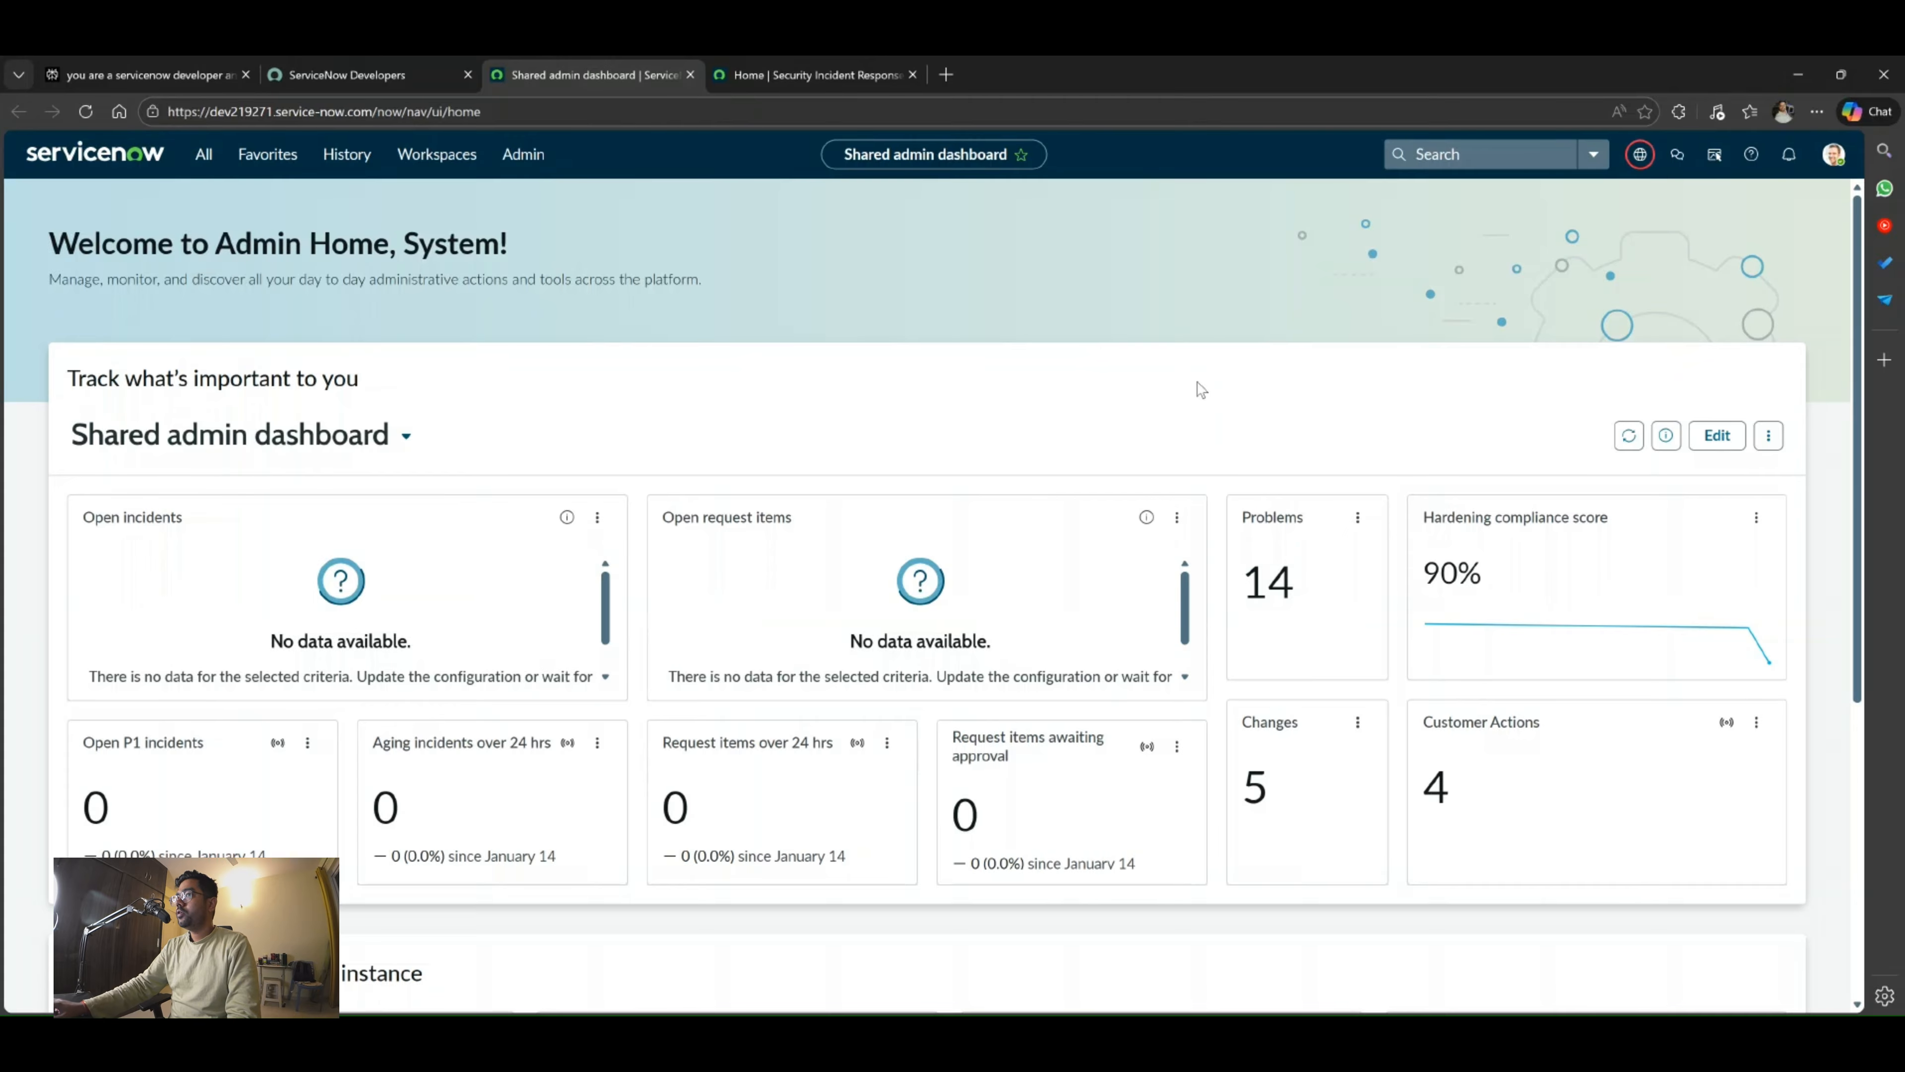
# Look up the declarative actions in the application navigator and start creating a new action of the Form type.
pyautogui.click(807, 72)
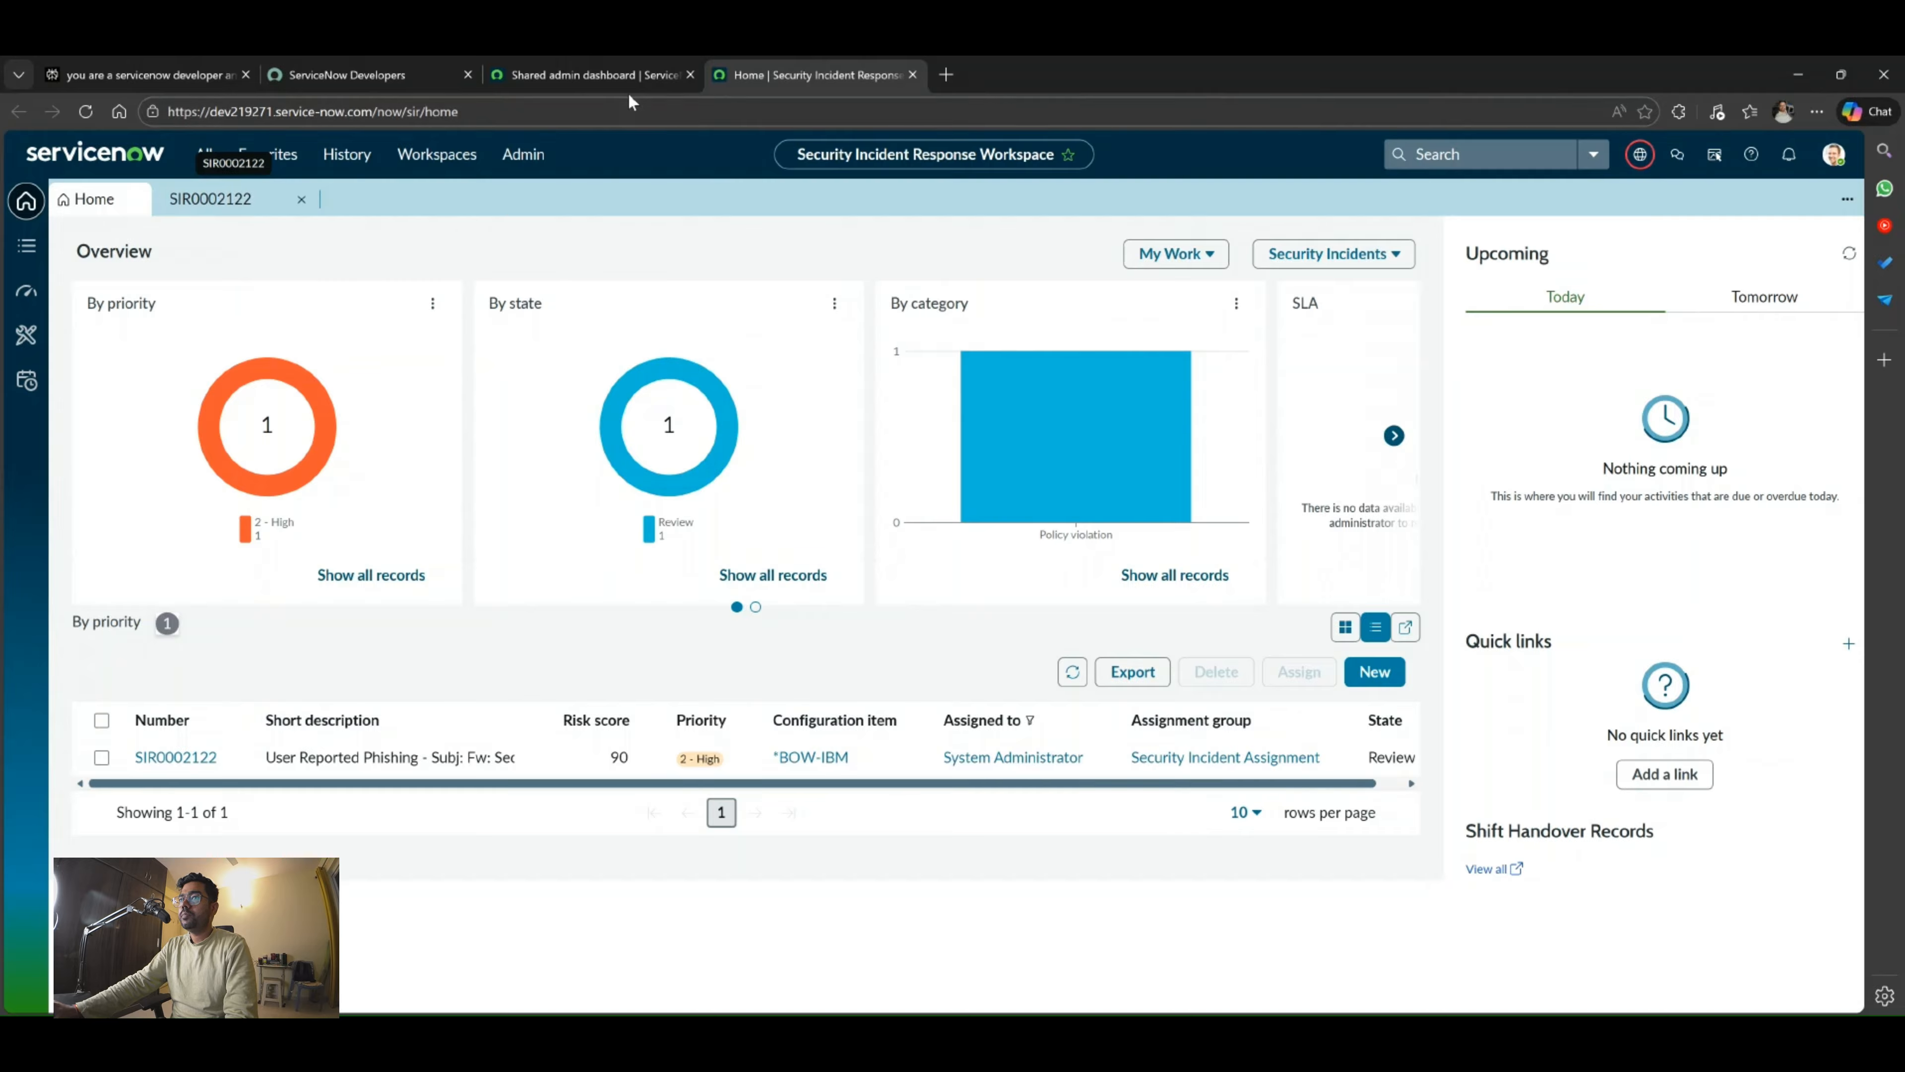
pyautogui.click(611, 70)
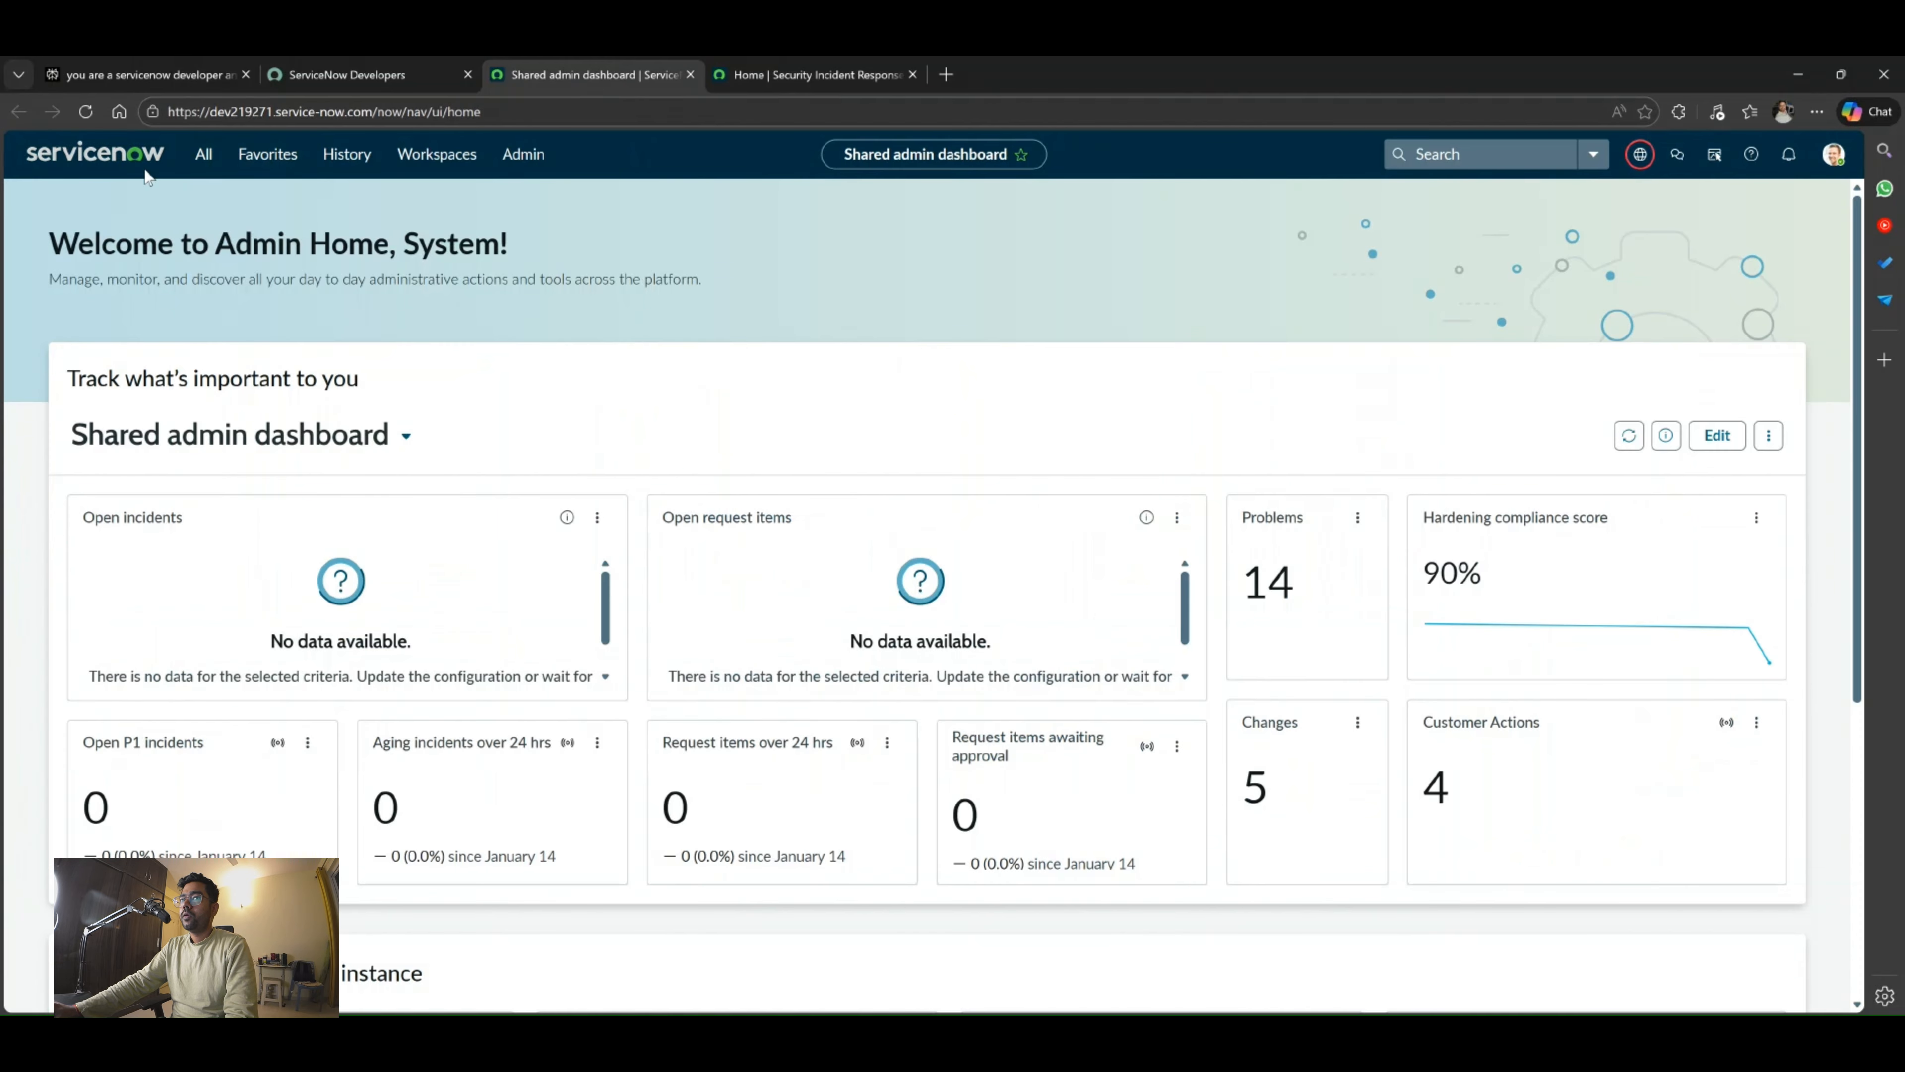
pyautogui.click(204, 154)
pyautogui.write('declarative')
pyautogui.click(224, 415)
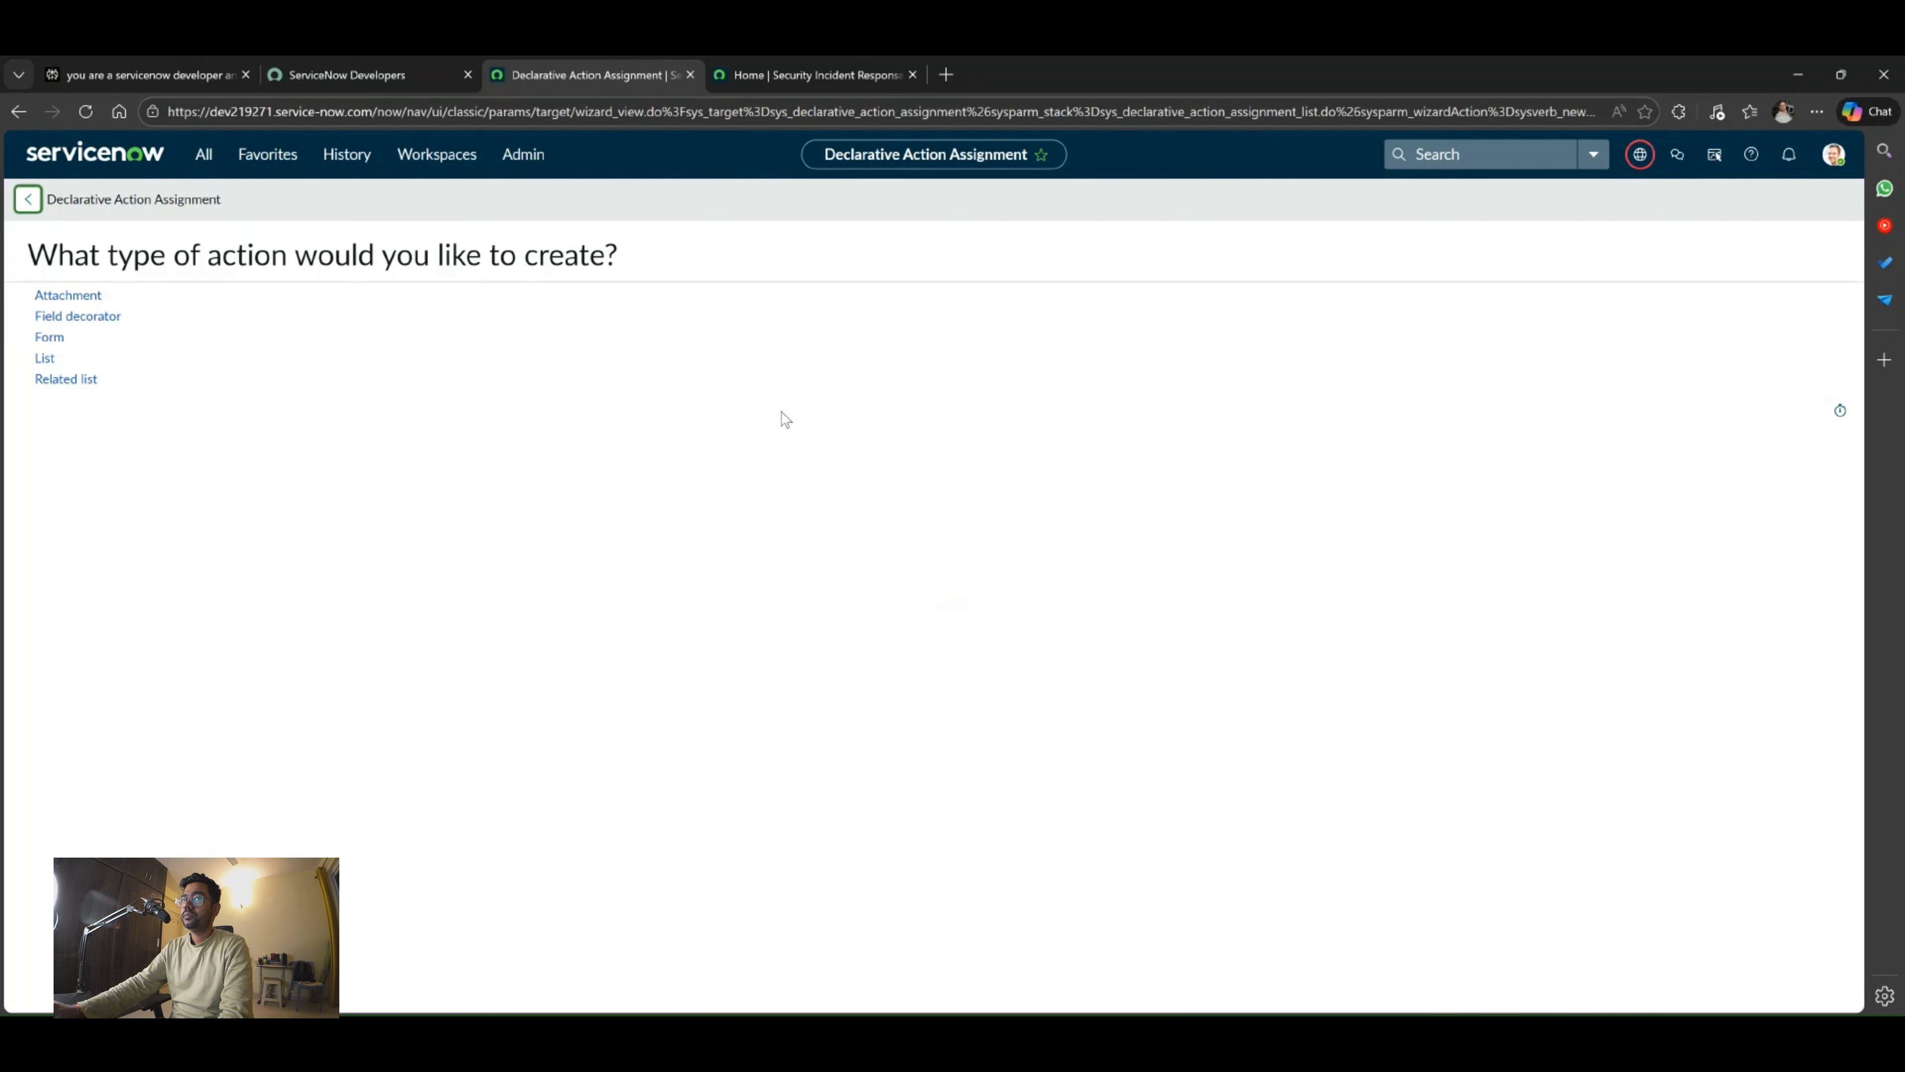
pyautogui.click(56, 342)
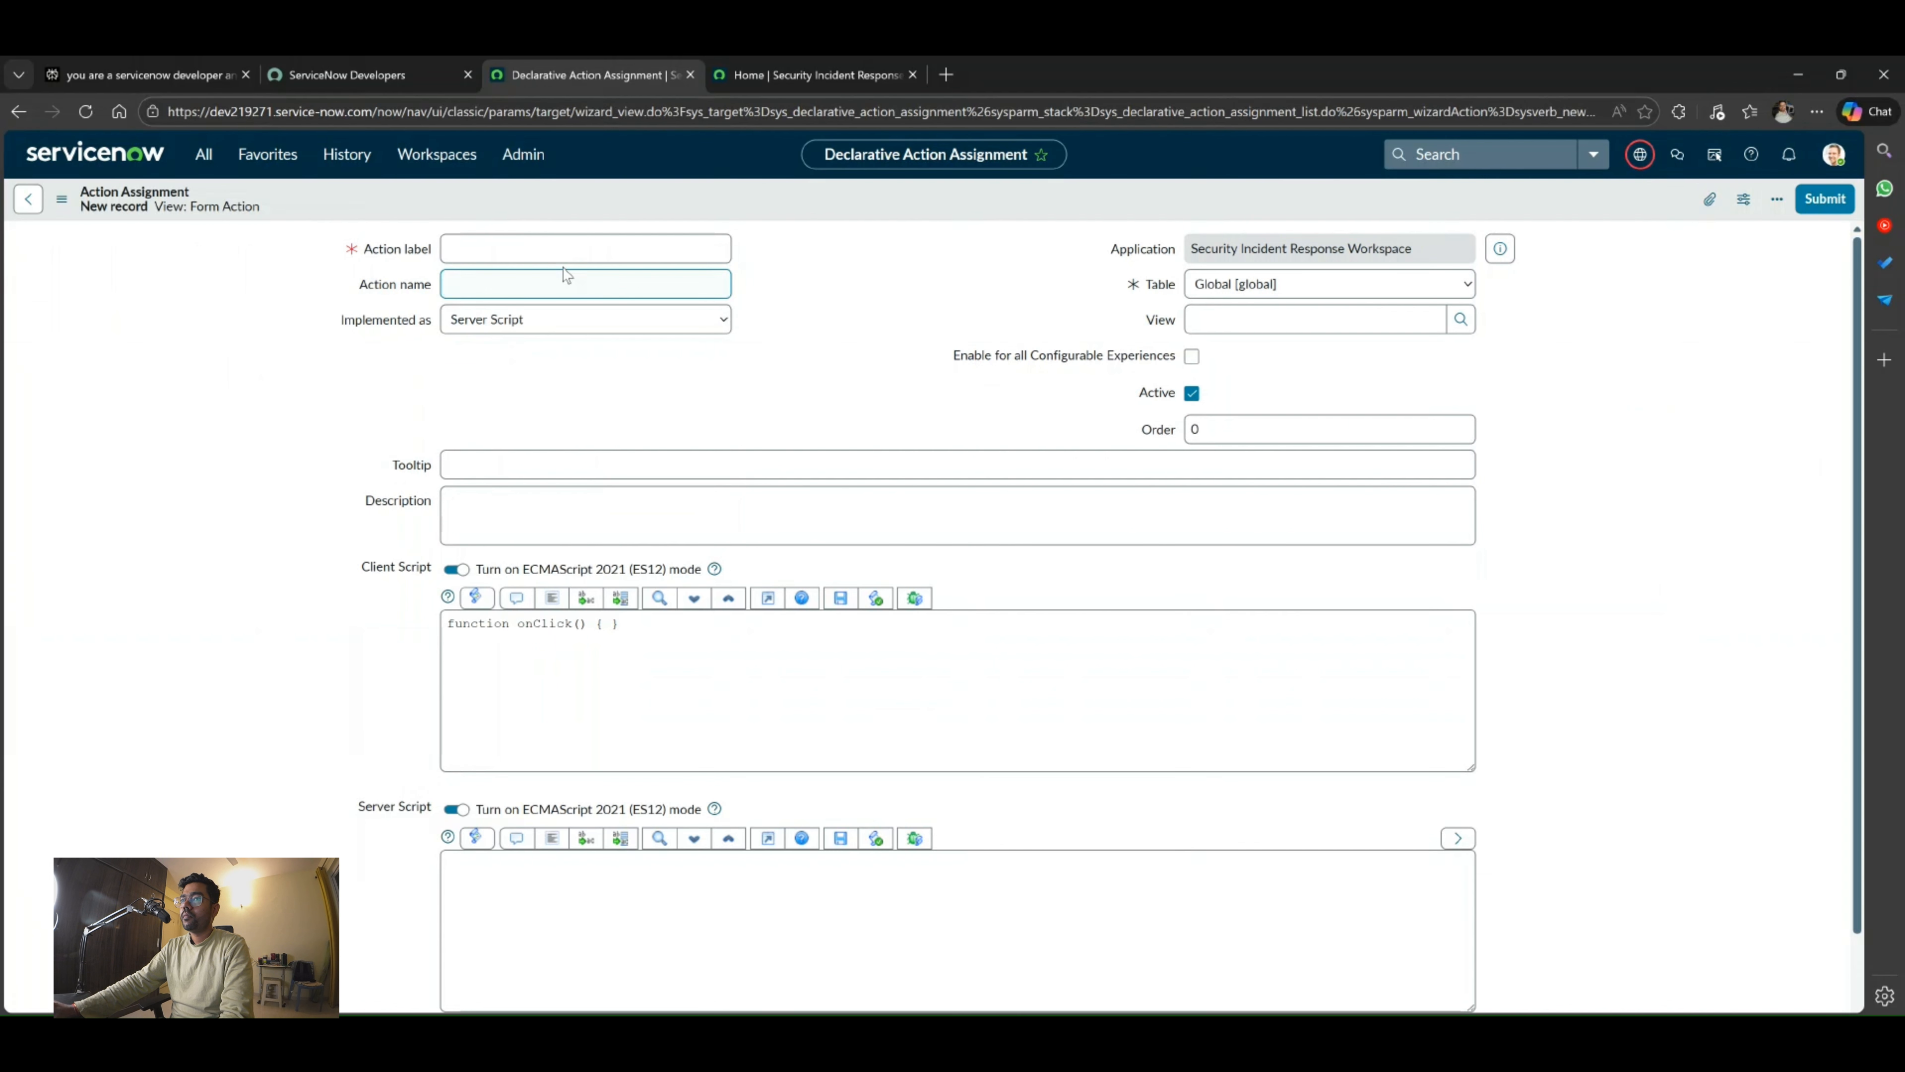
# Label the new action IOC Hunt and let the action name fill in from the label.
pyautogui.click(558, 248)
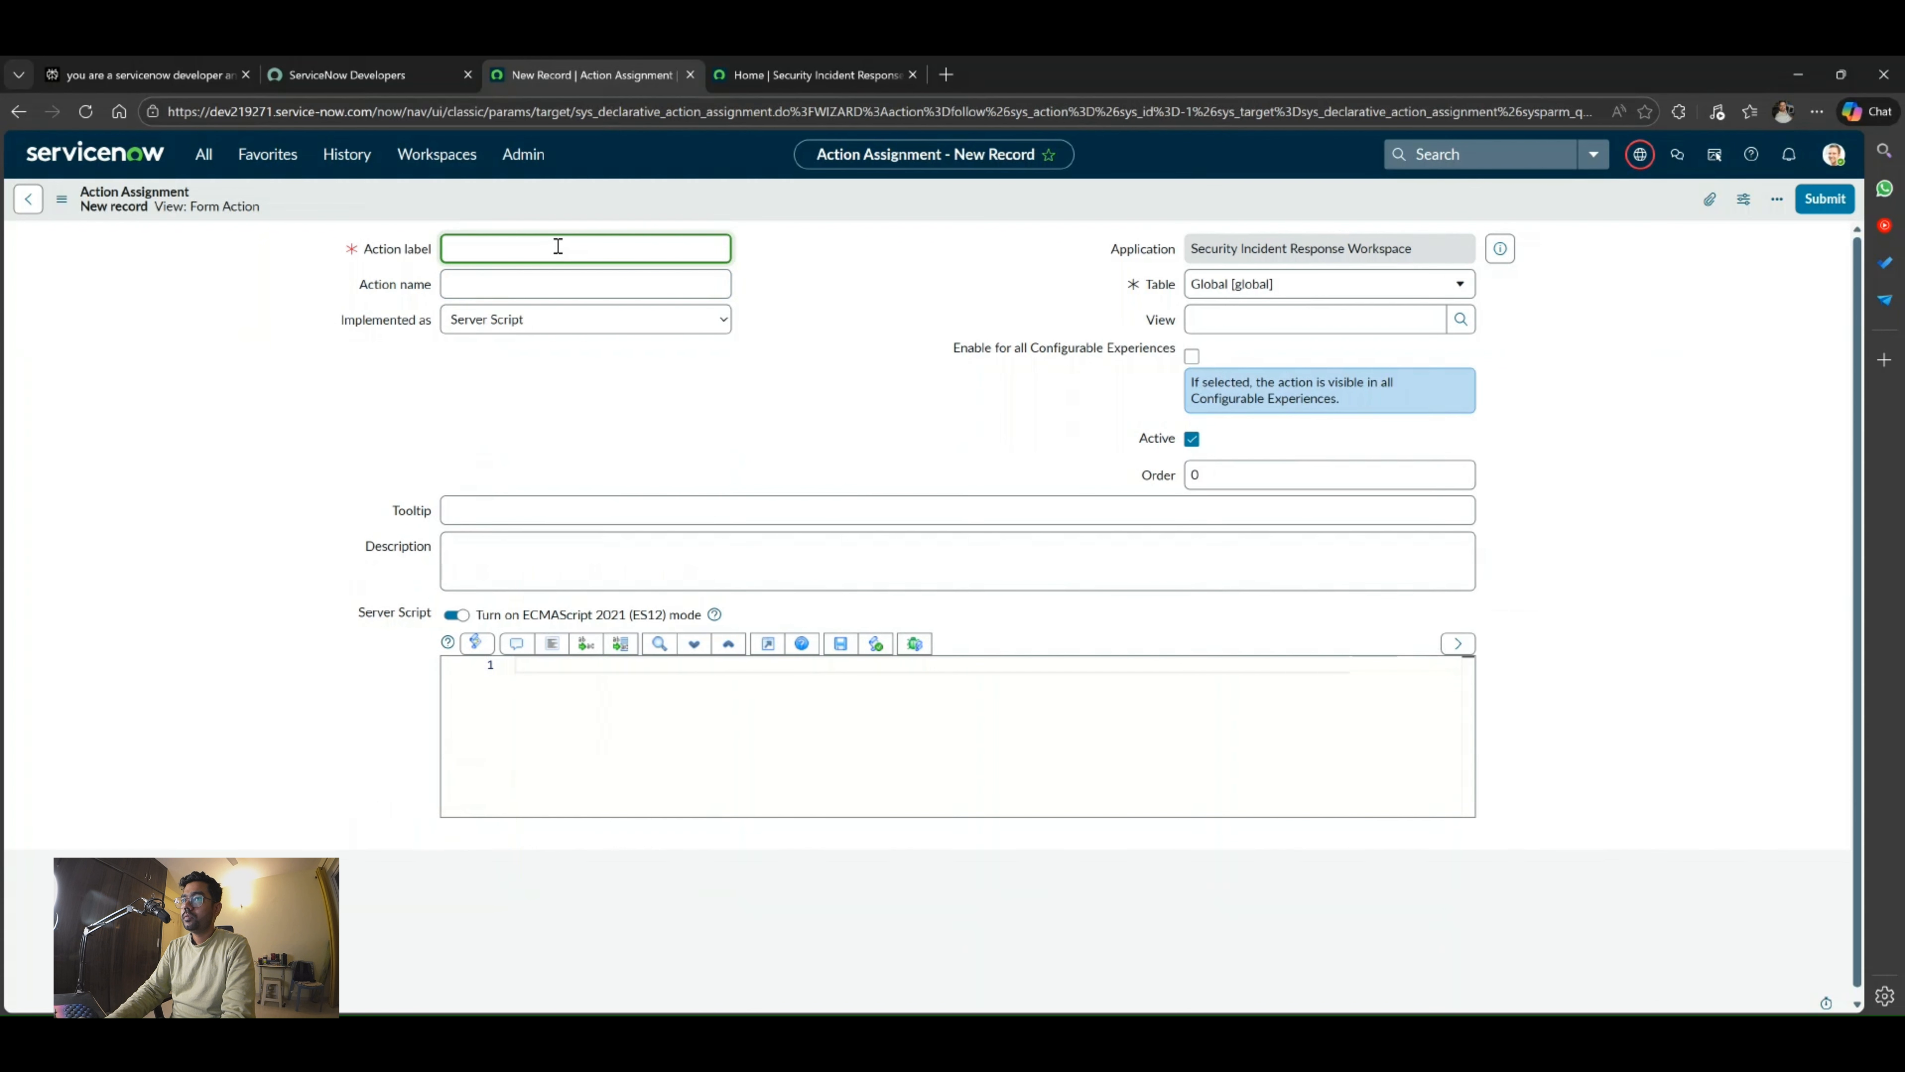
pyautogui.write('IOC')
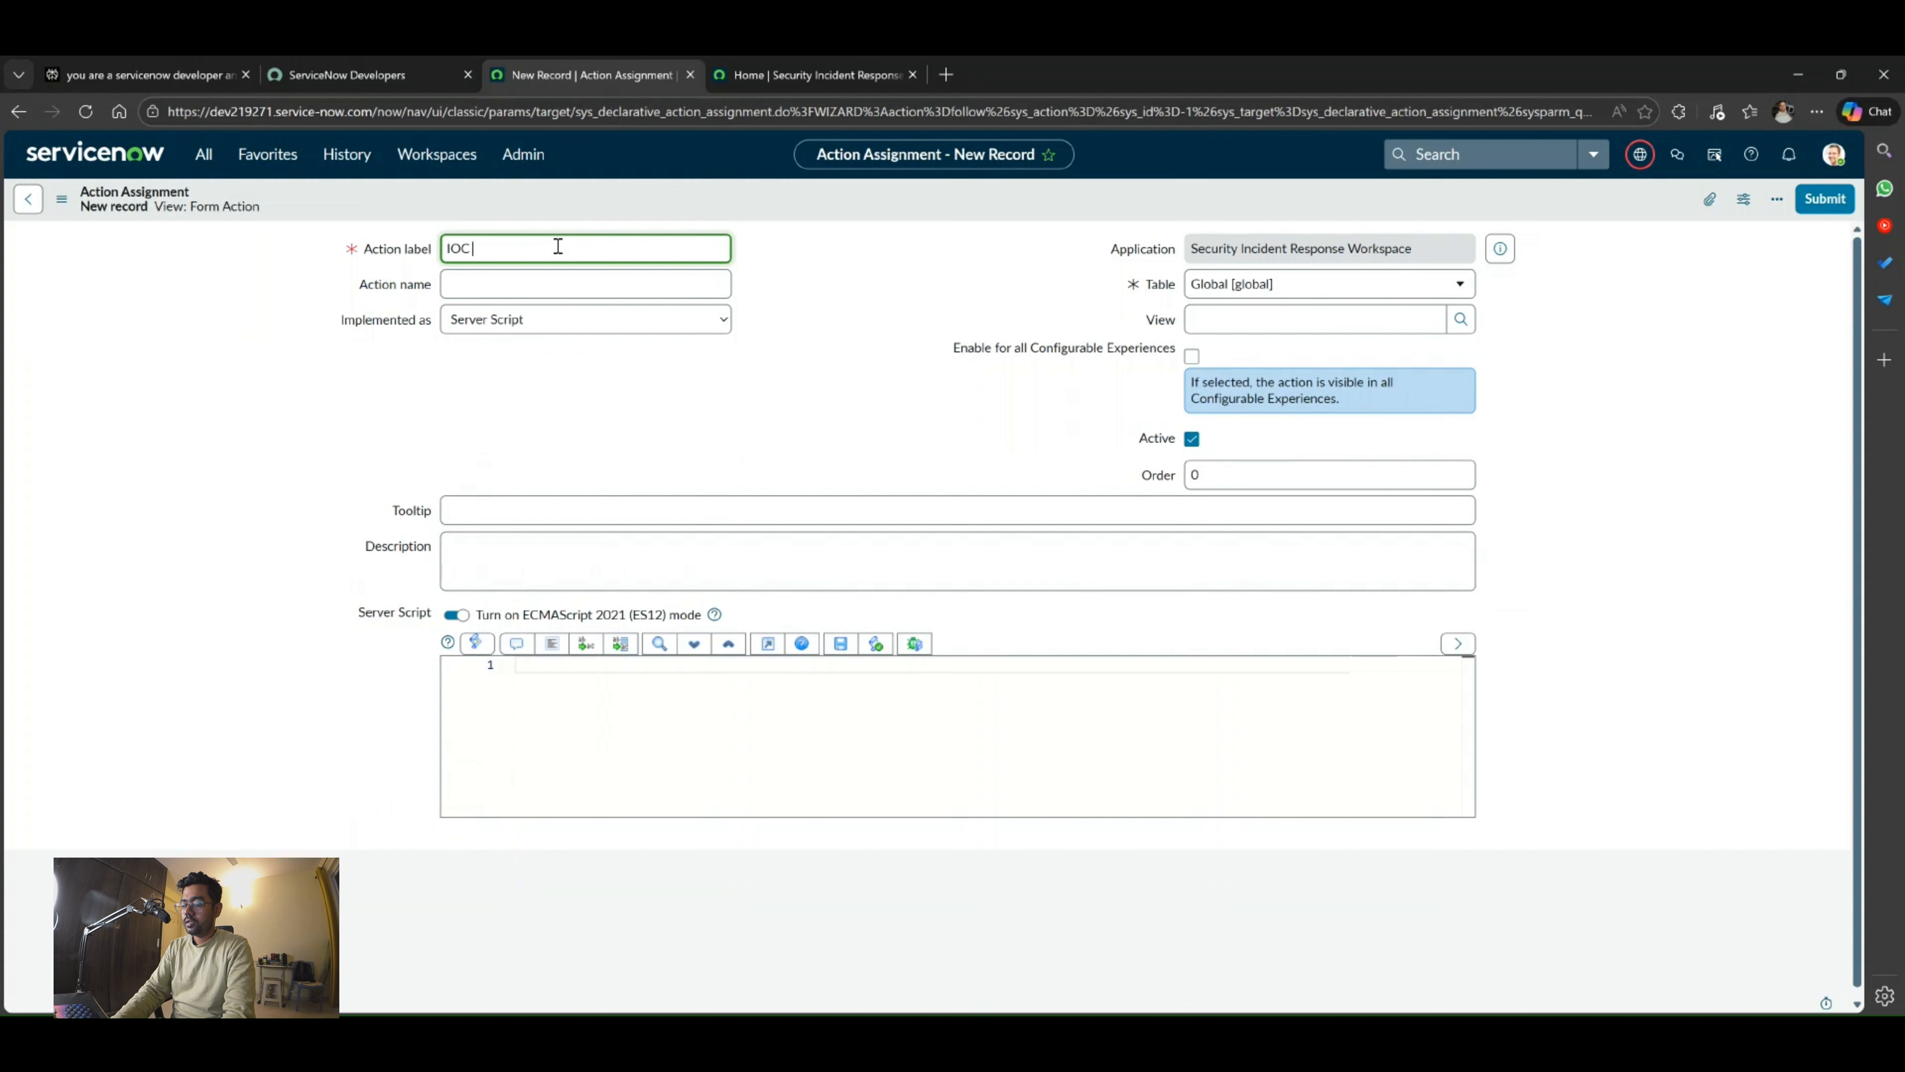
pyautogui.write(' Hunt')
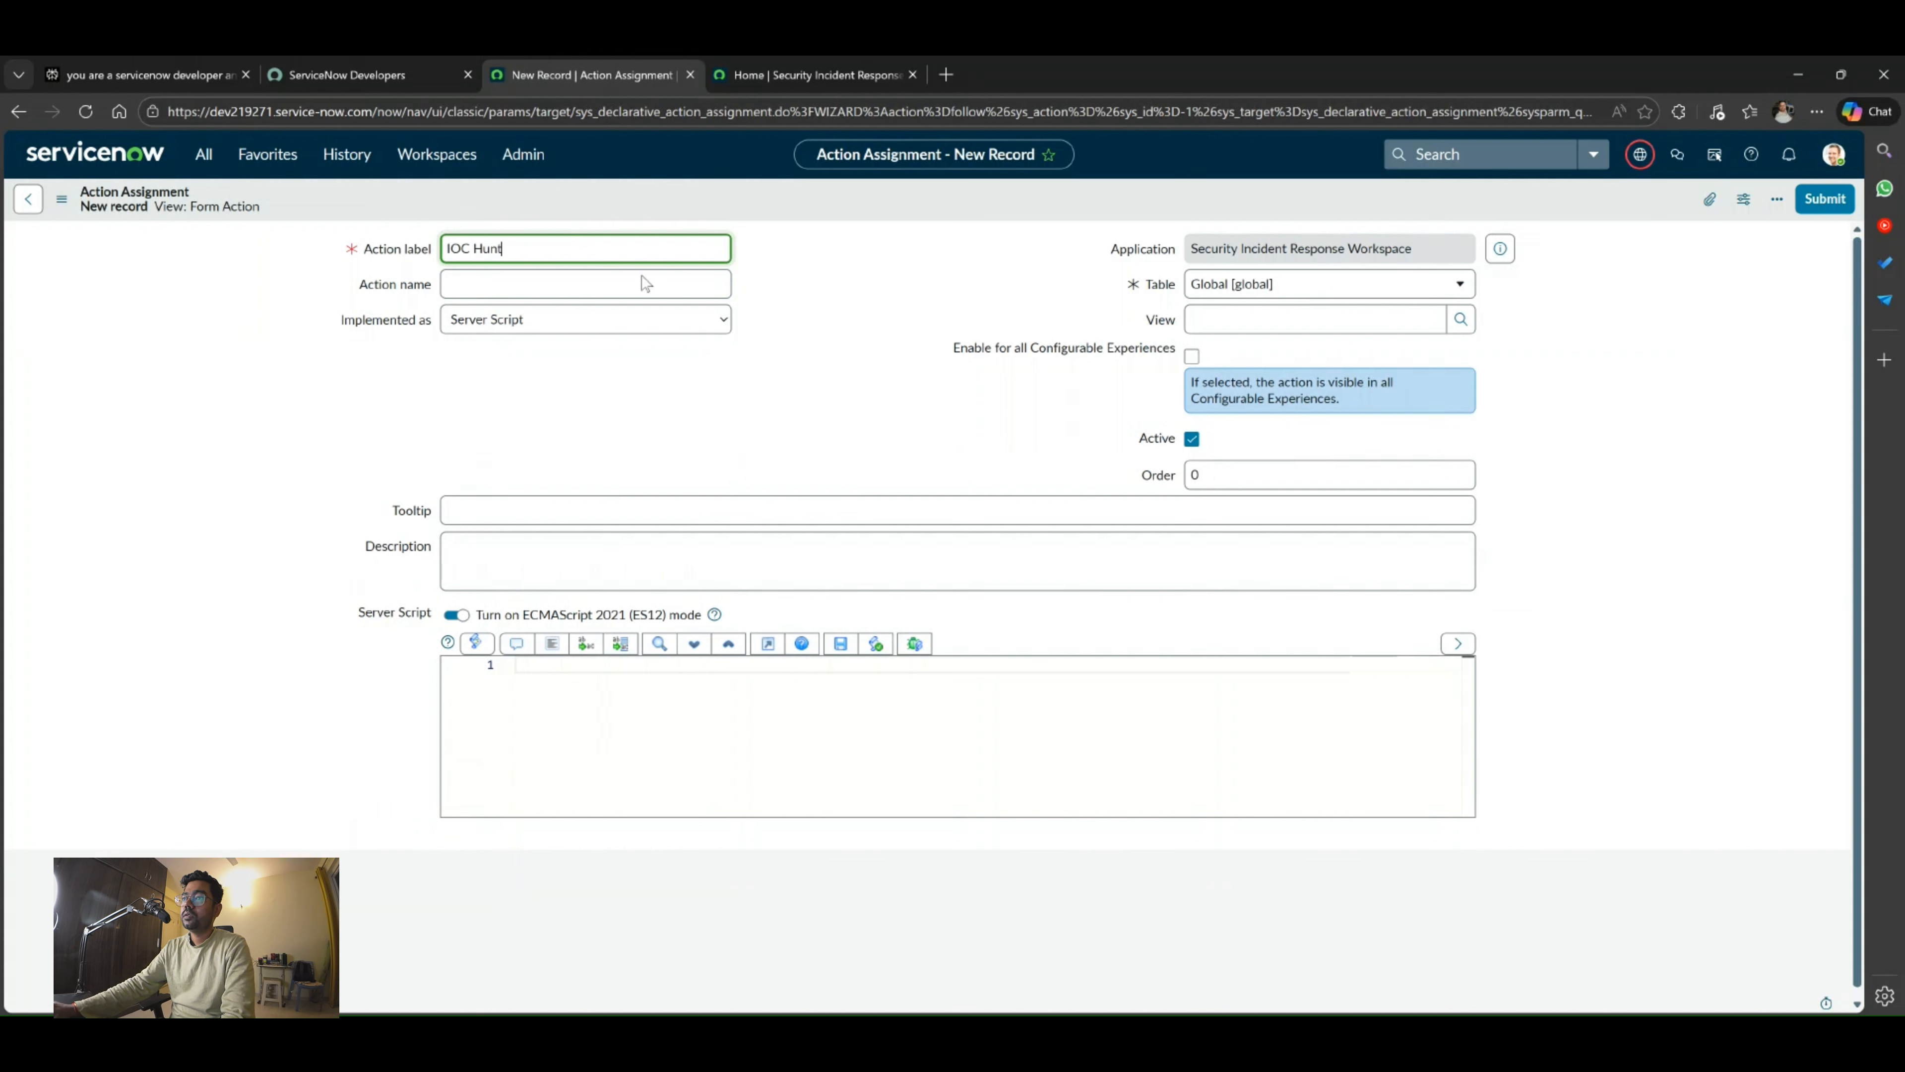
pyautogui.click(813, 311)
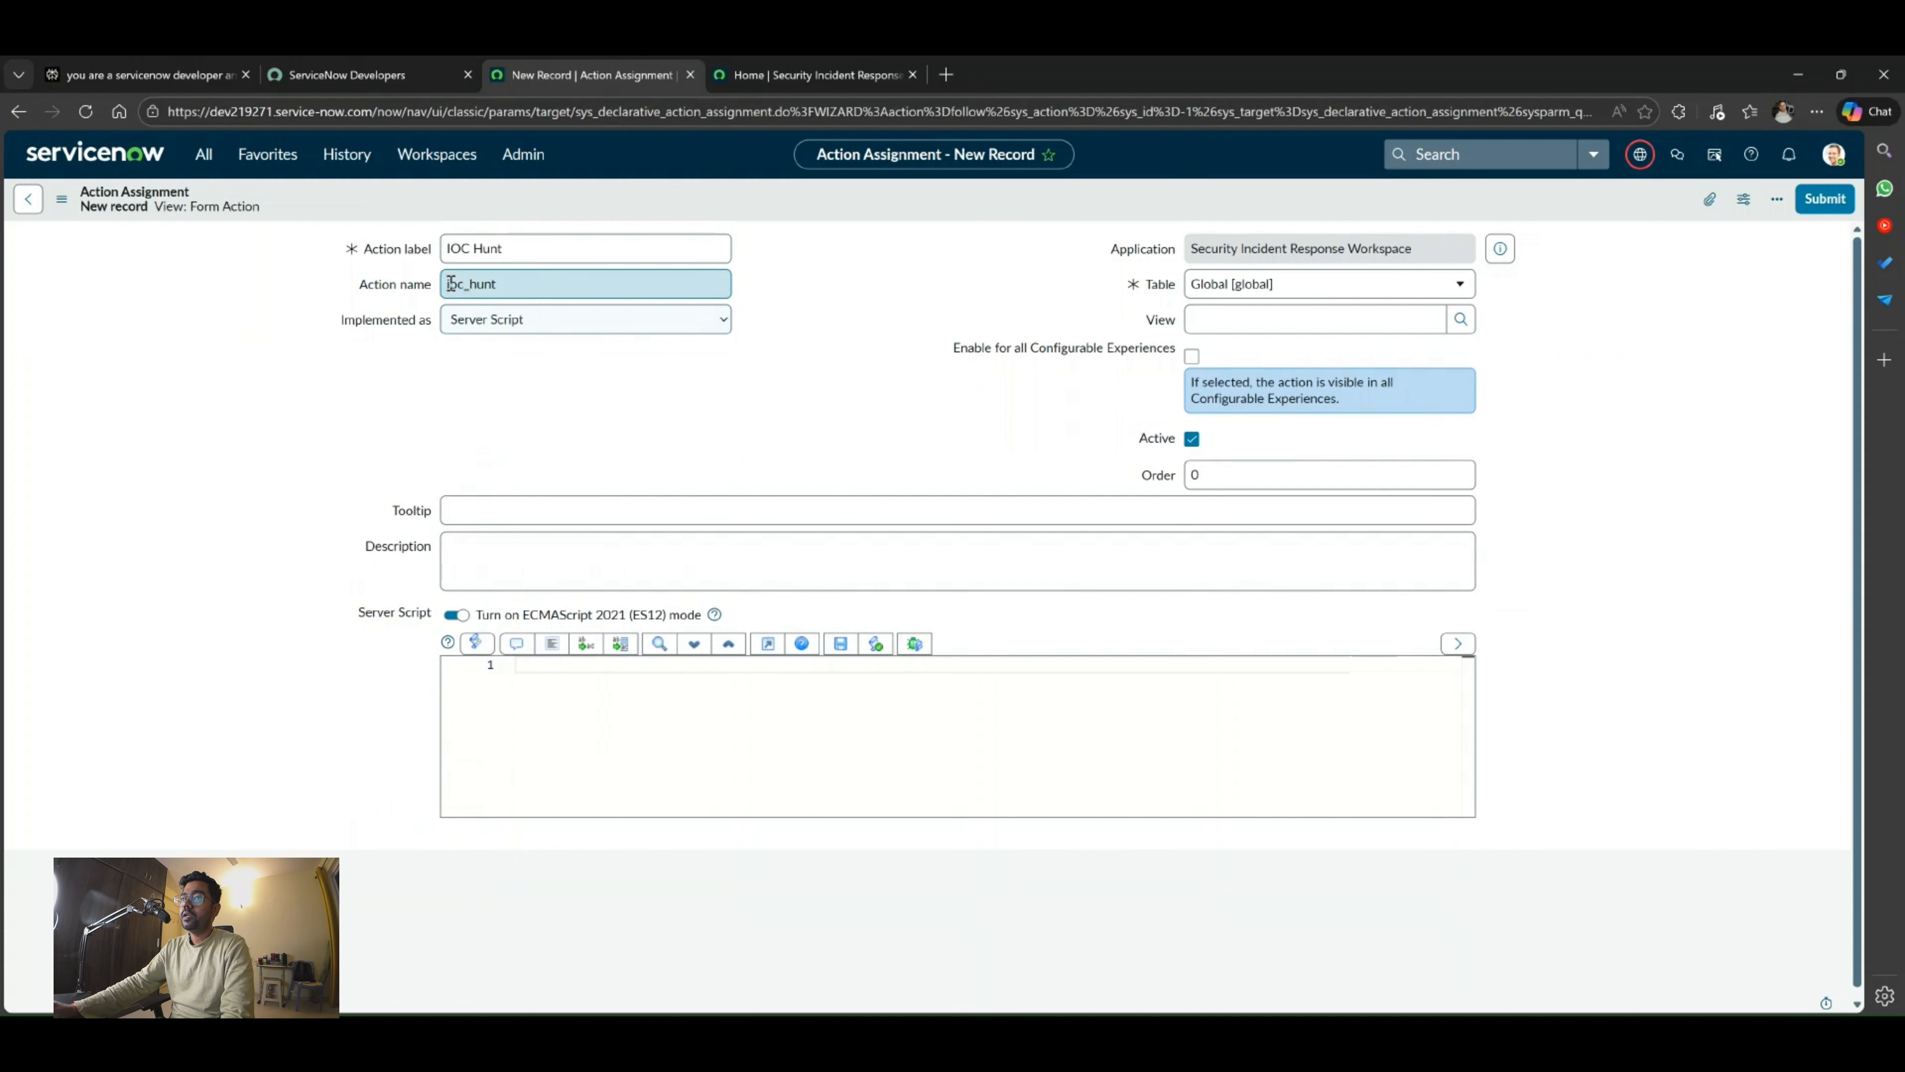
# Implement the action as a UXF Client Action and specify Open MRA Modal as its client action.
pyautogui.click(609, 334)
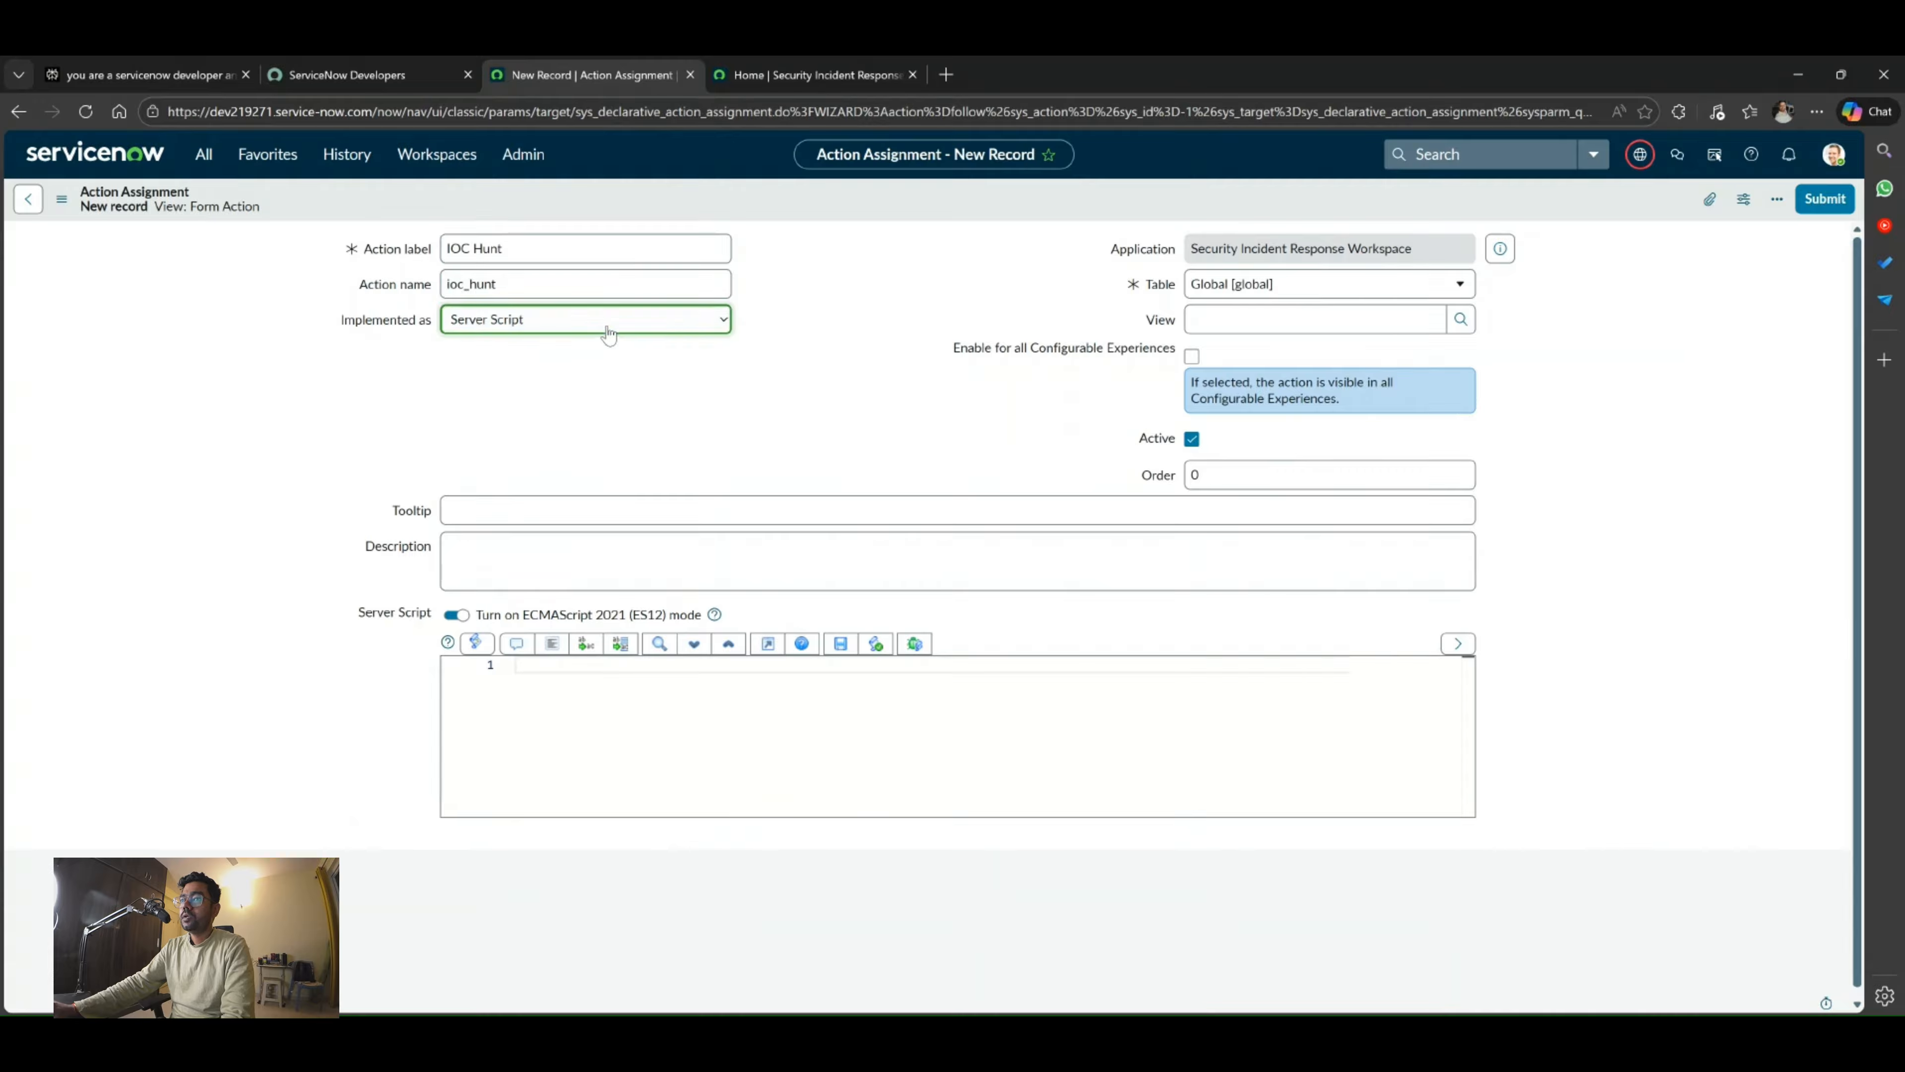
pyautogui.click(589, 373)
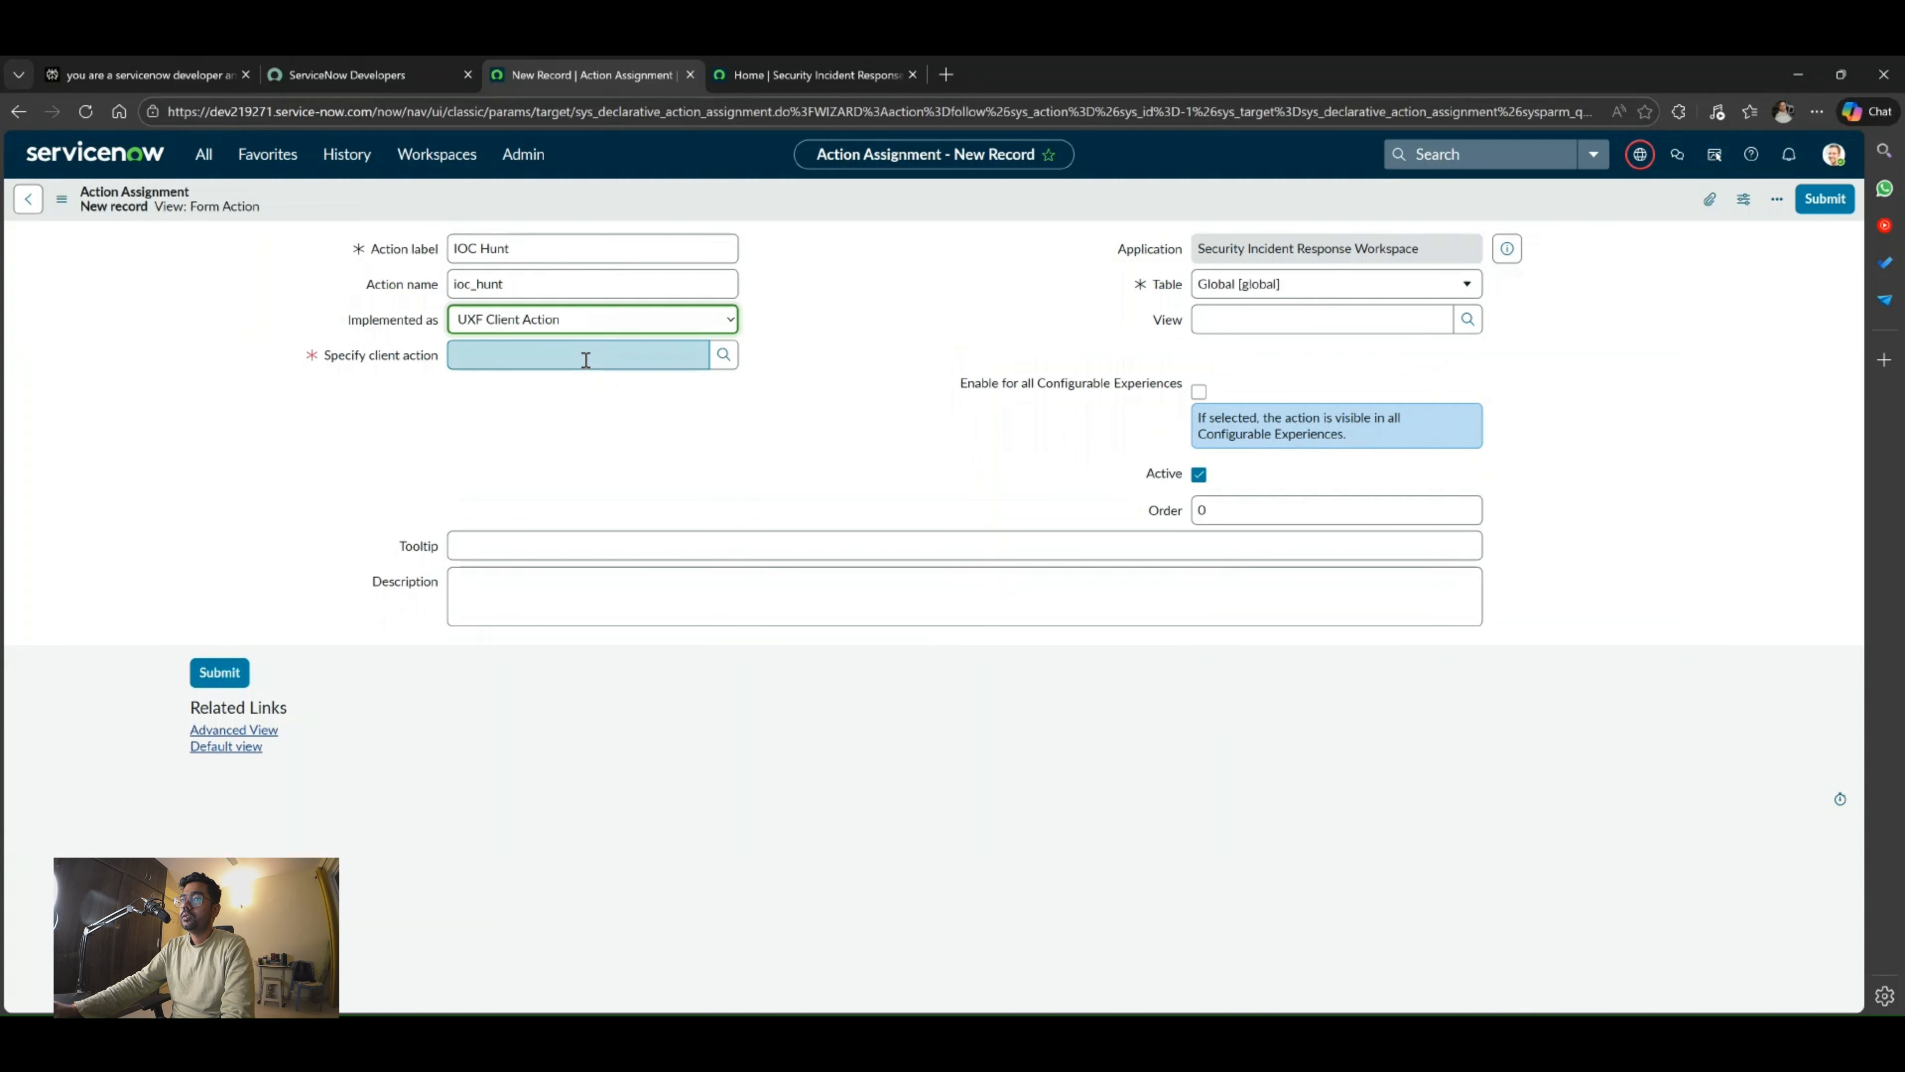
pyautogui.click(585, 357)
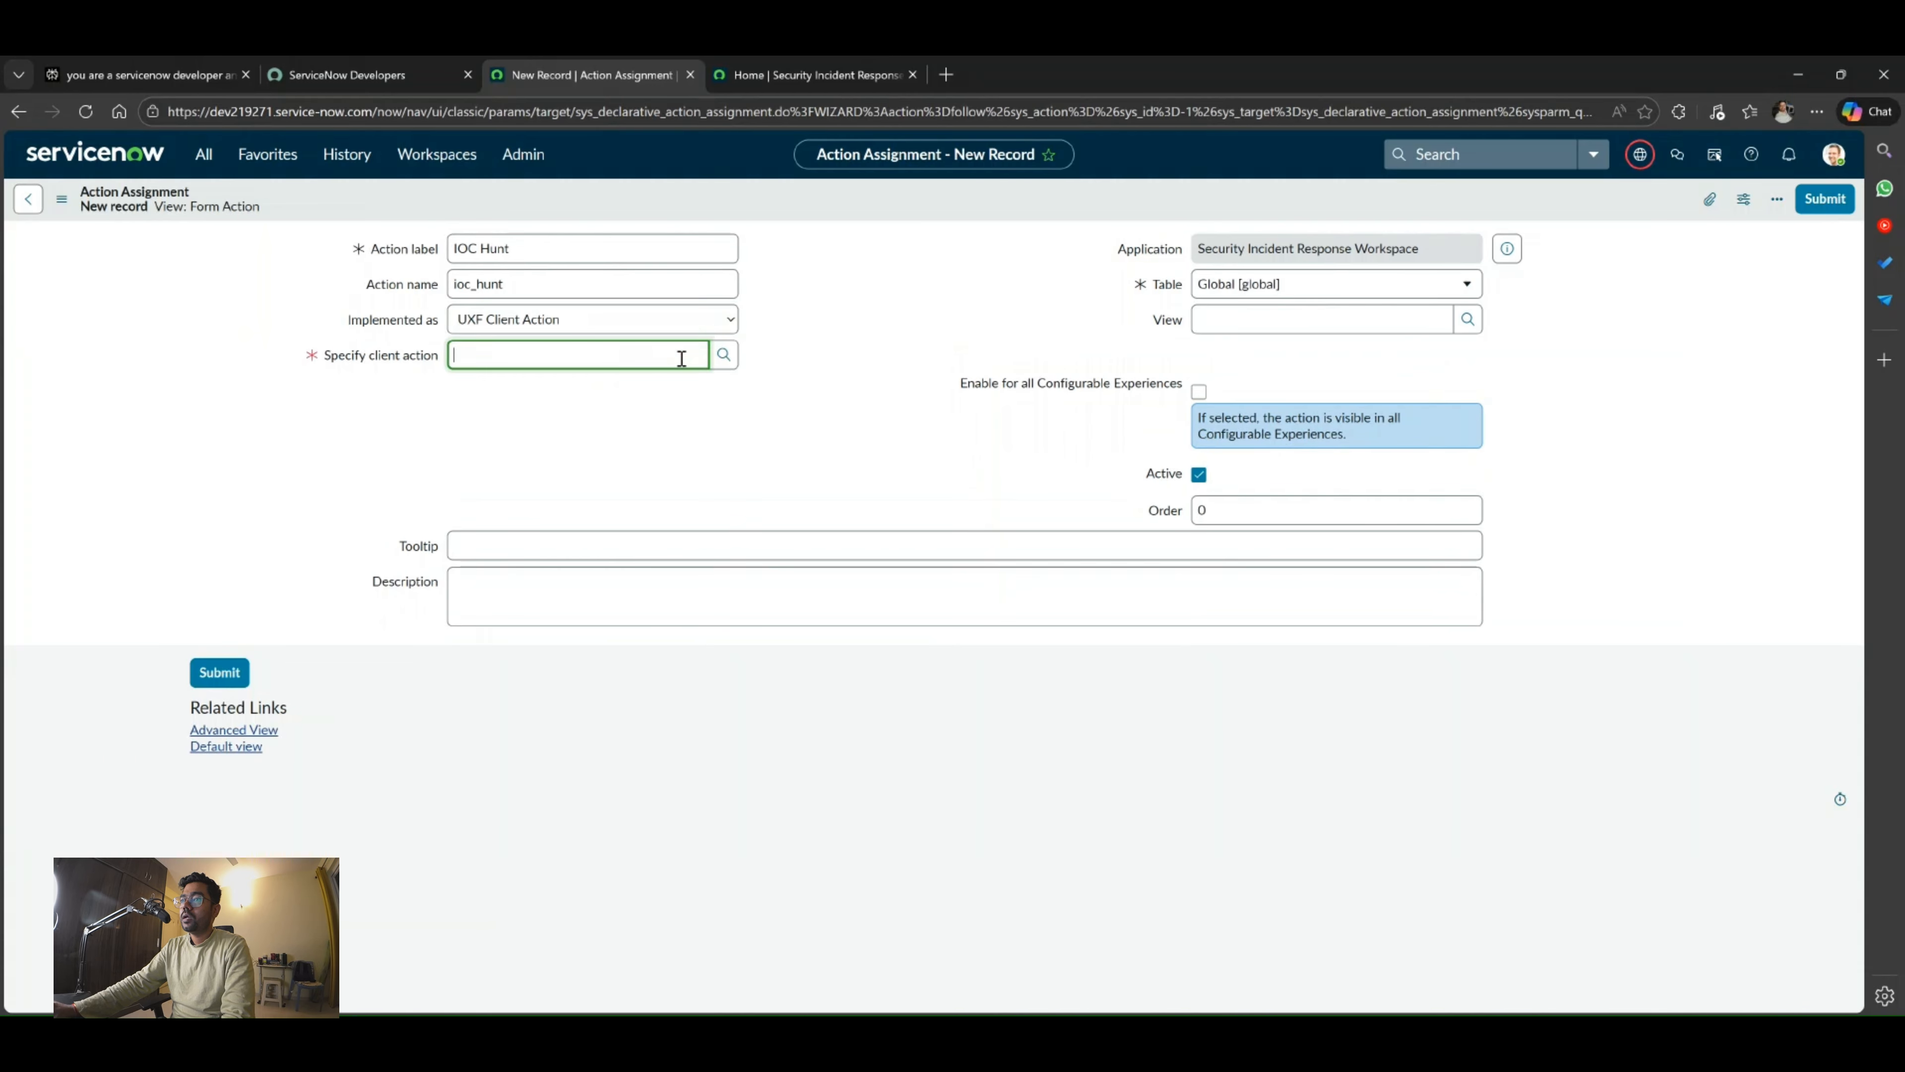
pyautogui.click(724, 358)
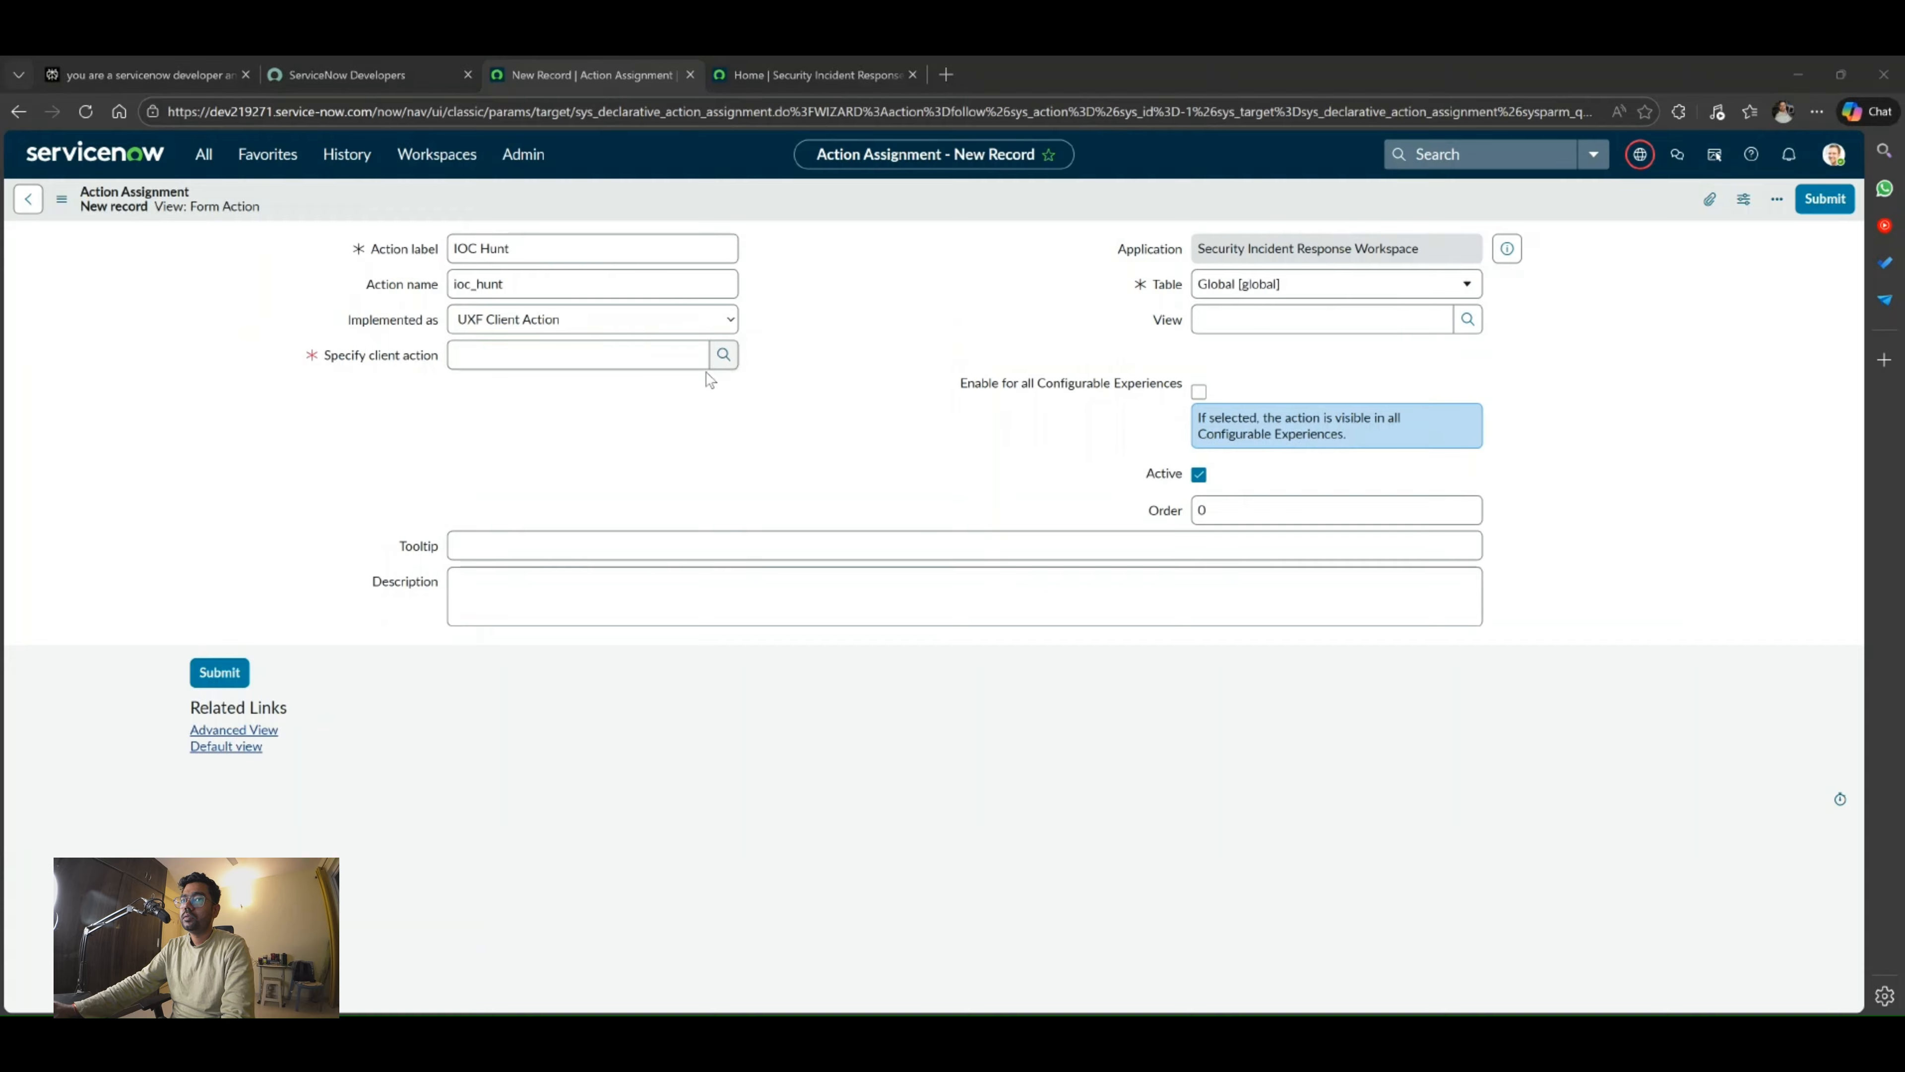
pyautogui.click(133, 603)
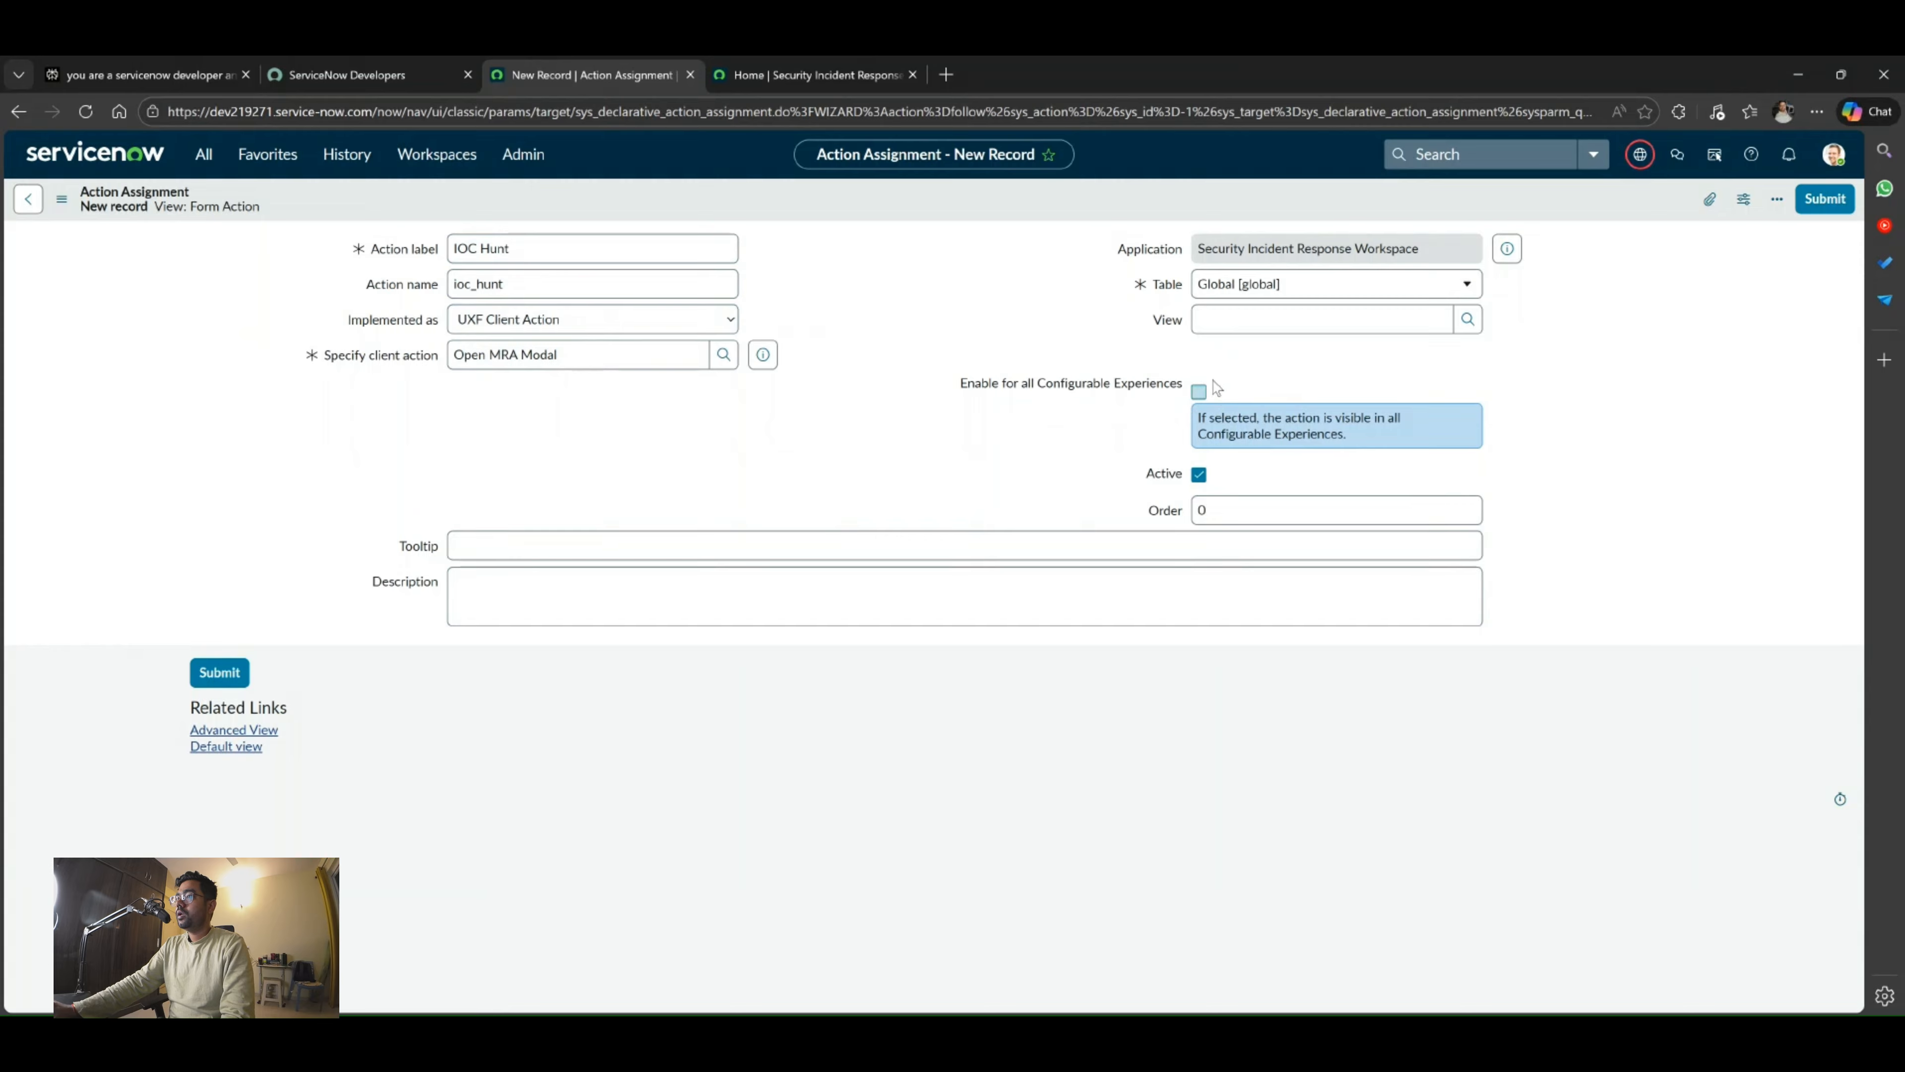
# Copy the table name sn_si_incident from the open security incident's URL and set the action's table to Security Incident [sn_si_incident].
pyautogui.click(1317, 285)
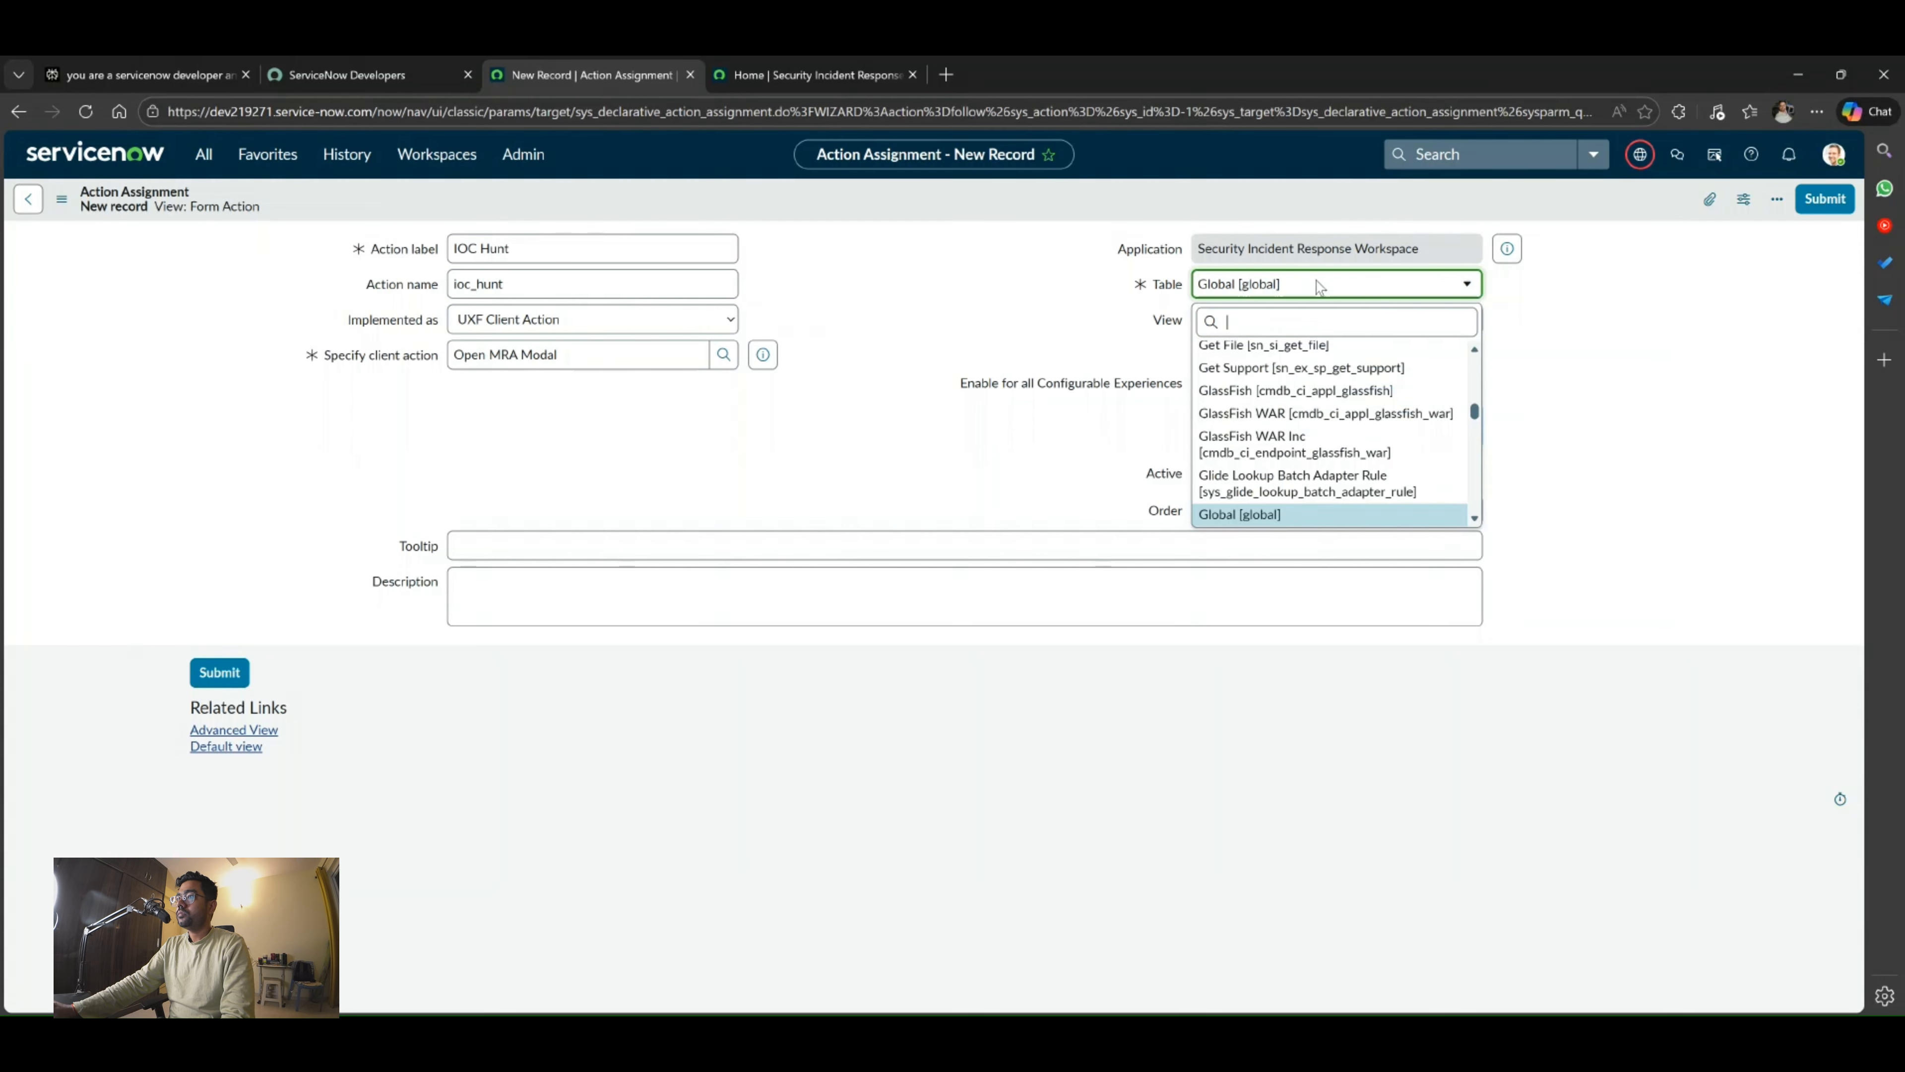
pyautogui.click(786, 74)
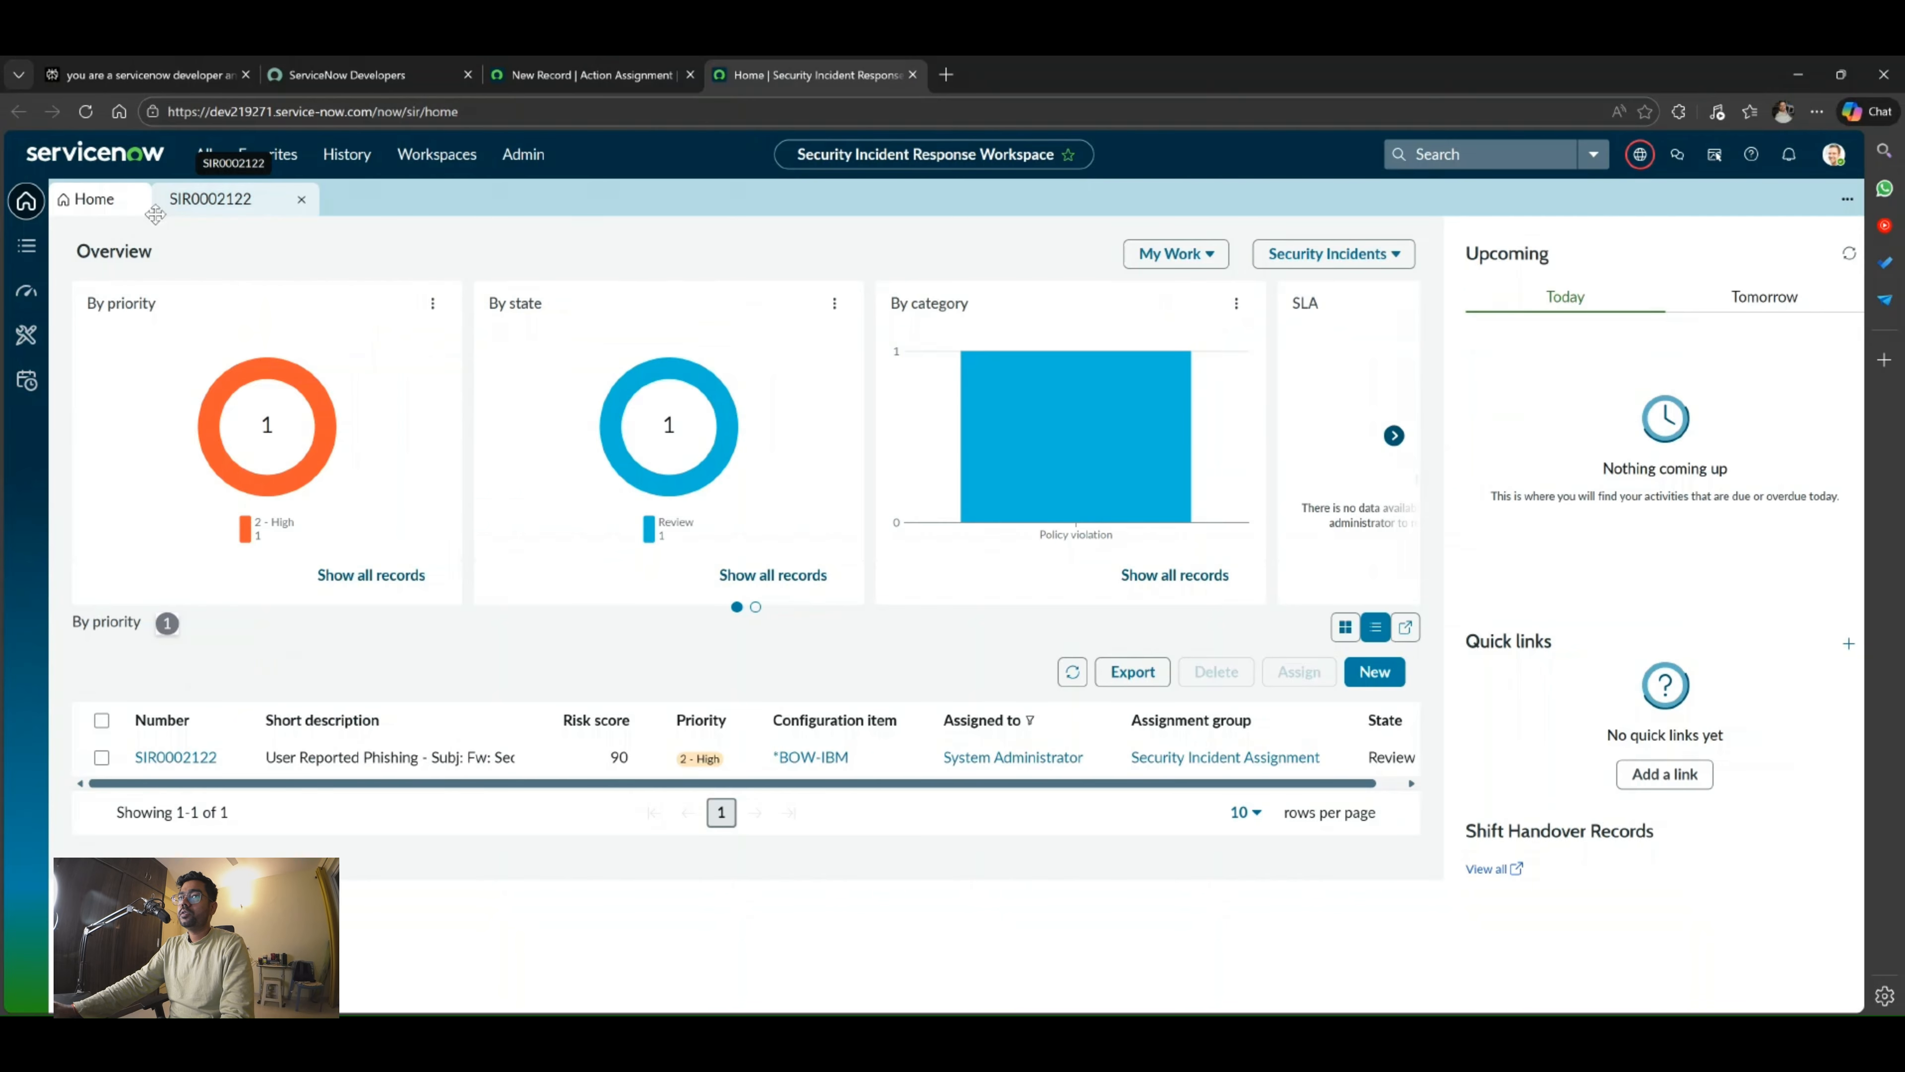
pyautogui.click(214, 198)
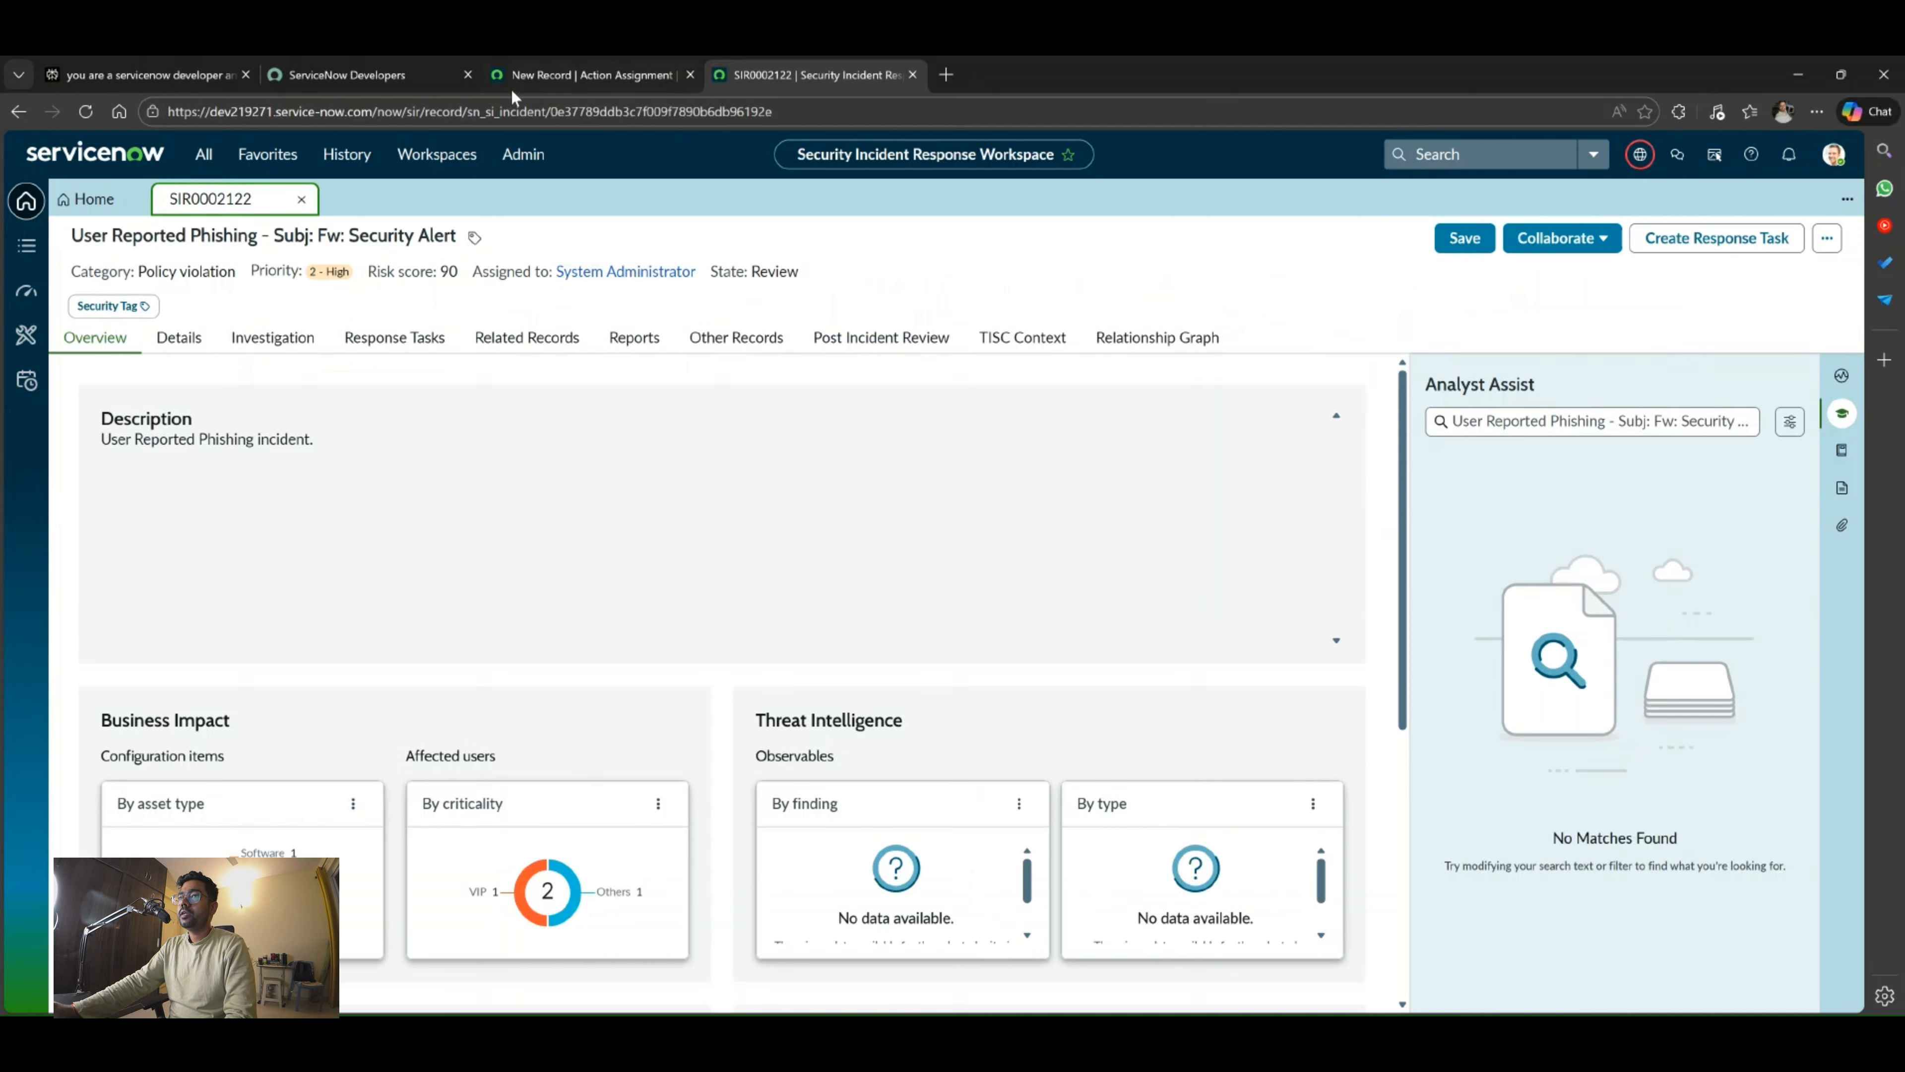
pyautogui.doubleClick(512, 113)
pyautogui.hotkey('ctrl', 'c')
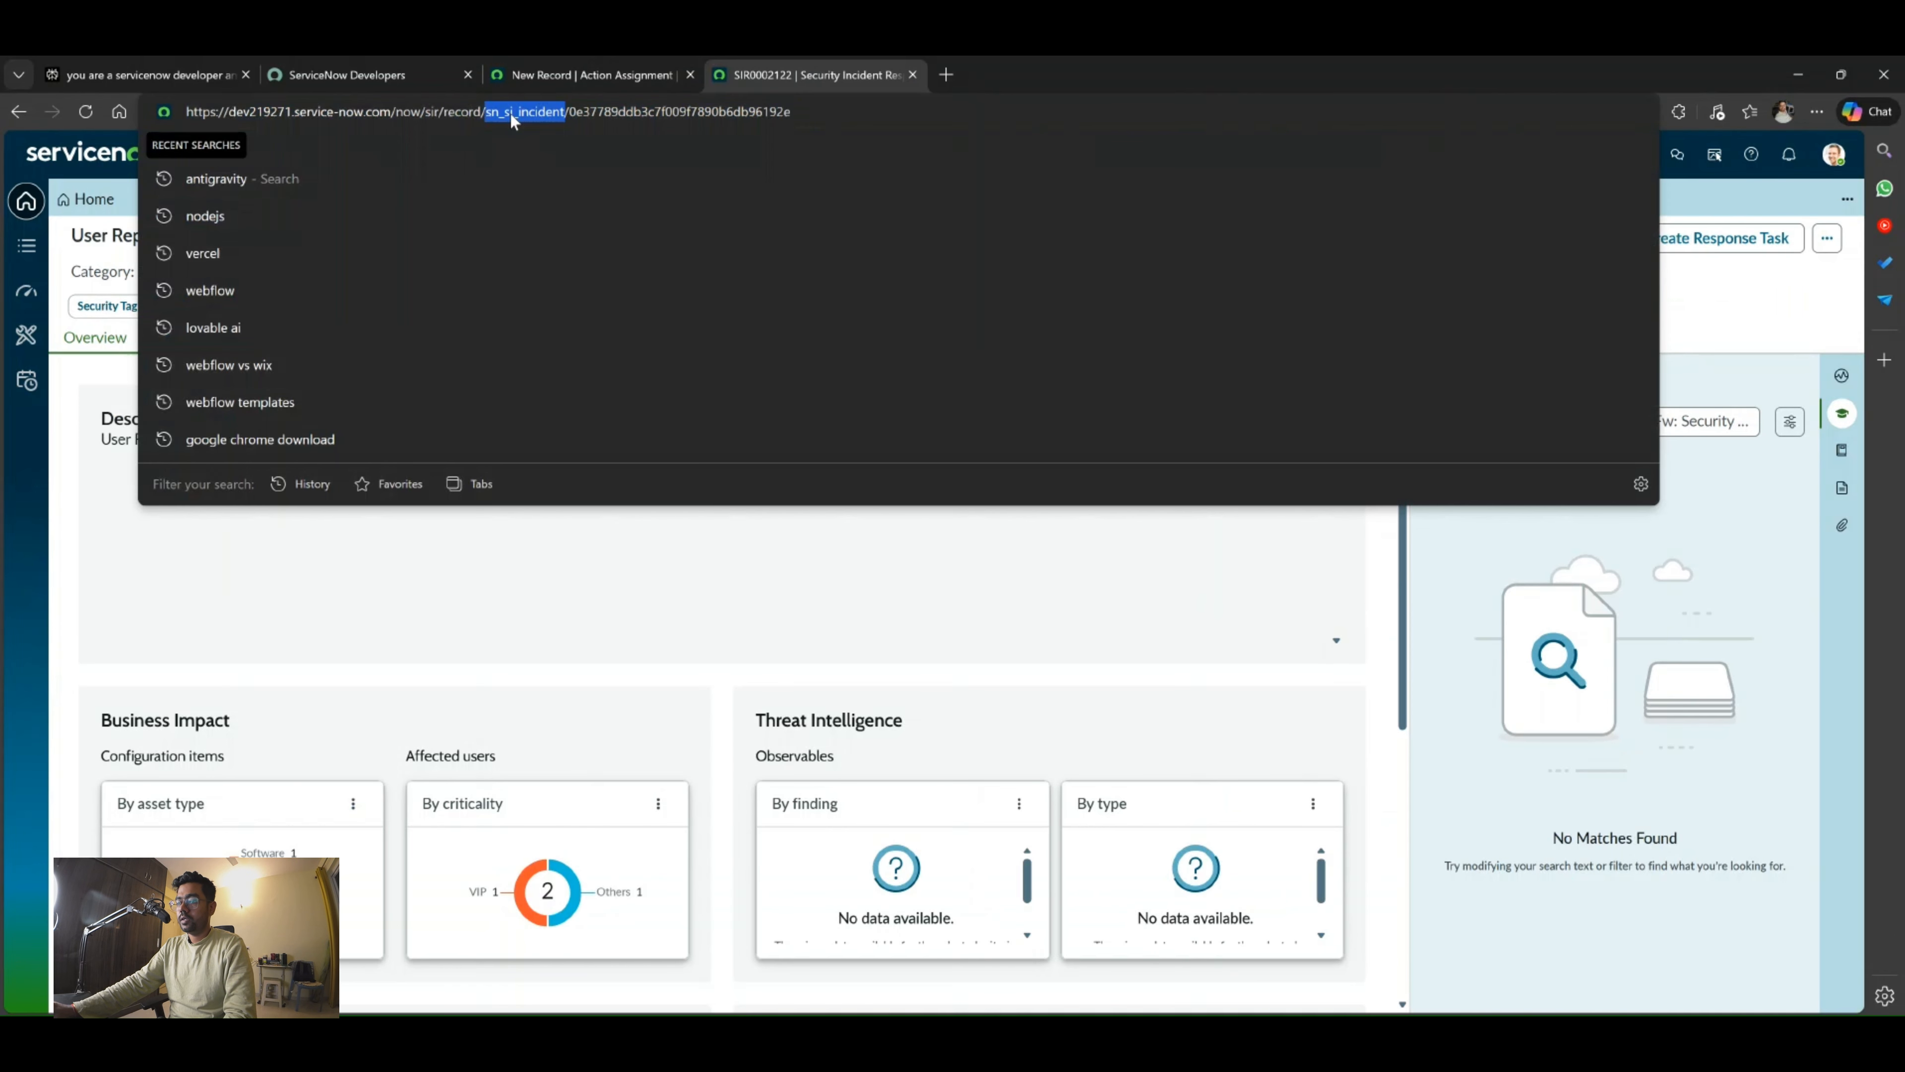
pyautogui.click(624, 71)
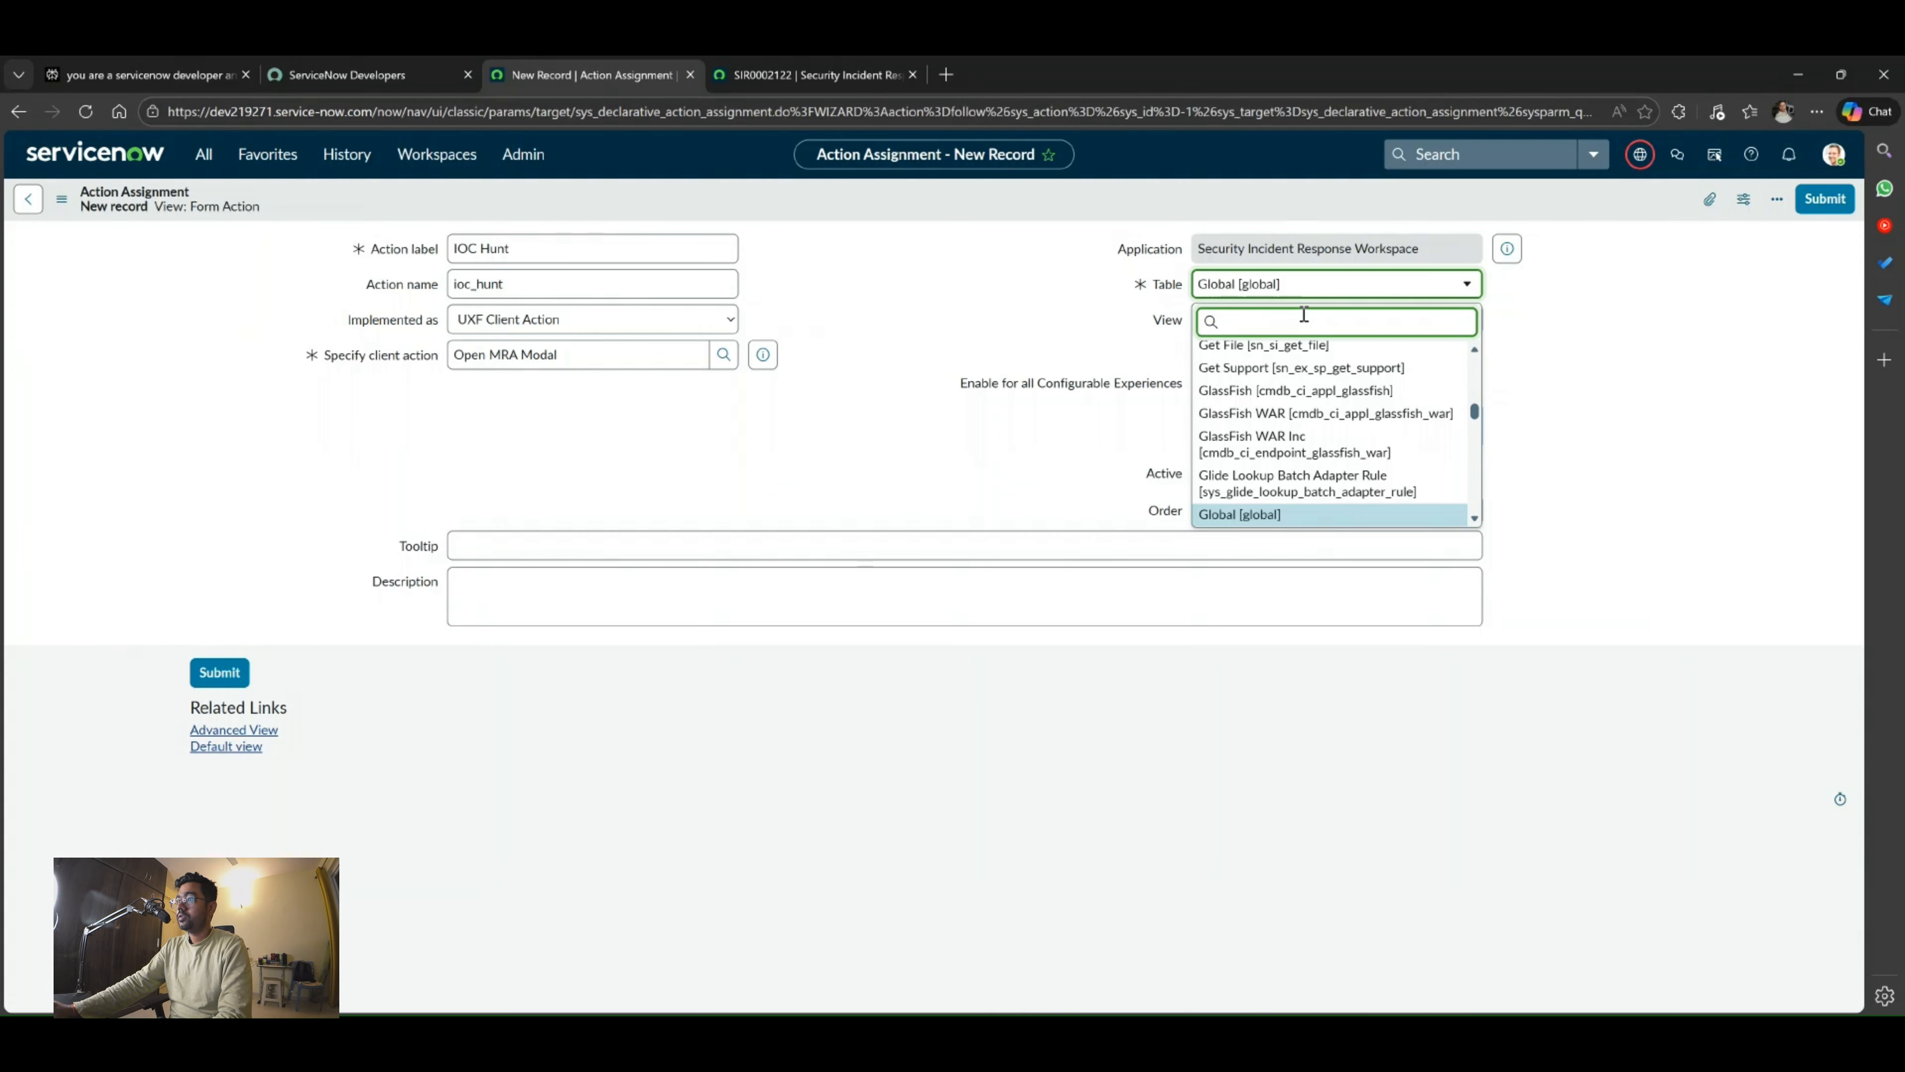
pyautogui.hotkey('ctrl', 'v')
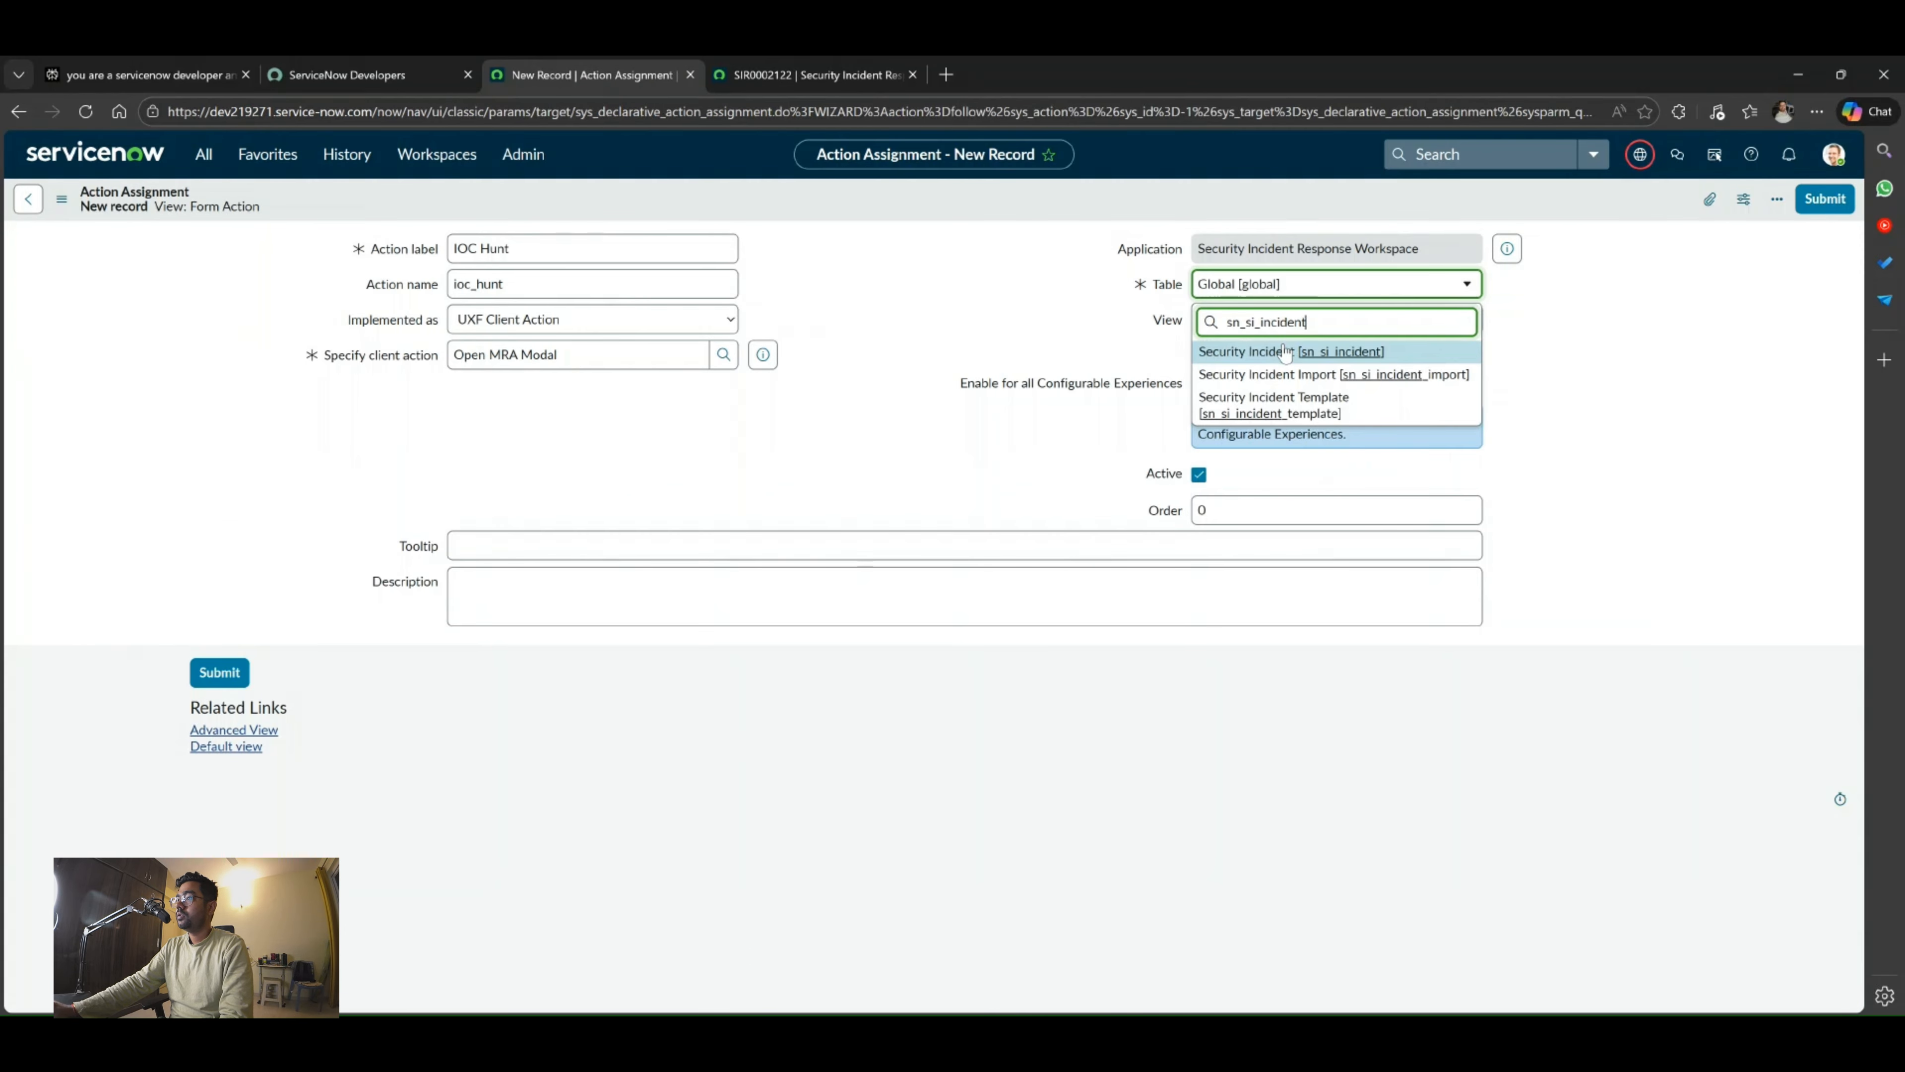
pyautogui.click(1287, 353)
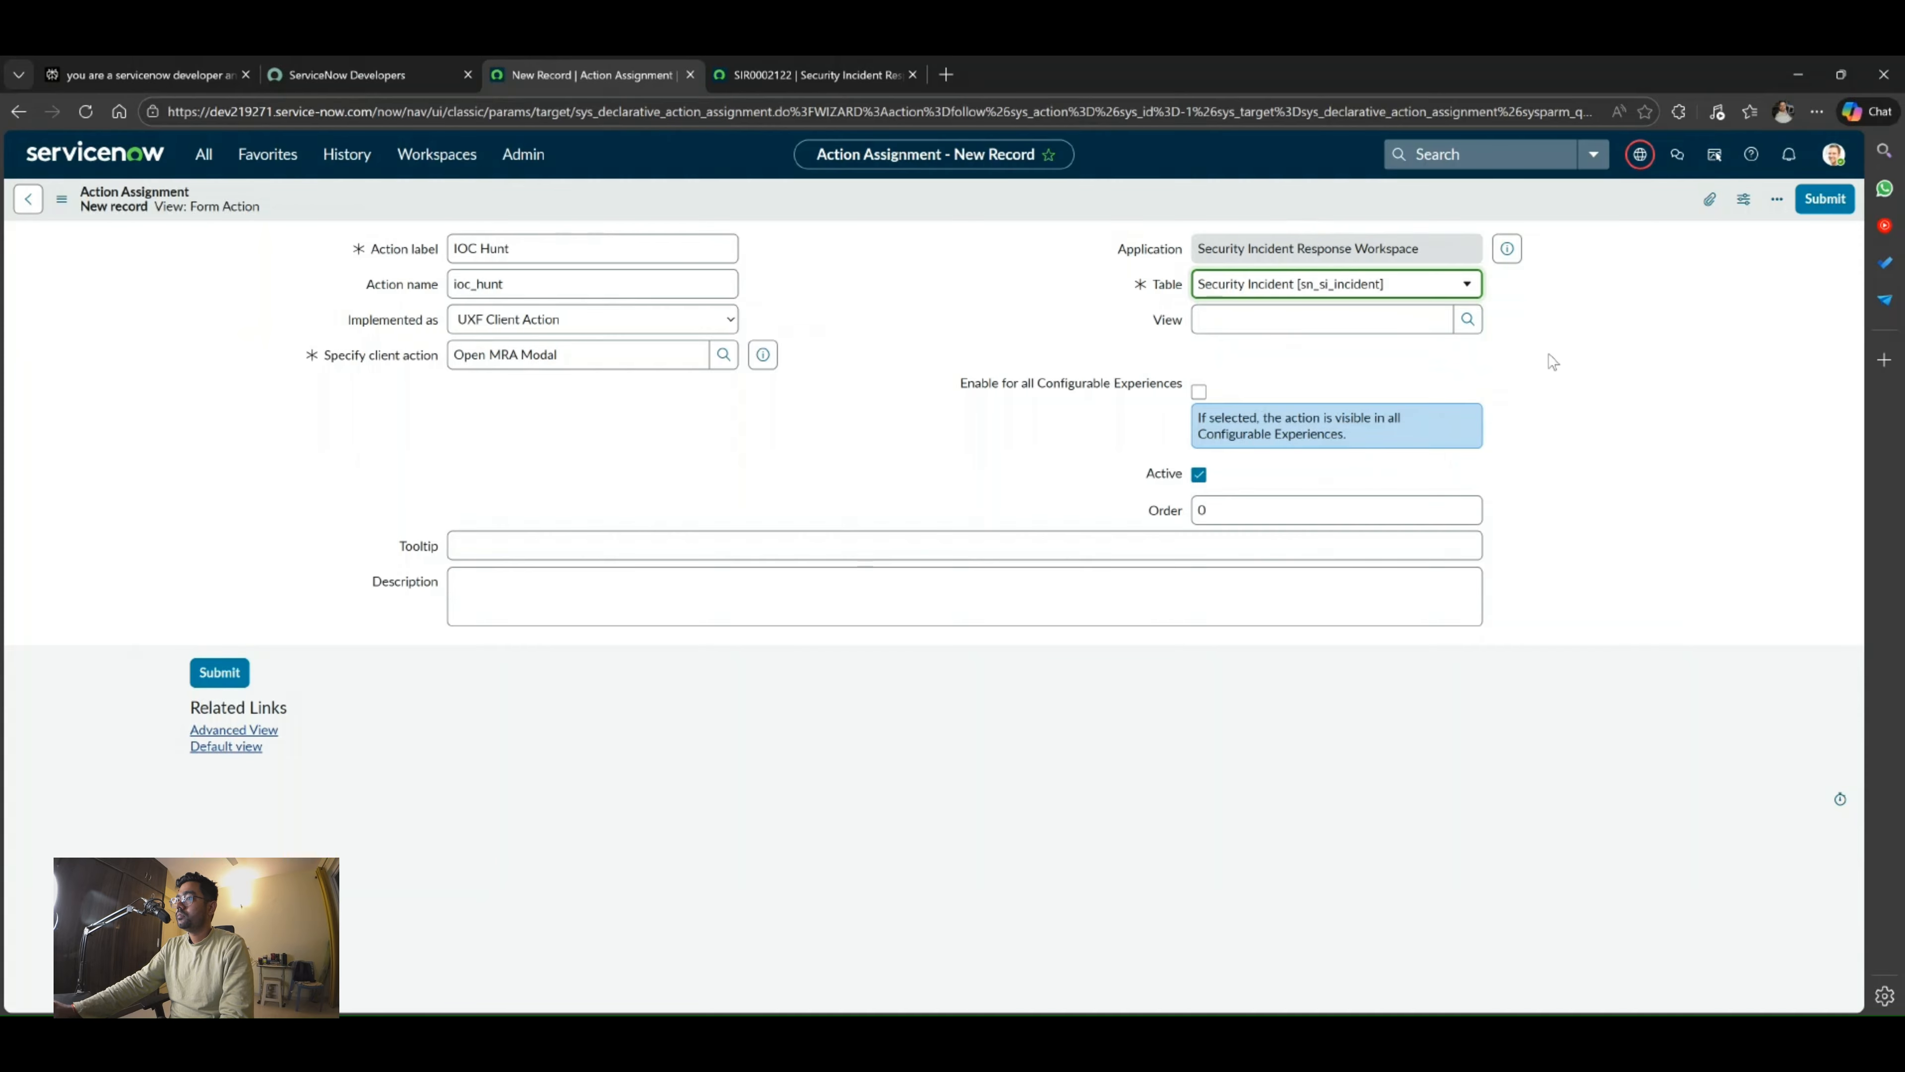
# Enable the action for all Configurable Experiences and submit the new record.
pyautogui.click(1198, 392)
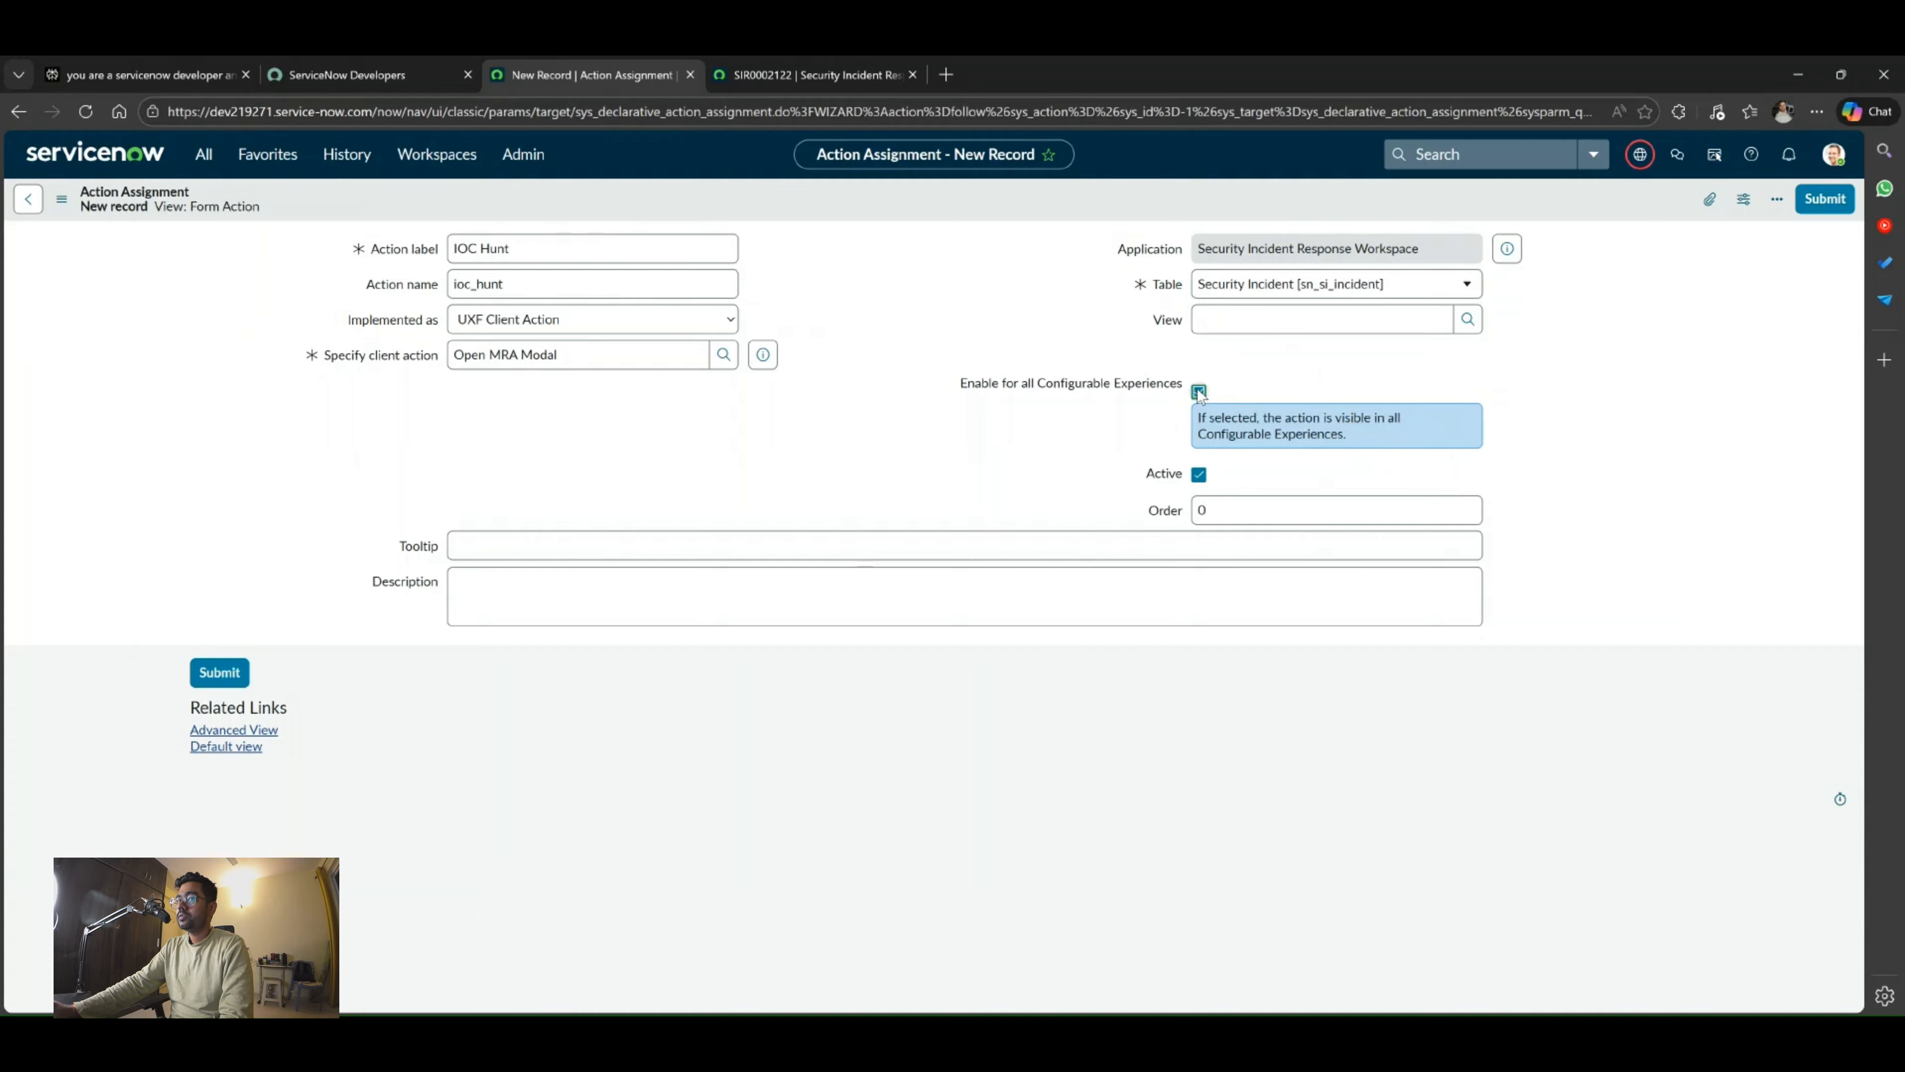
pyautogui.click(566, 550)
pyautogui.click(225, 671)
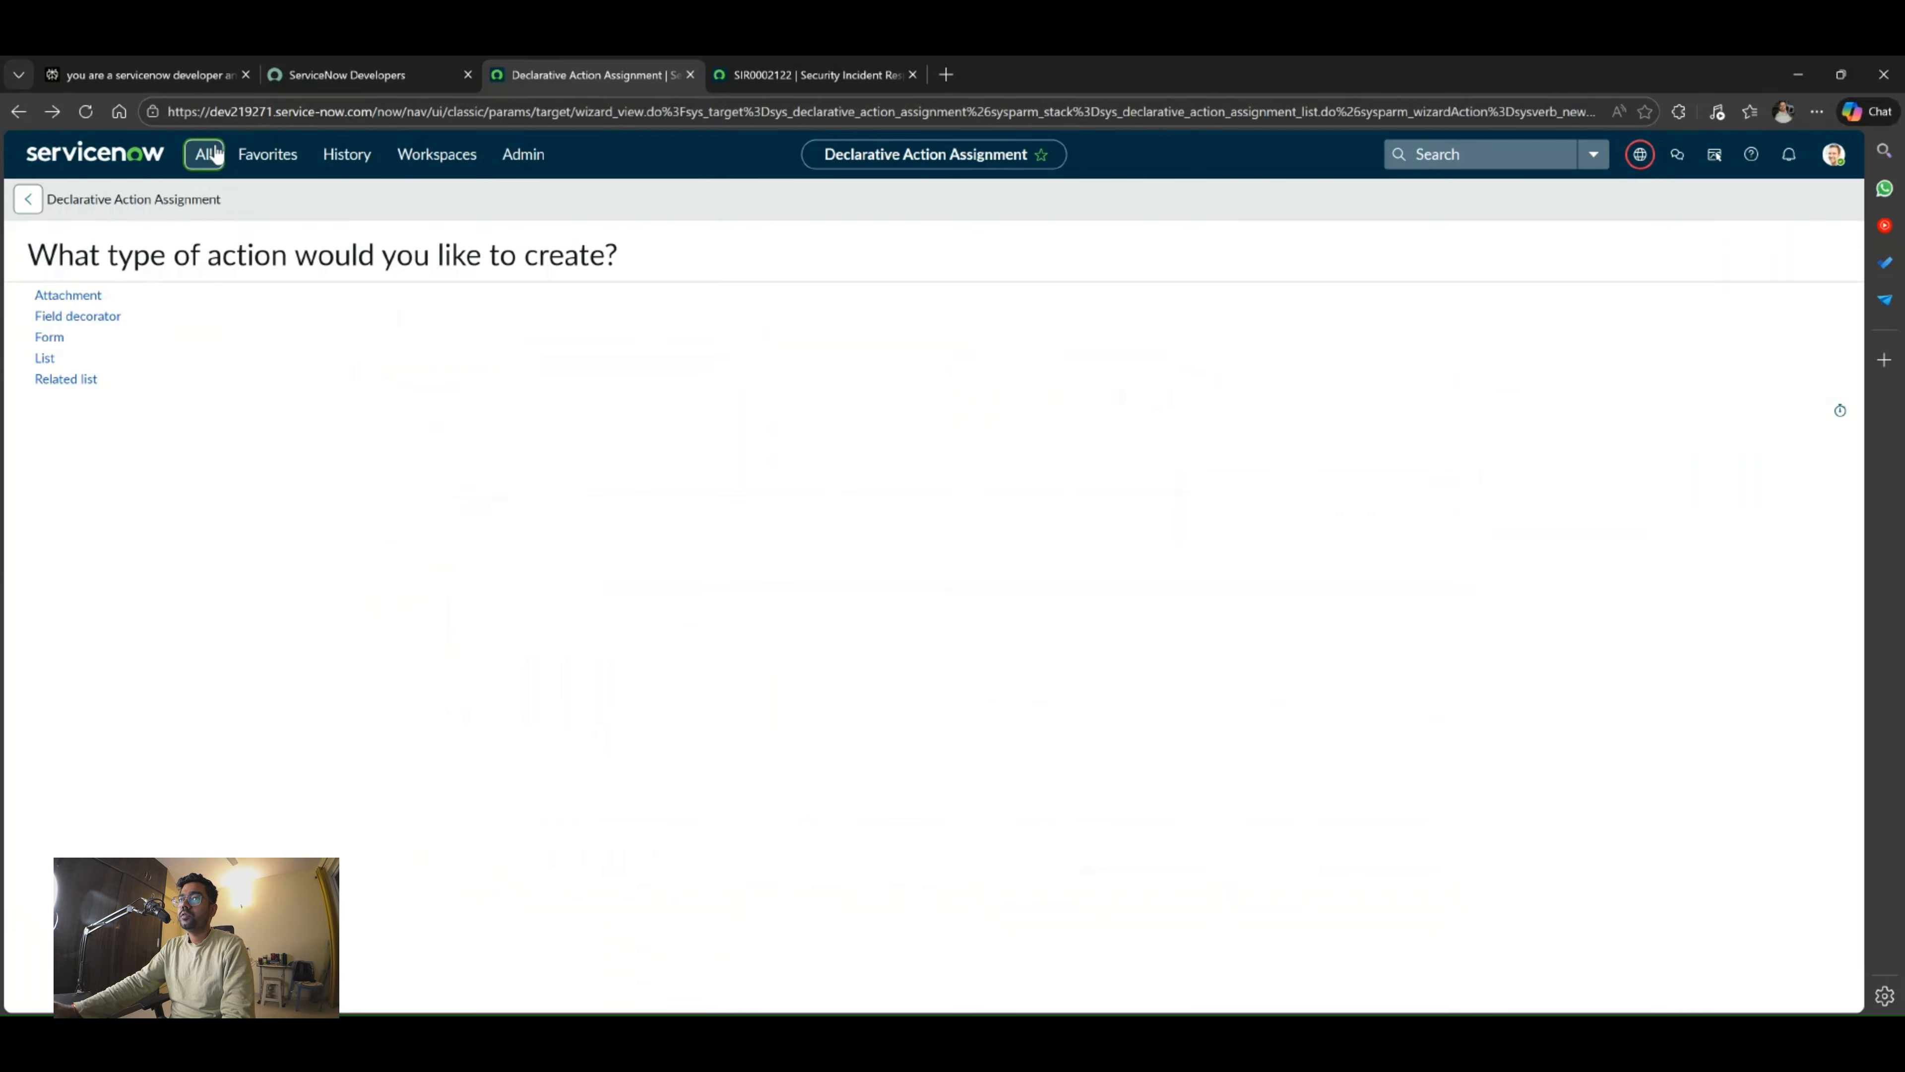
# Open the list of declarative Form Actions and add the Updated column to it.
pyautogui.click(204, 155)
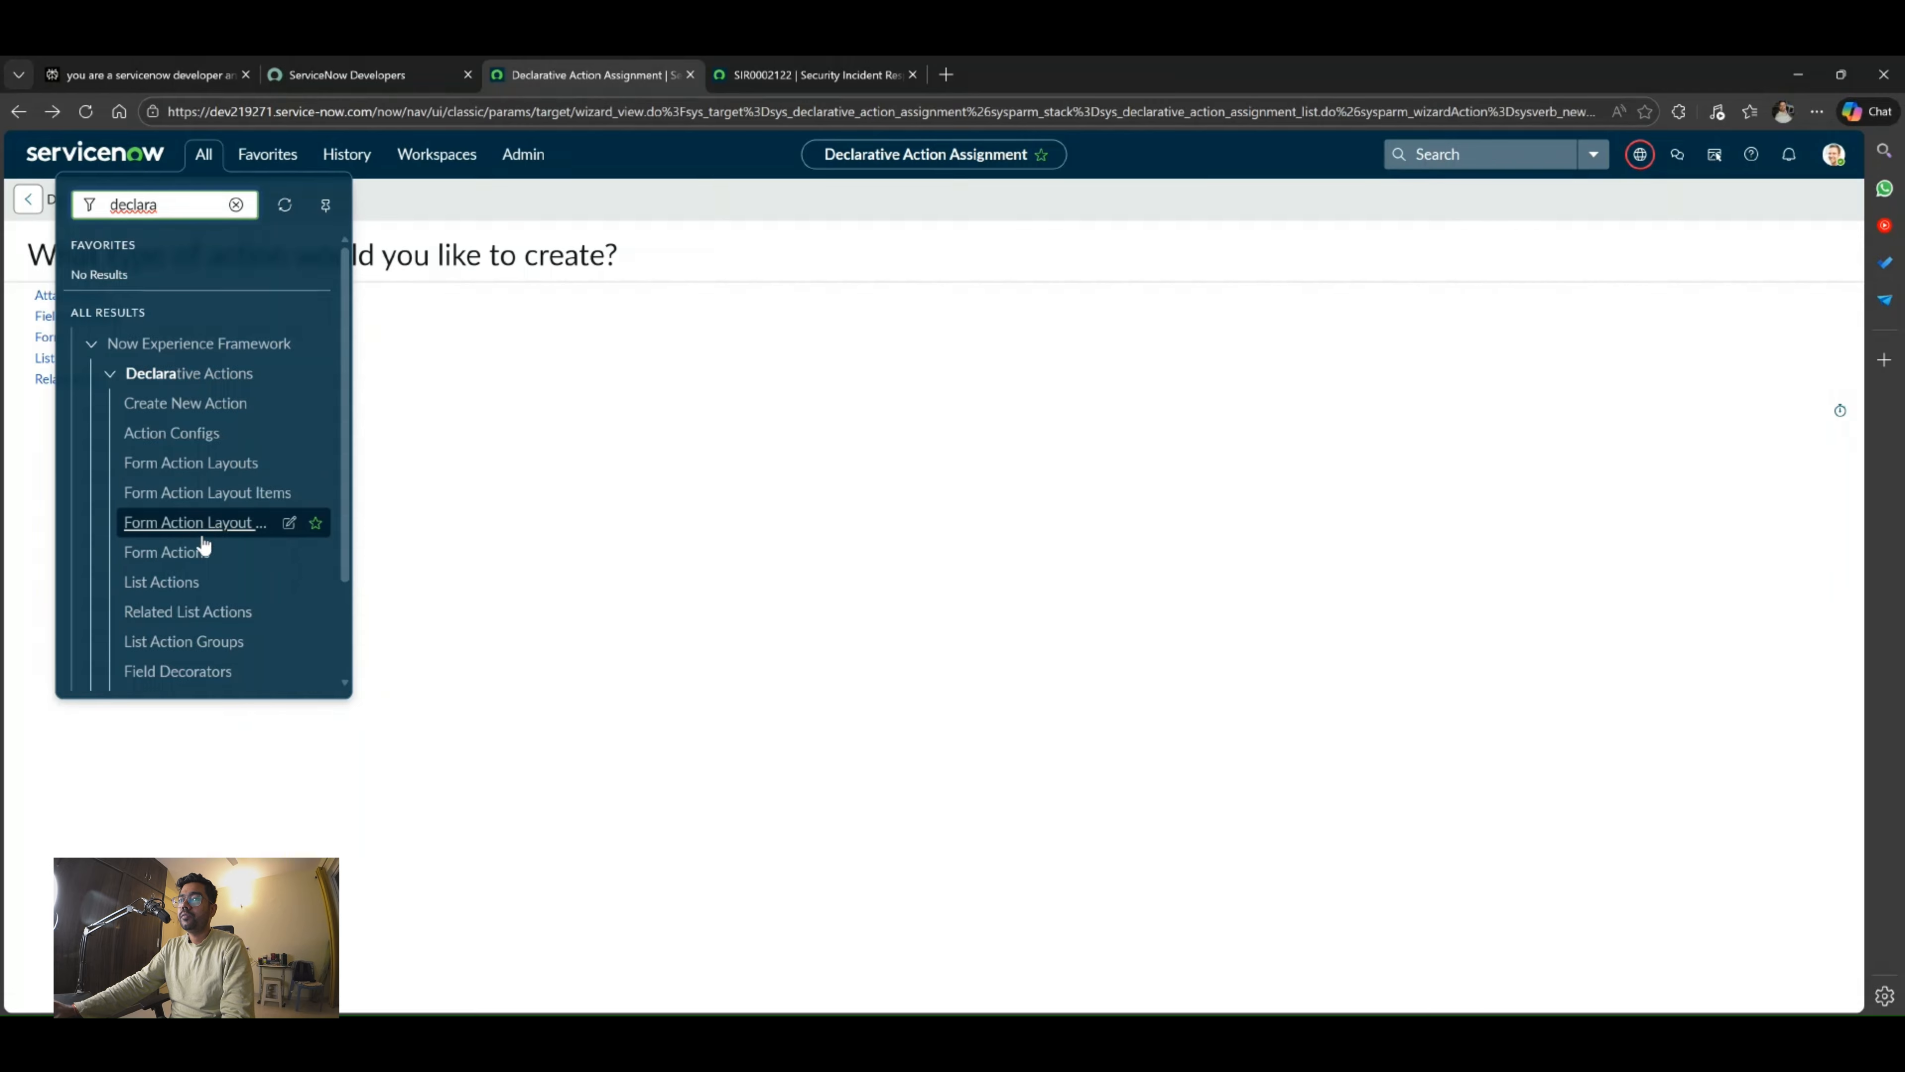
pyautogui.click(192, 551)
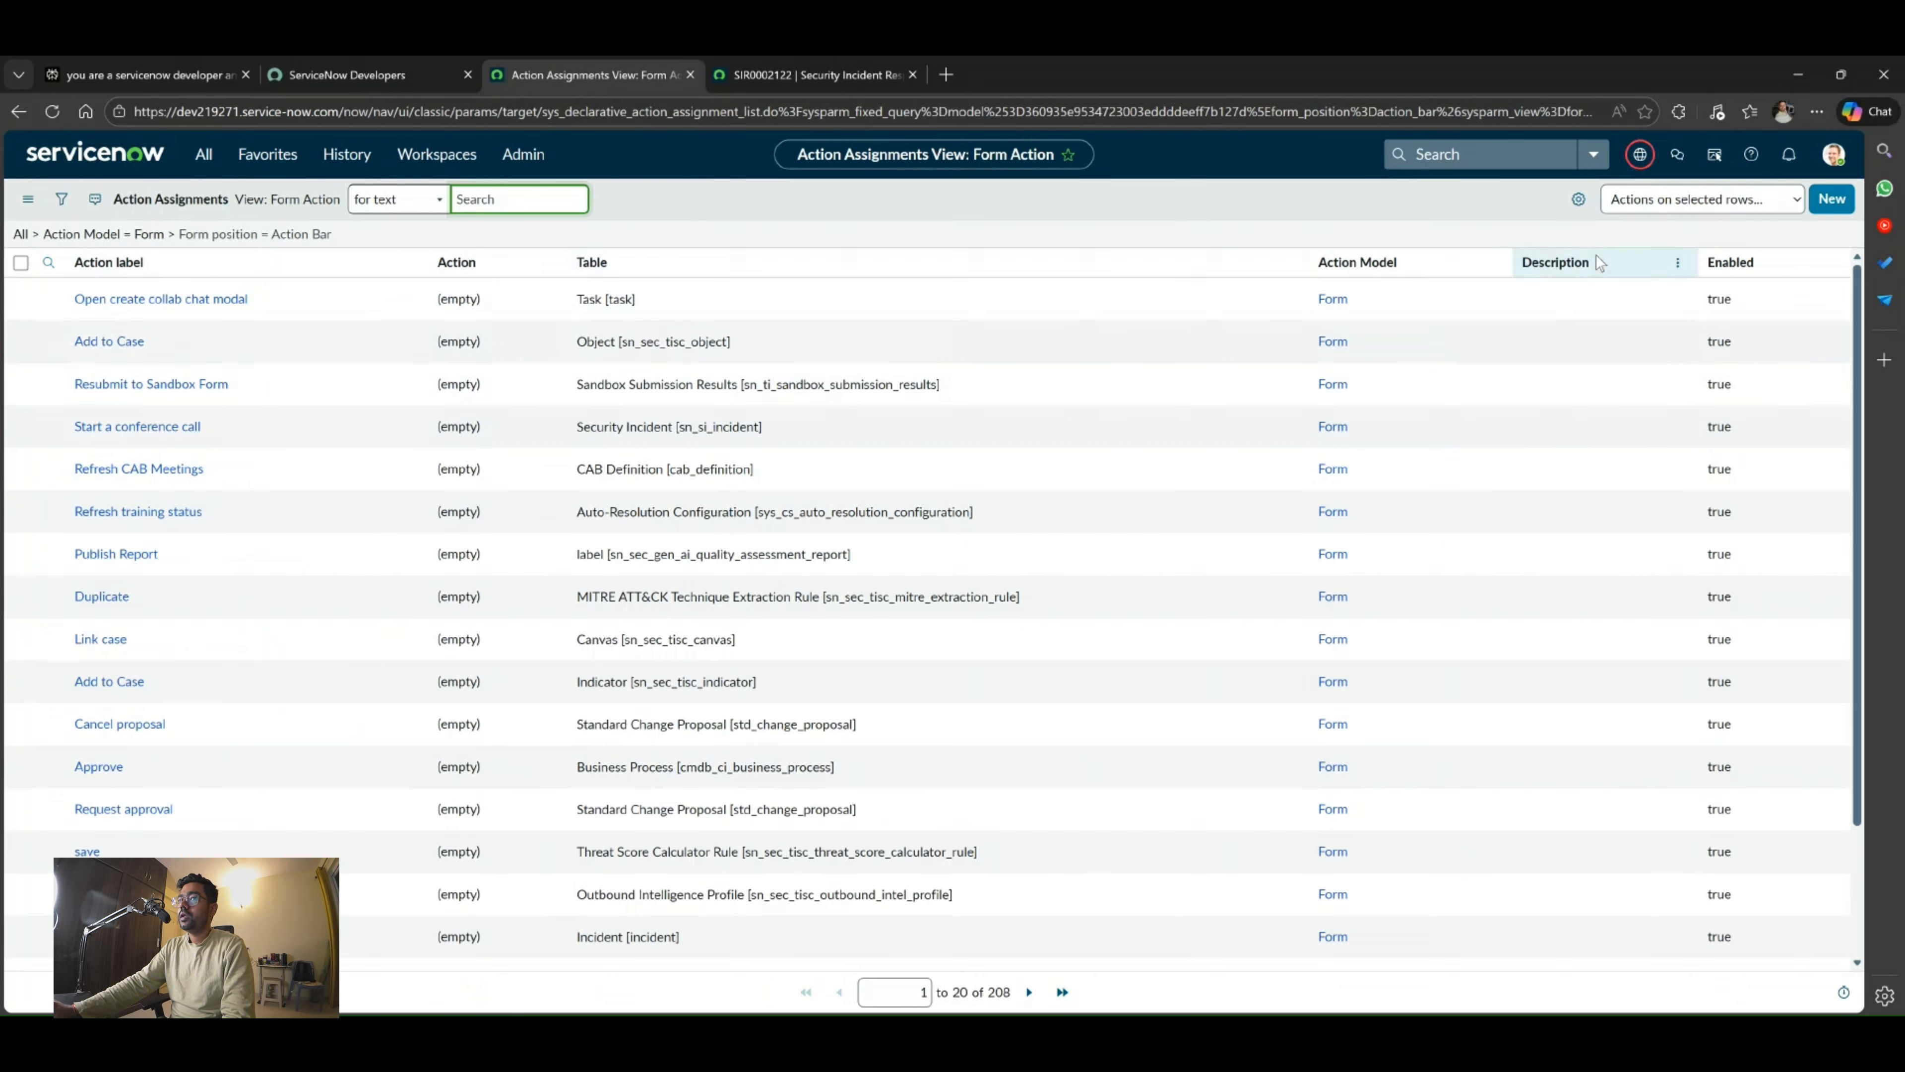
pyautogui.click(1578, 199)
pyautogui.click(755, 398)
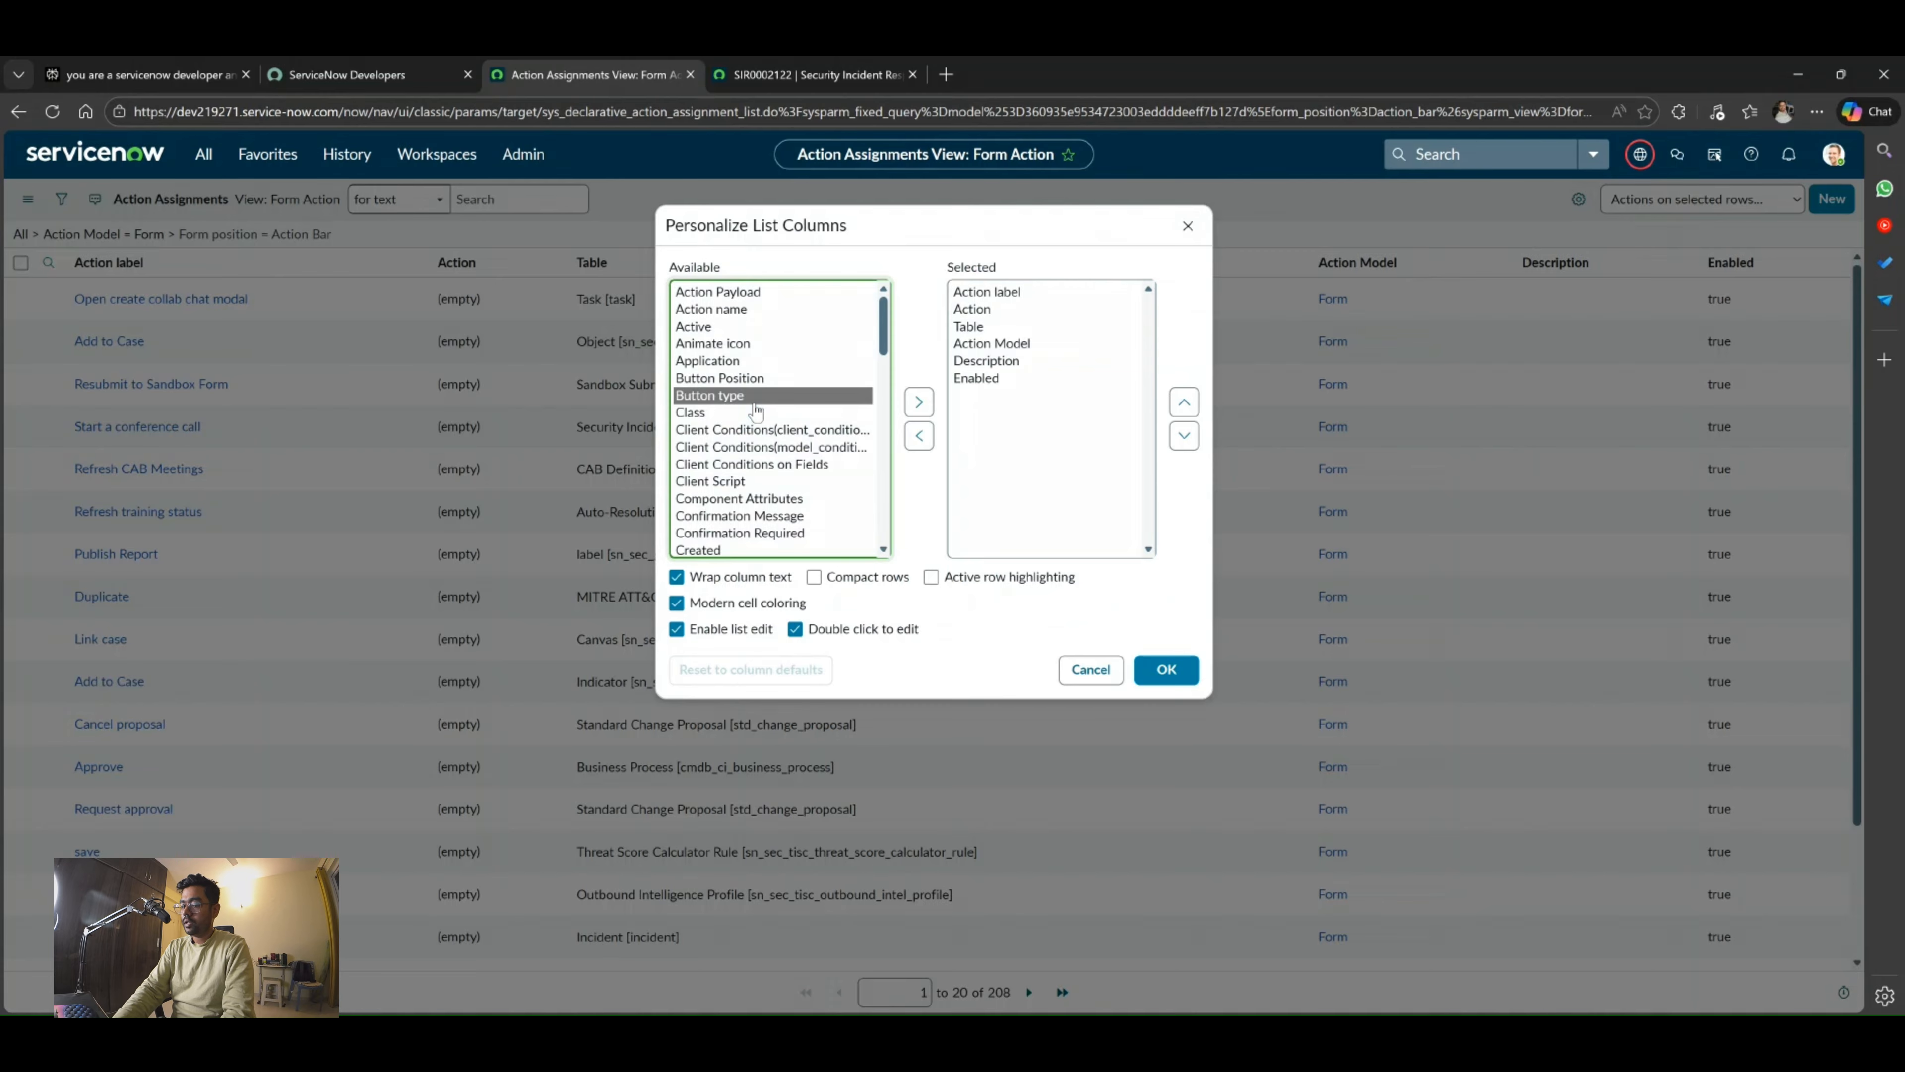
pyautogui.press('u')
pyautogui.press('Down')
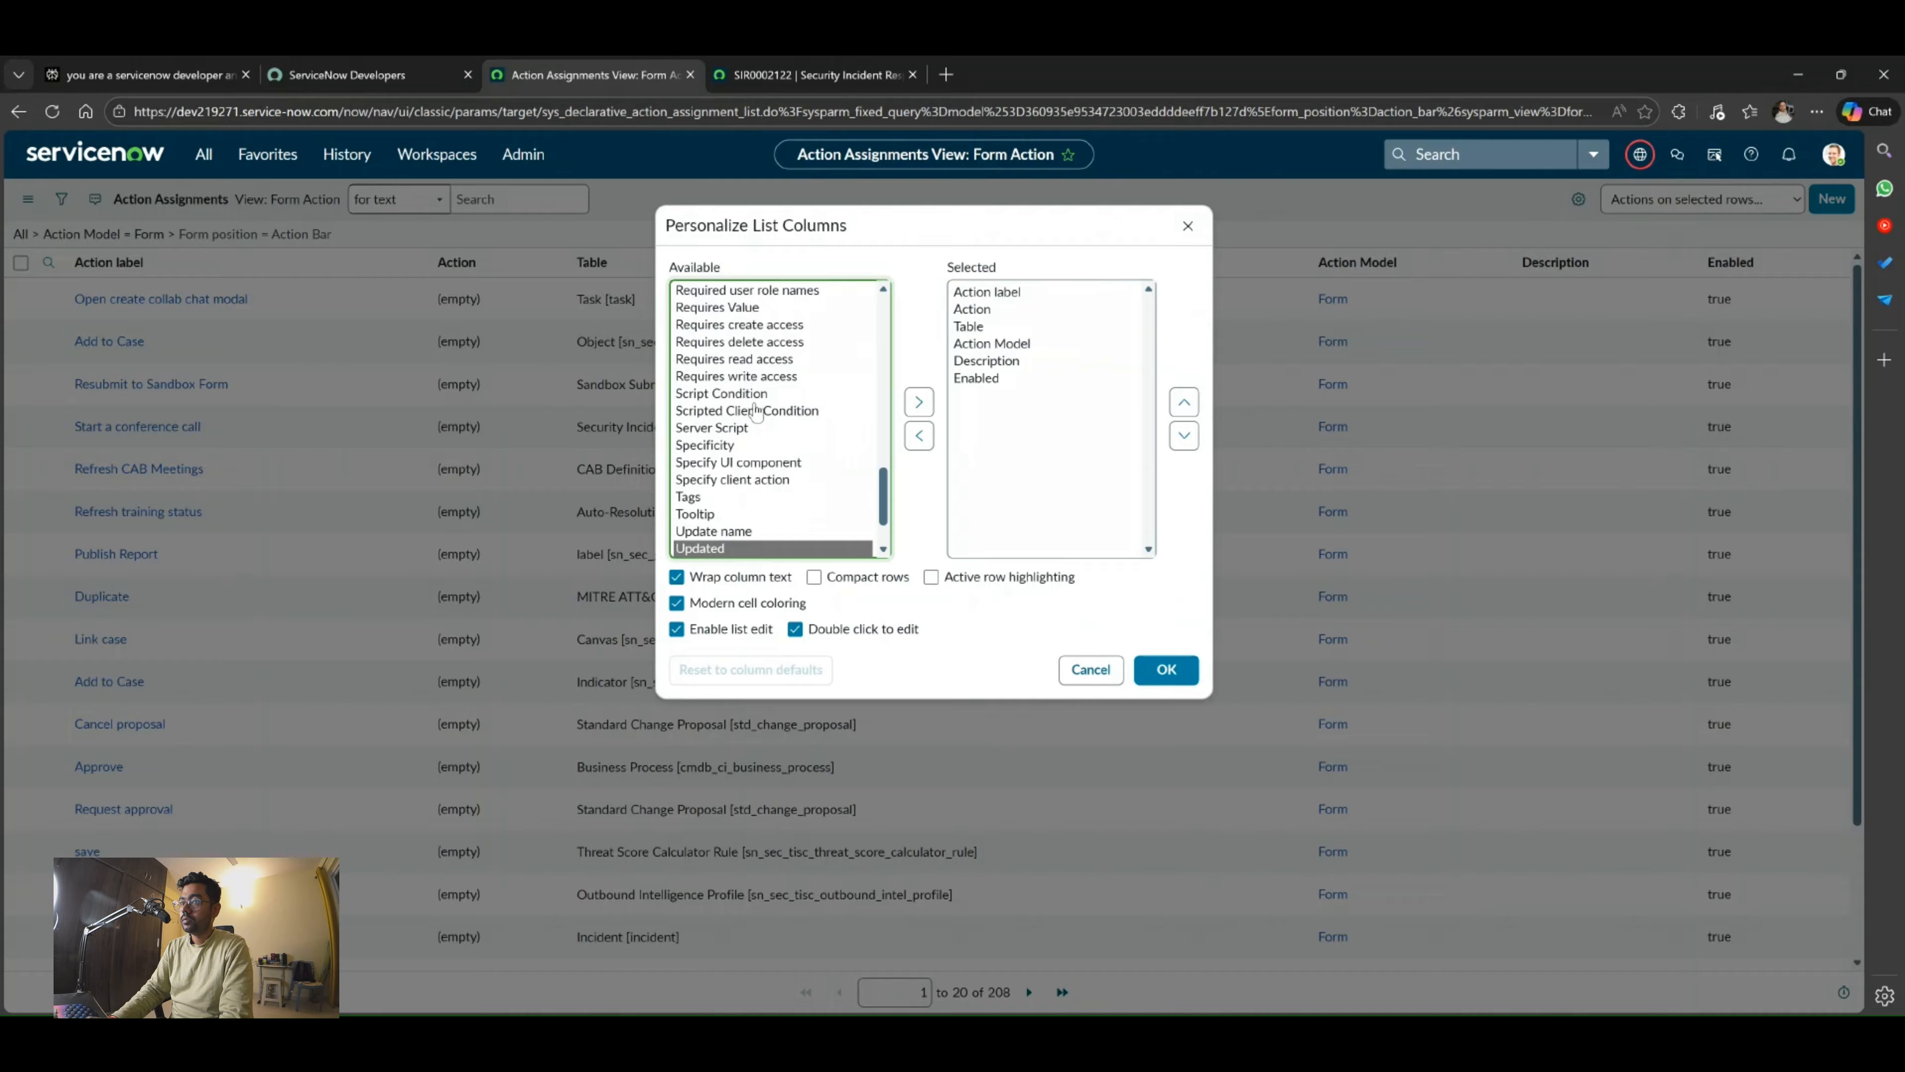
pyautogui.press('Return')
pyautogui.click(1176, 684)
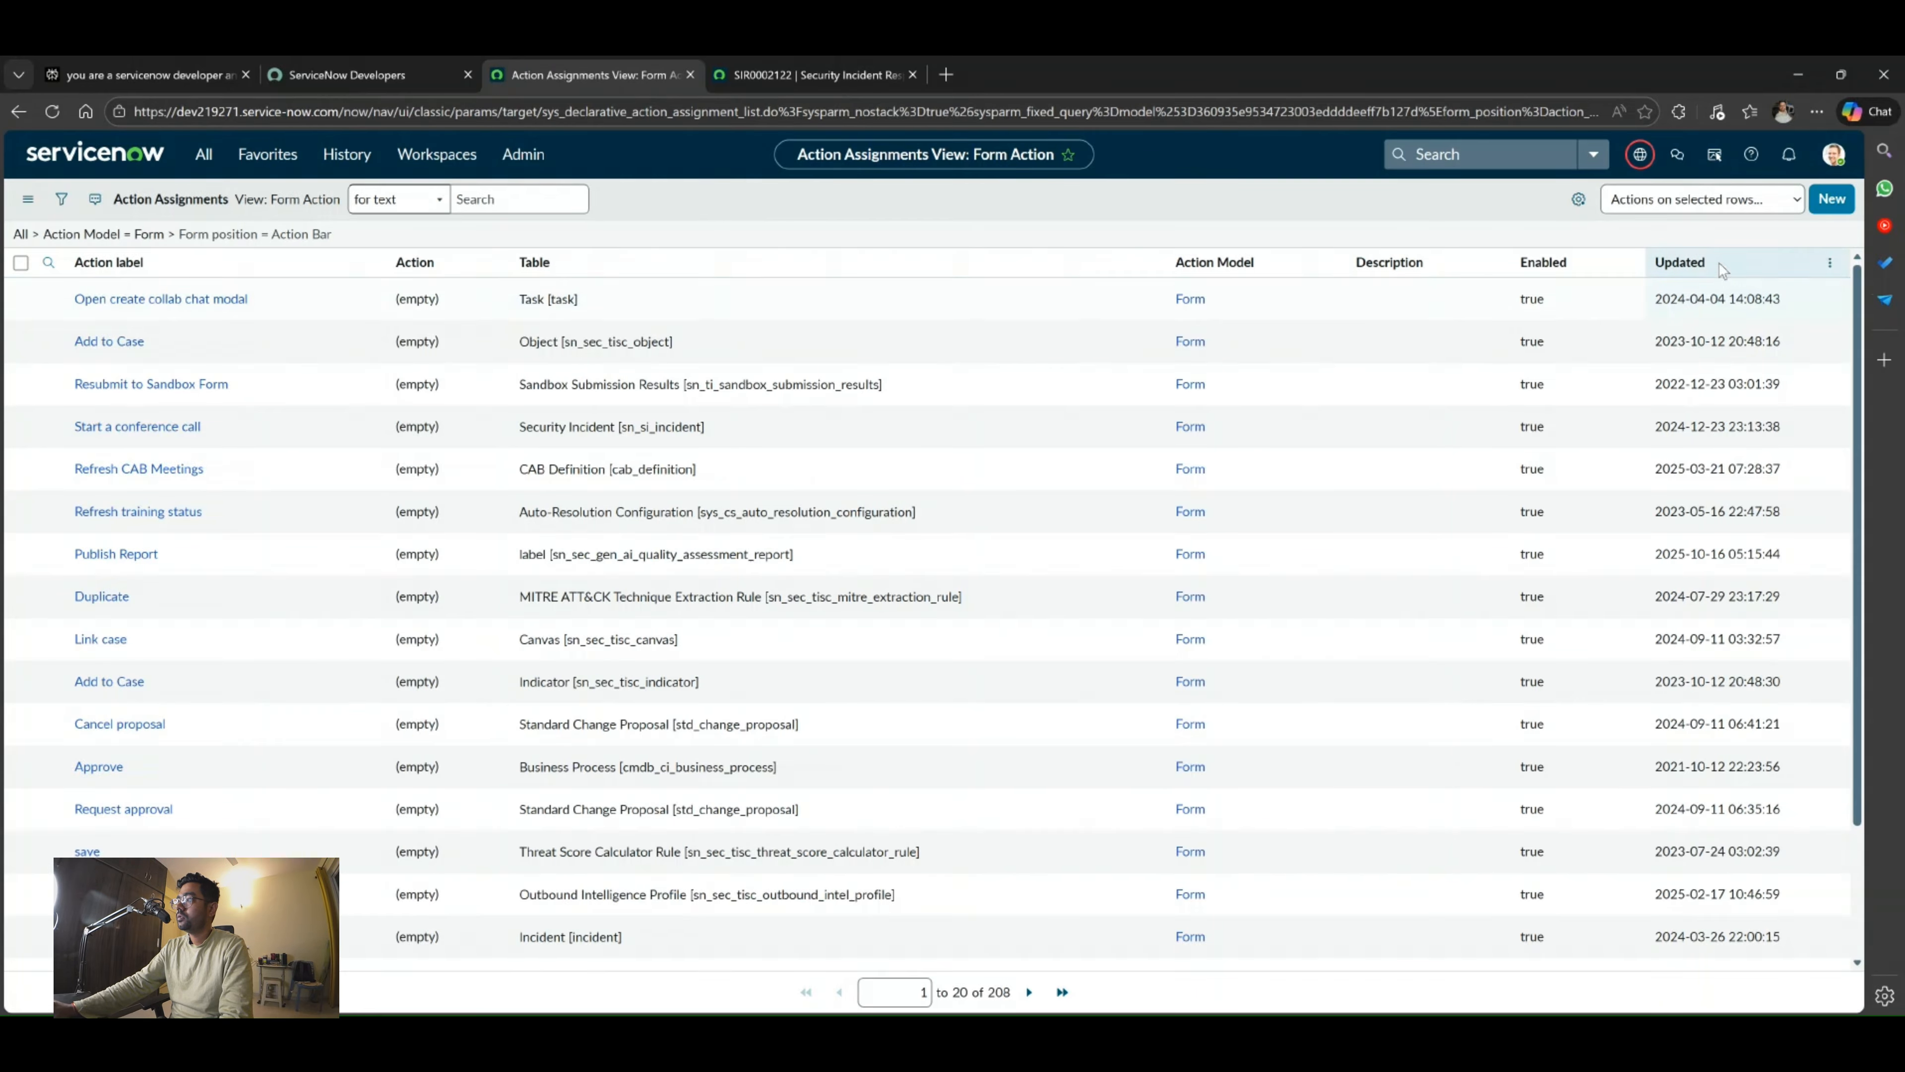
# Sort the form actions by Updated in descending order, then open the IOC Hunt record and review it.
pyautogui.rightClick(1725, 261)
pyautogui.click(1763, 297)
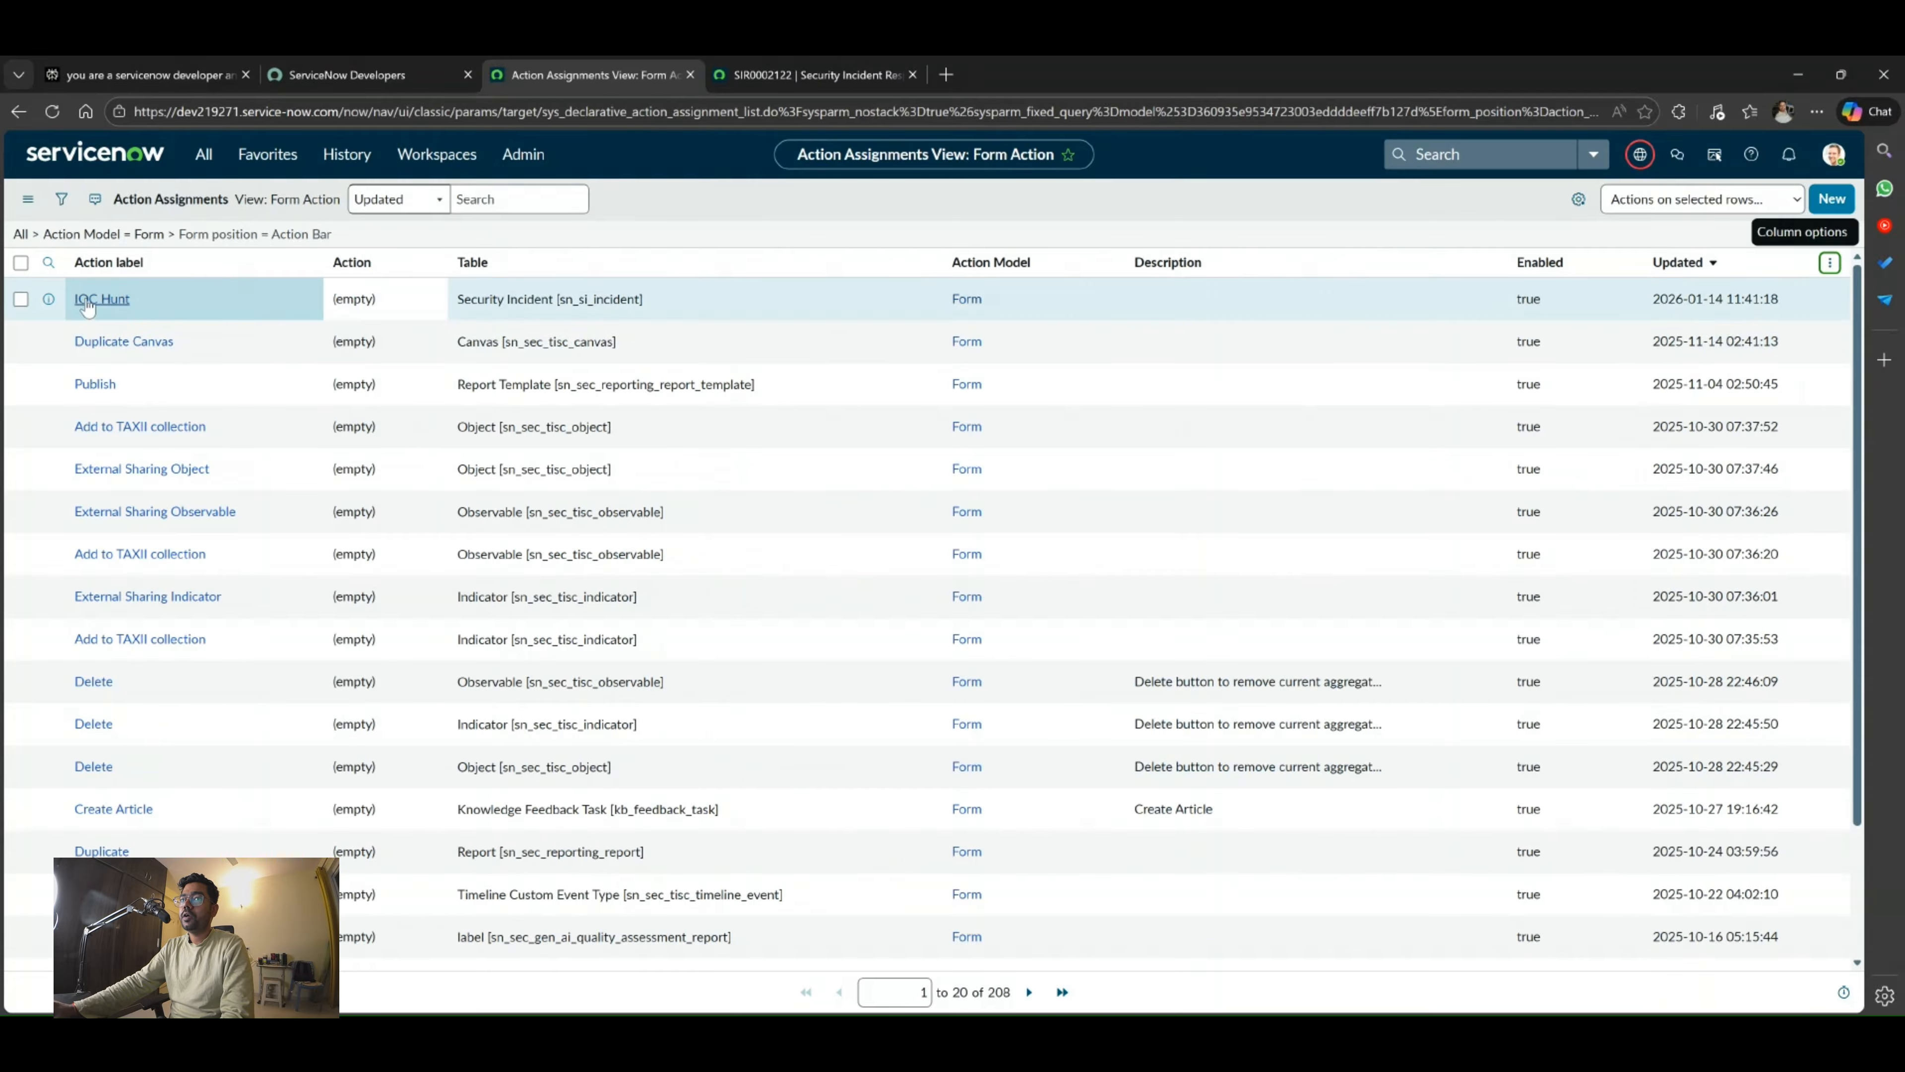
pyautogui.click(98, 300)
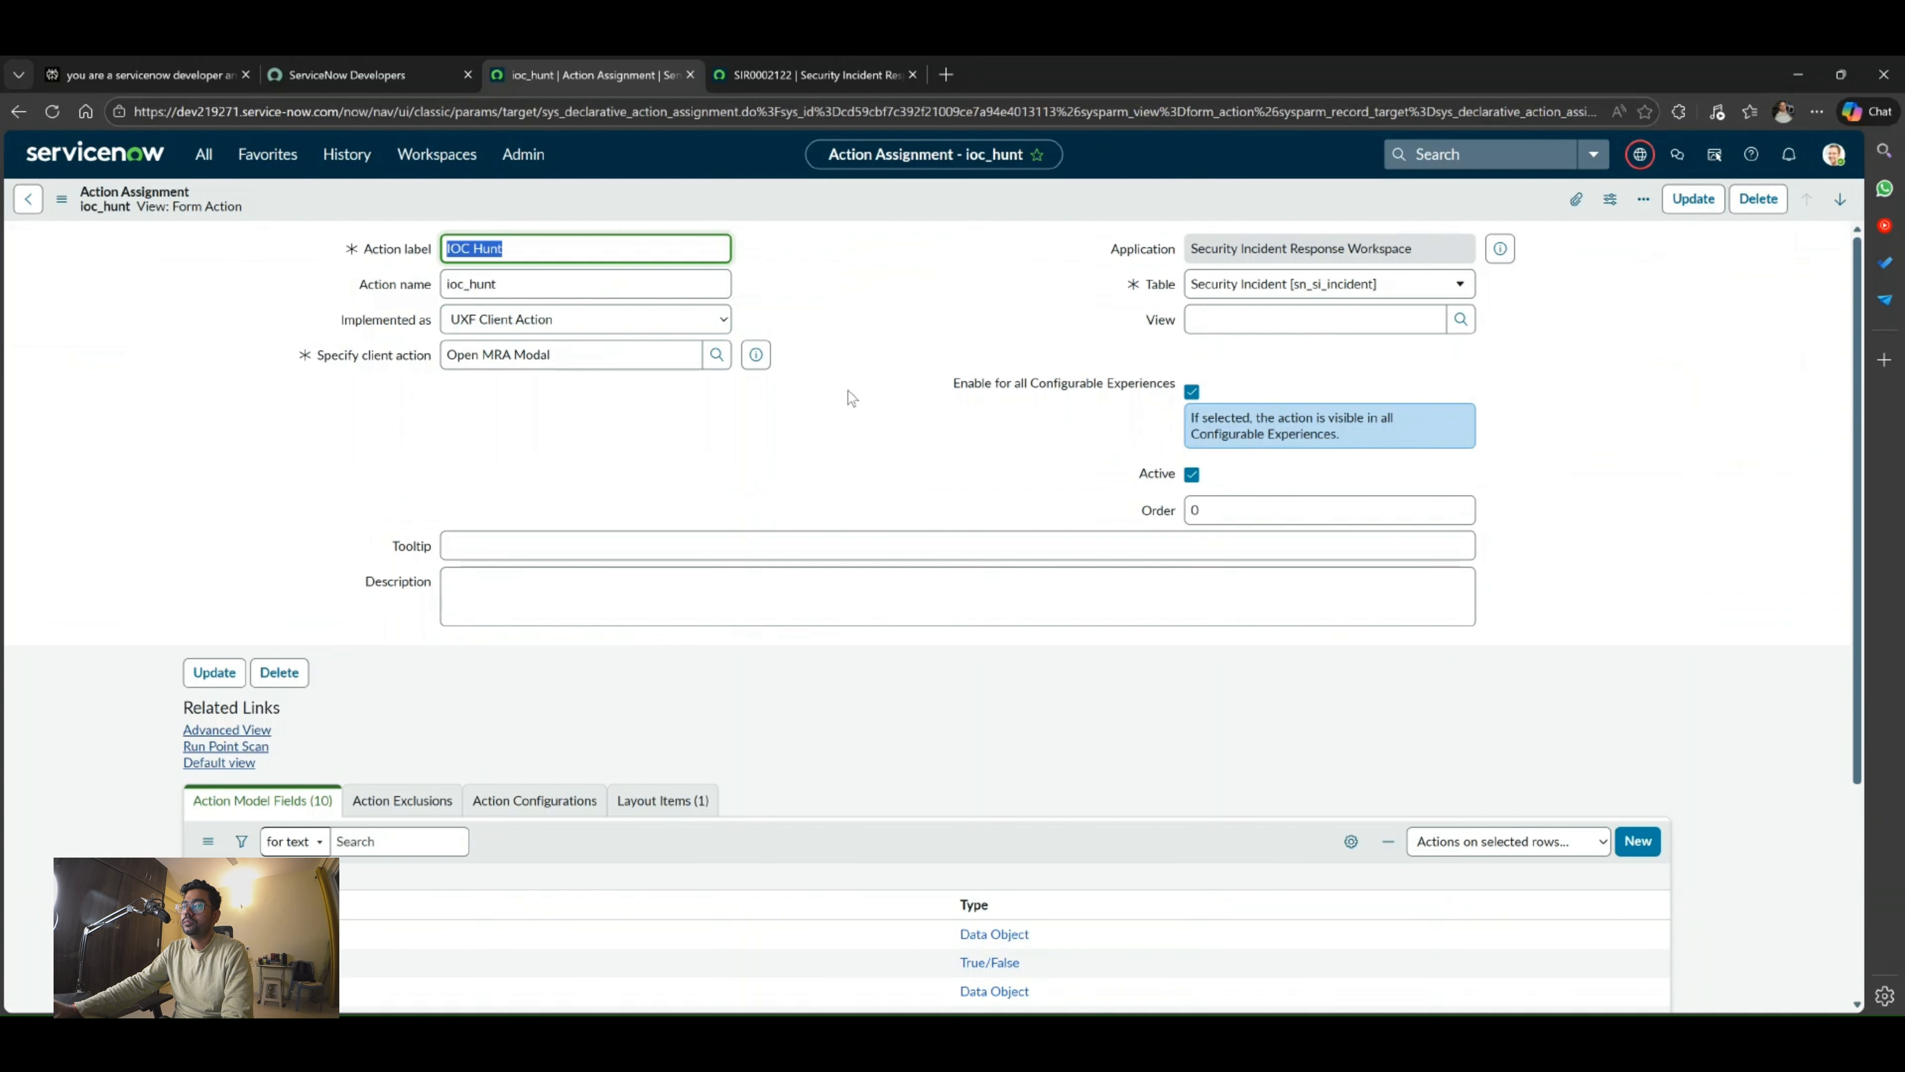
pyautogui.scroll(-3, 772, 668)
pyautogui.scroll(3, 773, 668)
# Reload the phishing incident in the Security Incident Response Workspace and test its IOC Hunt action.
pyautogui.click(809, 74)
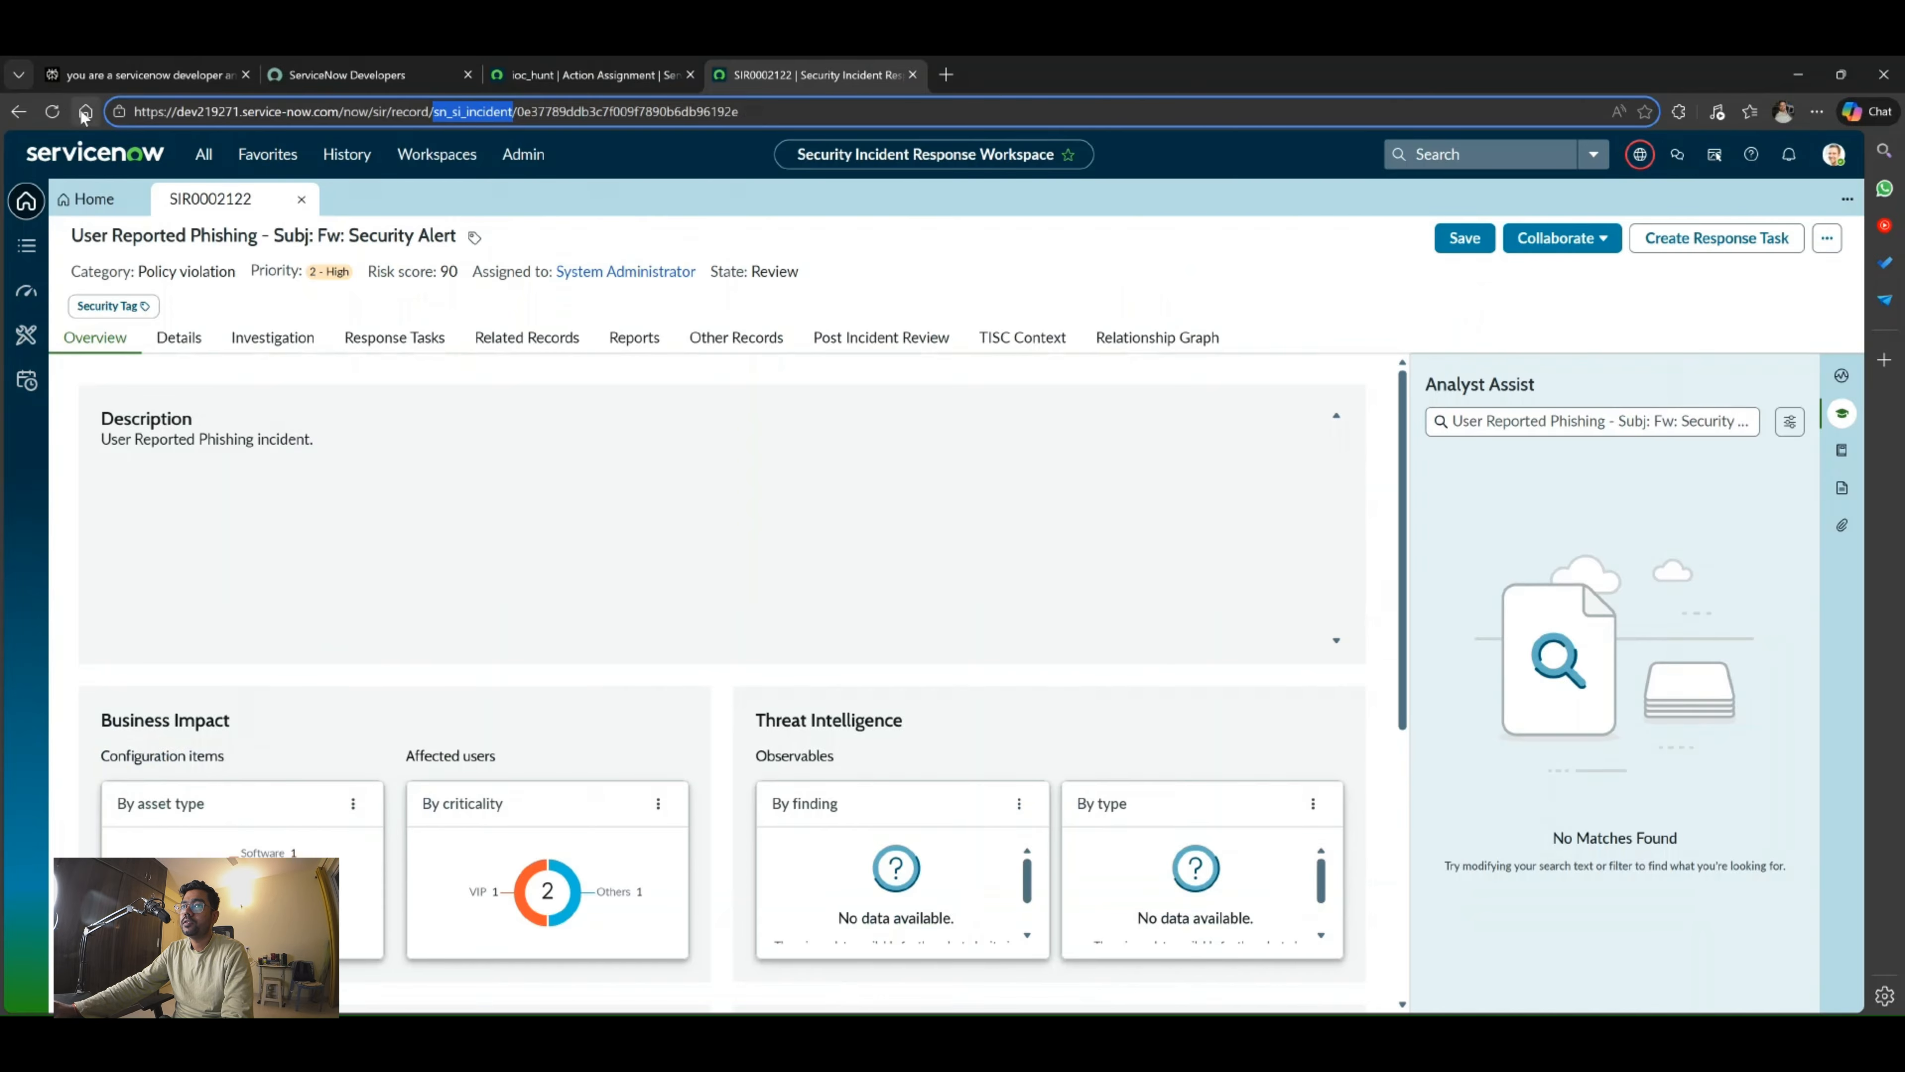
pyautogui.click(54, 111)
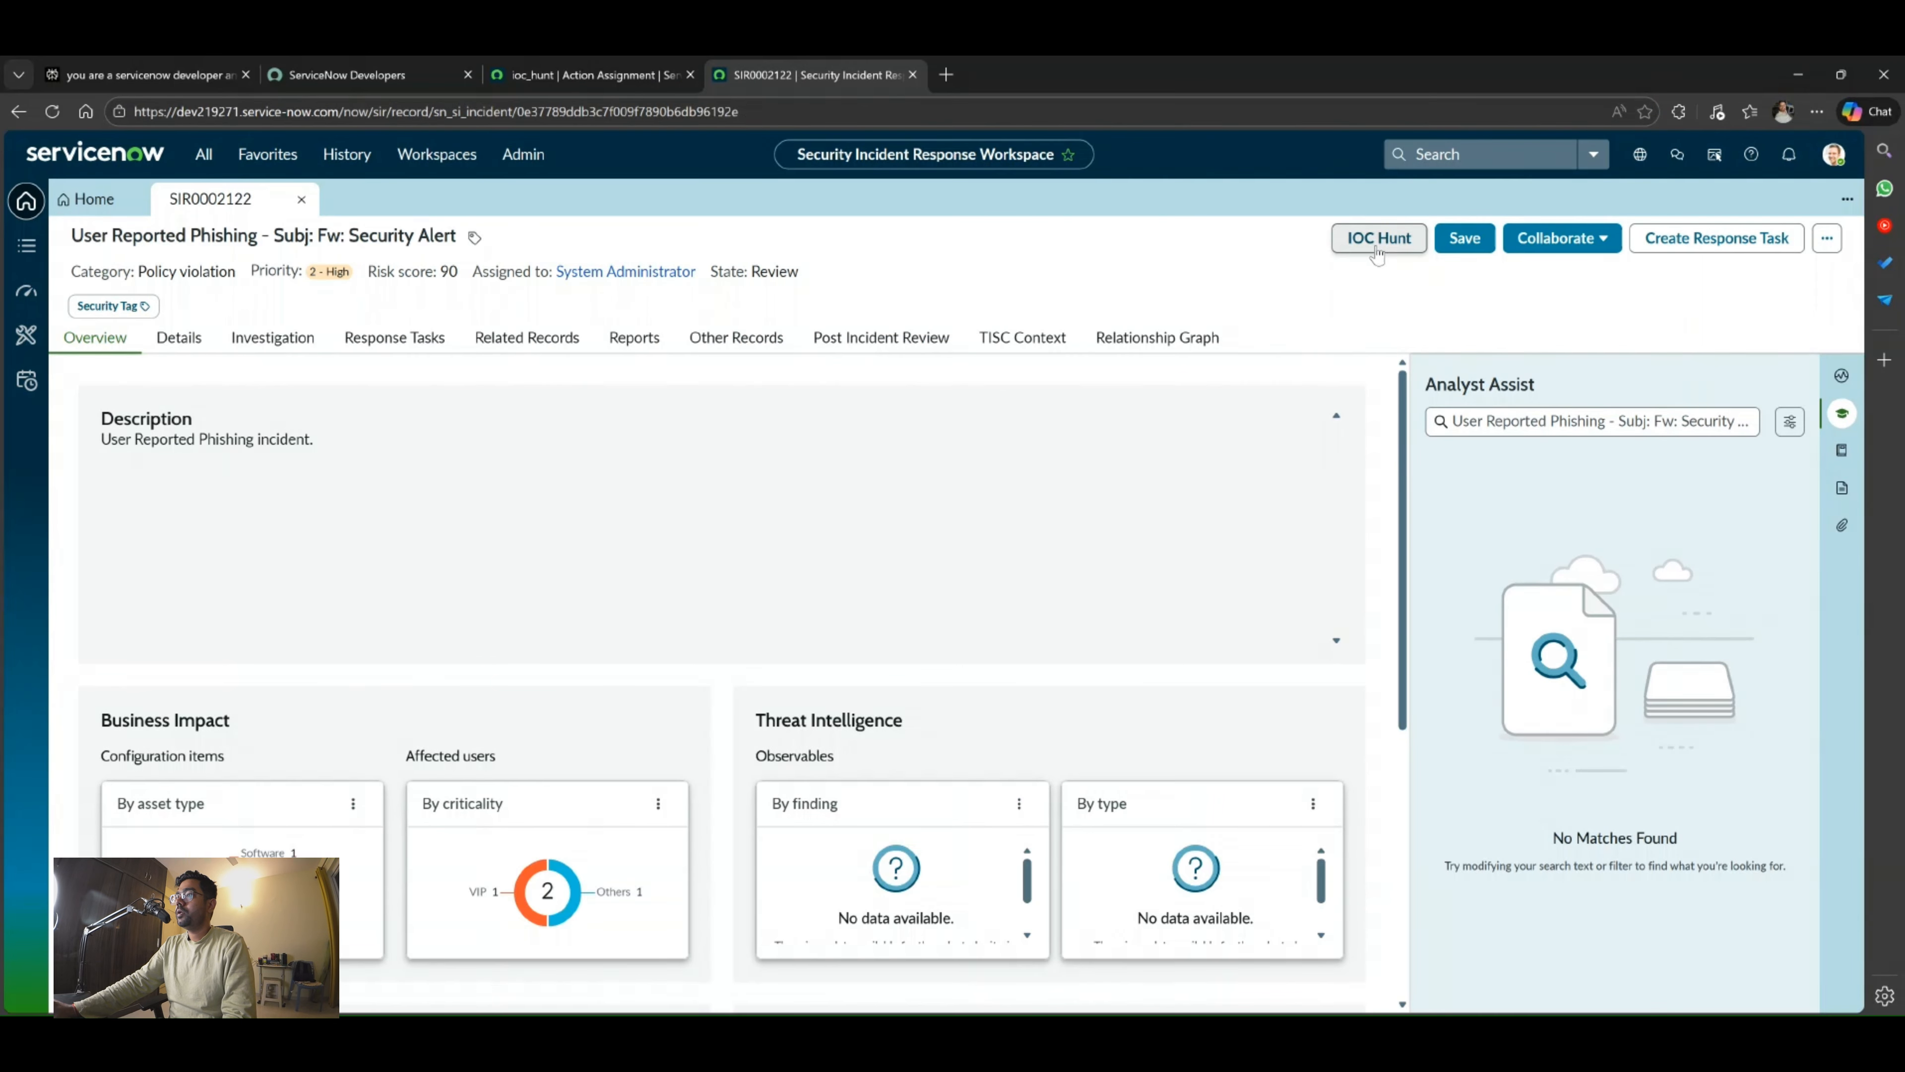
pyautogui.click(1371, 252)
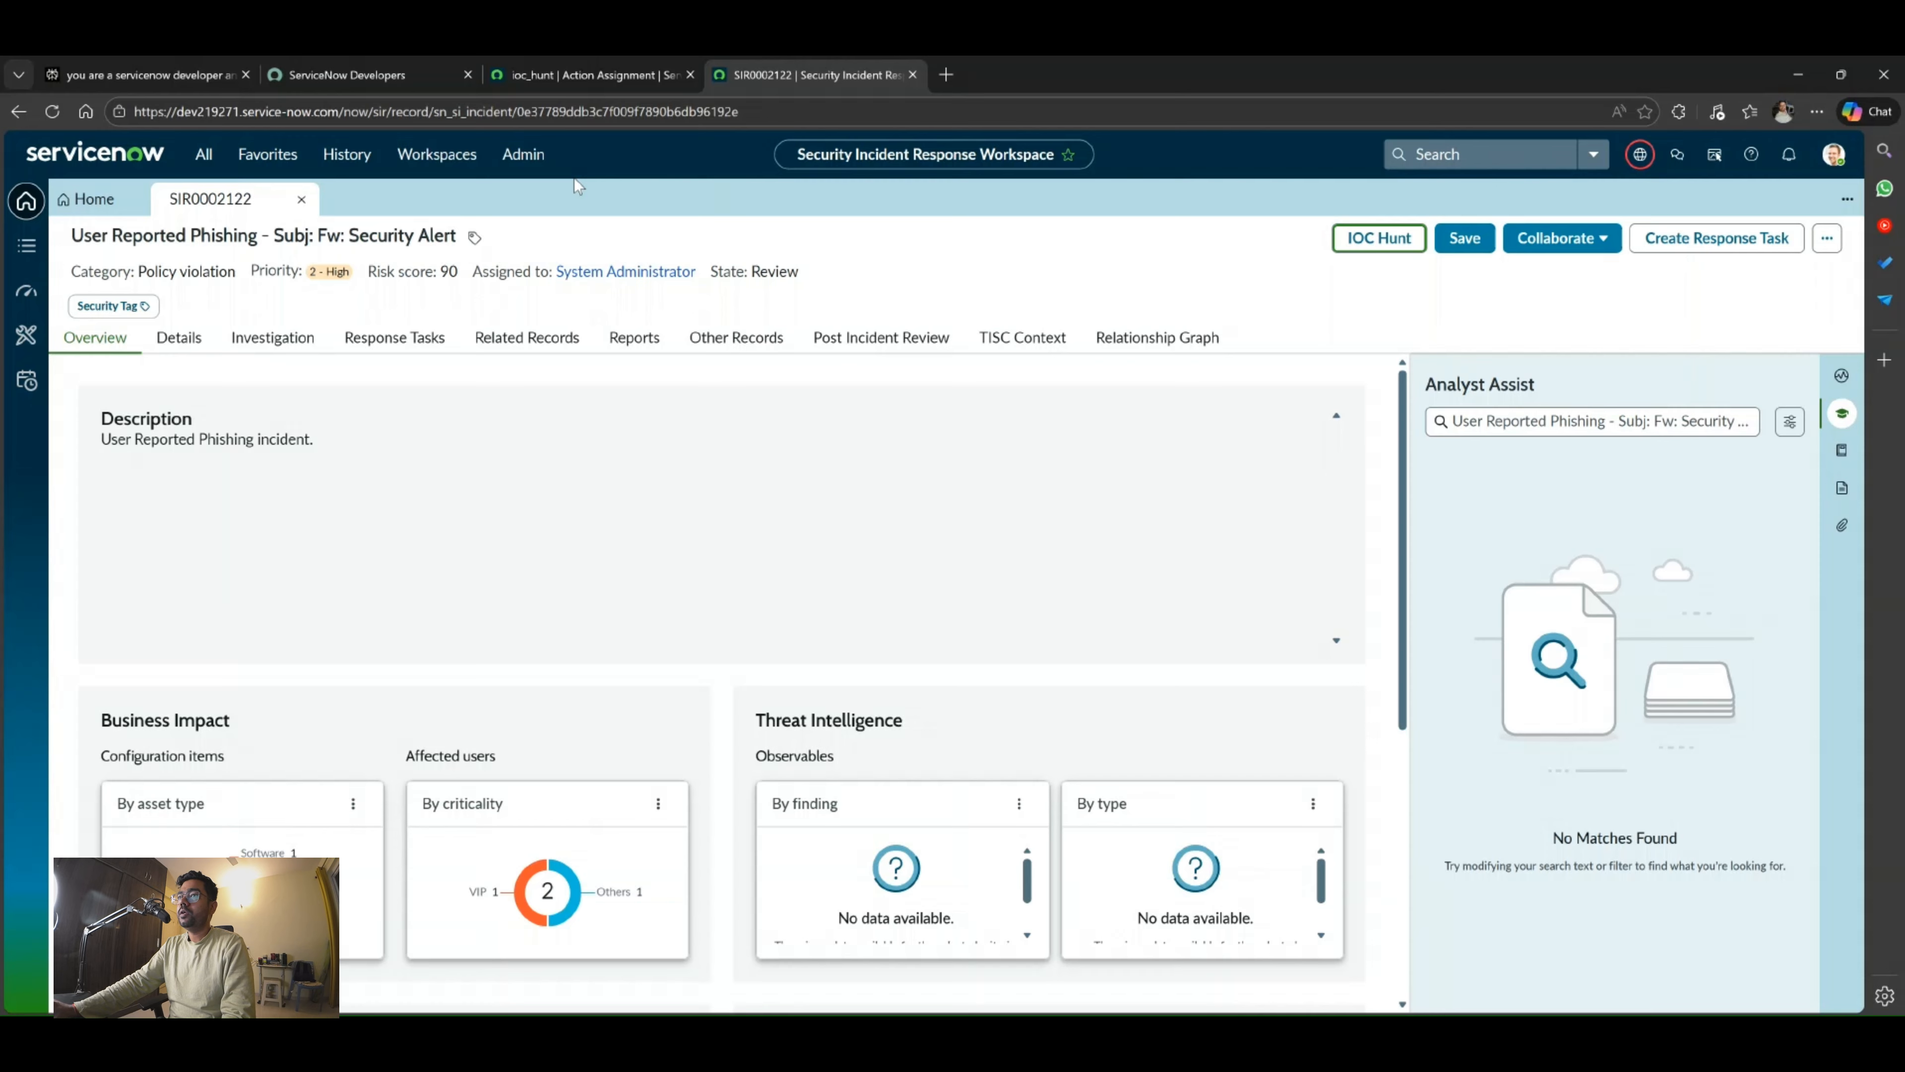
# Open UI Builder from the ServiceNow instance and open the Security Incident Response Workspace experience.
pyautogui.click(574, 78)
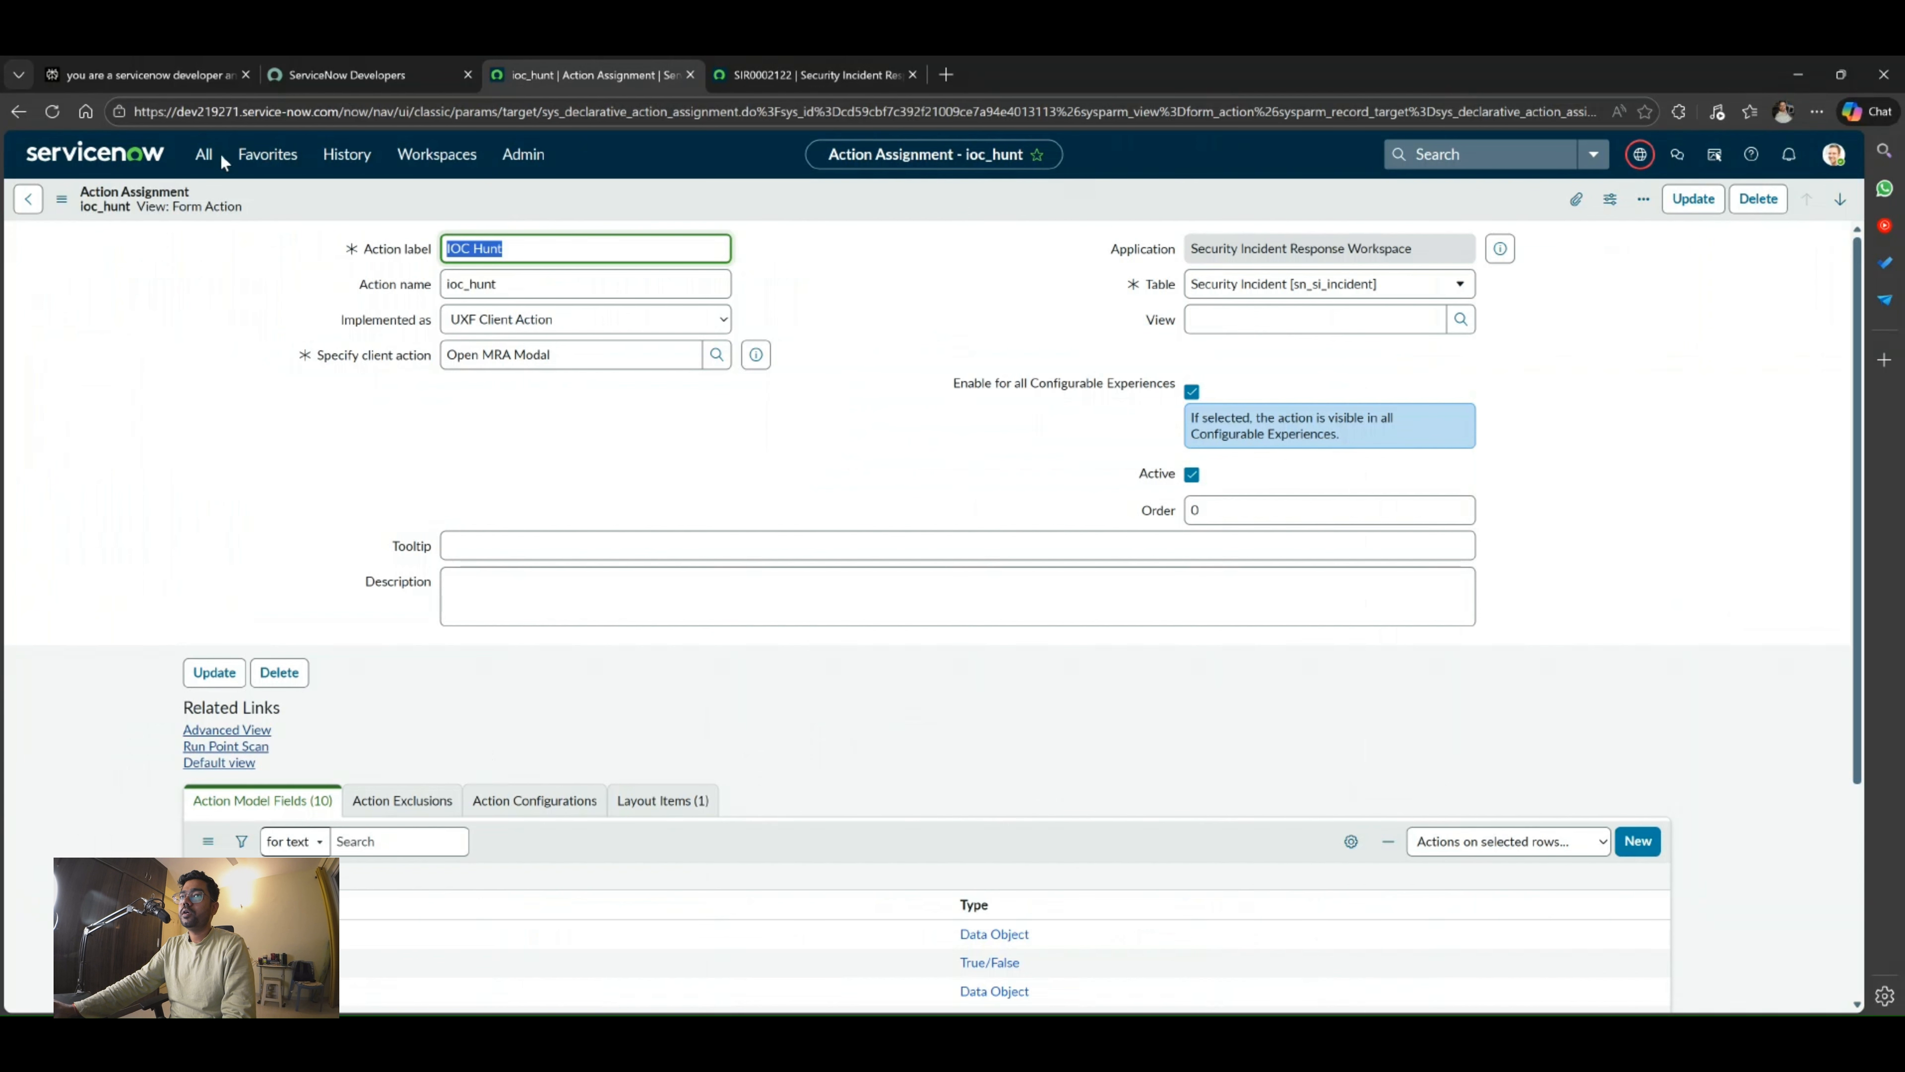
pyautogui.click(207, 155)
pyautogui.click(235, 204)
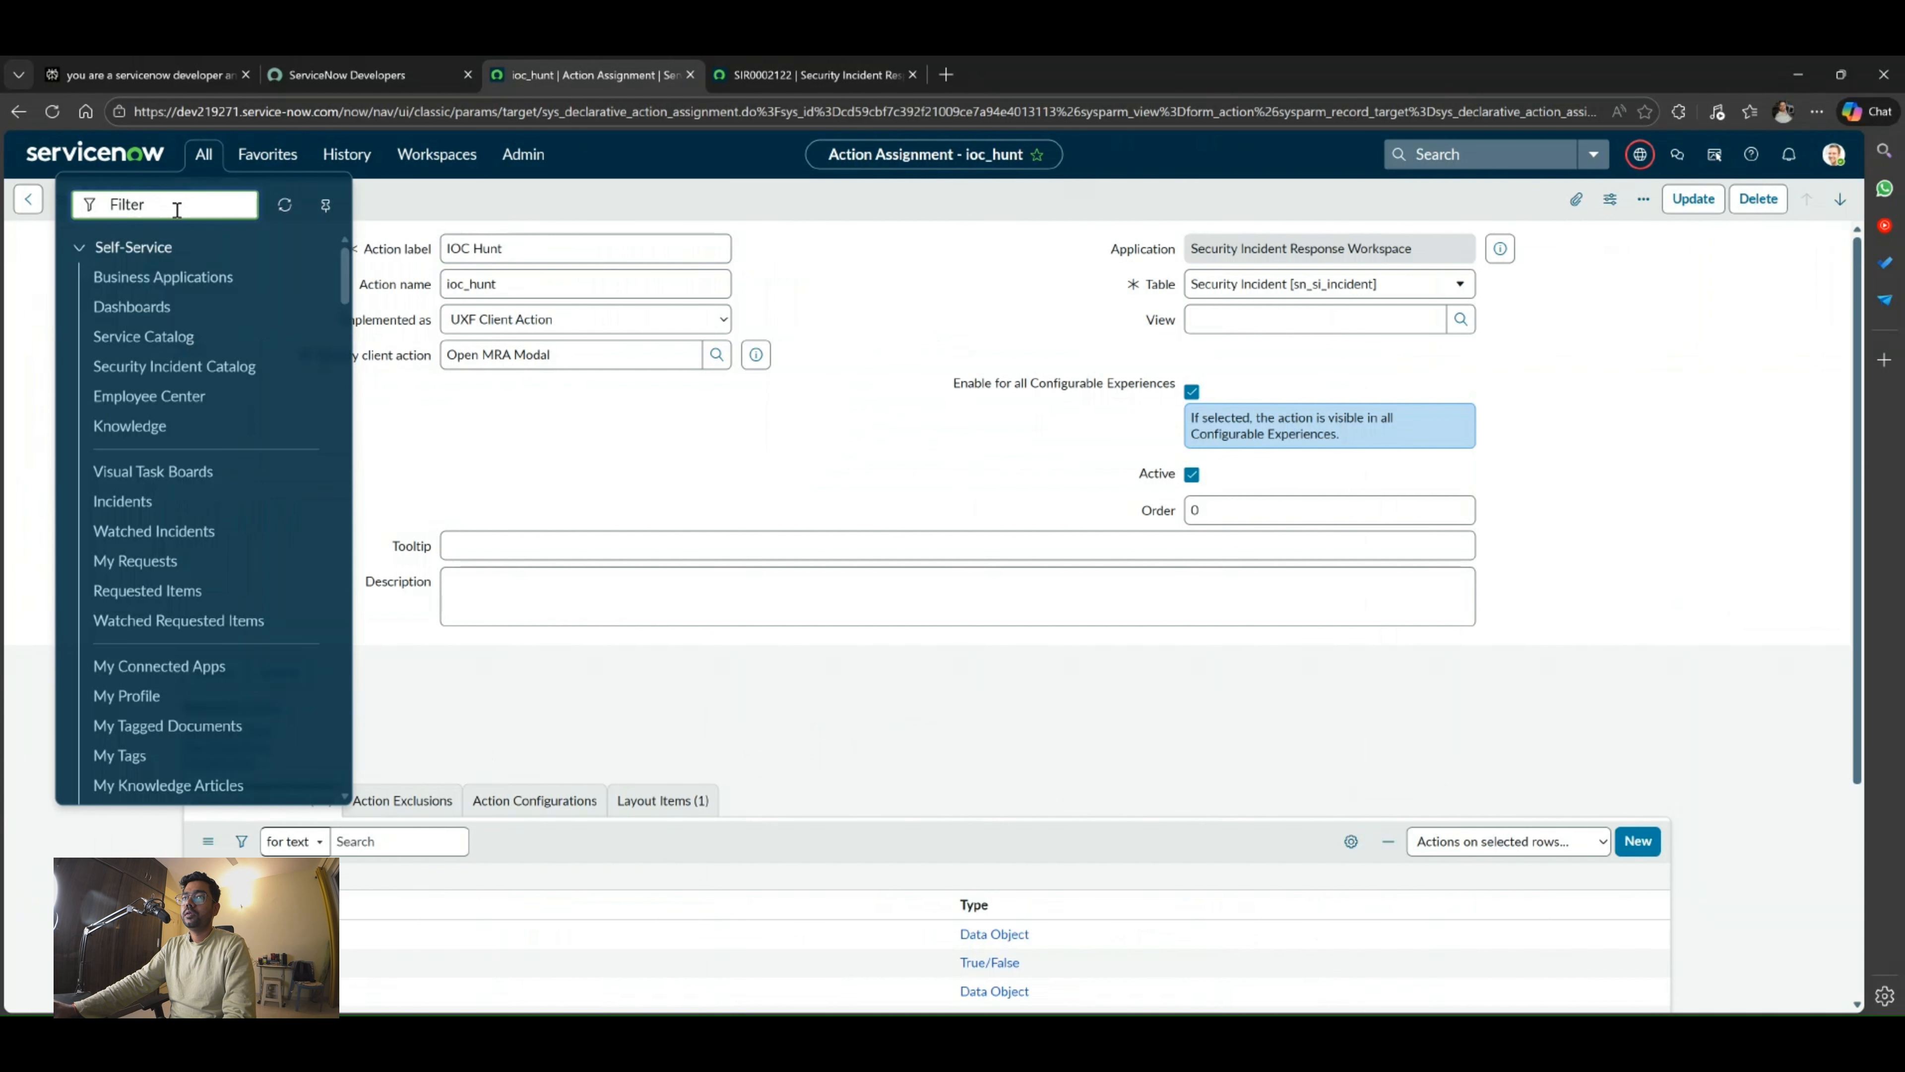
pyautogui.write('ui')
pyautogui.write('buil')
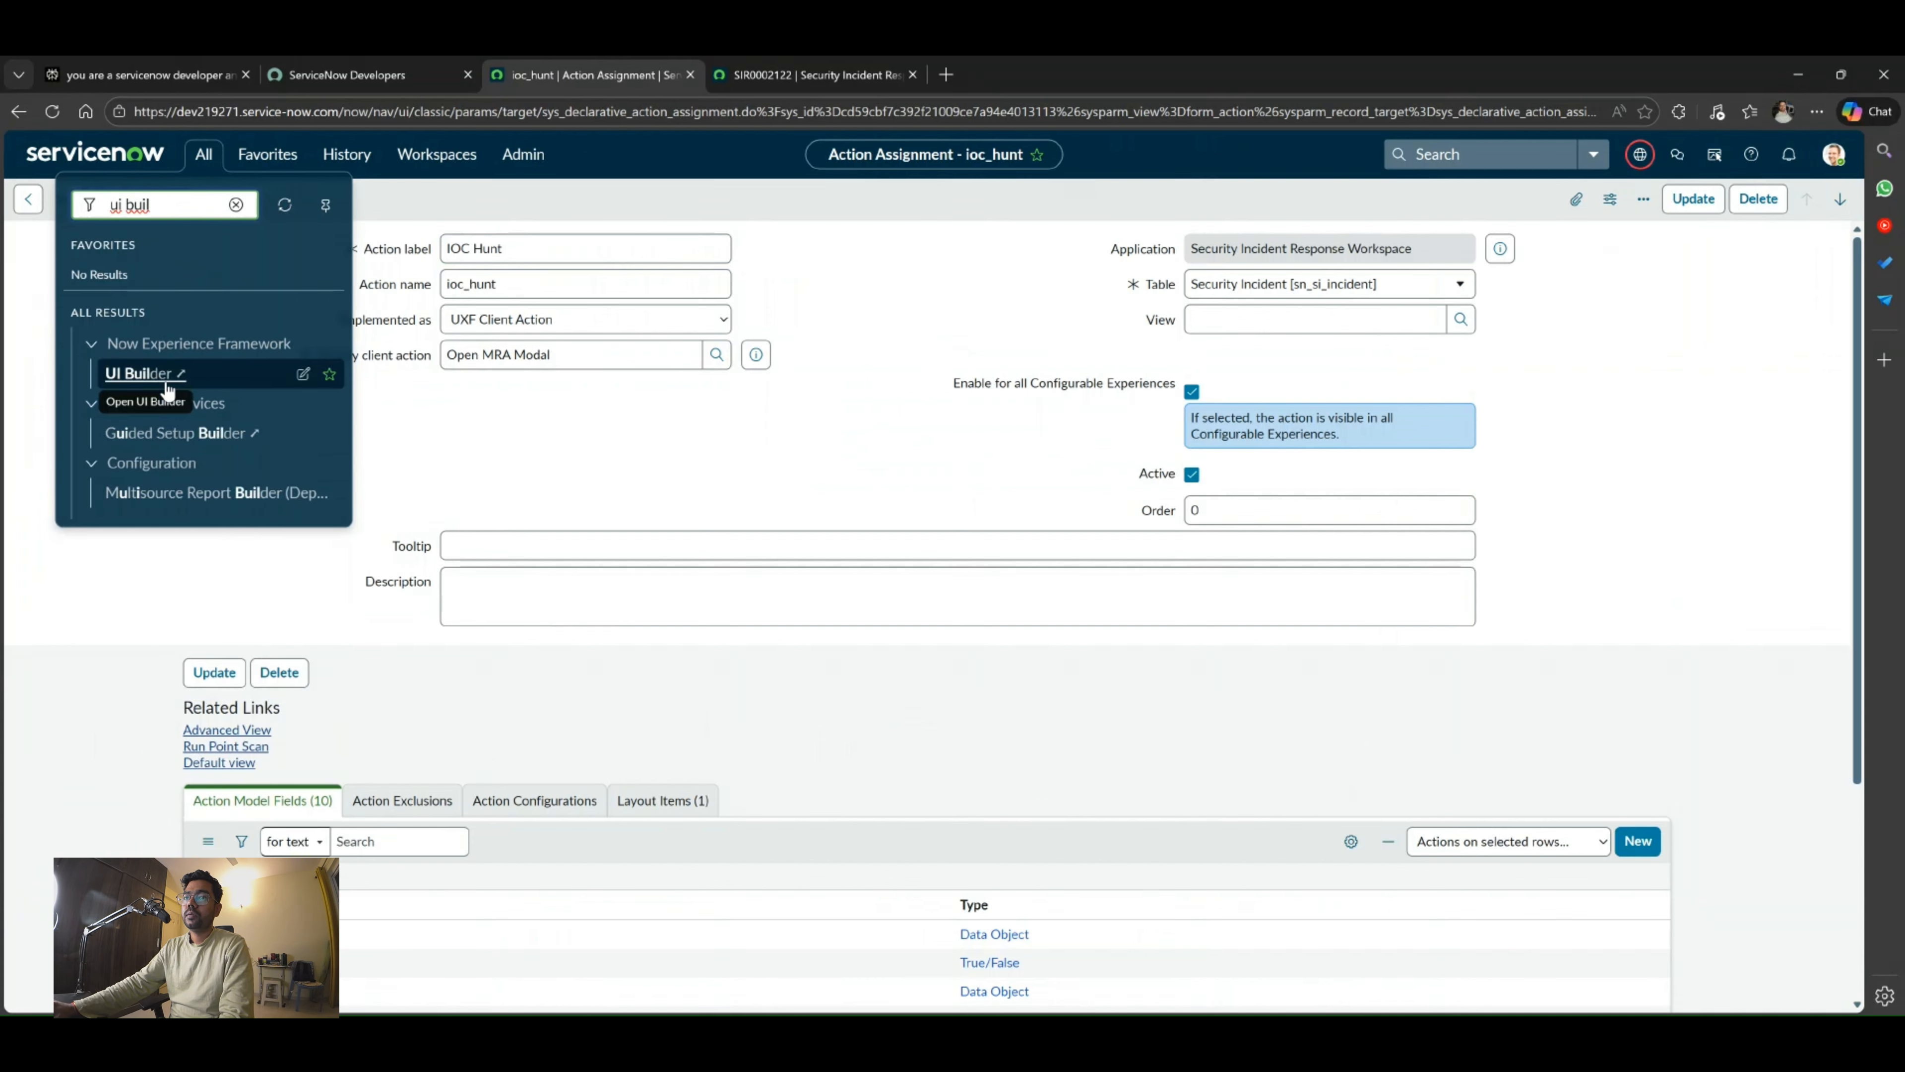
pyautogui.click(165, 380)
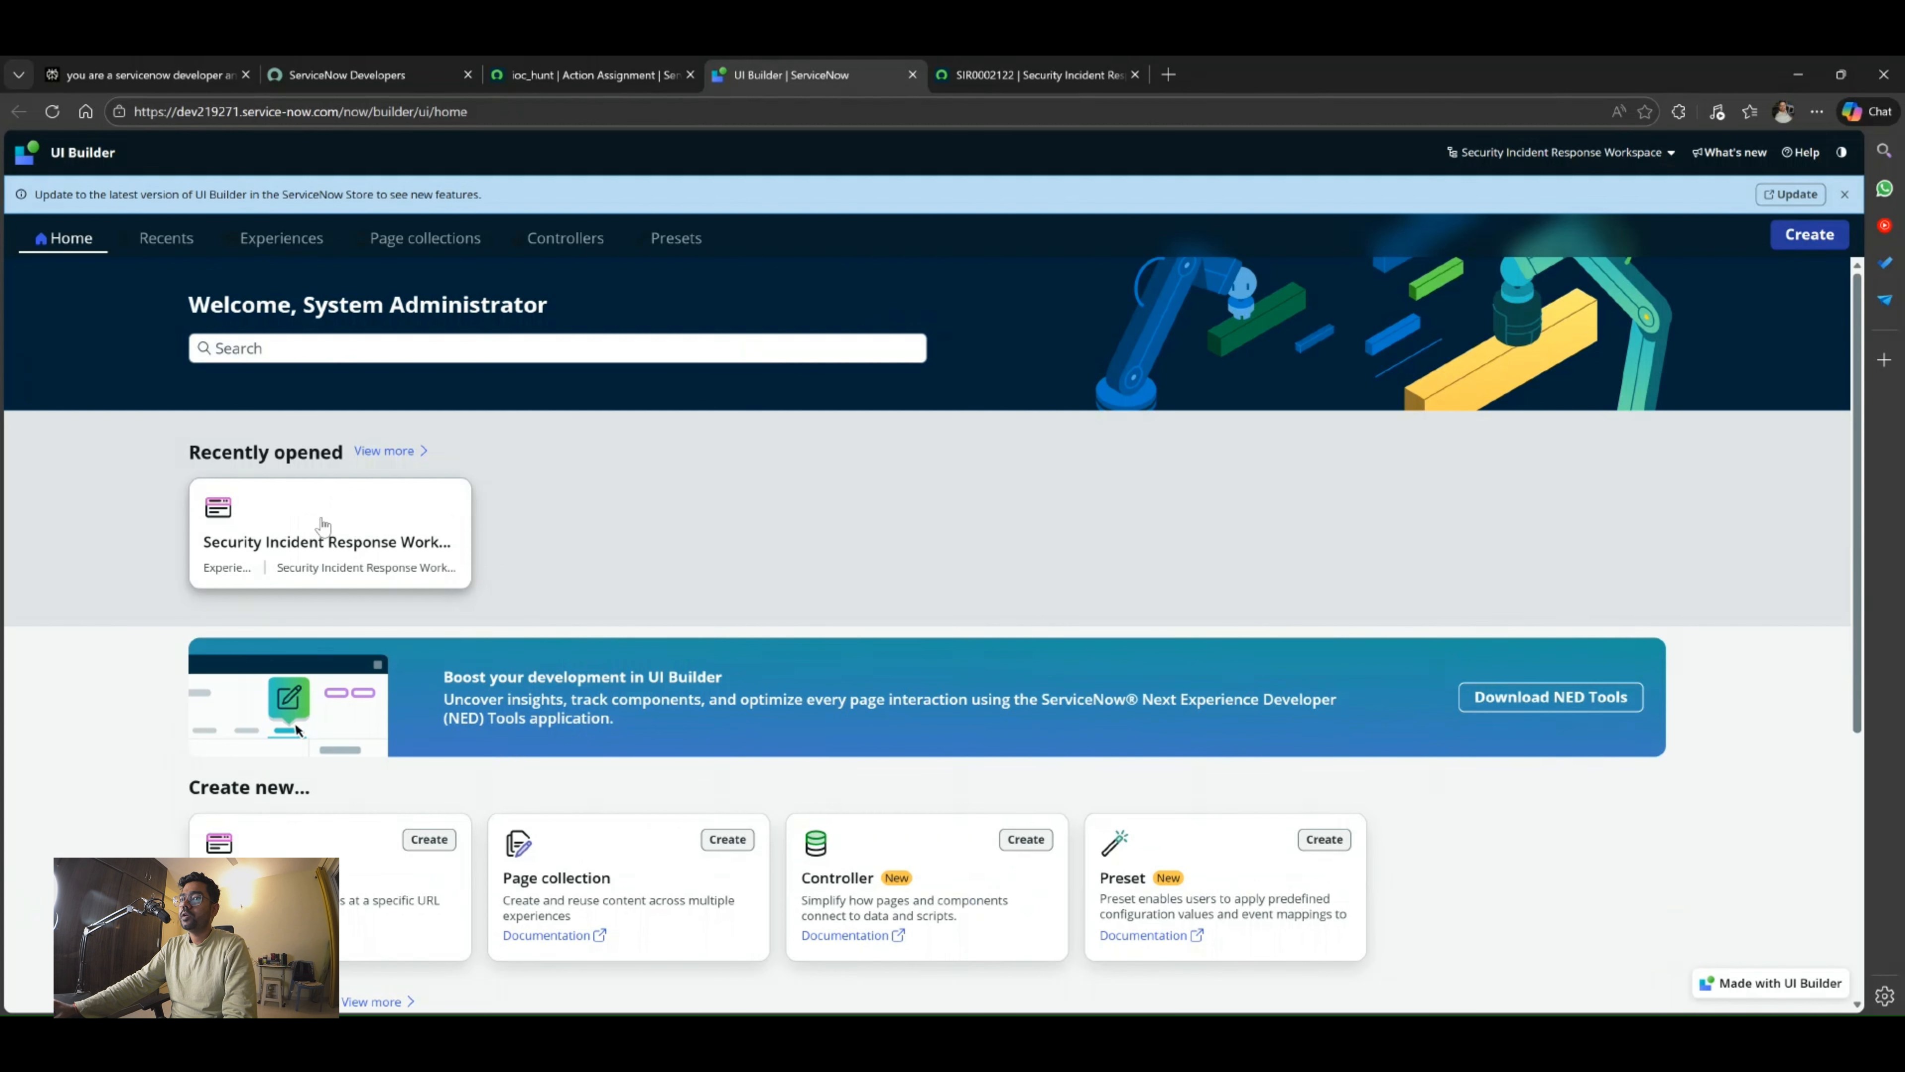
pyautogui.click(341, 522)
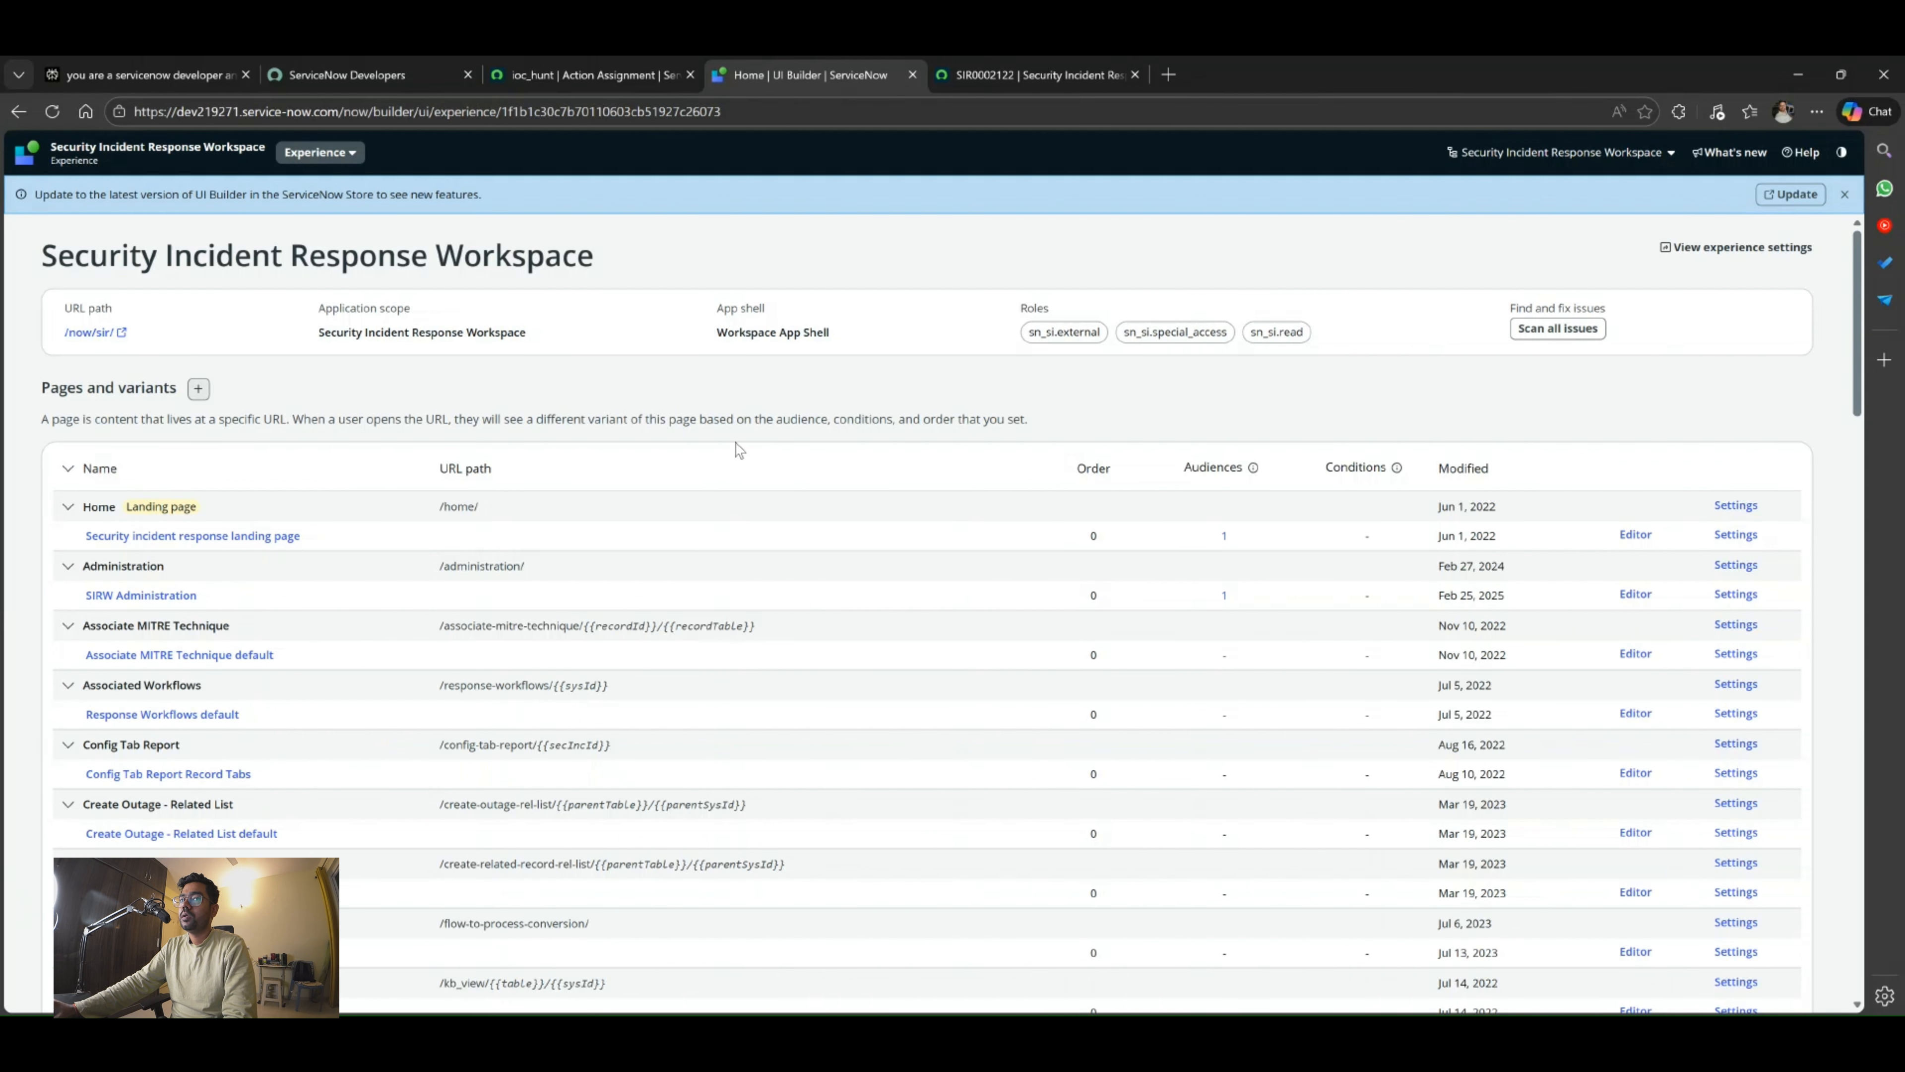
# Copy the table name sn_si_incident from the web address of the open phishing incident.
pyautogui.click(1020, 78)
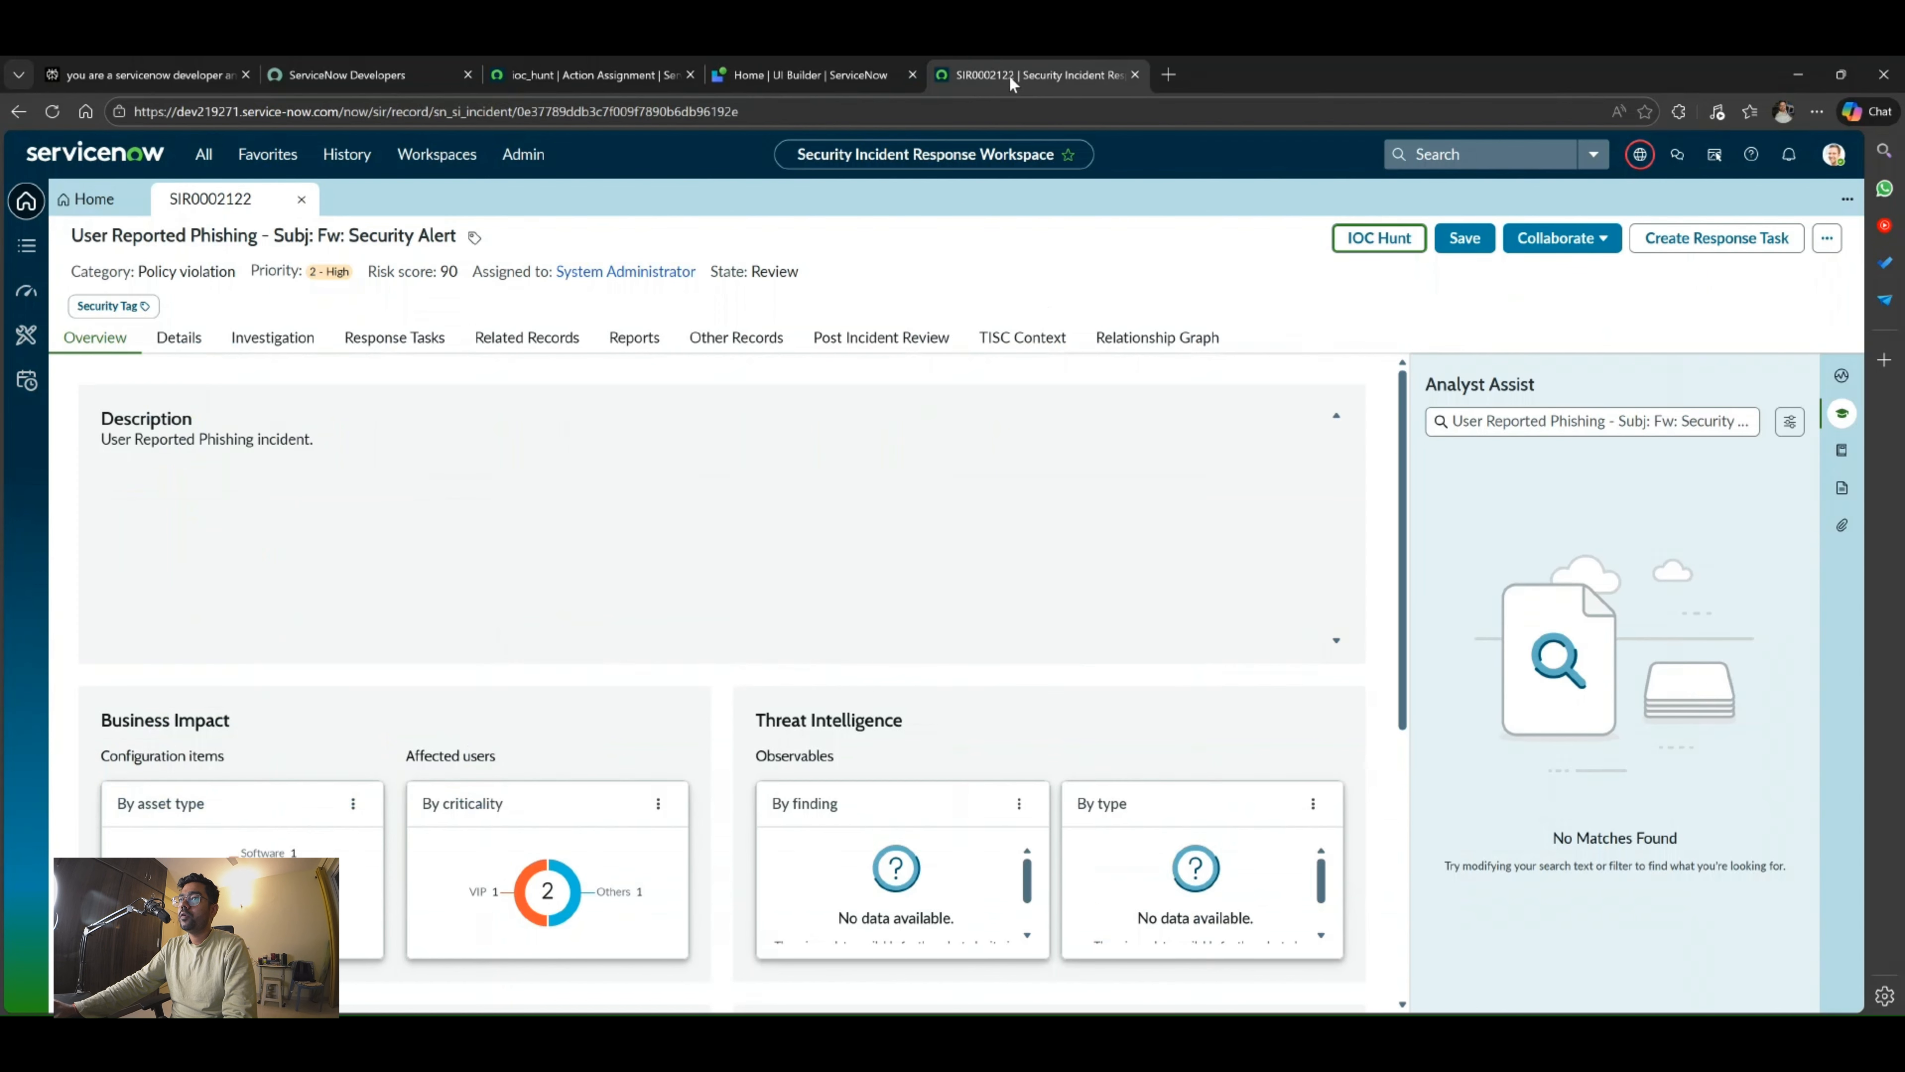
pyautogui.doubleClick(412, 113)
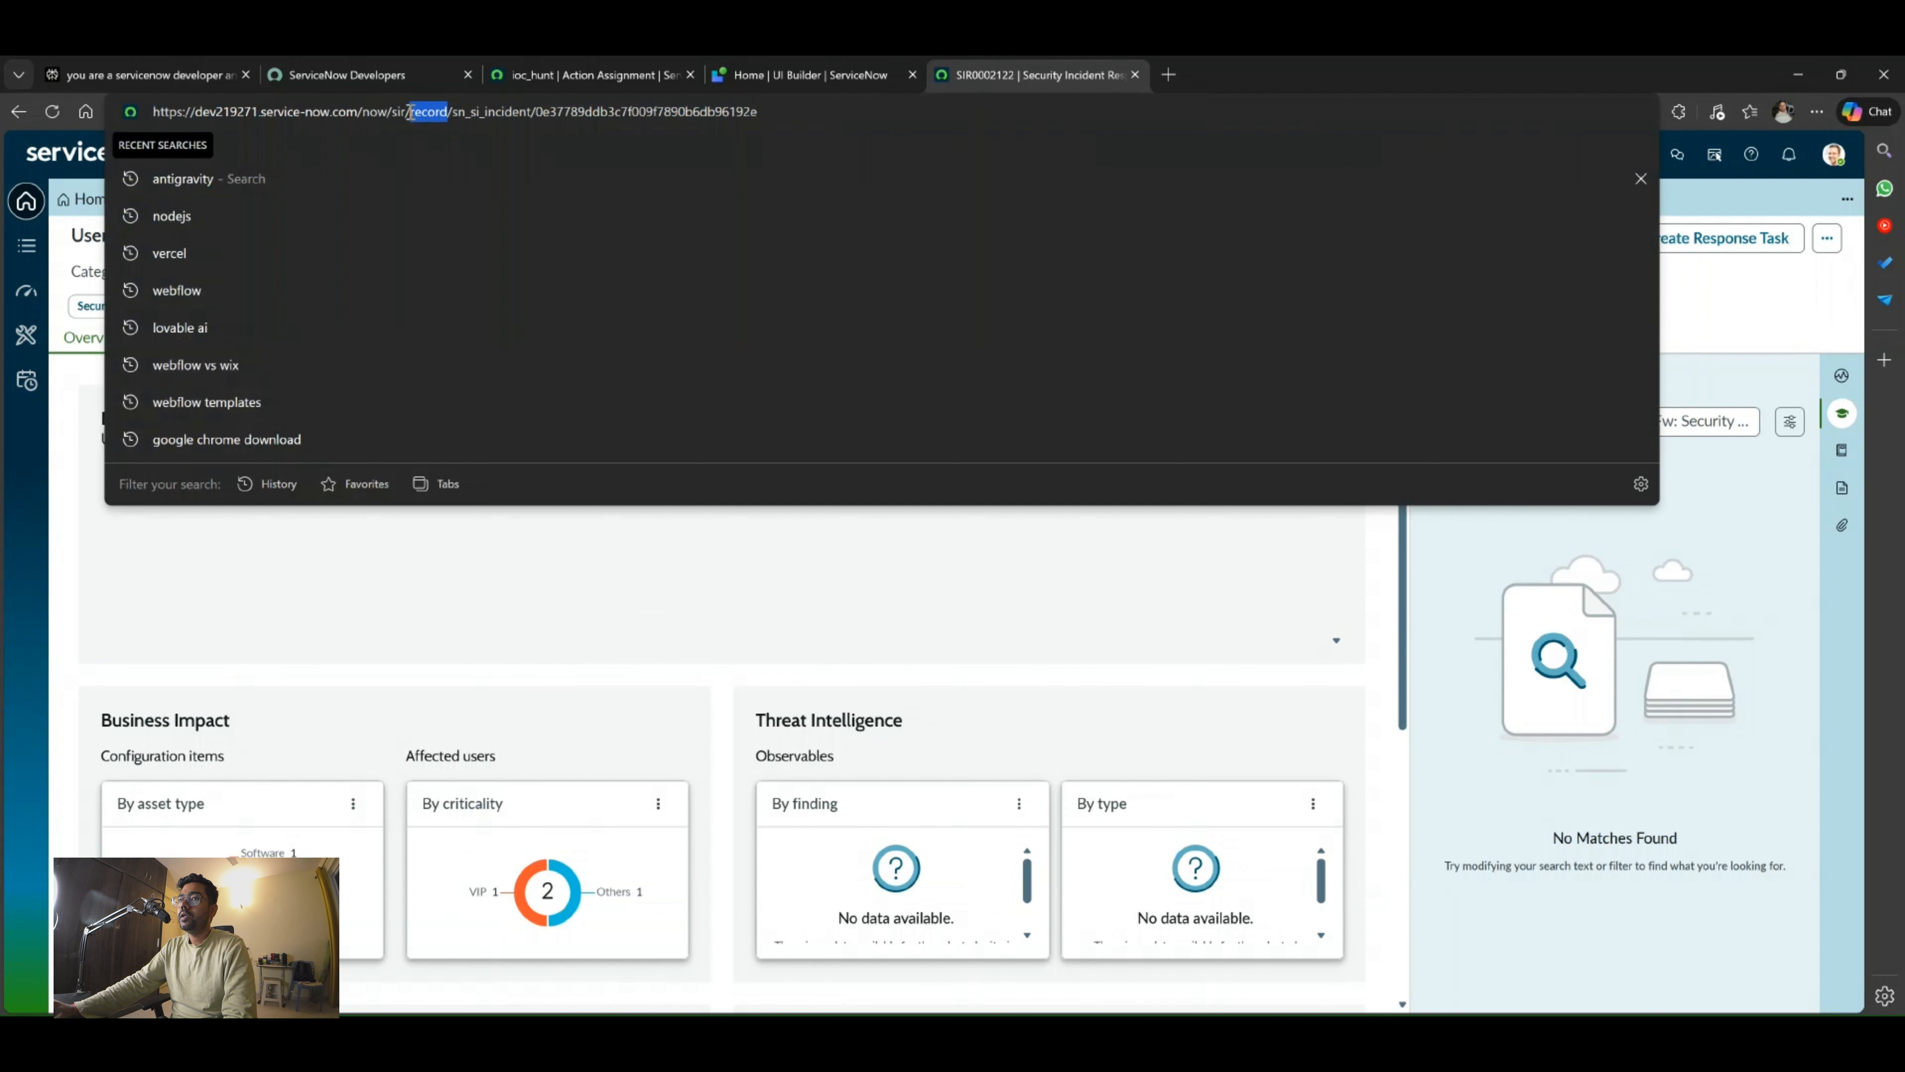
pyautogui.doubleClick(491, 112)
pyautogui.hotkey('ctrl', 'c')
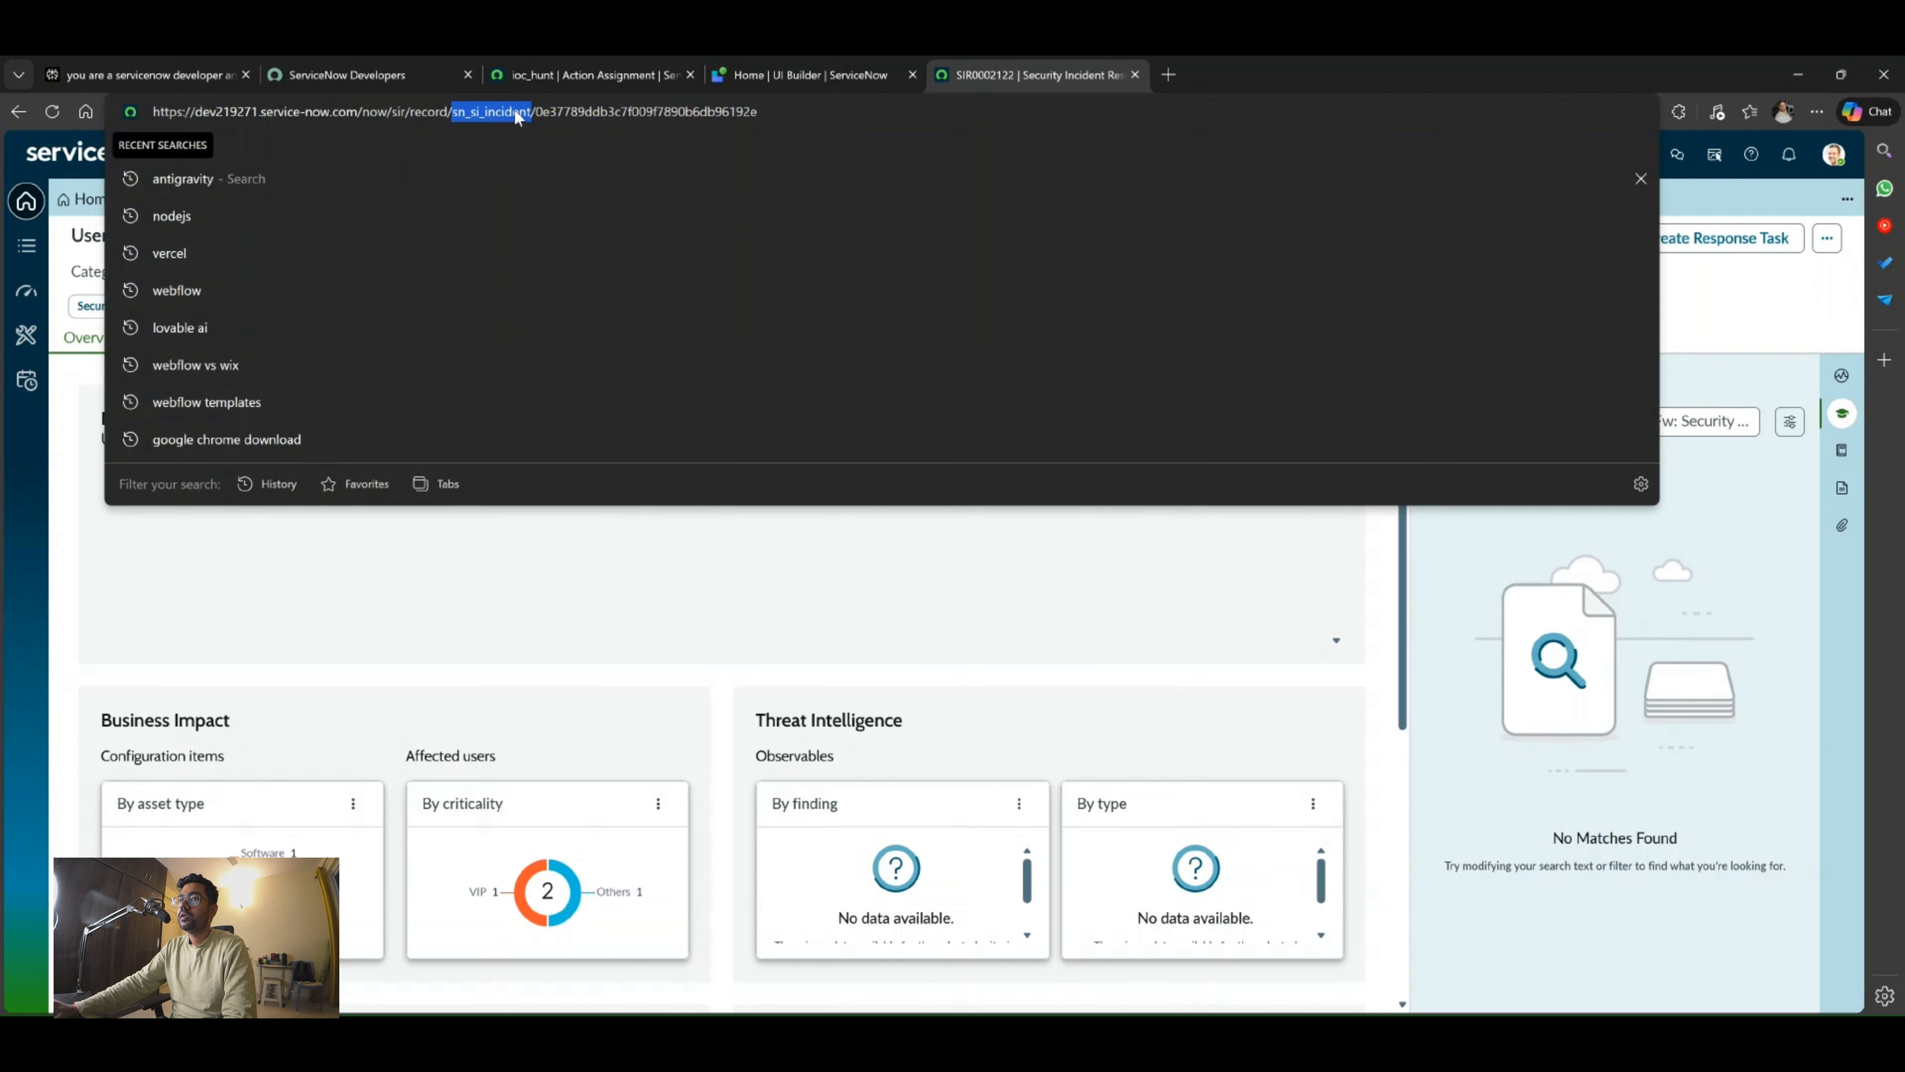
# Return to UI Builder and open the security incident variant of the Record page.
pyautogui.click(821, 76)
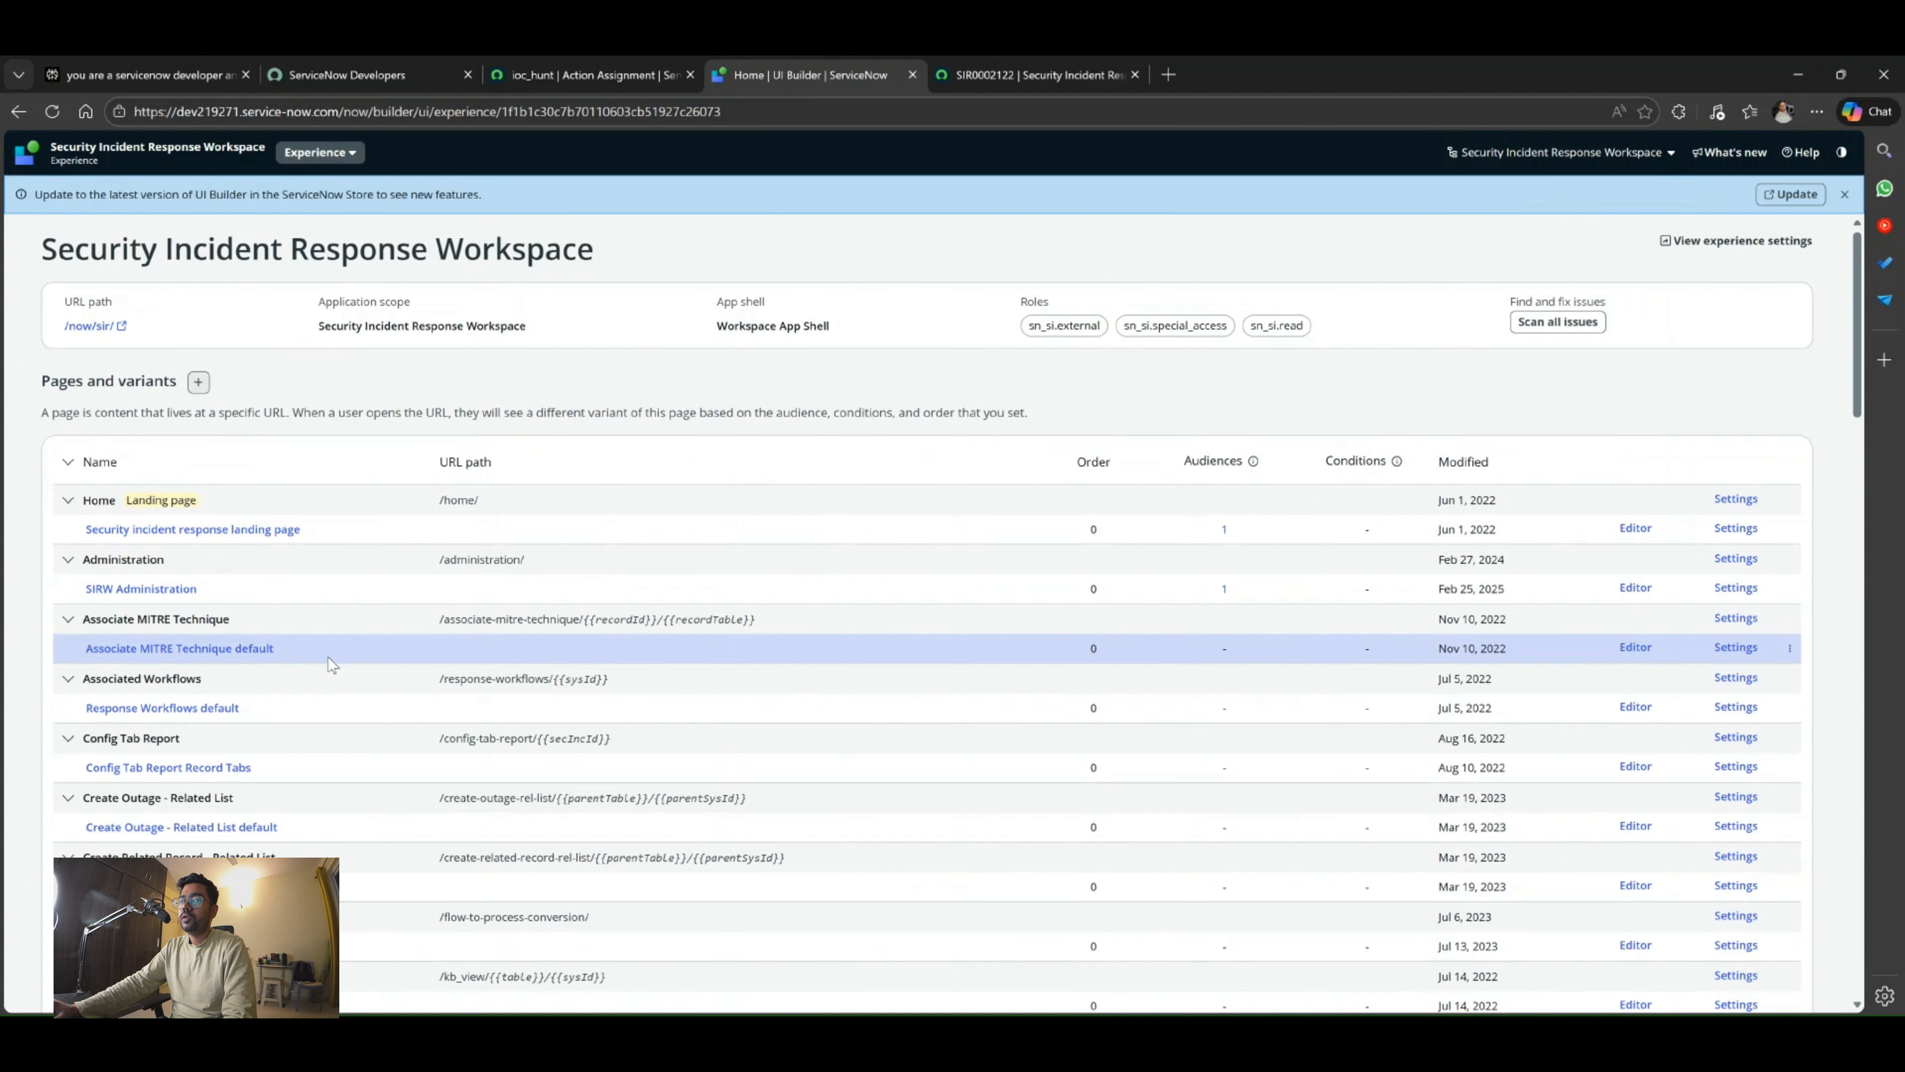
pyautogui.scroll(-6, 328, 657)
pyautogui.scroll(-5, 333, 643)
pyautogui.scroll(-5, 322, 654)
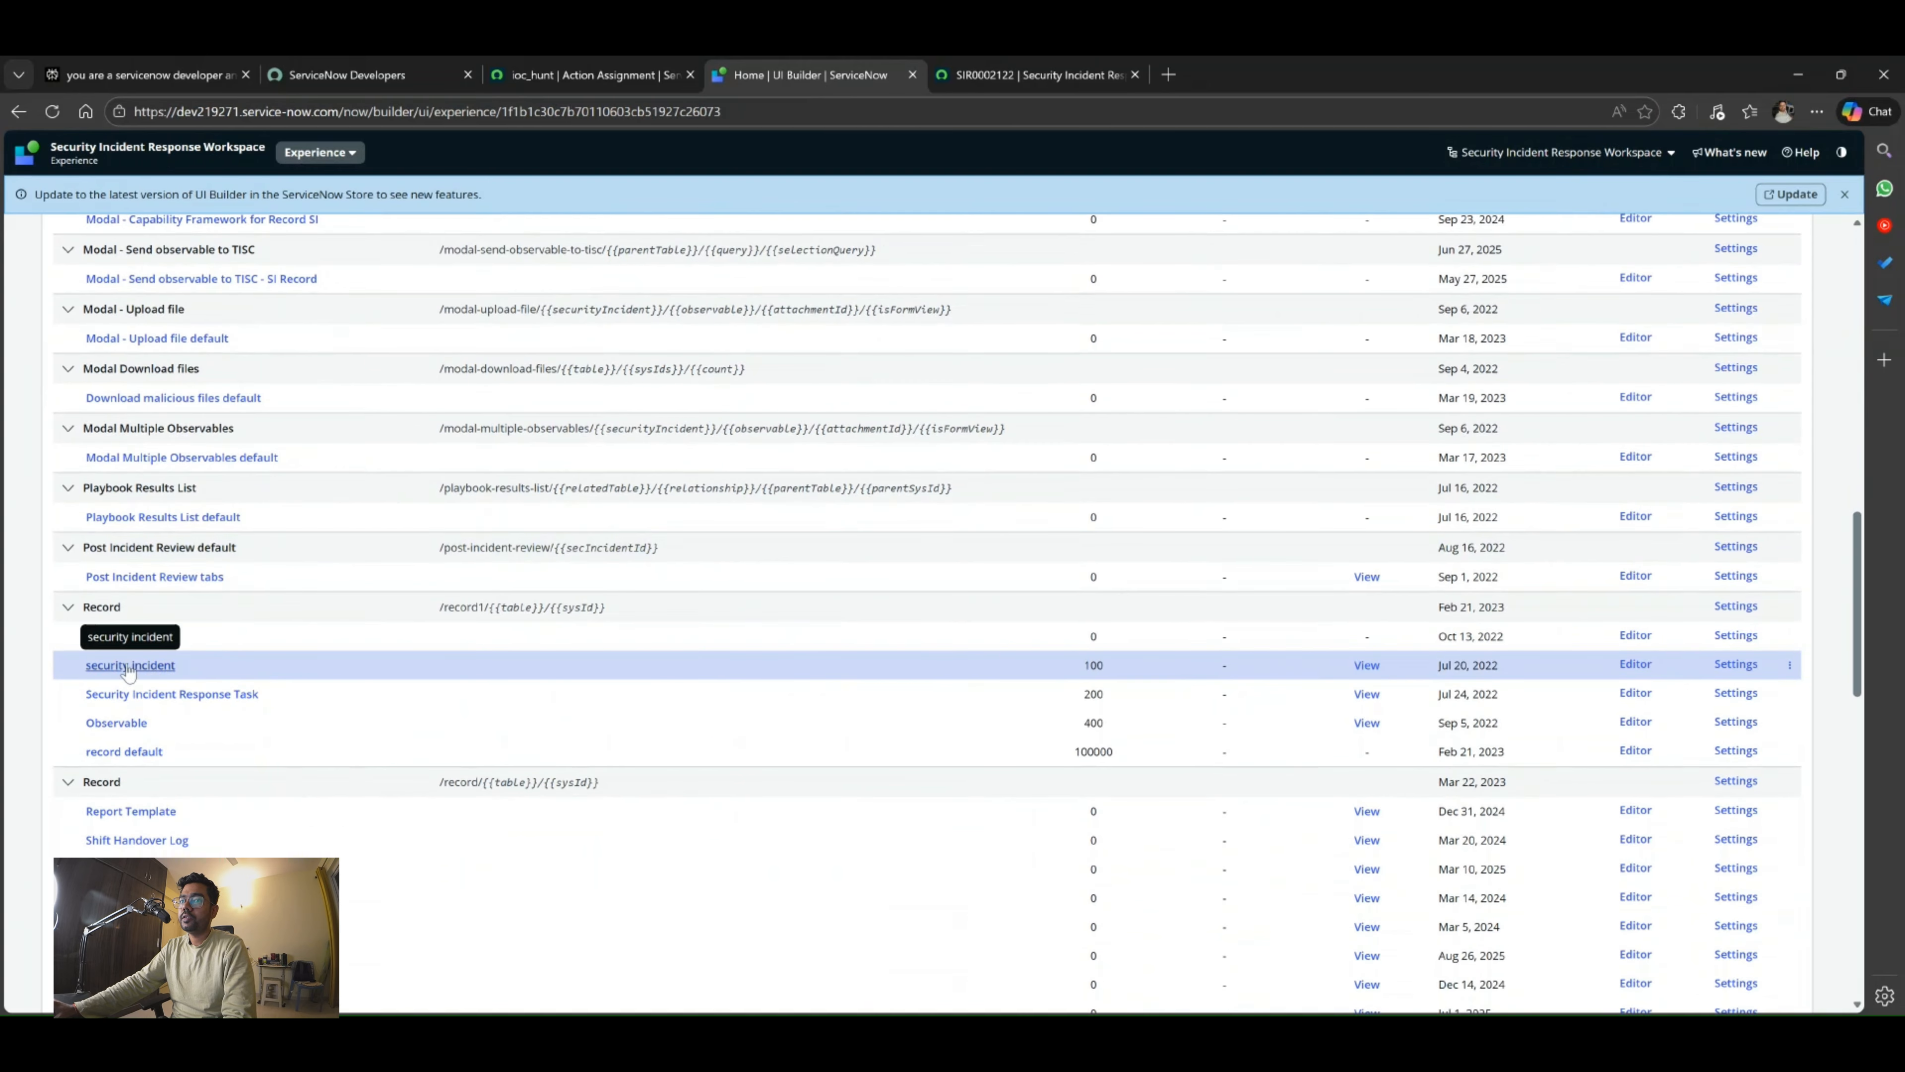
pyautogui.click(132, 666)
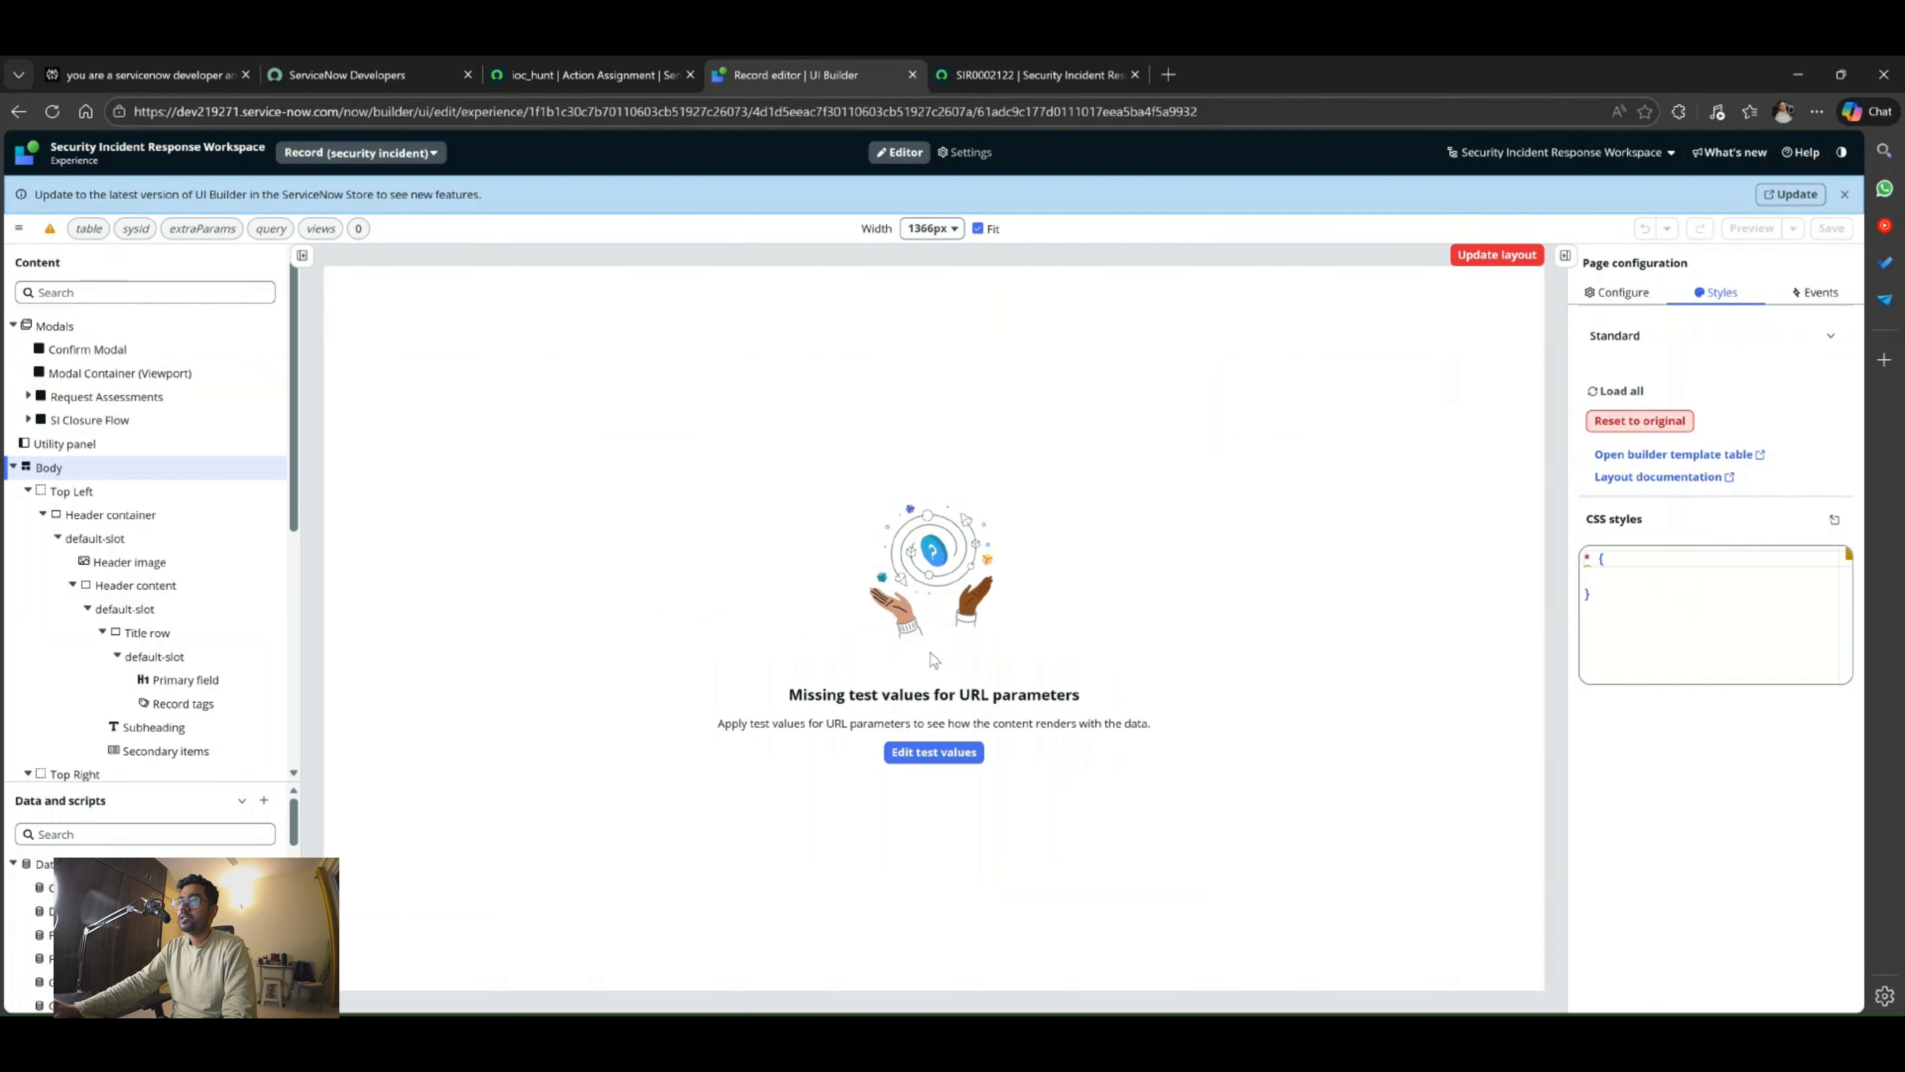
# Apply test values to the page's URL parameters, with table sn_si_incident and sysId record SIR0002129.
pyautogui.click(933, 752)
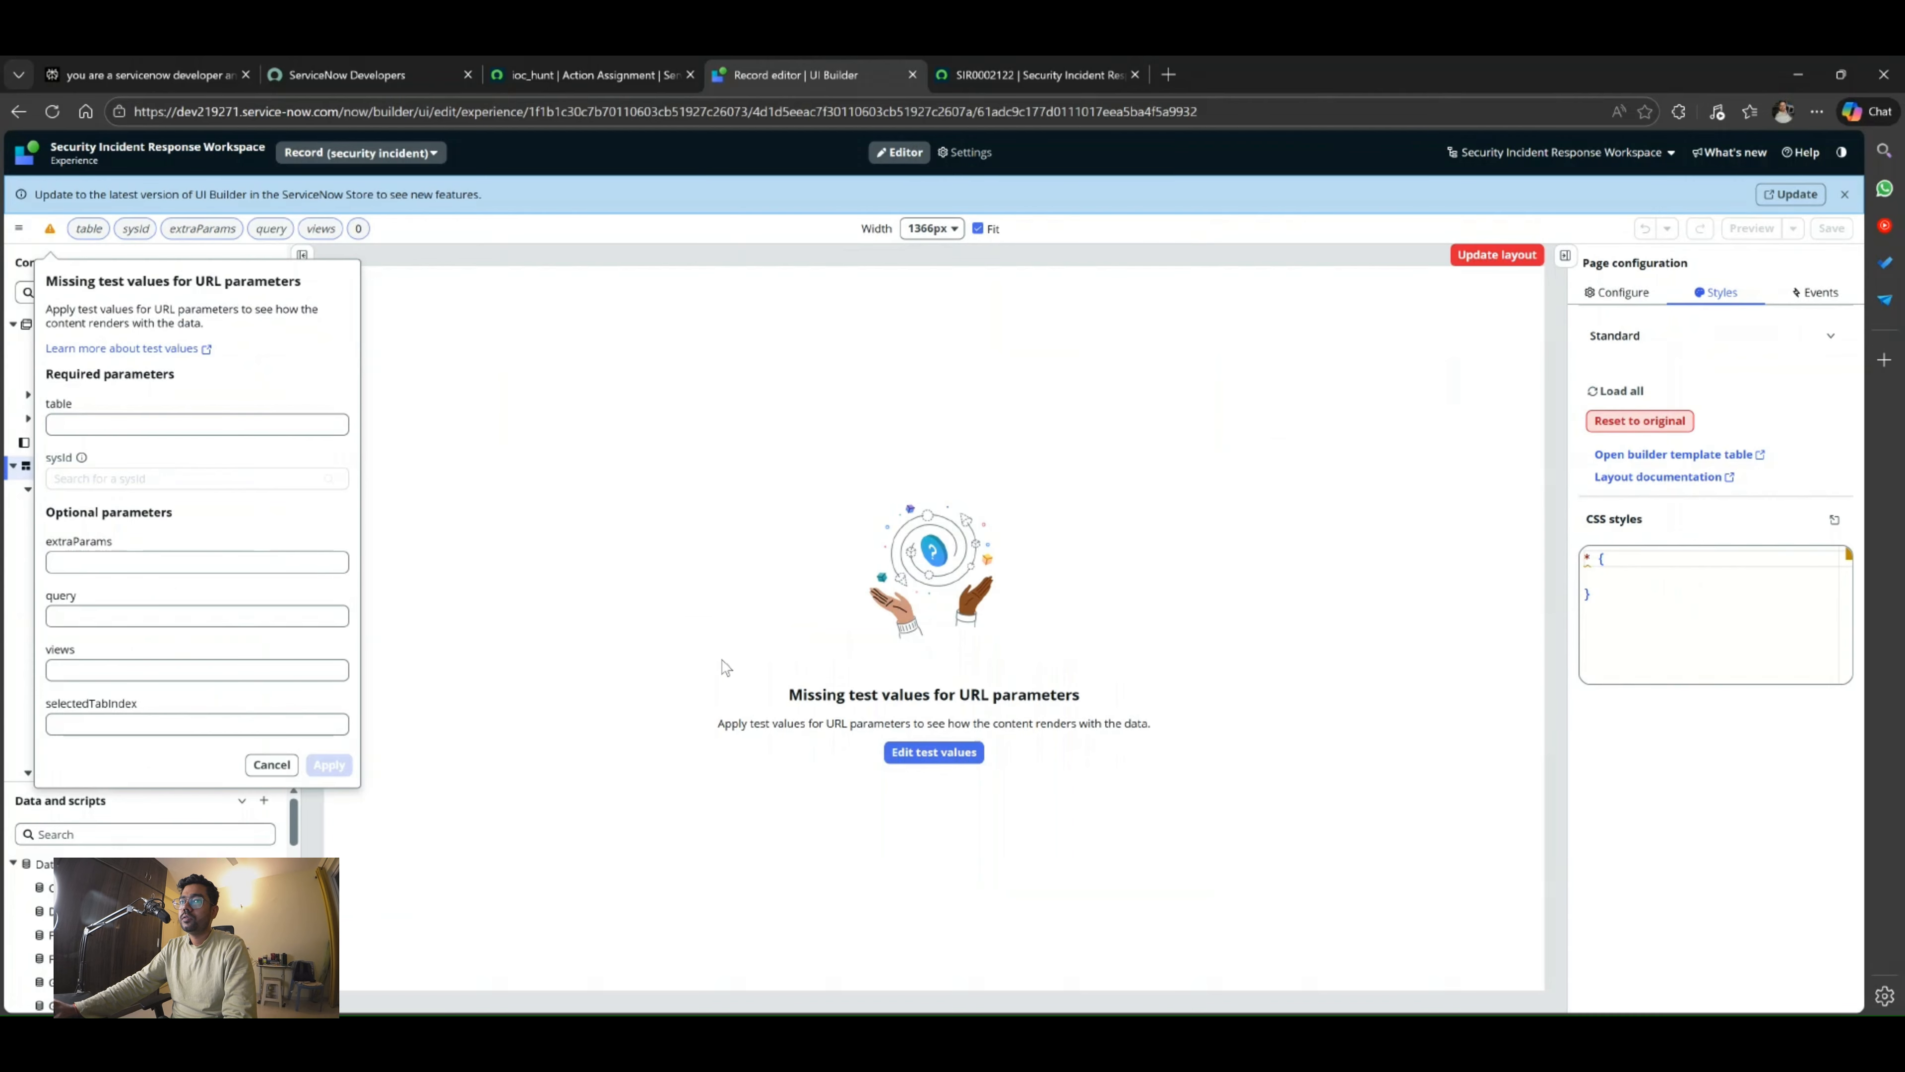
pyautogui.click(145, 426)
pyautogui.hotkey('ctrl', 'v')
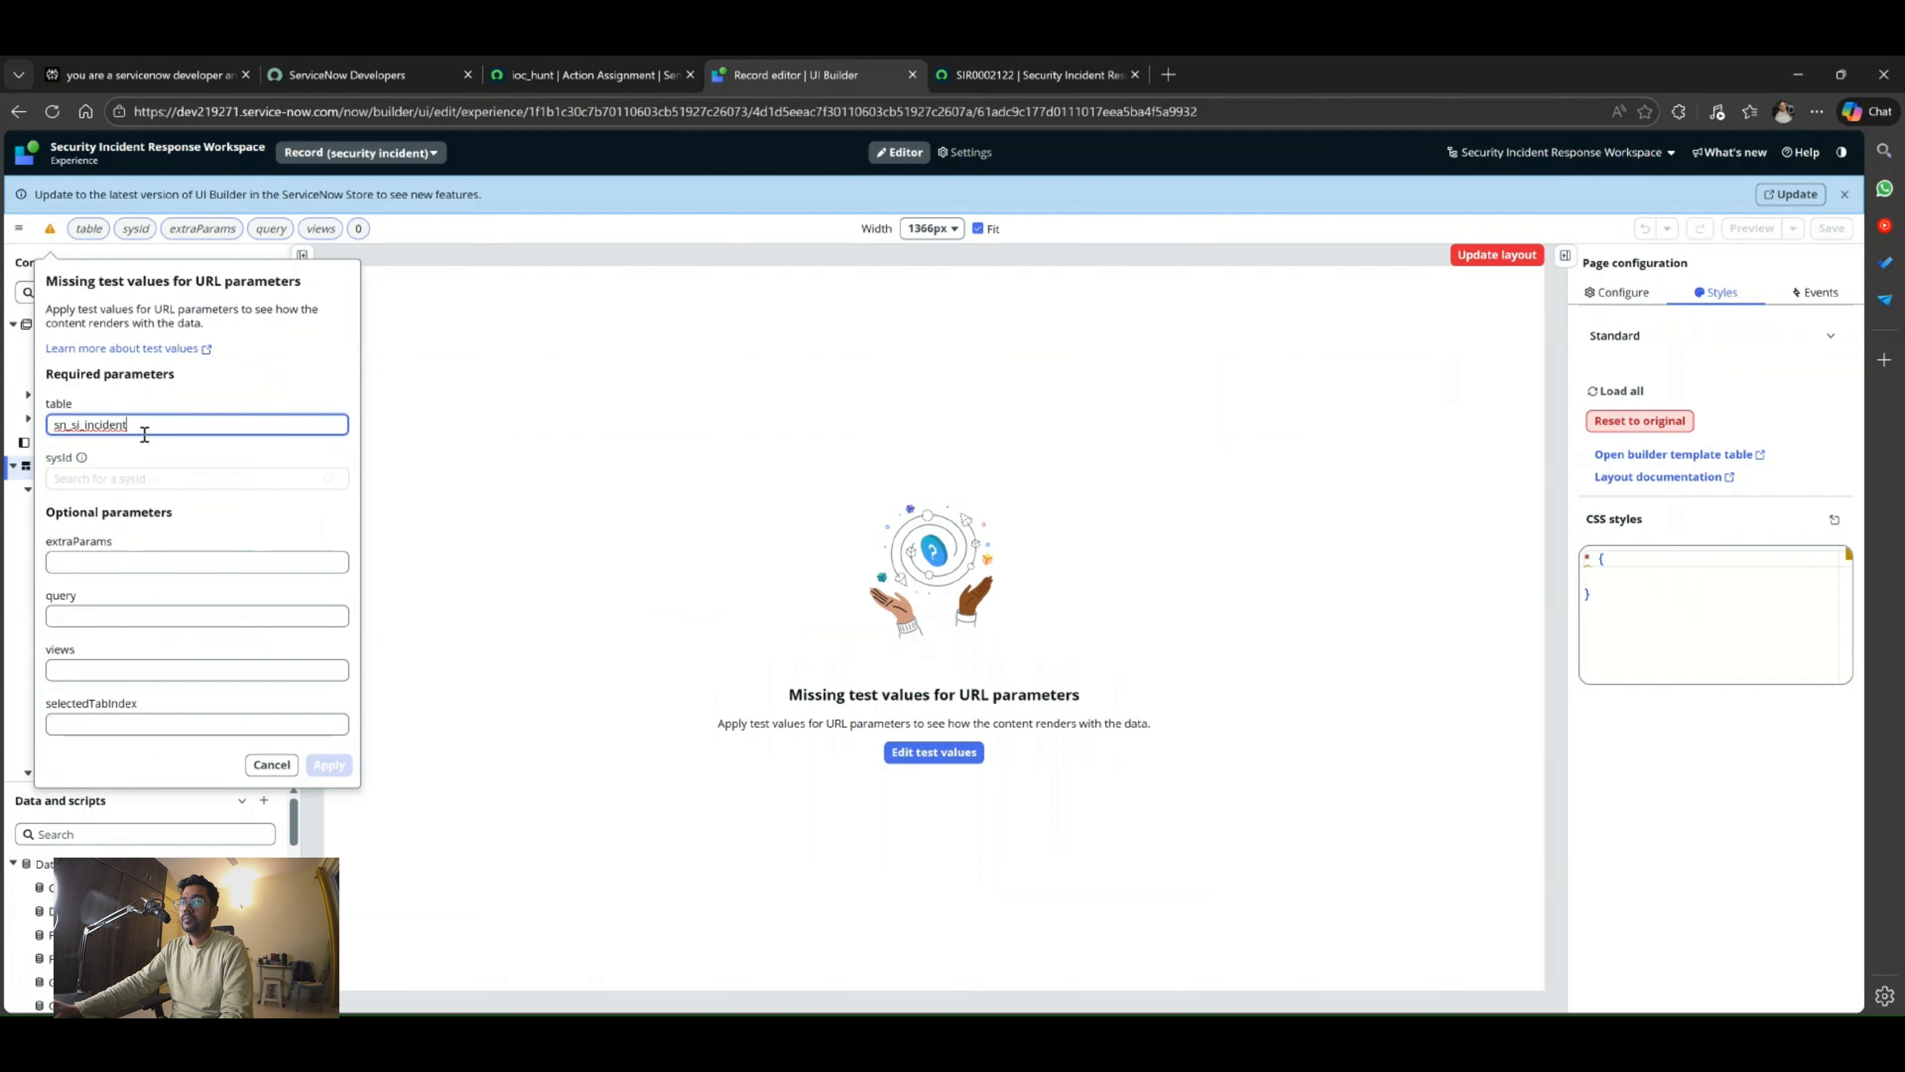
pyautogui.click(150, 479)
pyautogui.write('SIR0002129')
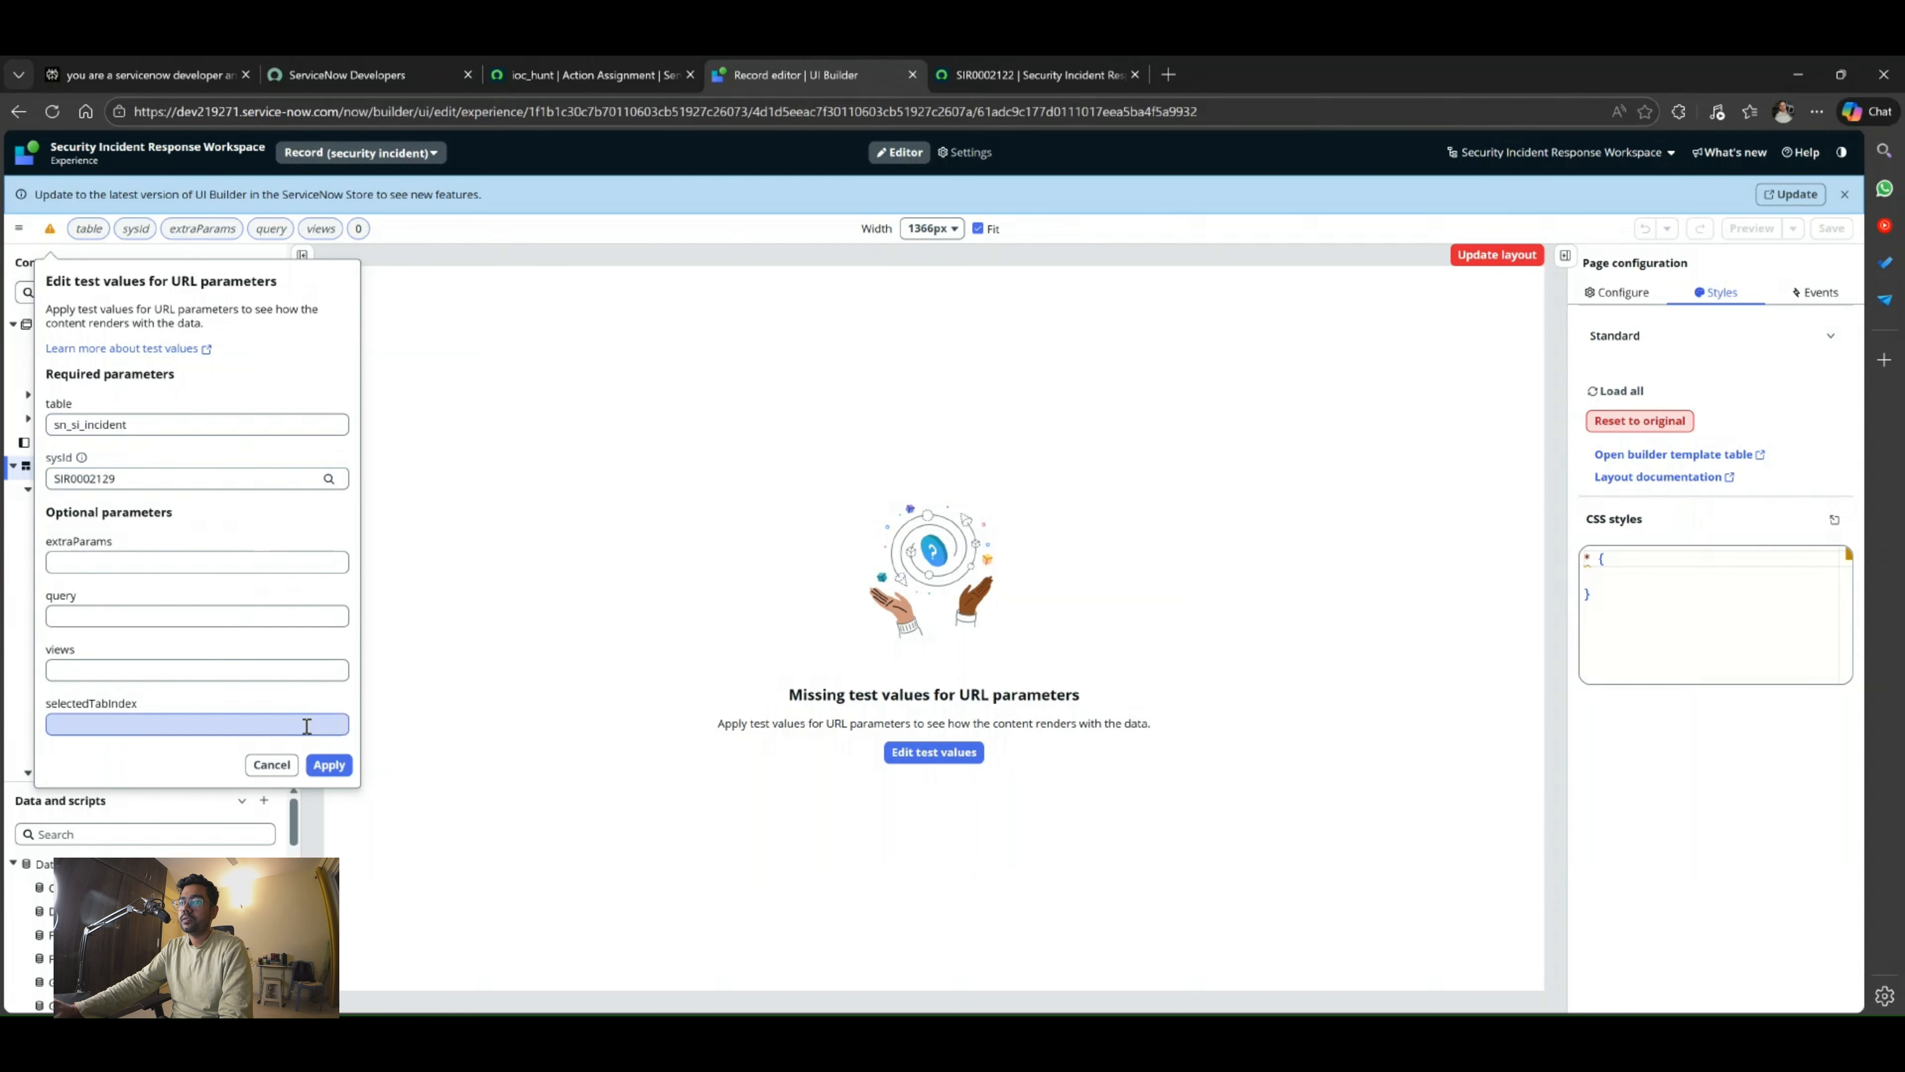
pyautogui.click(328, 765)
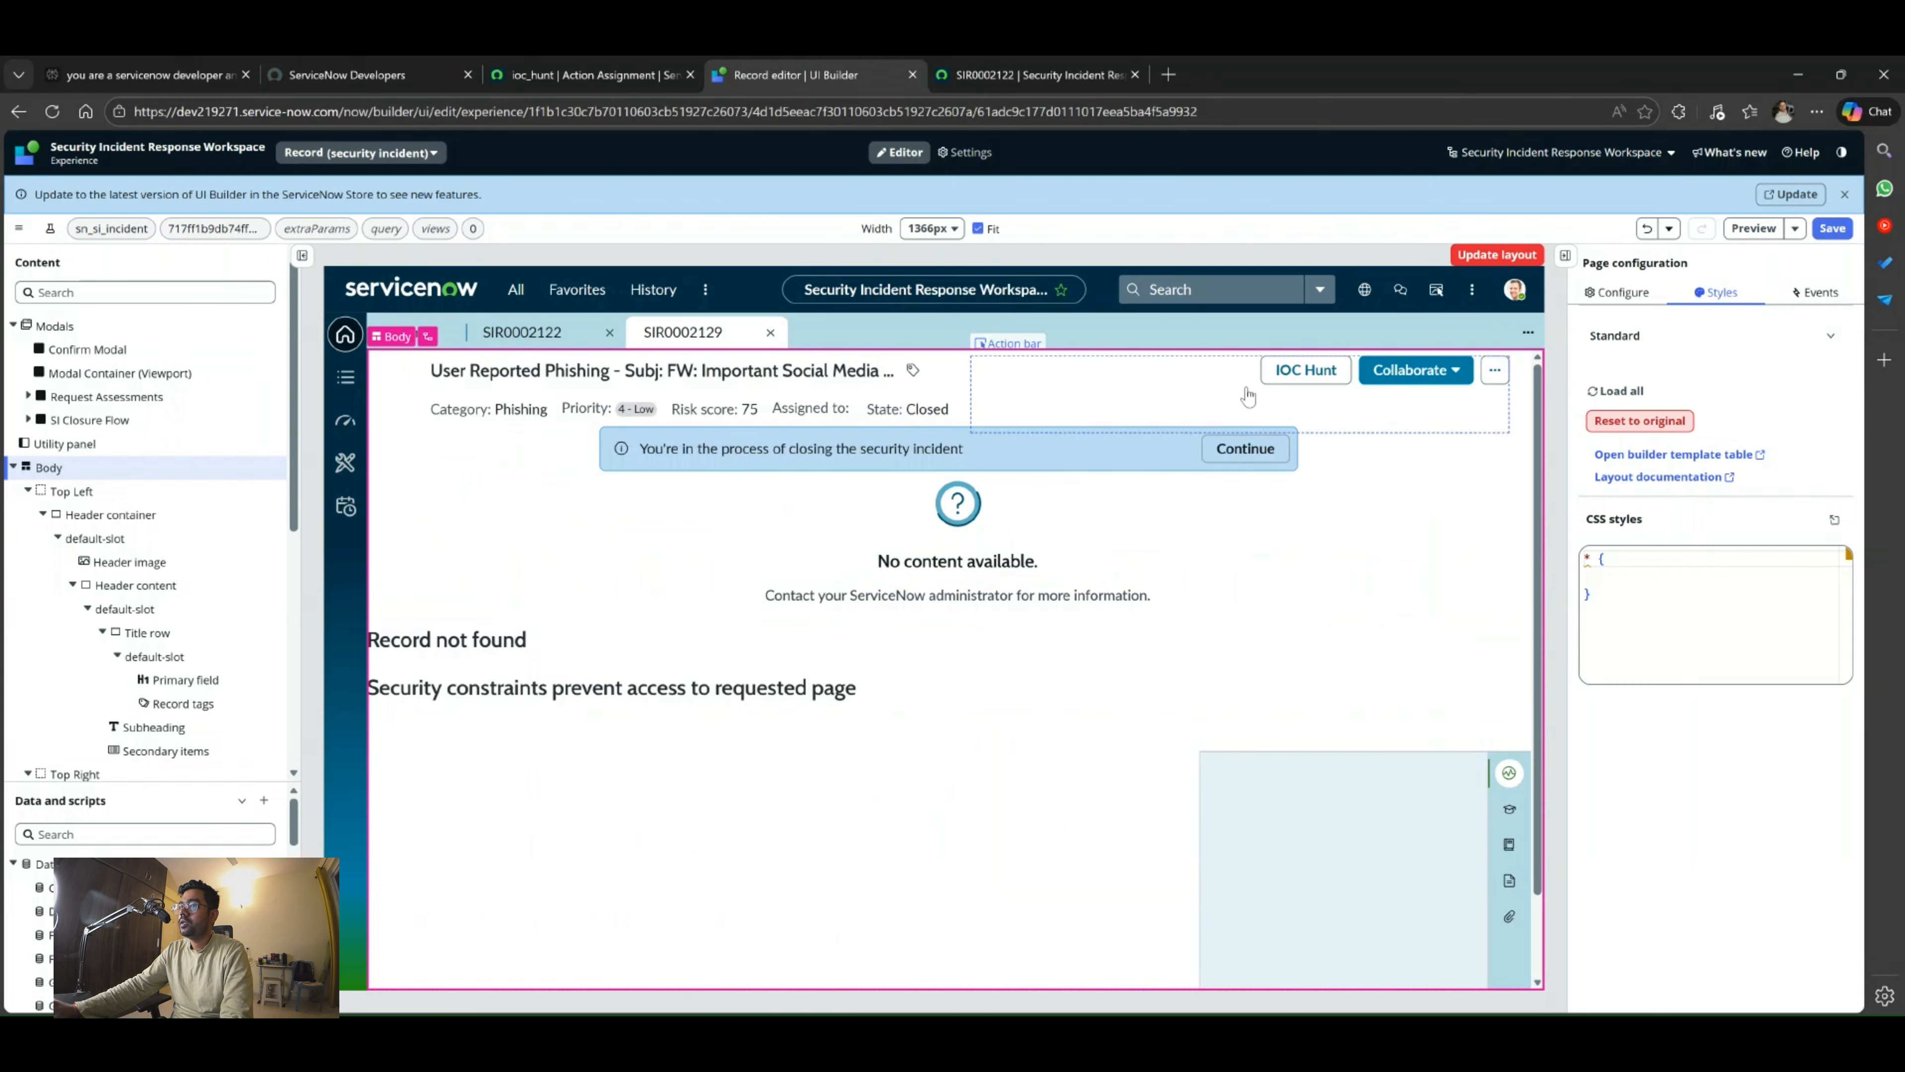
# Inspect the record header's Action bar component and add a Custom modal to the page.
pyautogui.click(1240, 378)
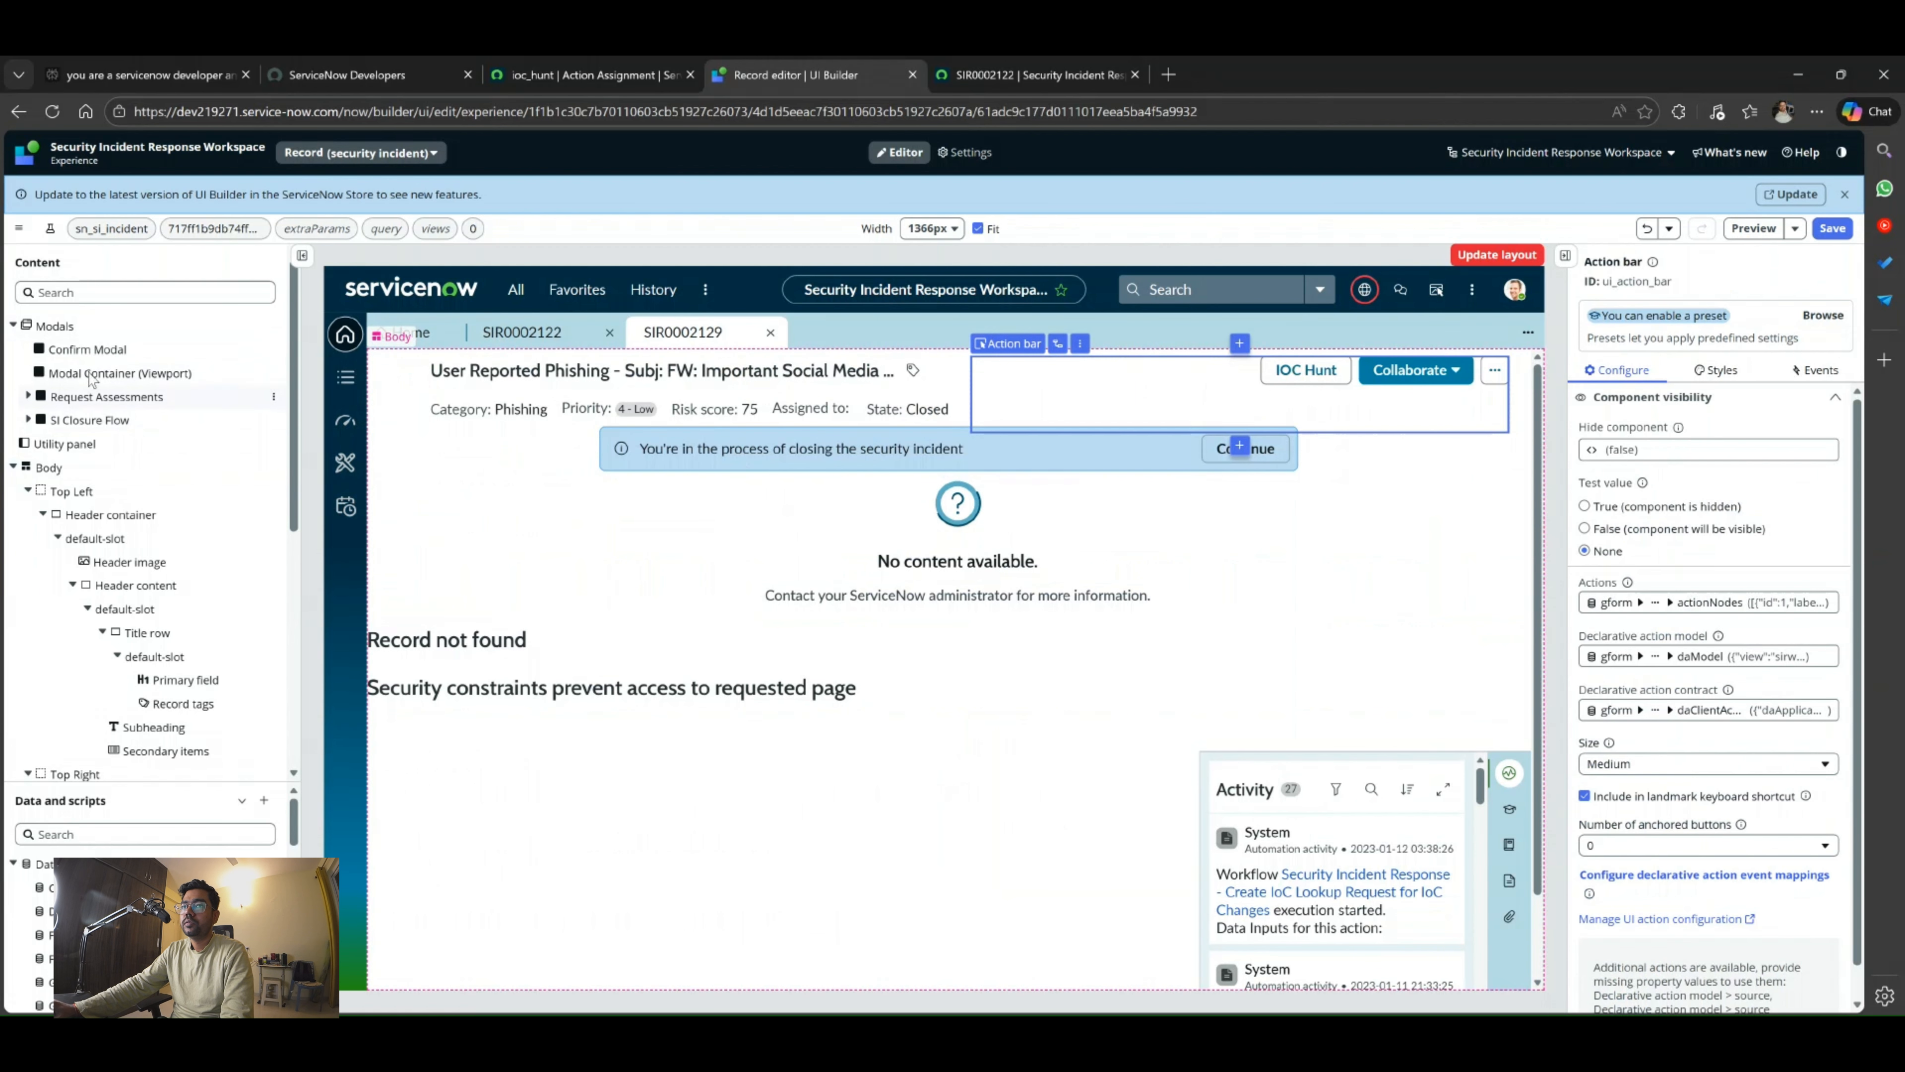
pyautogui.click(273, 325)
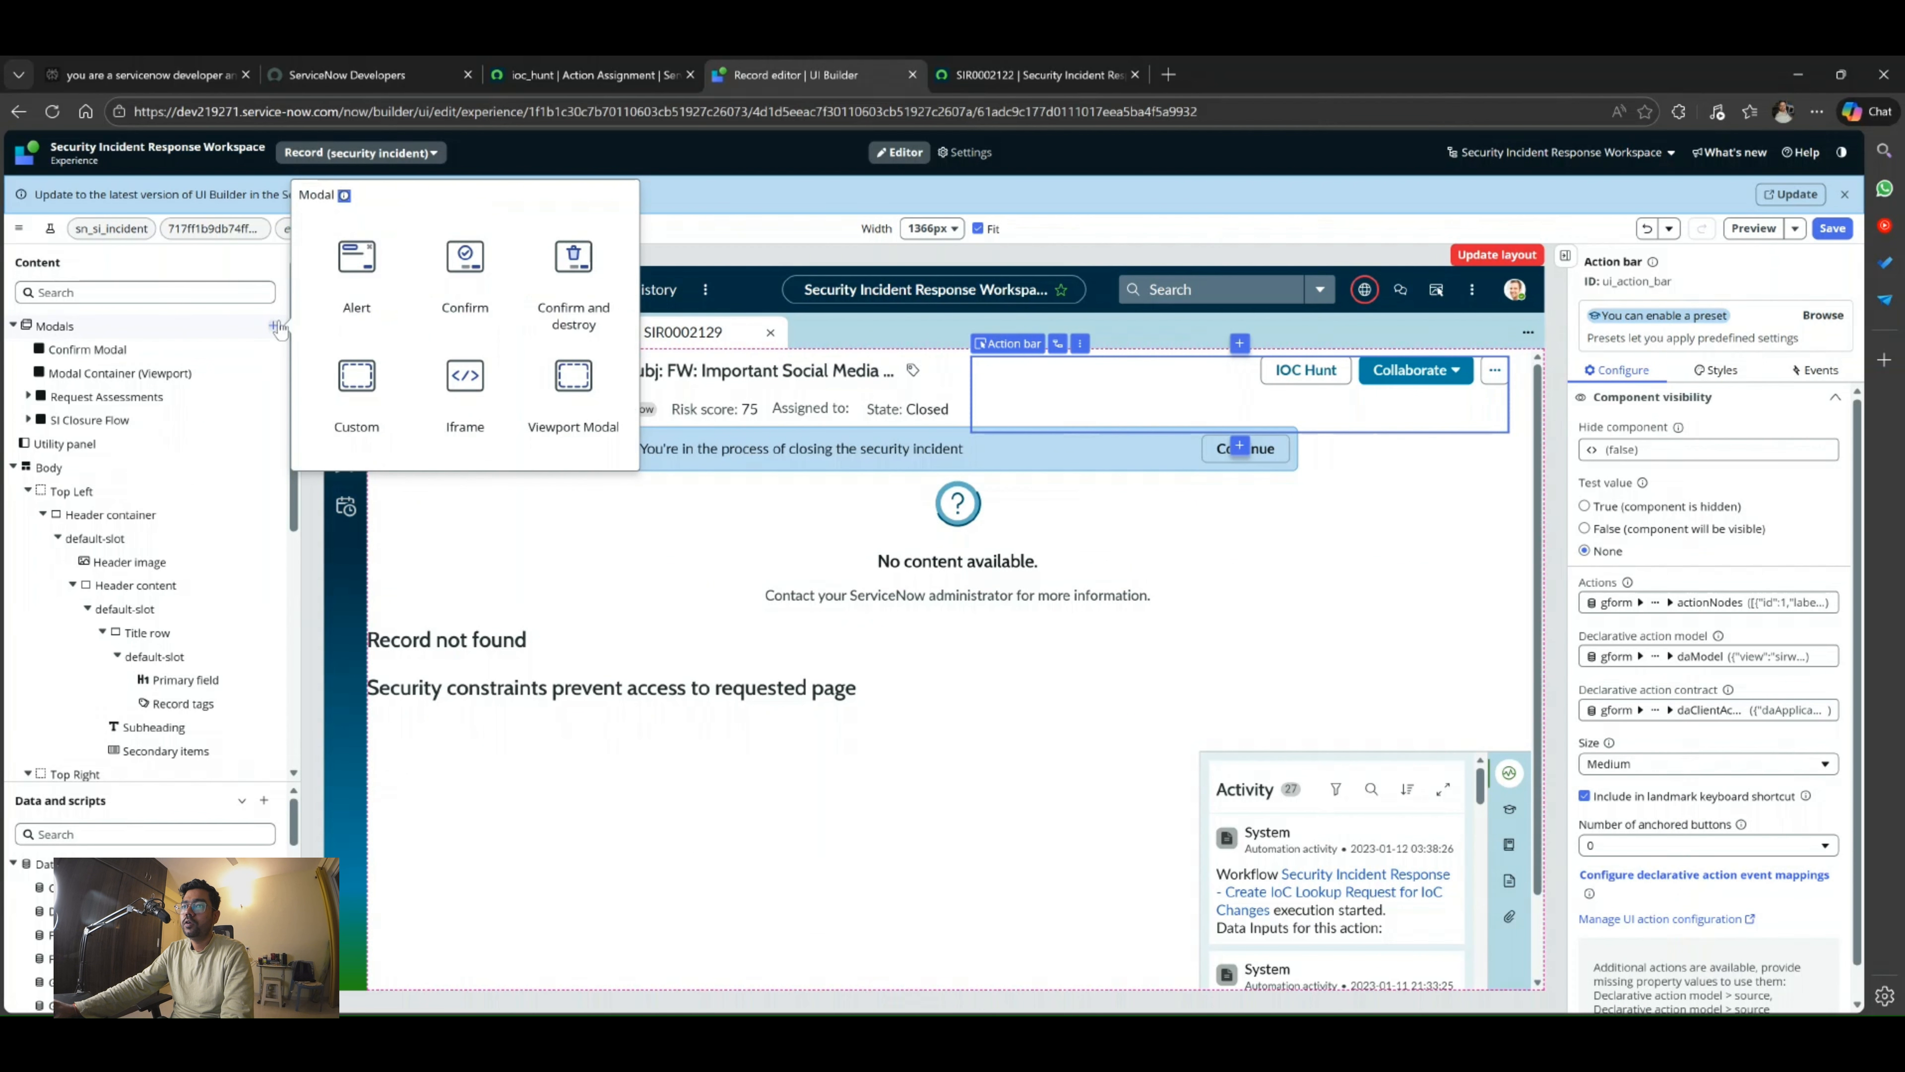
pyautogui.click(351, 375)
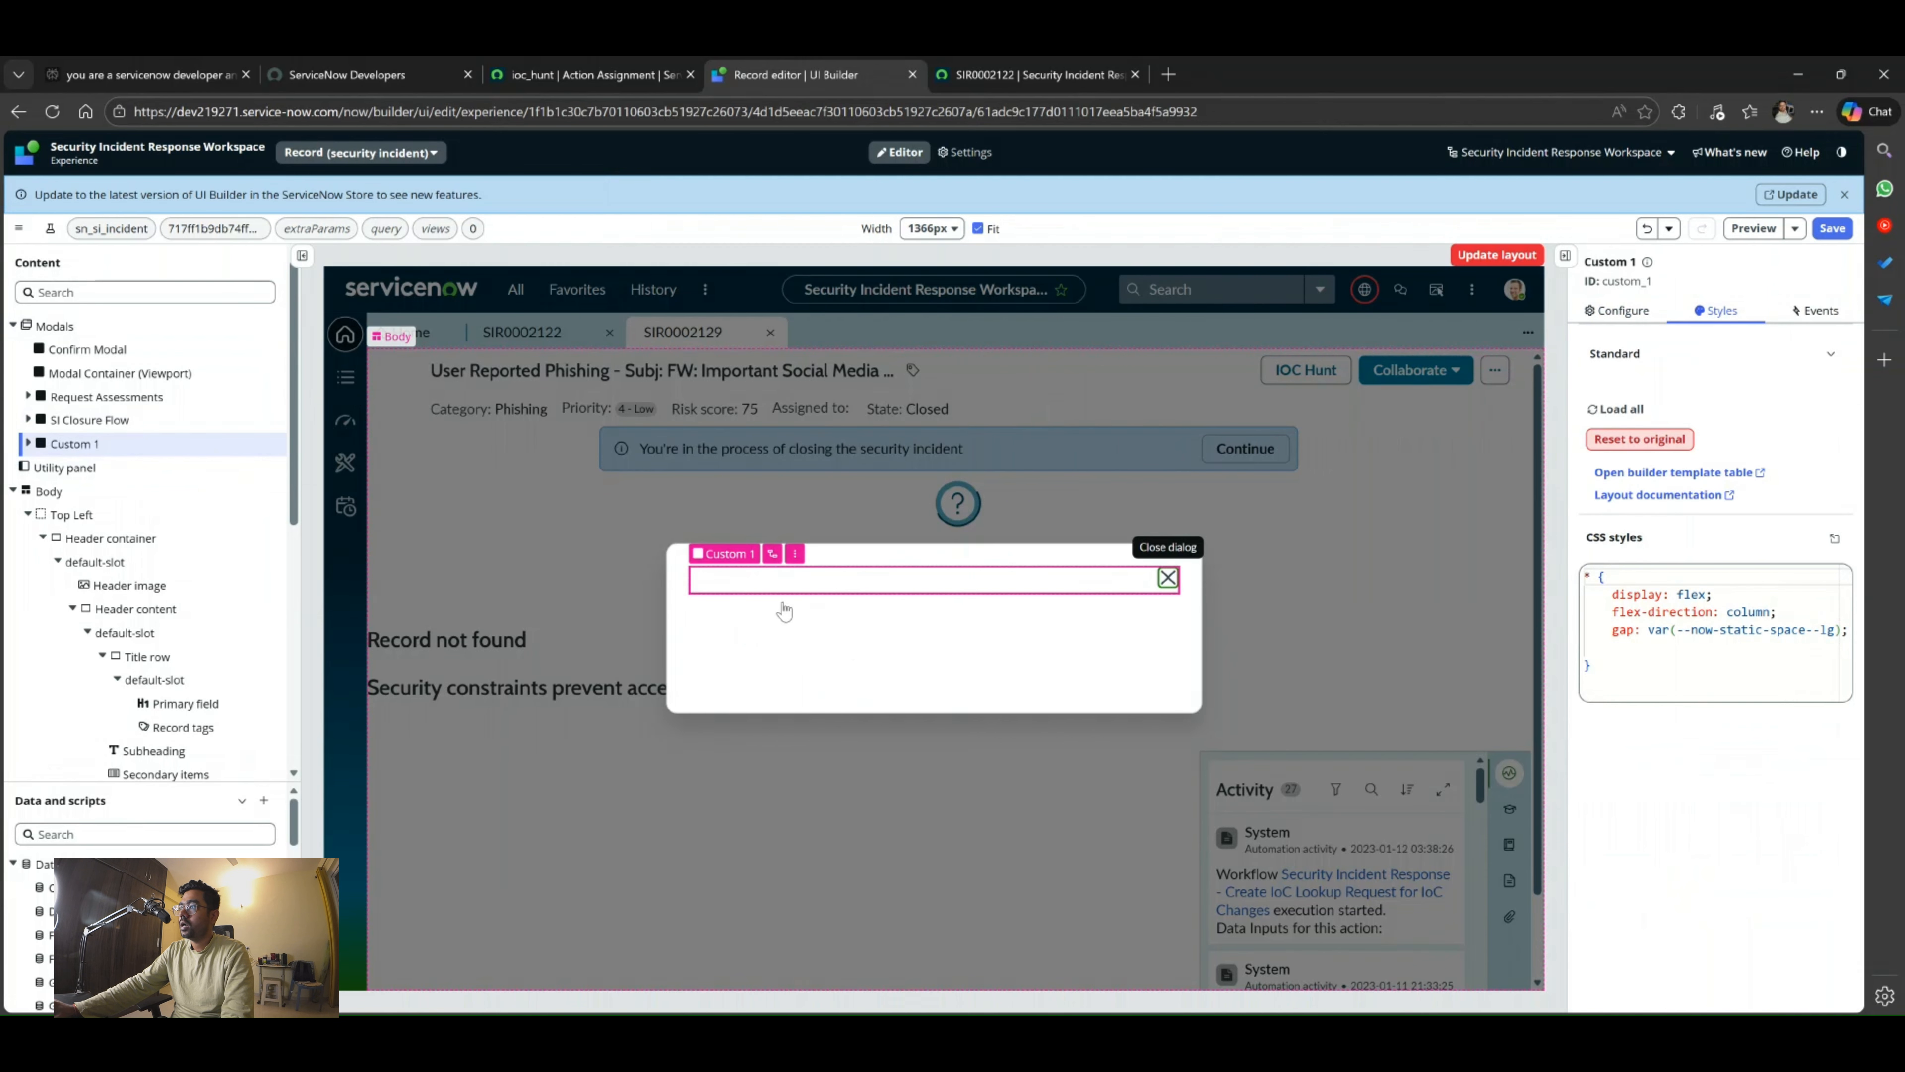
# Change the new custom modal's component label to IOC Hunting and its component ID to ioc_hunting.
pyautogui.click(1613, 263)
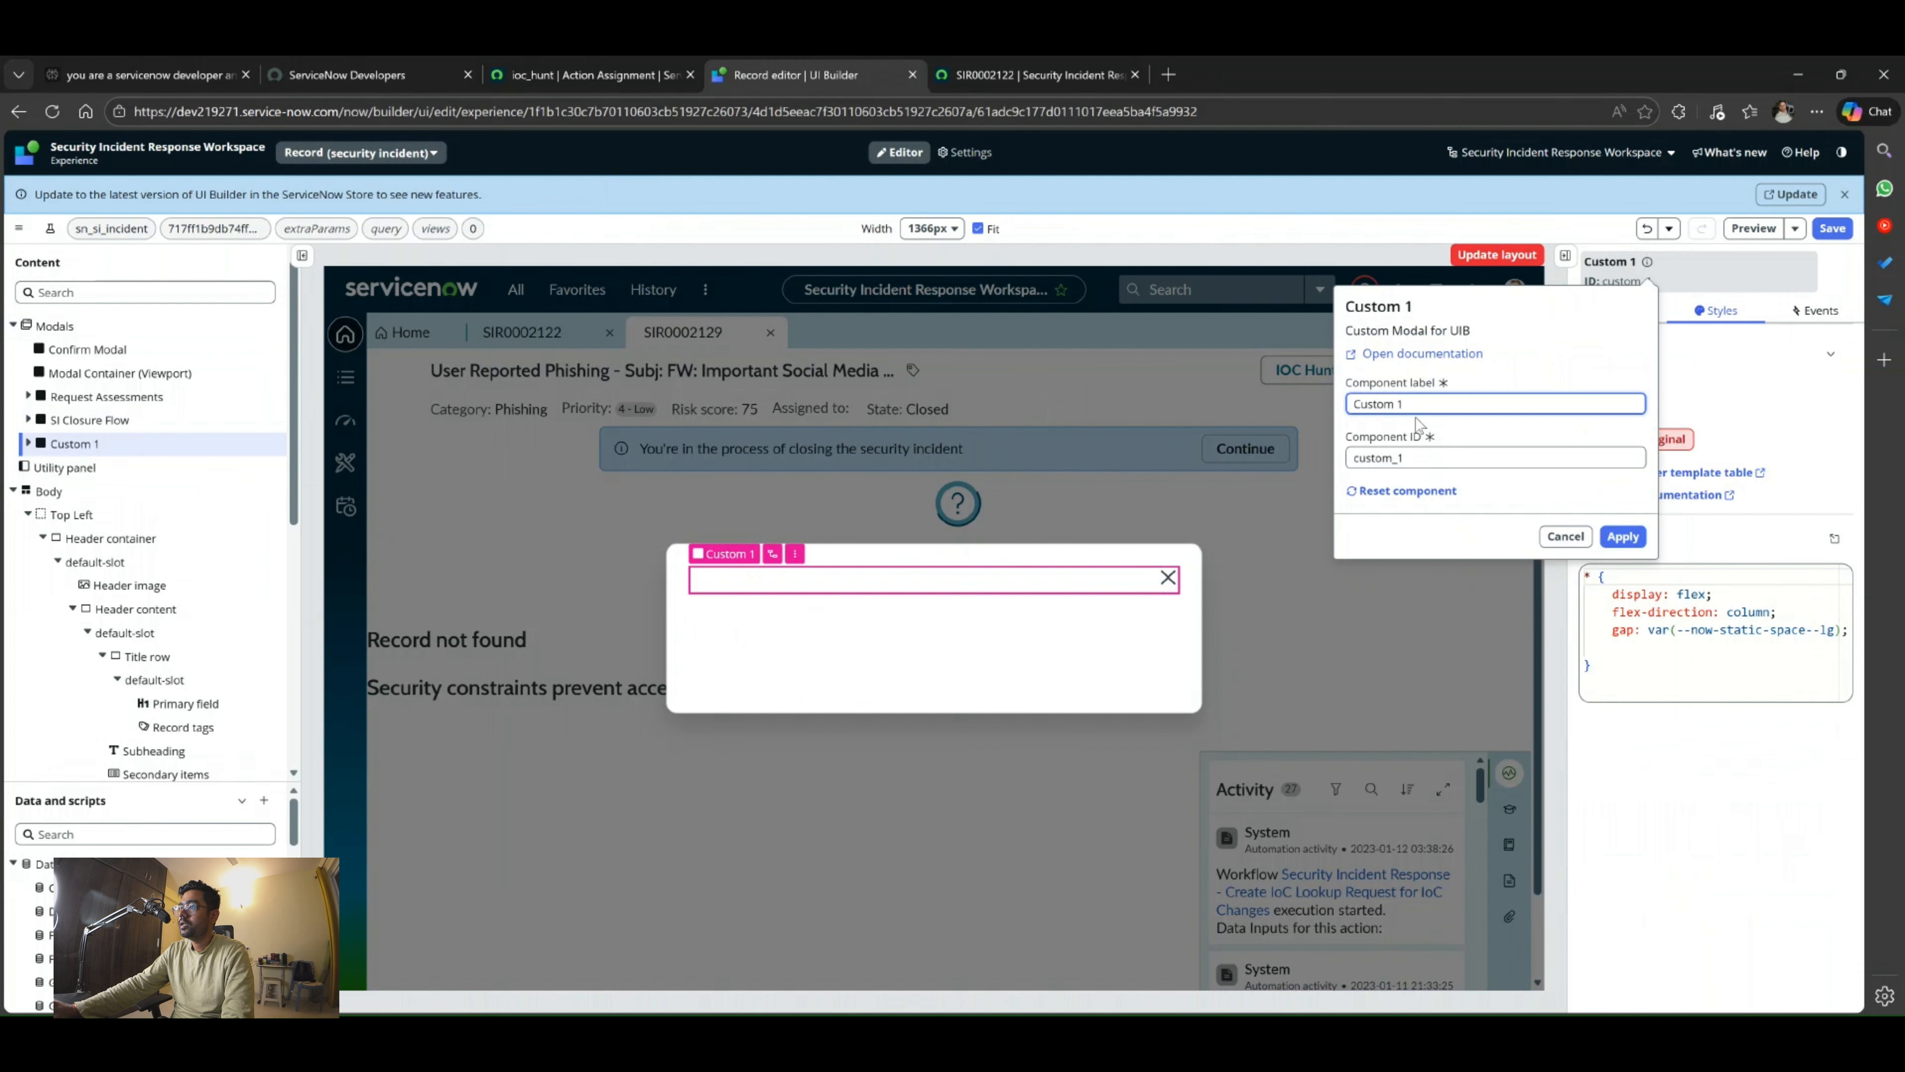
pyautogui.moveTo(1420, 405); pyautogui.dragTo(1315, 402)
pyautogui.write('IOC')
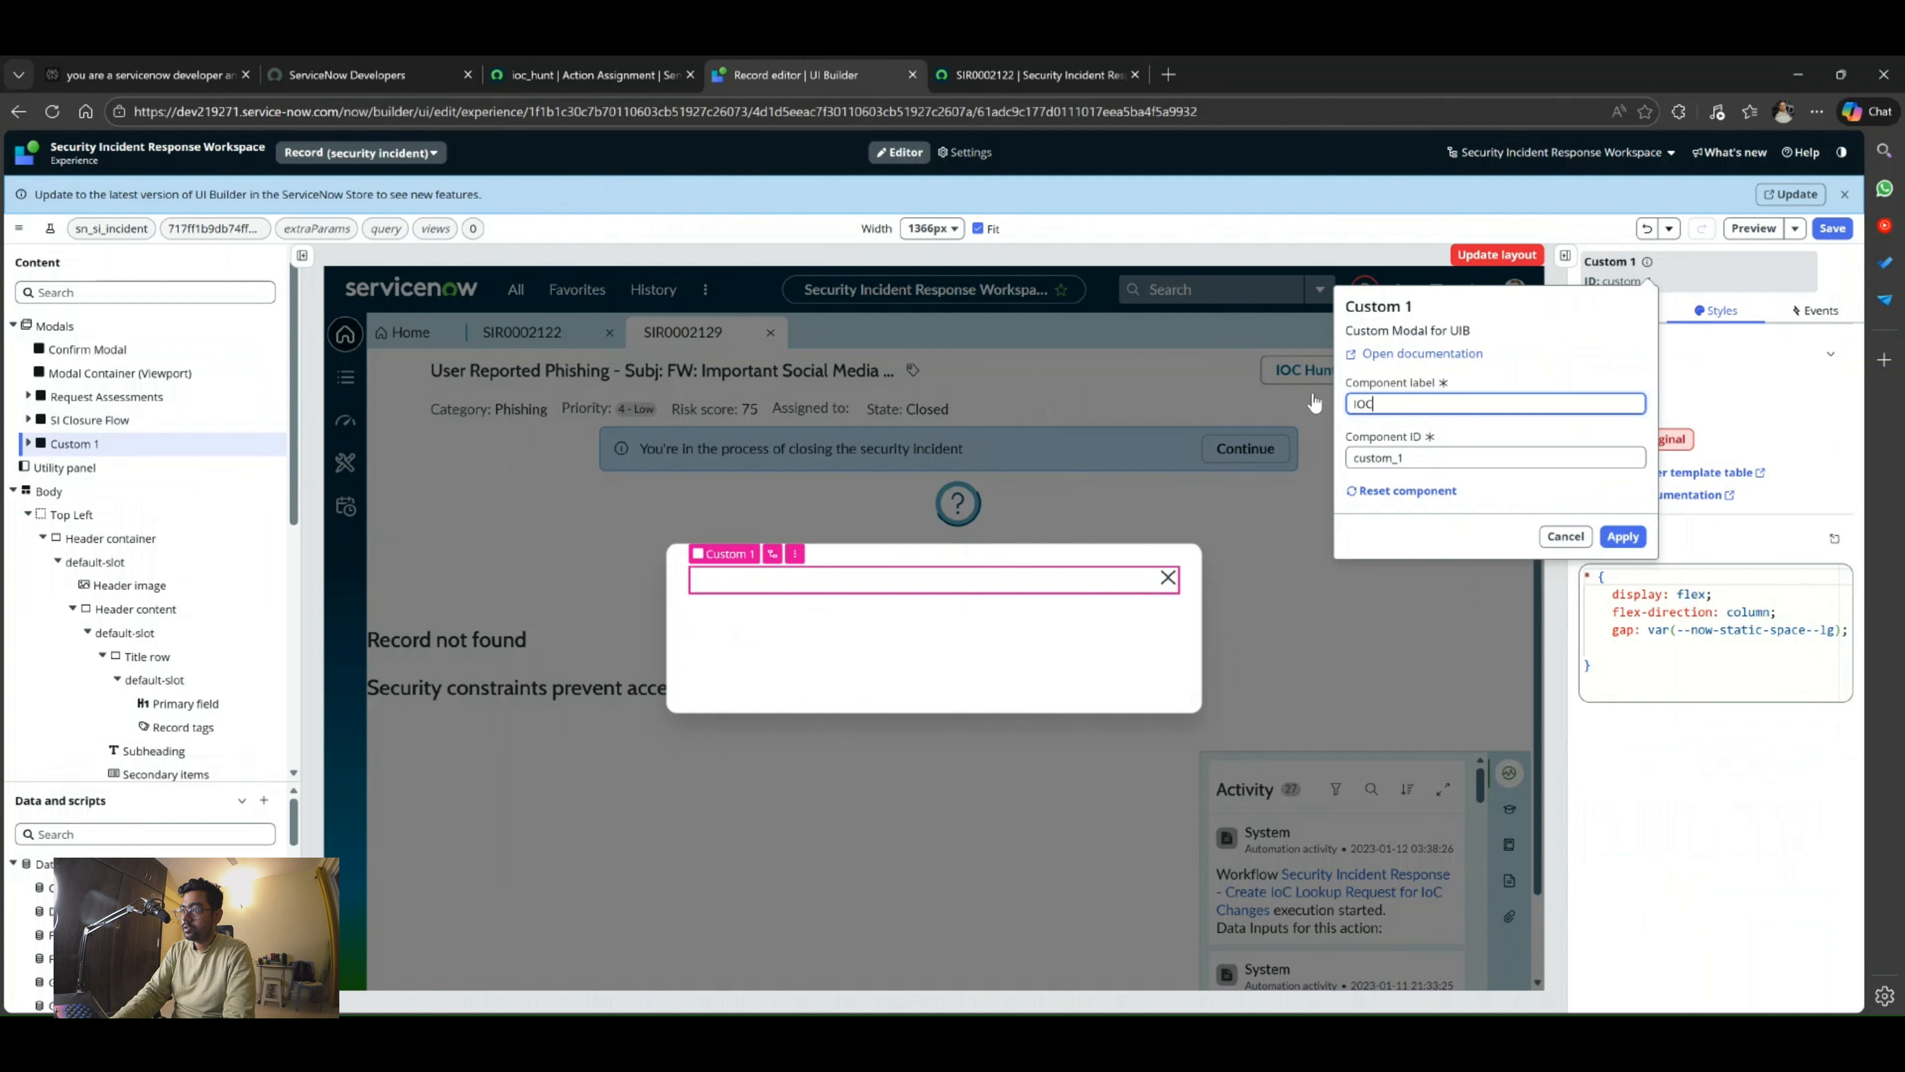
pyautogui.write(' Hunting')
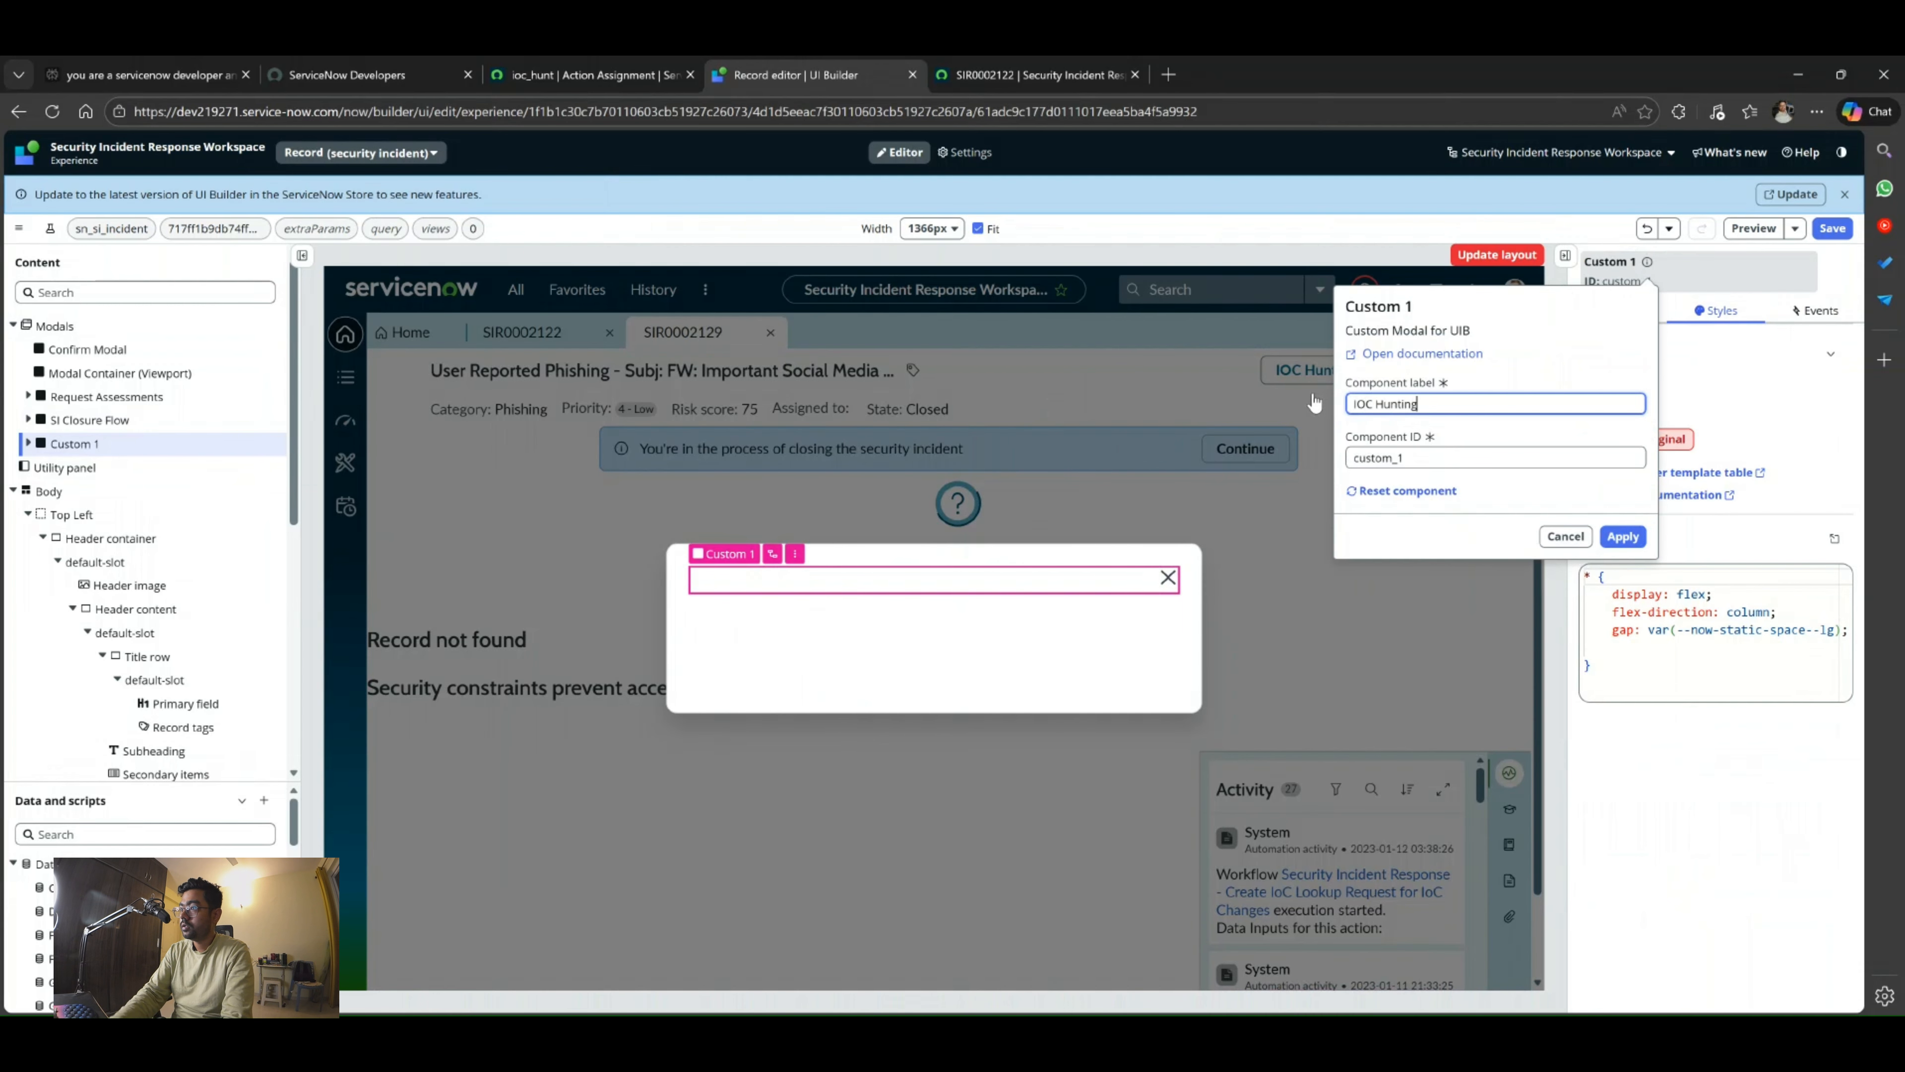
pyautogui.press('Tab')
pyautogui.press('BackSpace')
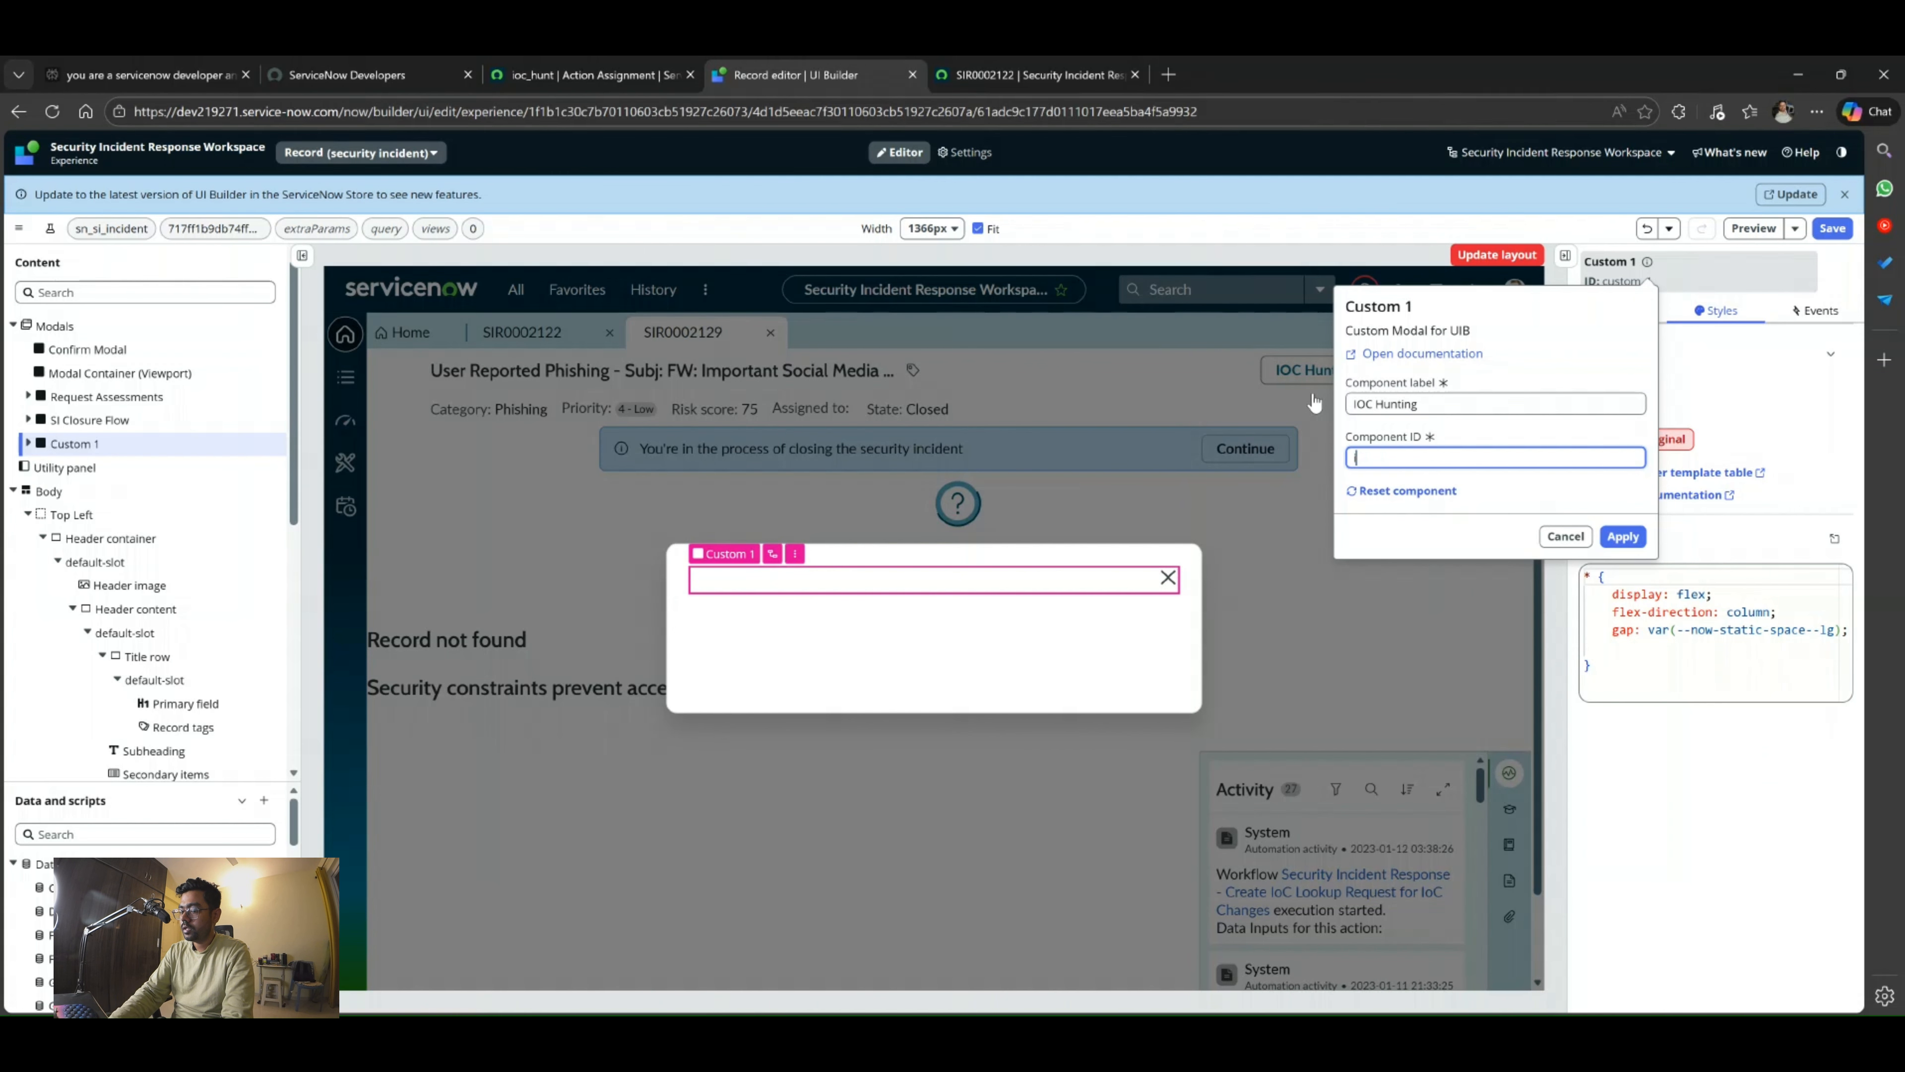
pyautogui.write('ioc_hunting')
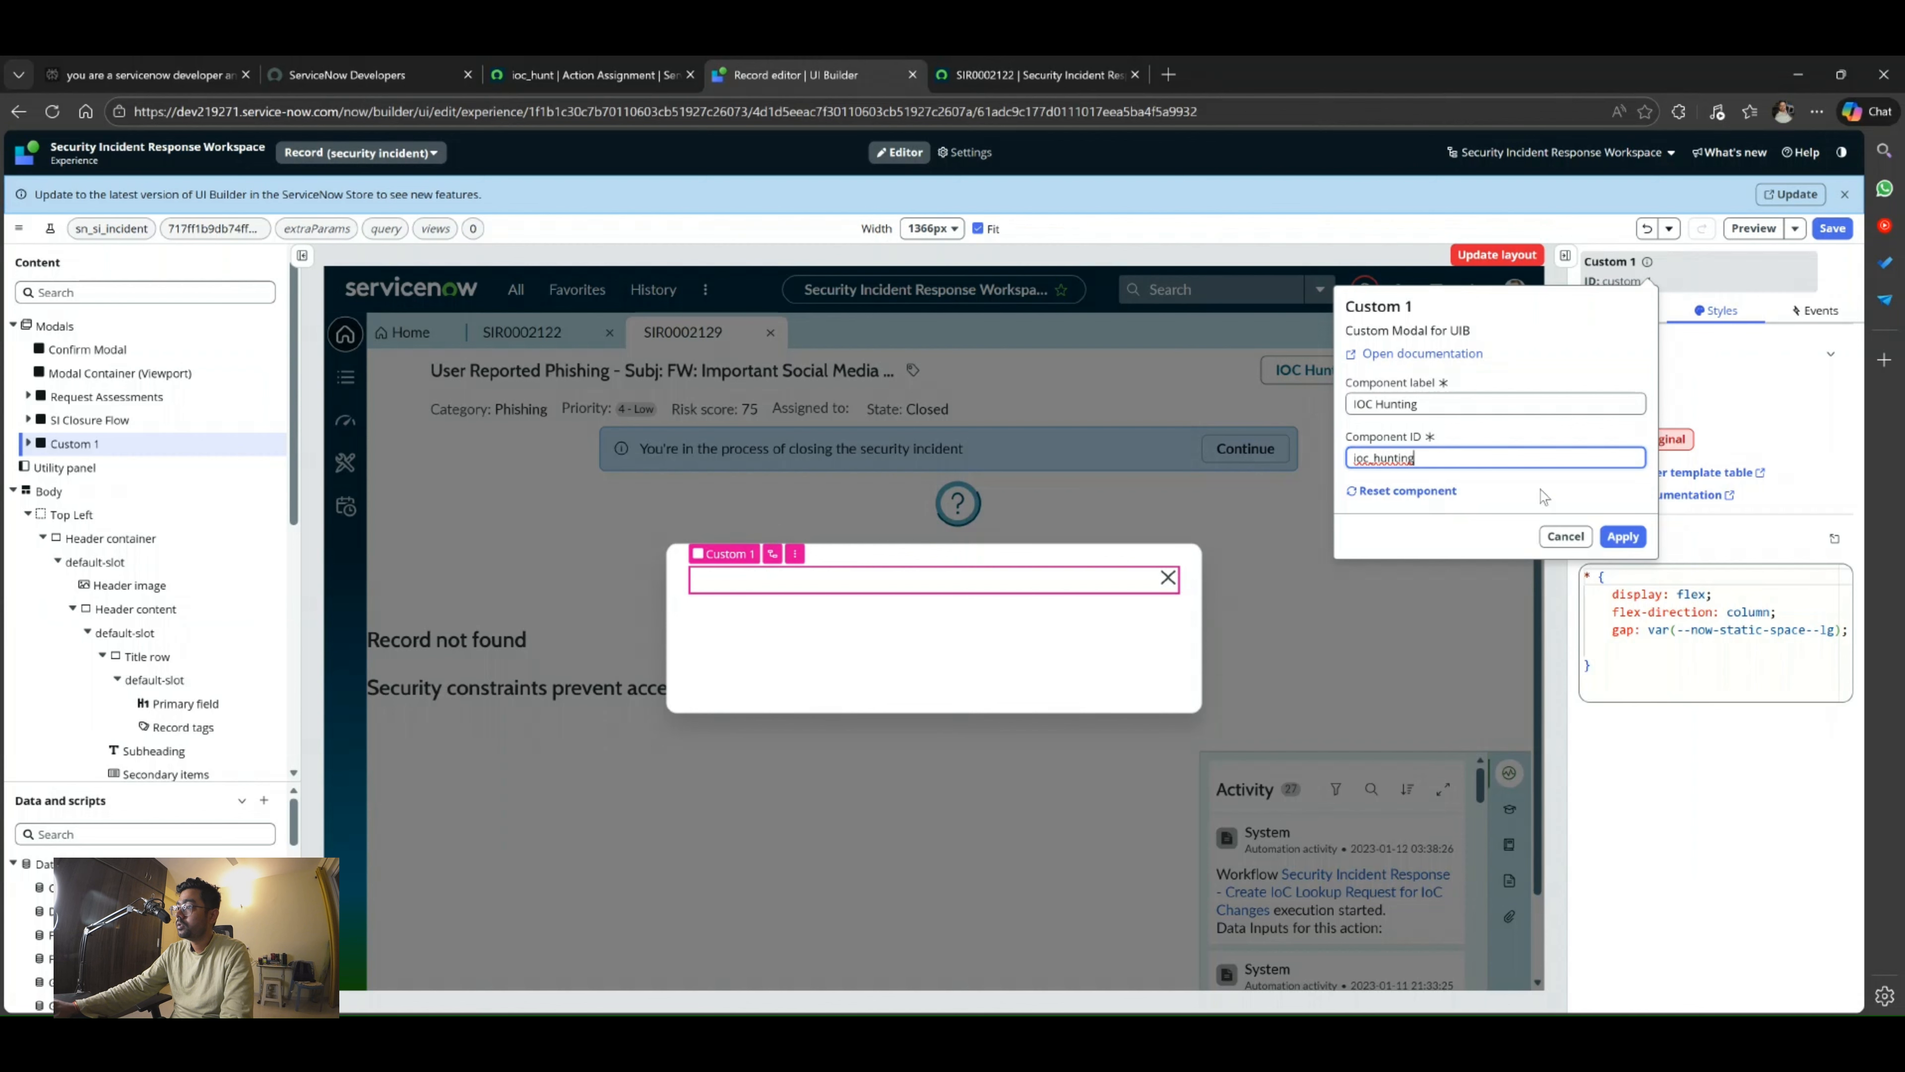
pyautogui.click(1621, 537)
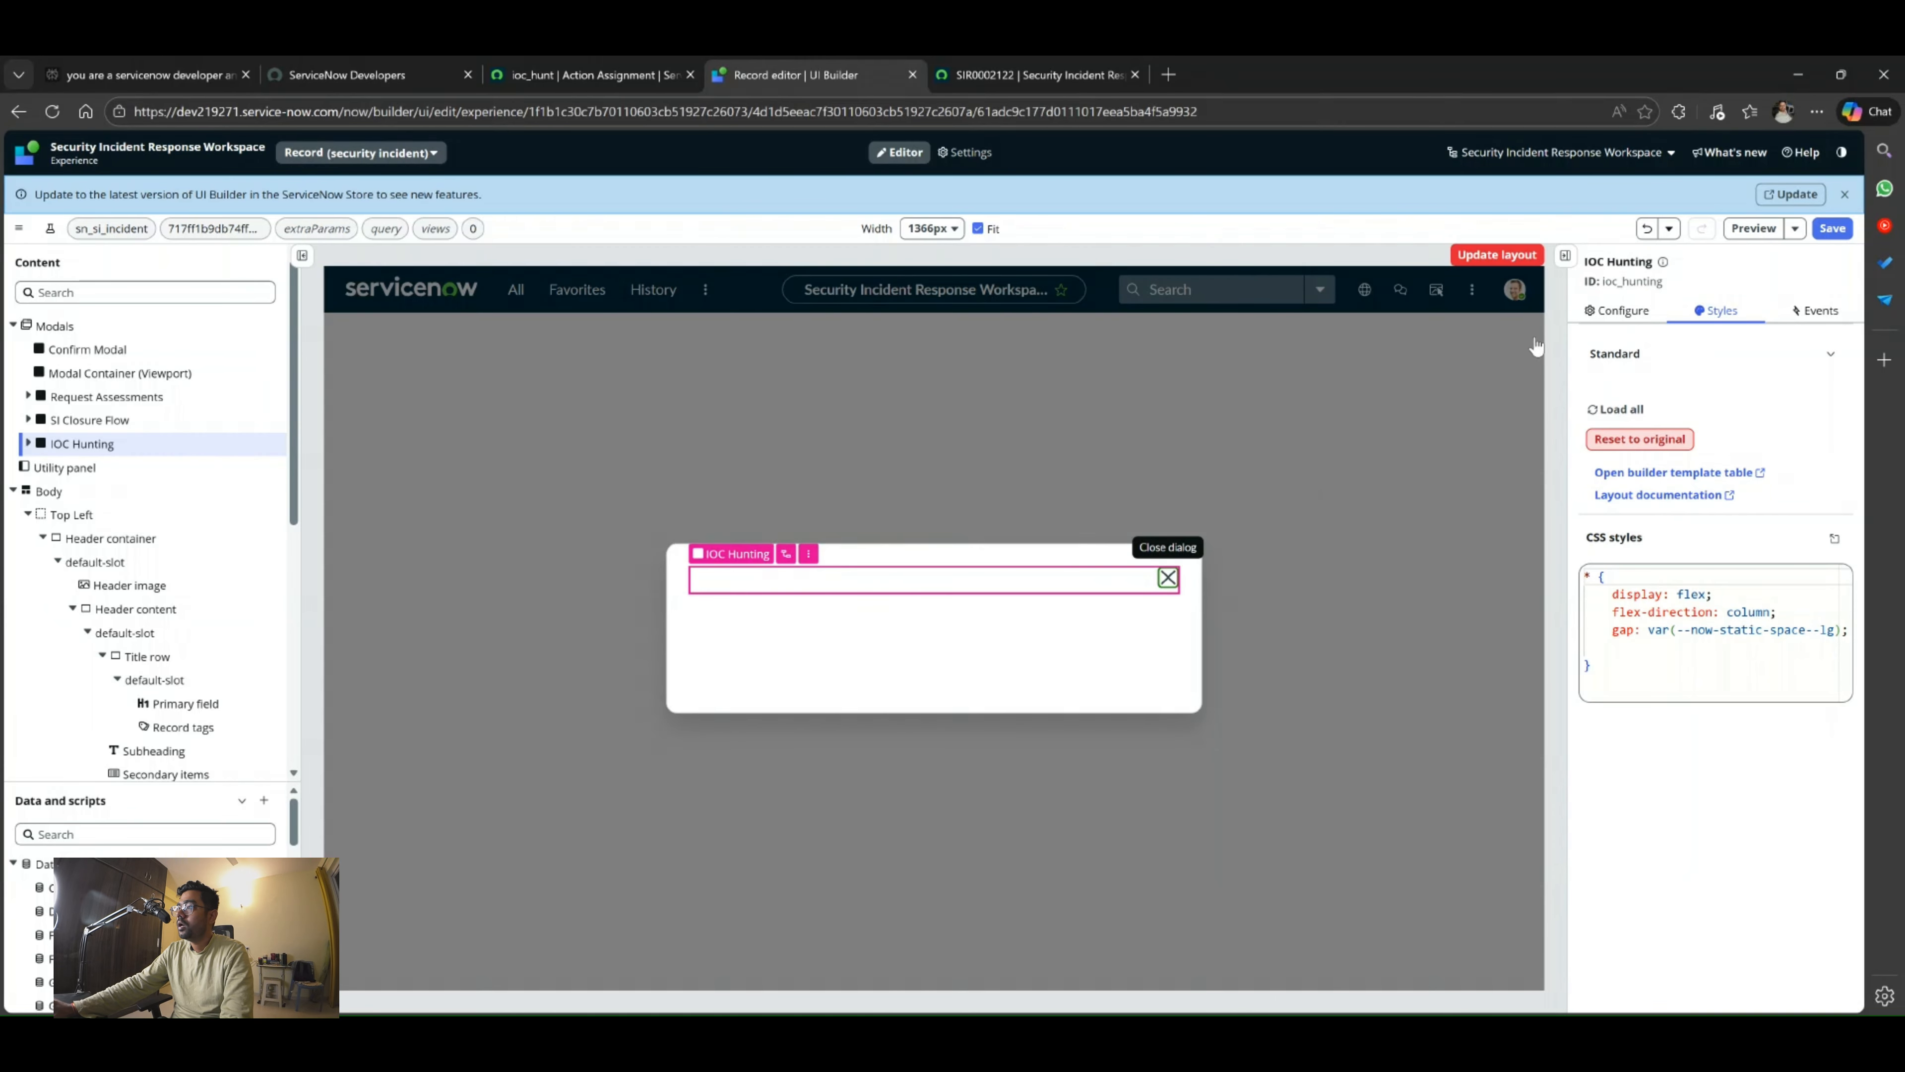
# Set the IOC Hunting modal's size to Large.
pyautogui.click(1620, 310)
pyautogui.click(1643, 357)
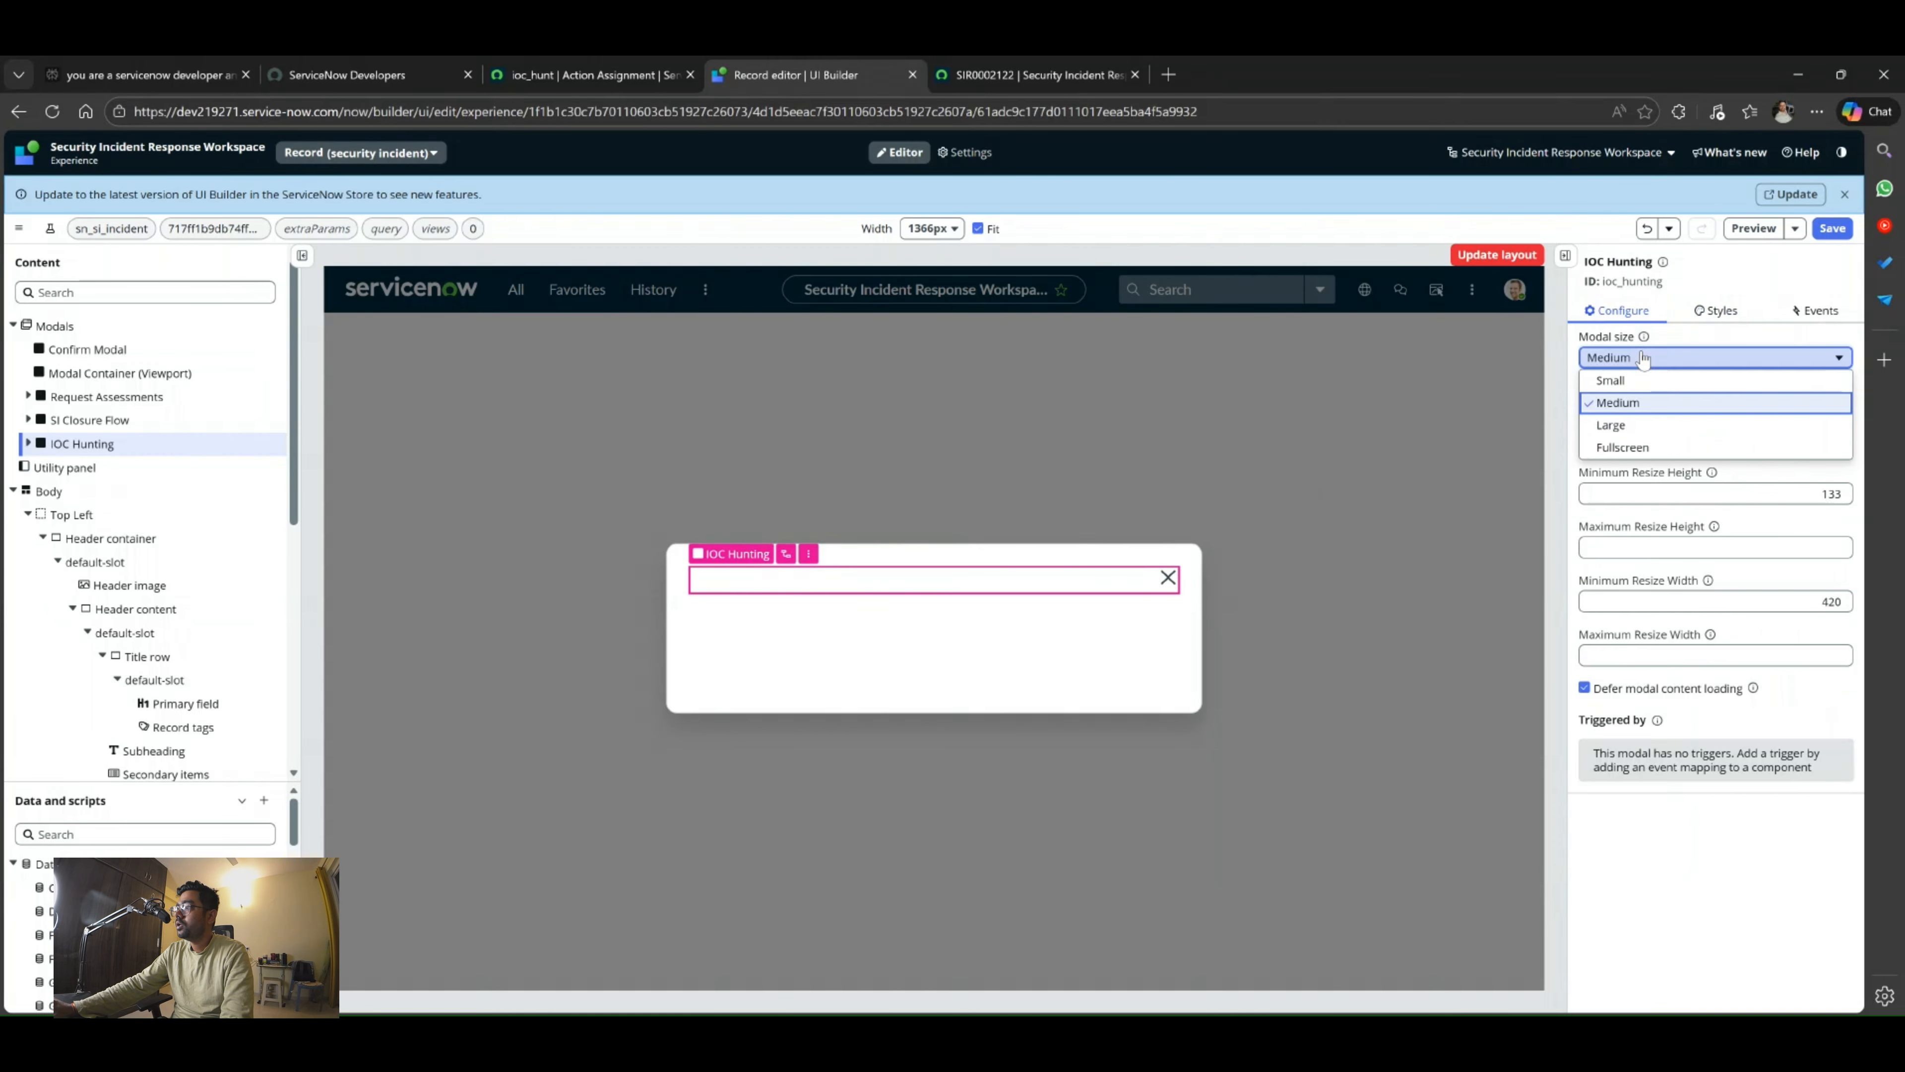
pyautogui.click(1621, 426)
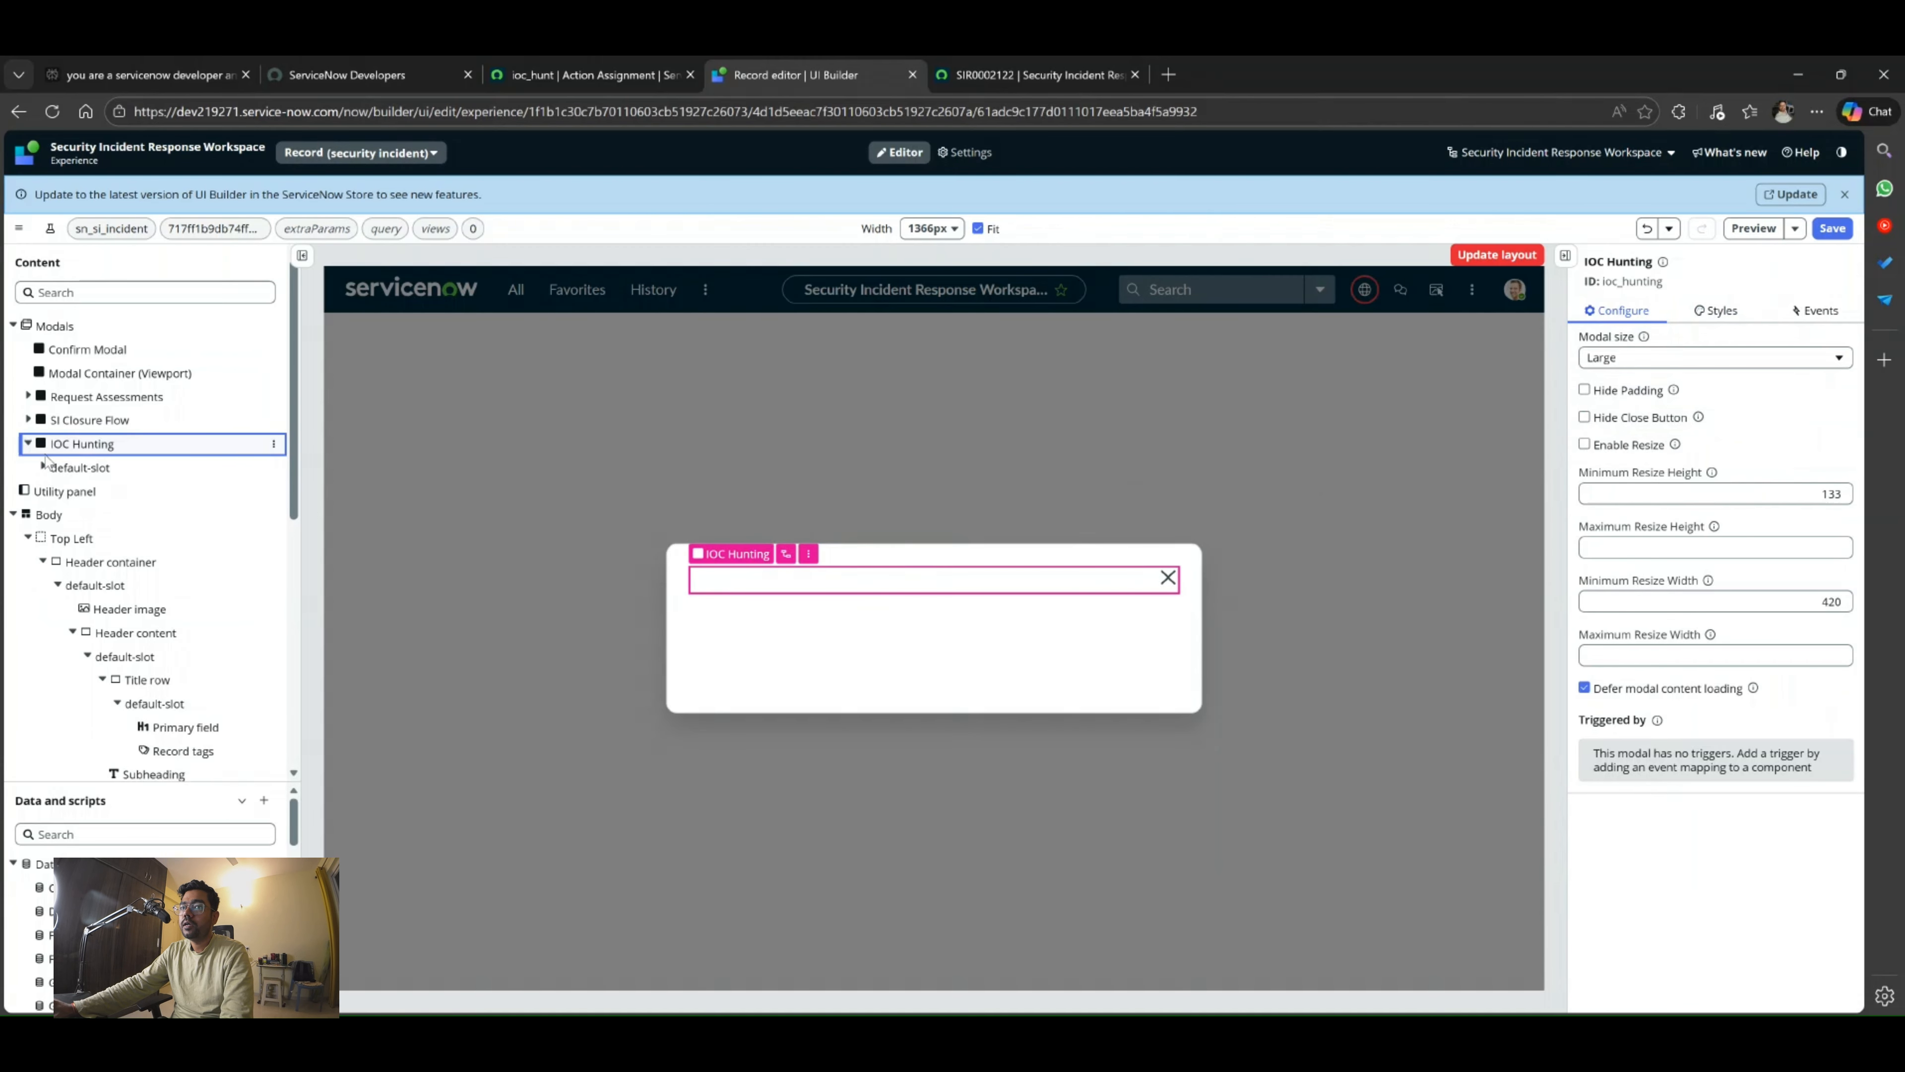
# Add a Heading component to the default slot of the IOC Hunting modal.
pyautogui.click(26, 444)
pyautogui.click(107, 493)
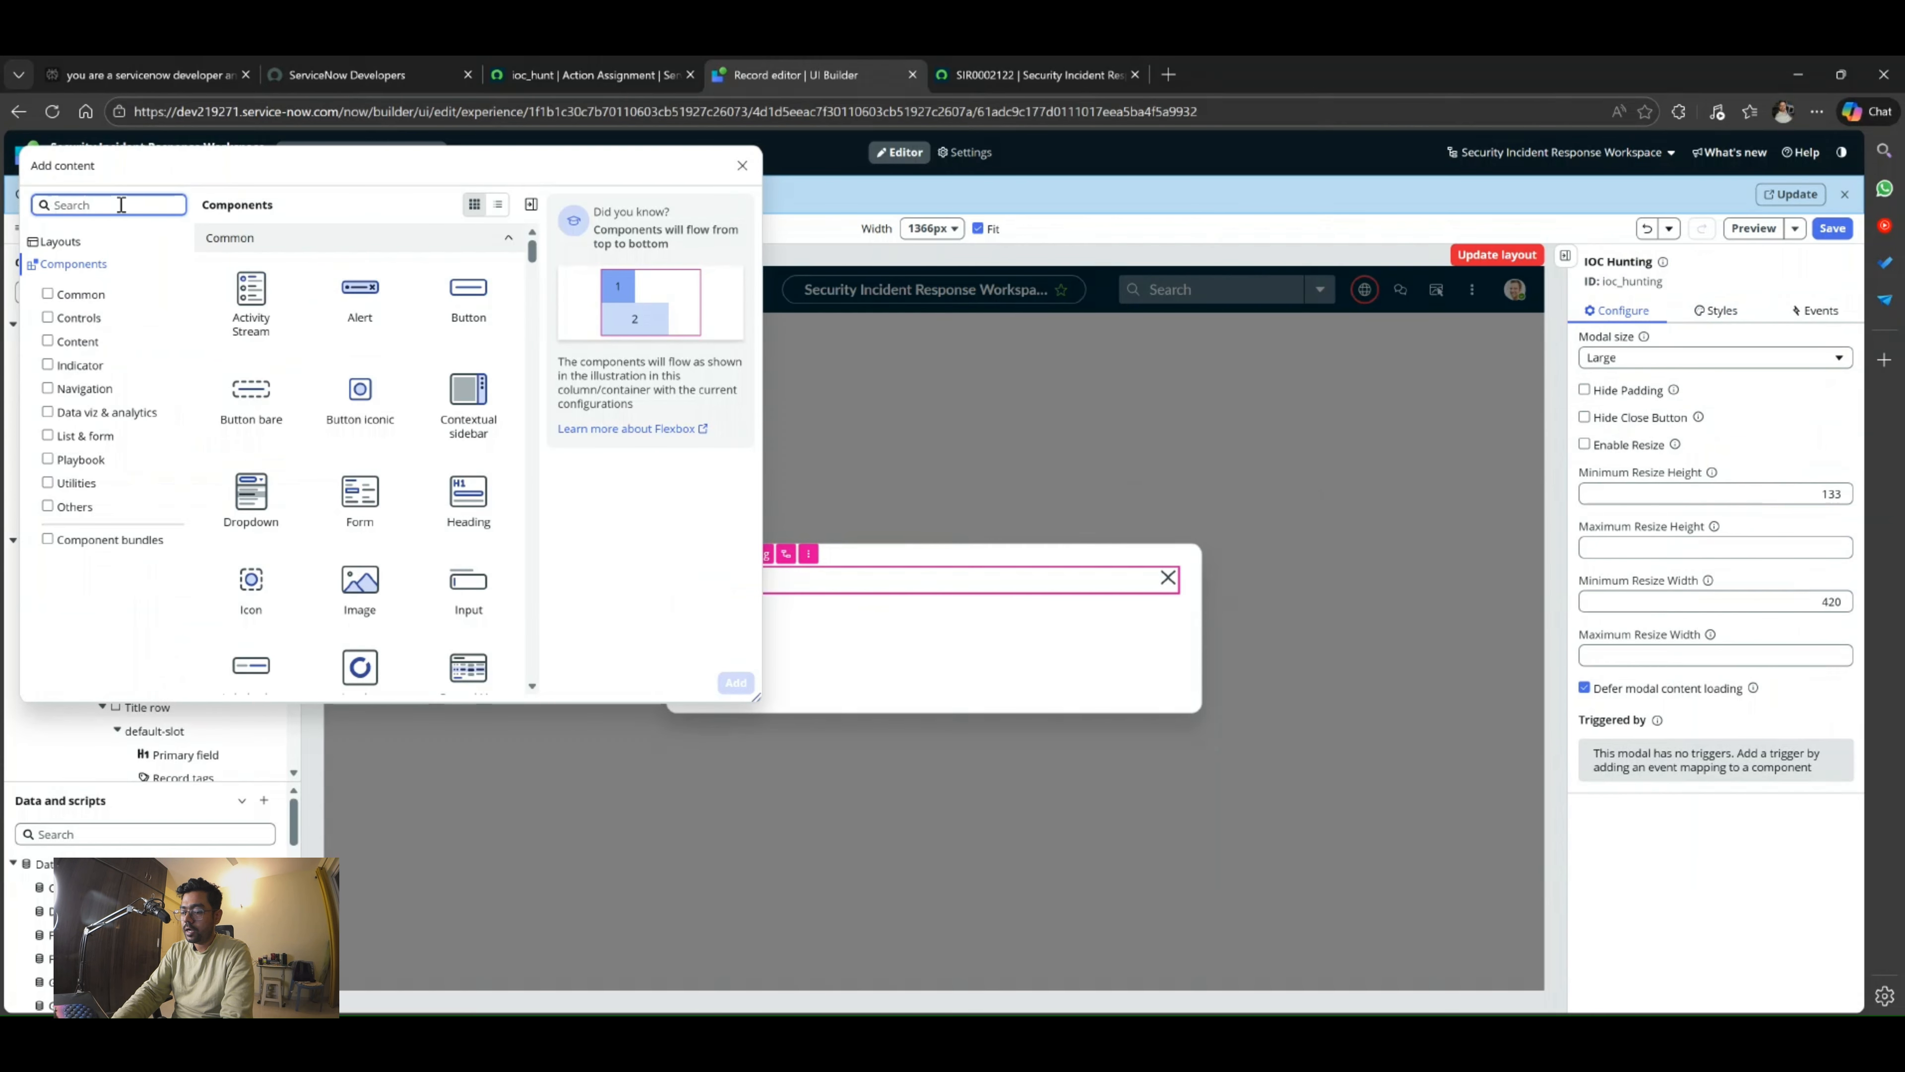
pyautogui.write('heading')
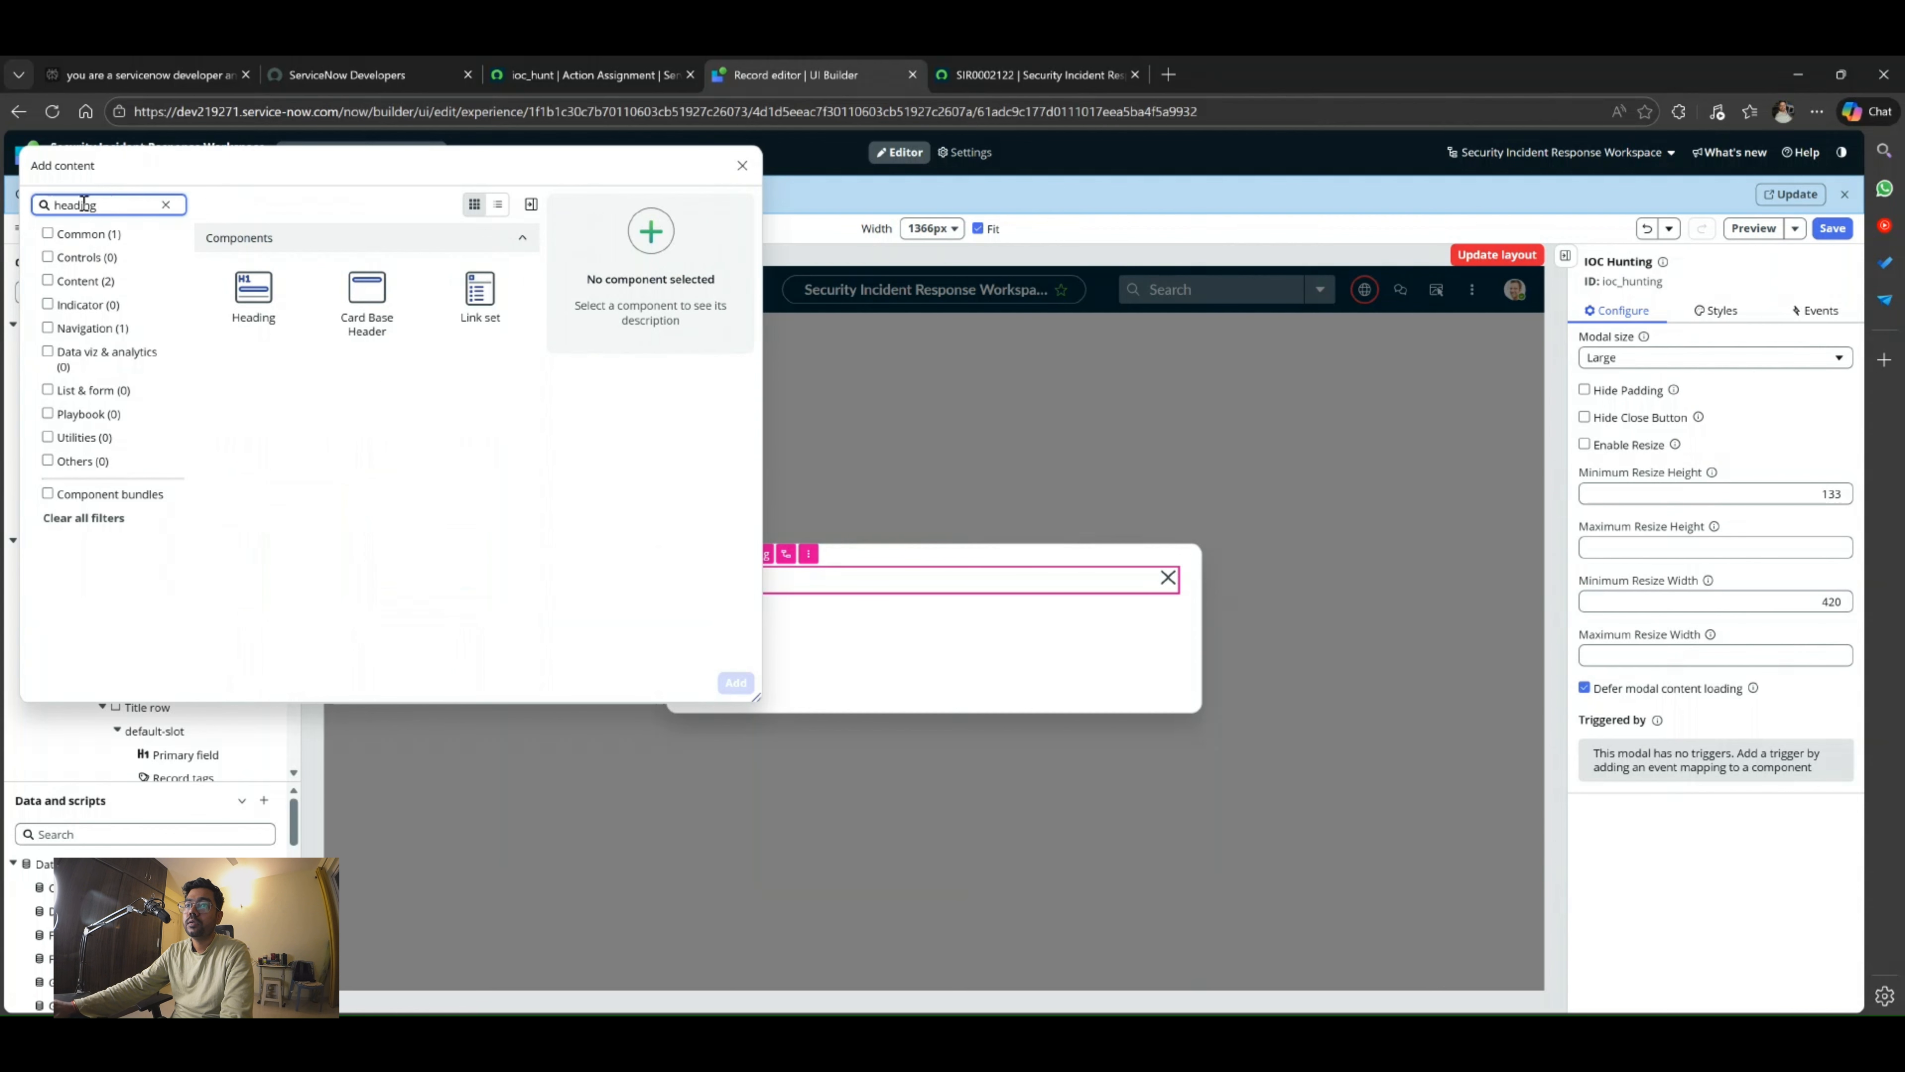
pyautogui.click(252, 296)
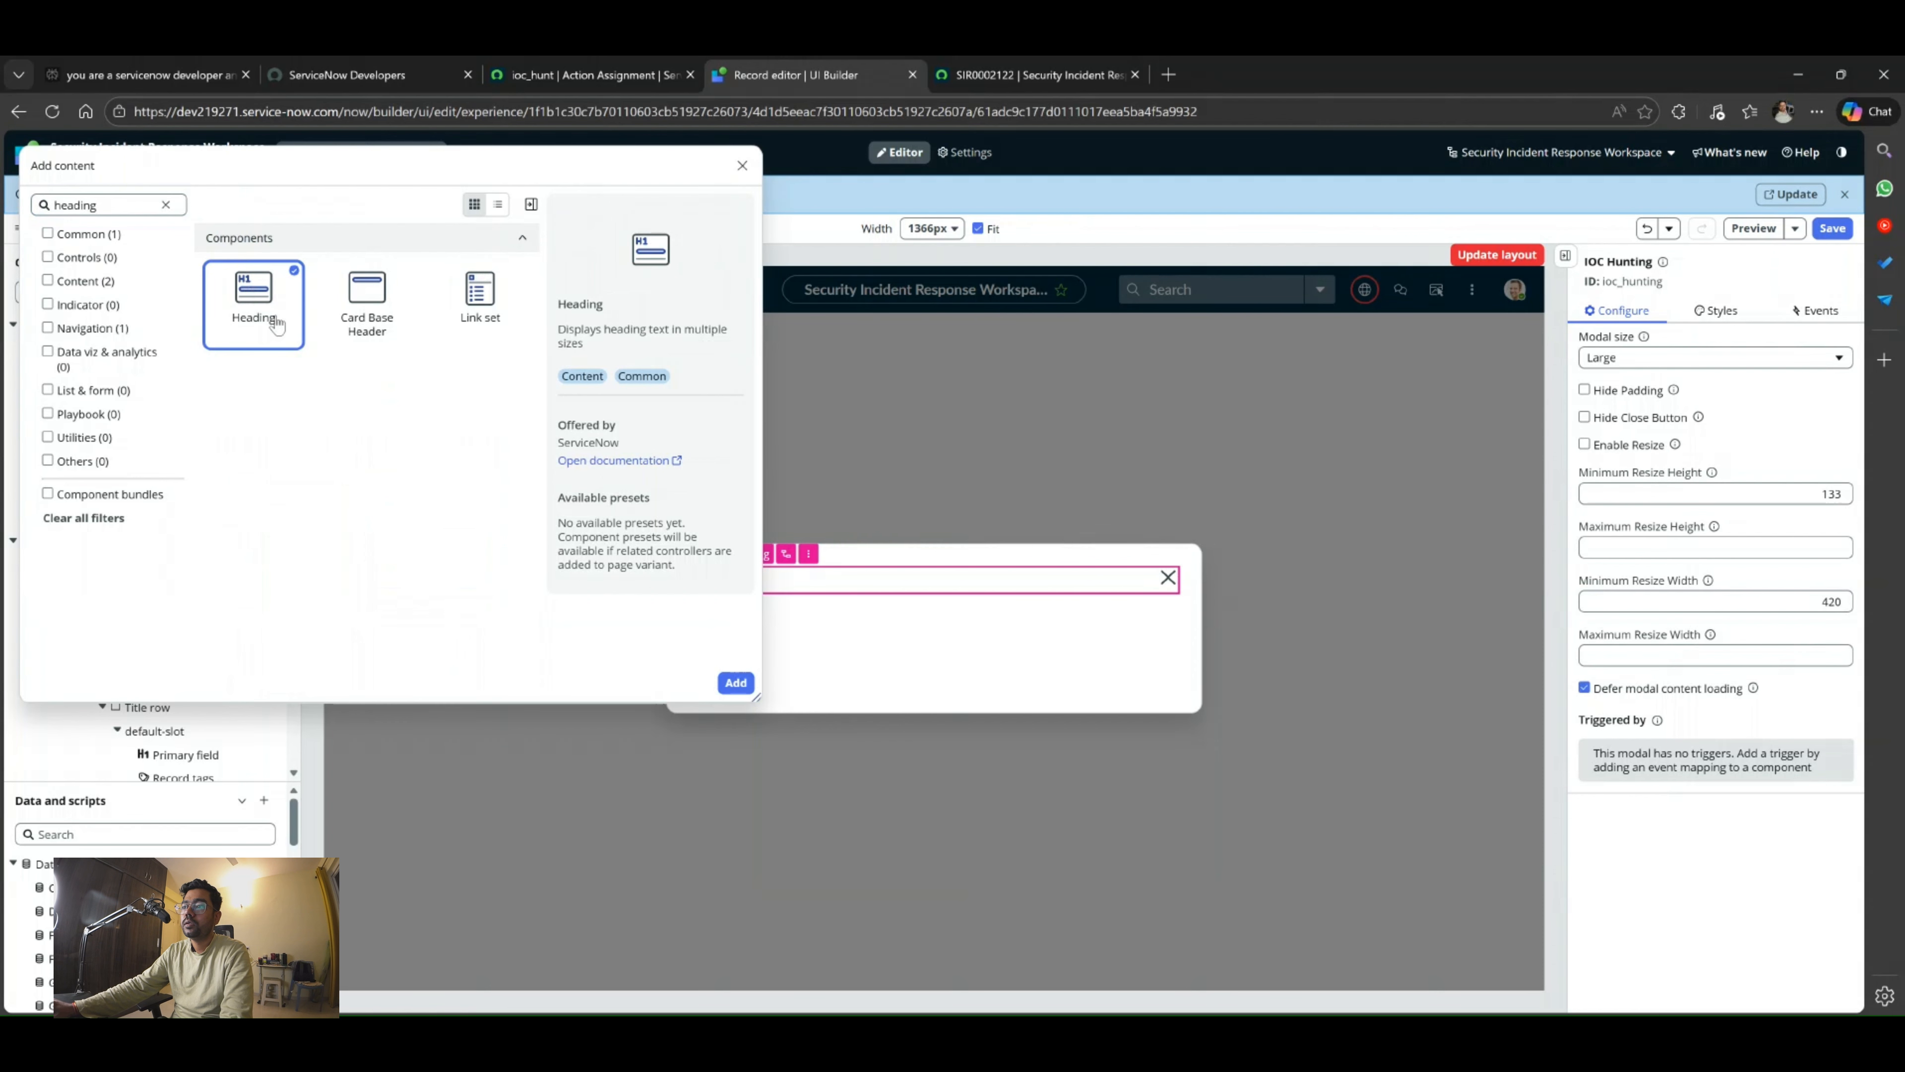
pyautogui.click(734, 680)
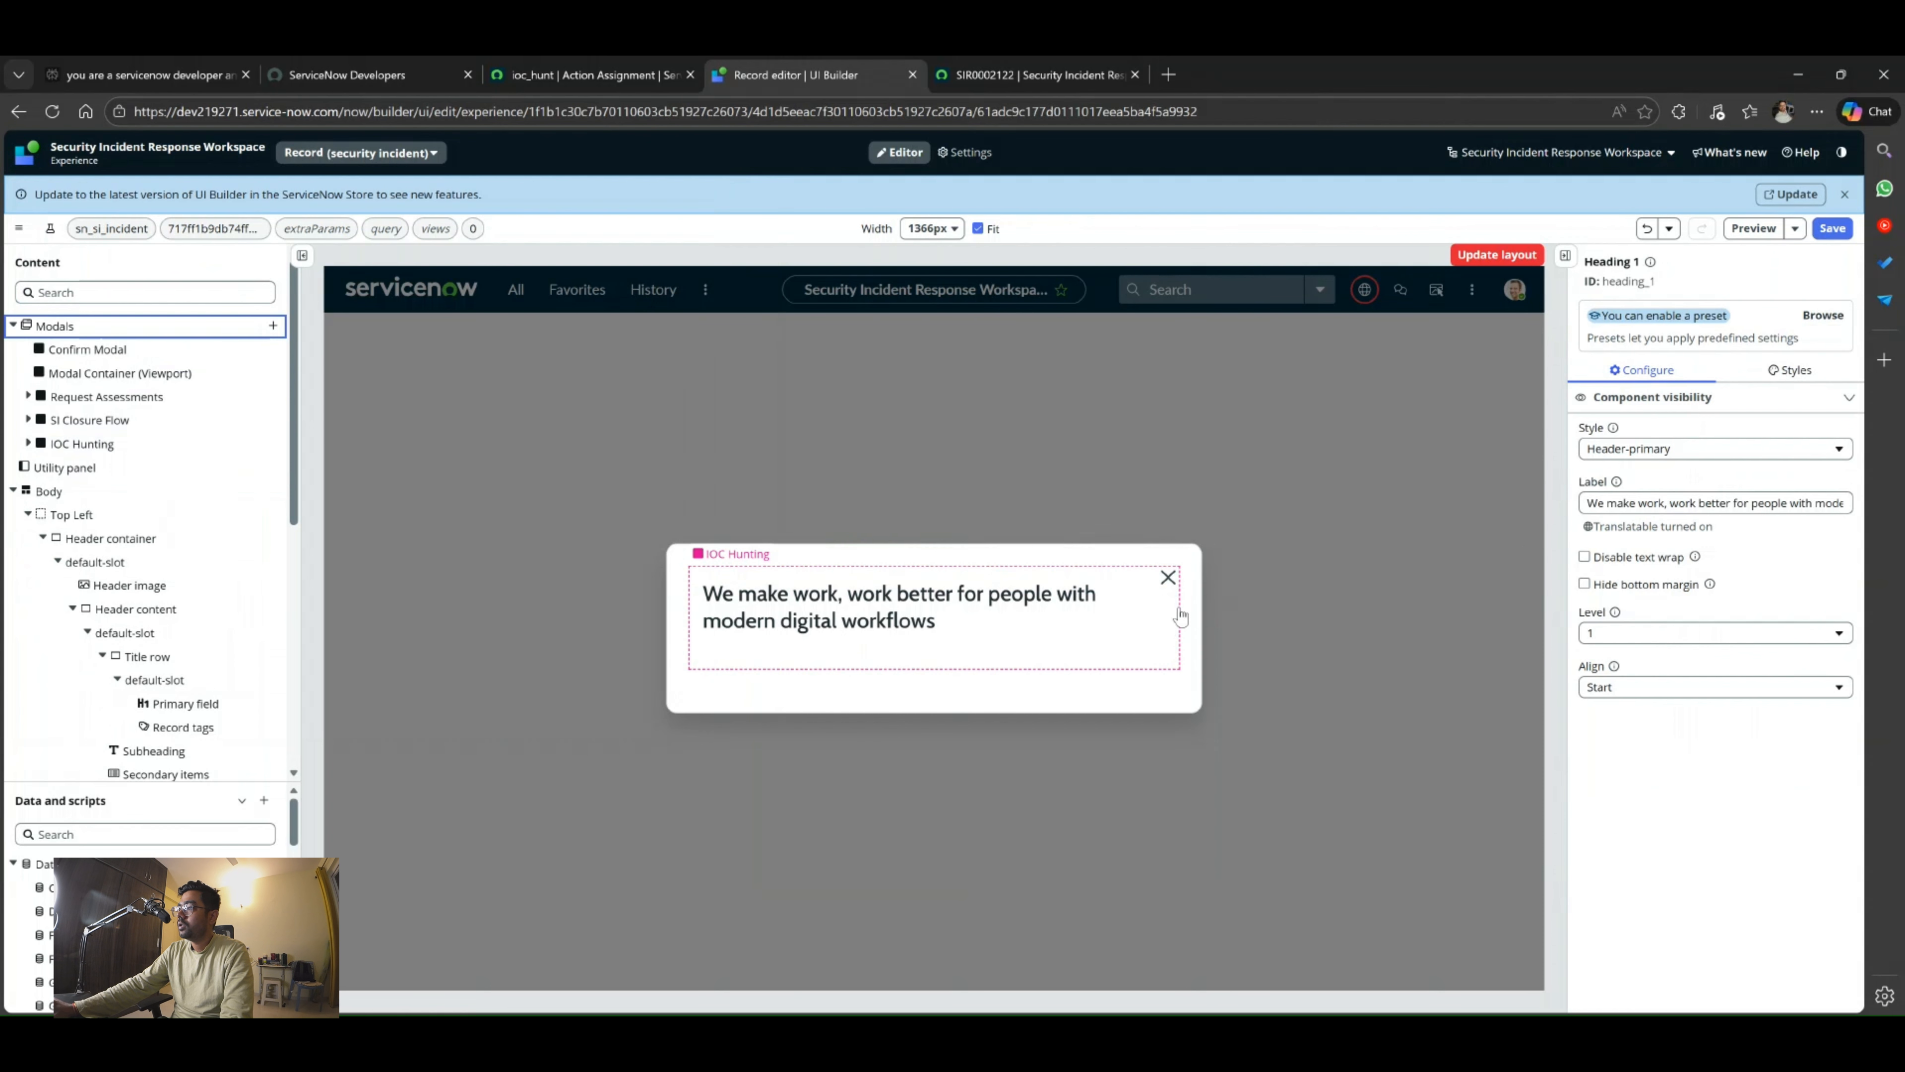
# Set the heading's label to IOC Hunting Selection, then select the IOC Hunting modal.
pyautogui.click(1677, 501)
pyautogui.hotkey('ctrl', 'a')
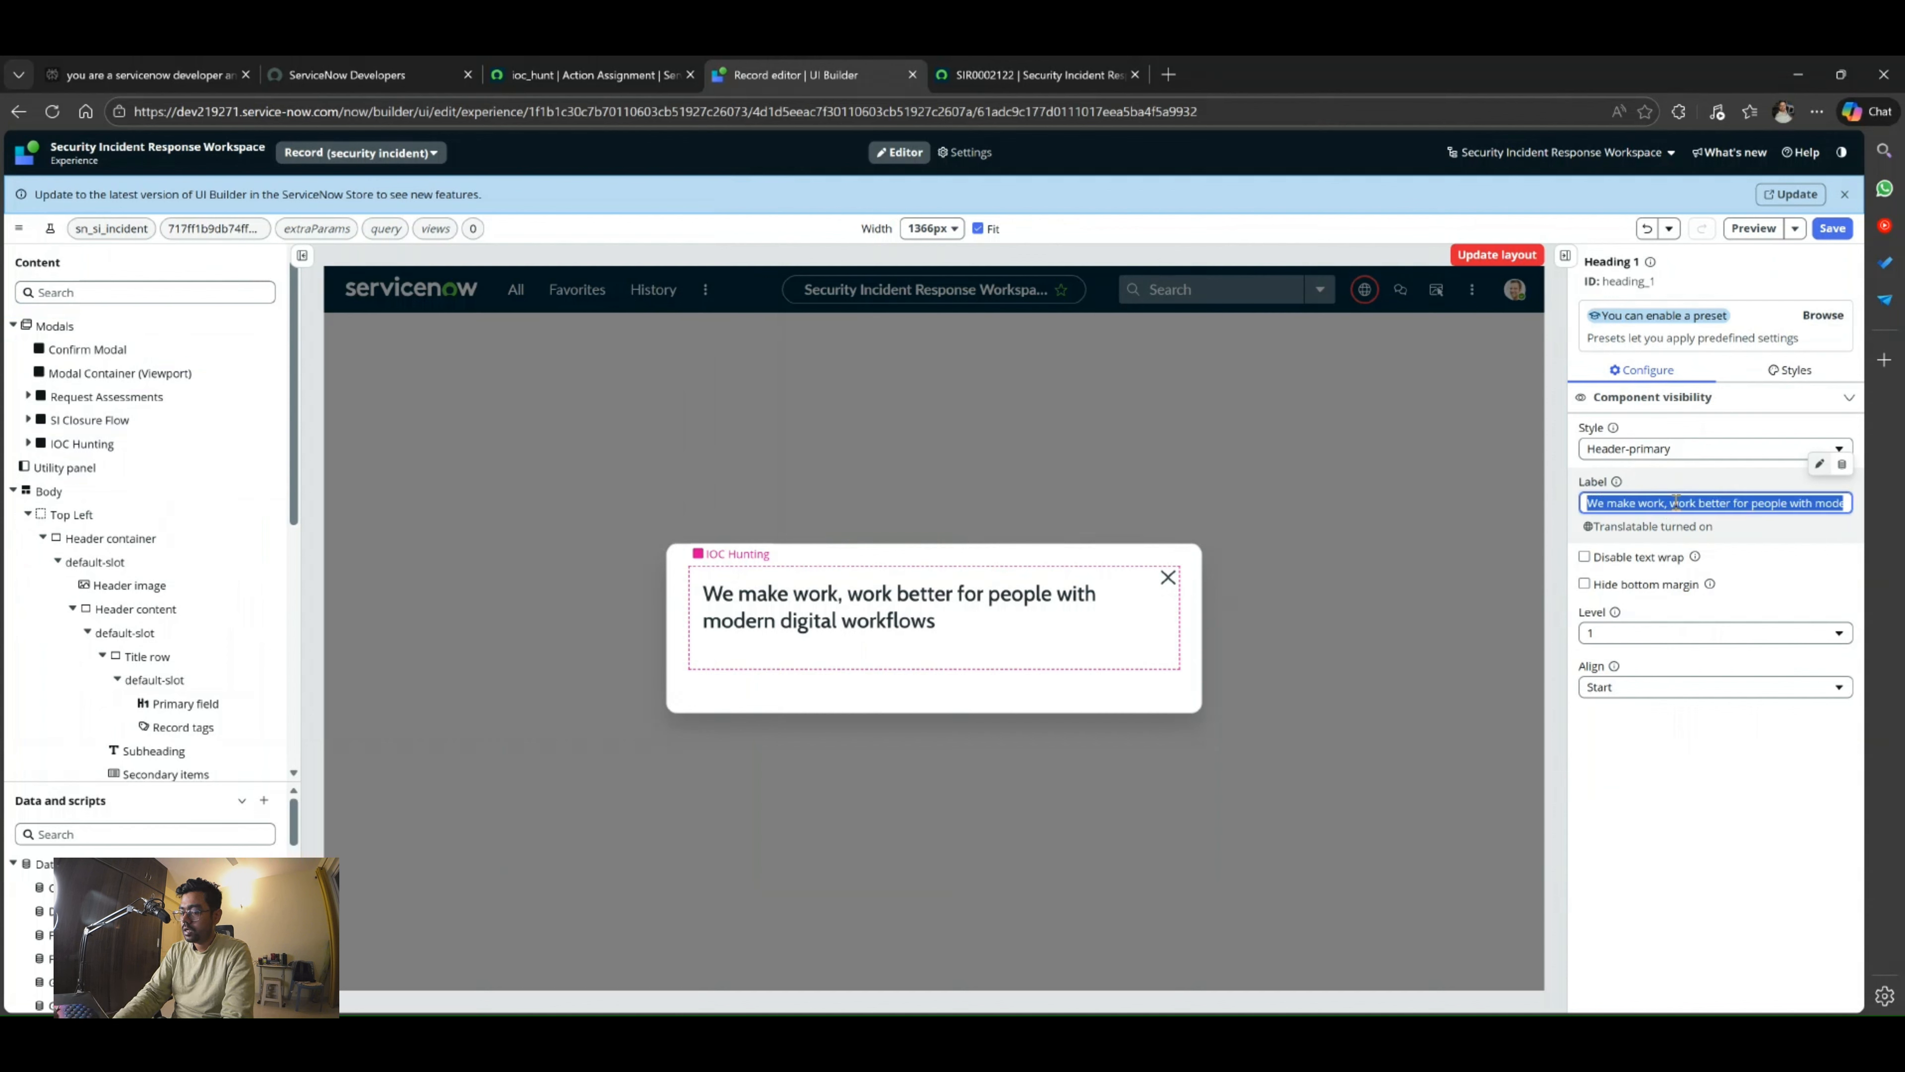
pyautogui.write('IOC Hun')
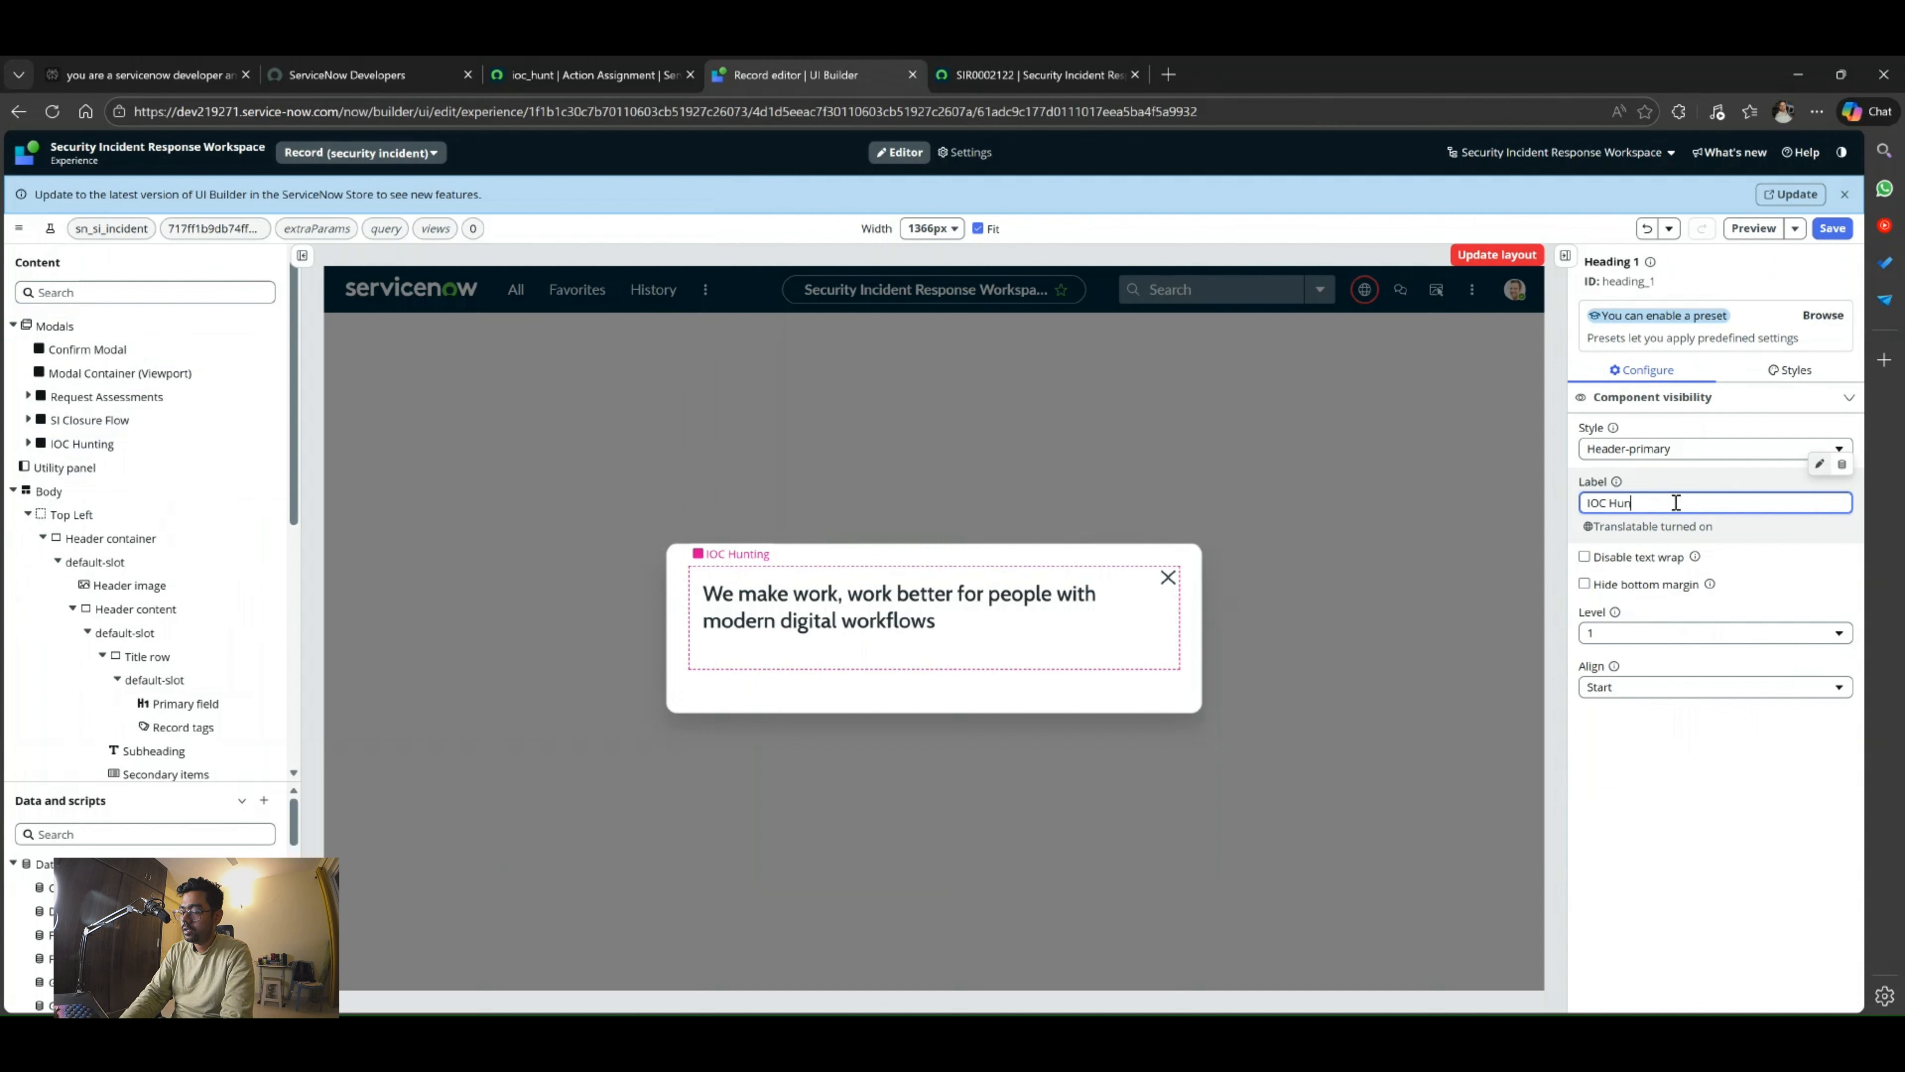
pyautogui.write('ting Selection')
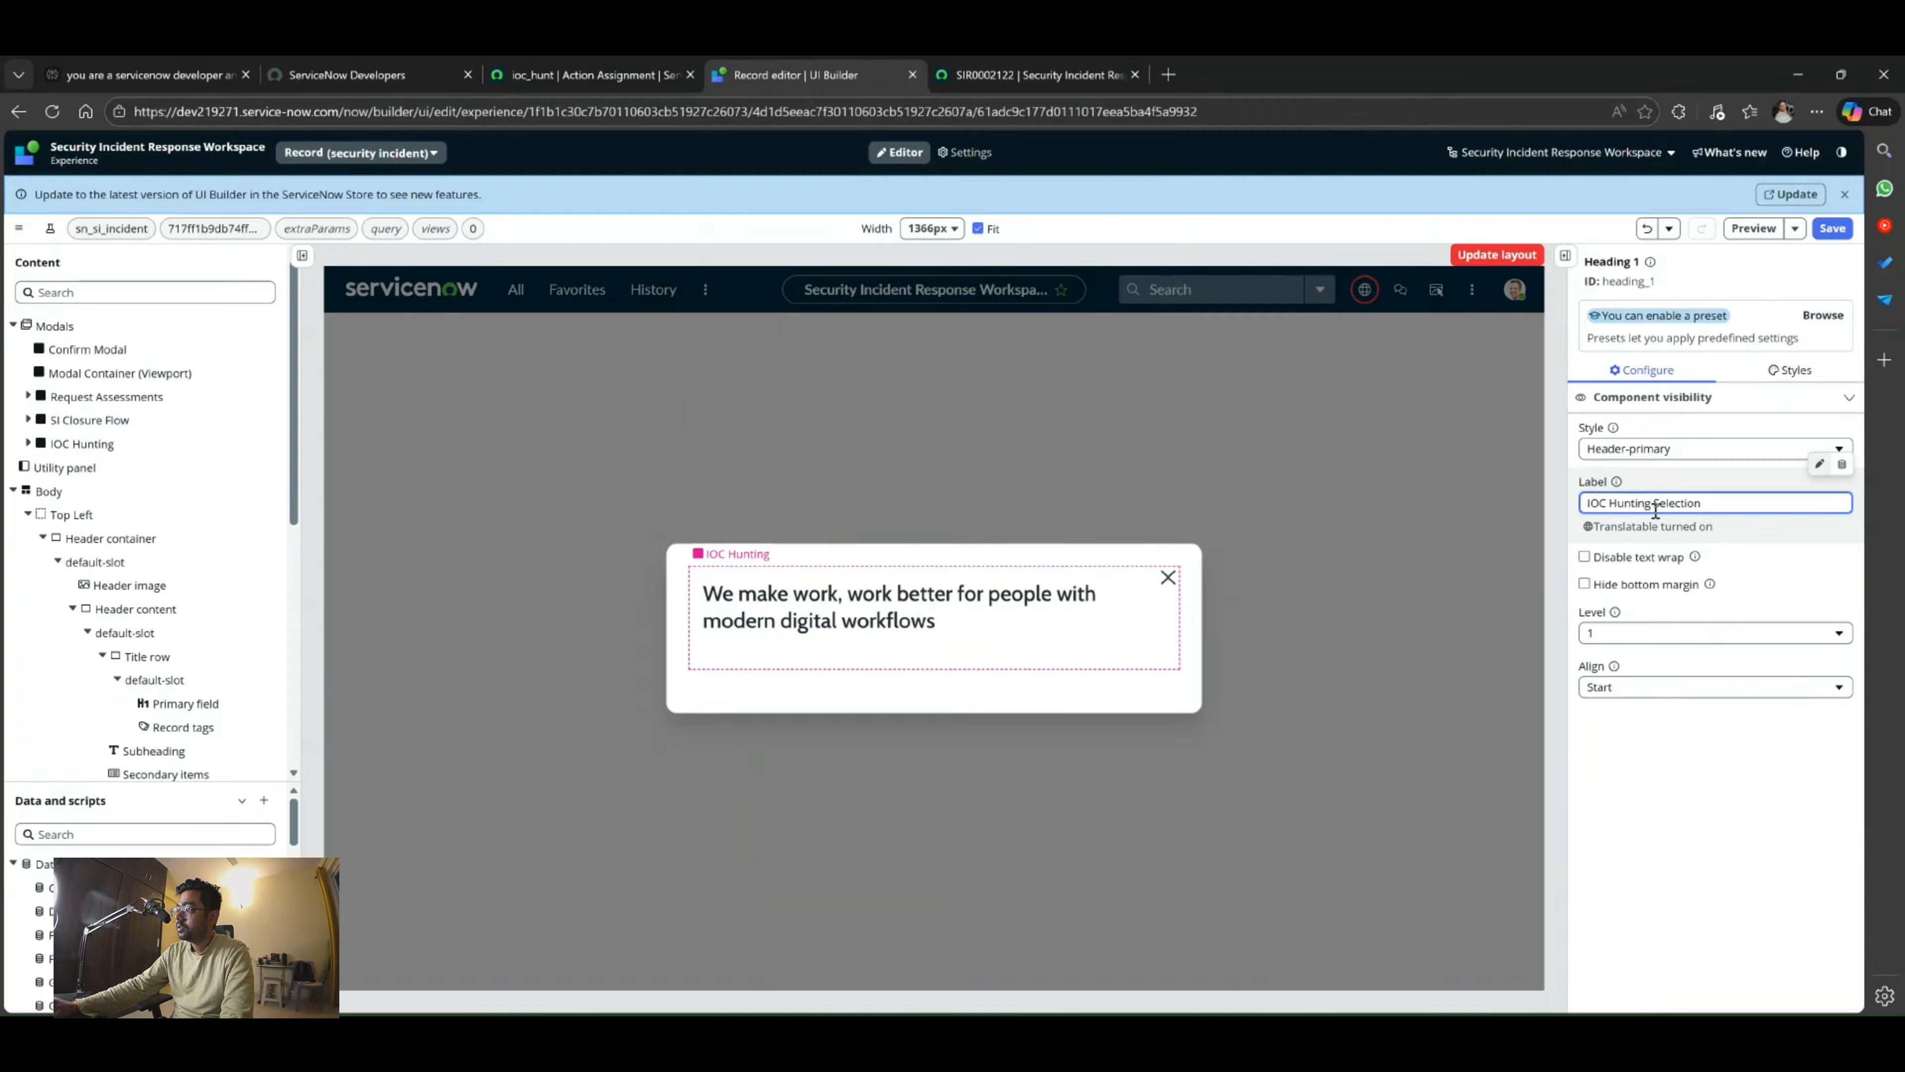
pyautogui.click(1654, 797)
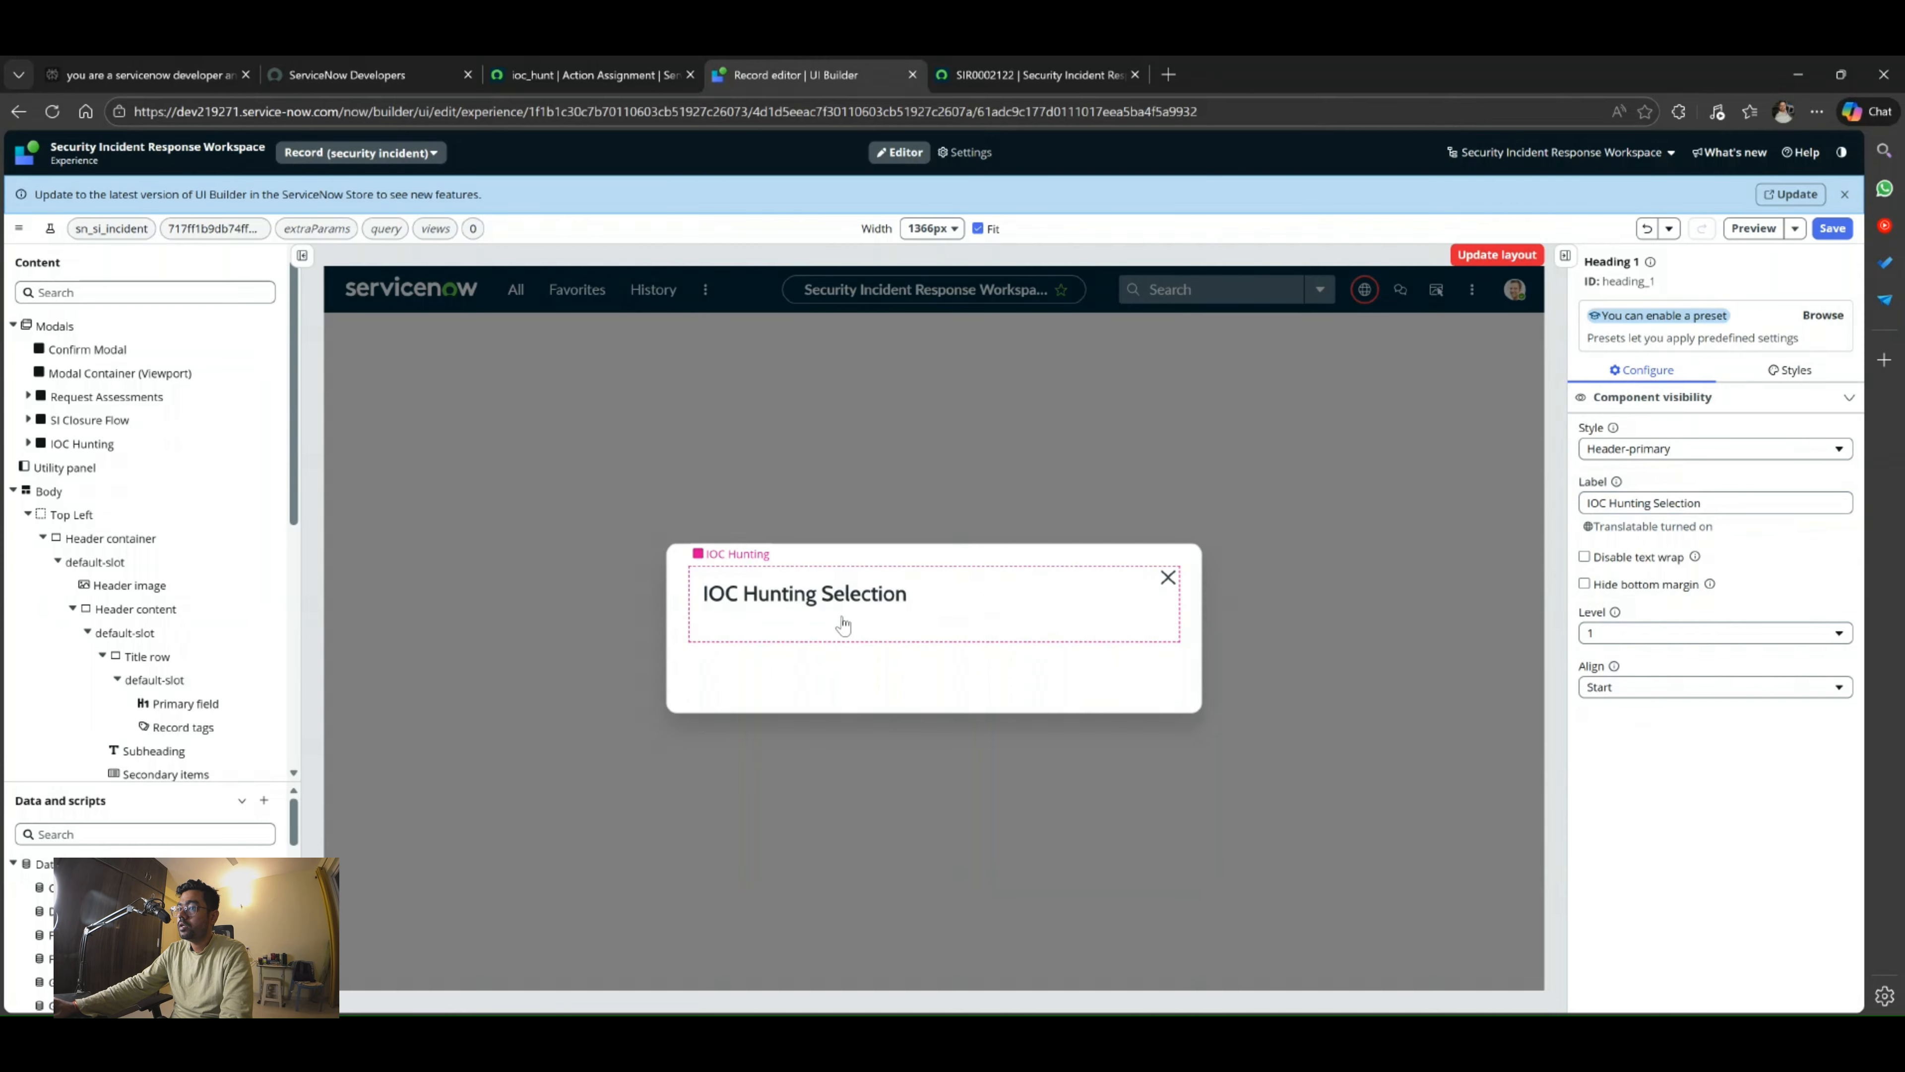
pyautogui.click(840, 626)
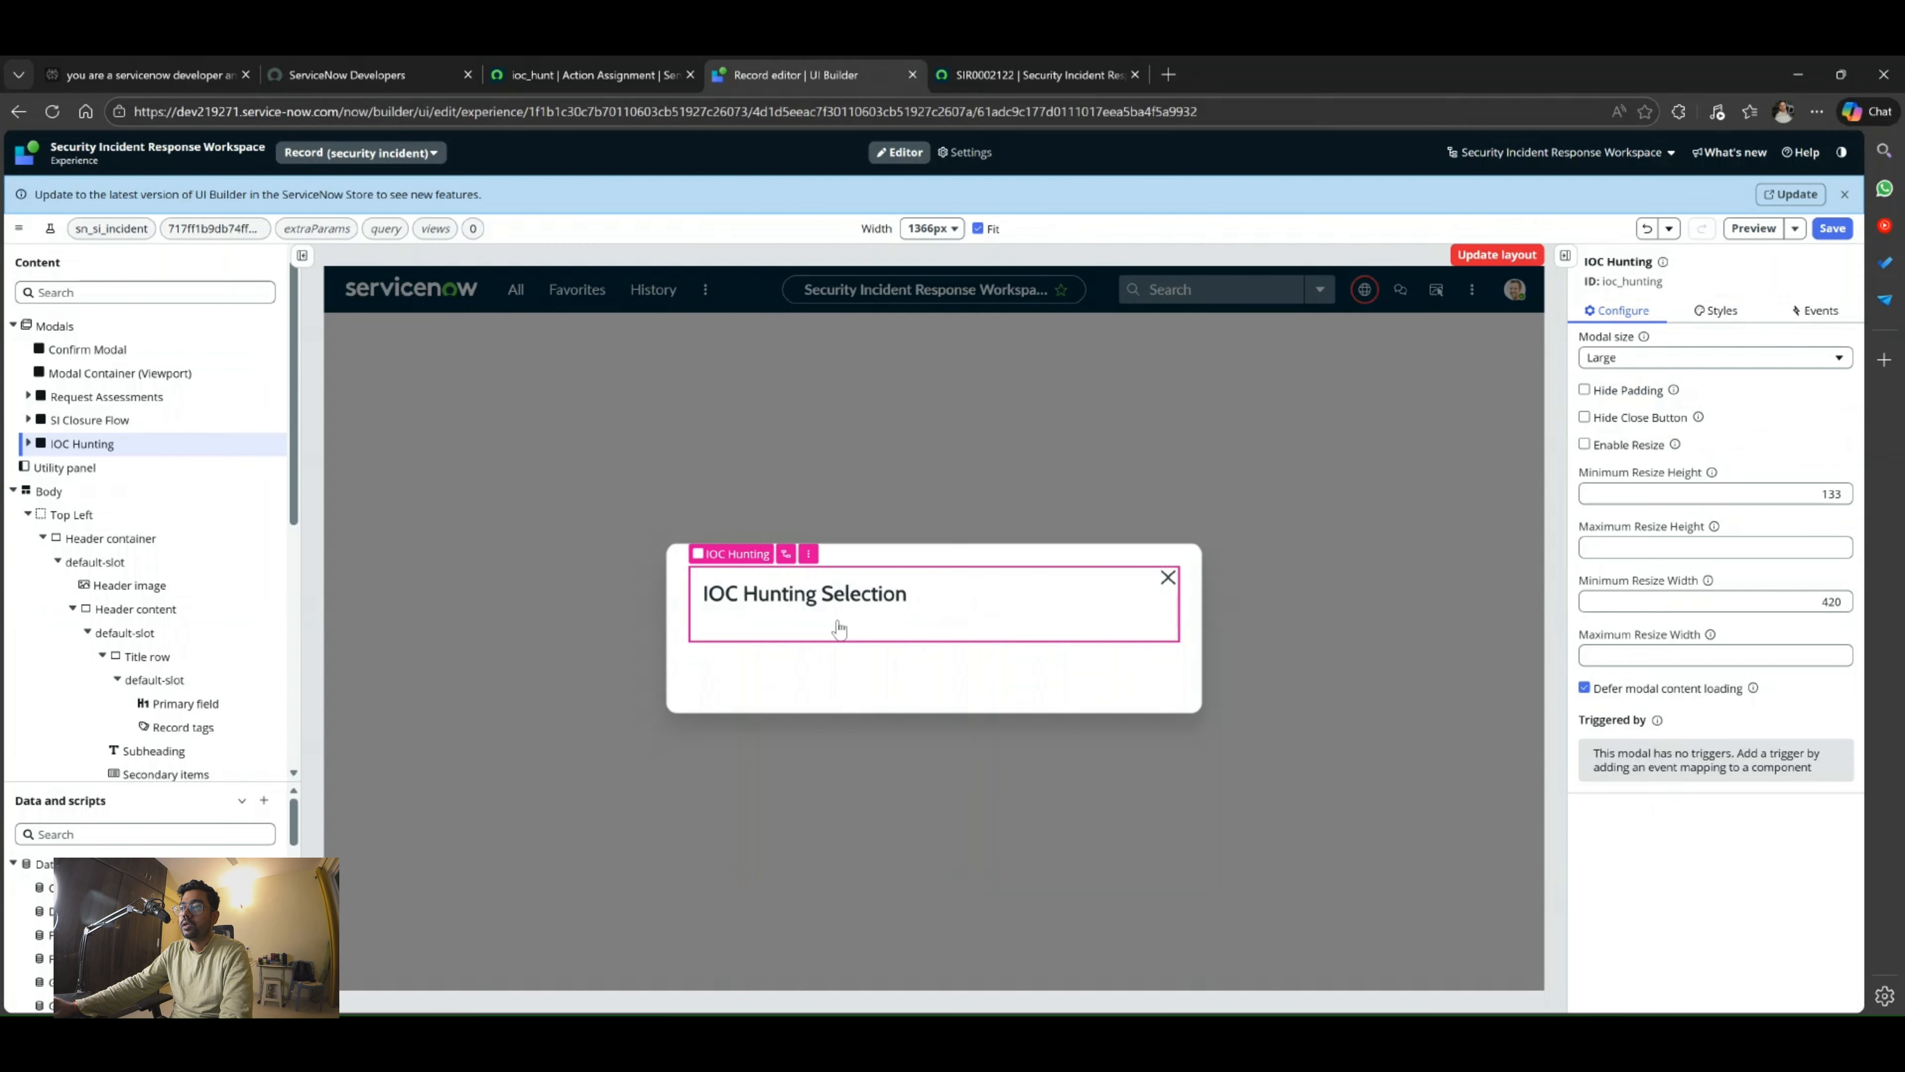
# Add a Record List component after Heading 1 in the default slot of the IOC Hunting modal.
pyautogui.click(28, 444)
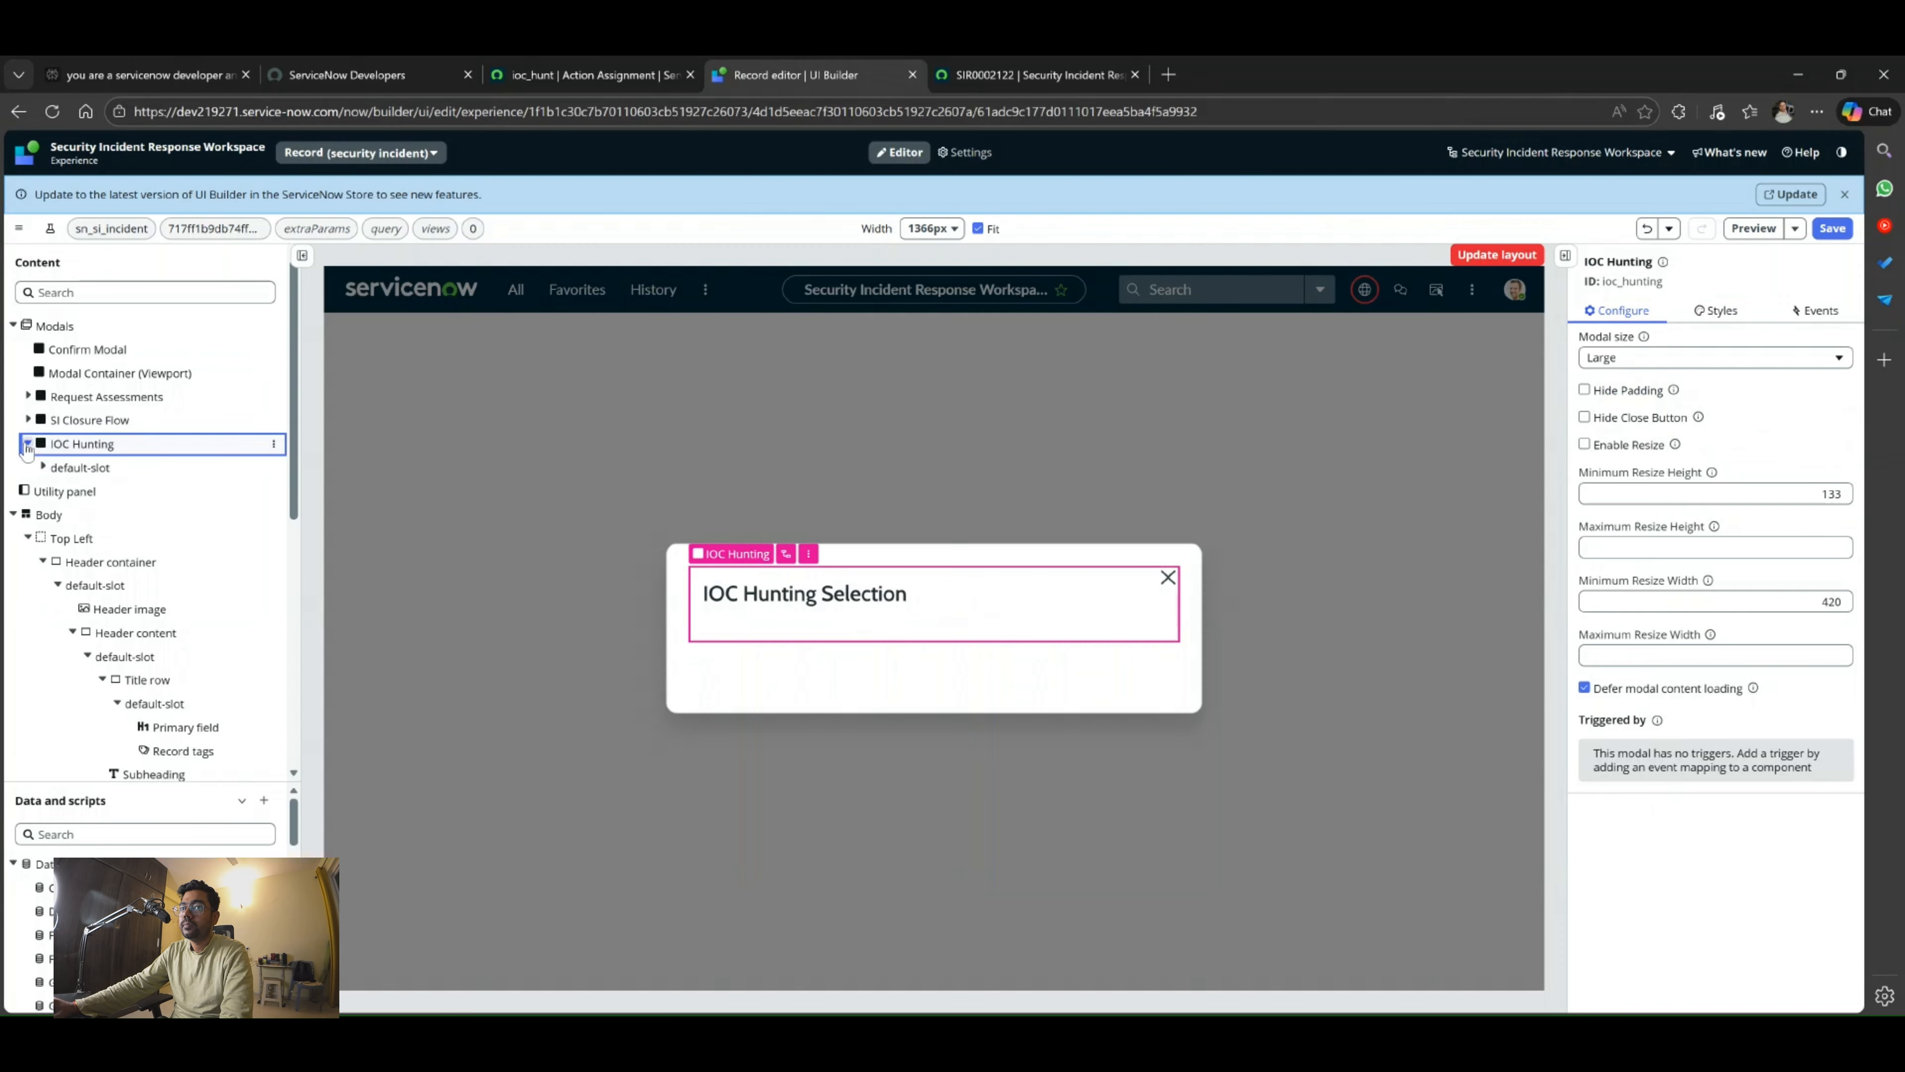
pyautogui.click(94, 473)
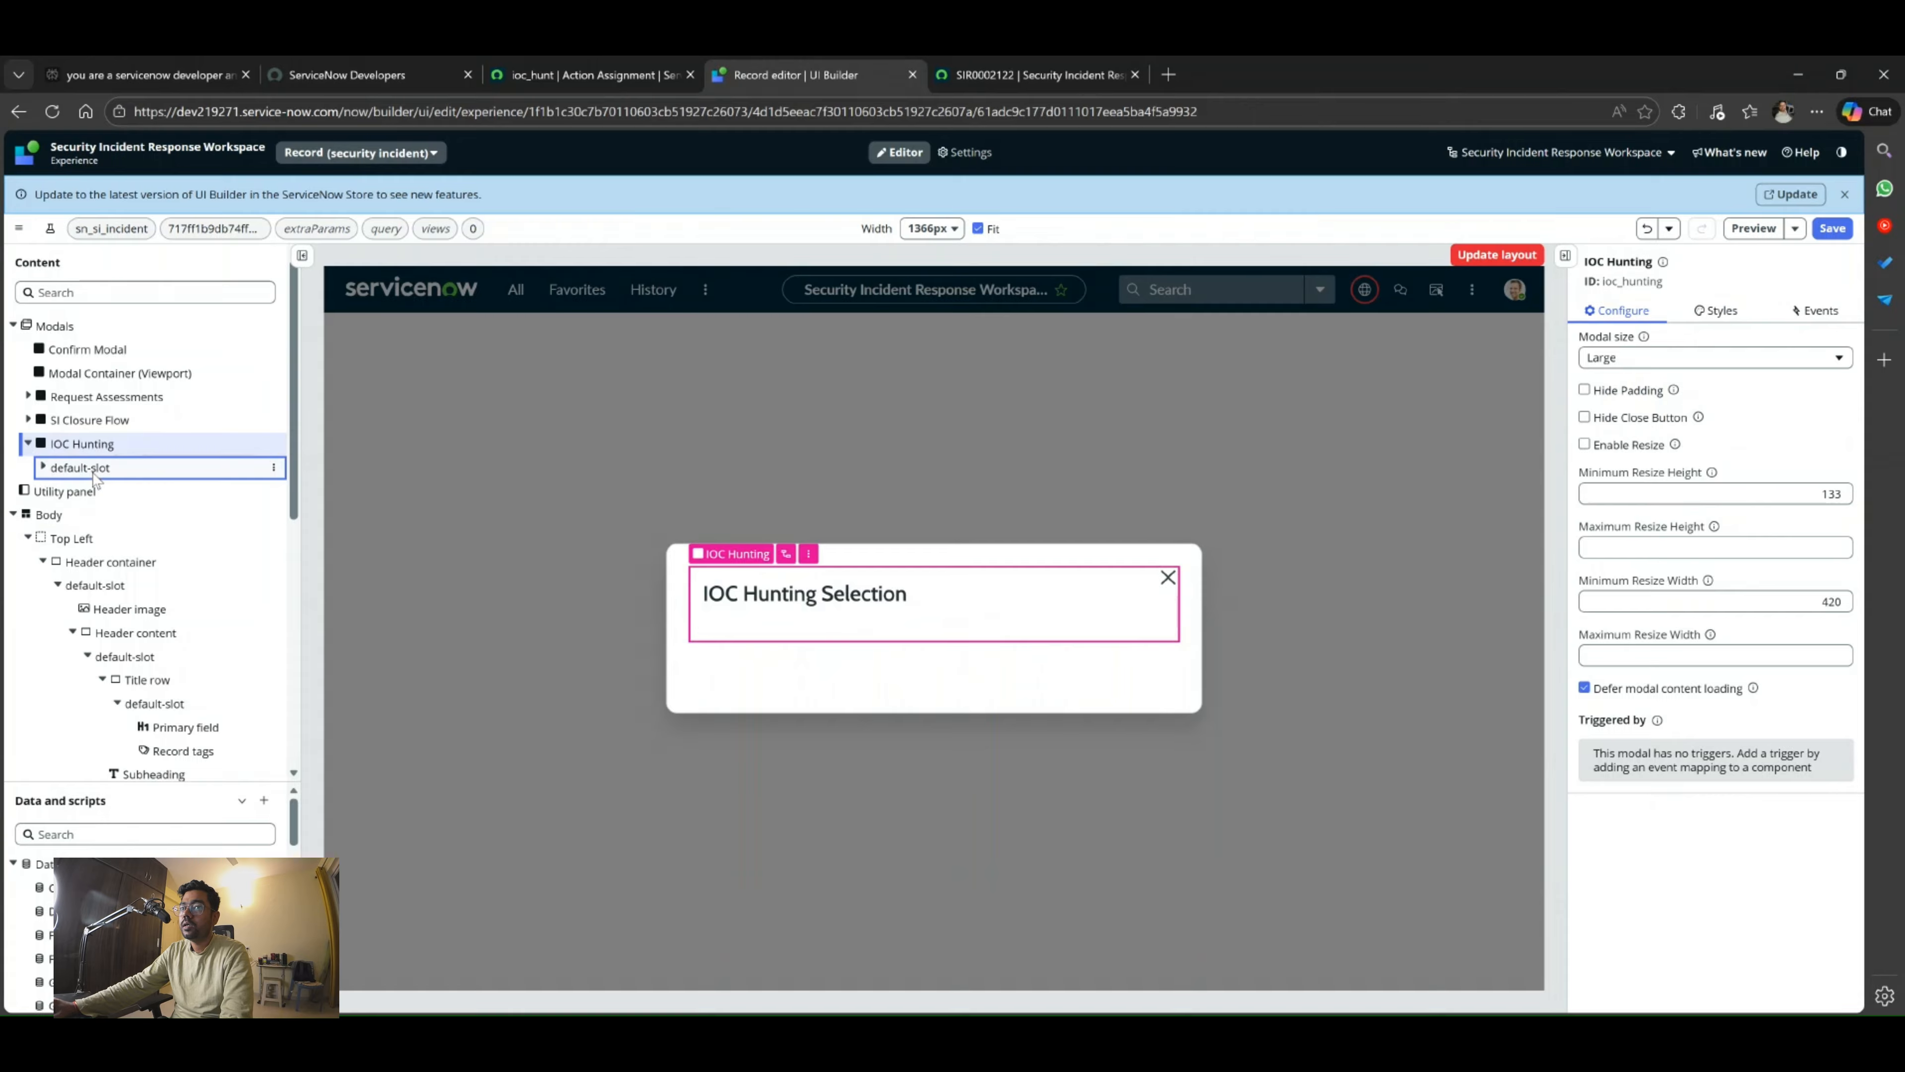
pyautogui.click(42, 467)
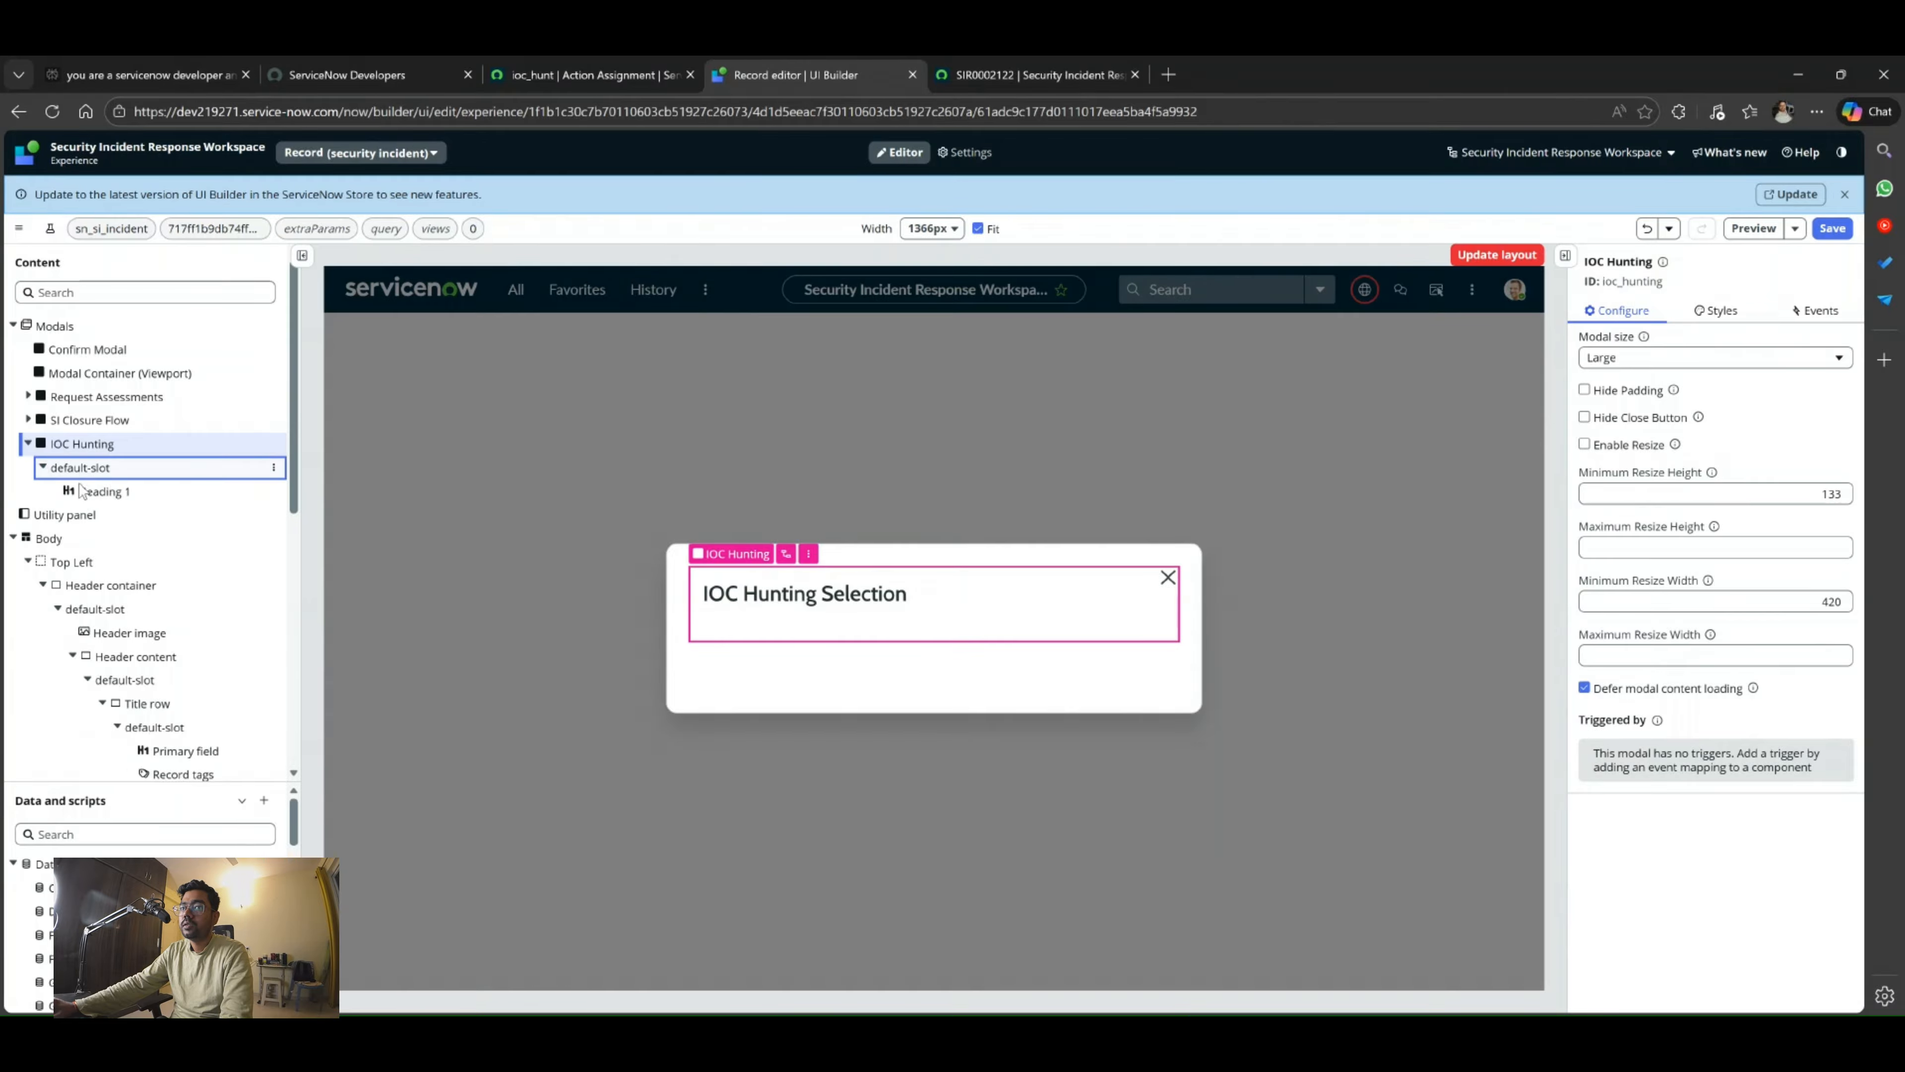
pyautogui.click(94, 493)
pyautogui.click(272, 492)
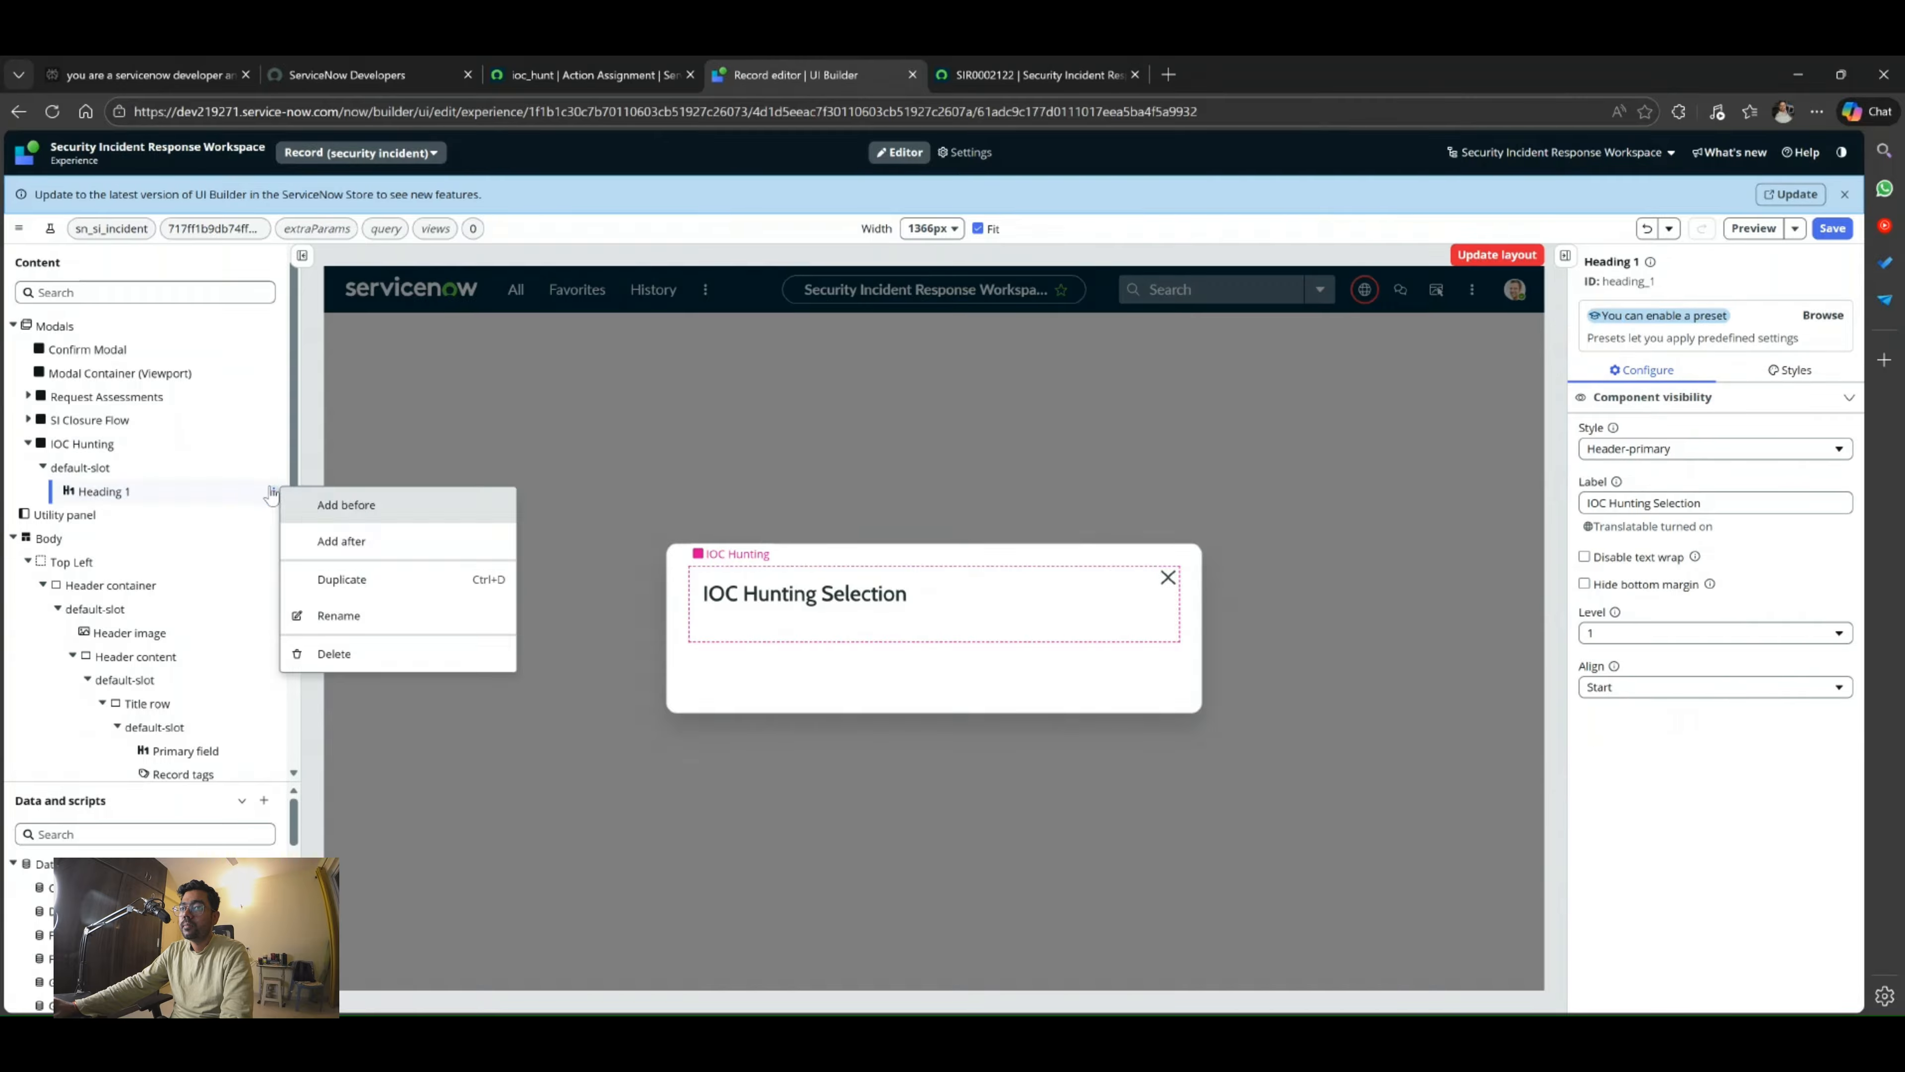
pyautogui.click(369, 542)
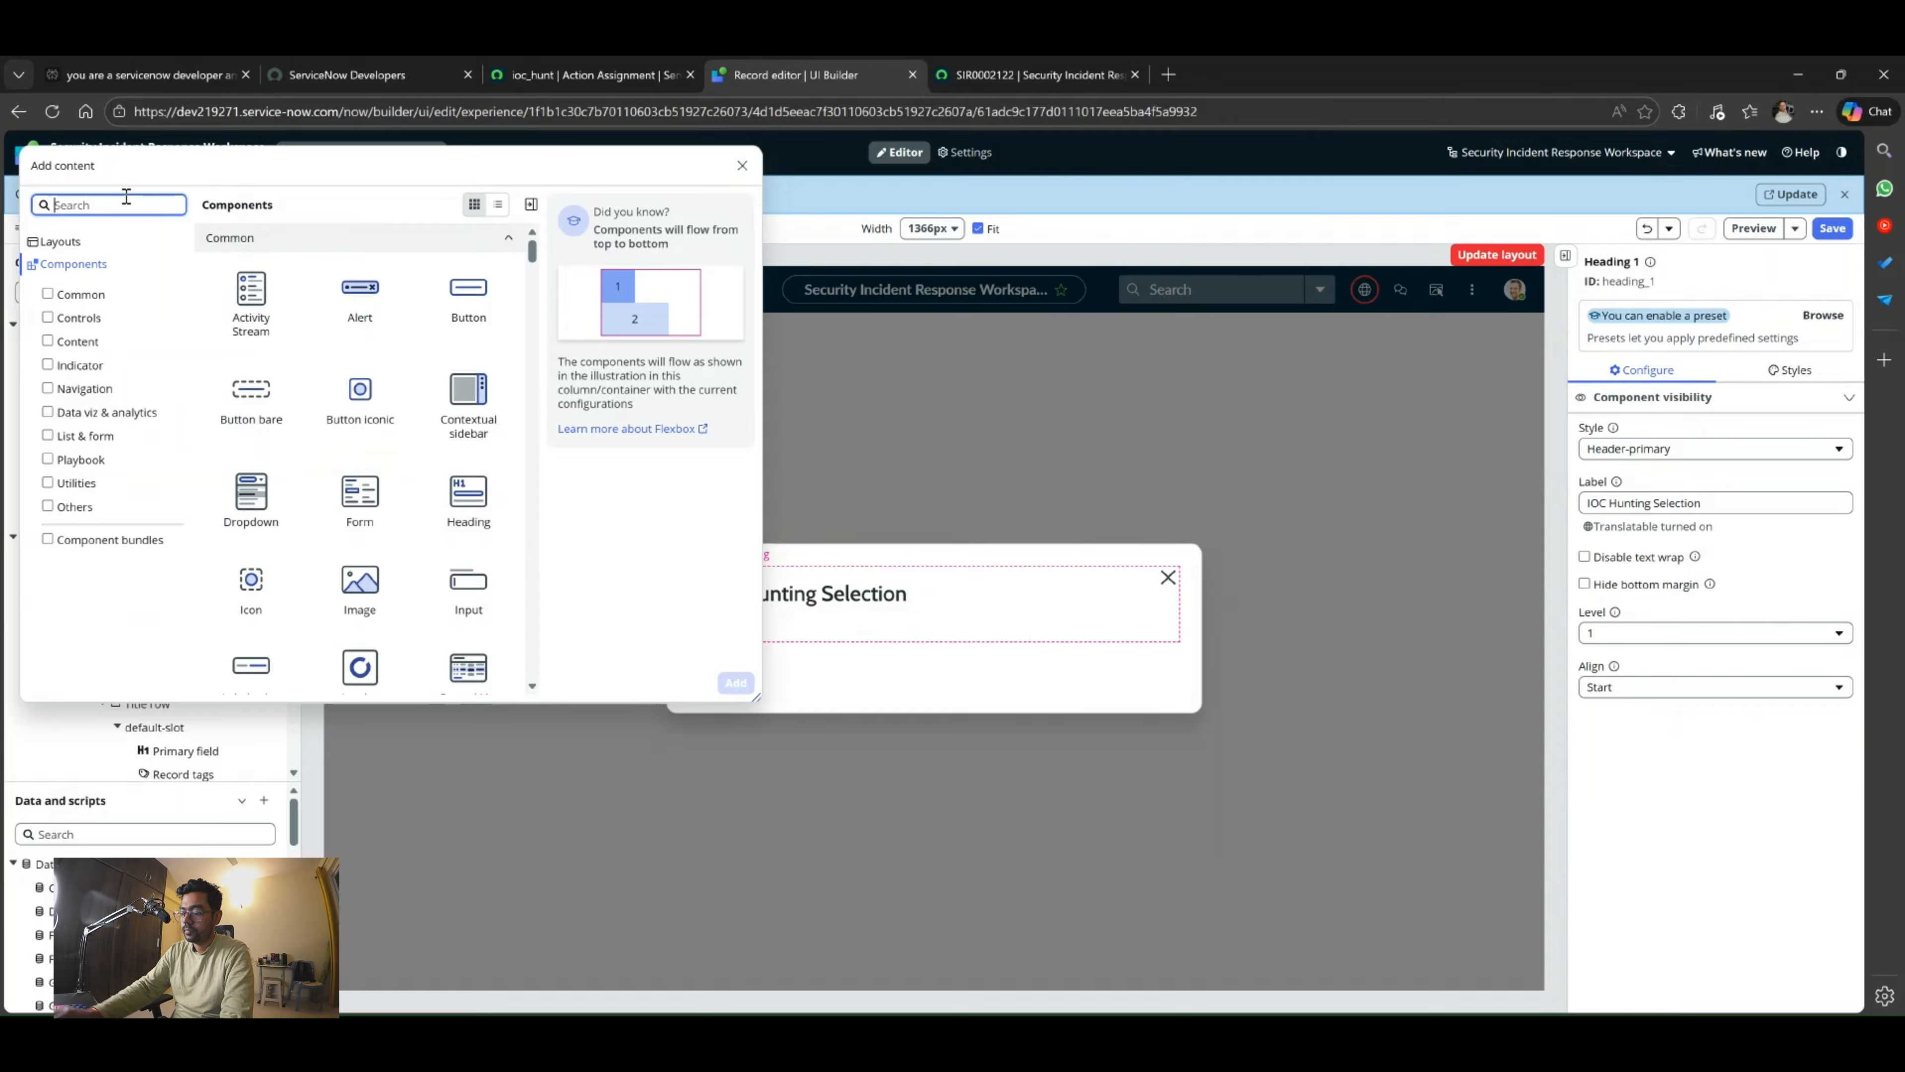
pyautogui.write('list')
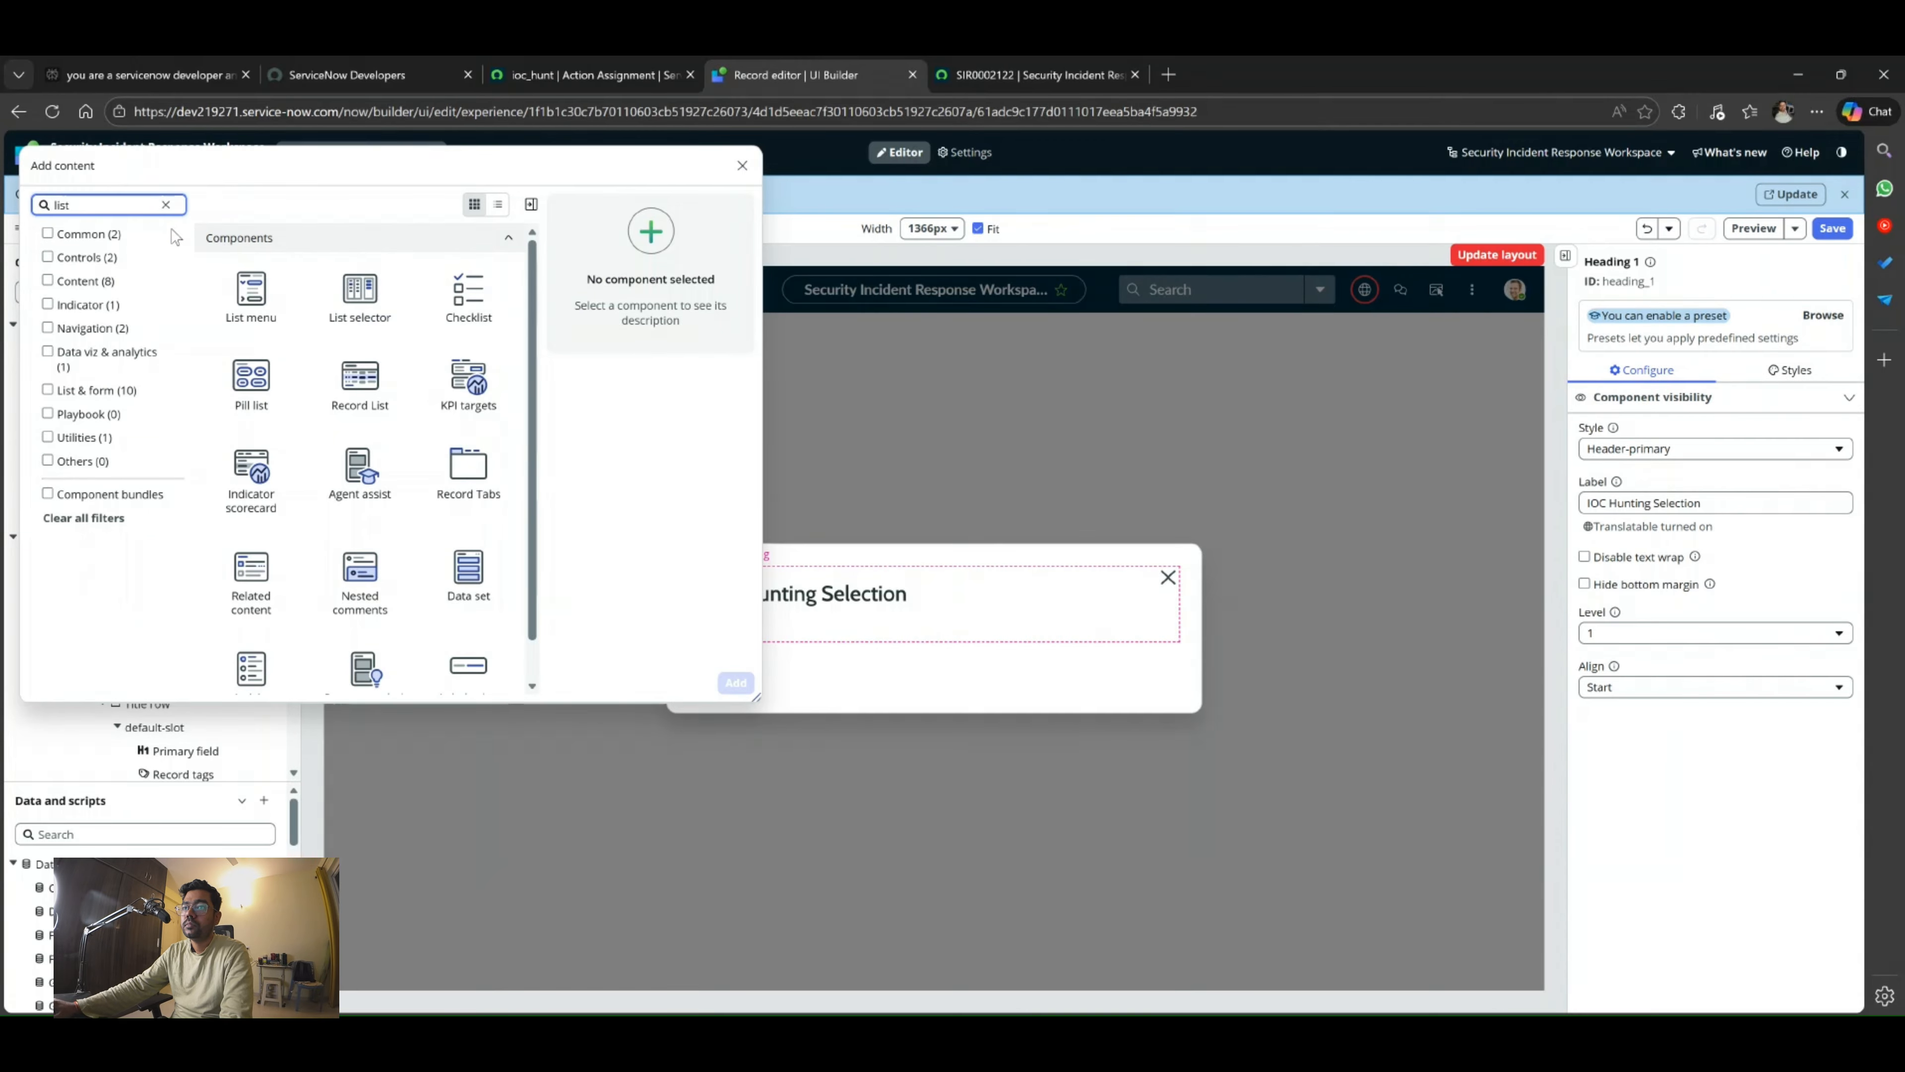
pyautogui.scroll(-1, 330, 525)
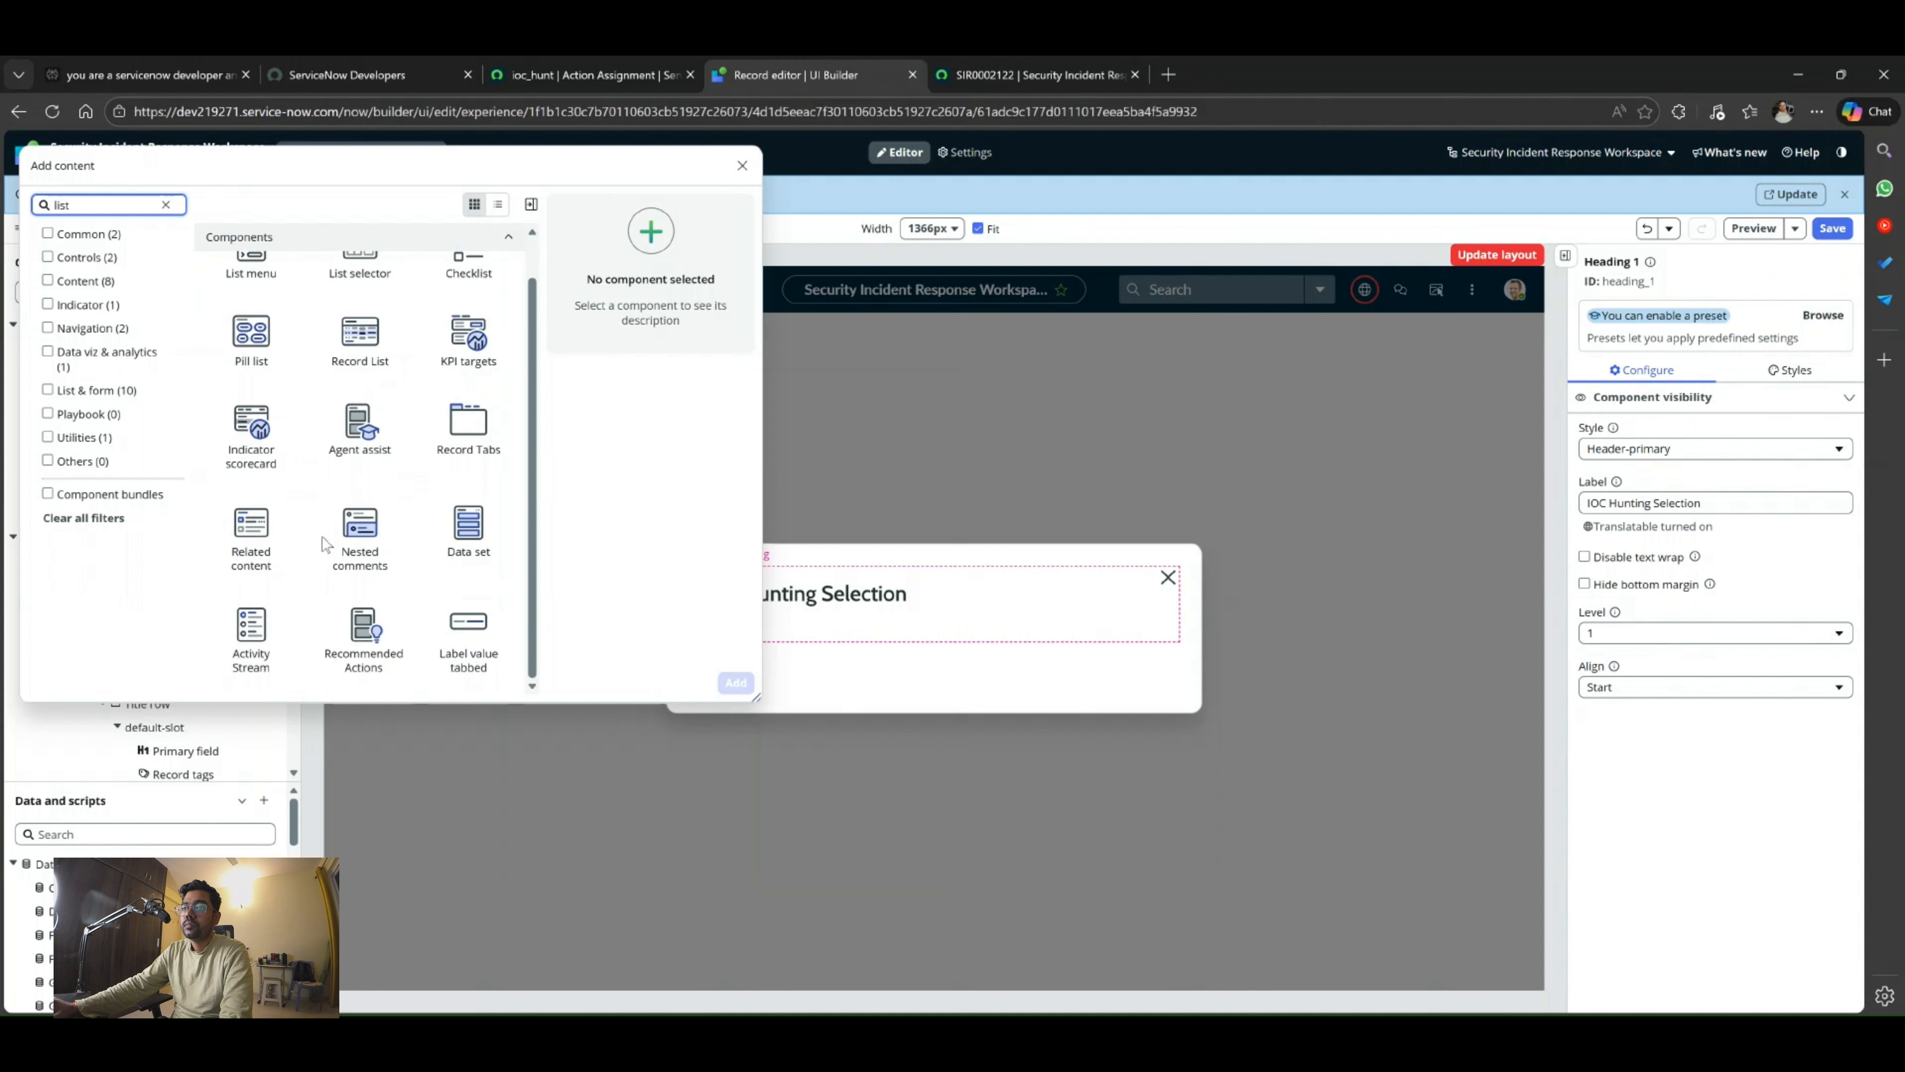
pyautogui.scroll(1, 322, 543)
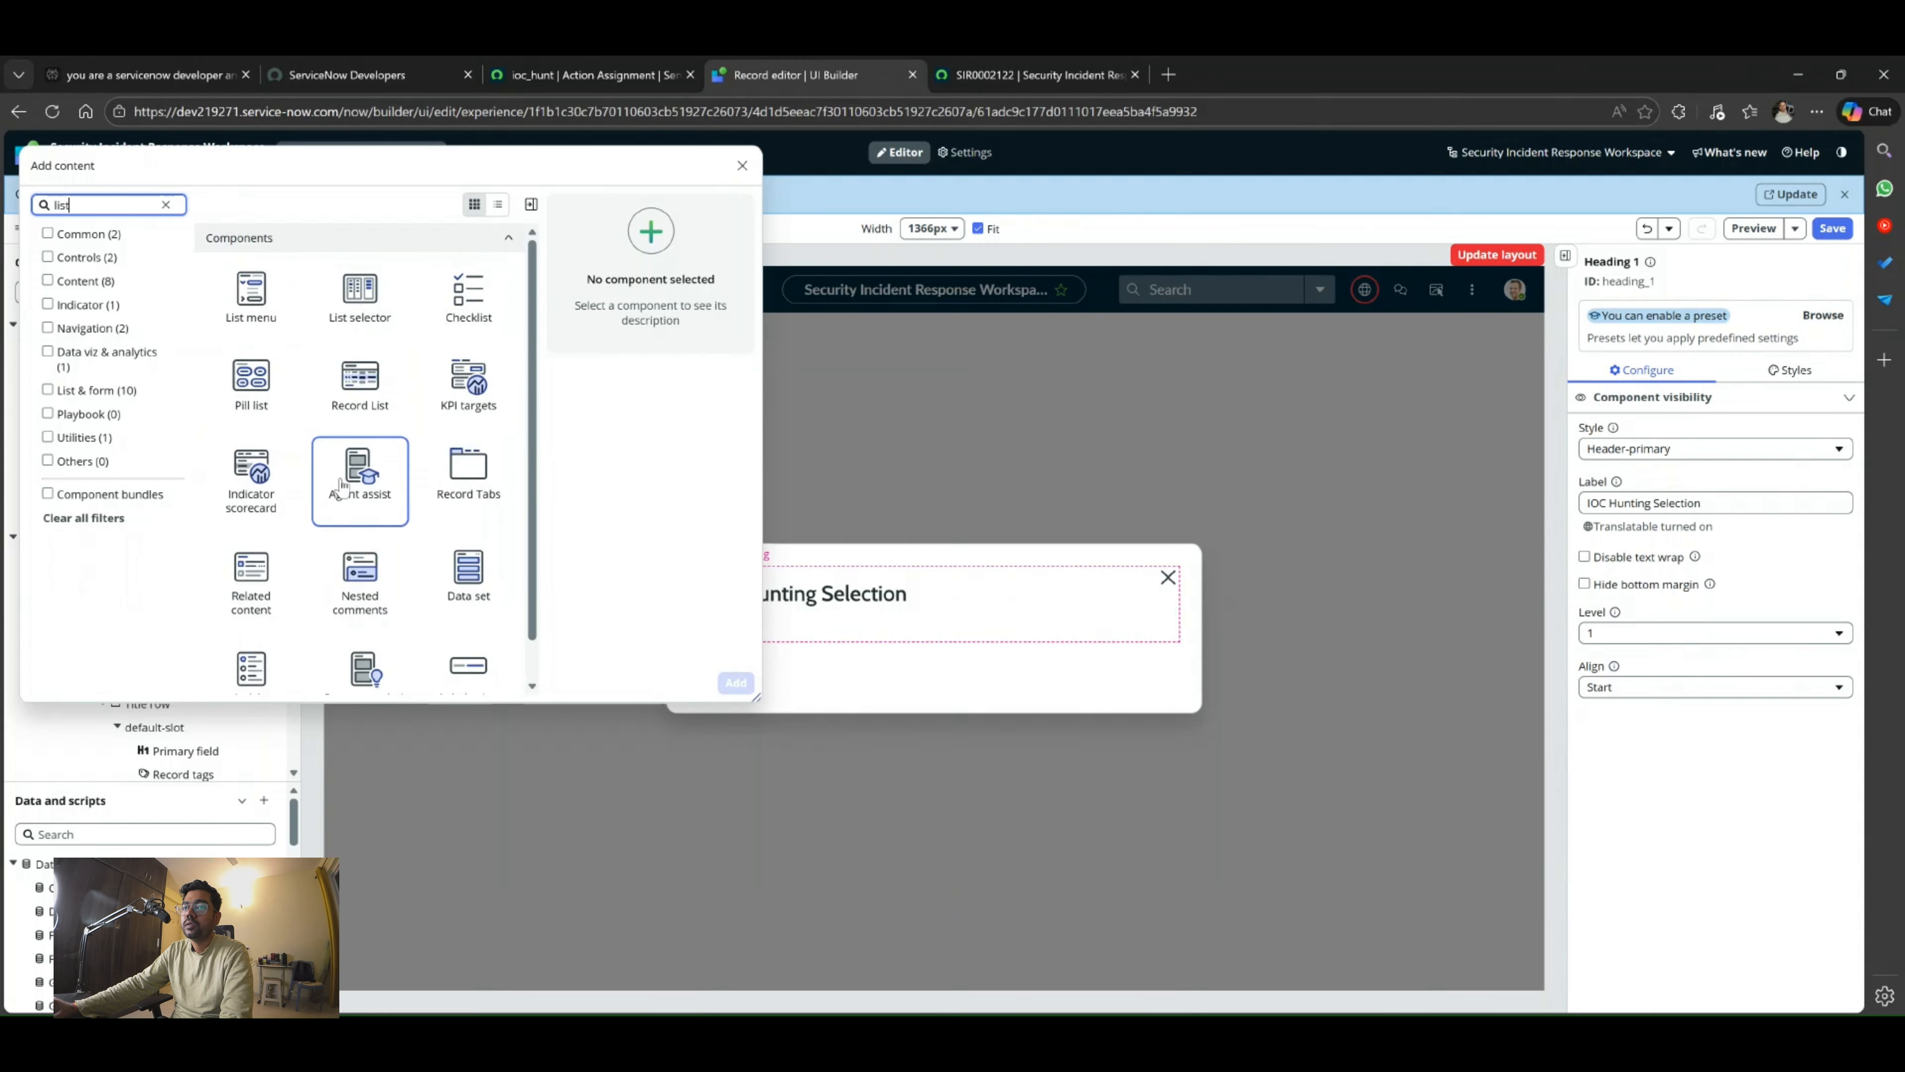
pyautogui.scroll(-1, 342, 488)
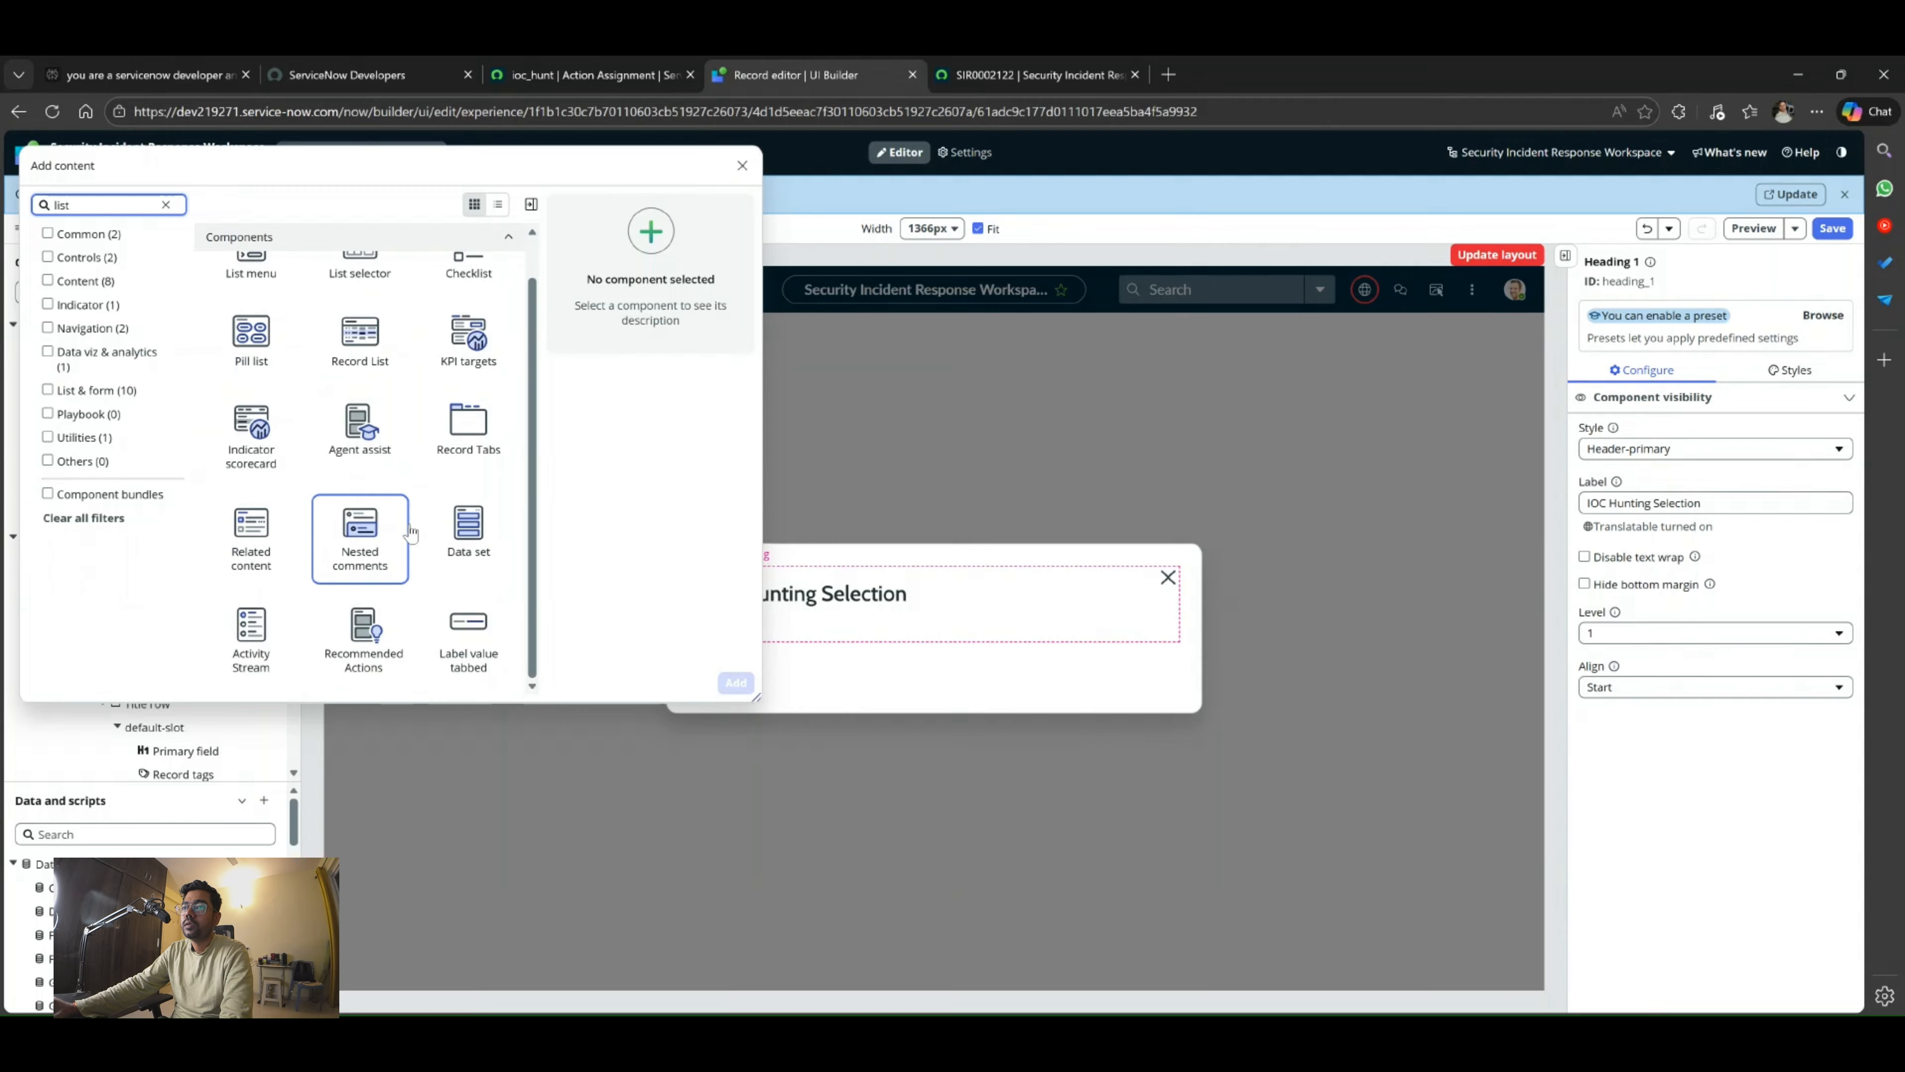
pyautogui.scroll(1, 409, 532)
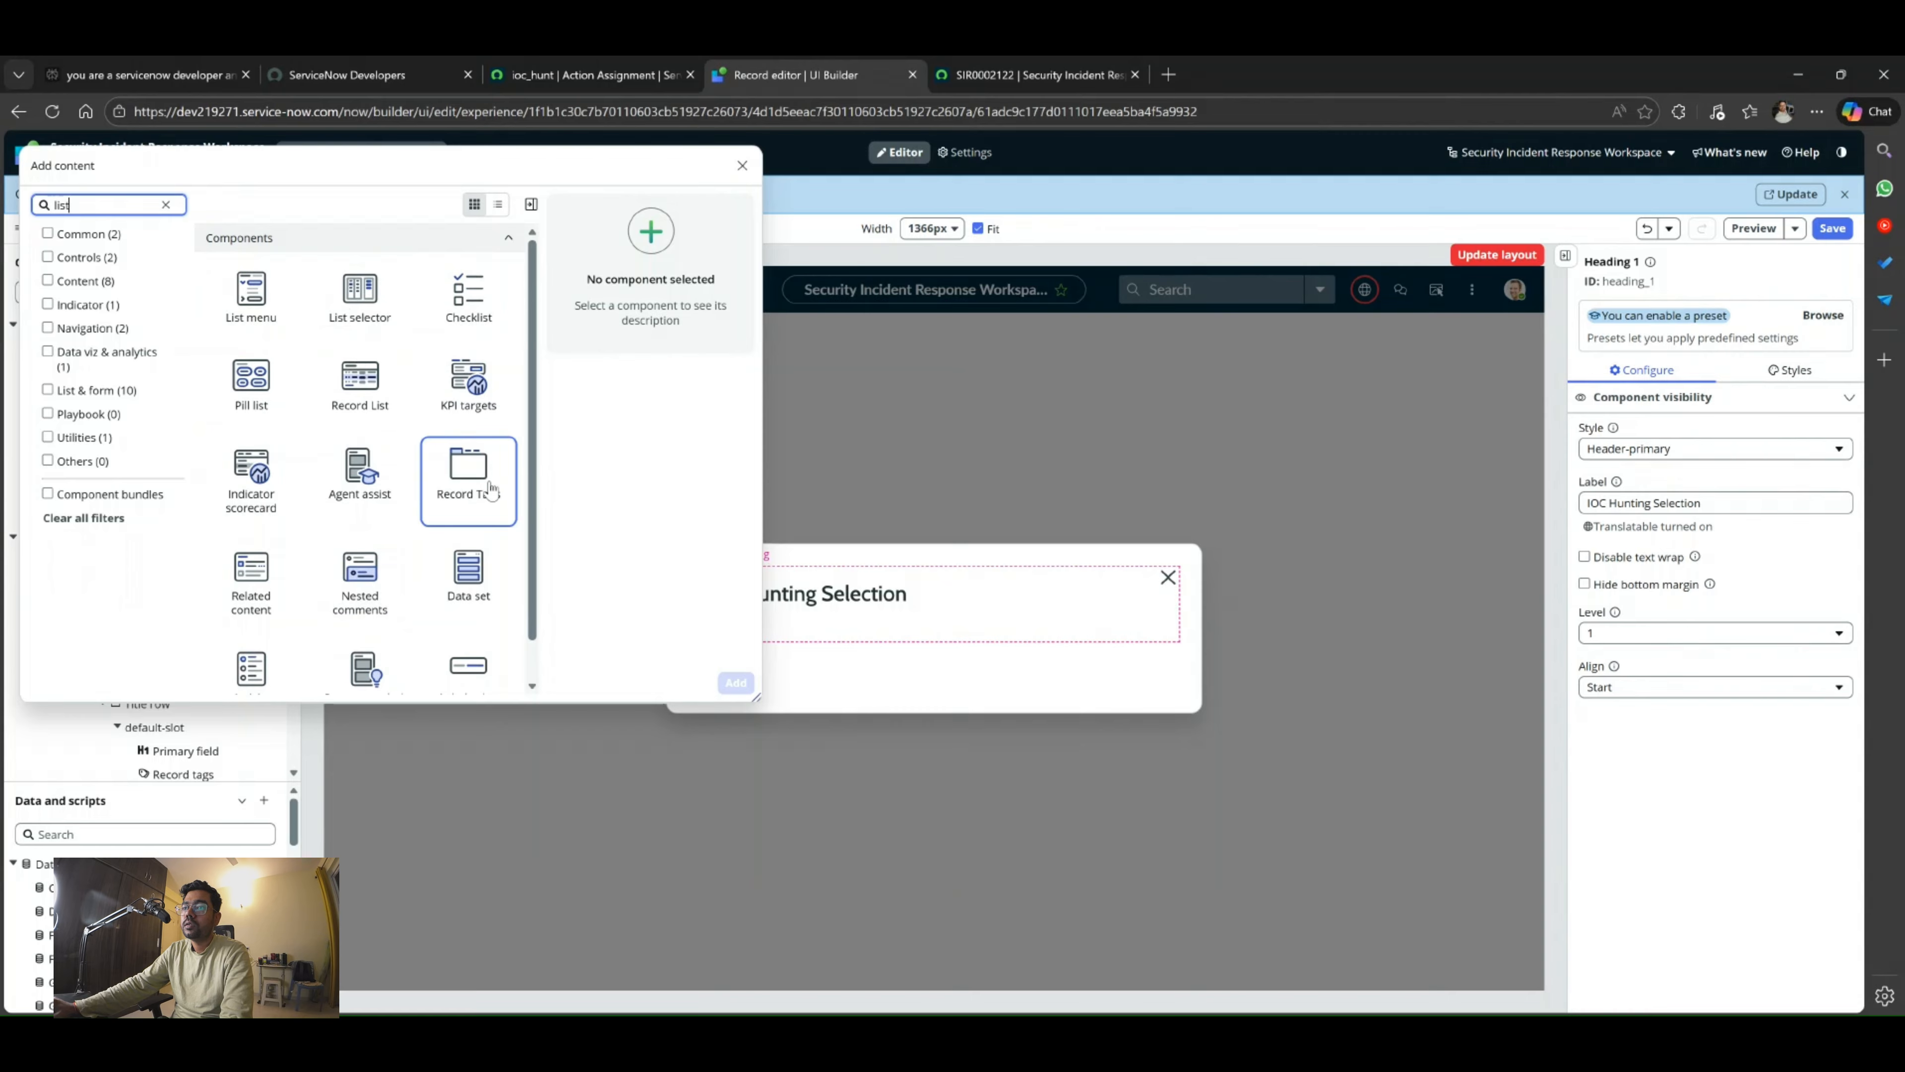
pyautogui.scroll(-1, 360, 587)
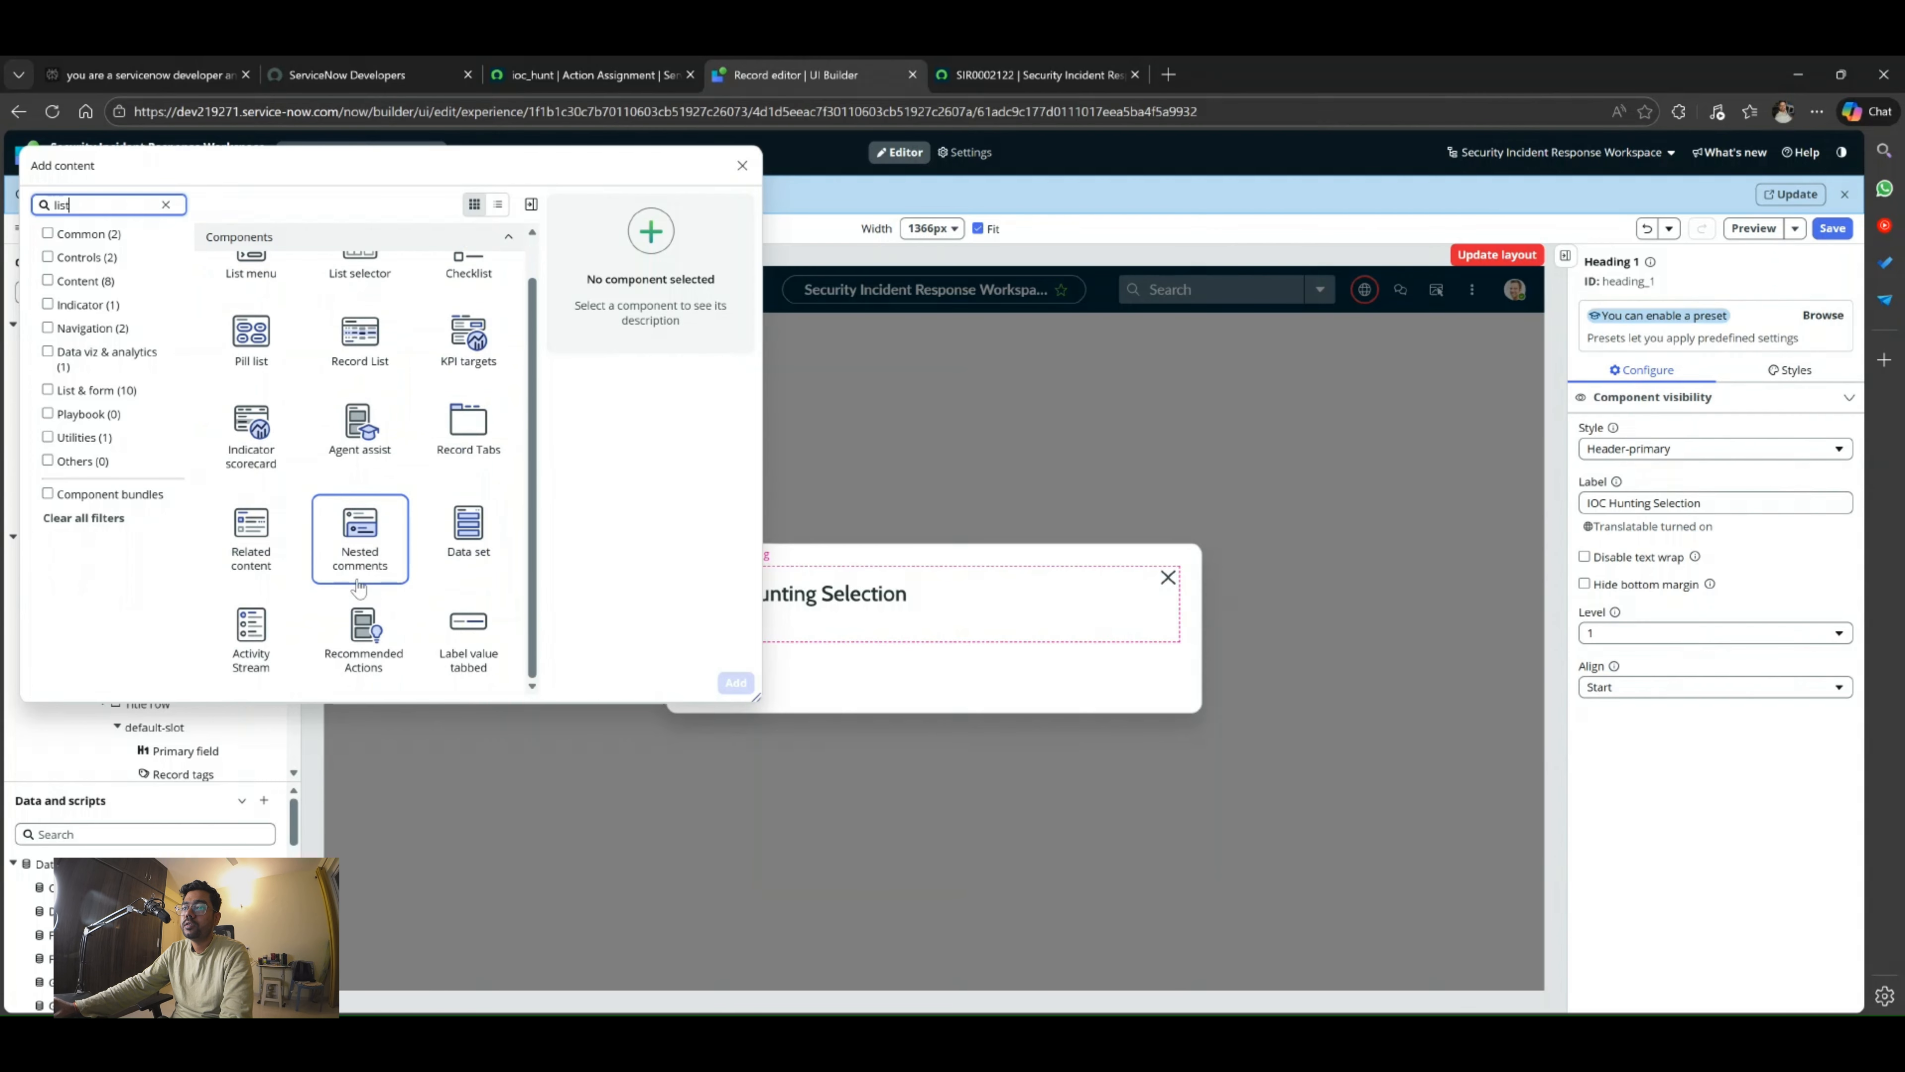
pyautogui.scroll(1, 388, 571)
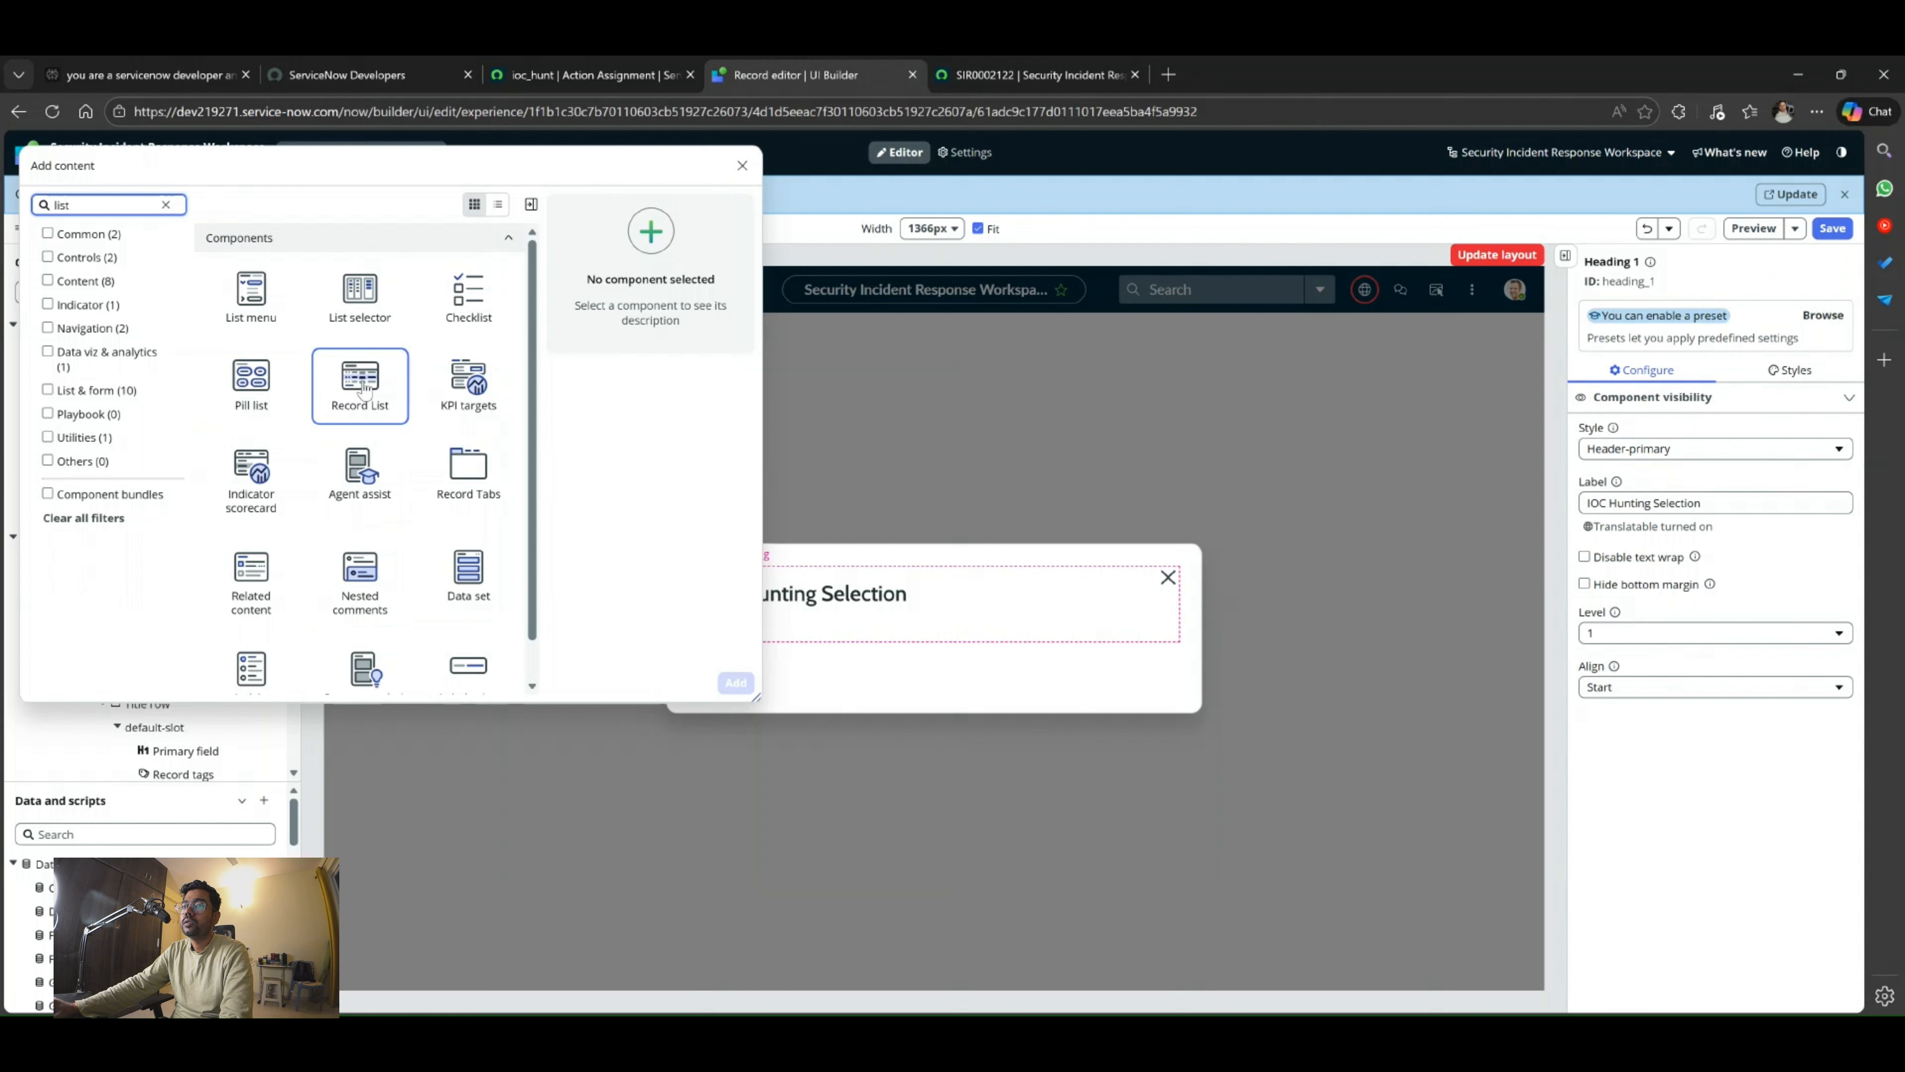
pyautogui.click(365, 388)
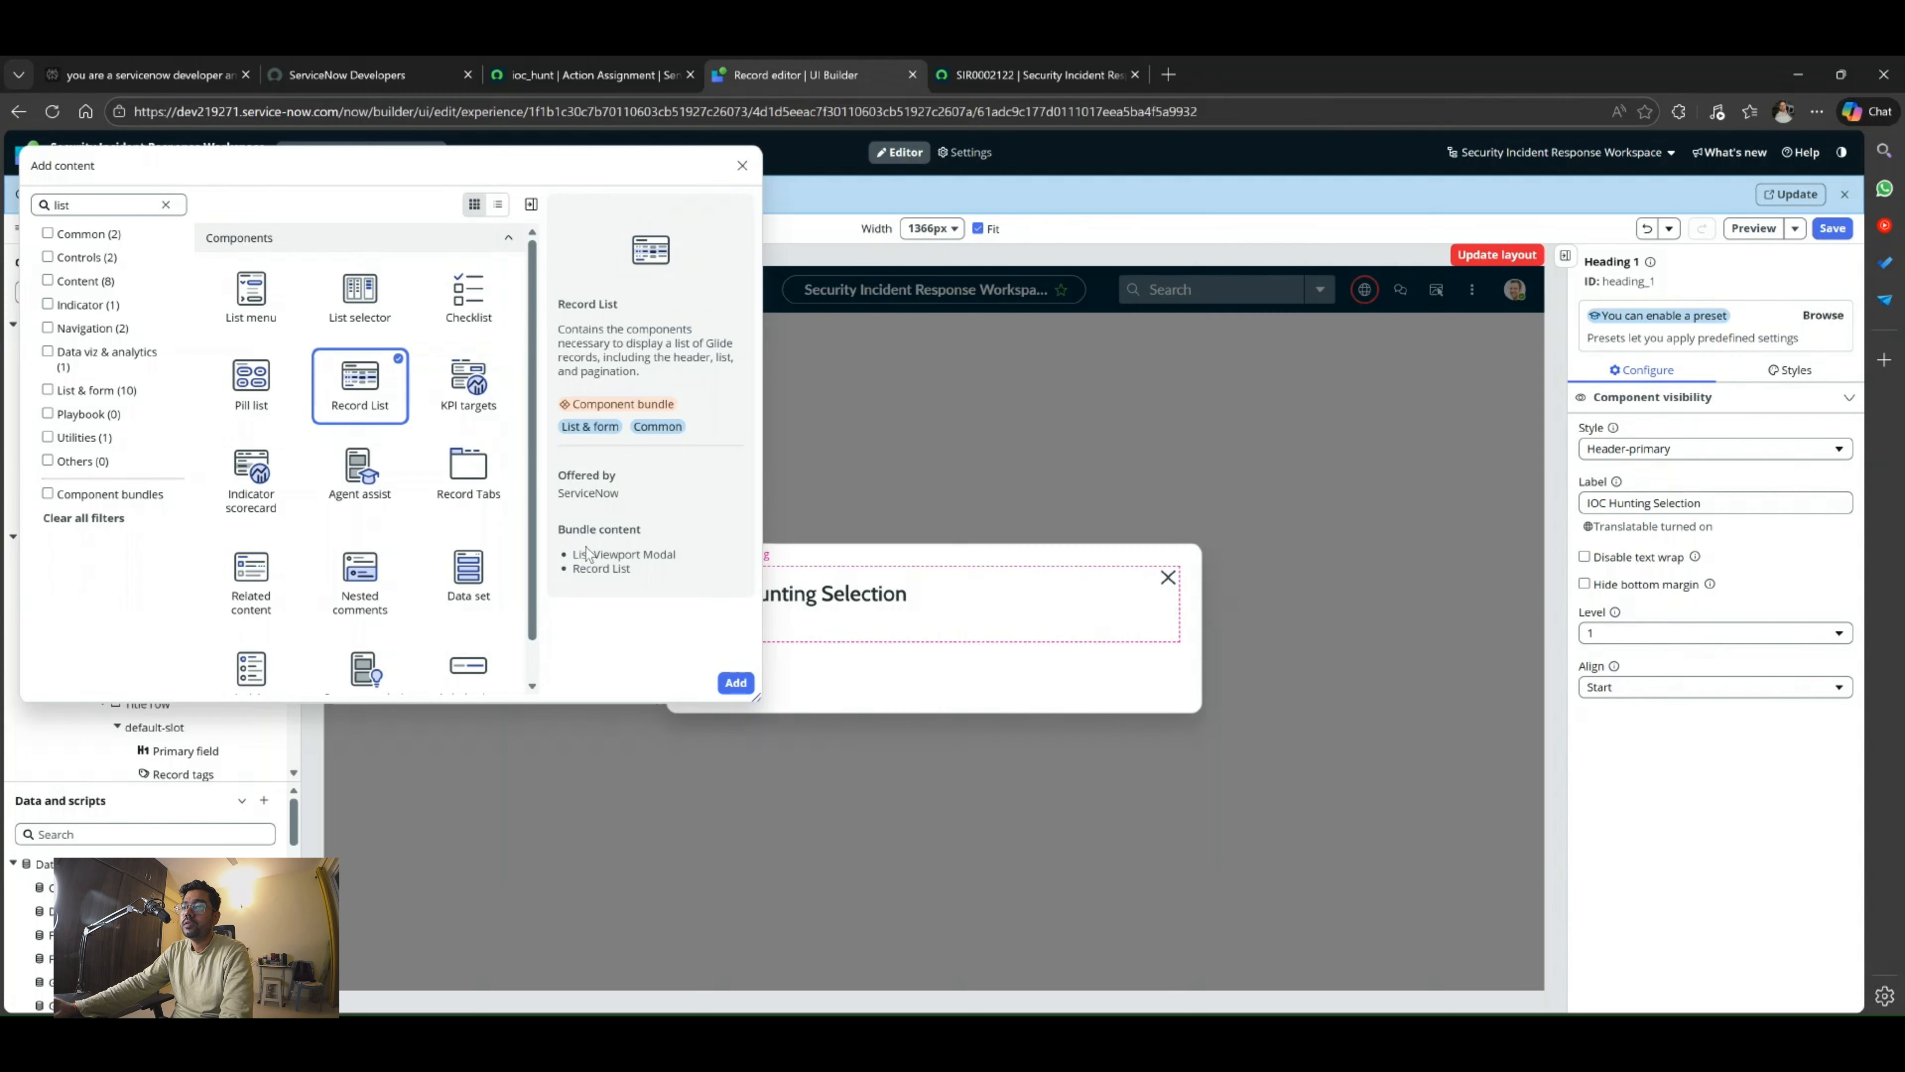
pyautogui.scroll(-1, 455, 606)
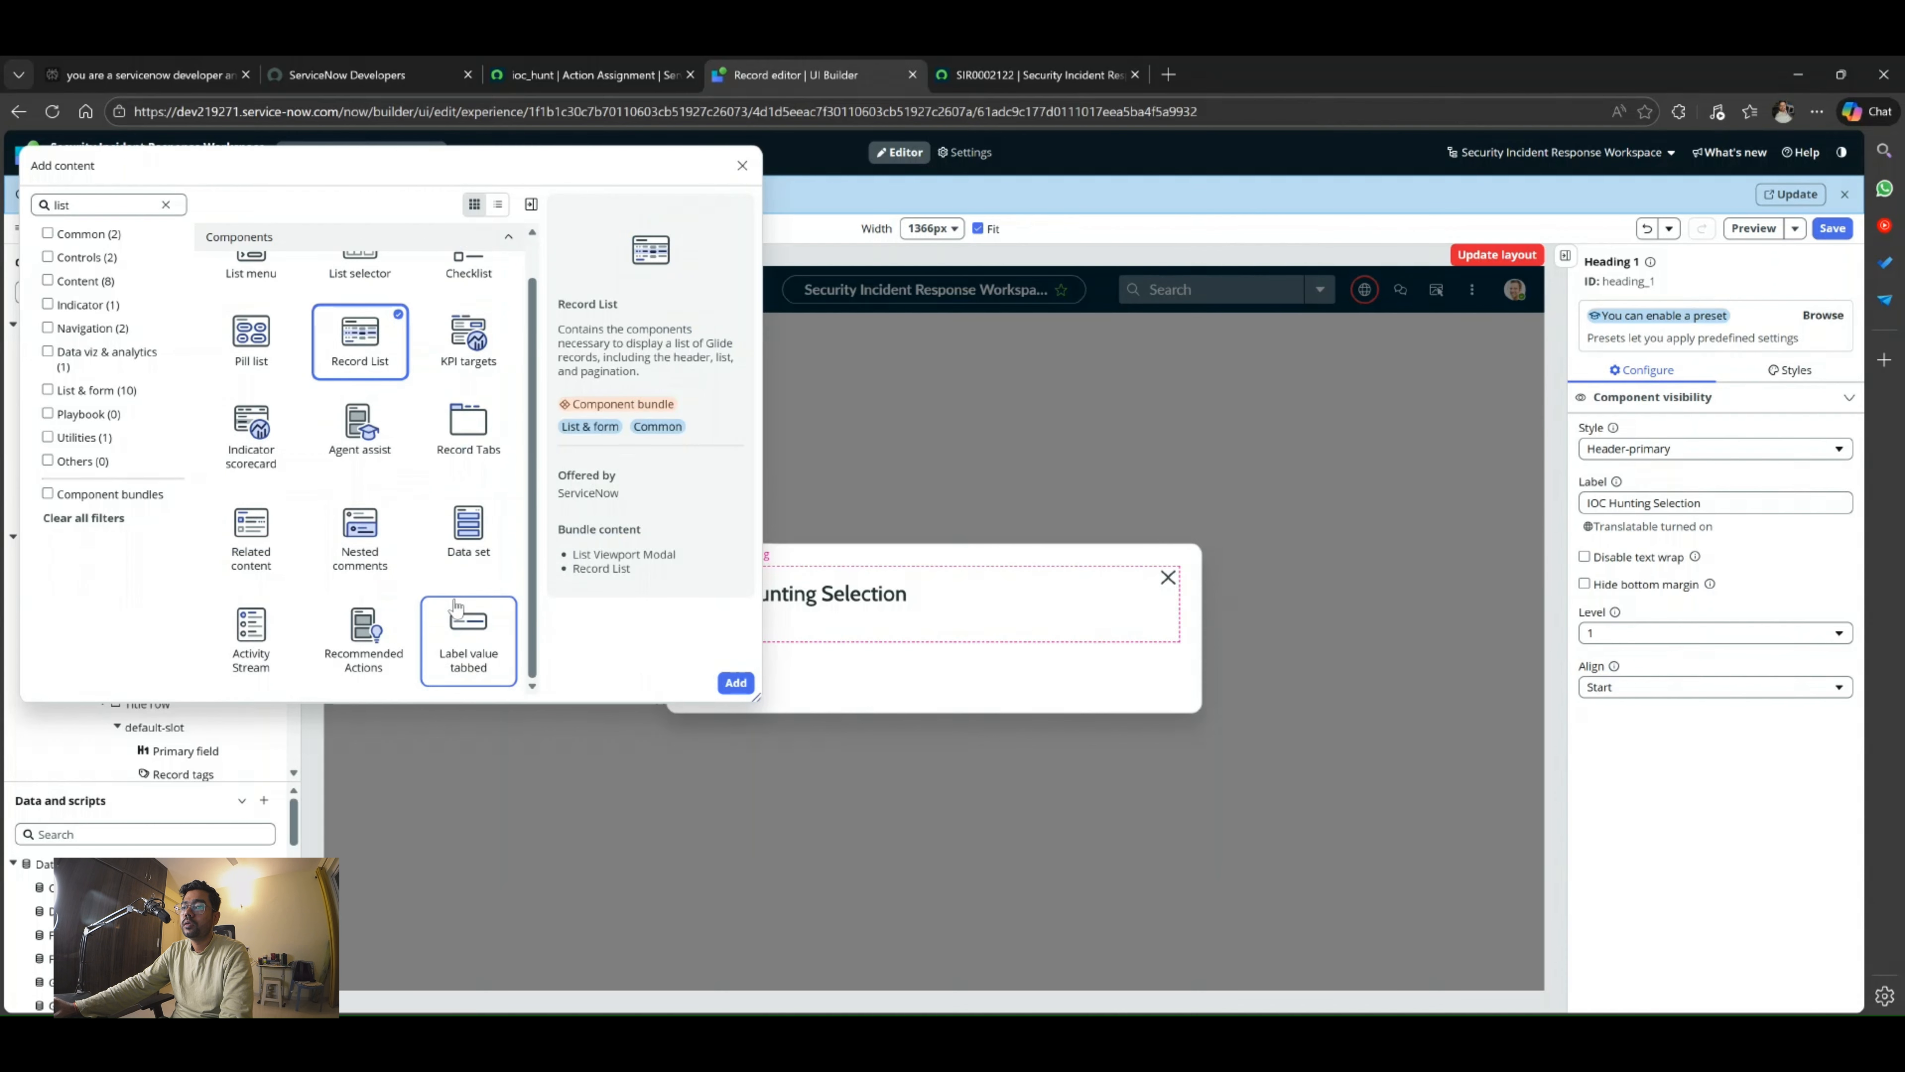
pyautogui.scroll(1, 465, 638)
pyautogui.click(736, 682)
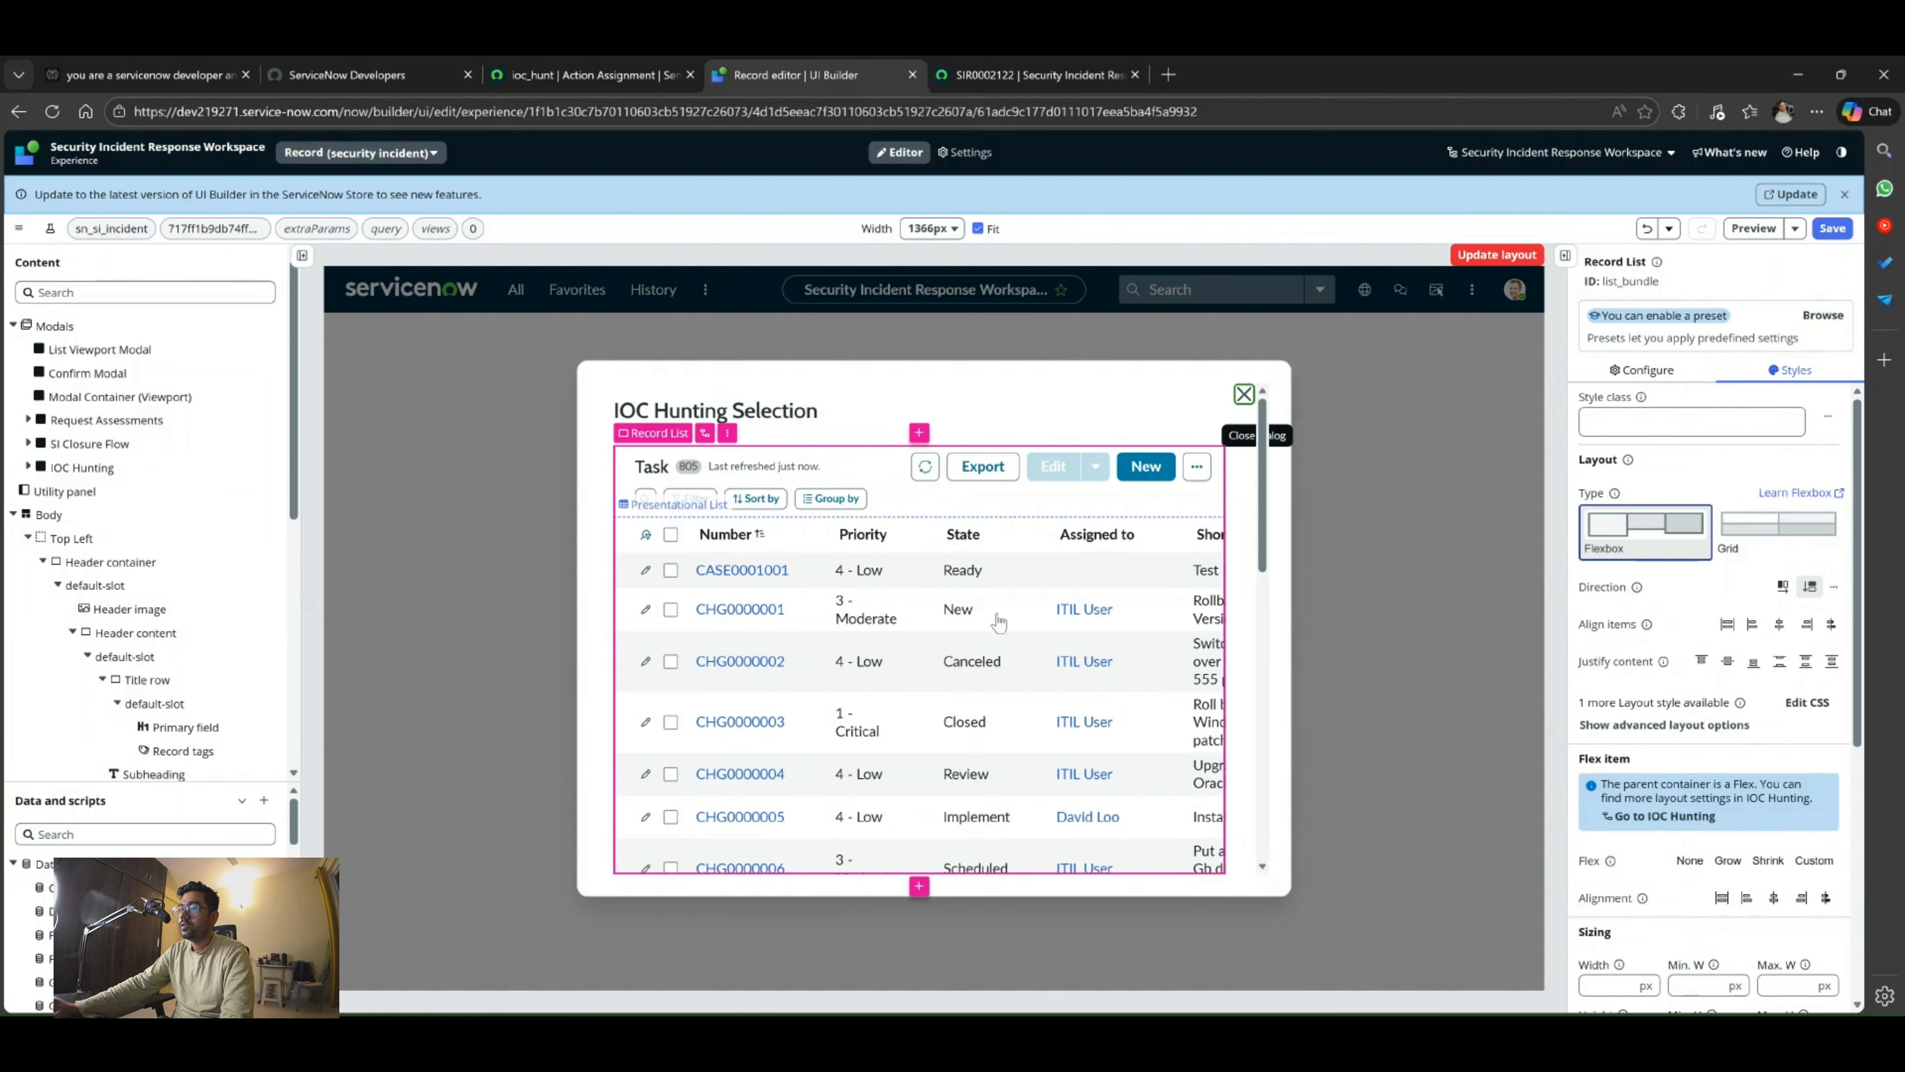
# Set the data table of the modal's presentational list to Task Observable (the sn_ti_m2m_task_observable table).
pyautogui.click(923, 559)
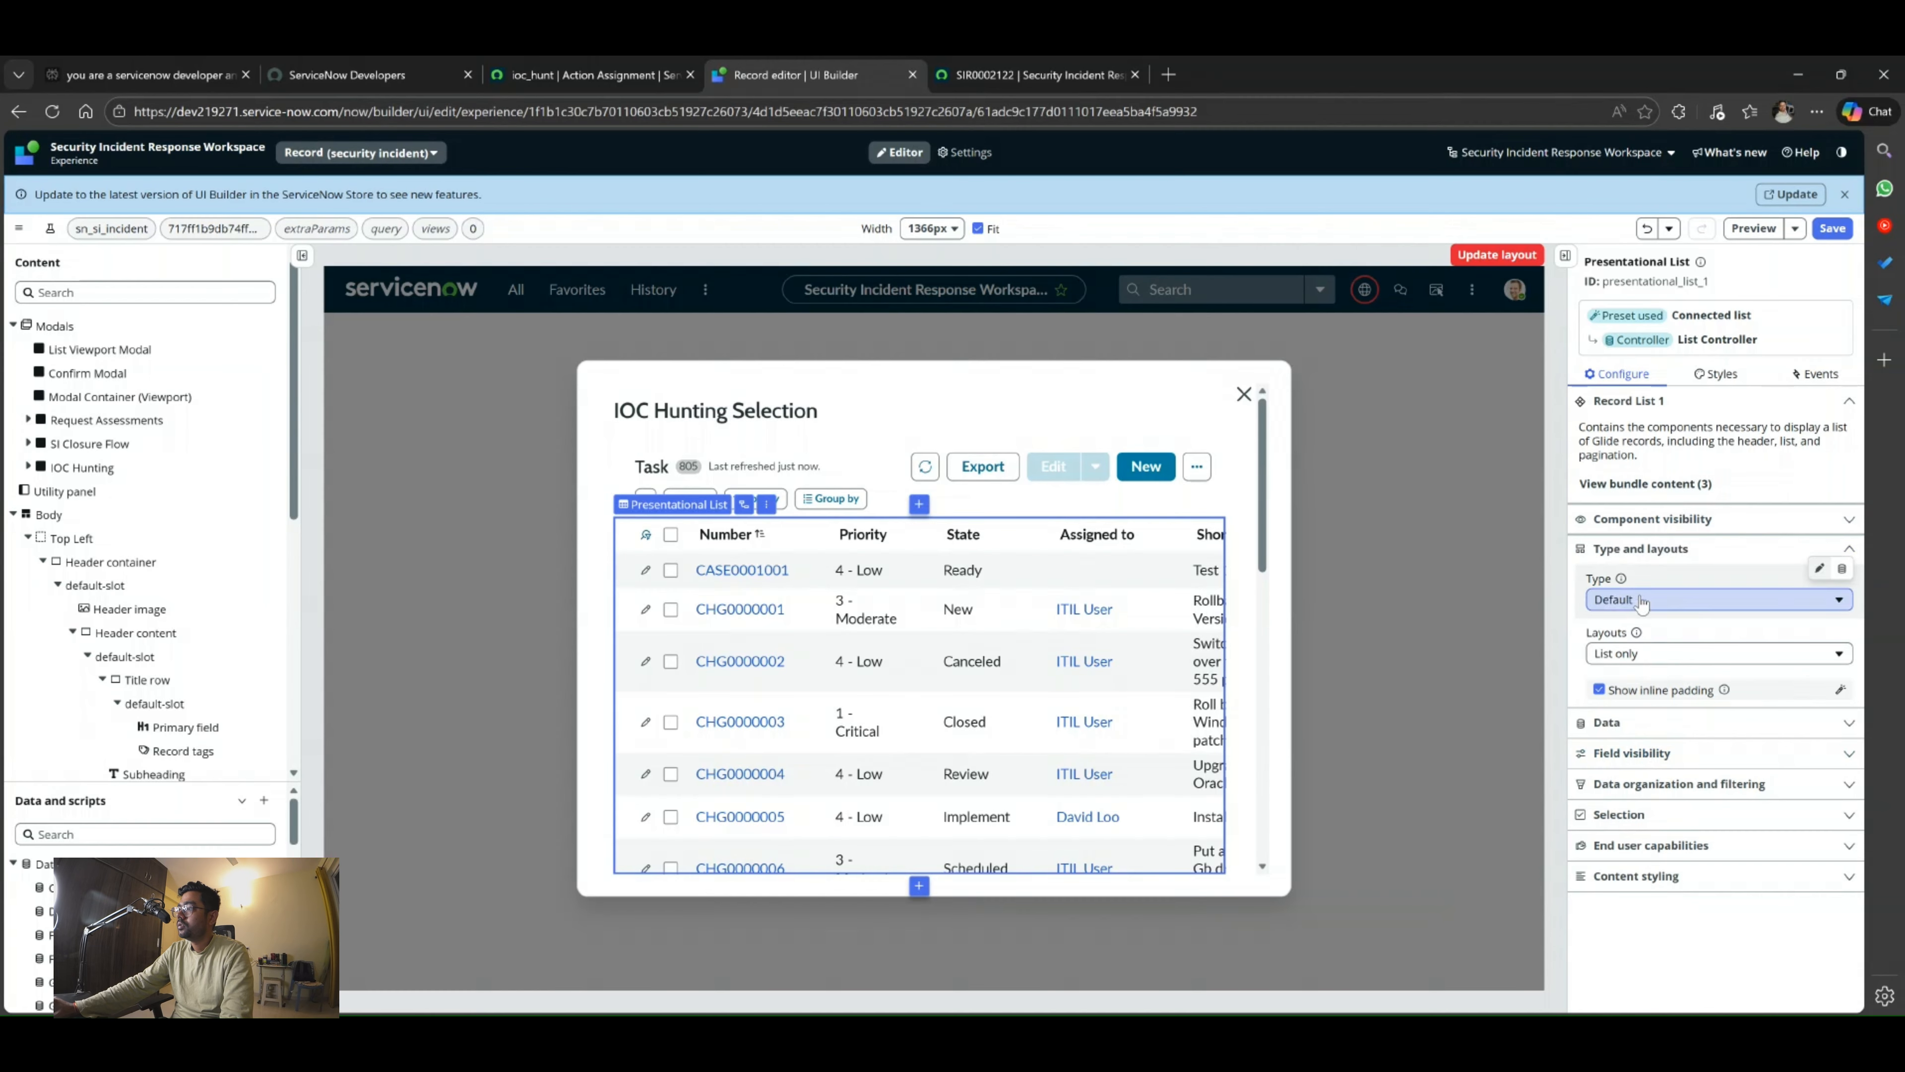
pyautogui.click(1673, 726)
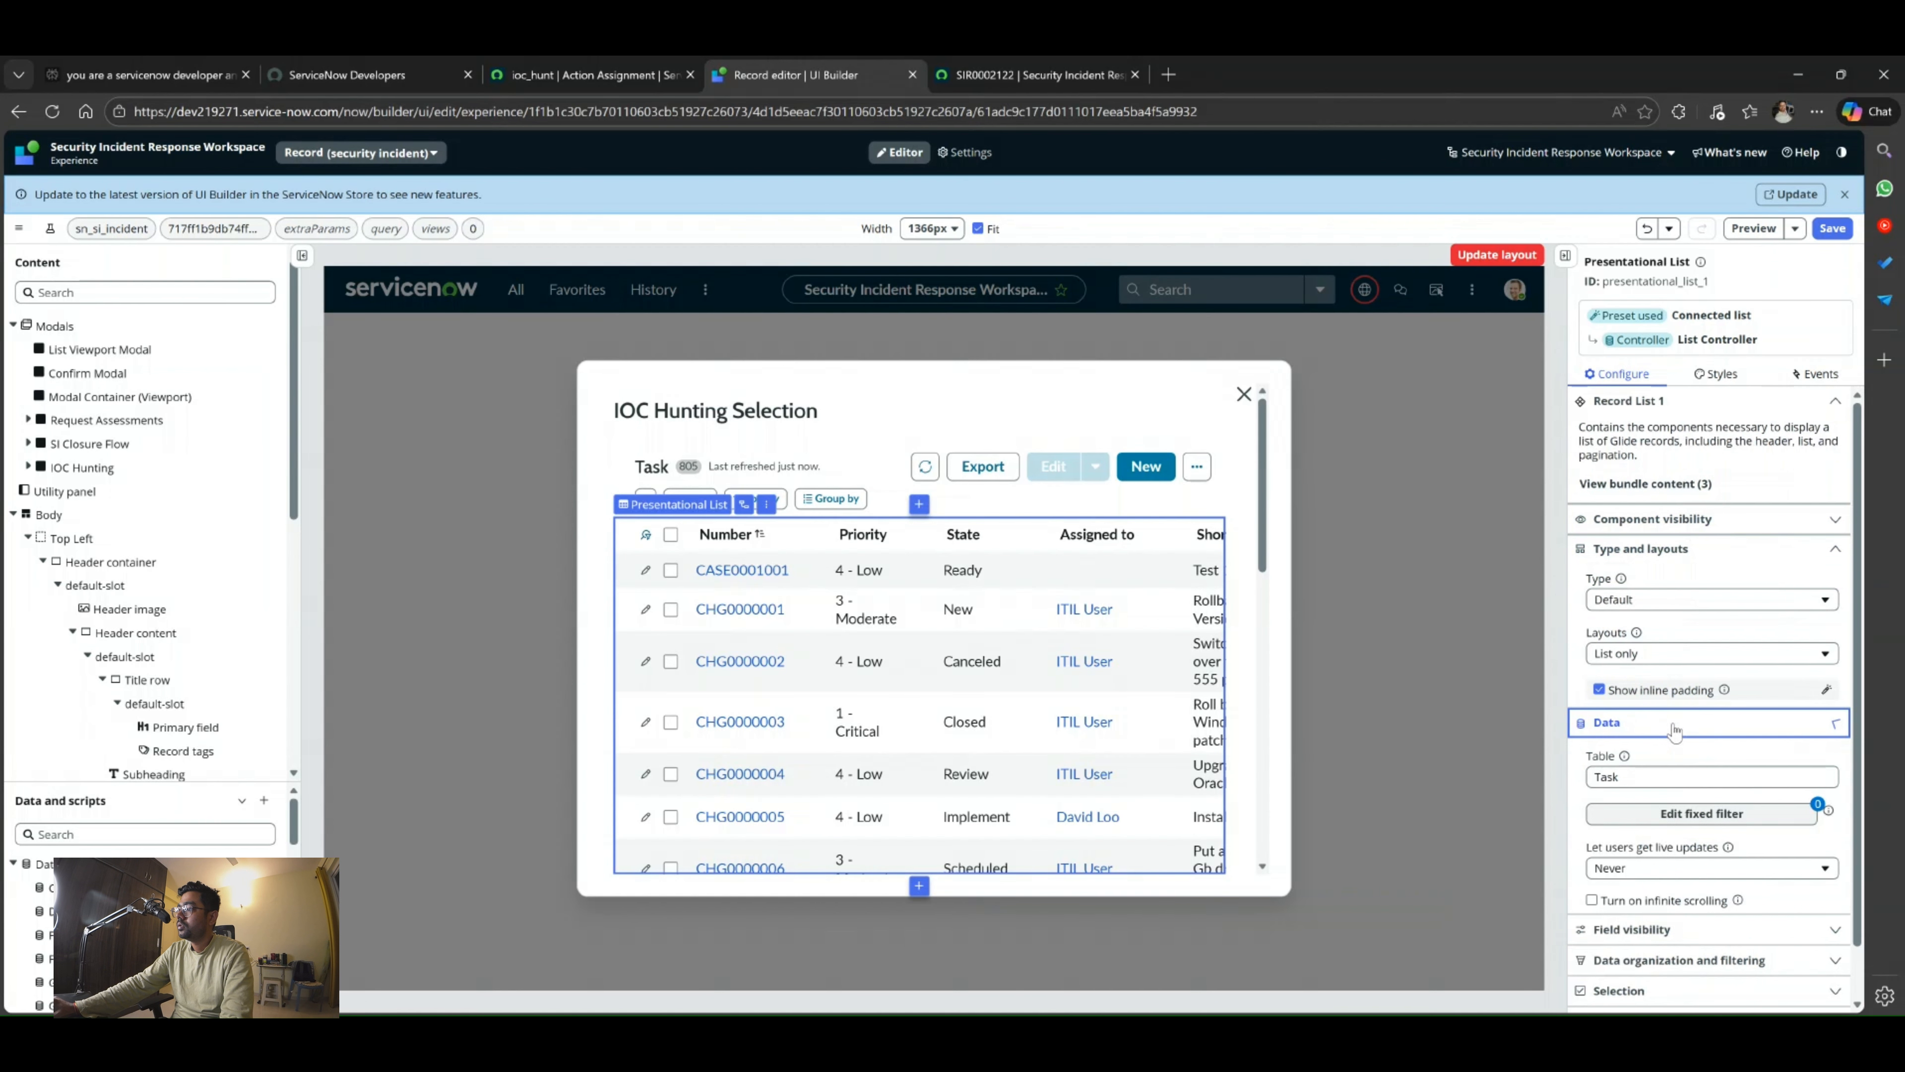
pyautogui.click(1654, 776)
pyautogui.moveTo(1654, 775); pyautogui.dragTo(1583, 781)
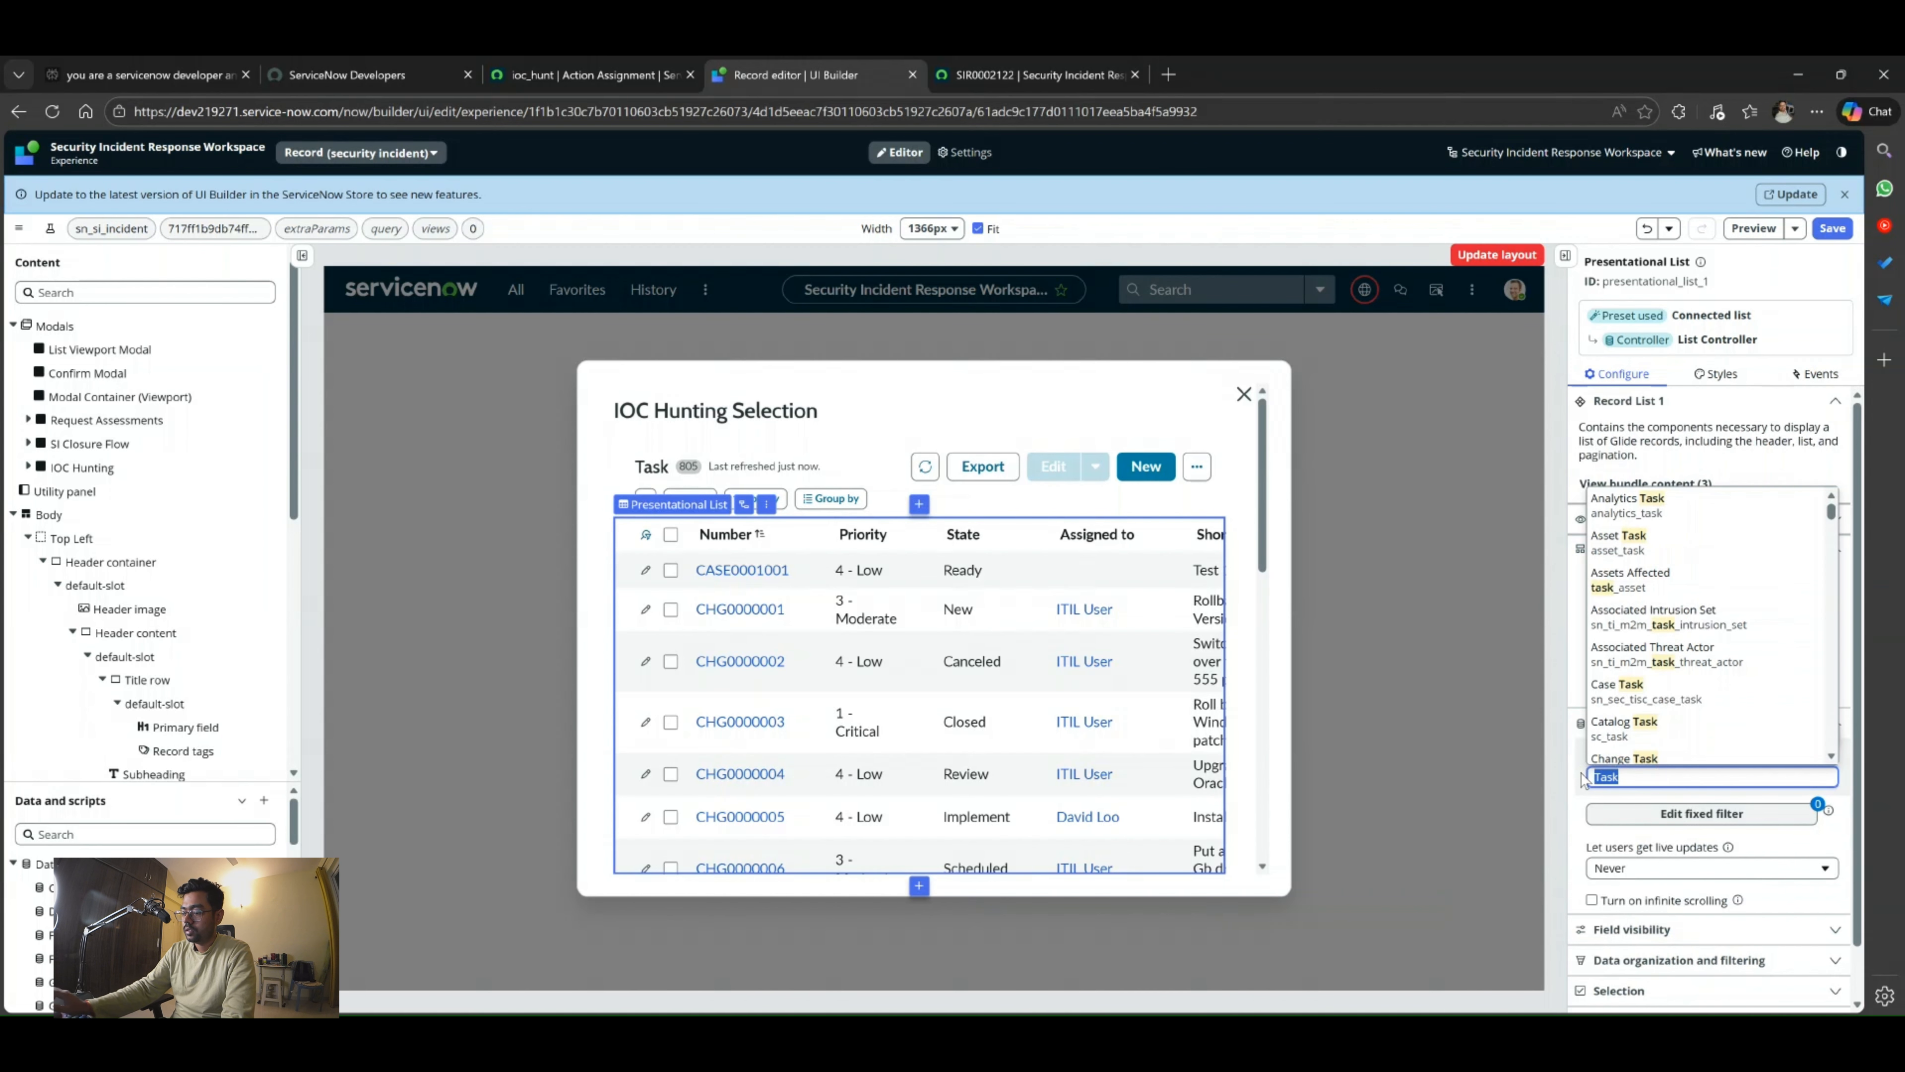
pyautogui.write('Task Obs')
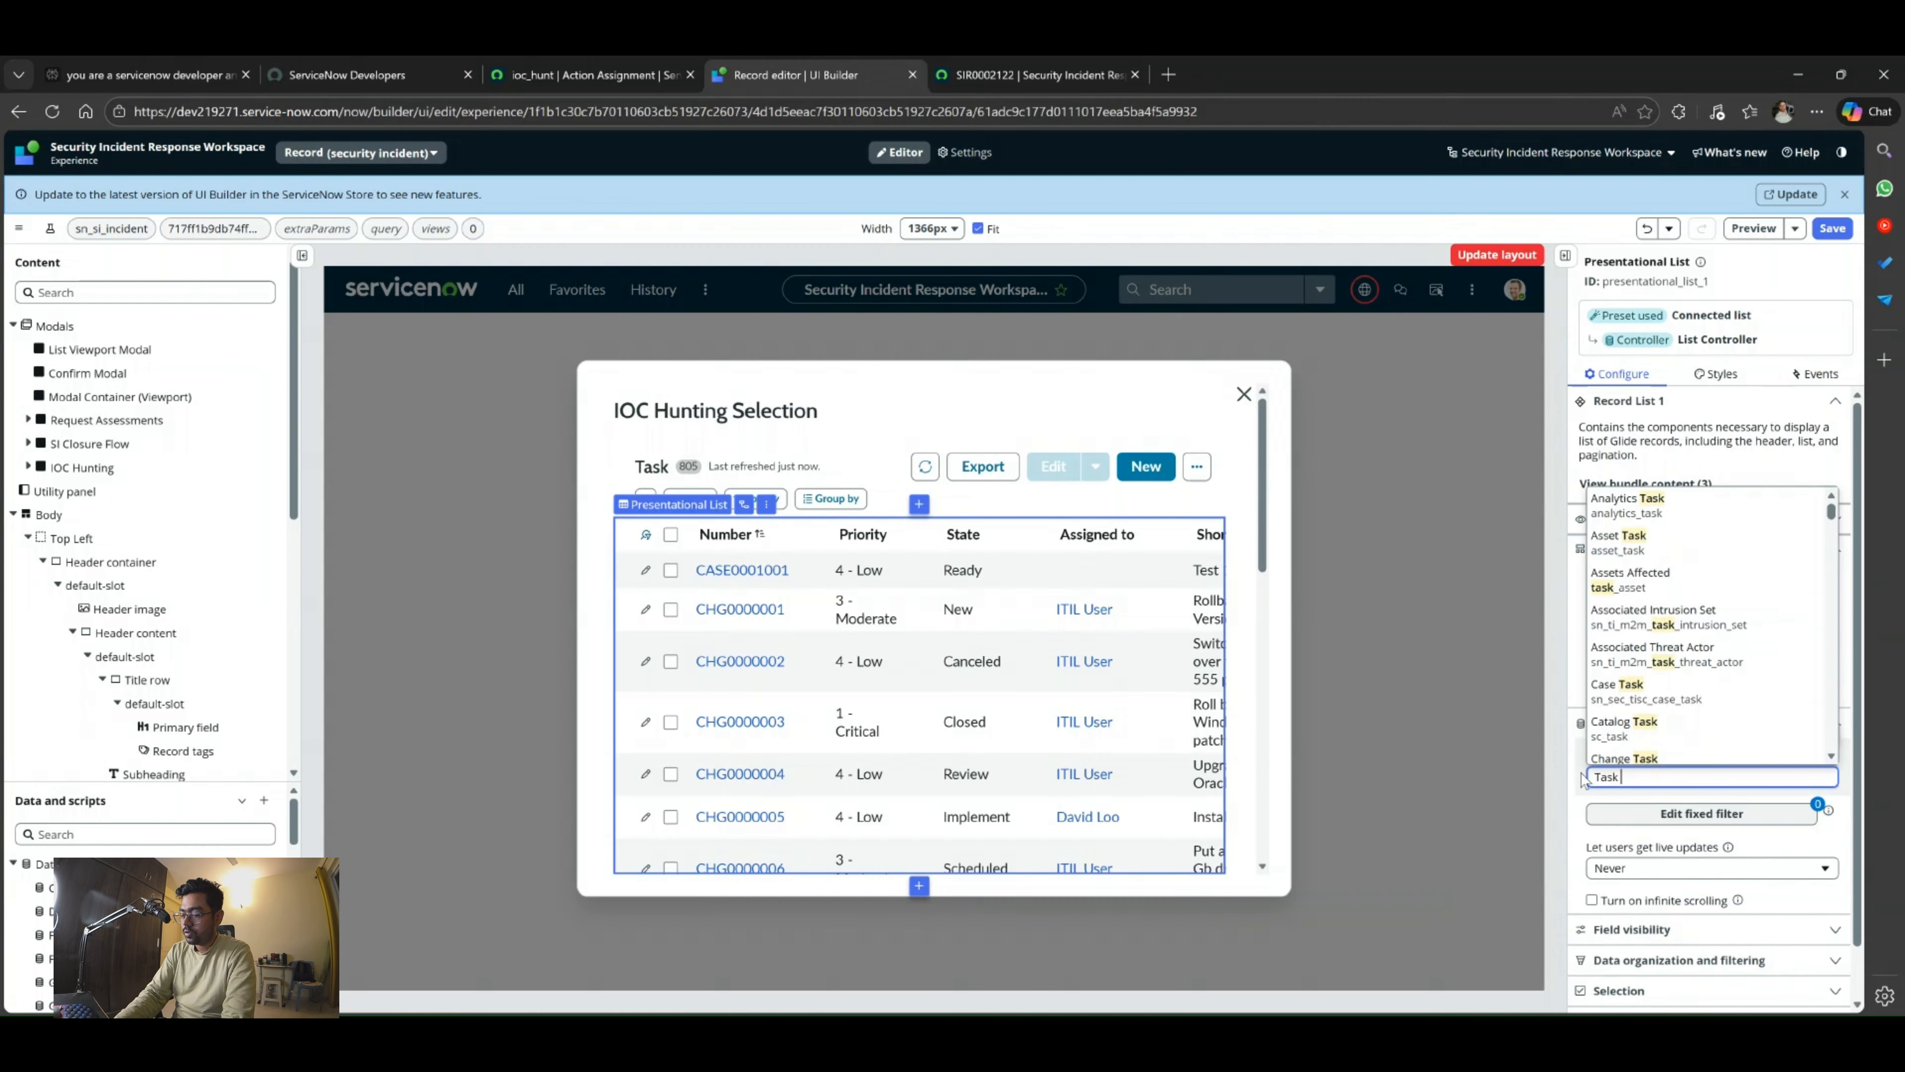
pyautogui.write('ervable')
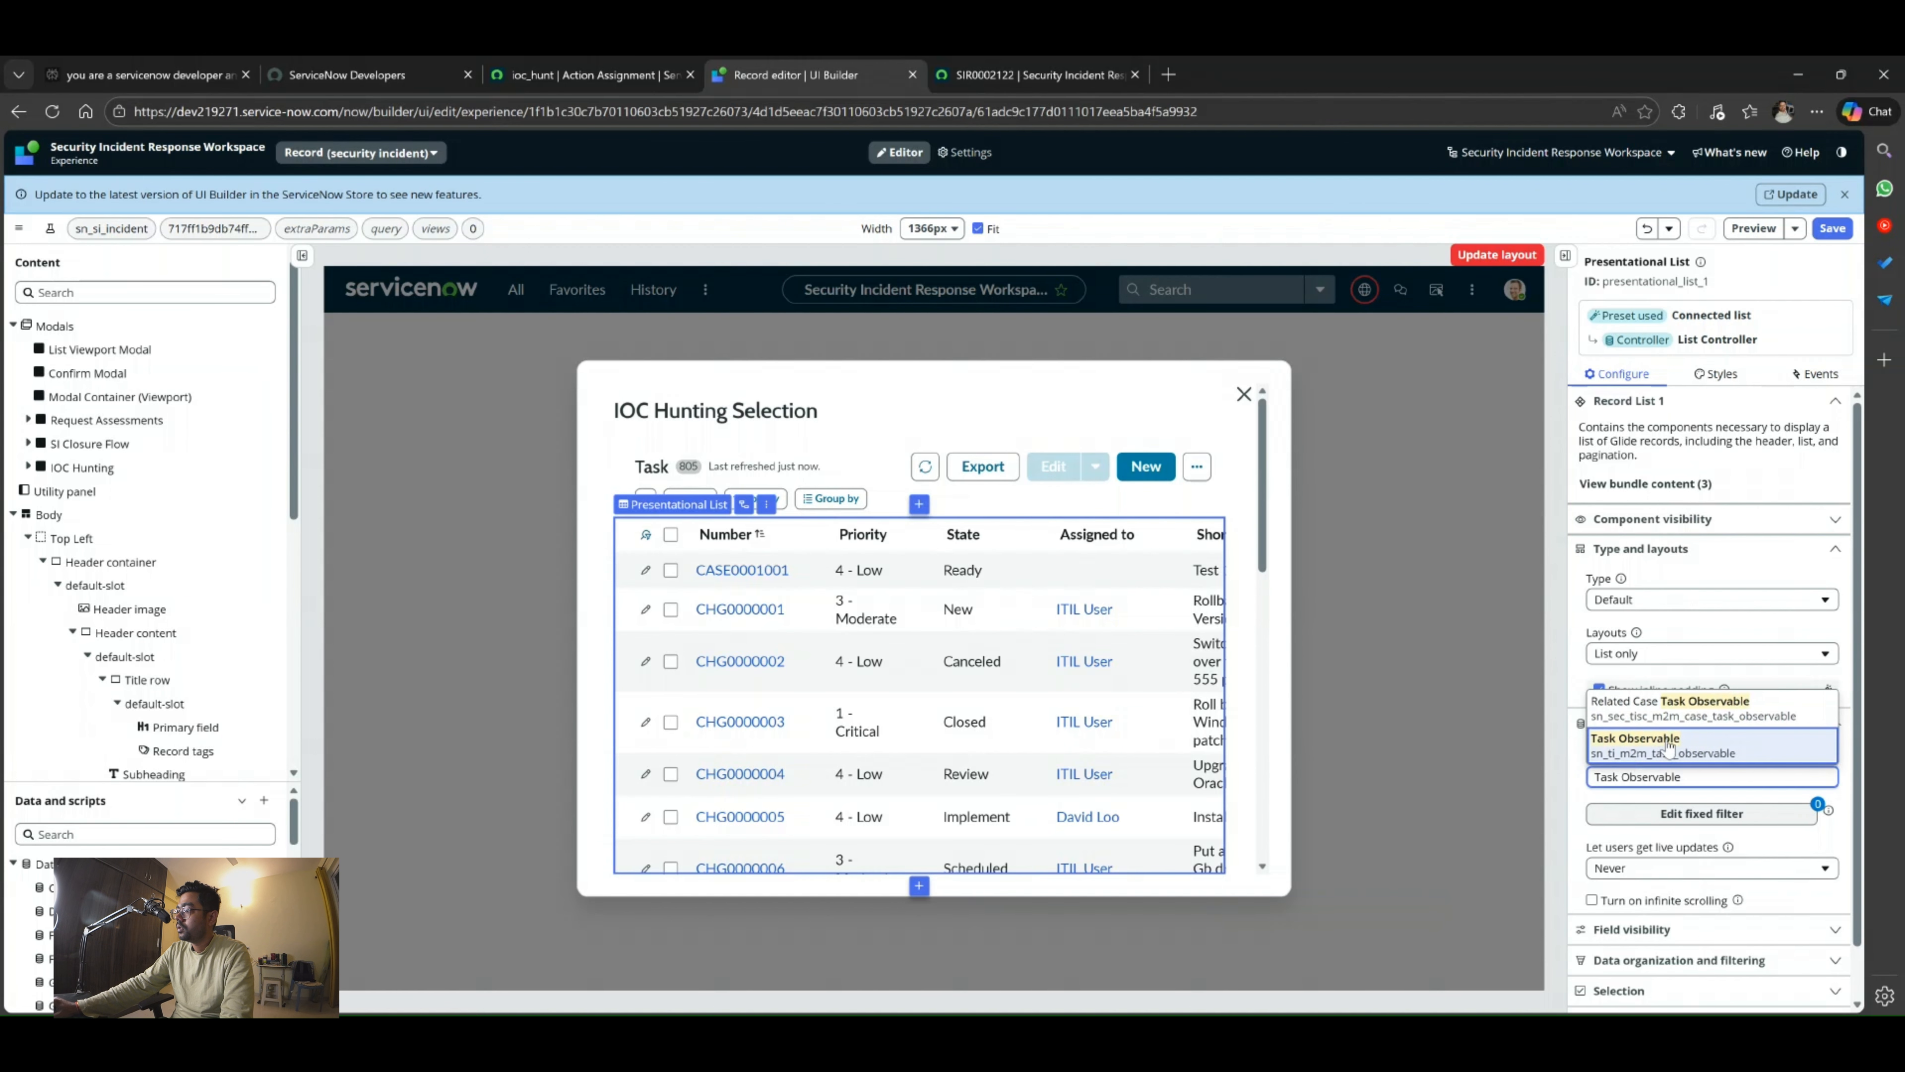
pyautogui.click(1672, 755)
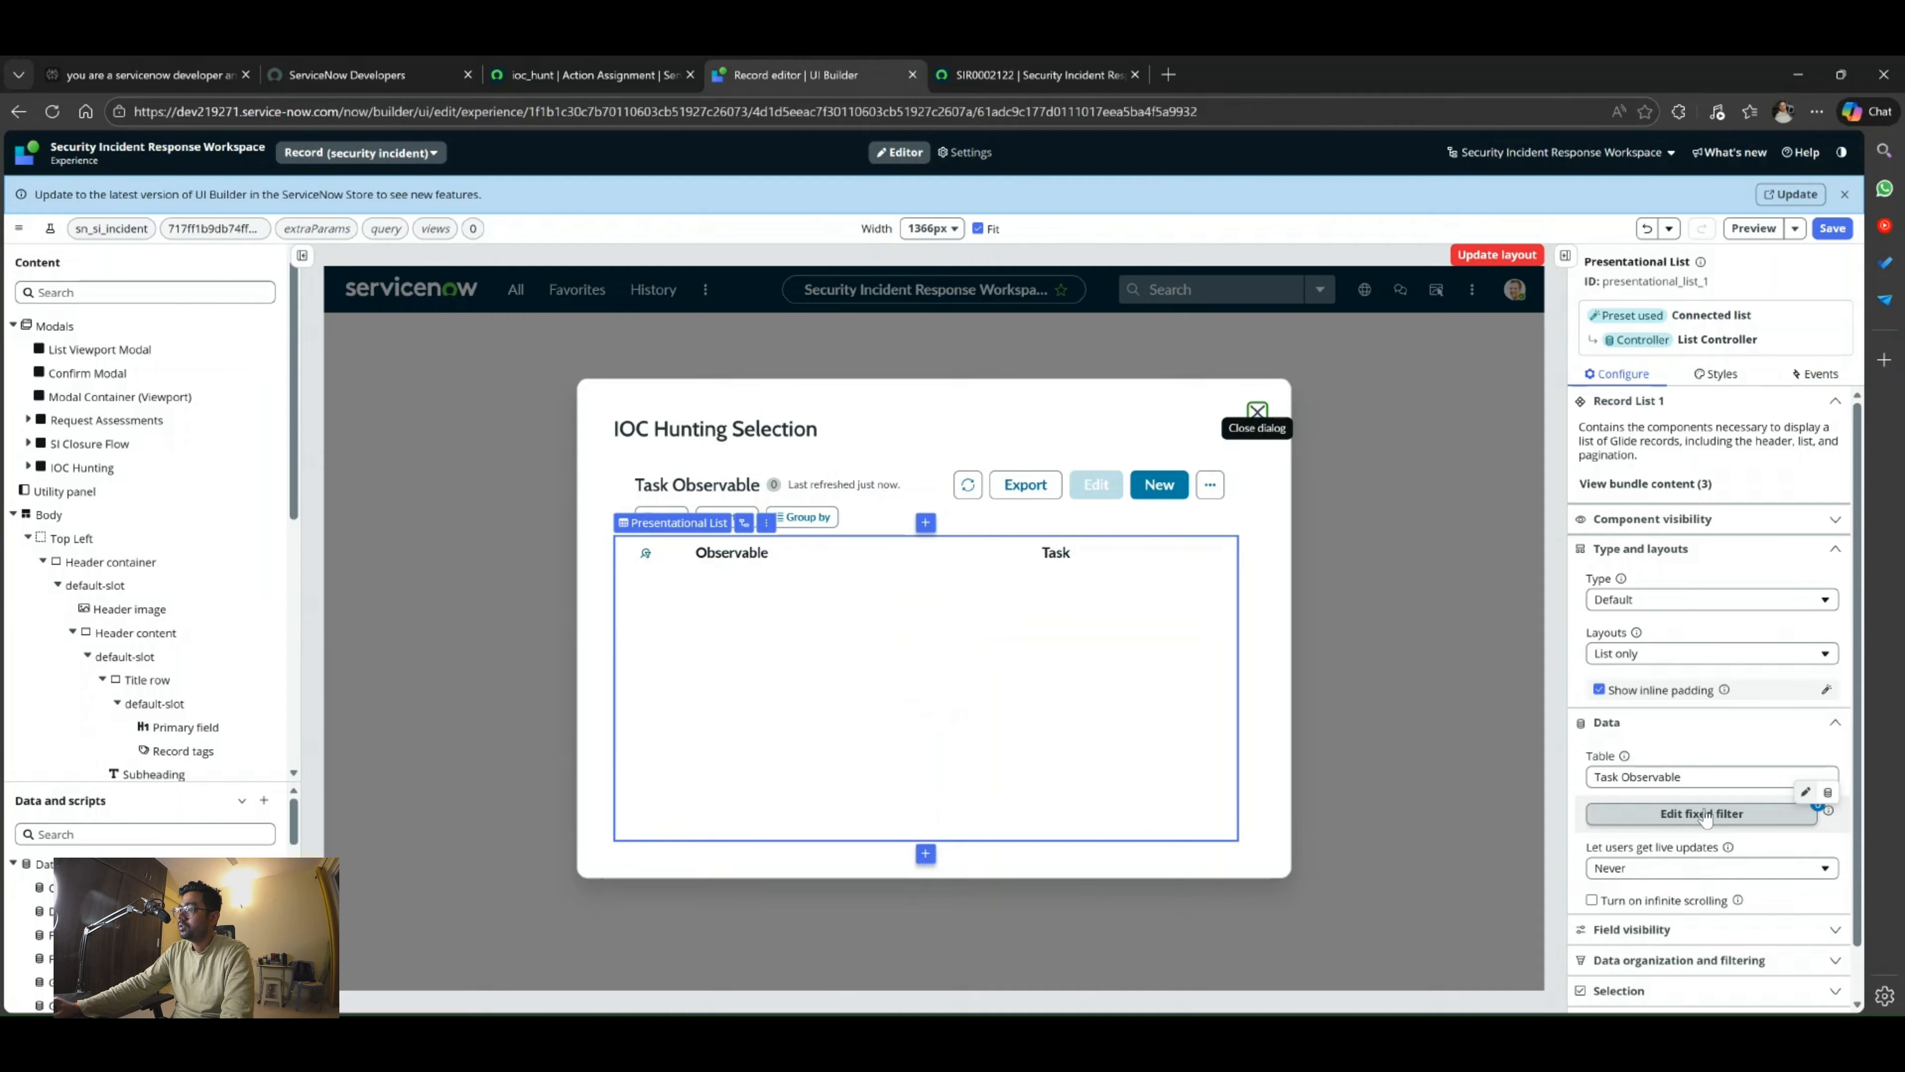
# Apply a fixed filter to the list where Task is bound to the page property props > sysId.
pyautogui.click(1715, 816)
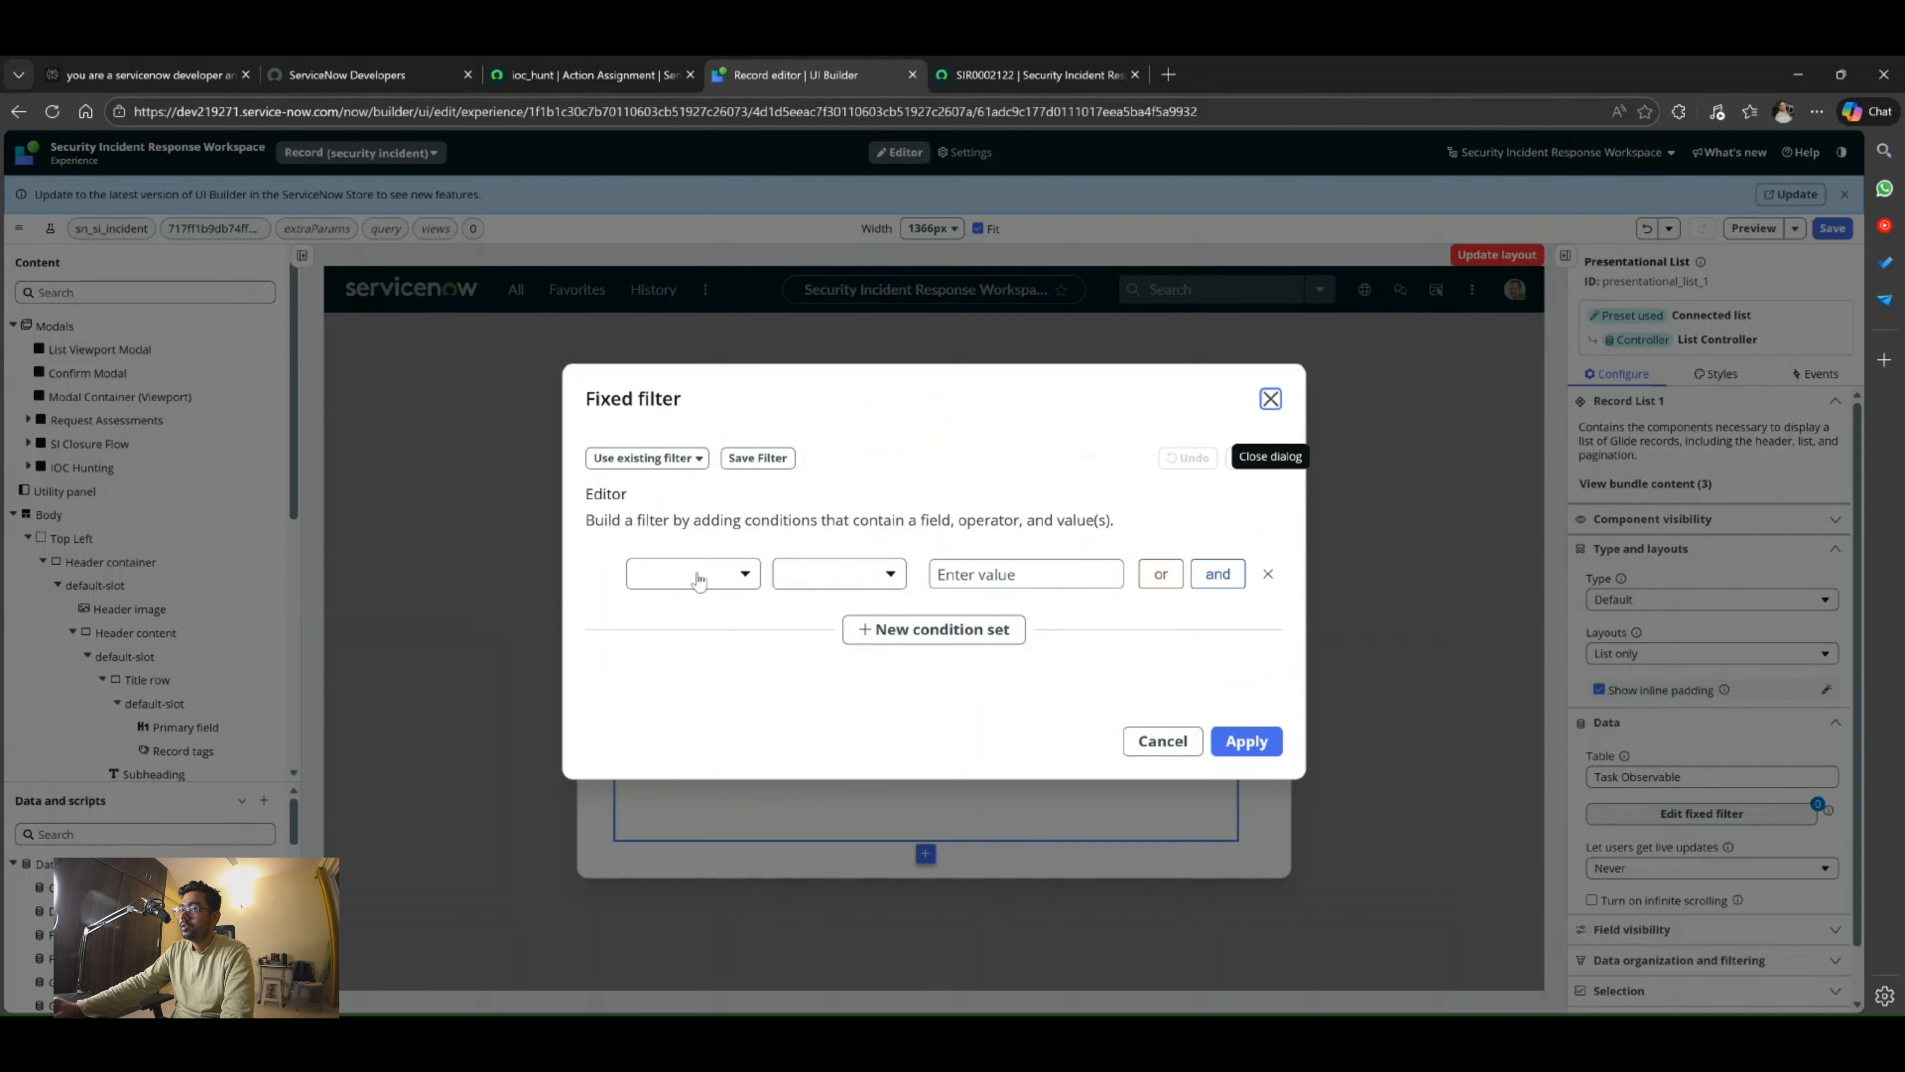
pyautogui.click(697, 579)
pyautogui.write('task')
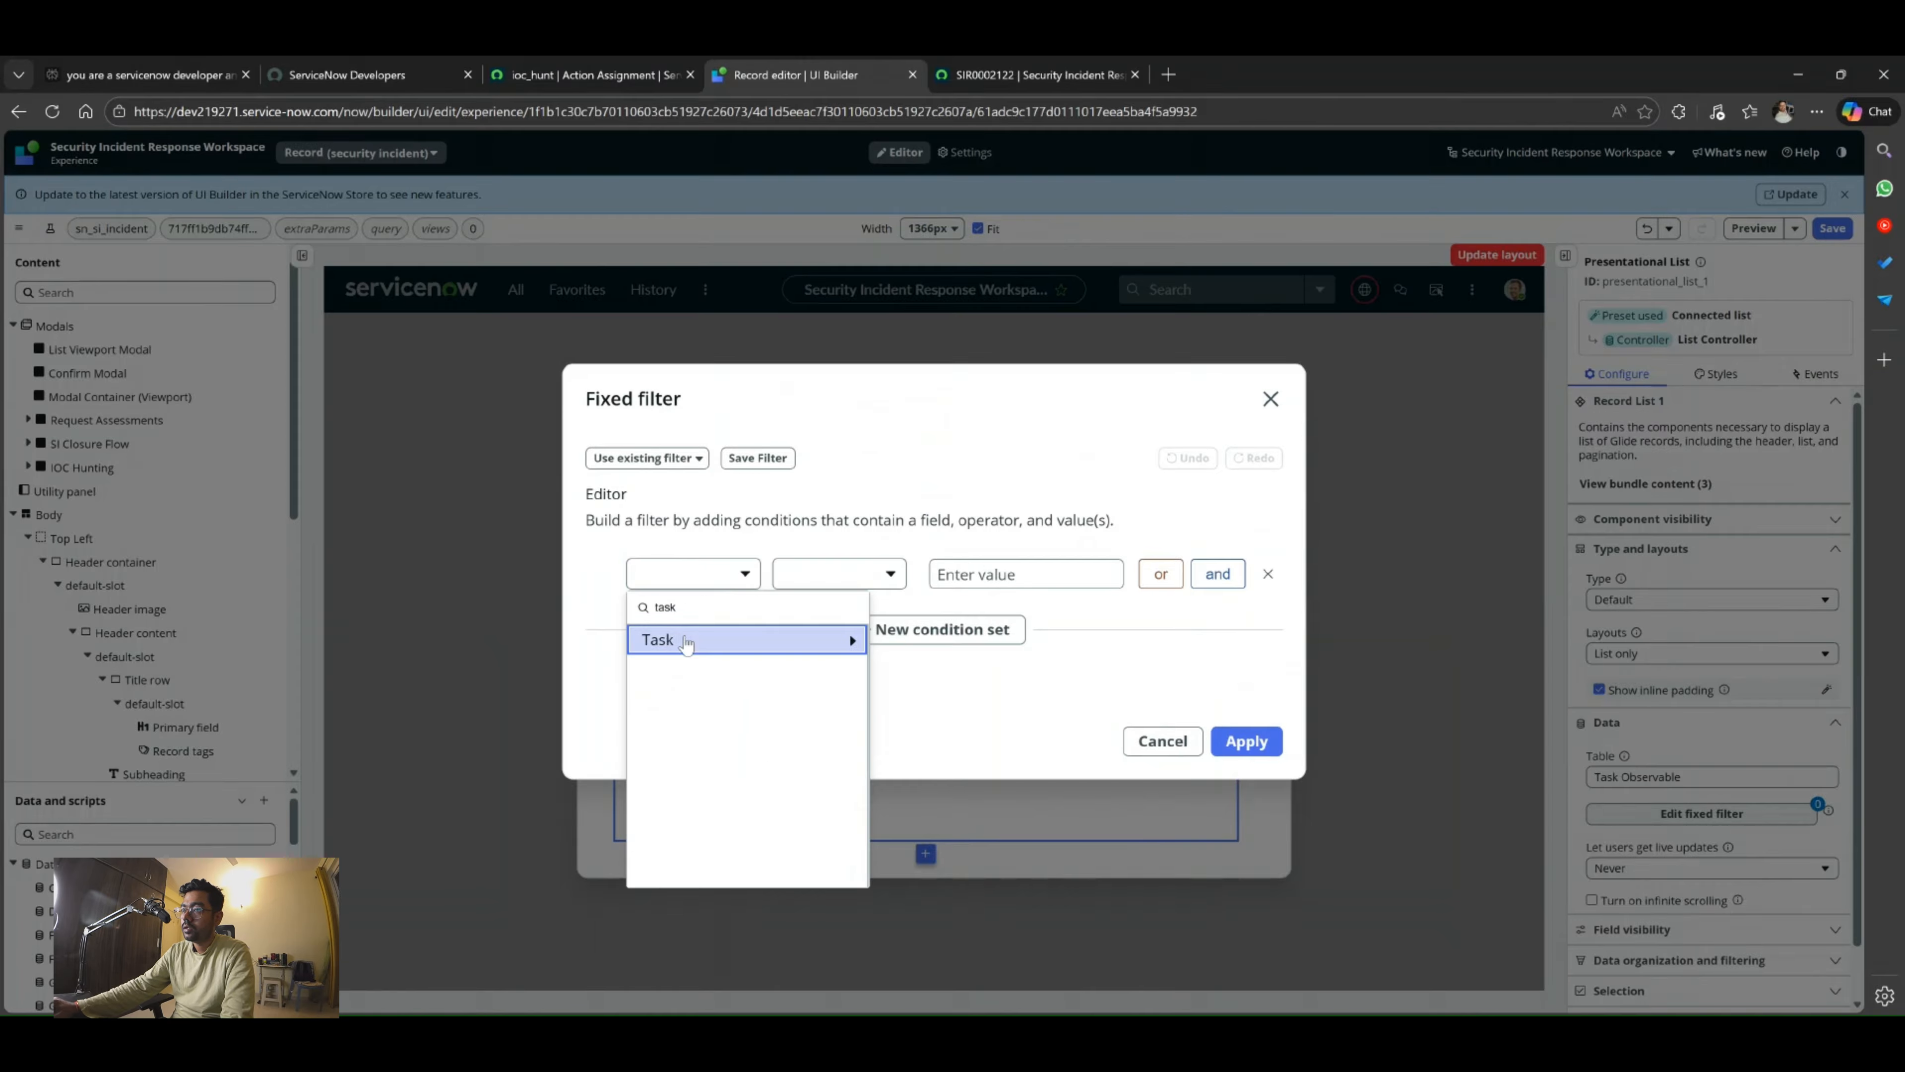
pyautogui.click(840, 639)
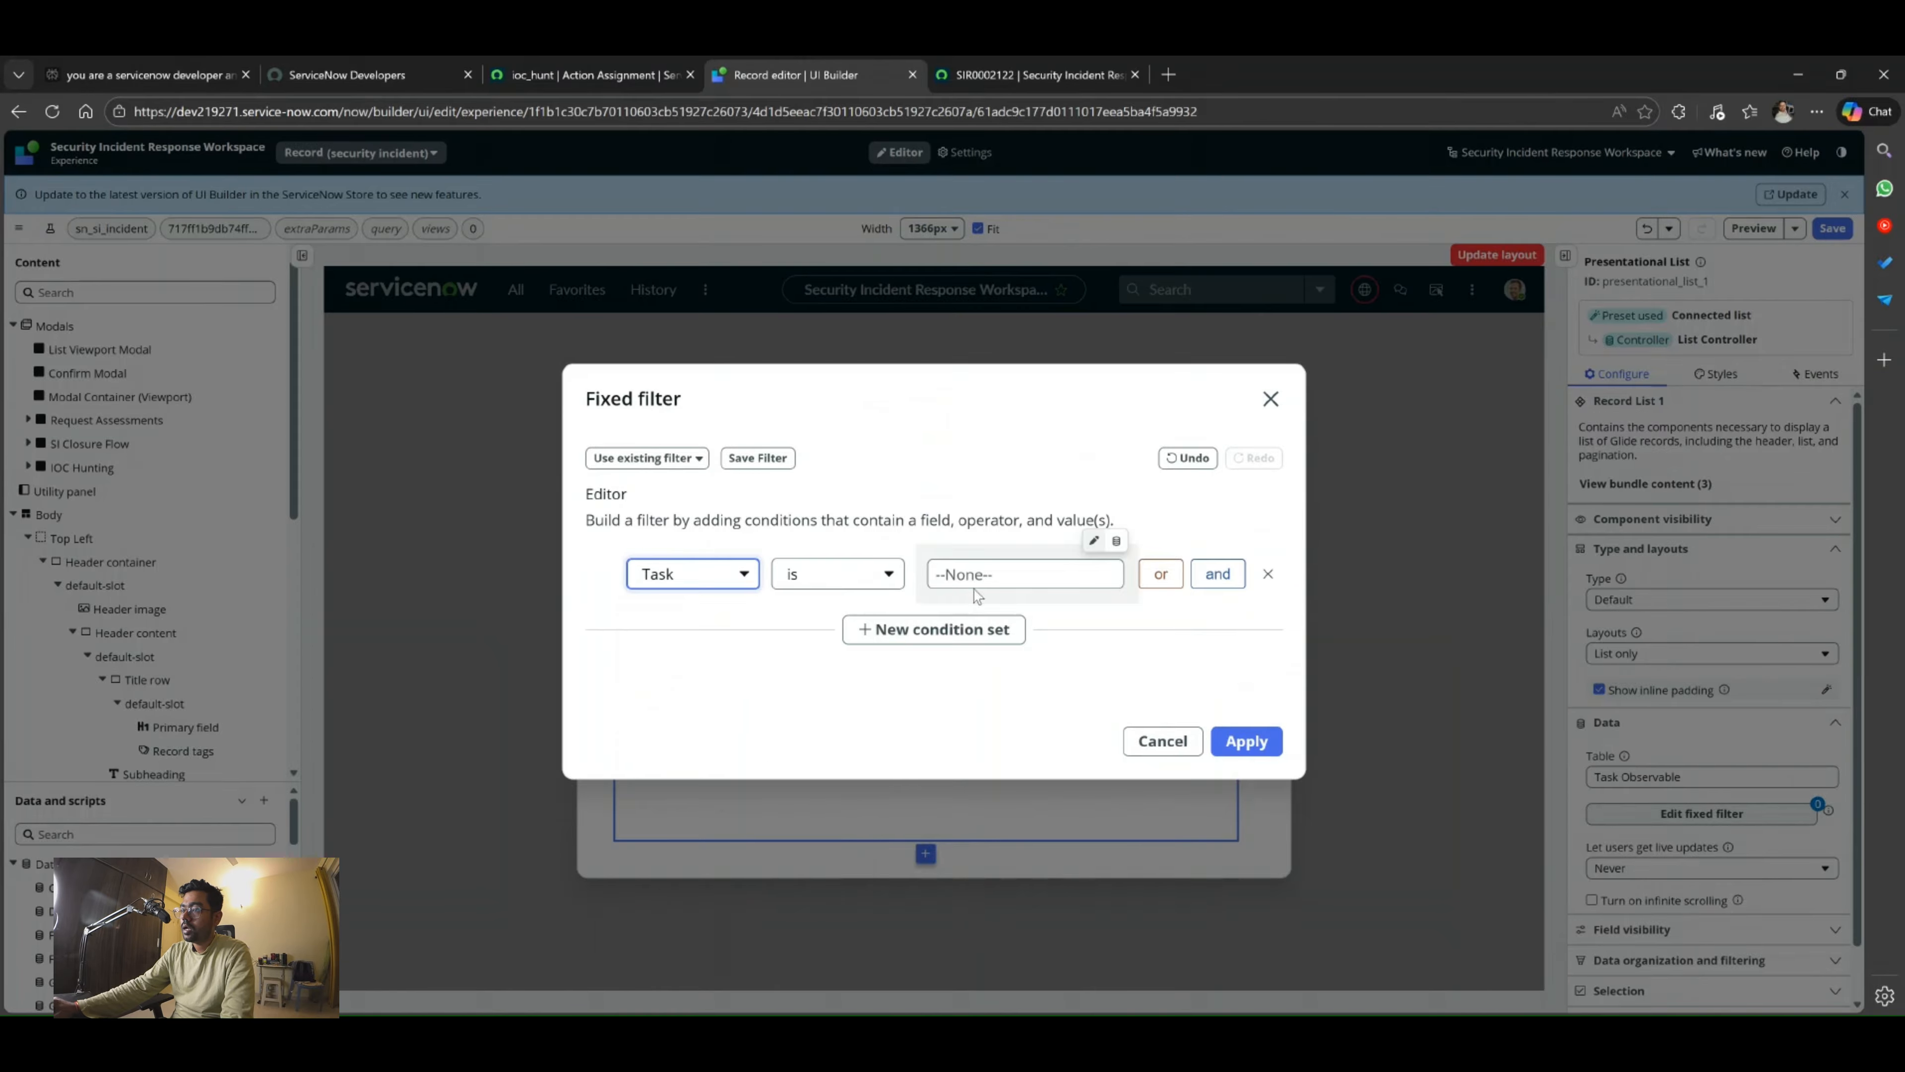
pyautogui.click(998, 574)
pyautogui.click(1116, 541)
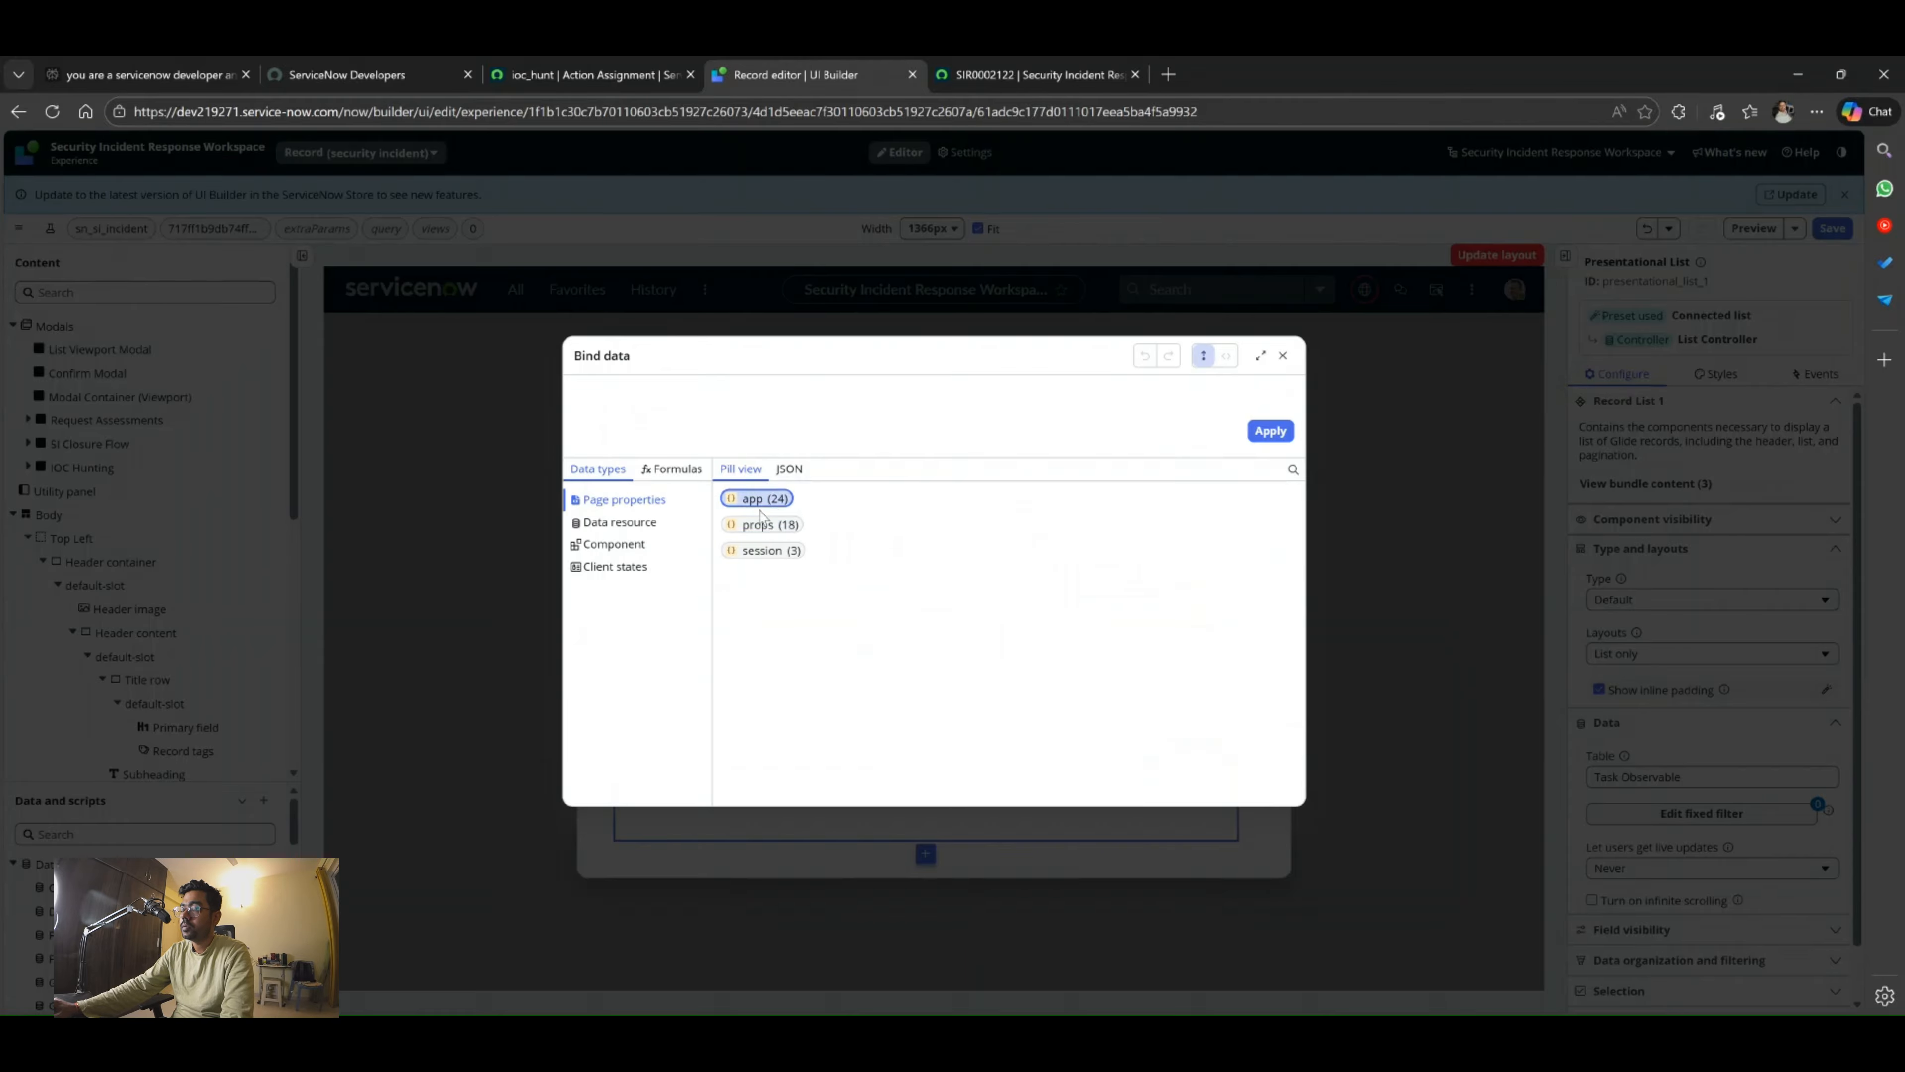
pyautogui.click(763, 525)
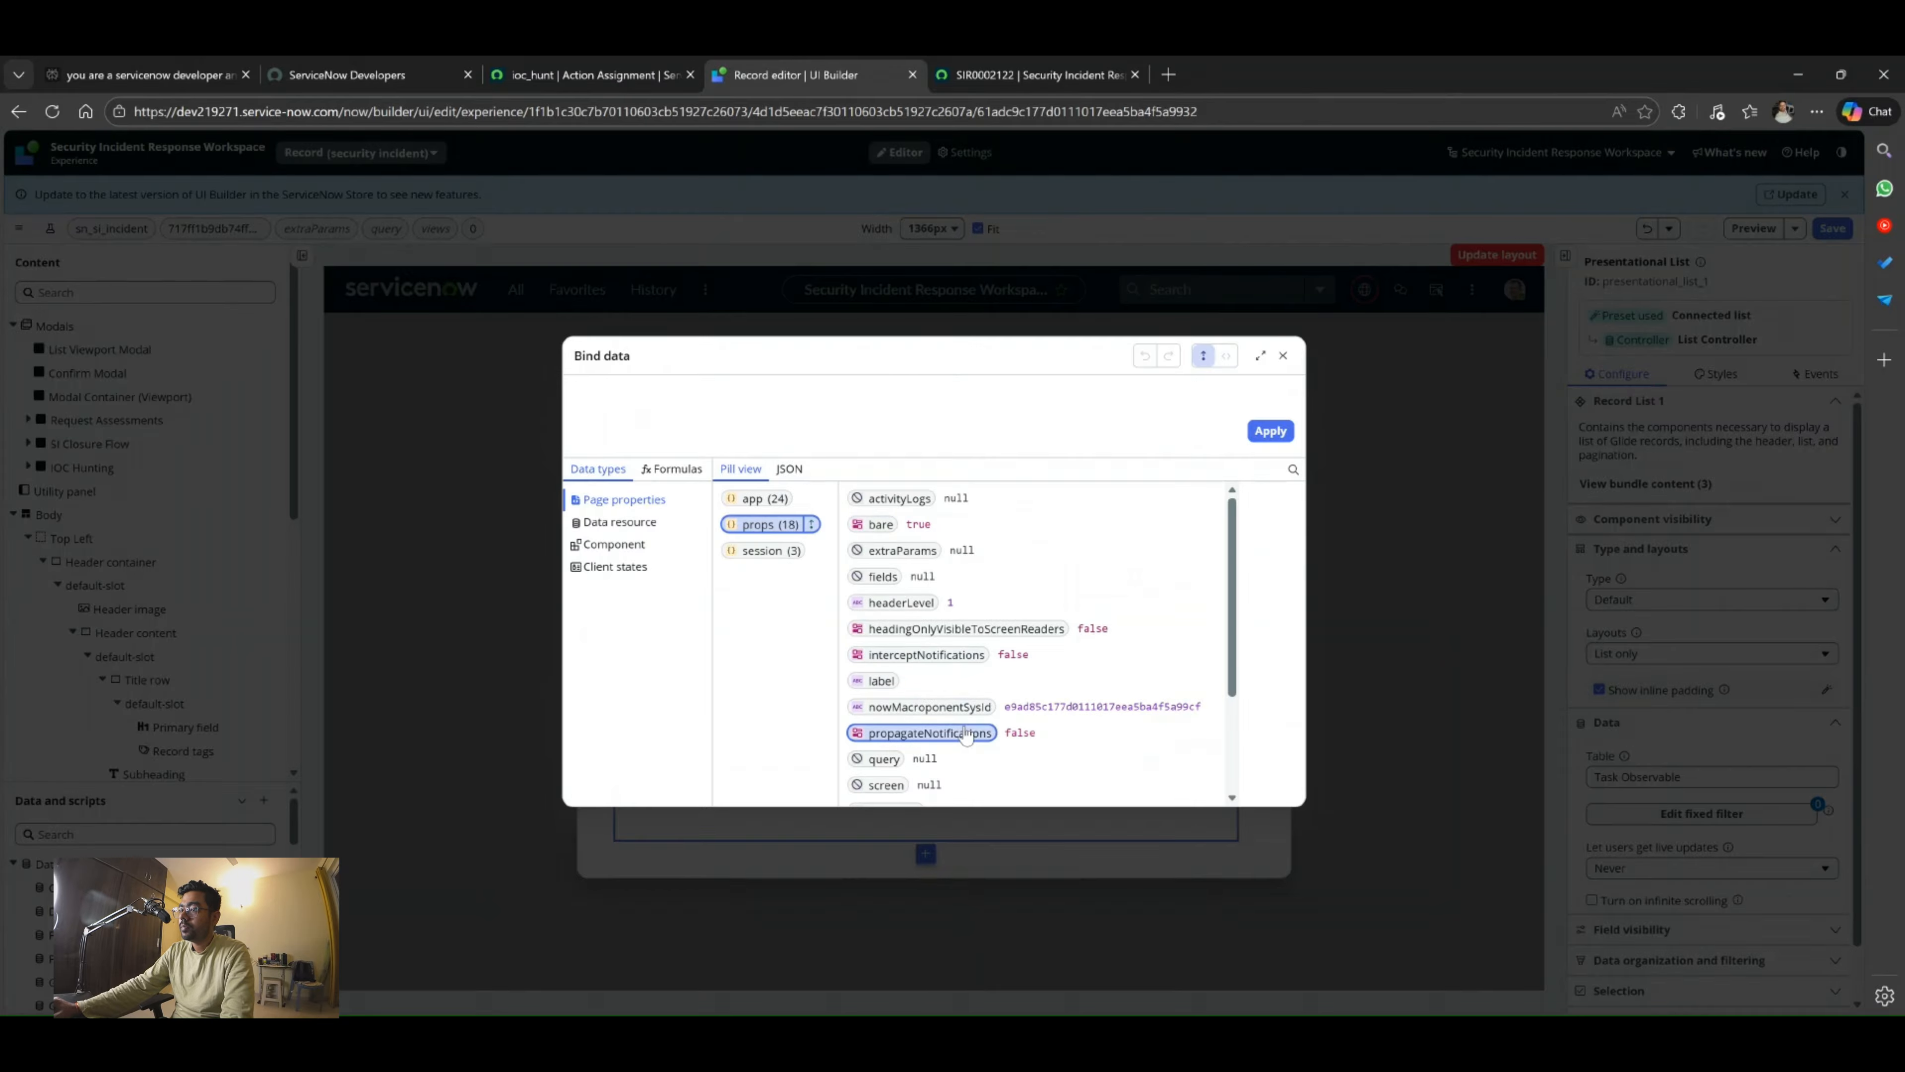
pyautogui.scroll(-3, 951, 735)
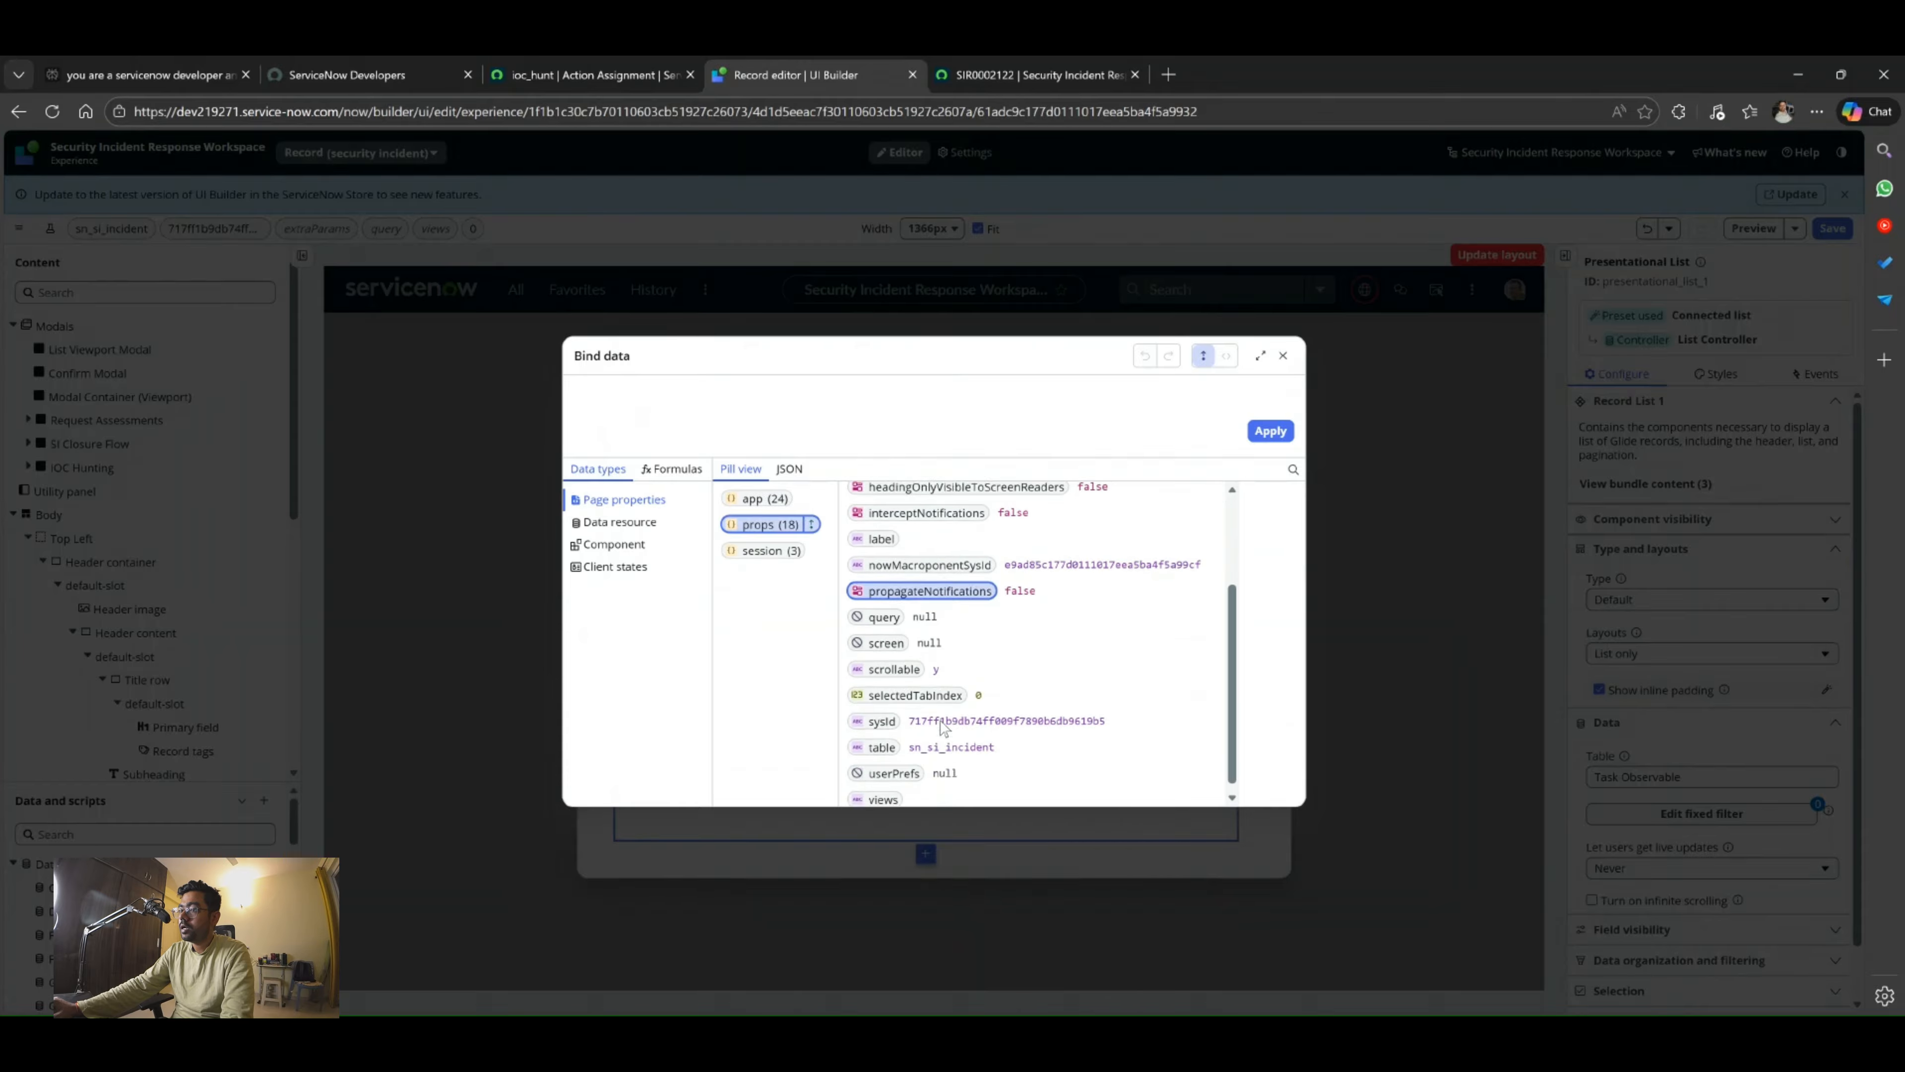
pyautogui.click(876, 714)
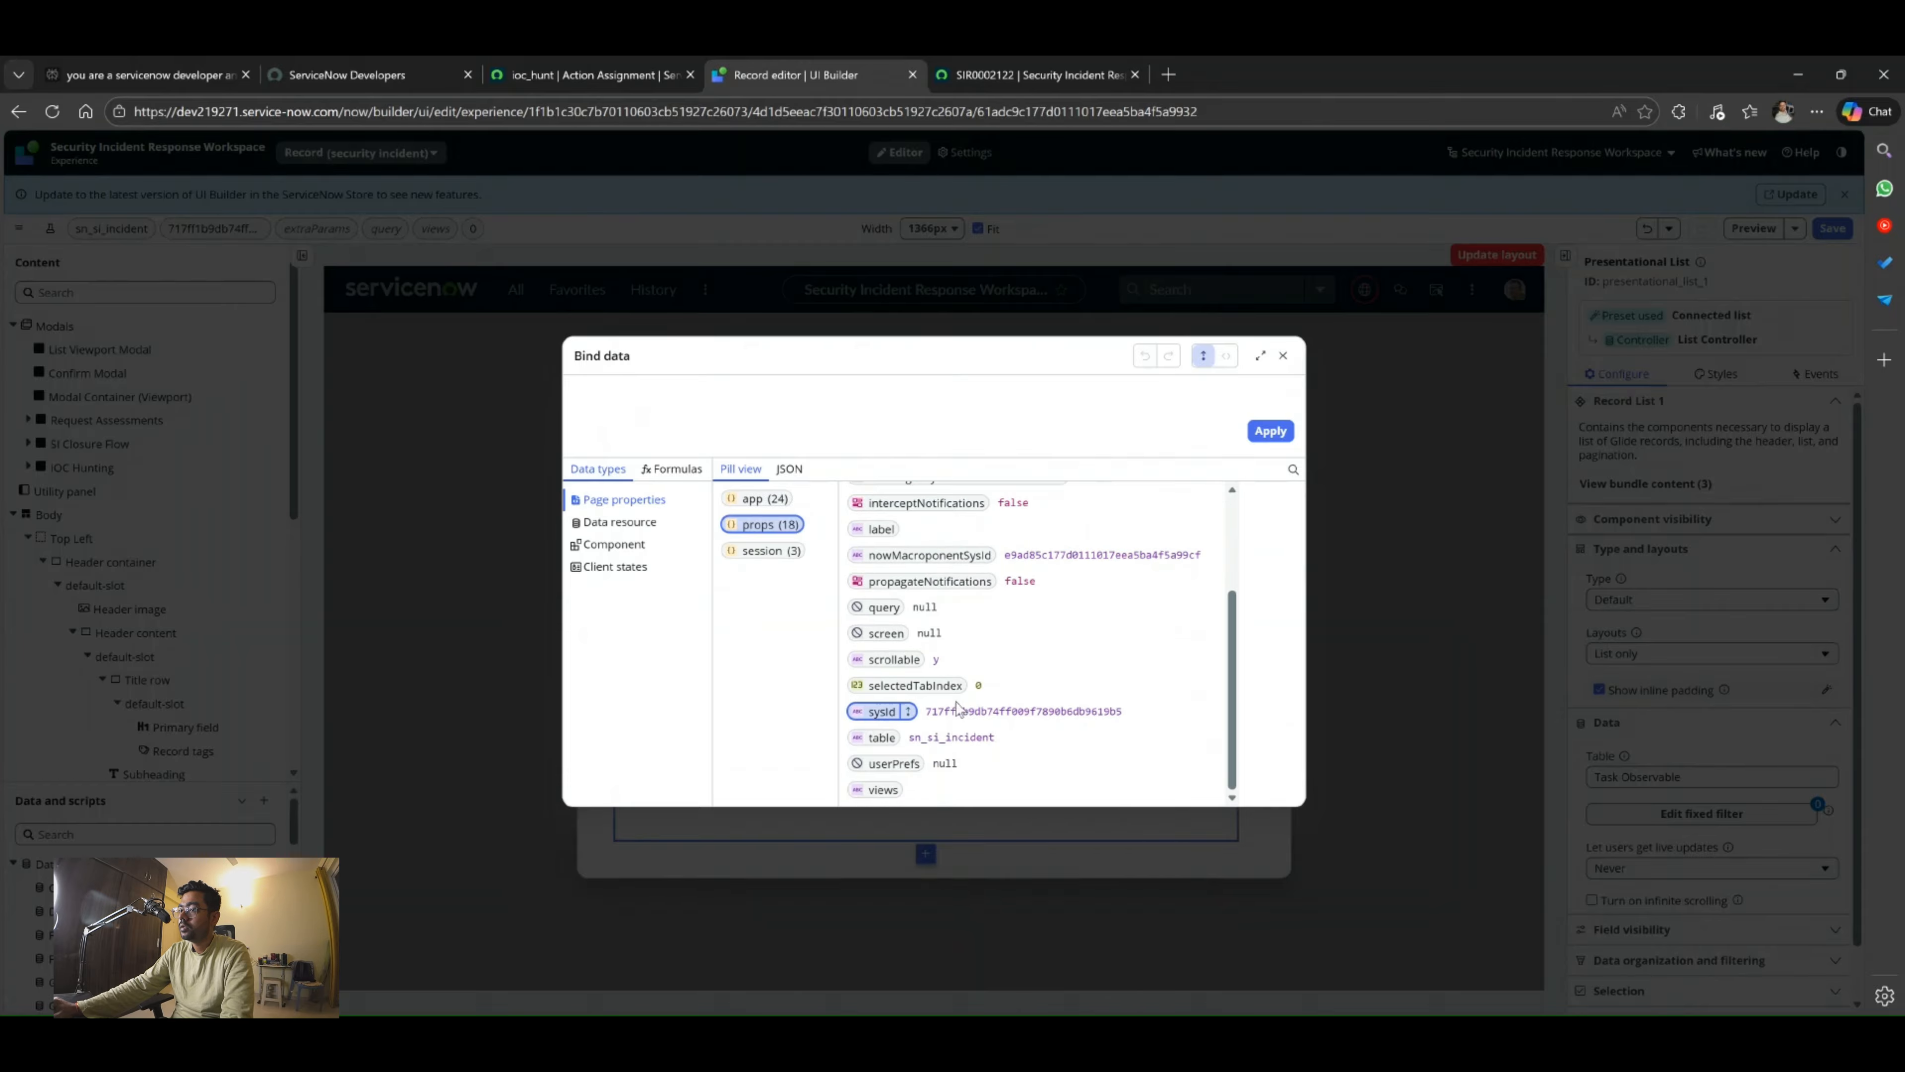
pyautogui.click(910, 711)
pyautogui.click(1269, 430)
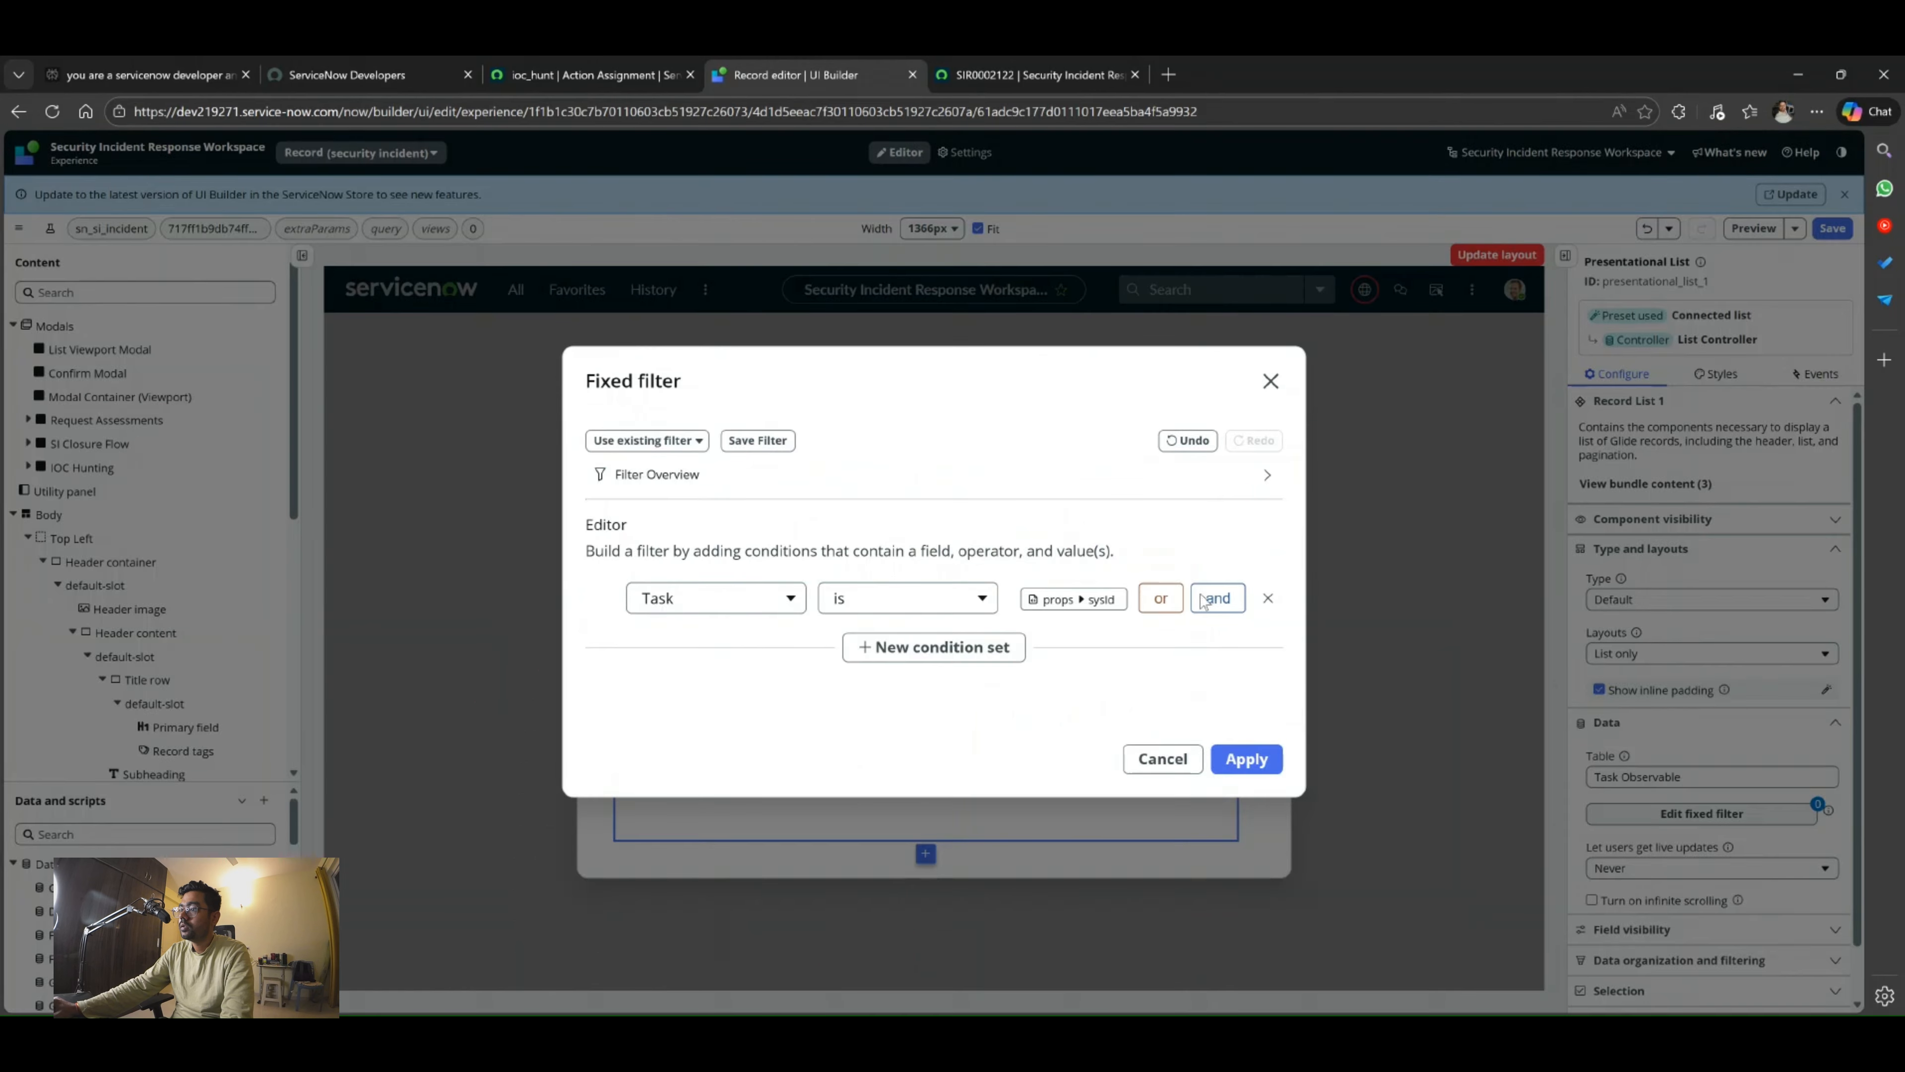
pyautogui.click(1243, 760)
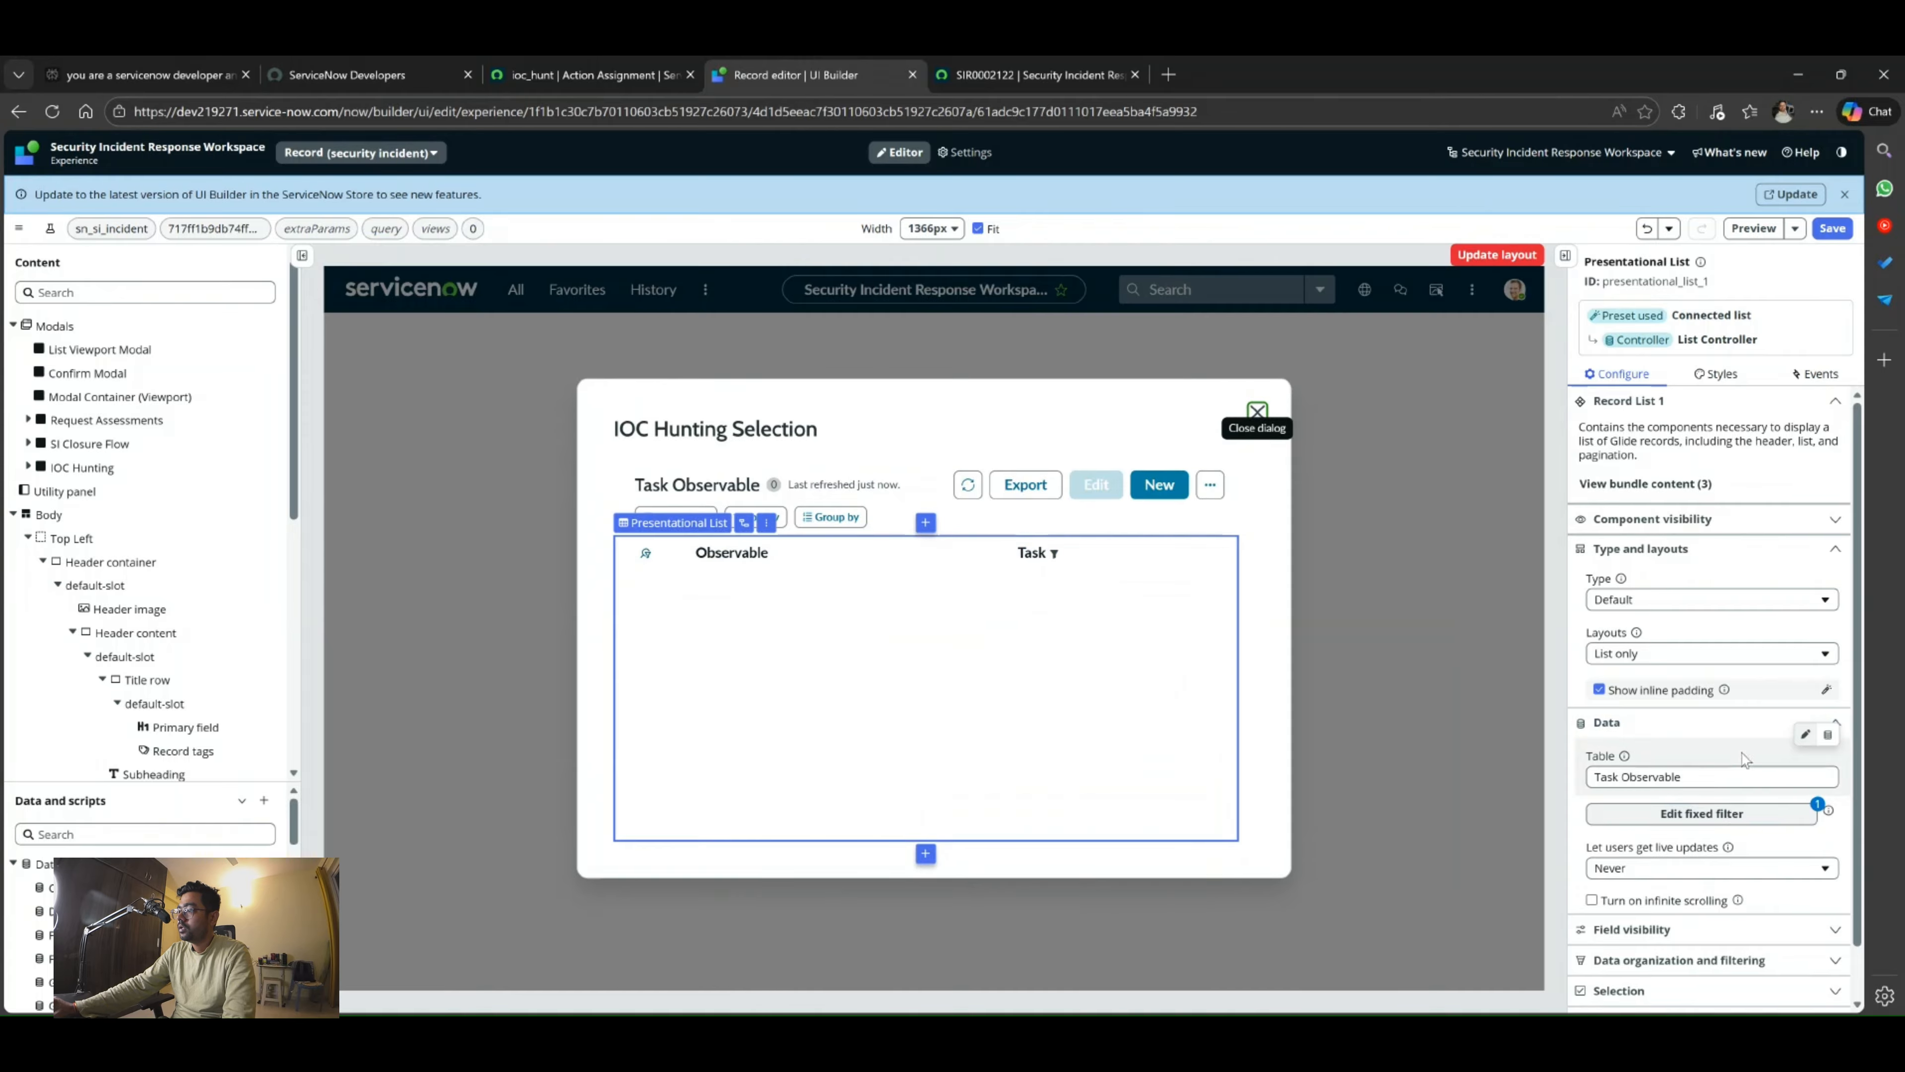
# Add a Button component after the Record List in the default slot of the IOC Hunting modal.
pyautogui.scroll(-1, 1694, 779)
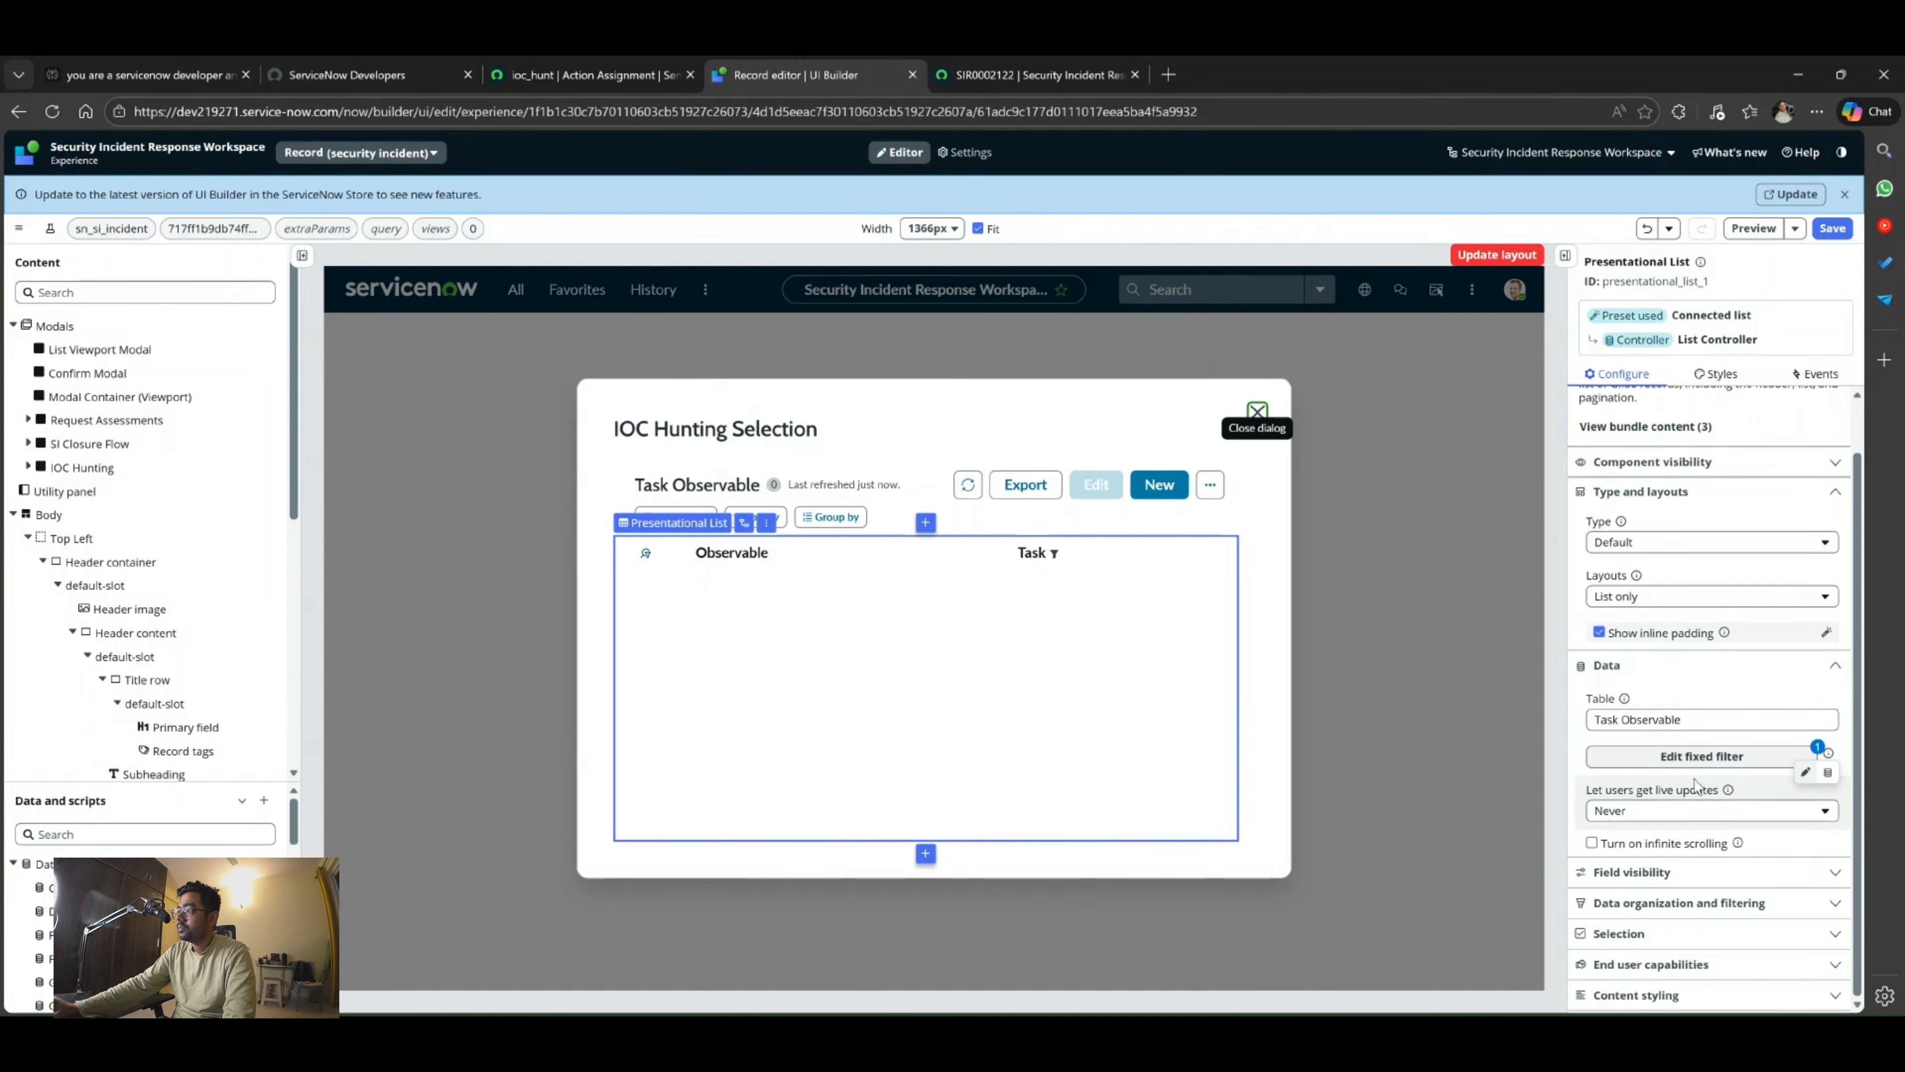
pyautogui.scroll(1, 1697, 679)
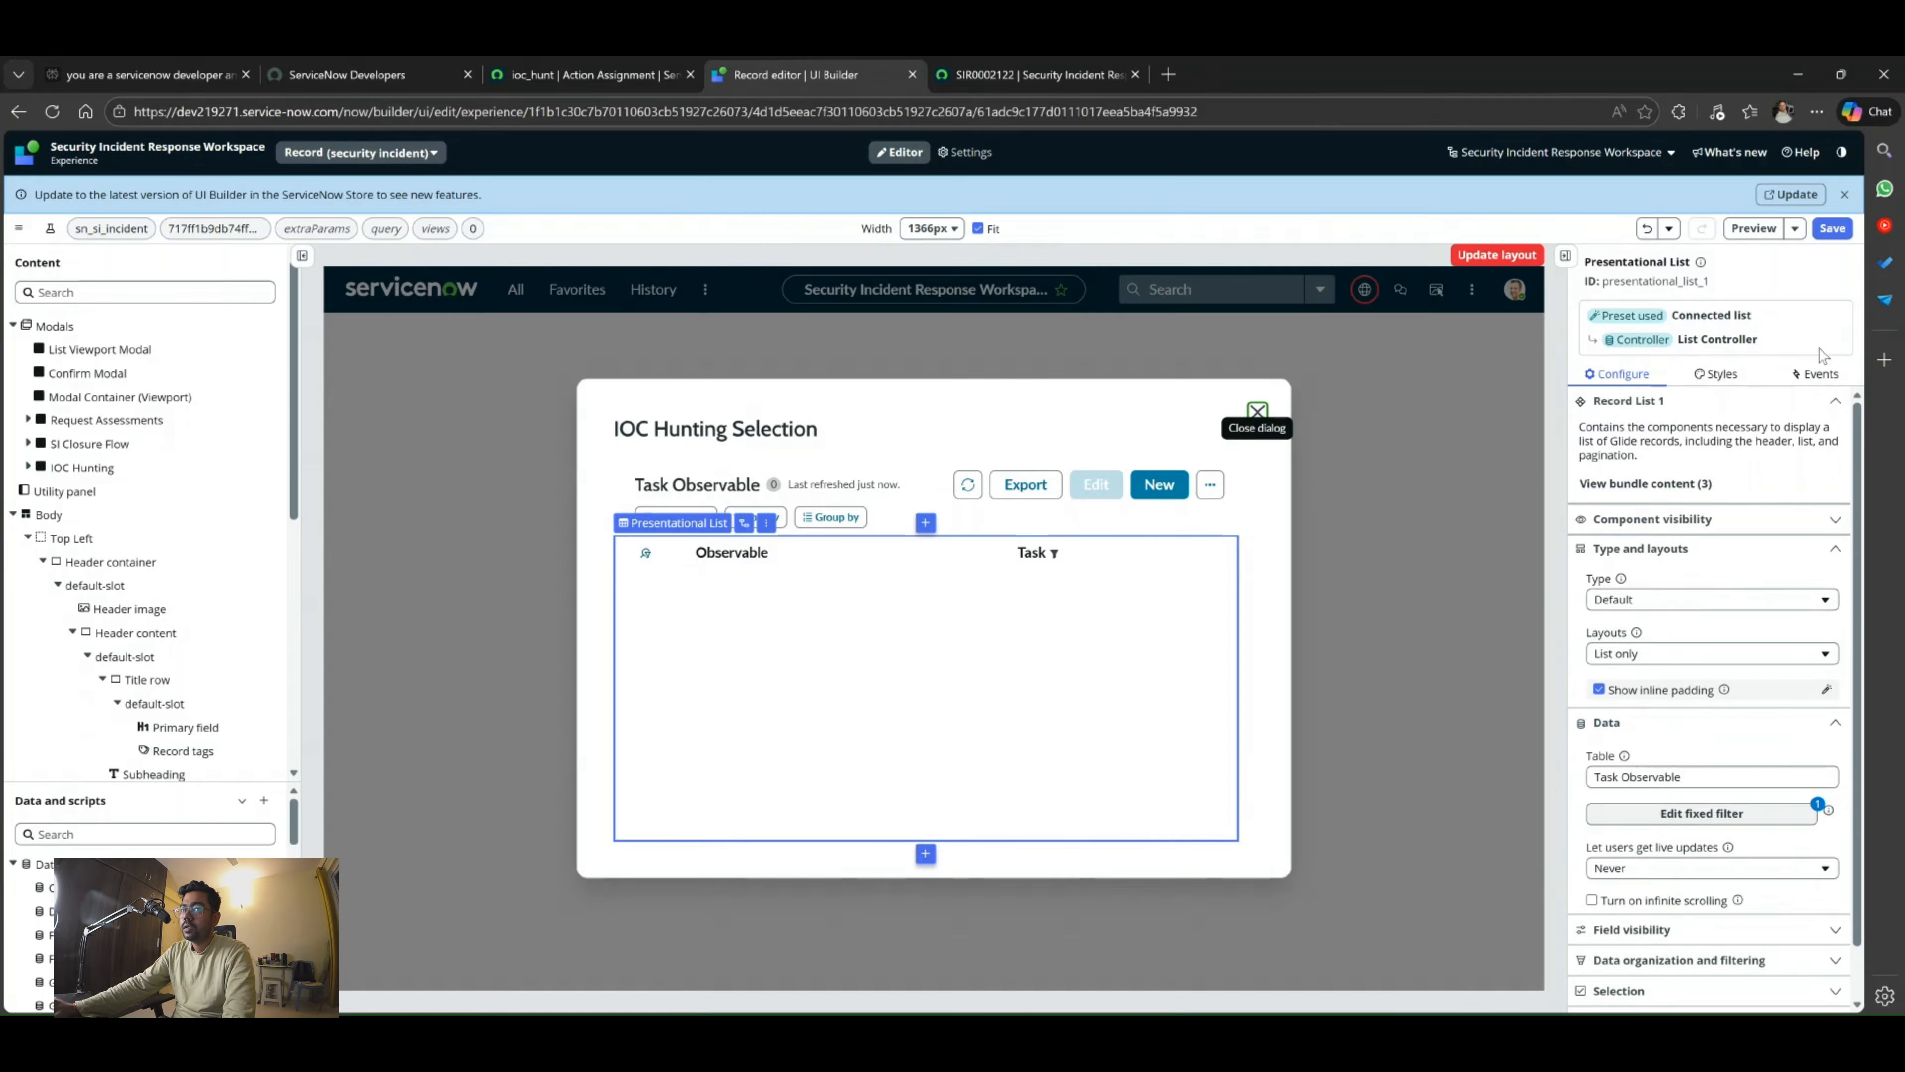
pyautogui.click(28, 466)
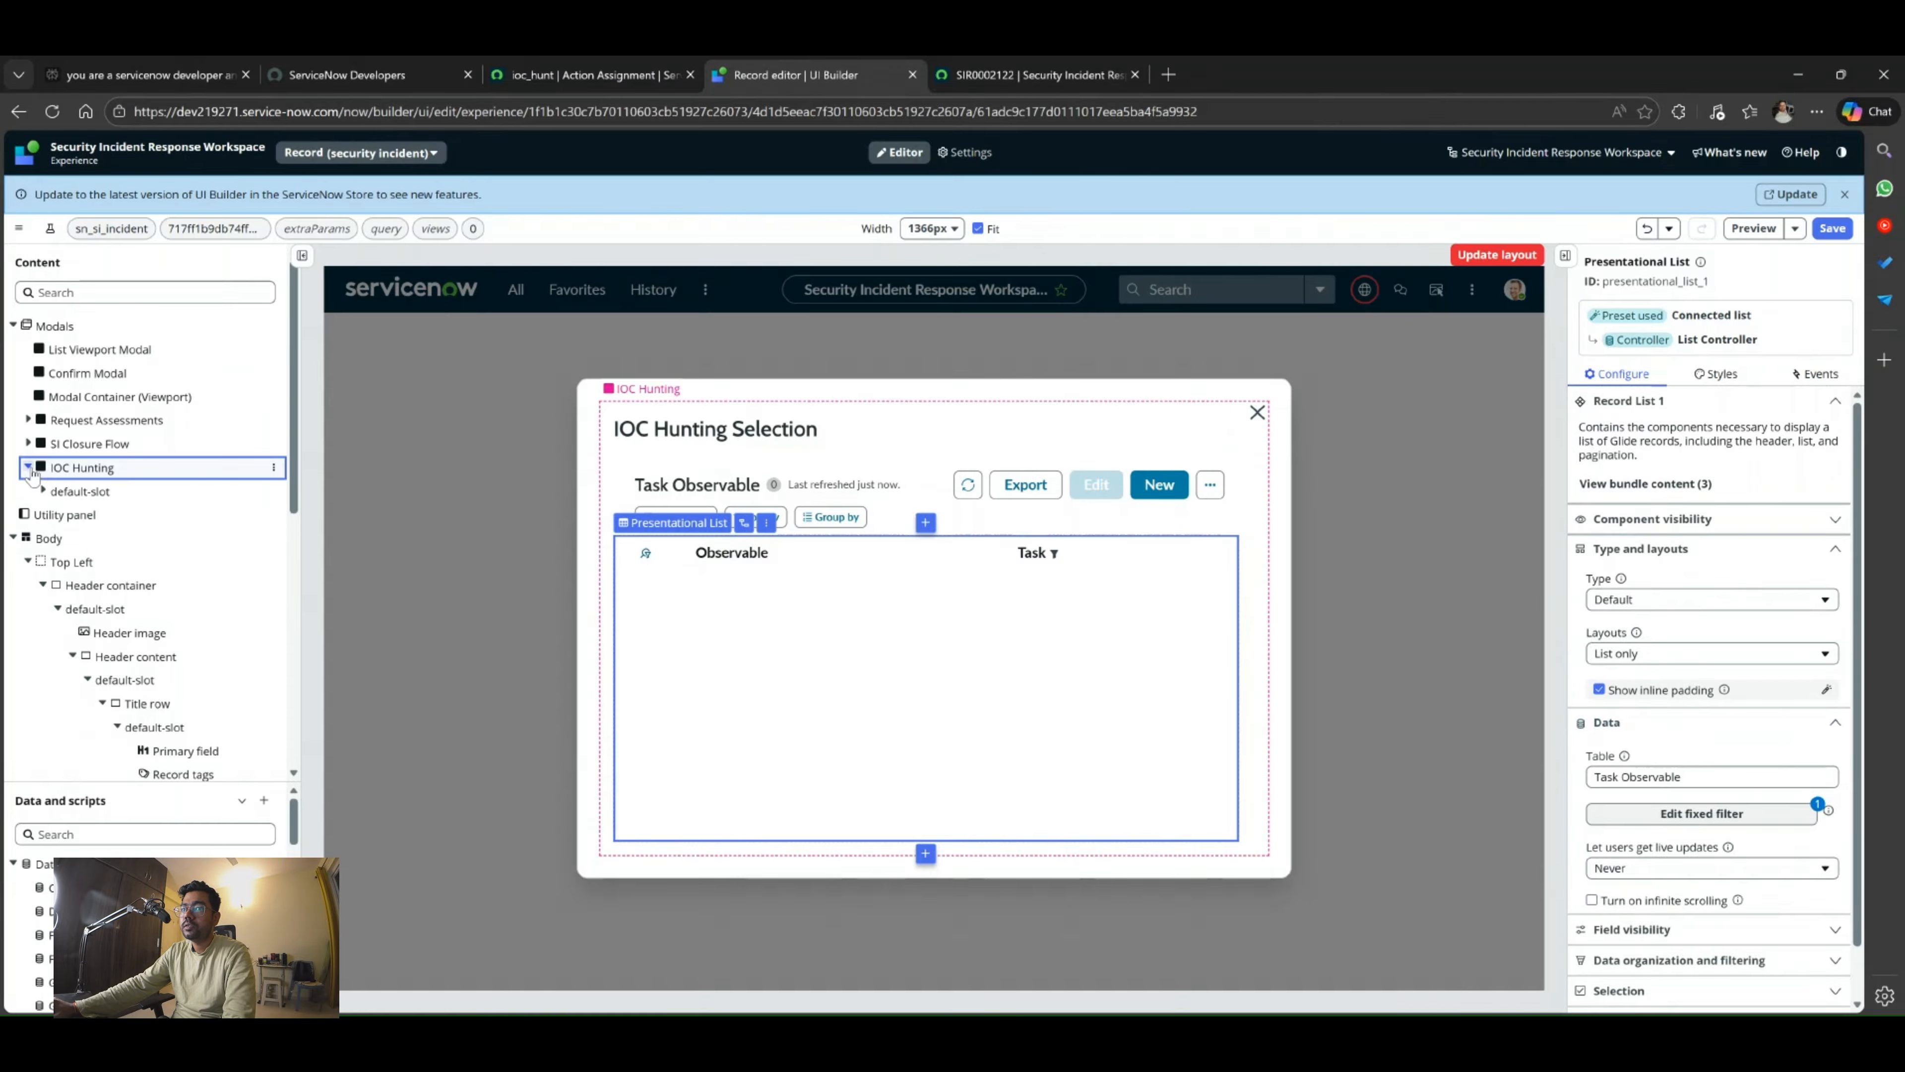
pyautogui.click(44, 491)
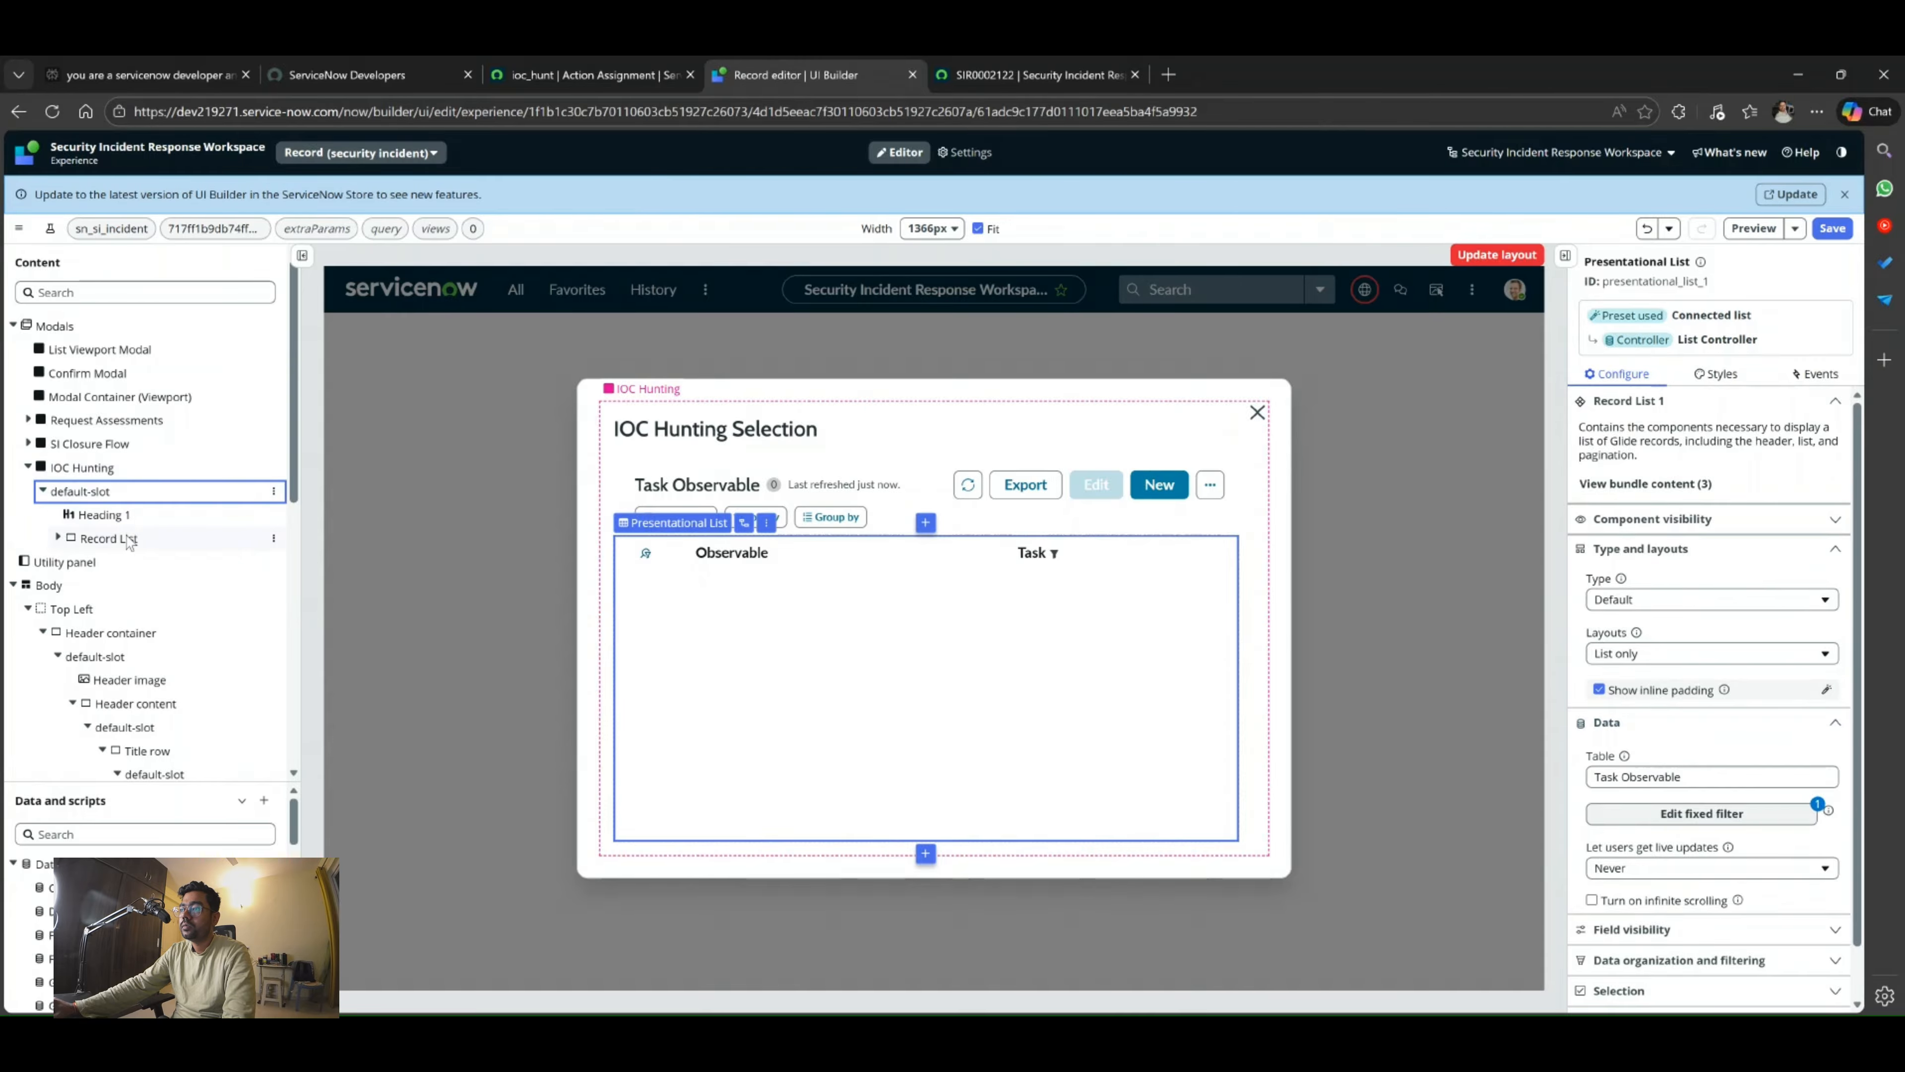
pyautogui.click(129, 539)
pyautogui.click(274, 538)
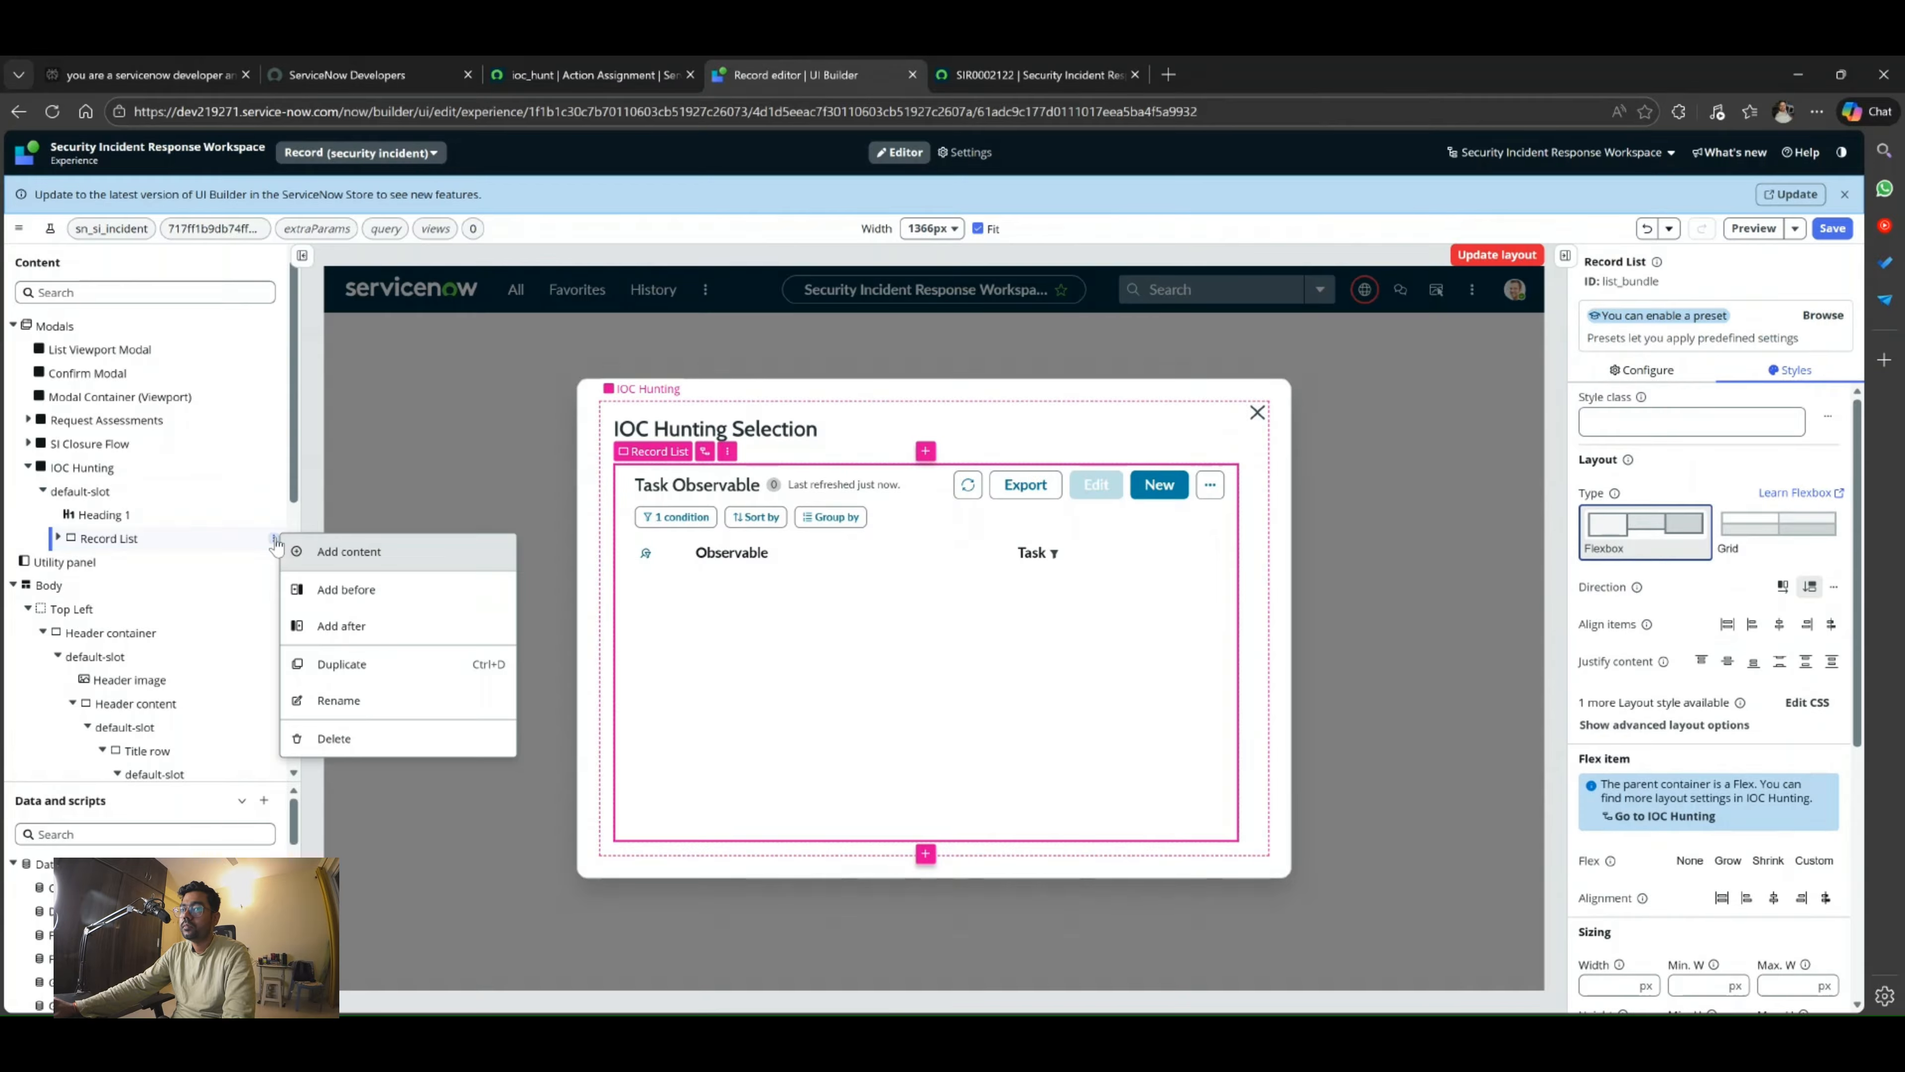
pyautogui.click(363, 630)
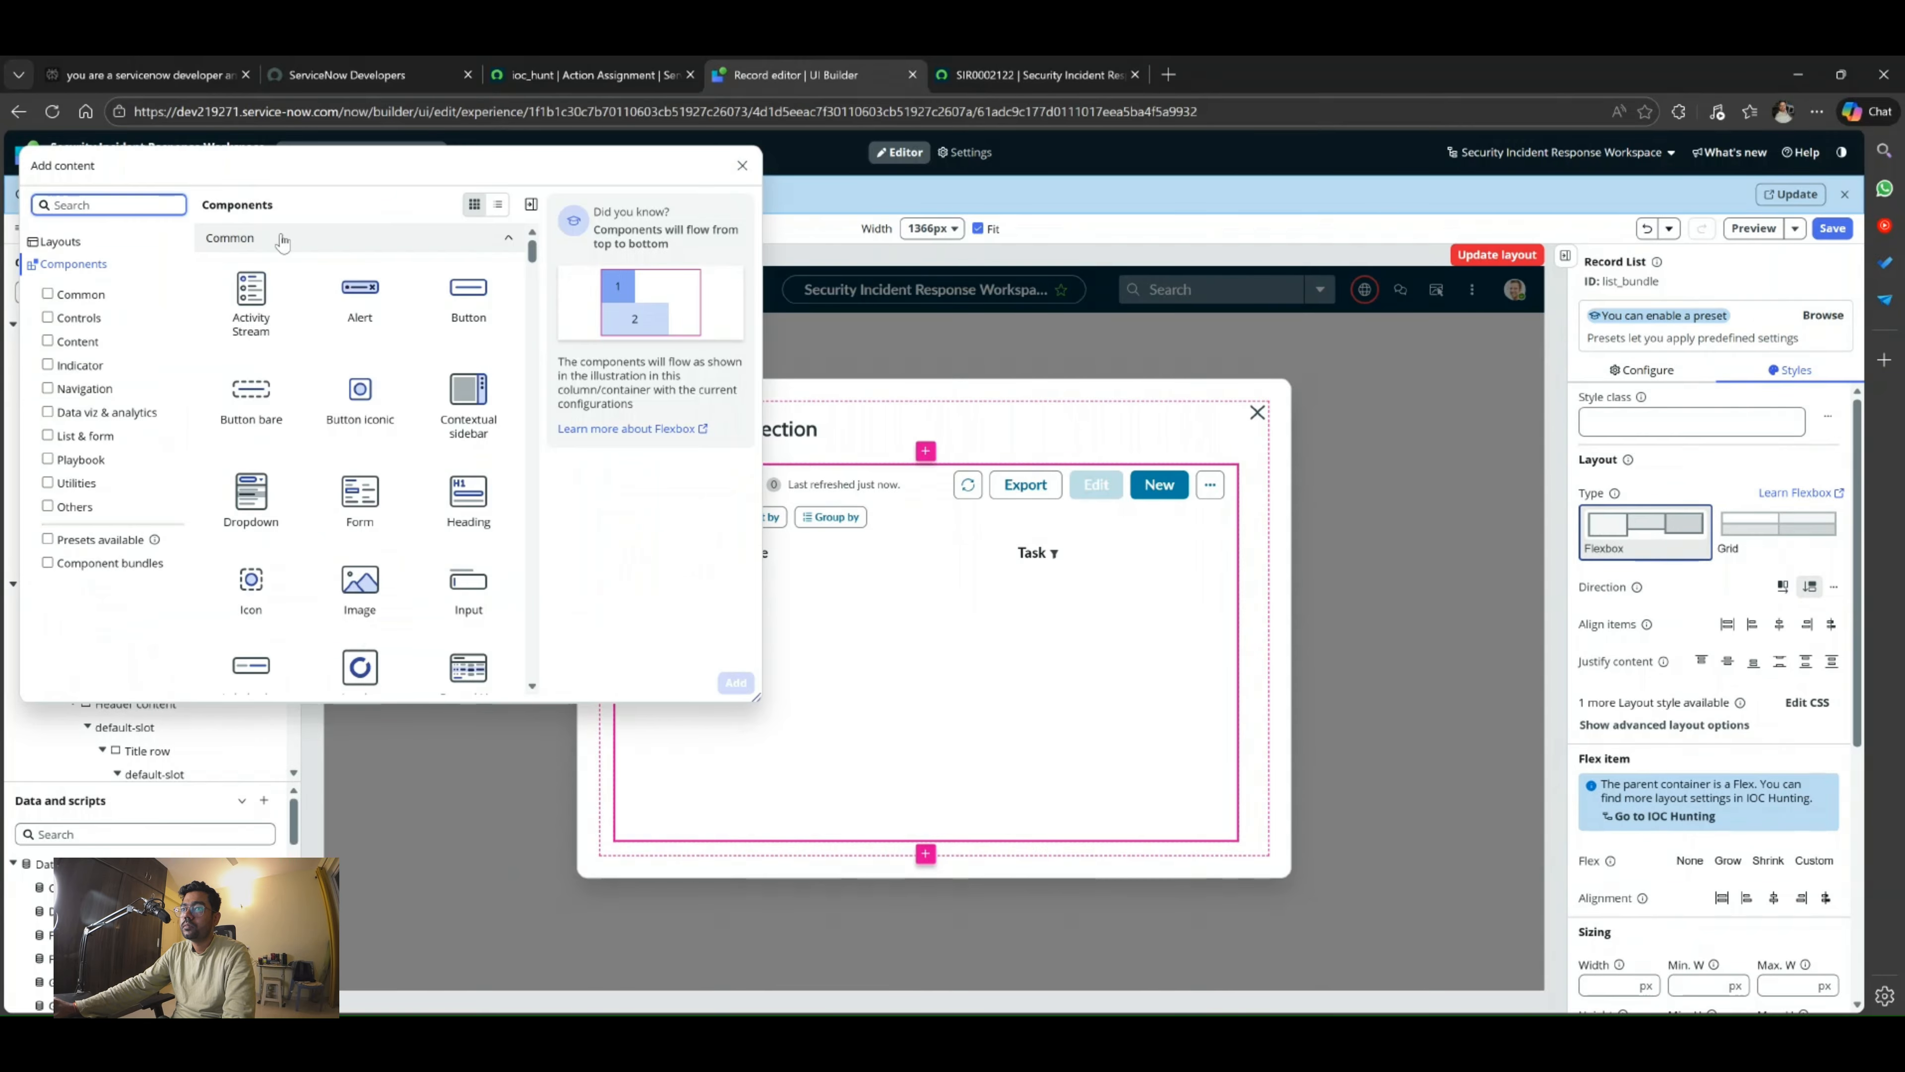
pyautogui.click(453, 322)
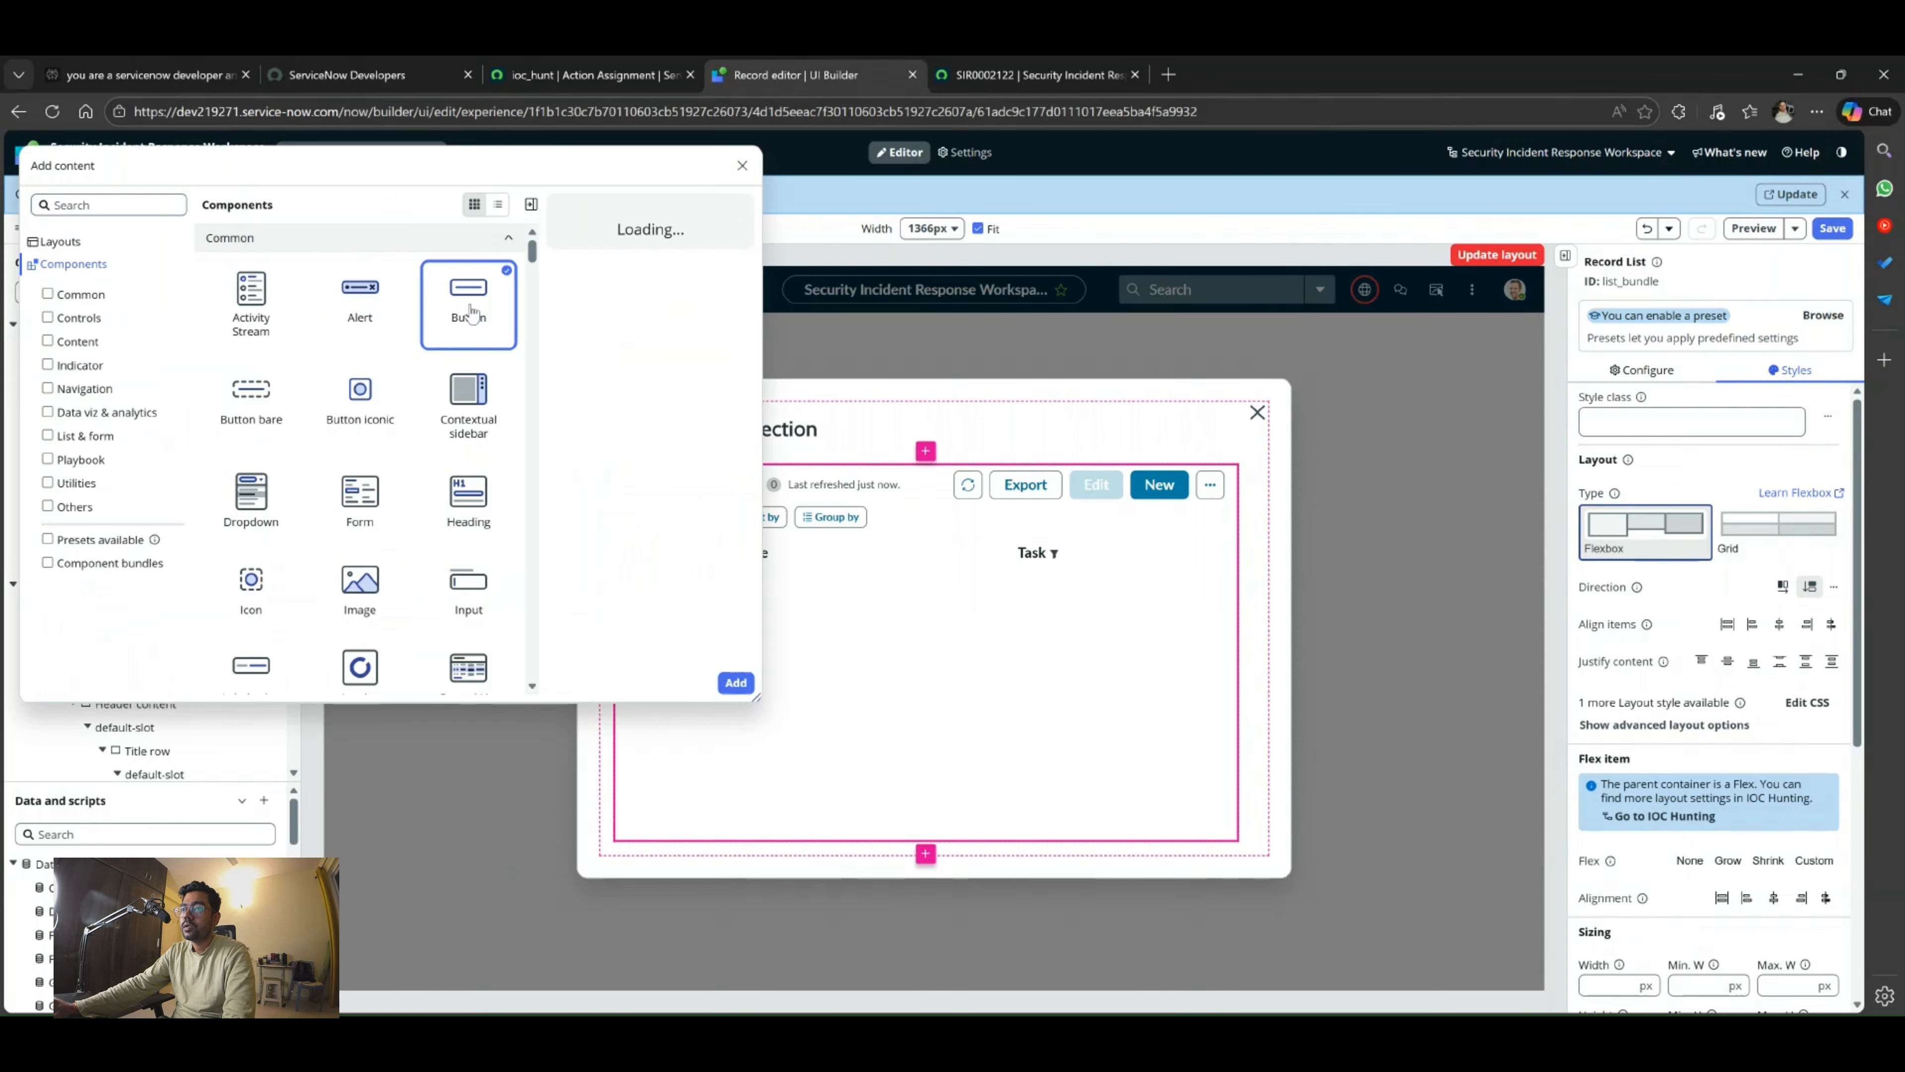
pyautogui.click(735, 682)
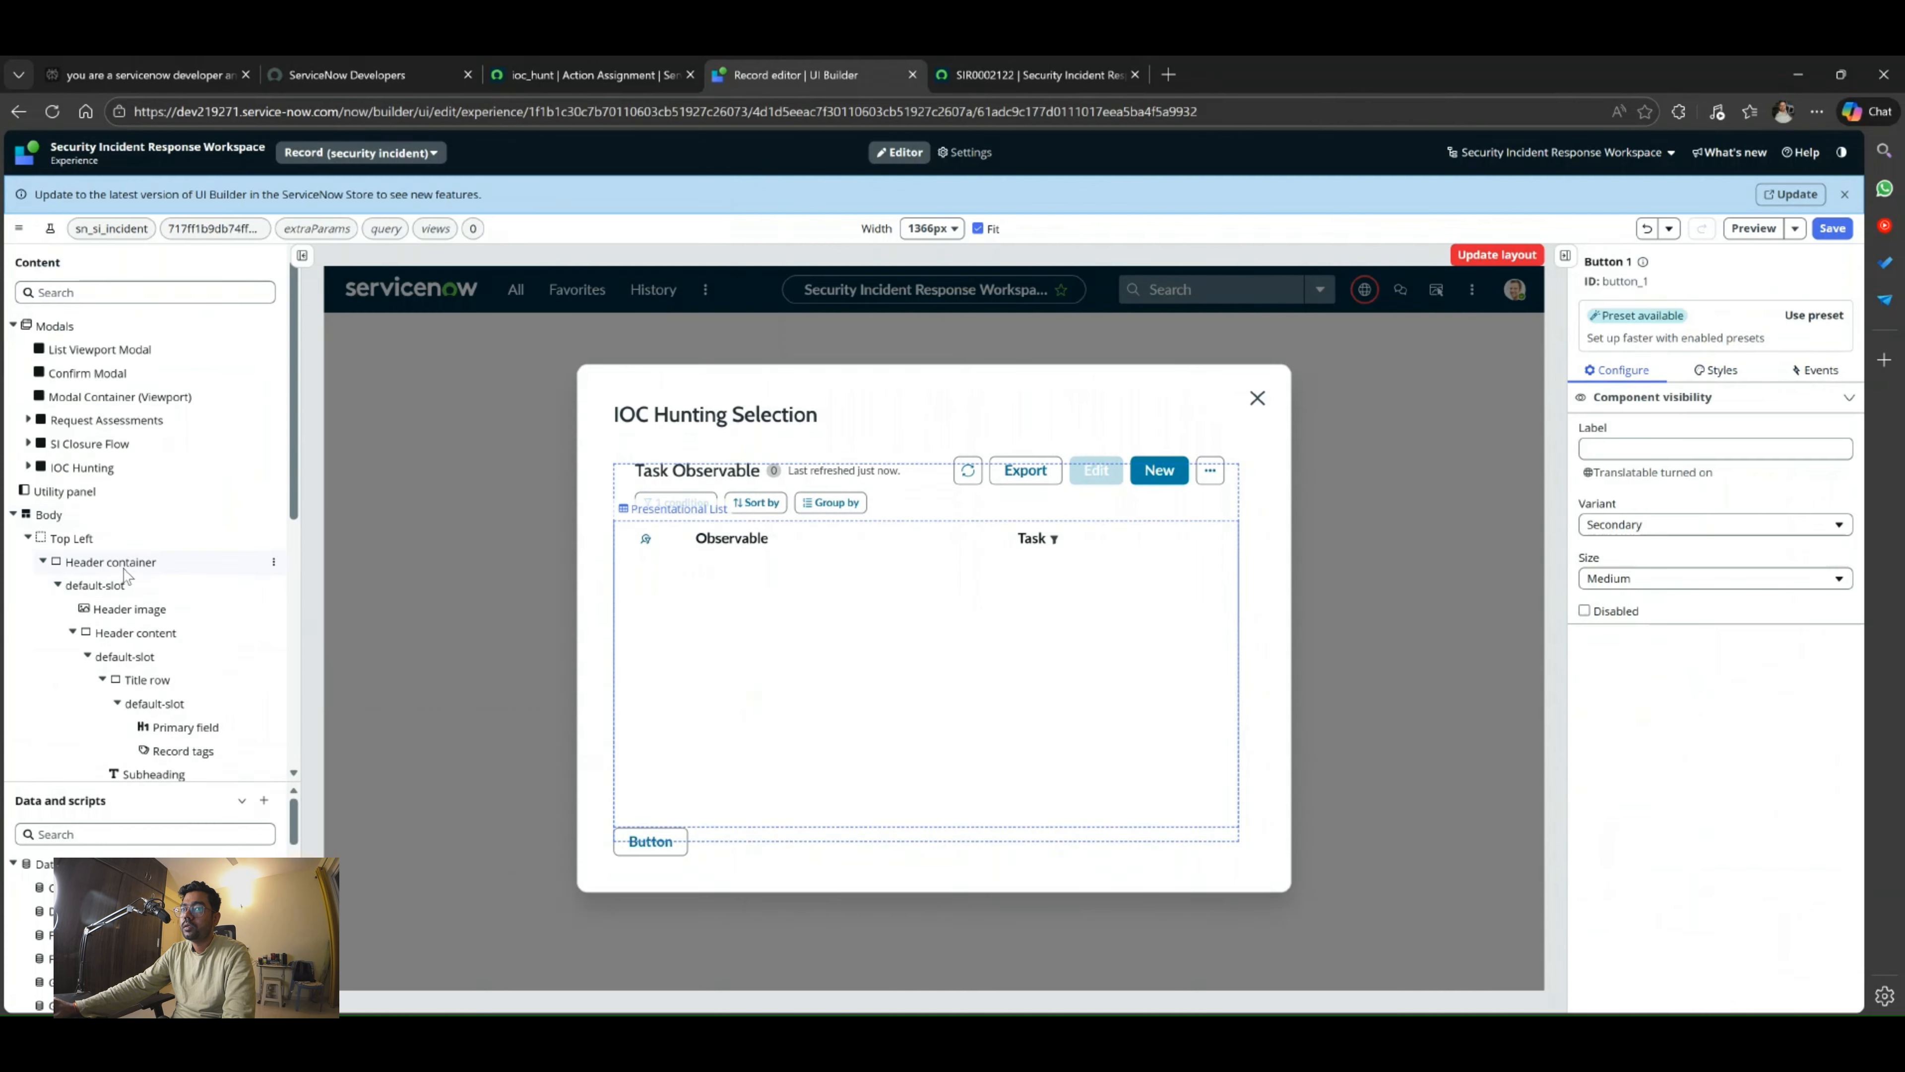
# Set the label of Button 1 in the IOC Hunting modal to Start Hunting.
pyautogui.click(28, 467)
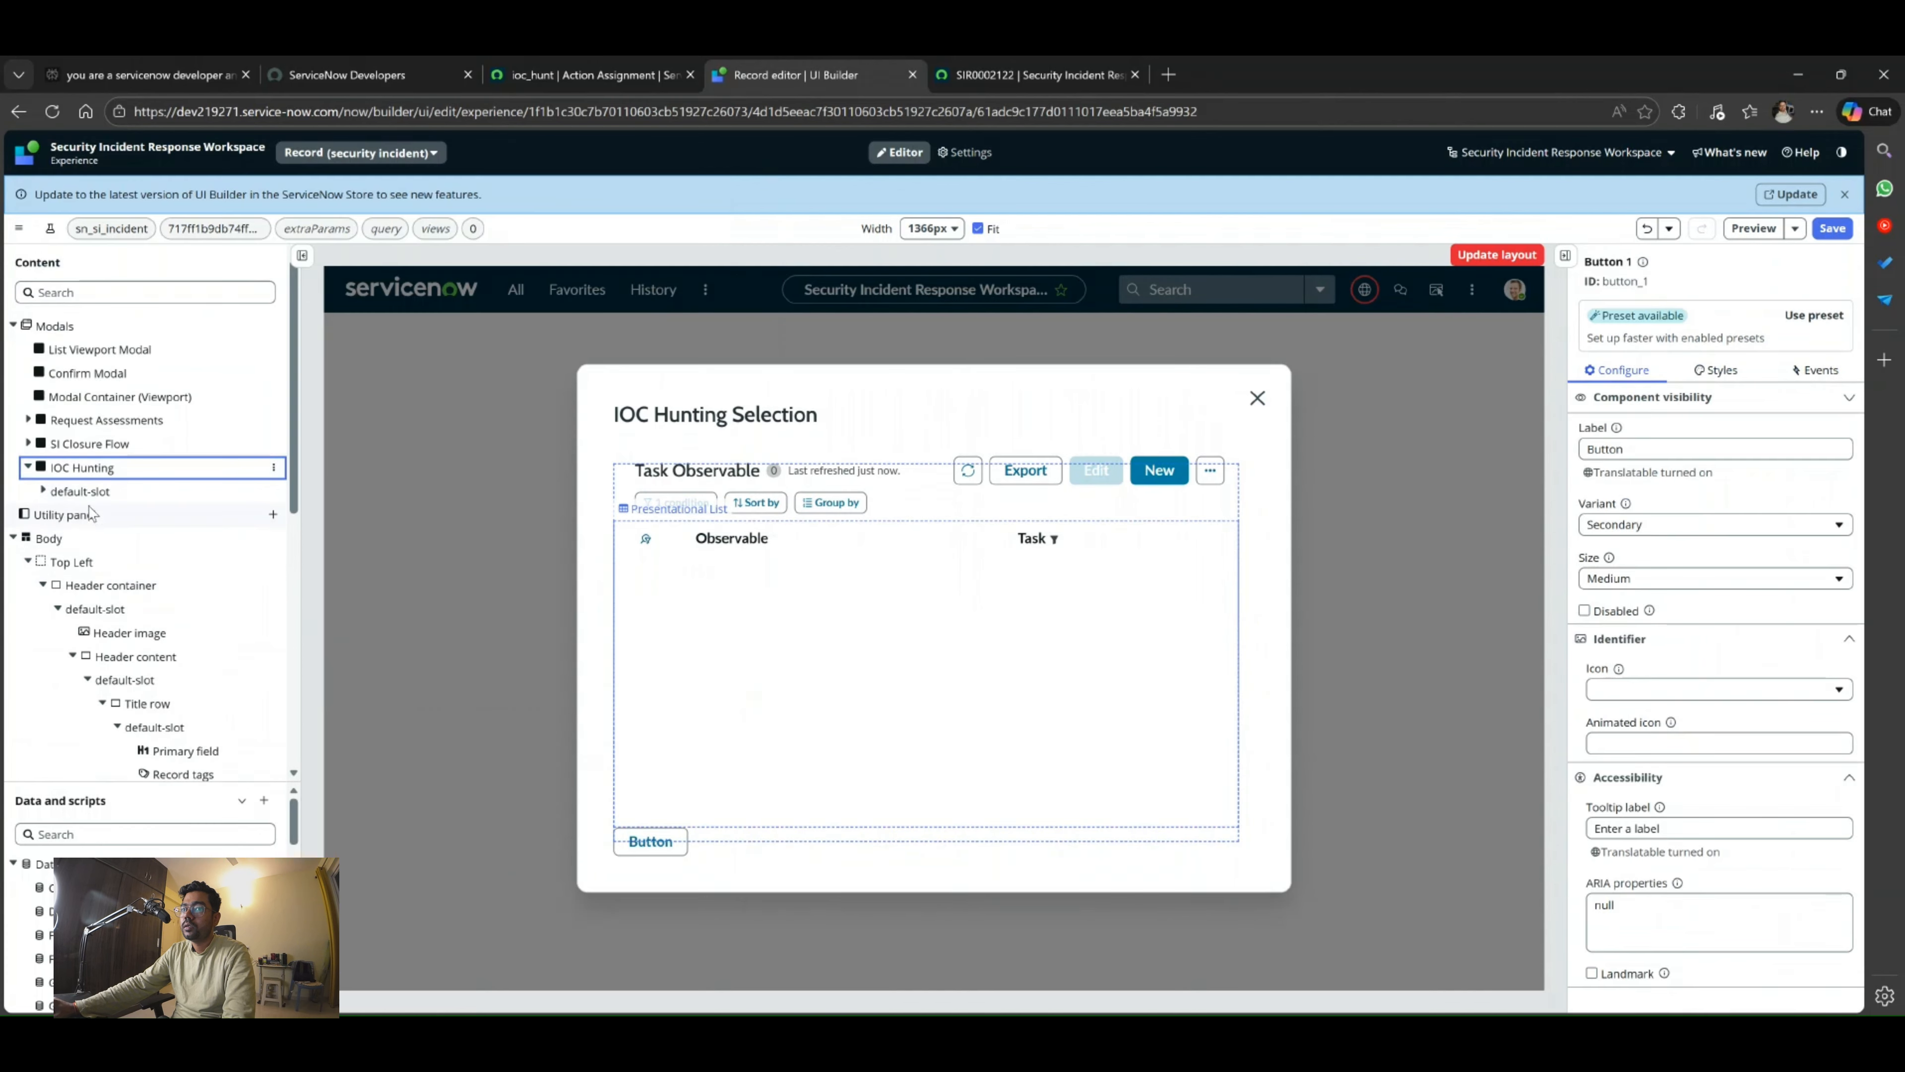
pyautogui.click(42, 490)
pyautogui.click(180, 561)
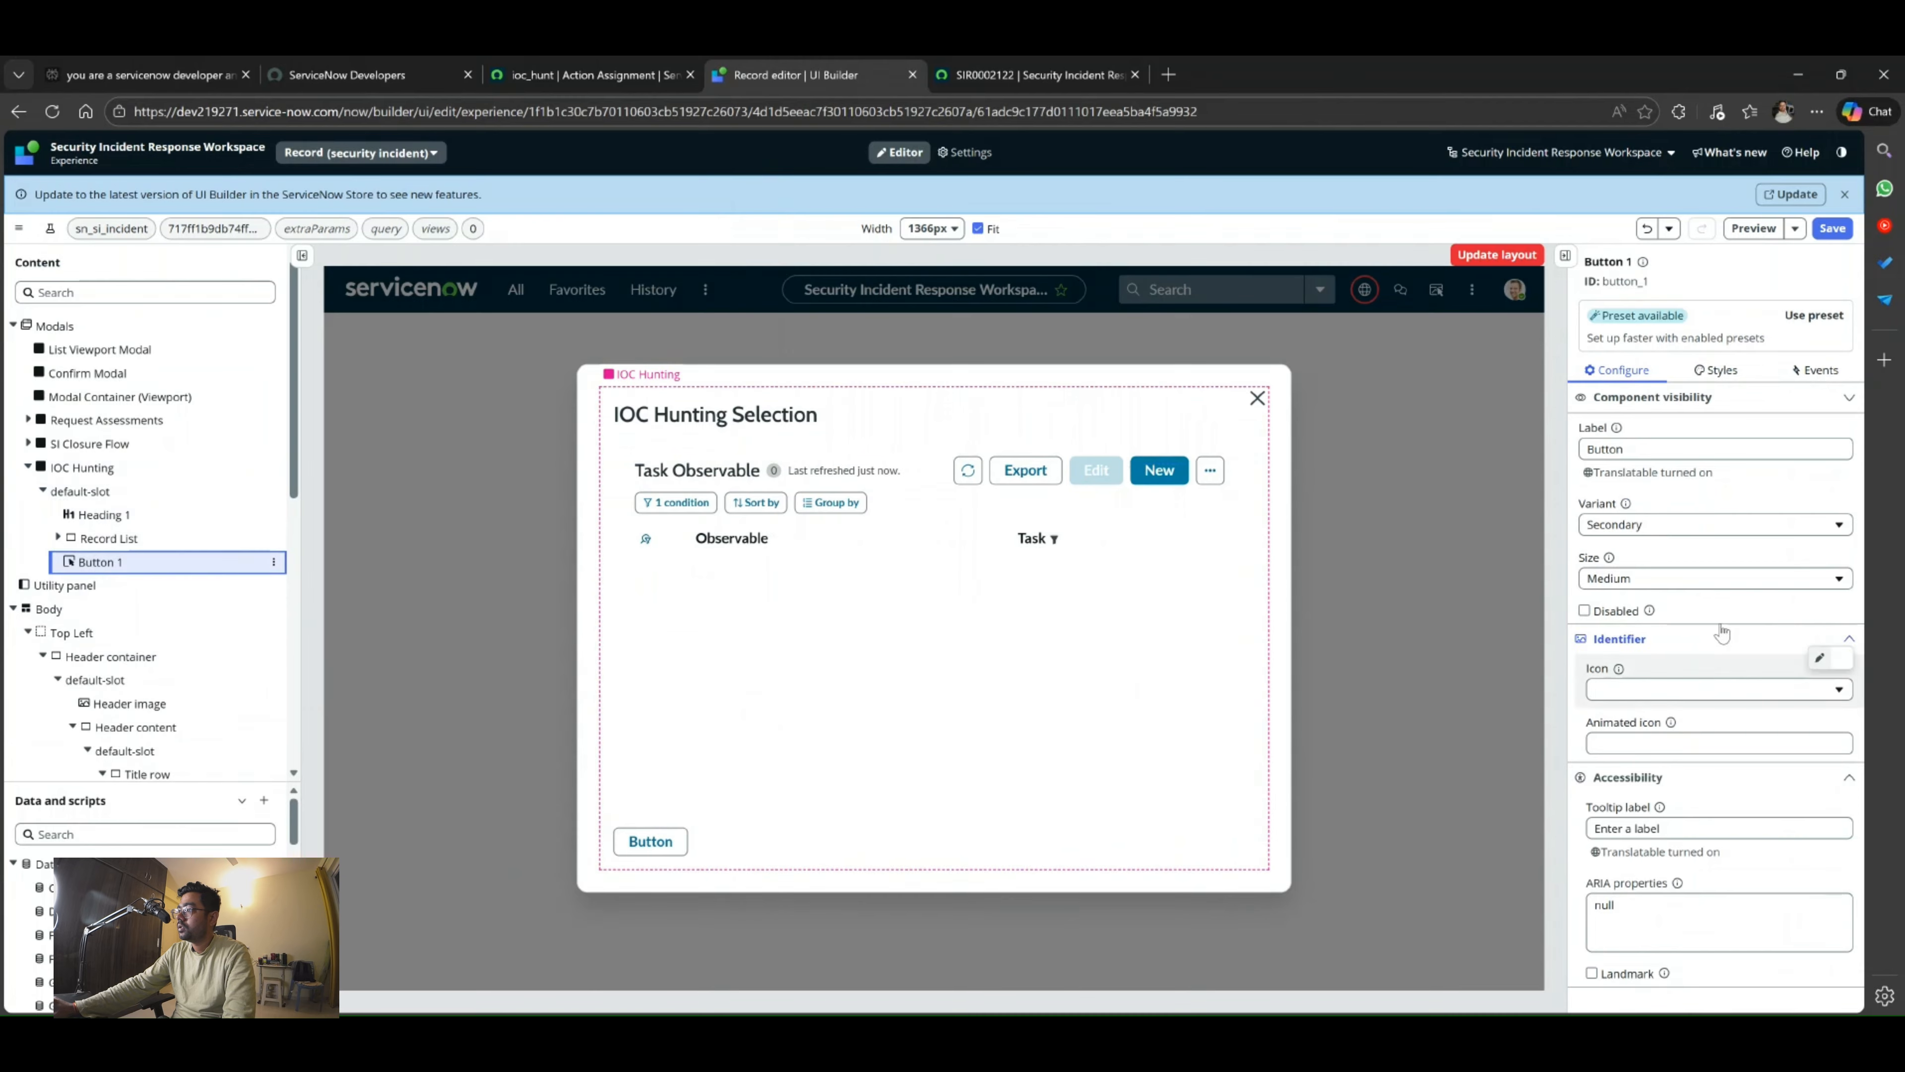
pyautogui.click(1582, 448)
pyautogui.hotkey('ctrl', 'a')
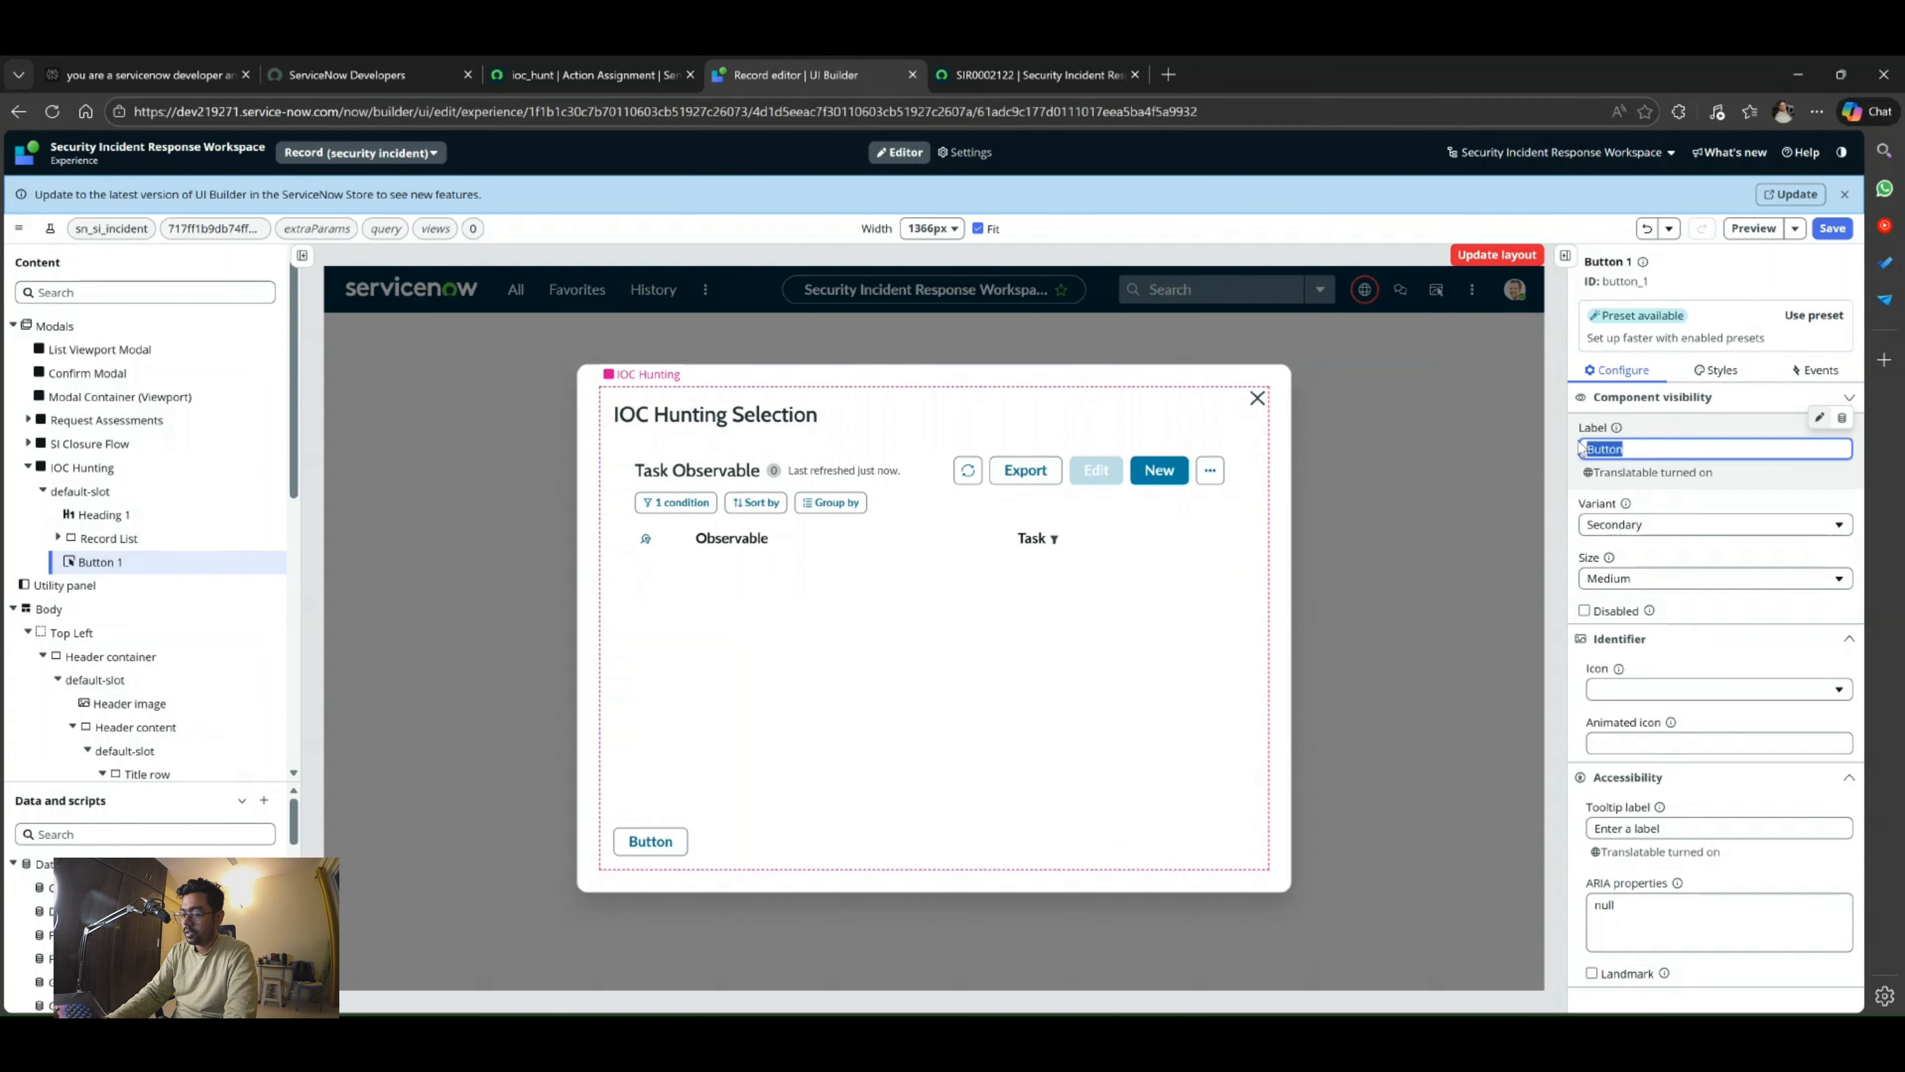
pyautogui.write('Start')
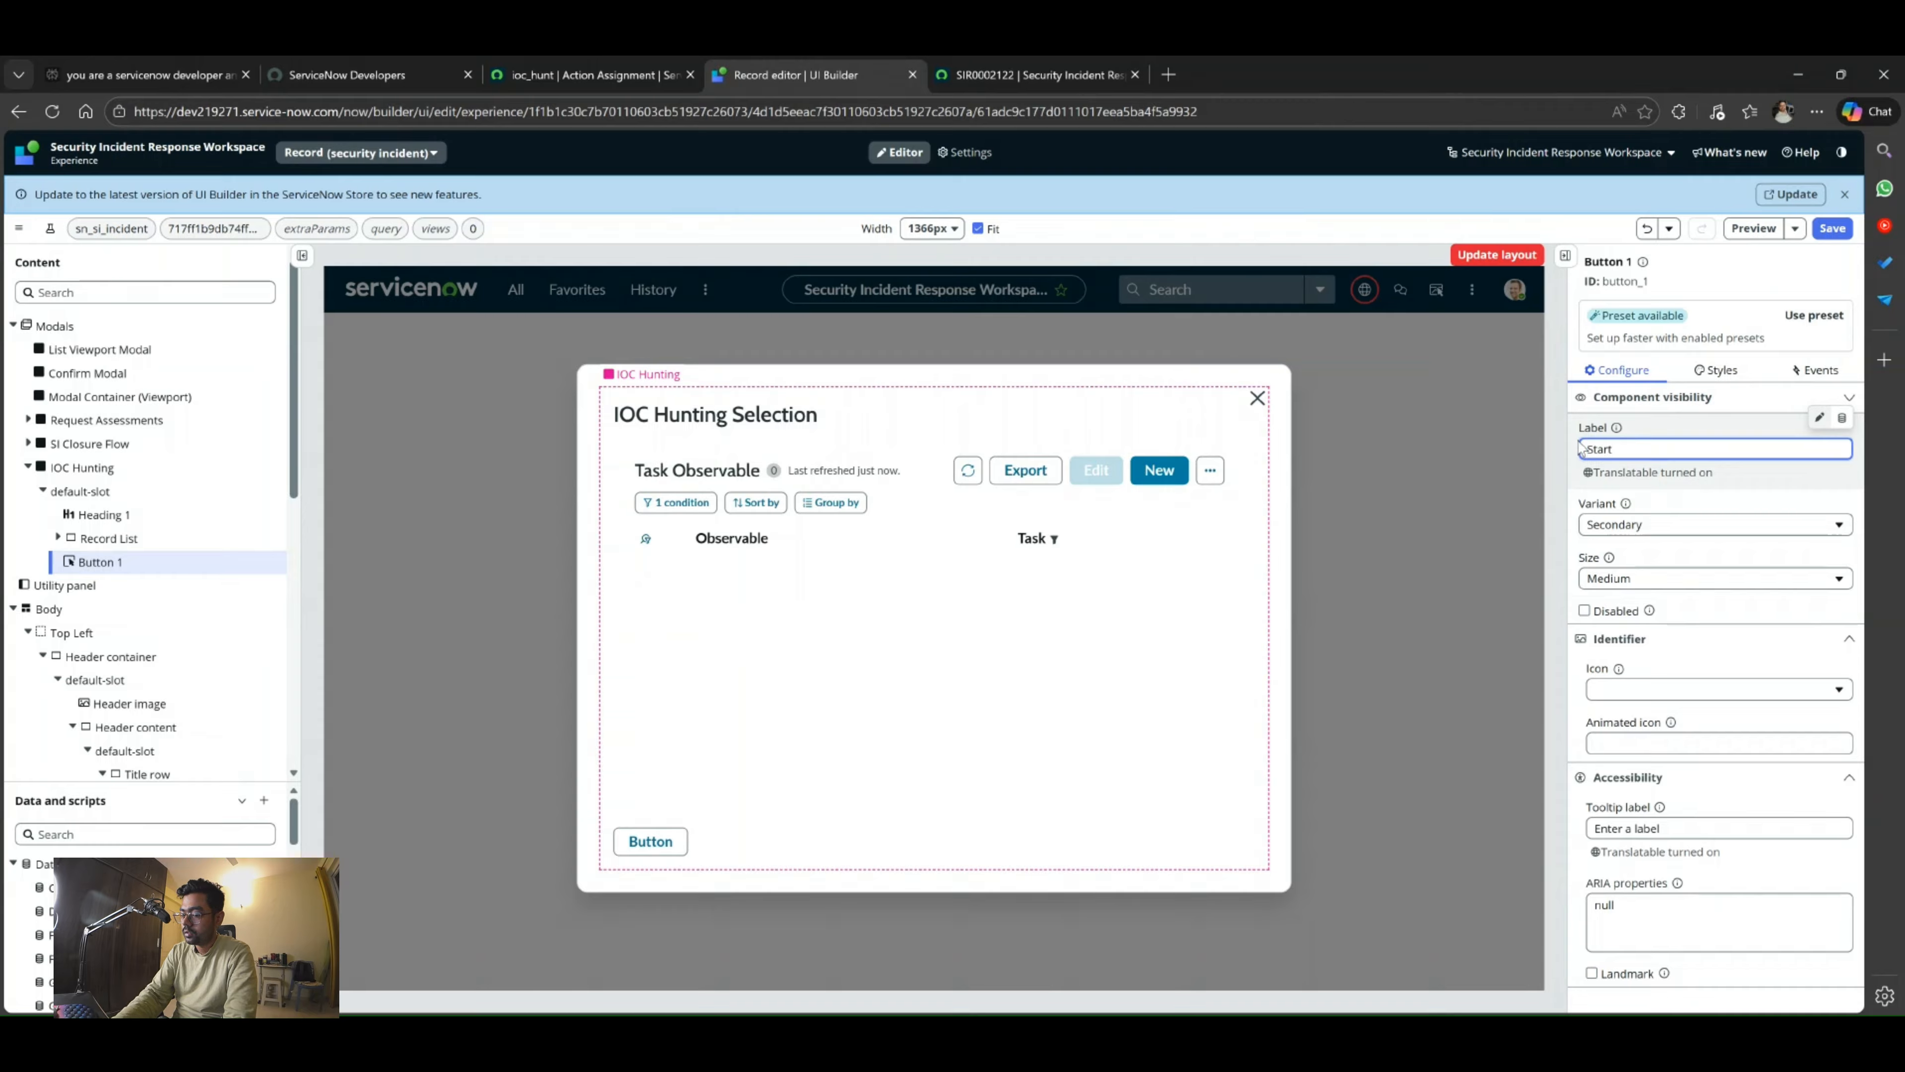
pyautogui.write(' Hunting')
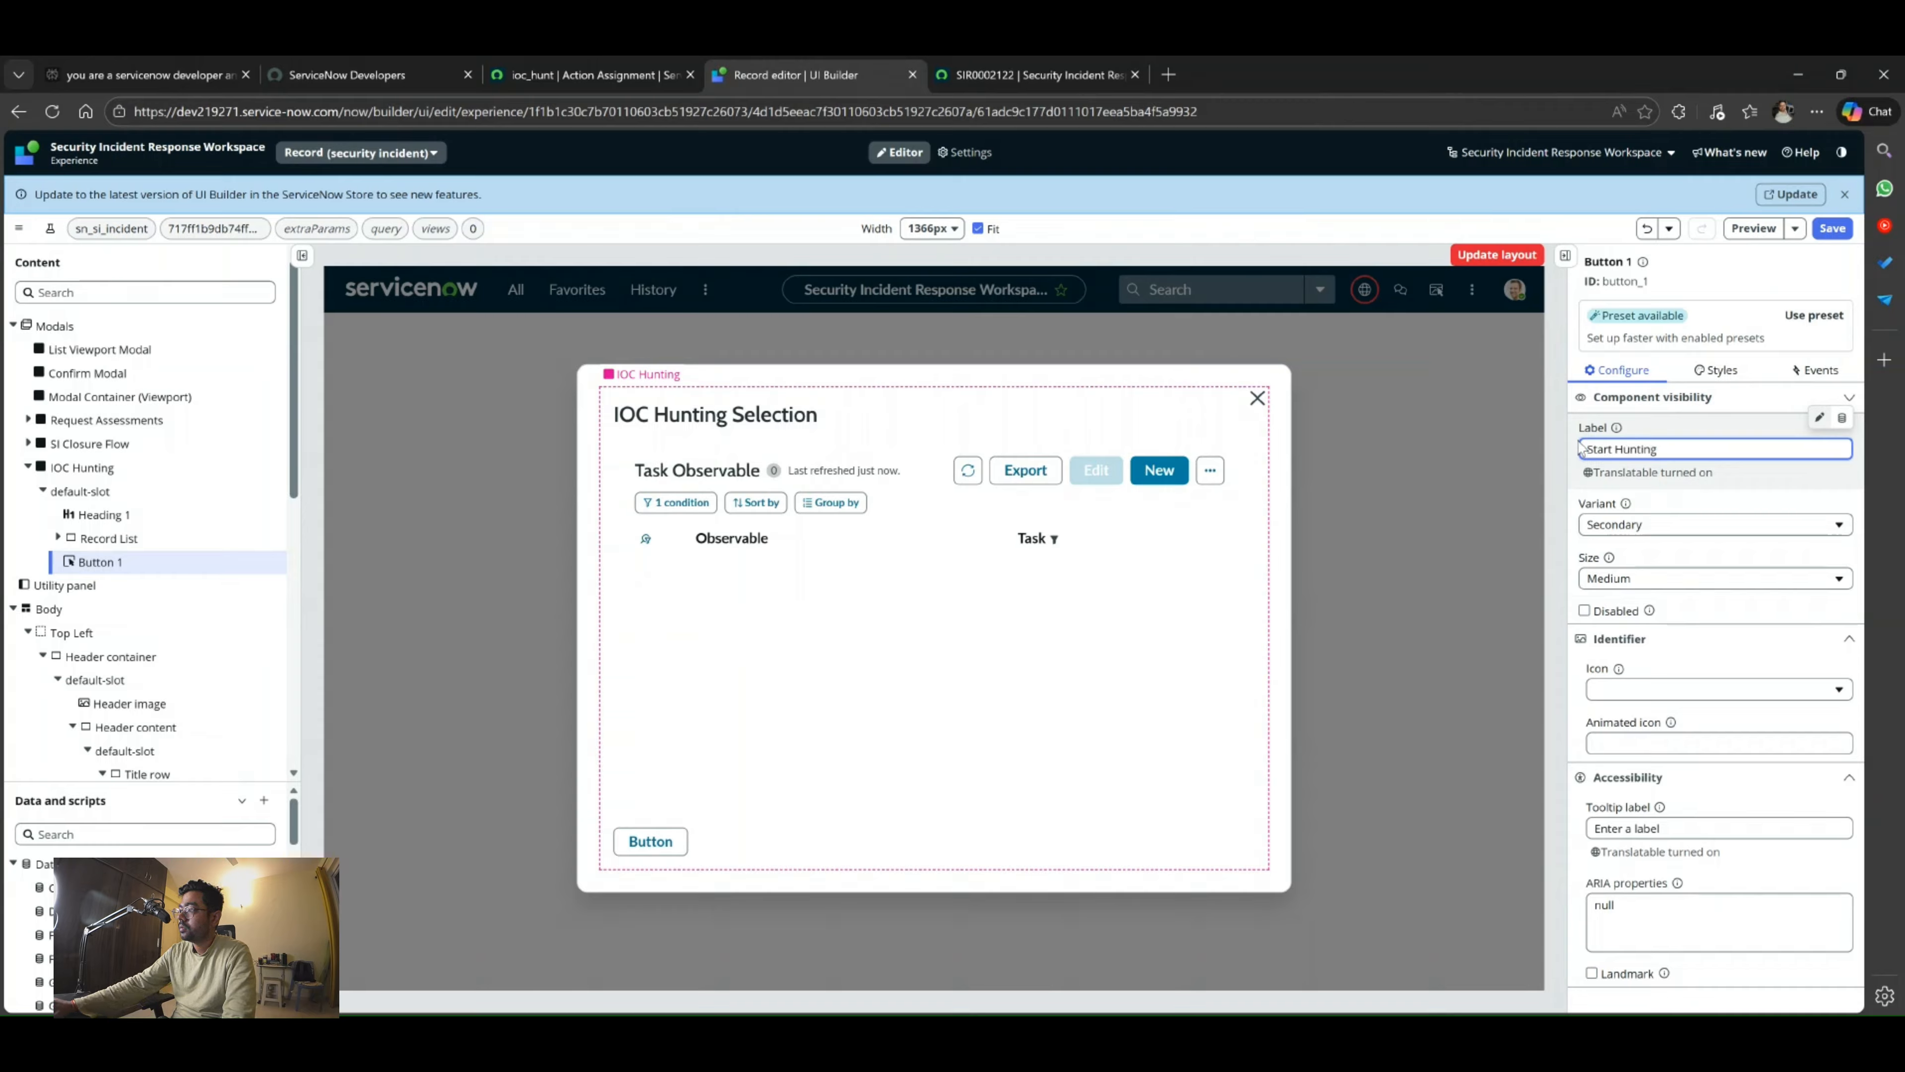
pyautogui.click(1234, 883)
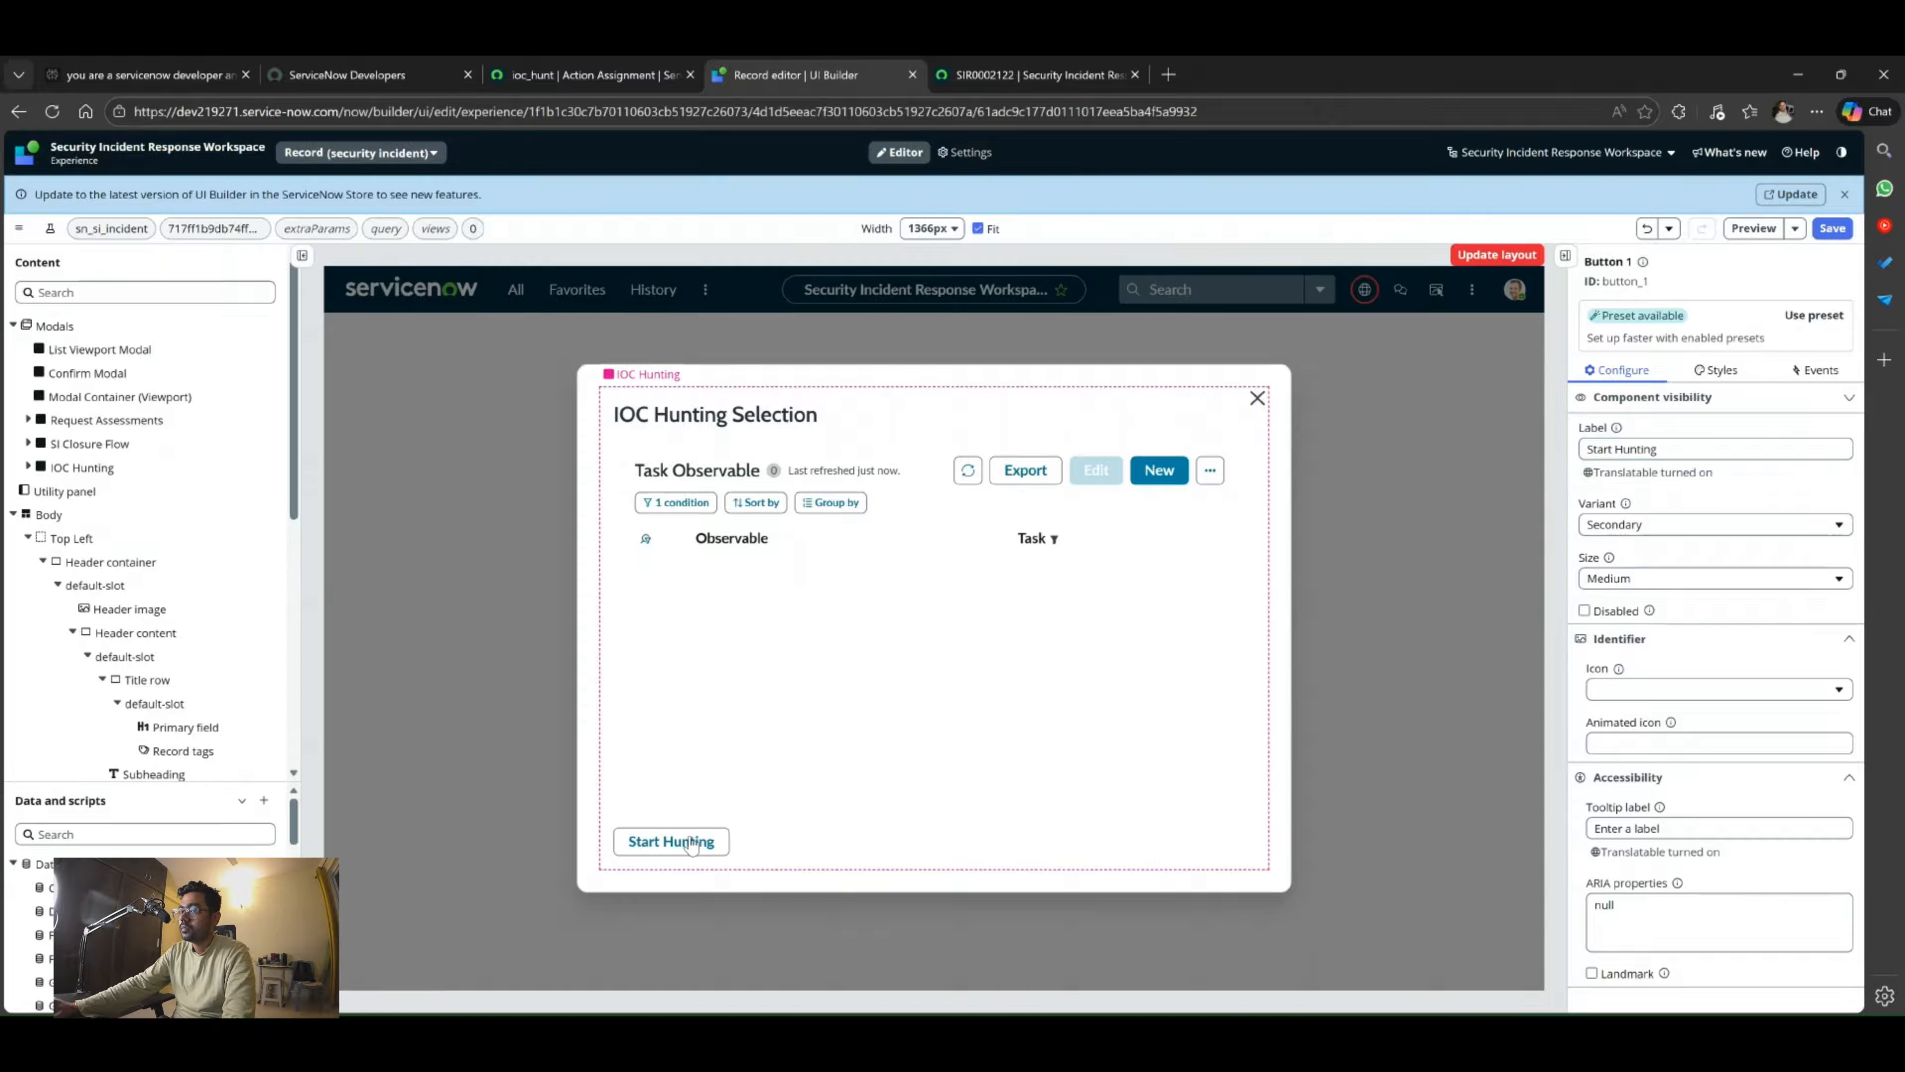
# Set the Start Hunting button's variant to Primary and save the page.
pyautogui.click(690, 845)
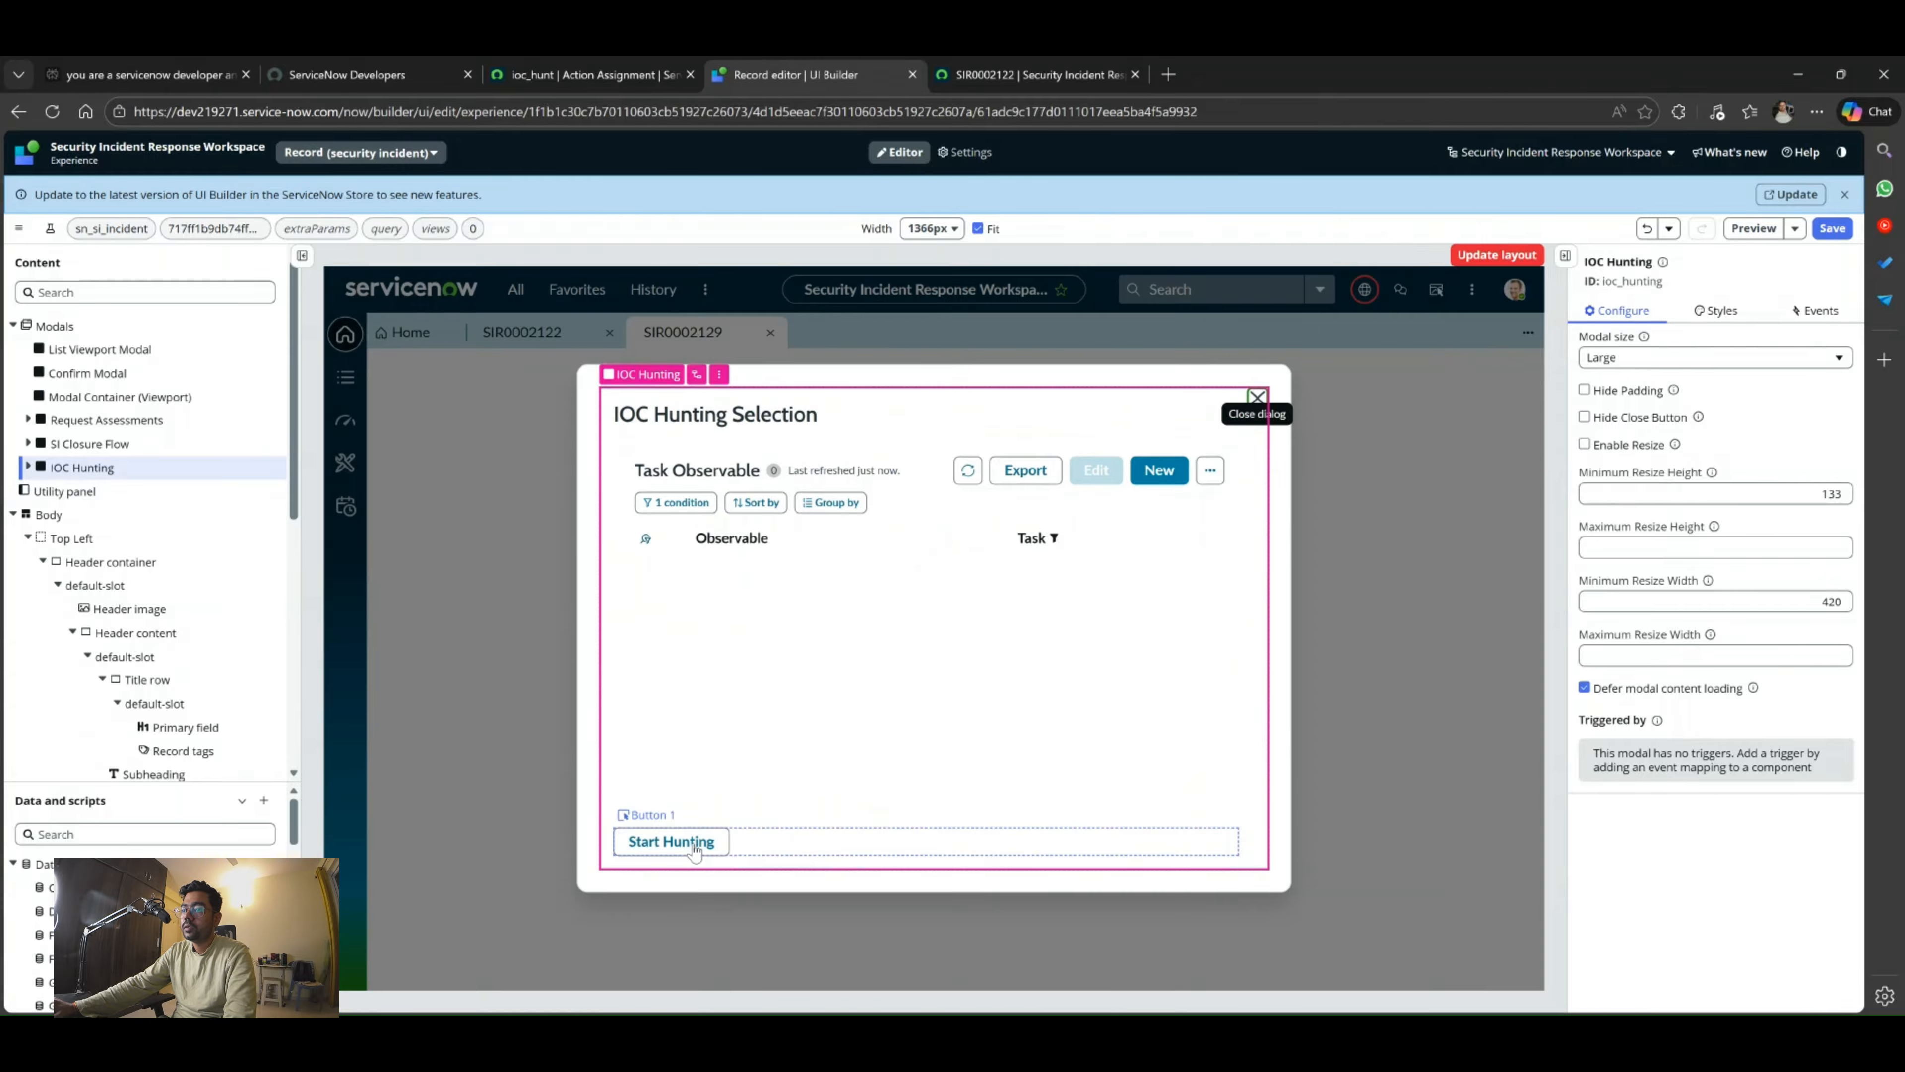
pyautogui.click(692, 847)
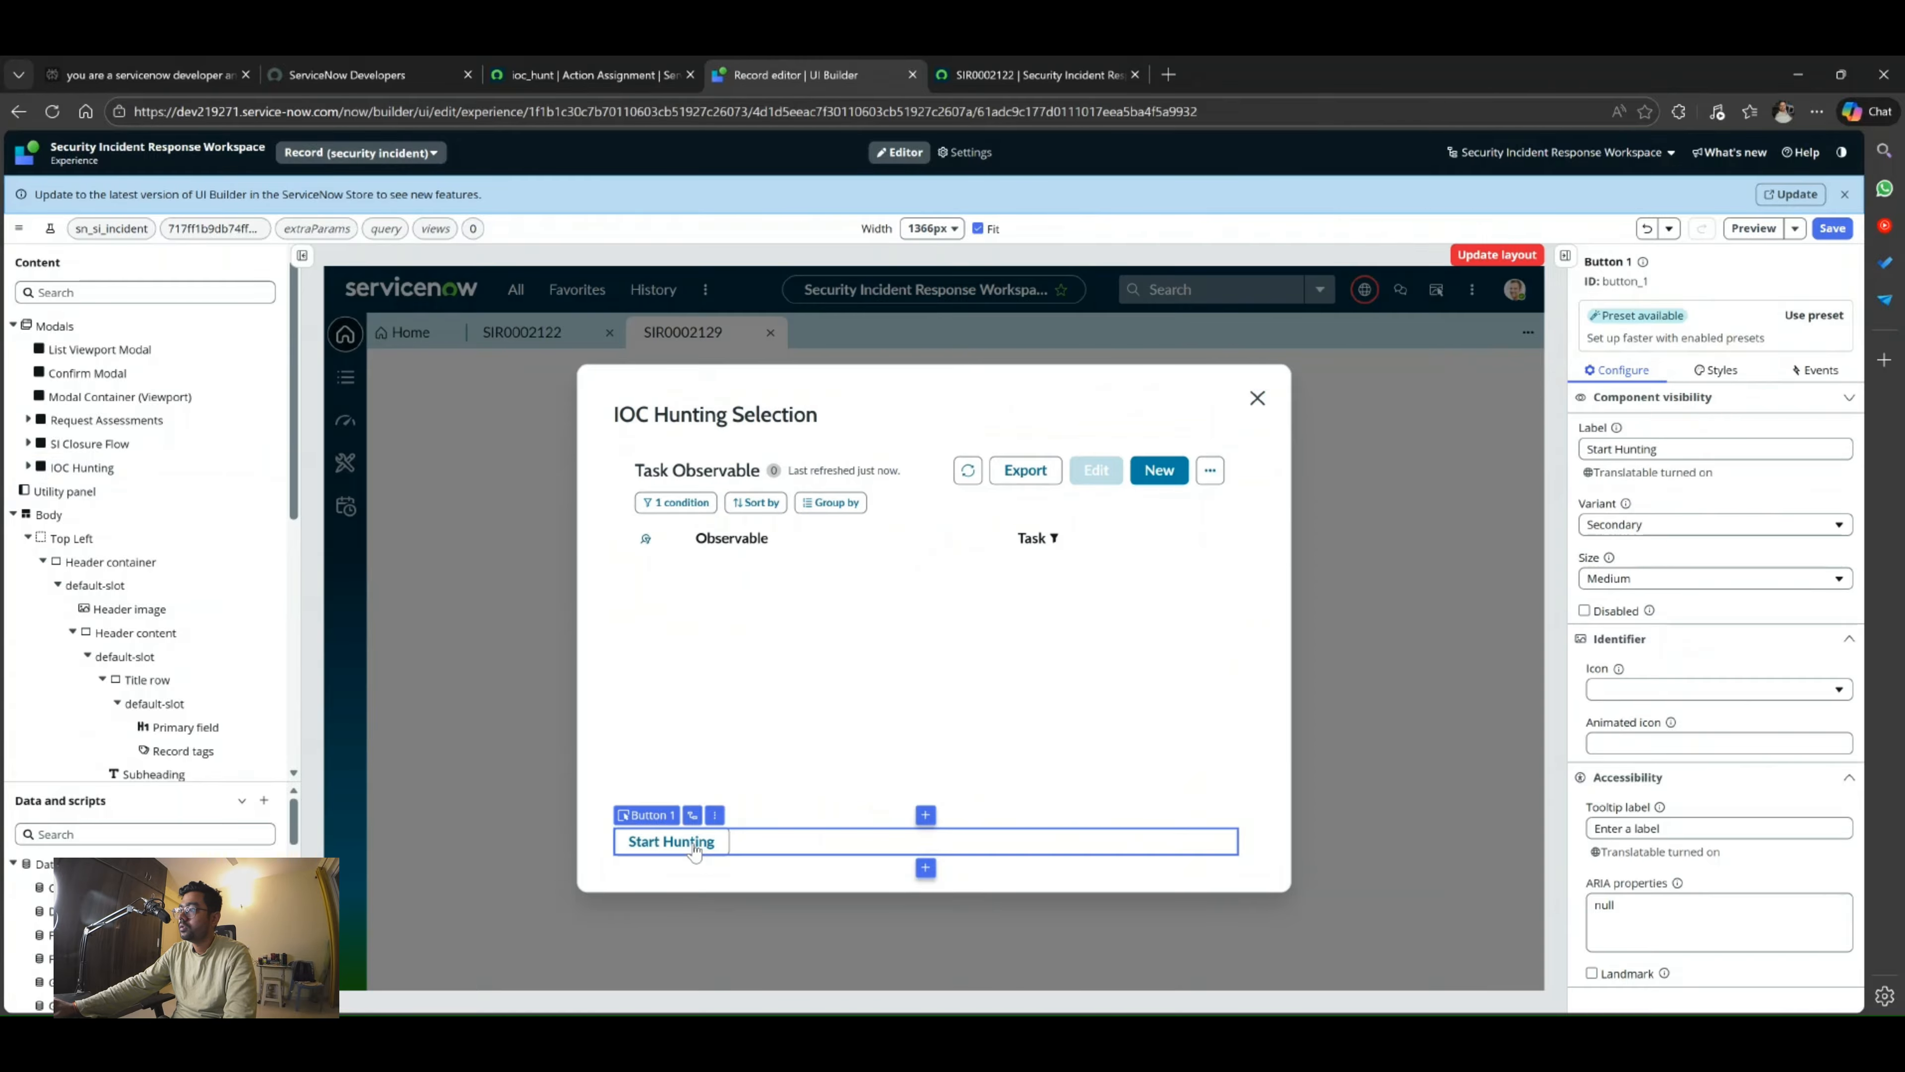
pyautogui.click(1650, 525)
pyautogui.click(1647, 548)
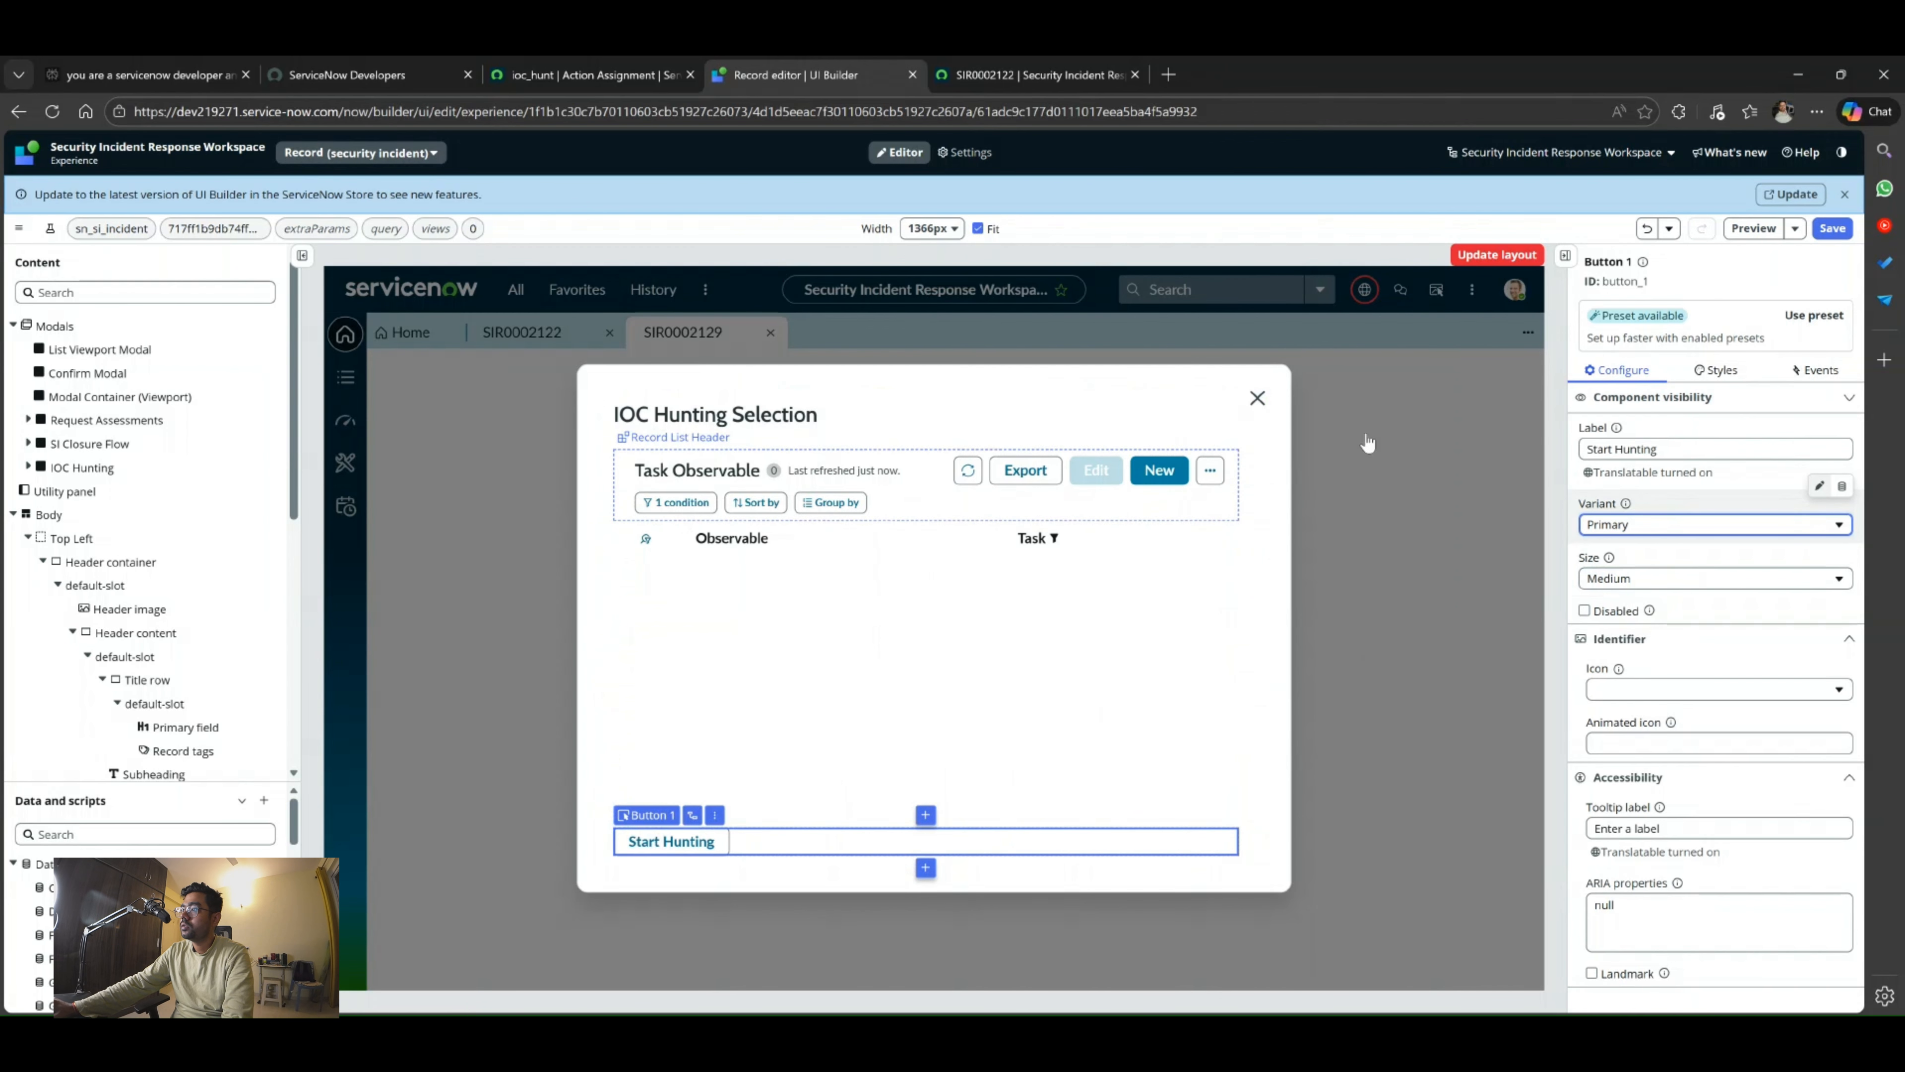
pyautogui.hotkey('ctrl', 's')
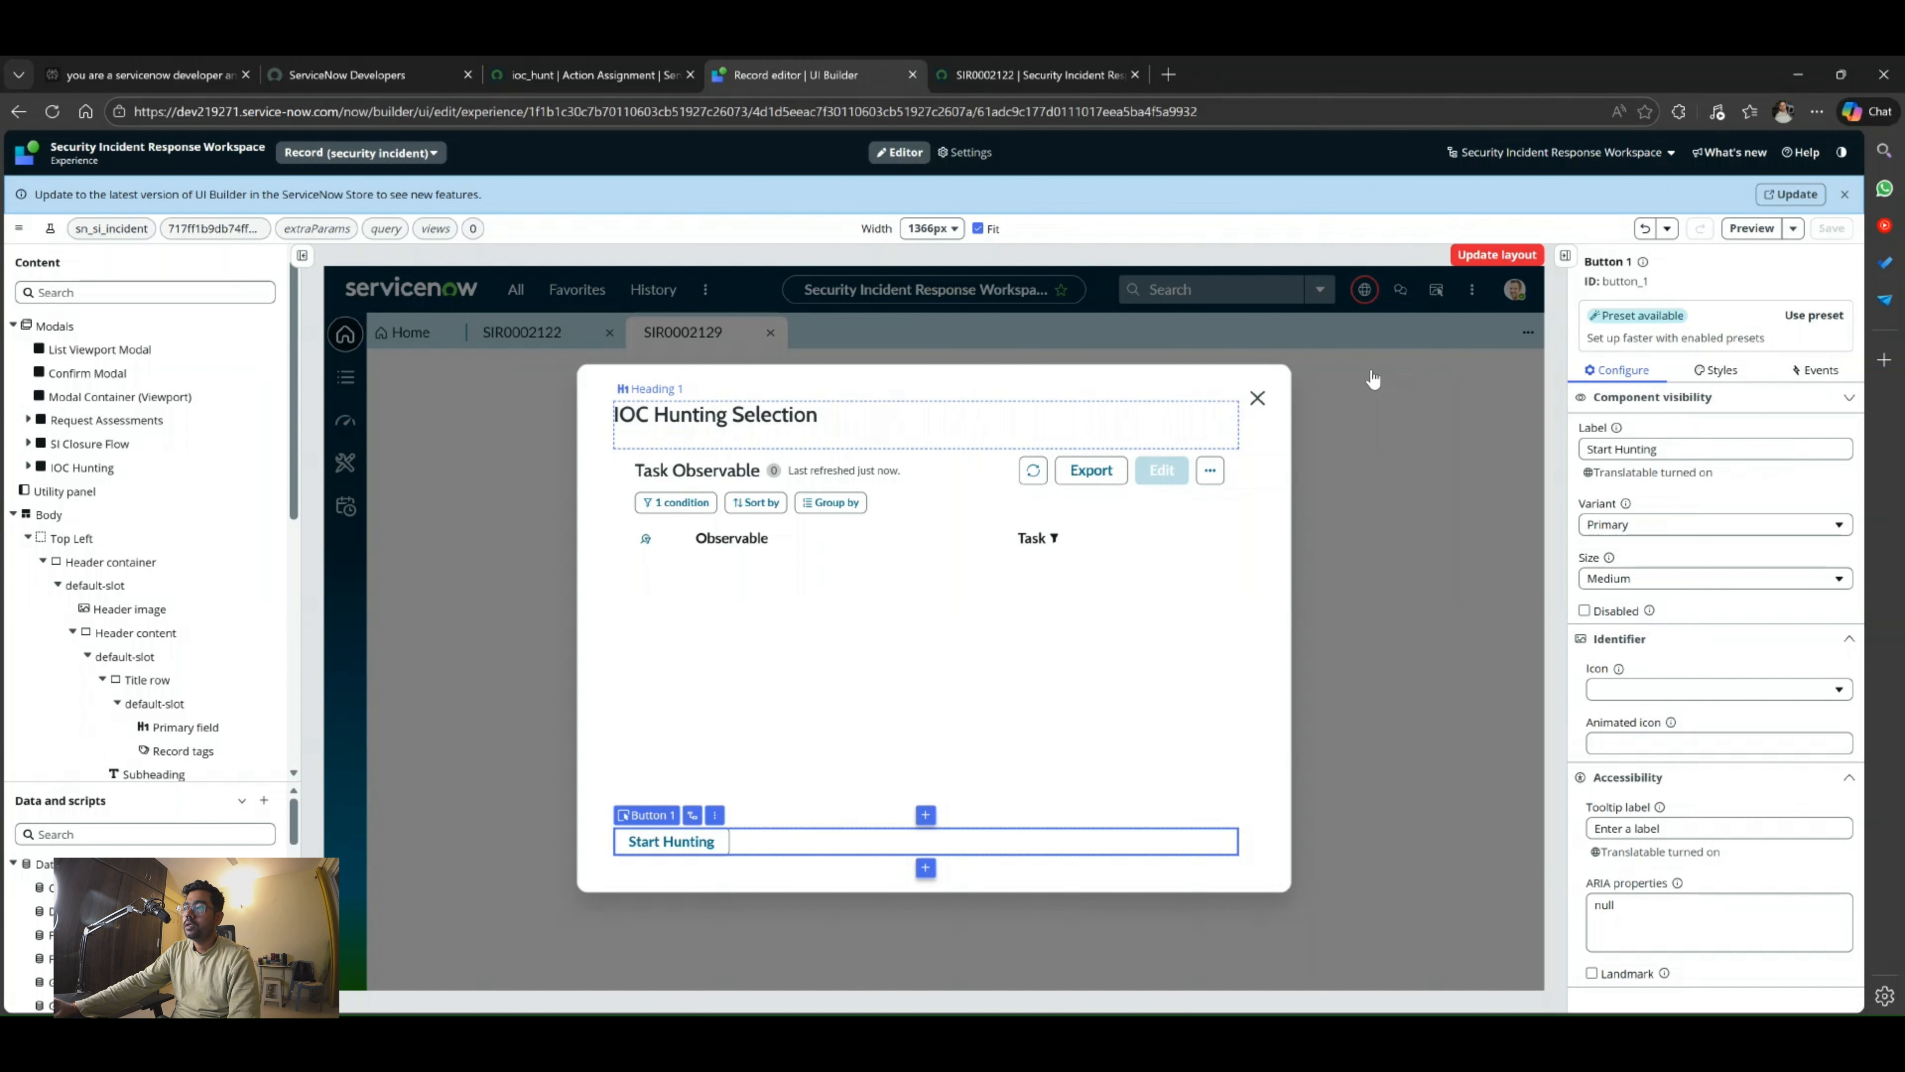
pyautogui.click(1258, 398)
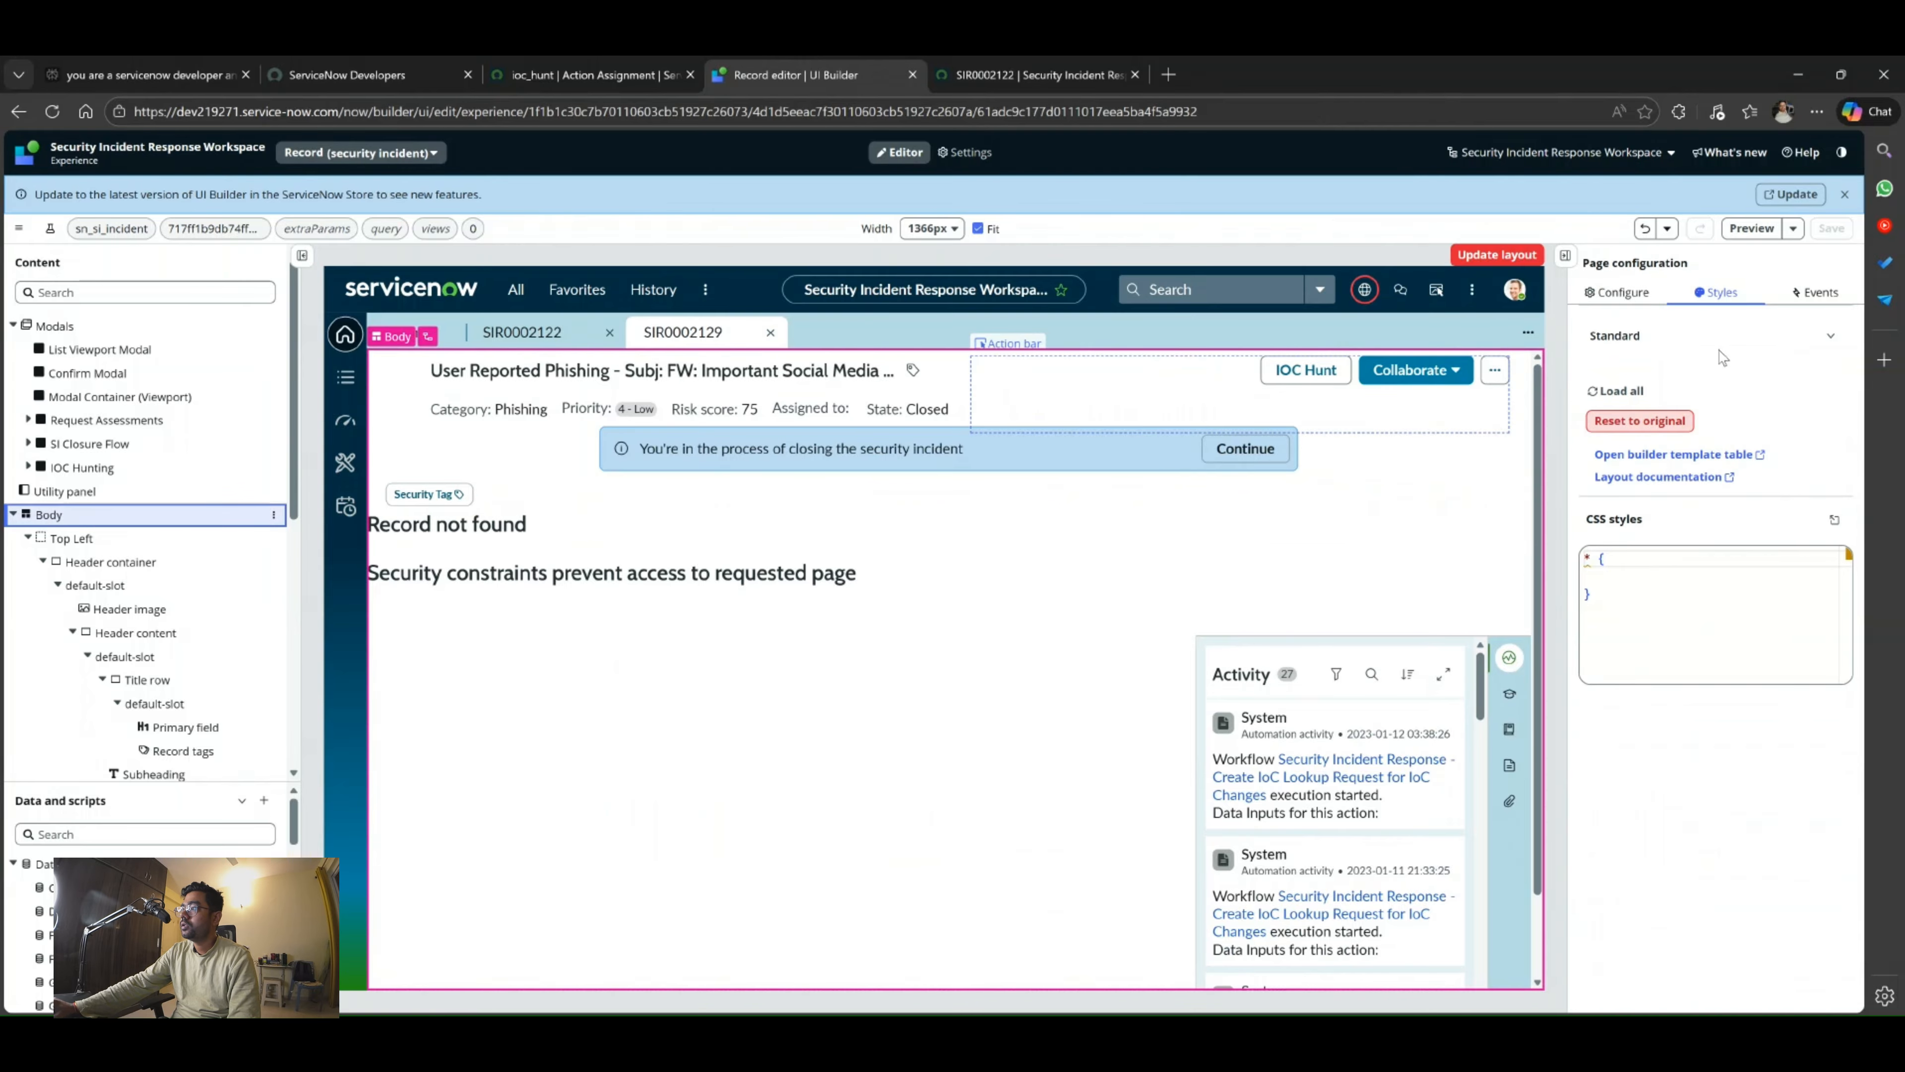
# Create a new handled event for the page with the event label IOC_HUNTING_MODAL.
pyautogui.click(1818, 294)
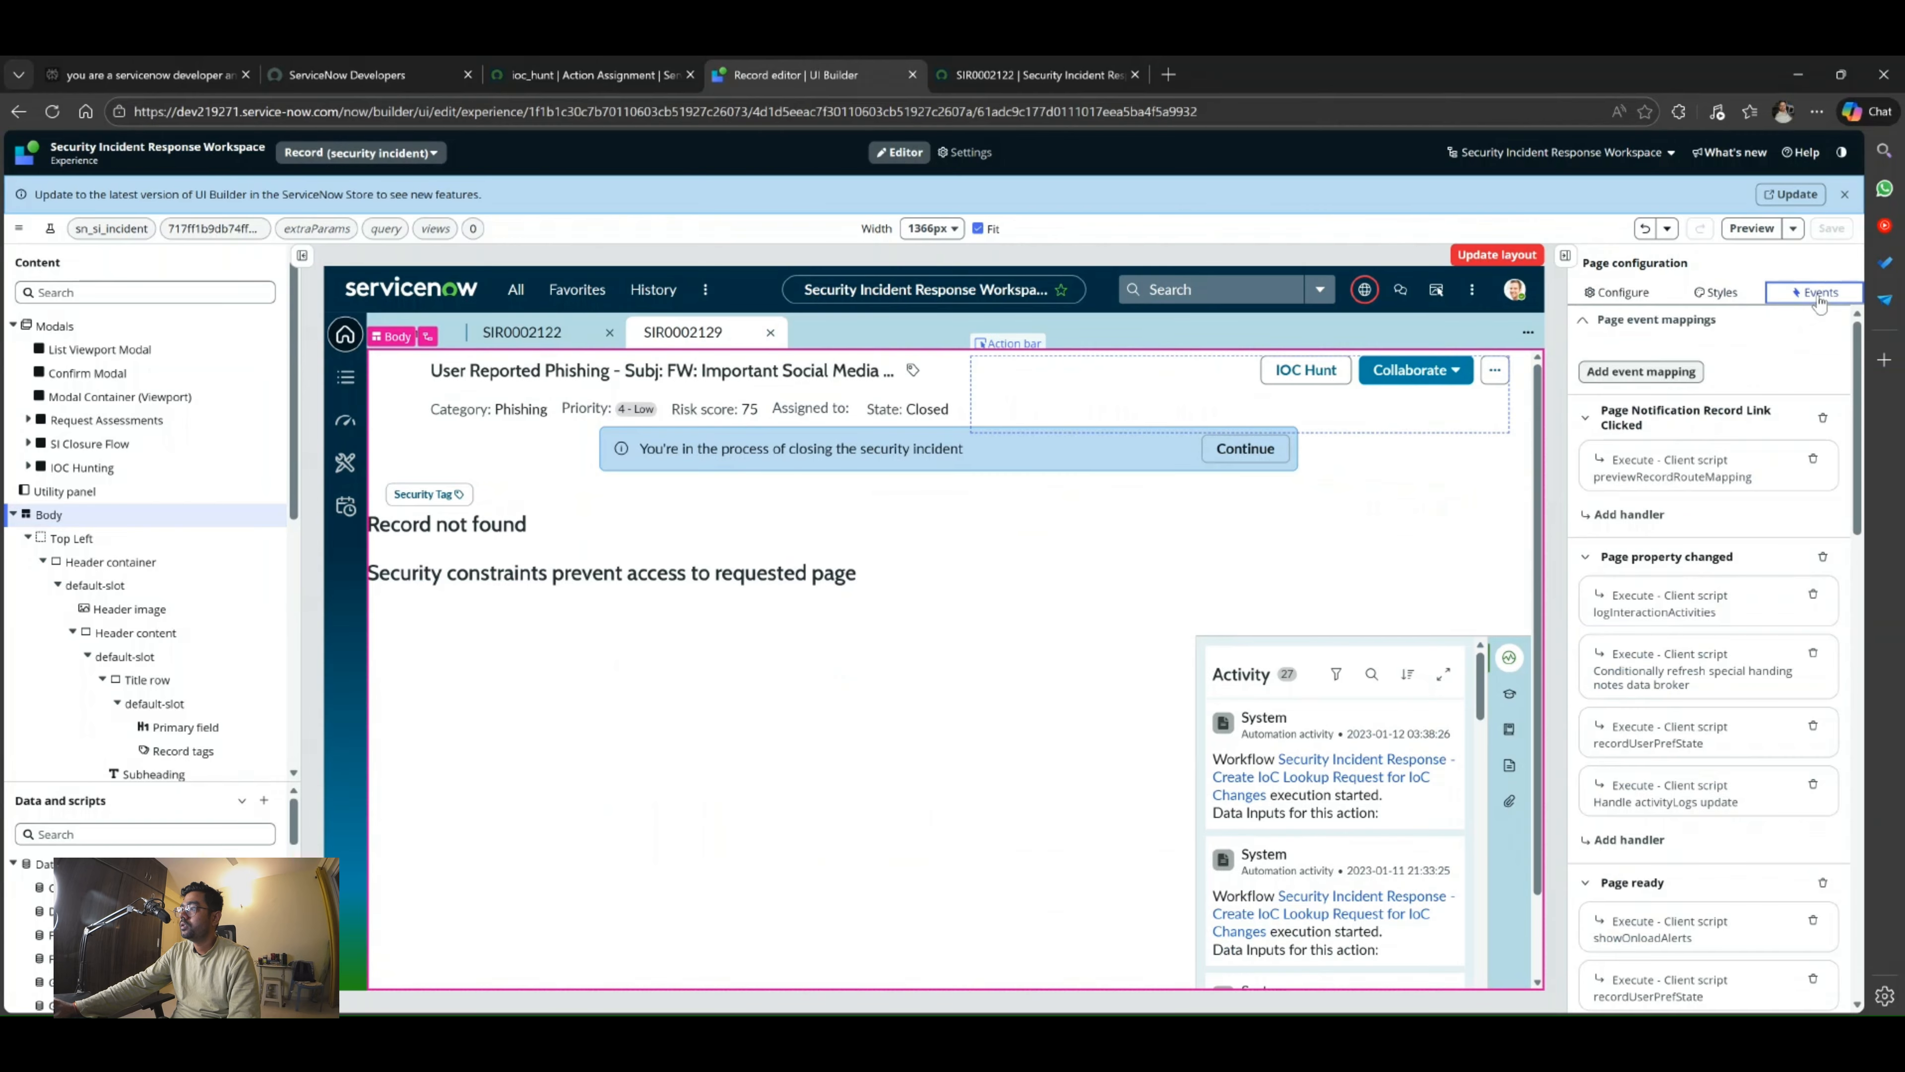
pyautogui.scroll(-15, 1718, 679)
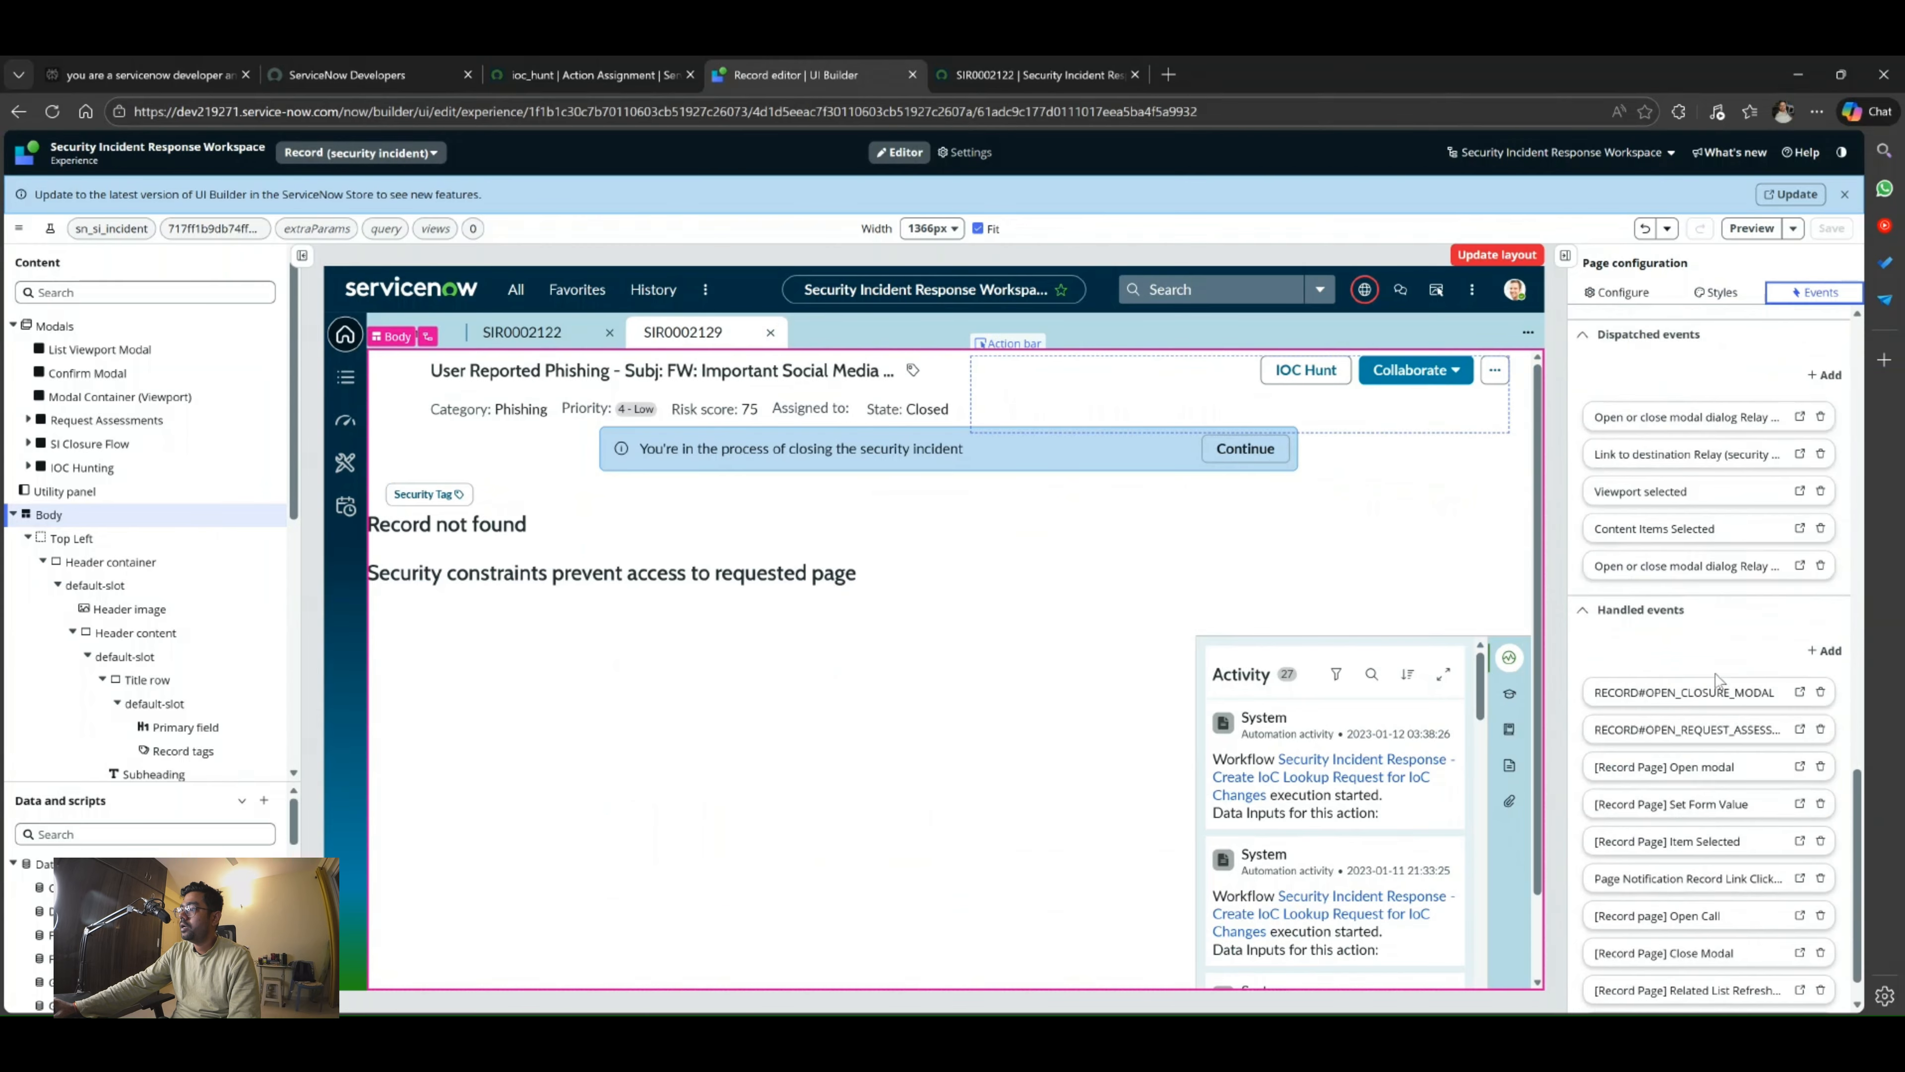
pyautogui.scroll(-1, 1719, 679)
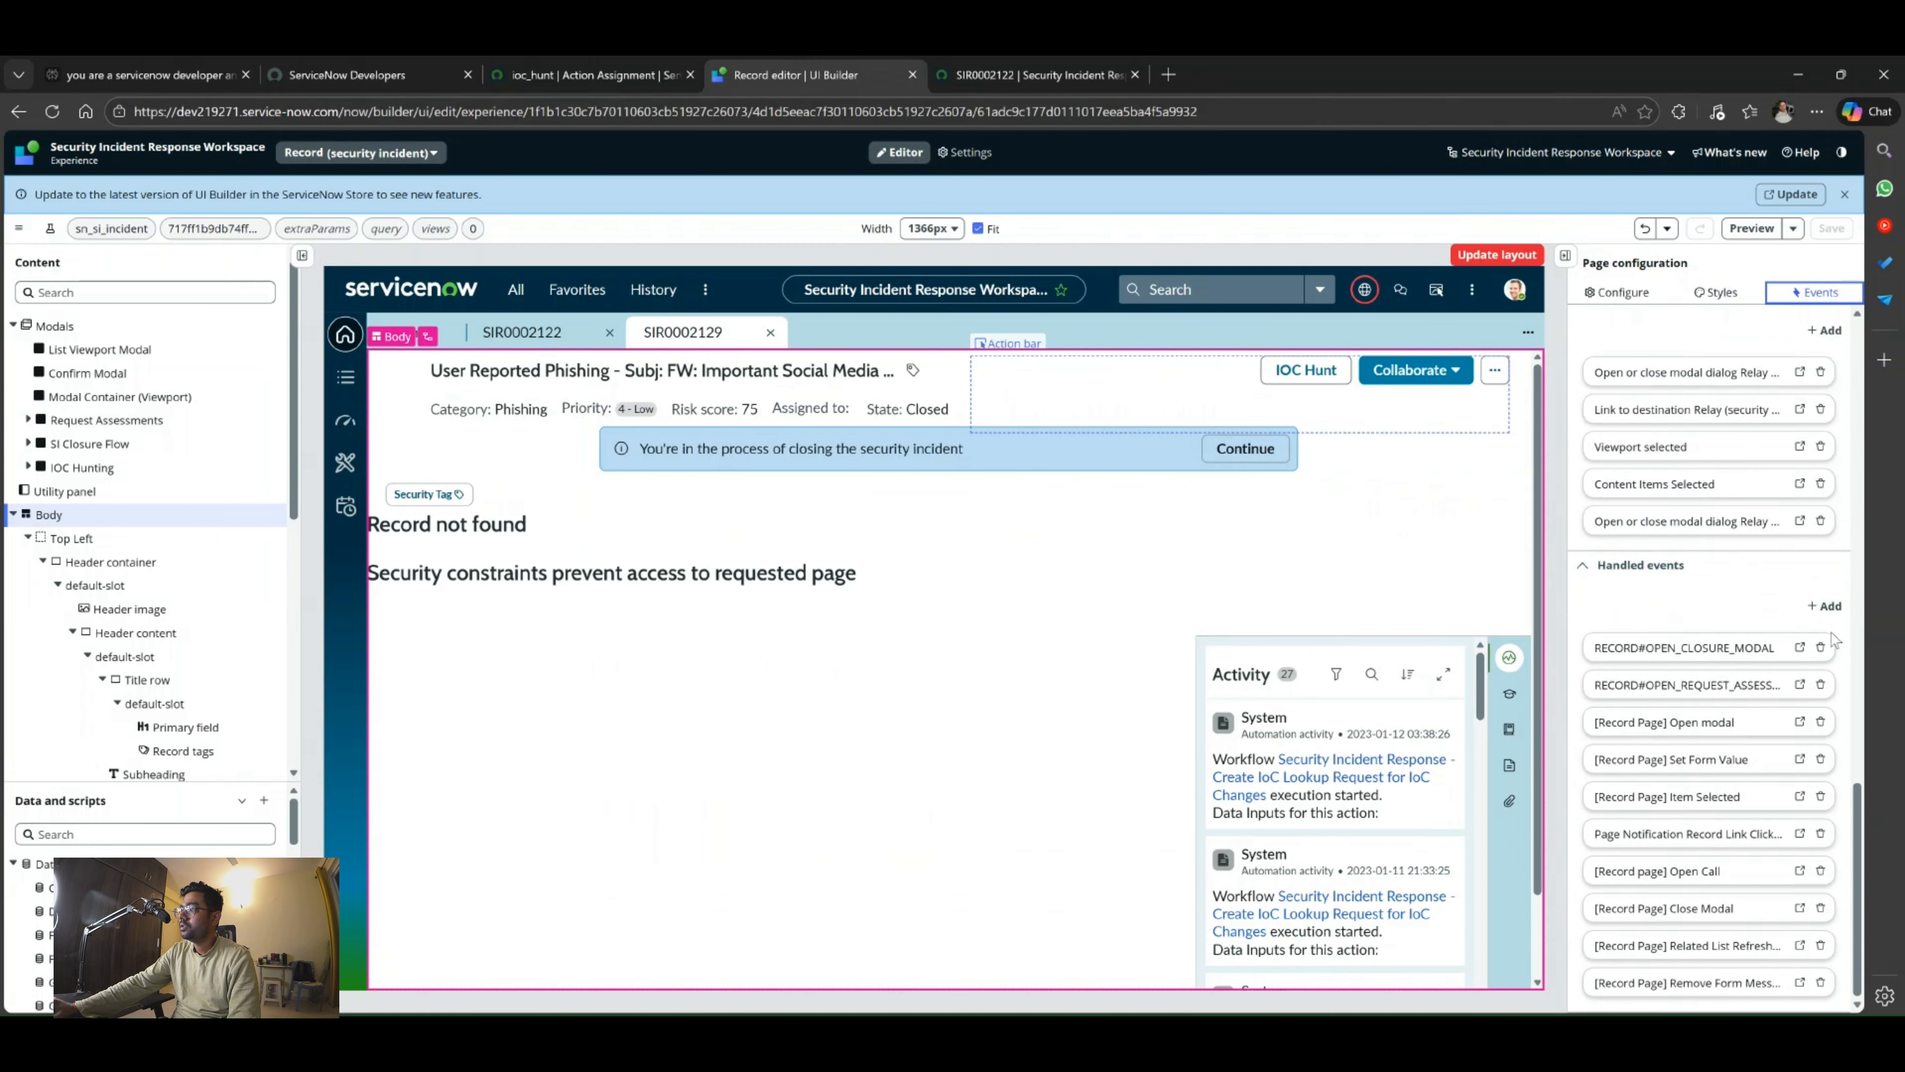
pyautogui.click(1827, 606)
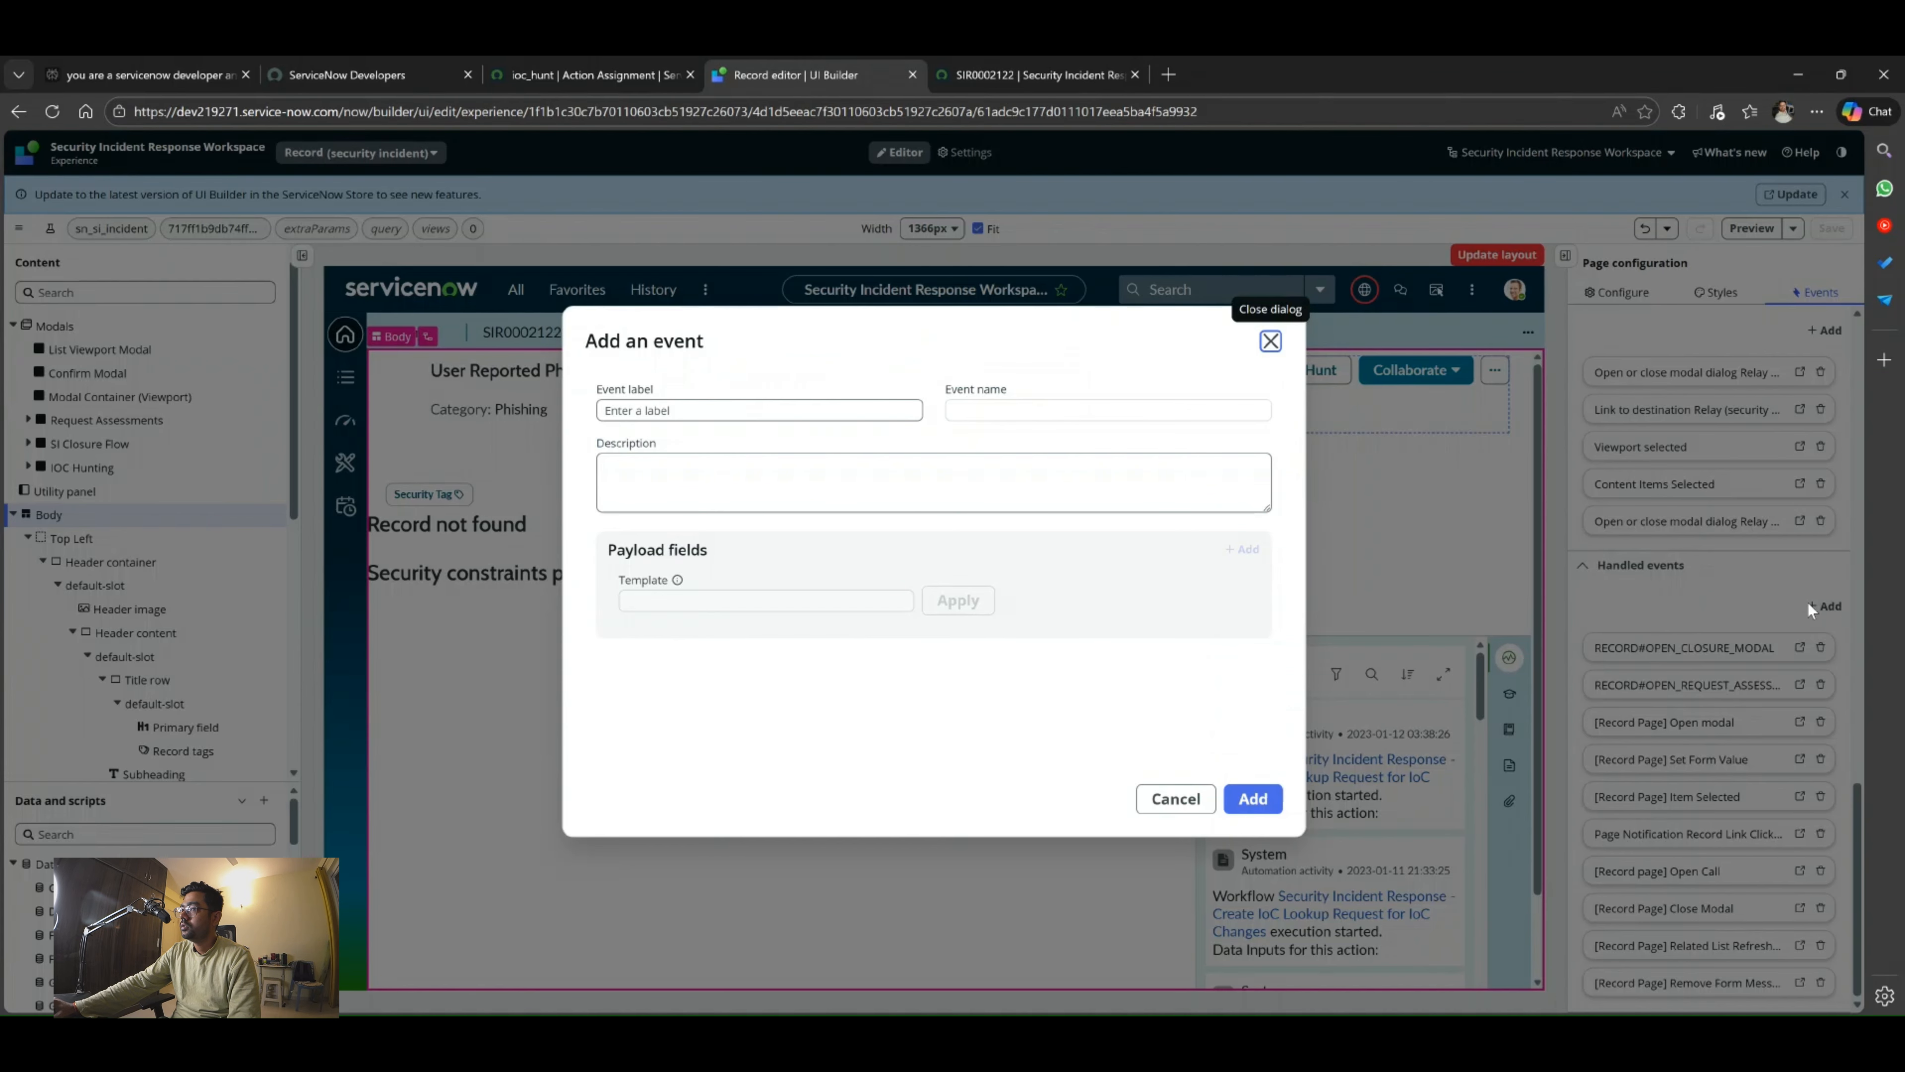
pyautogui.click(695, 409)
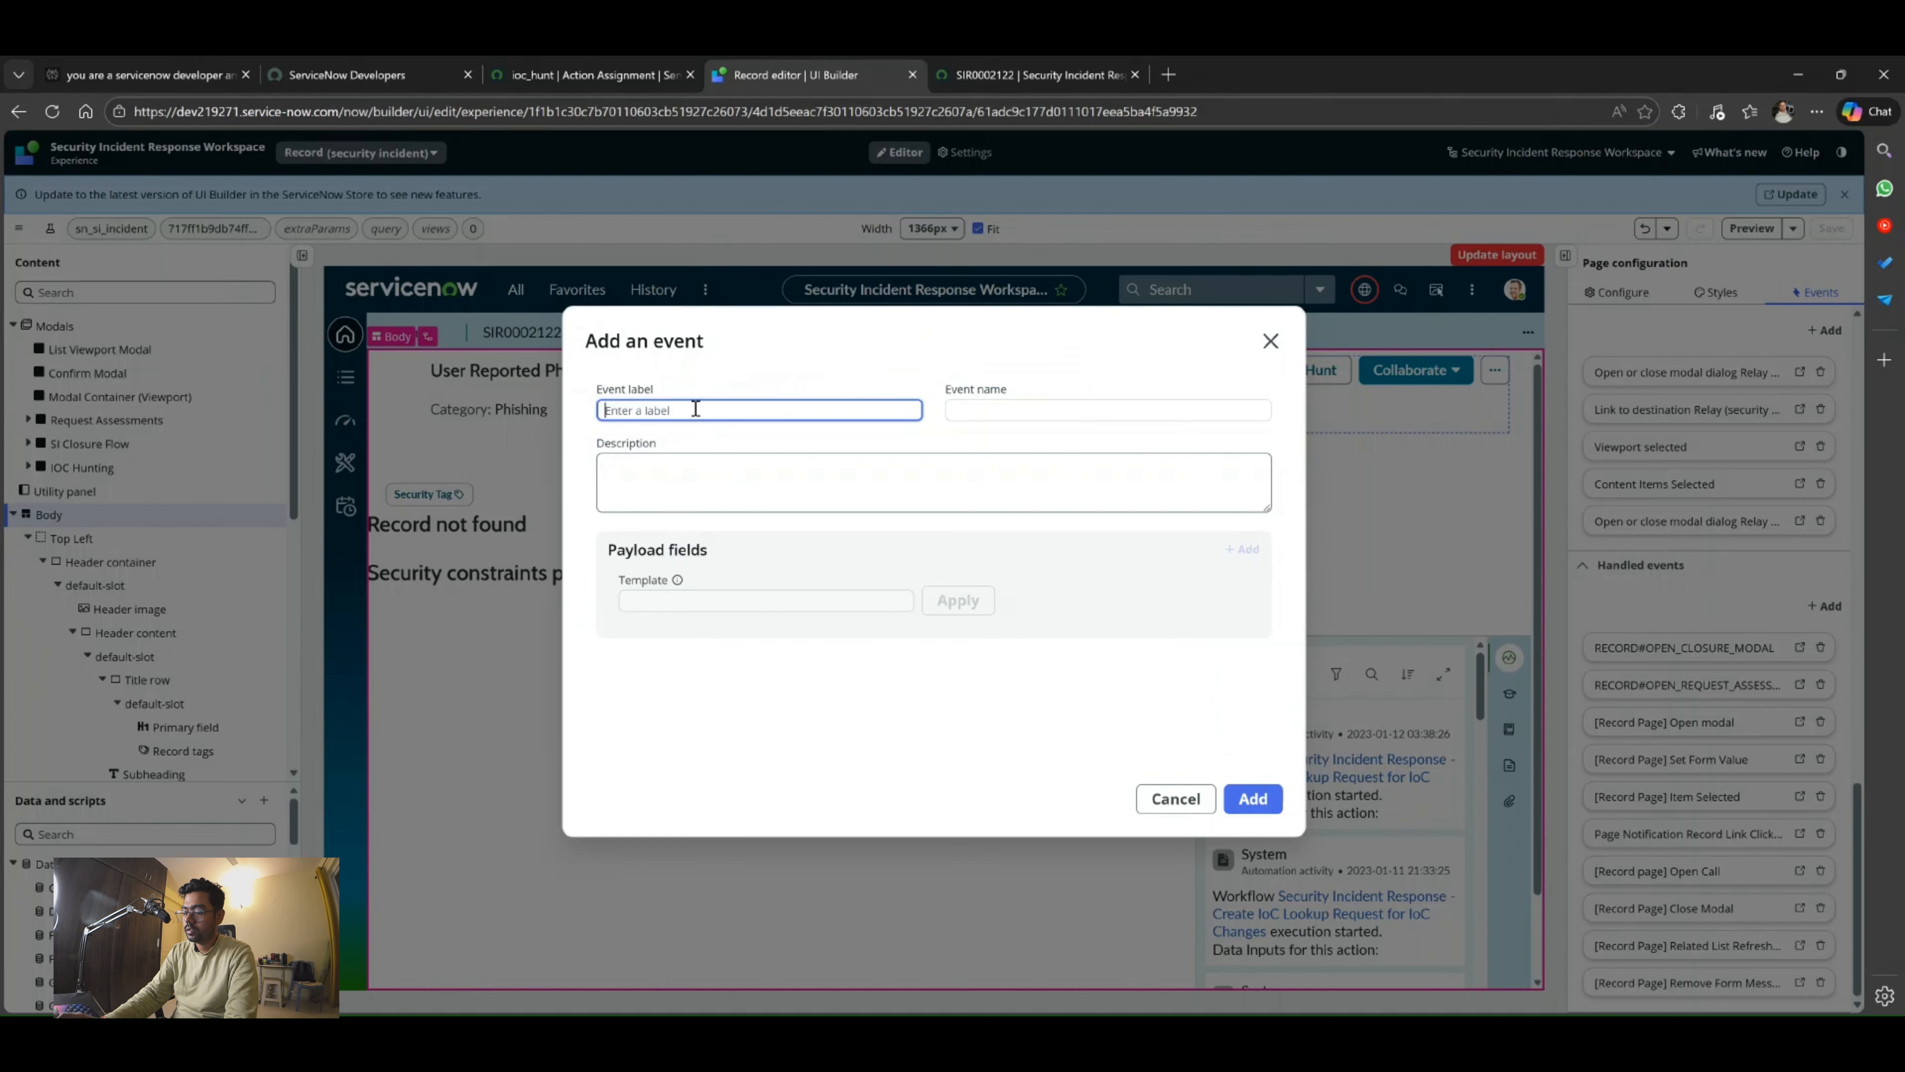
pyautogui.write('i')
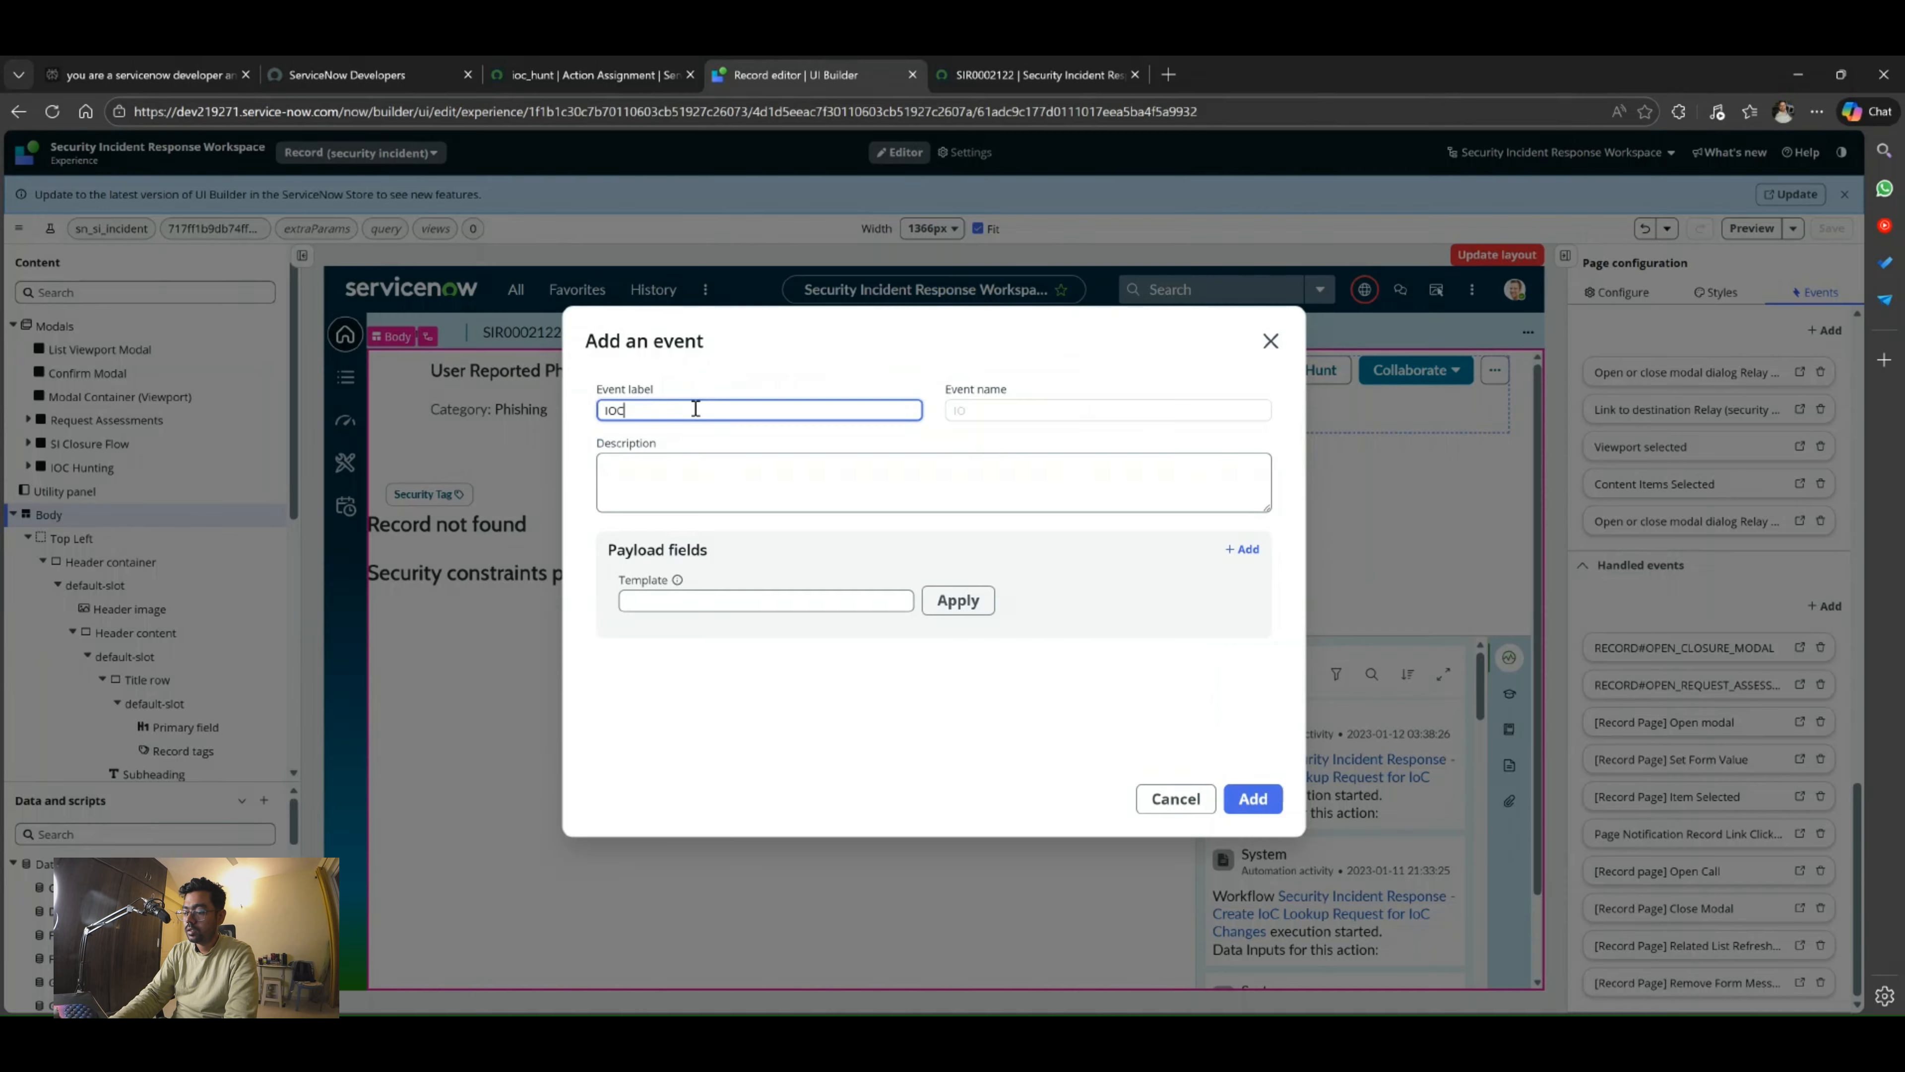
pyautogui.write('OC_HUNT')
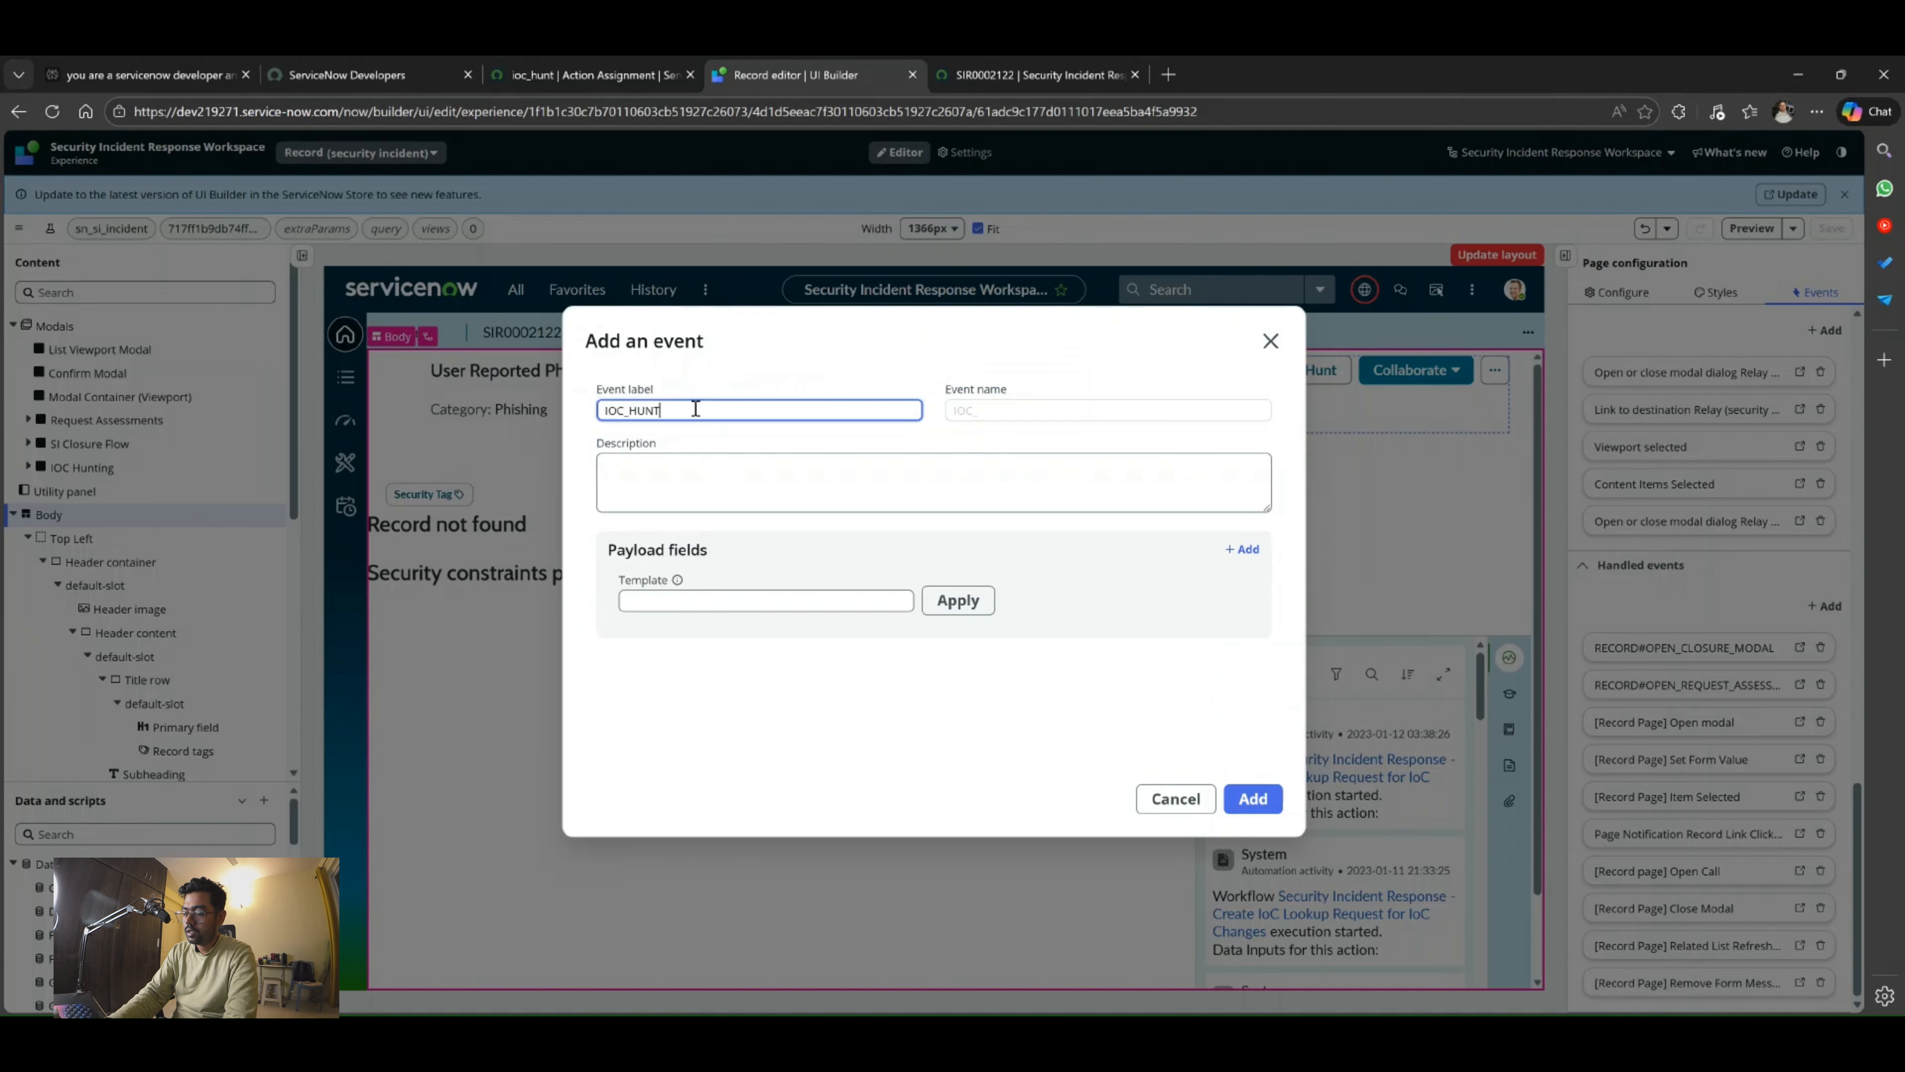
pyautogui.write('ING')
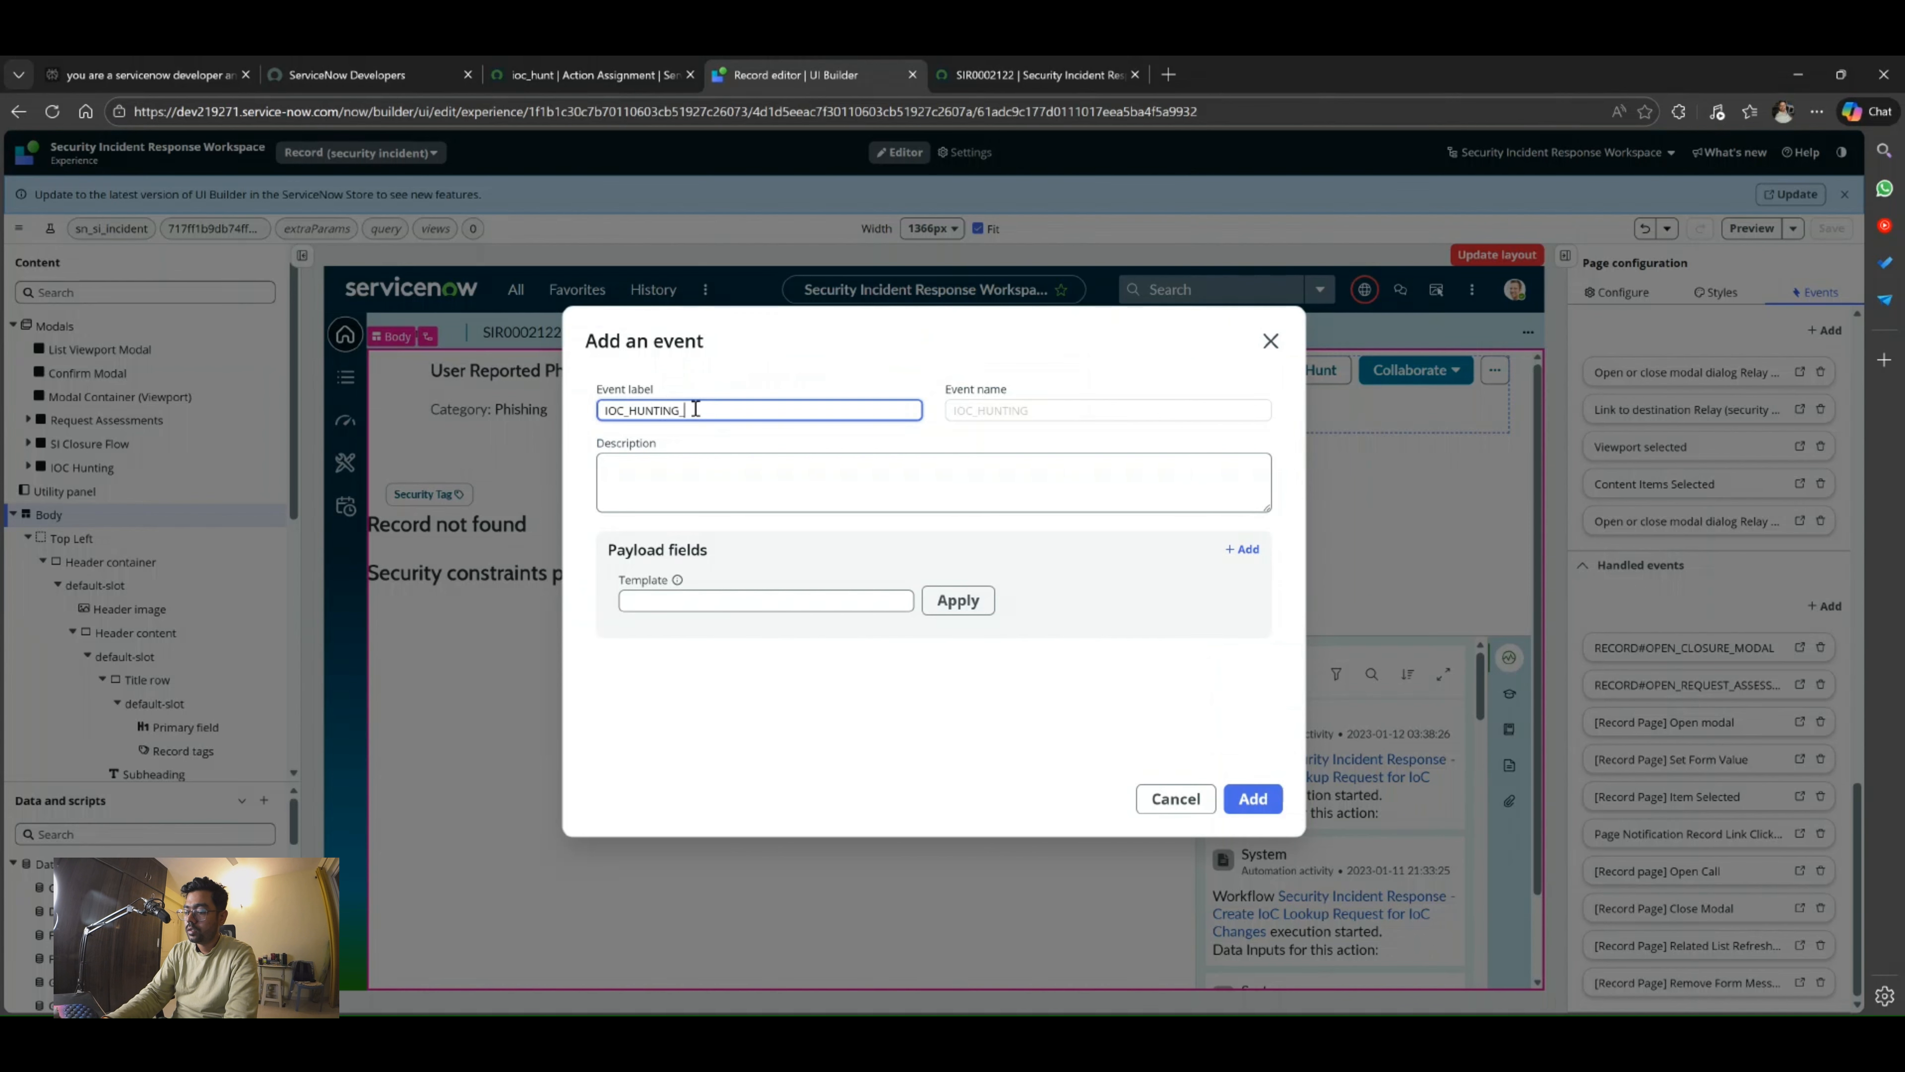
pyautogui.write('_MODAL')
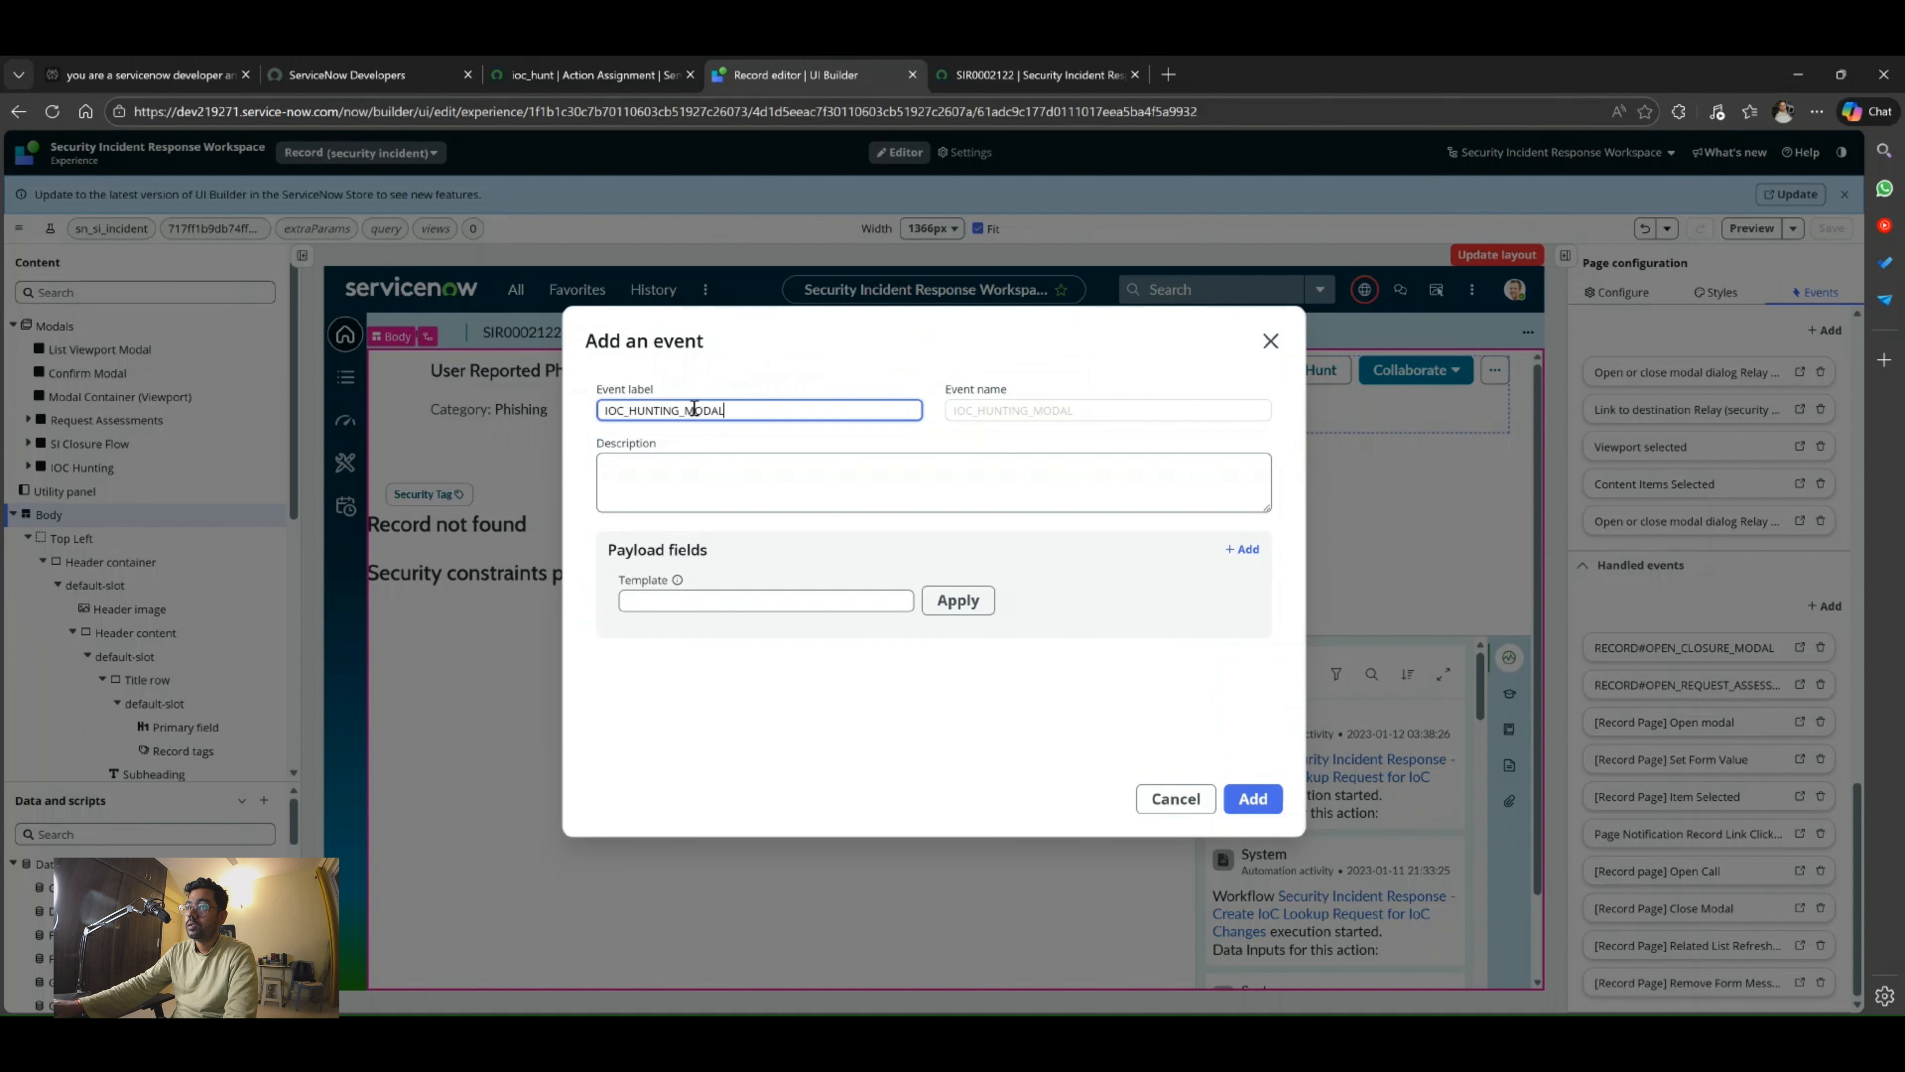
pyautogui.click(923, 432)
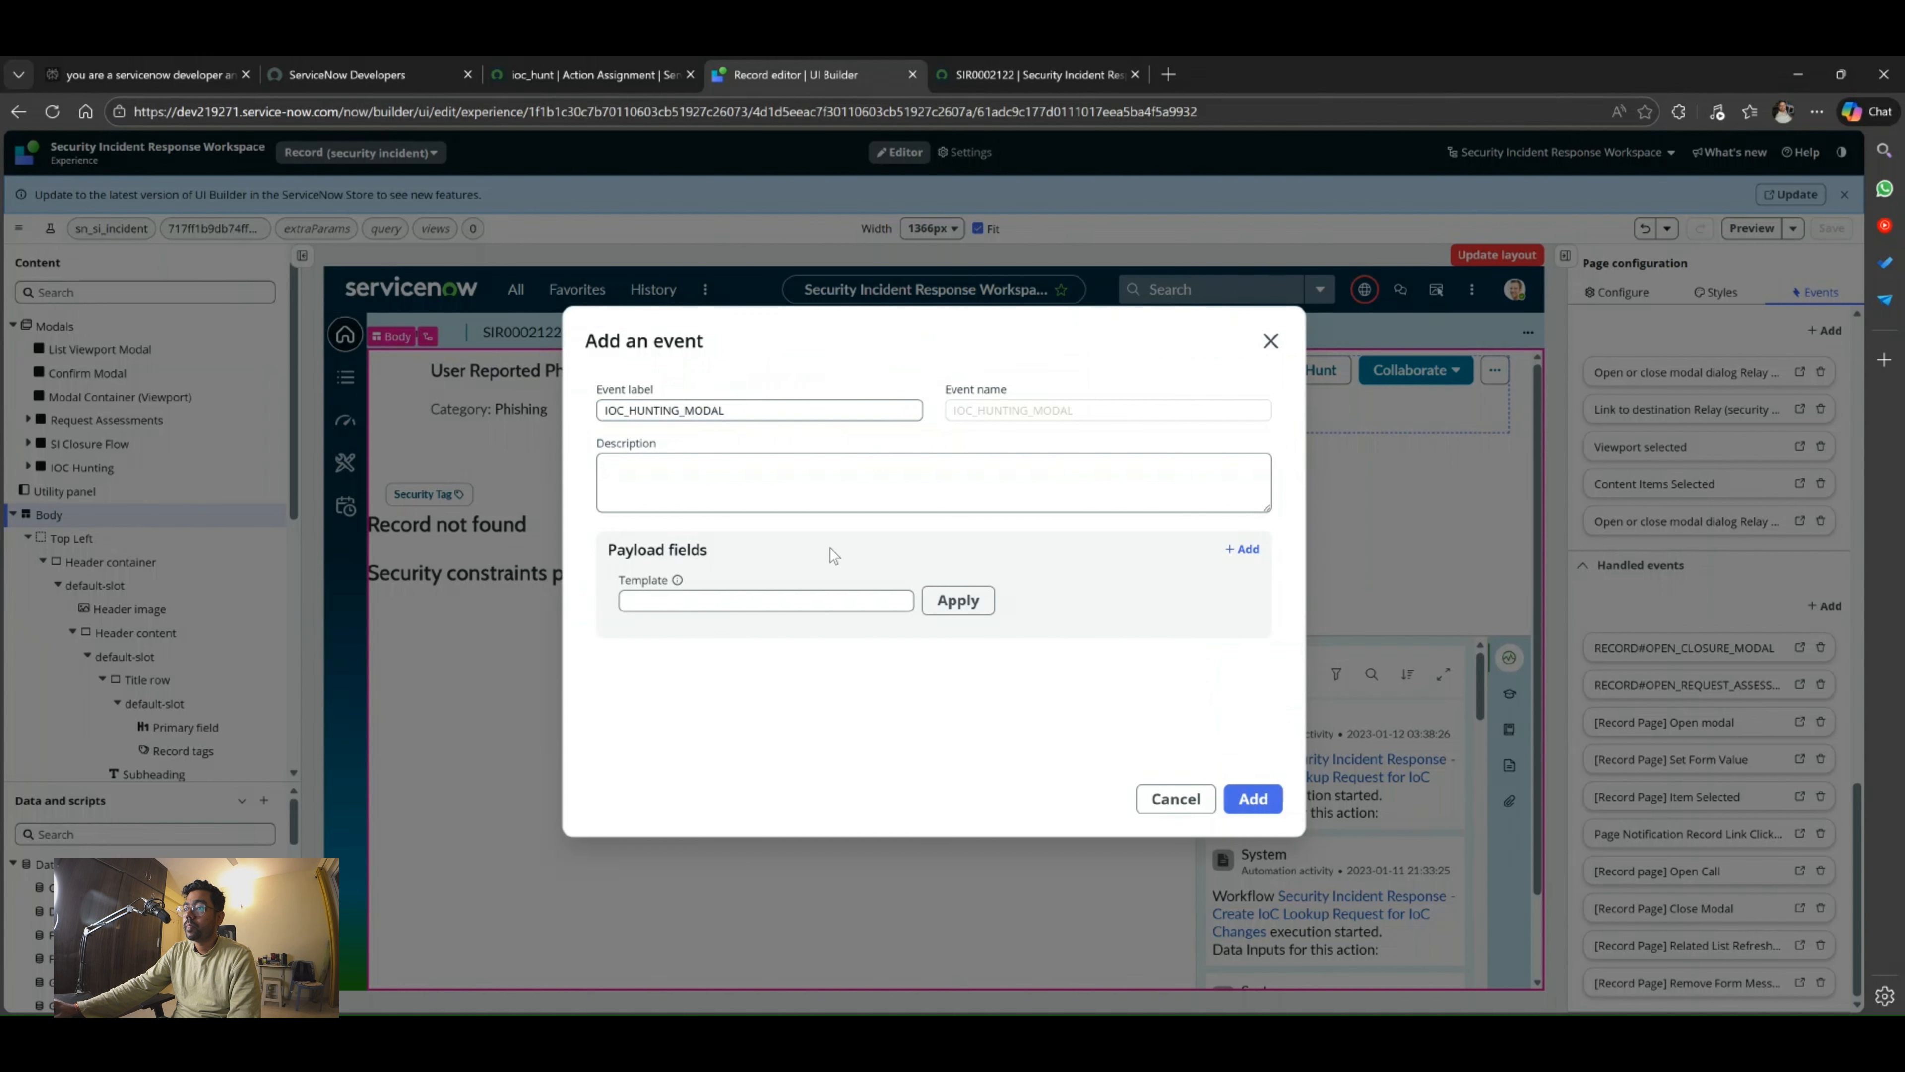
# Apply the Open or close modal dialog template to the event's payload fields and add the event.
pyautogui.click(821, 603)
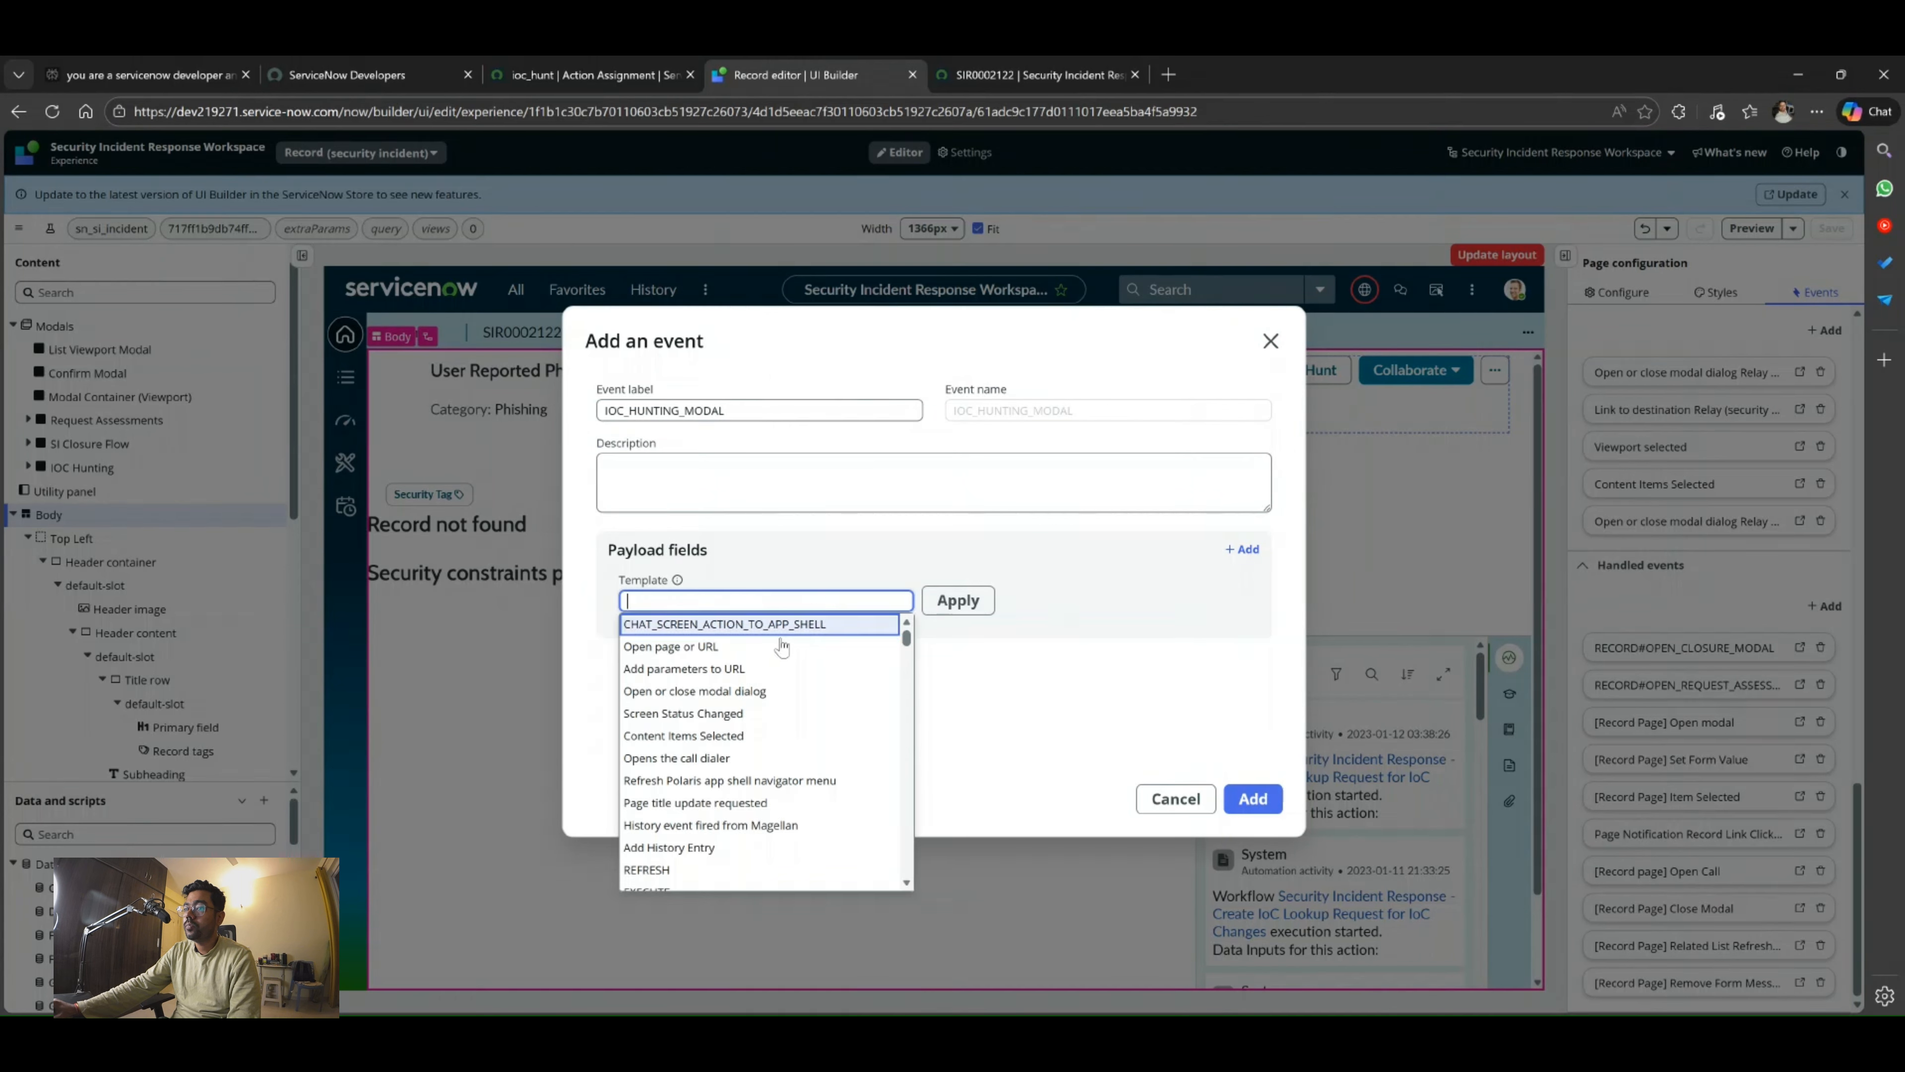
pyautogui.click(741, 691)
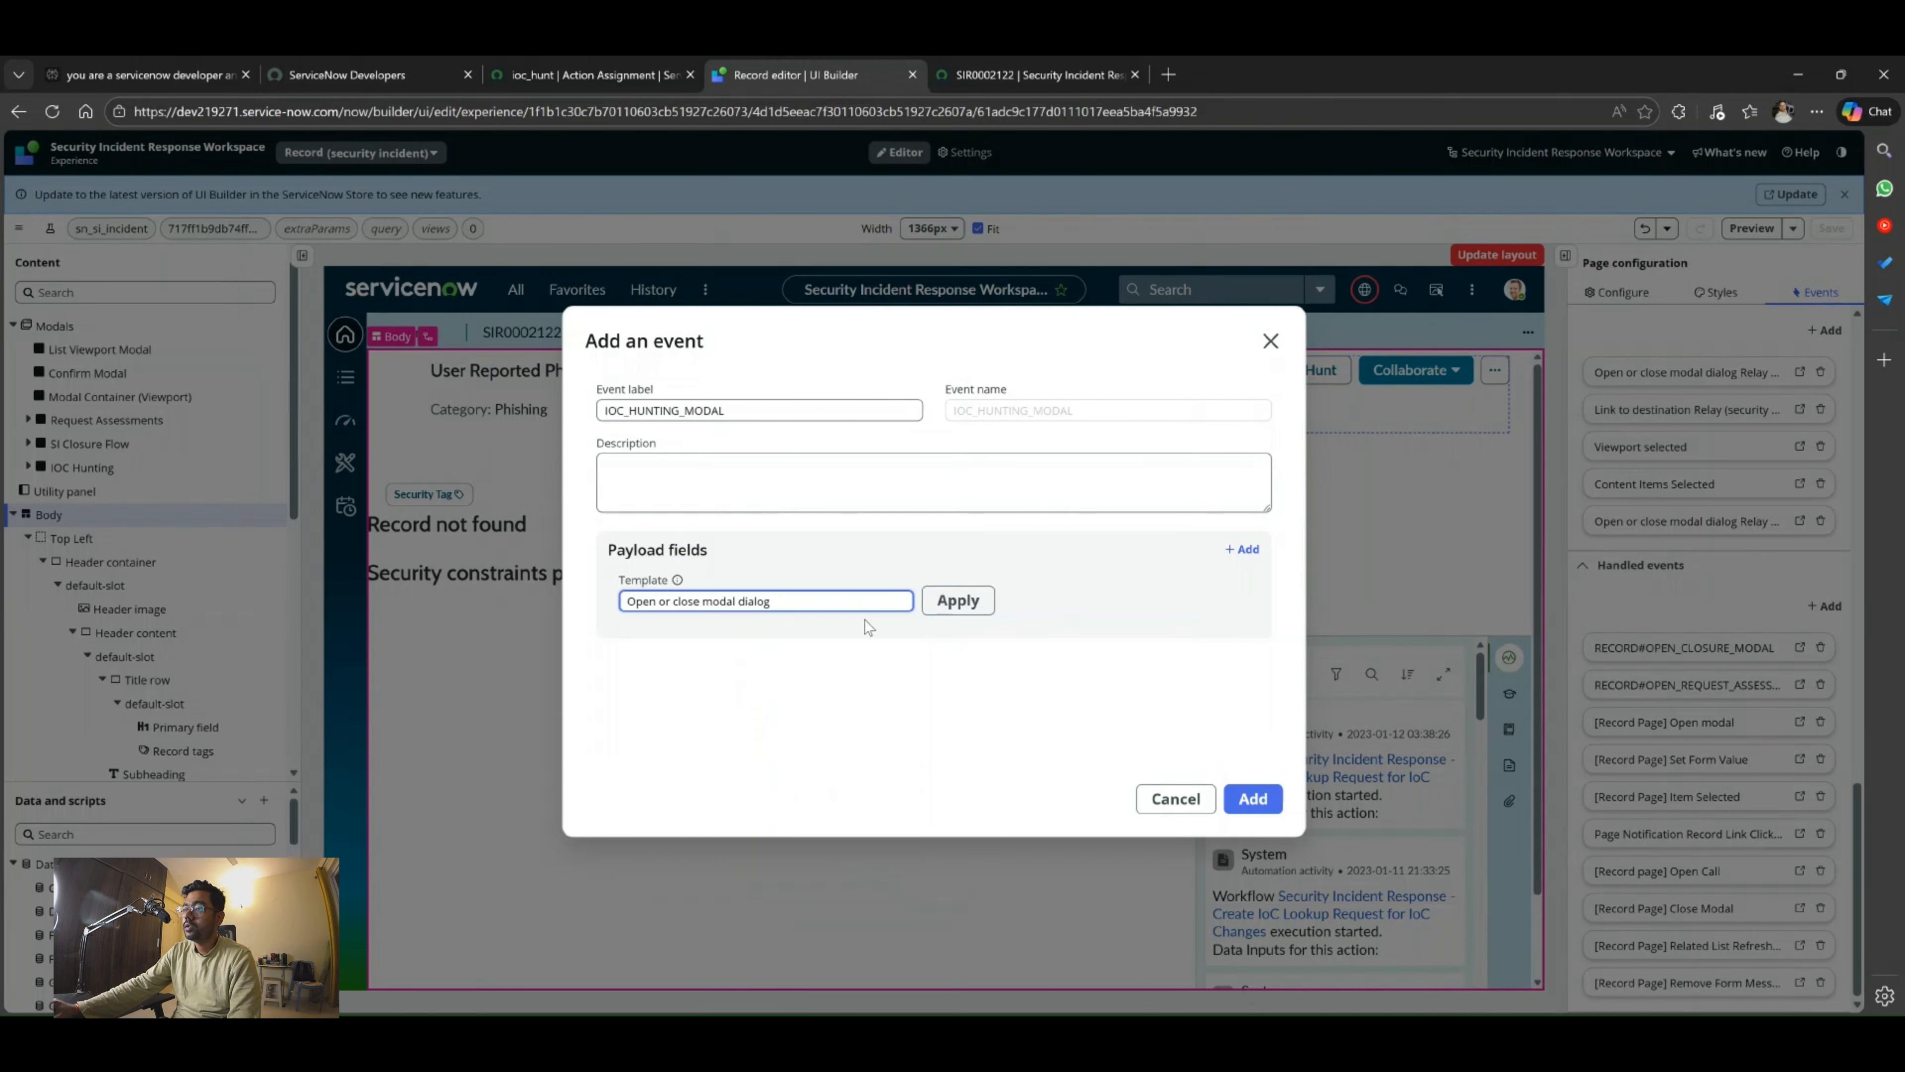
pyautogui.click(951, 600)
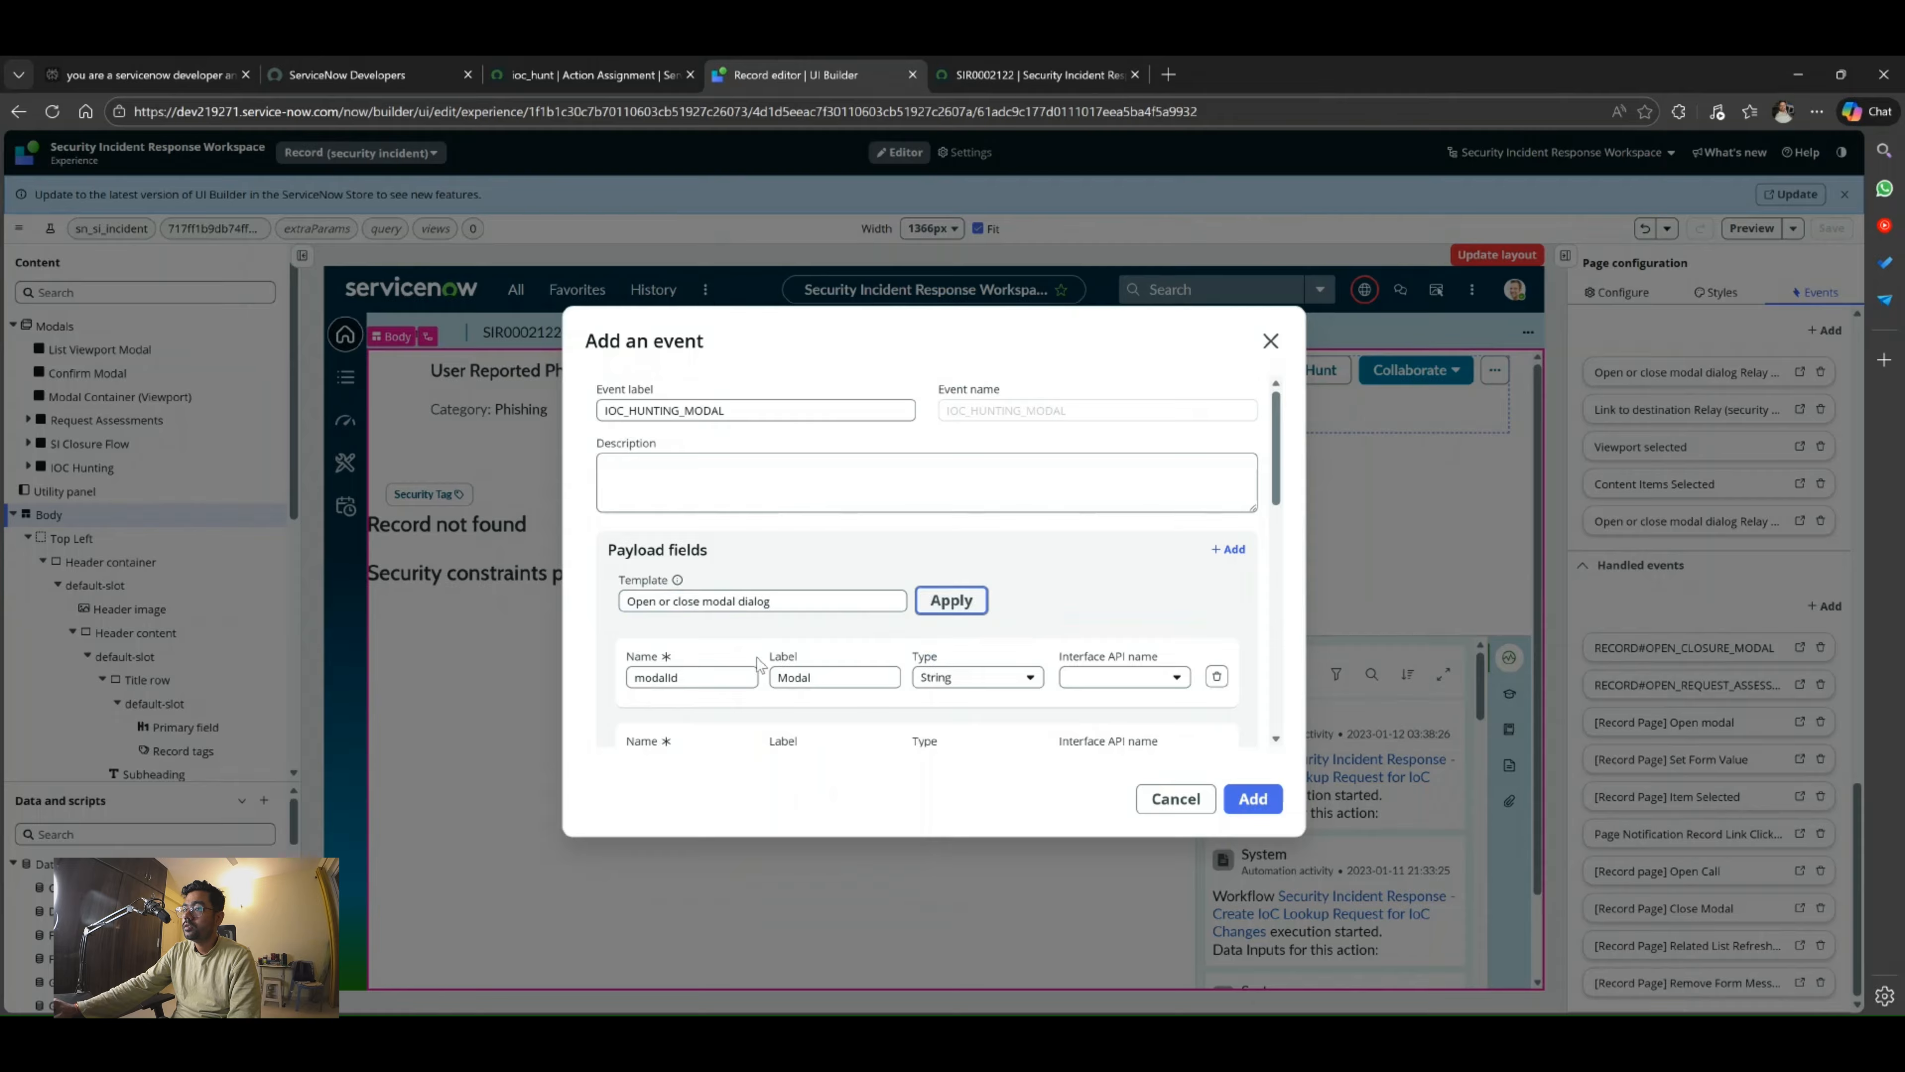
pyautogui.scroll(-5, 840, 653)
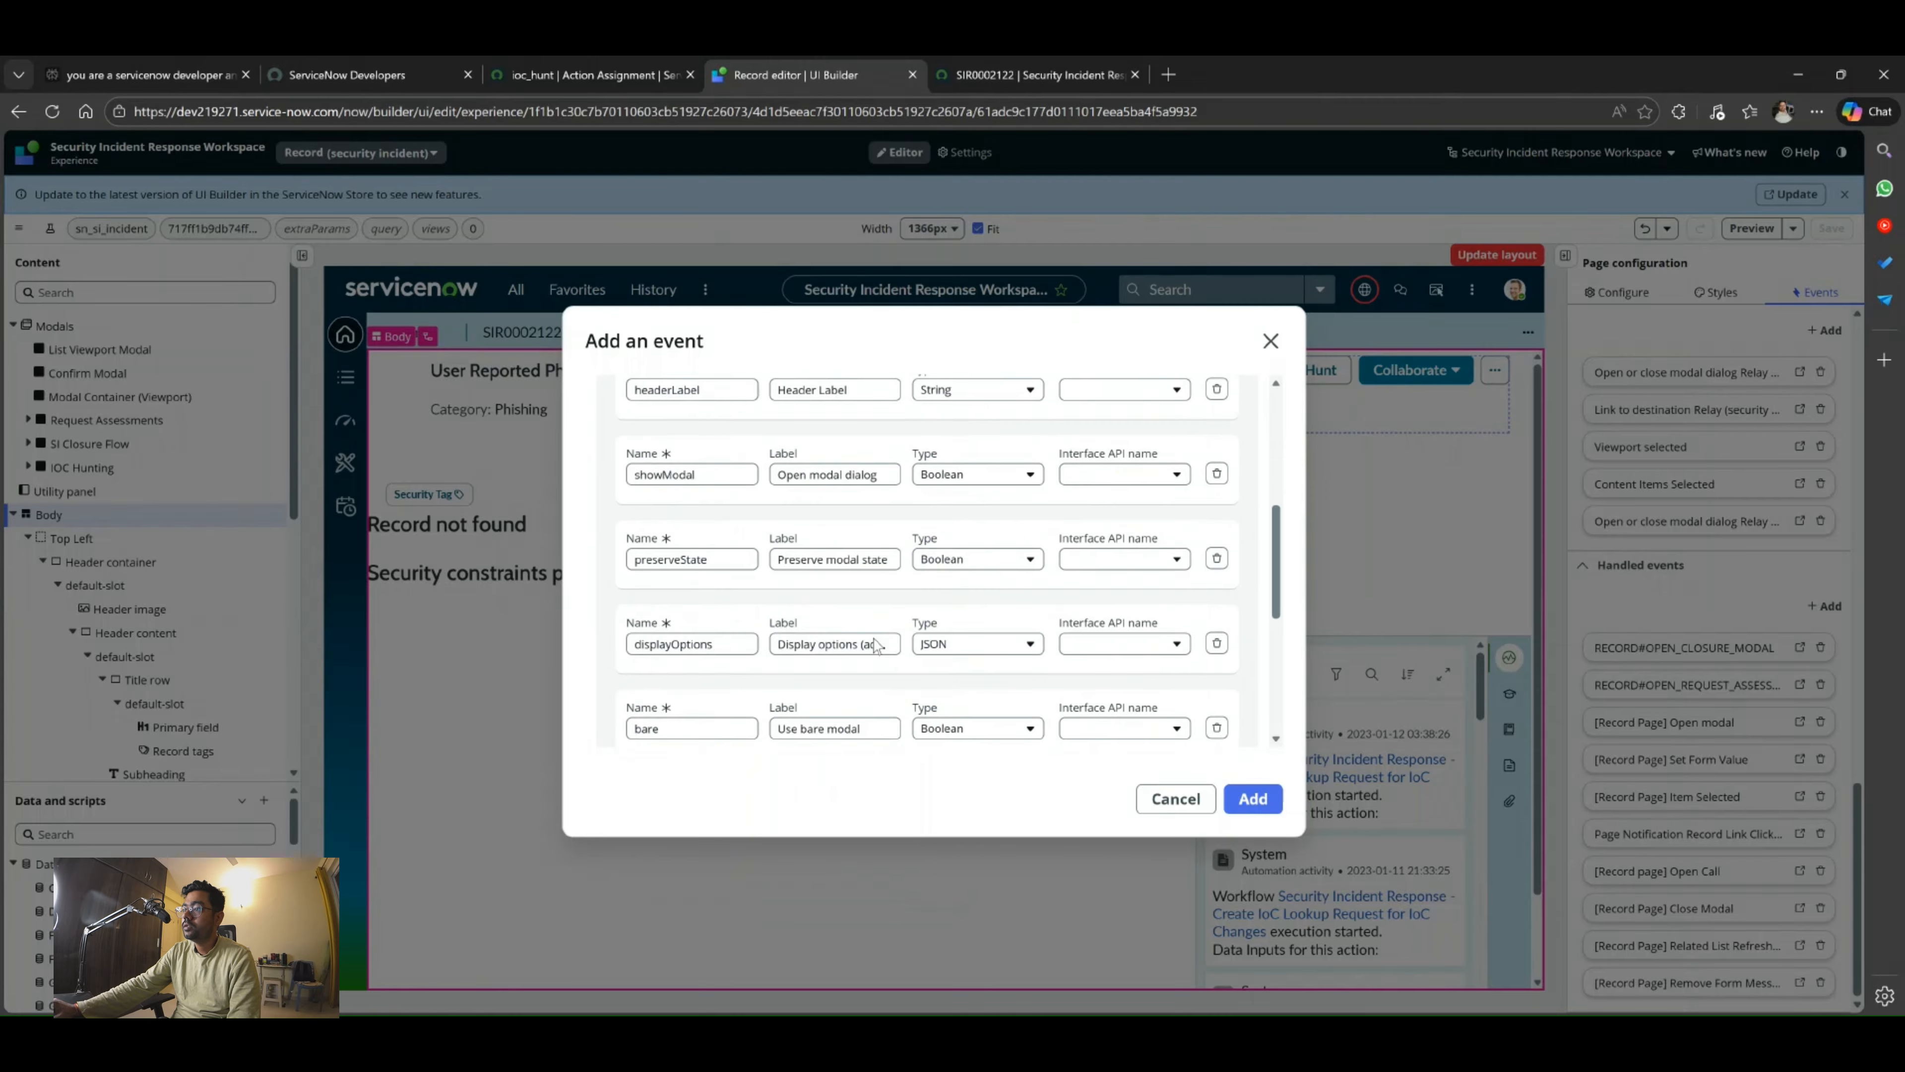
pyautogui.scroll(5, 875, 640)
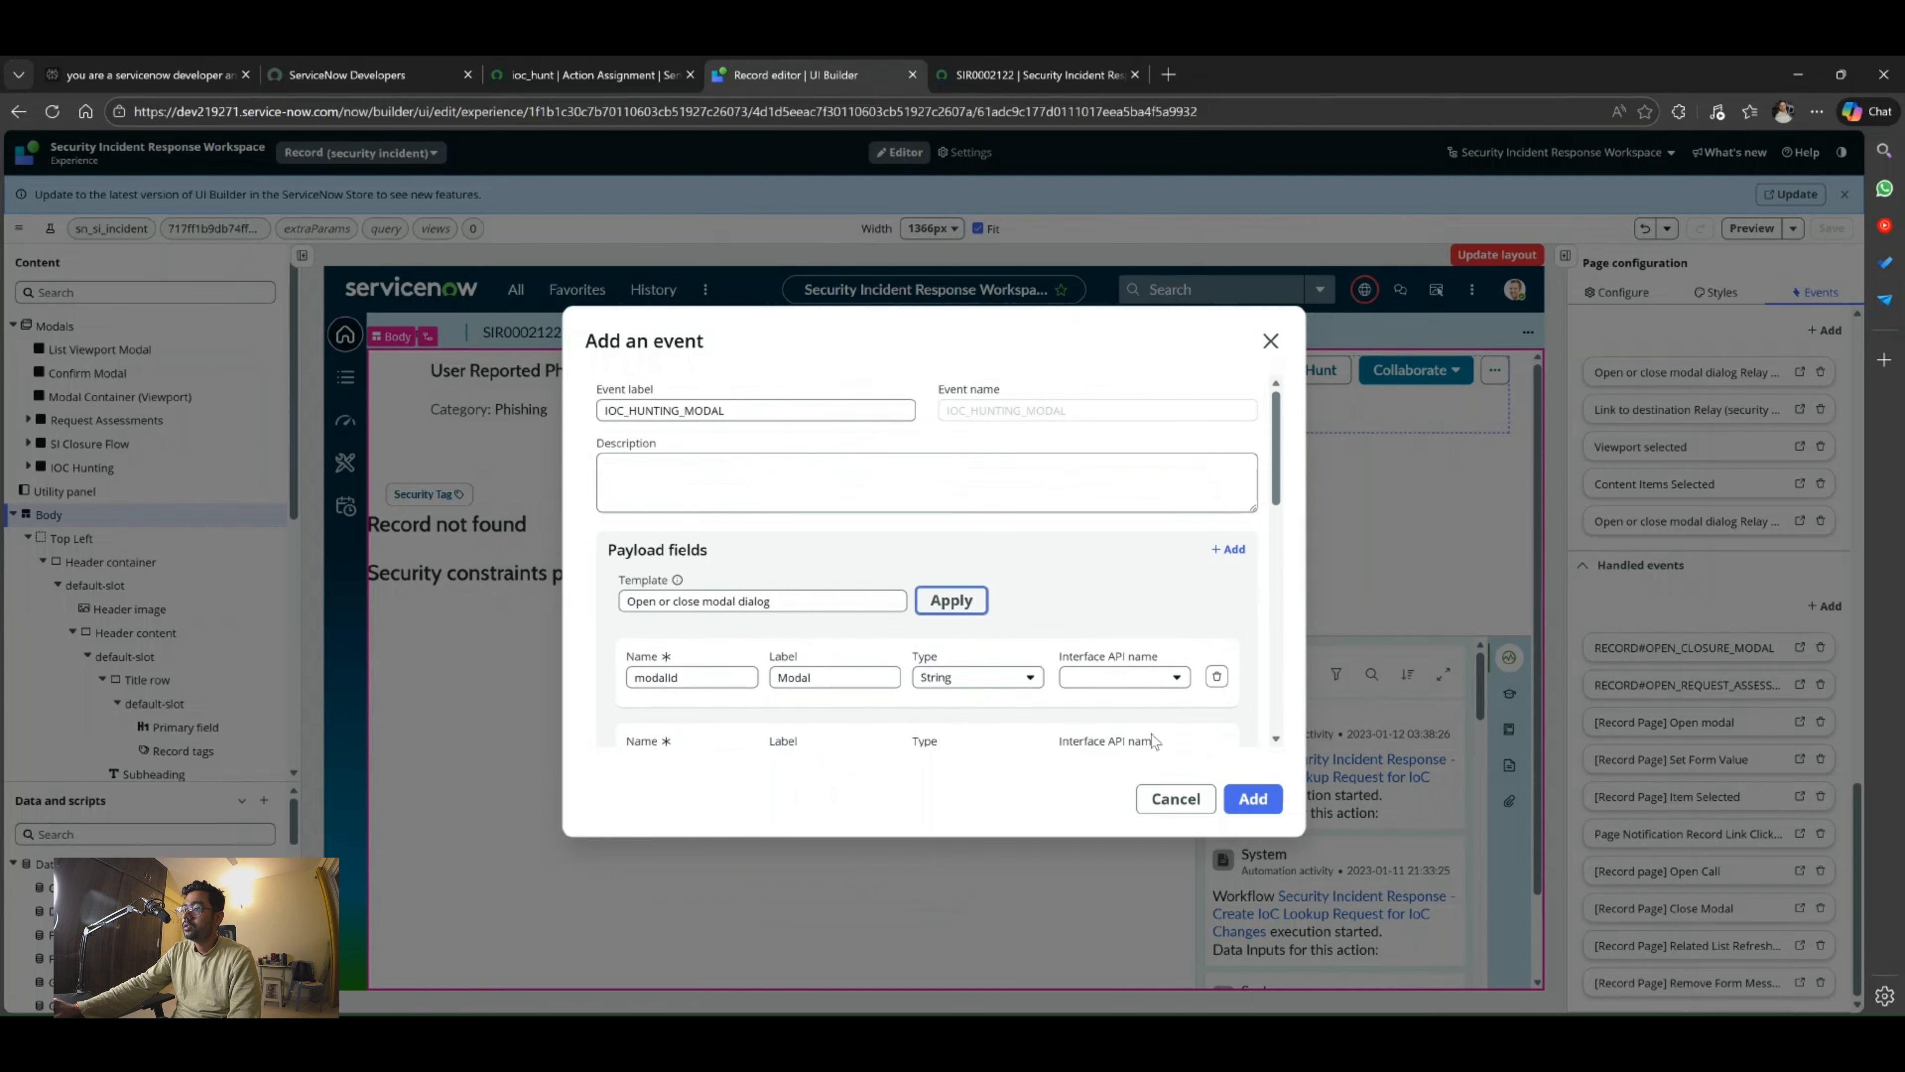
pyautogui.click(1250, 797)
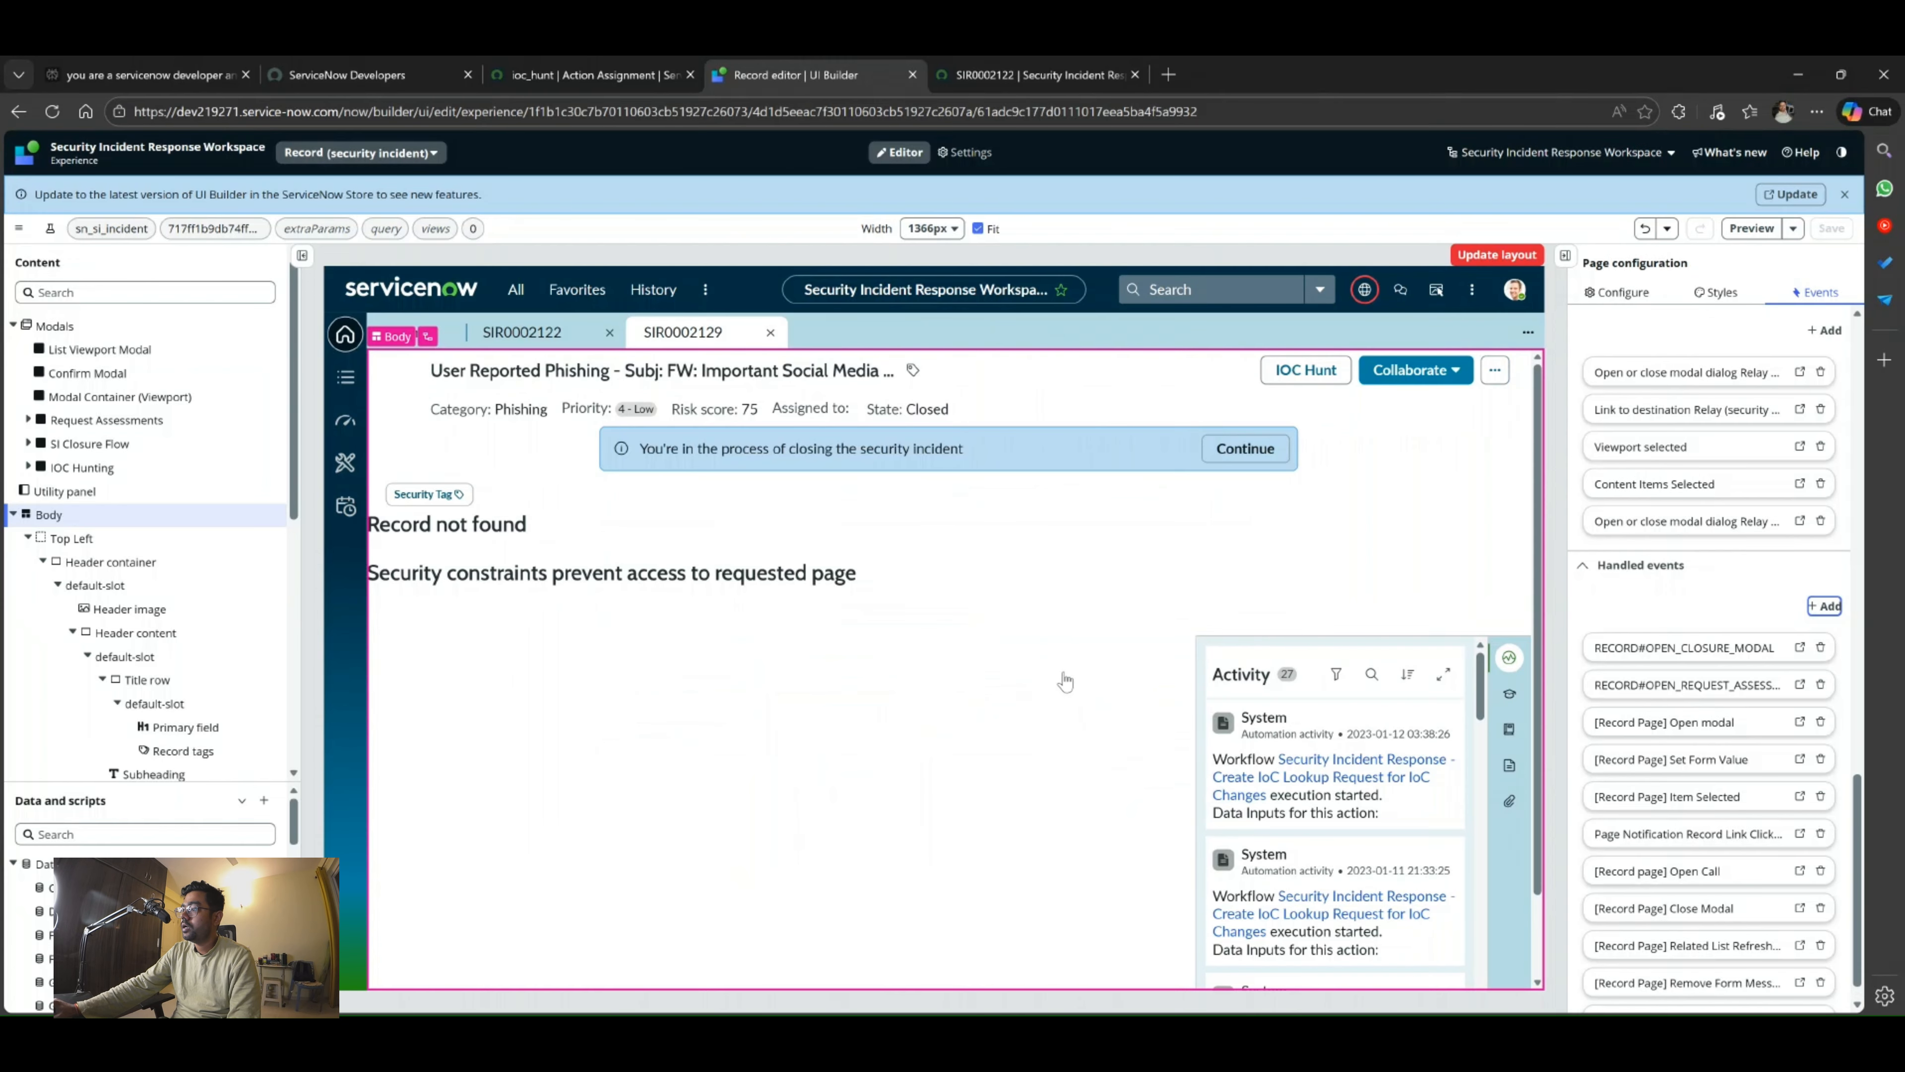
# Add a page event mapping in the page configuration for the IOC_HUNTING_MODAL event.
pyautogui.scroll(-1, 1677, 758)
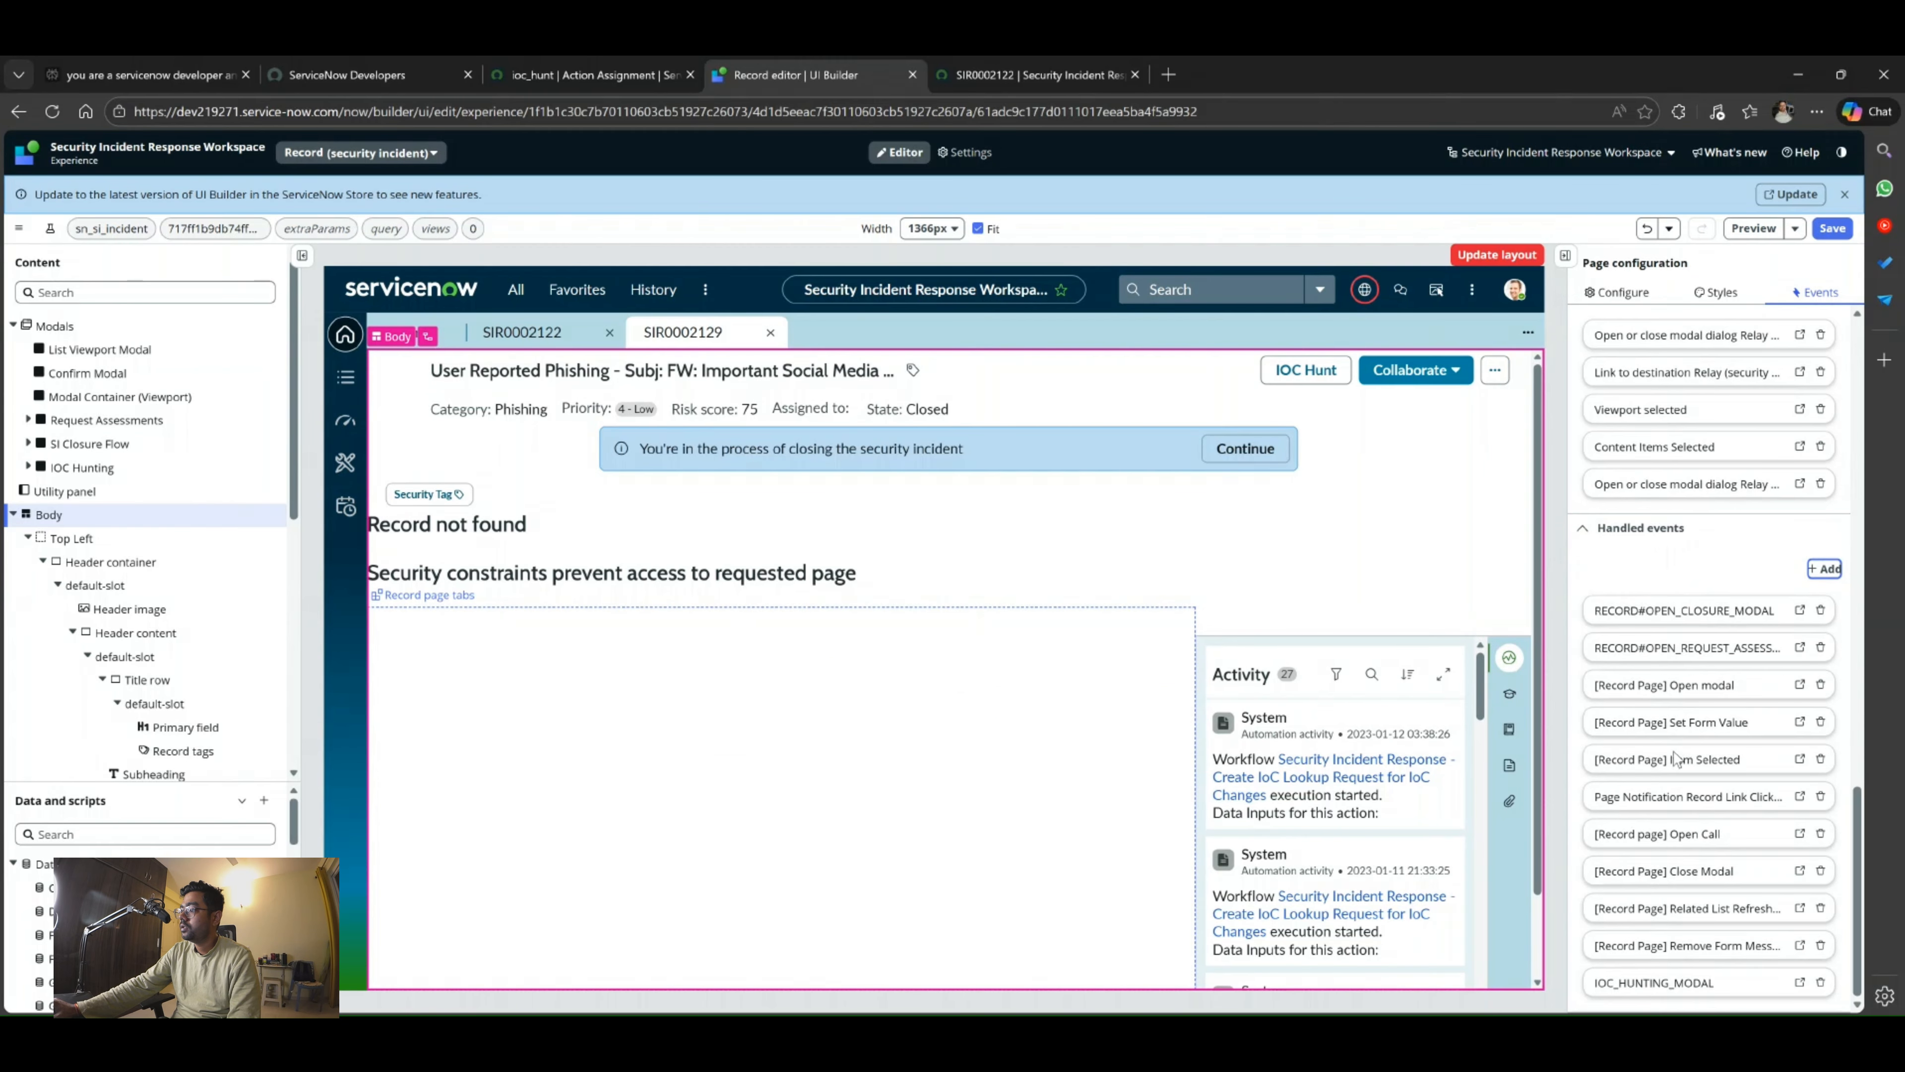
pyautogui.scroll(-10, 1675, 759)
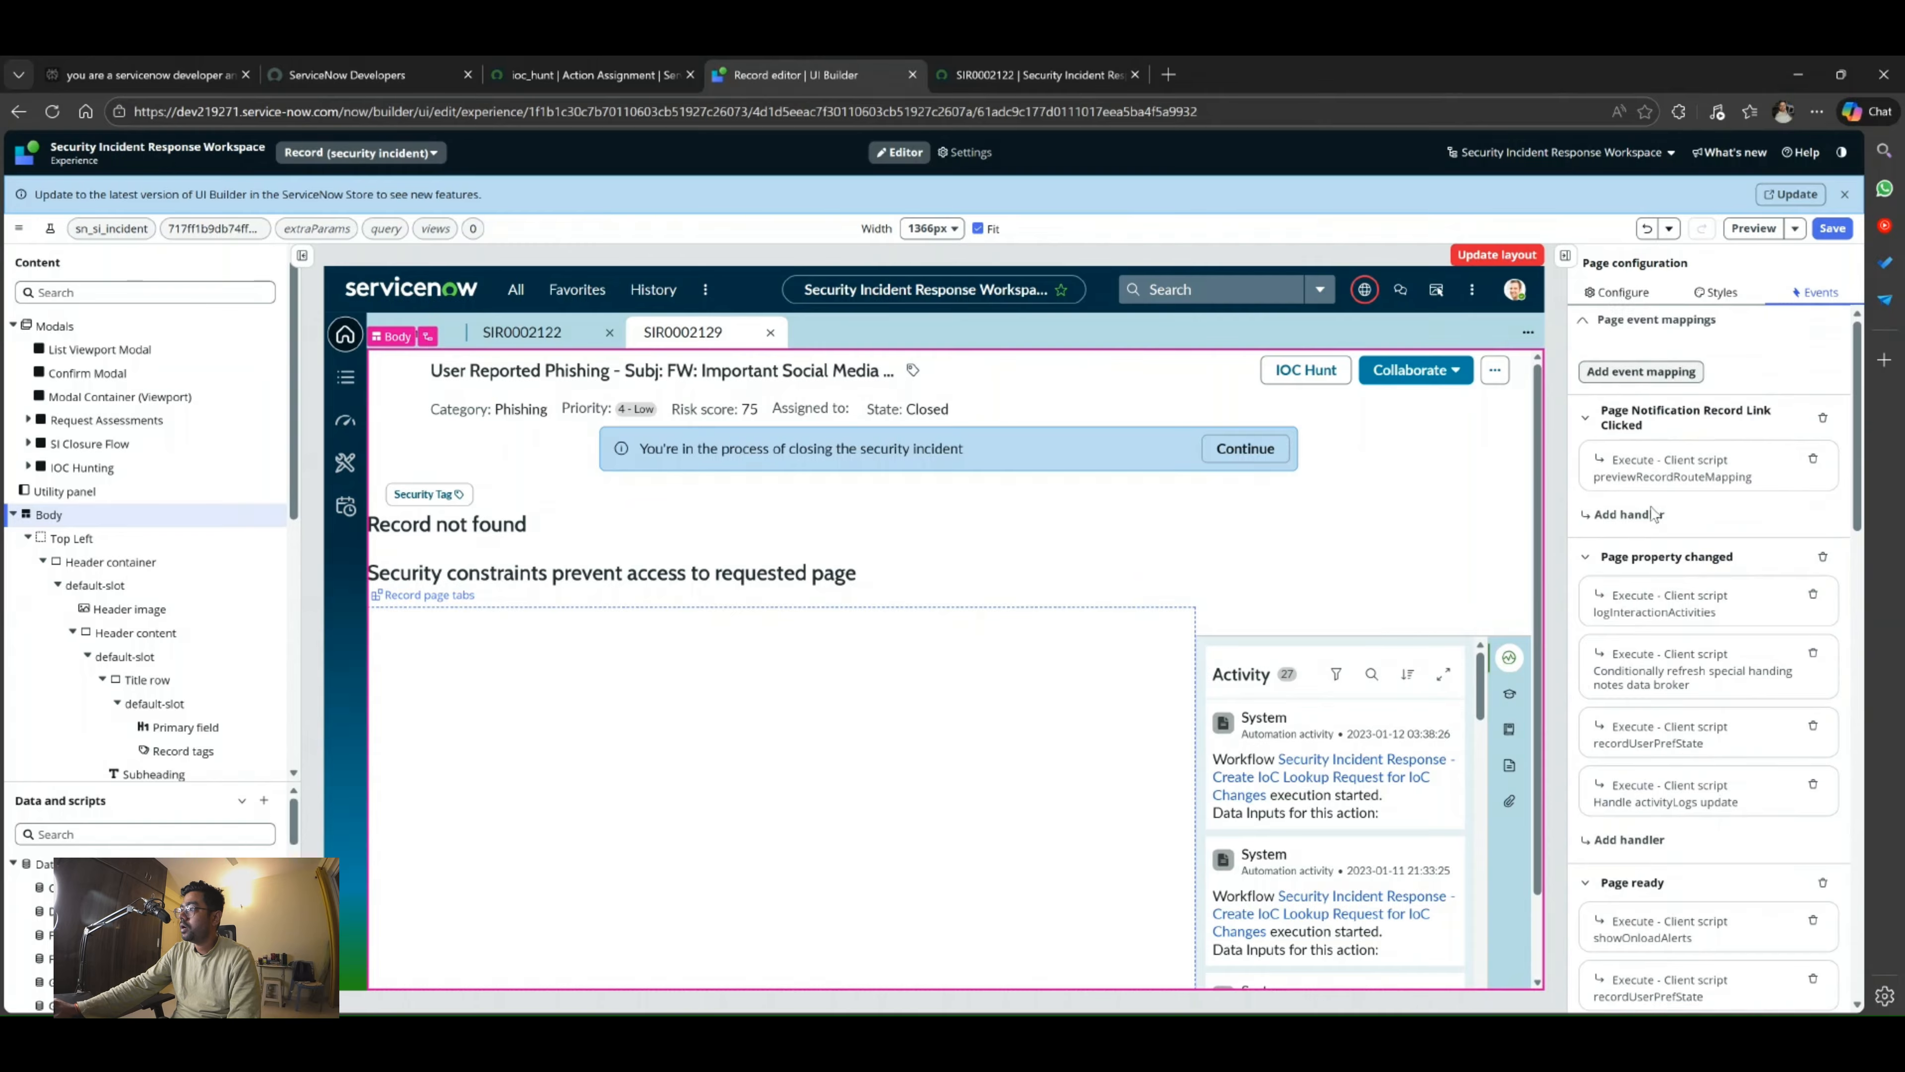
pyautogui.click(1635, 373)
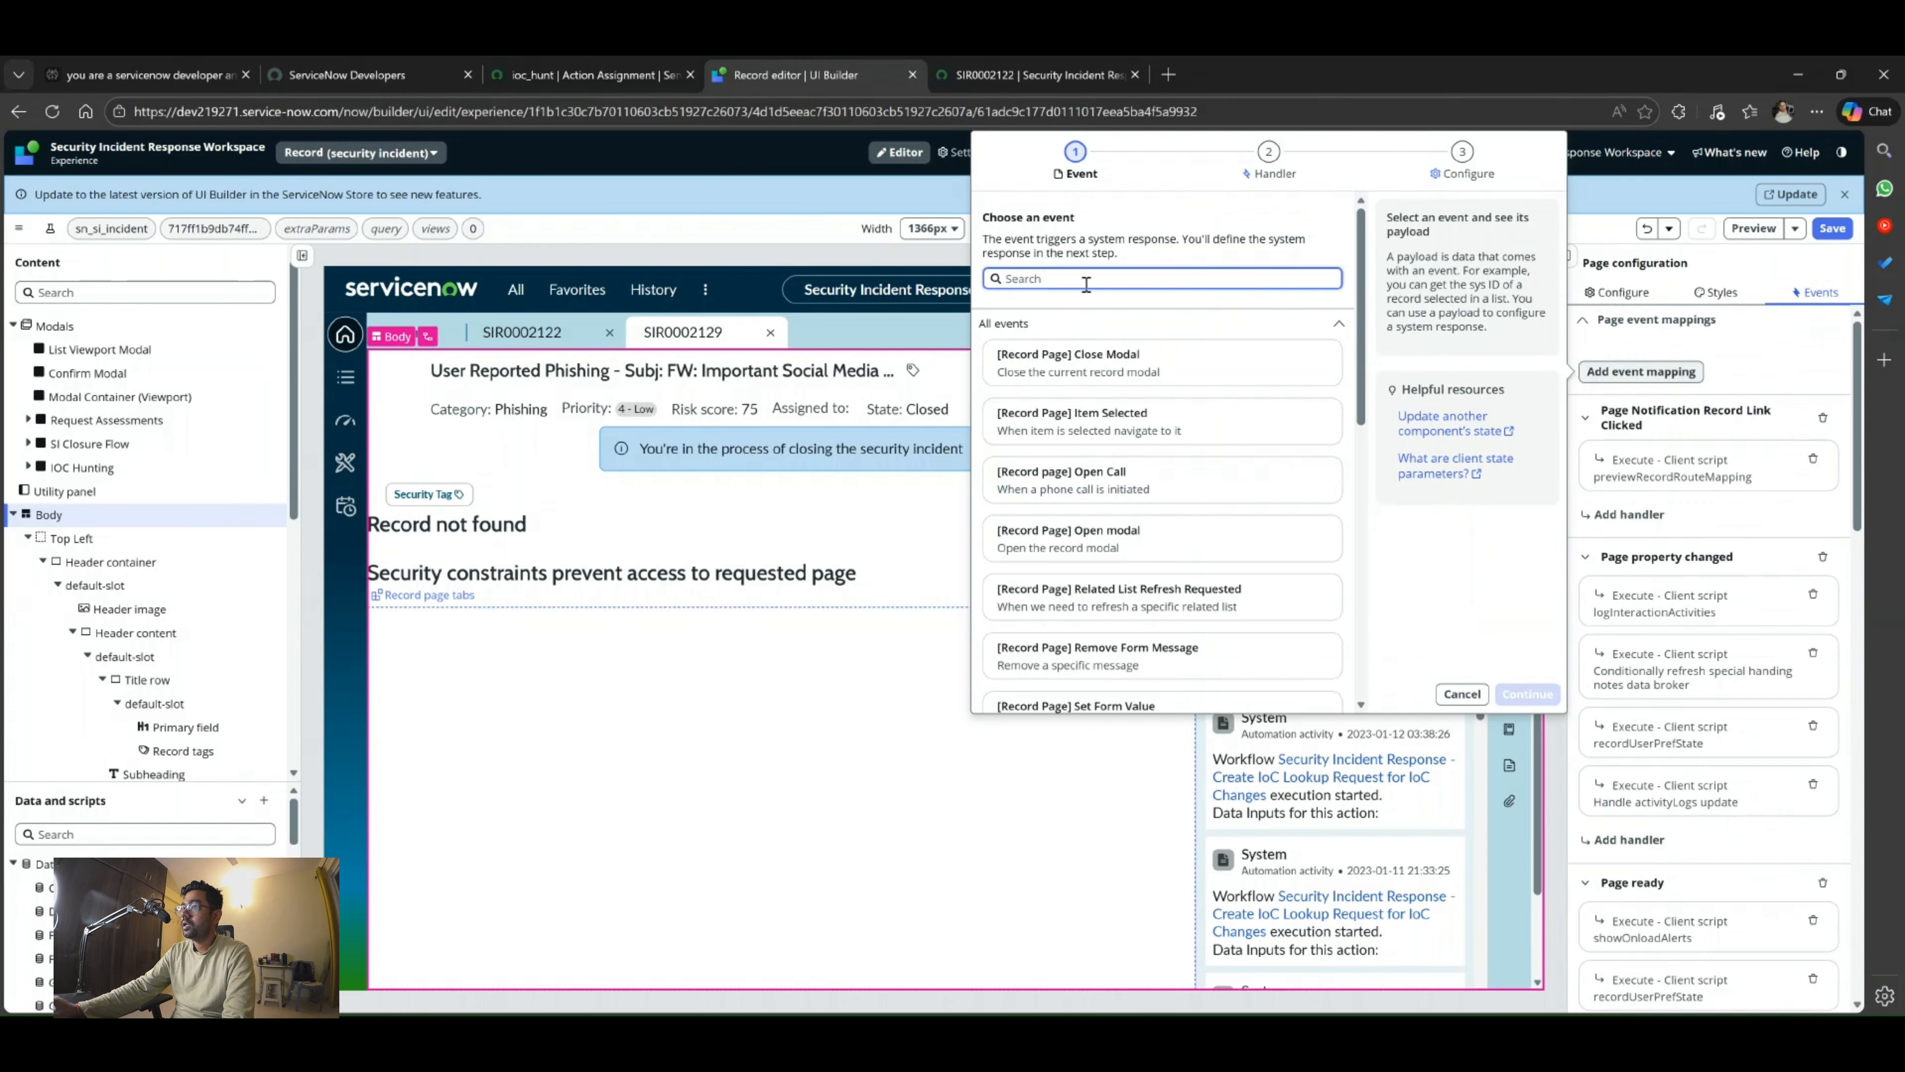
pyautogui.write('IOC')
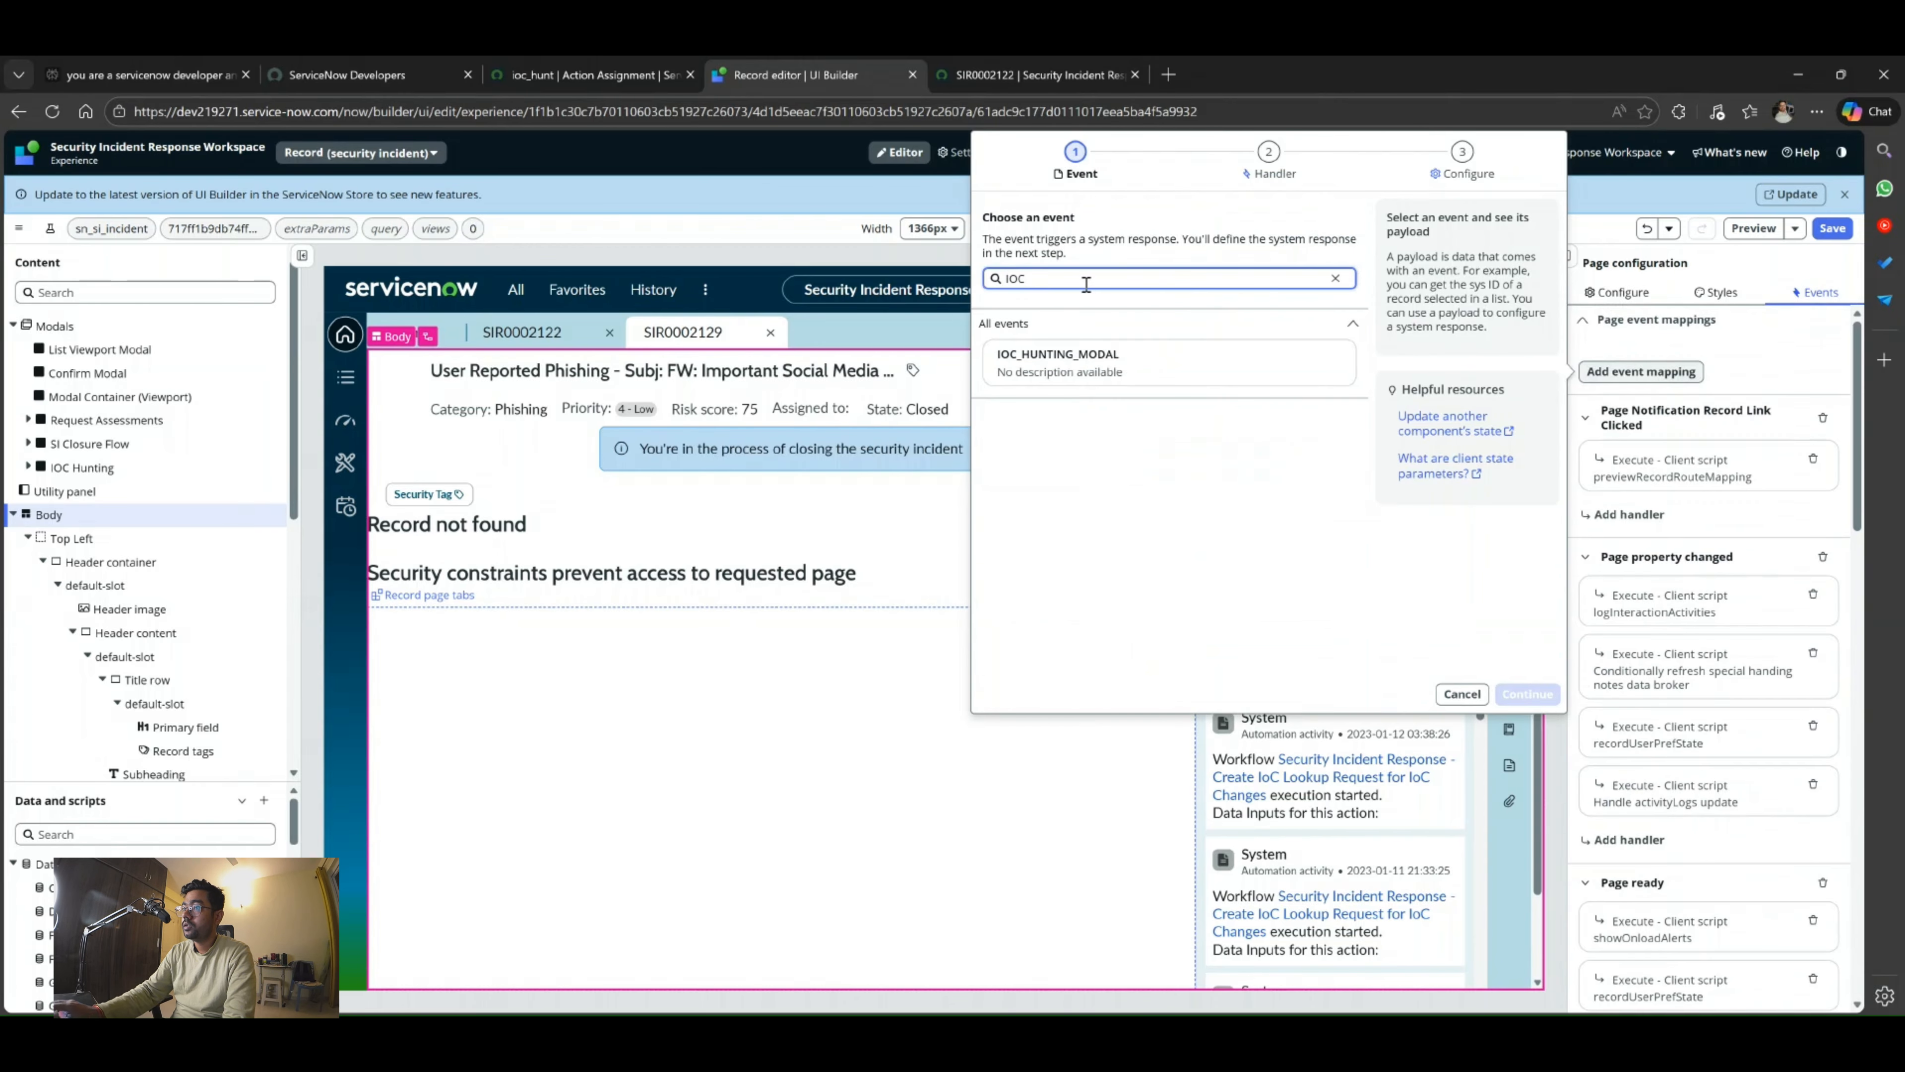
pyautogui.click(1118, 359)
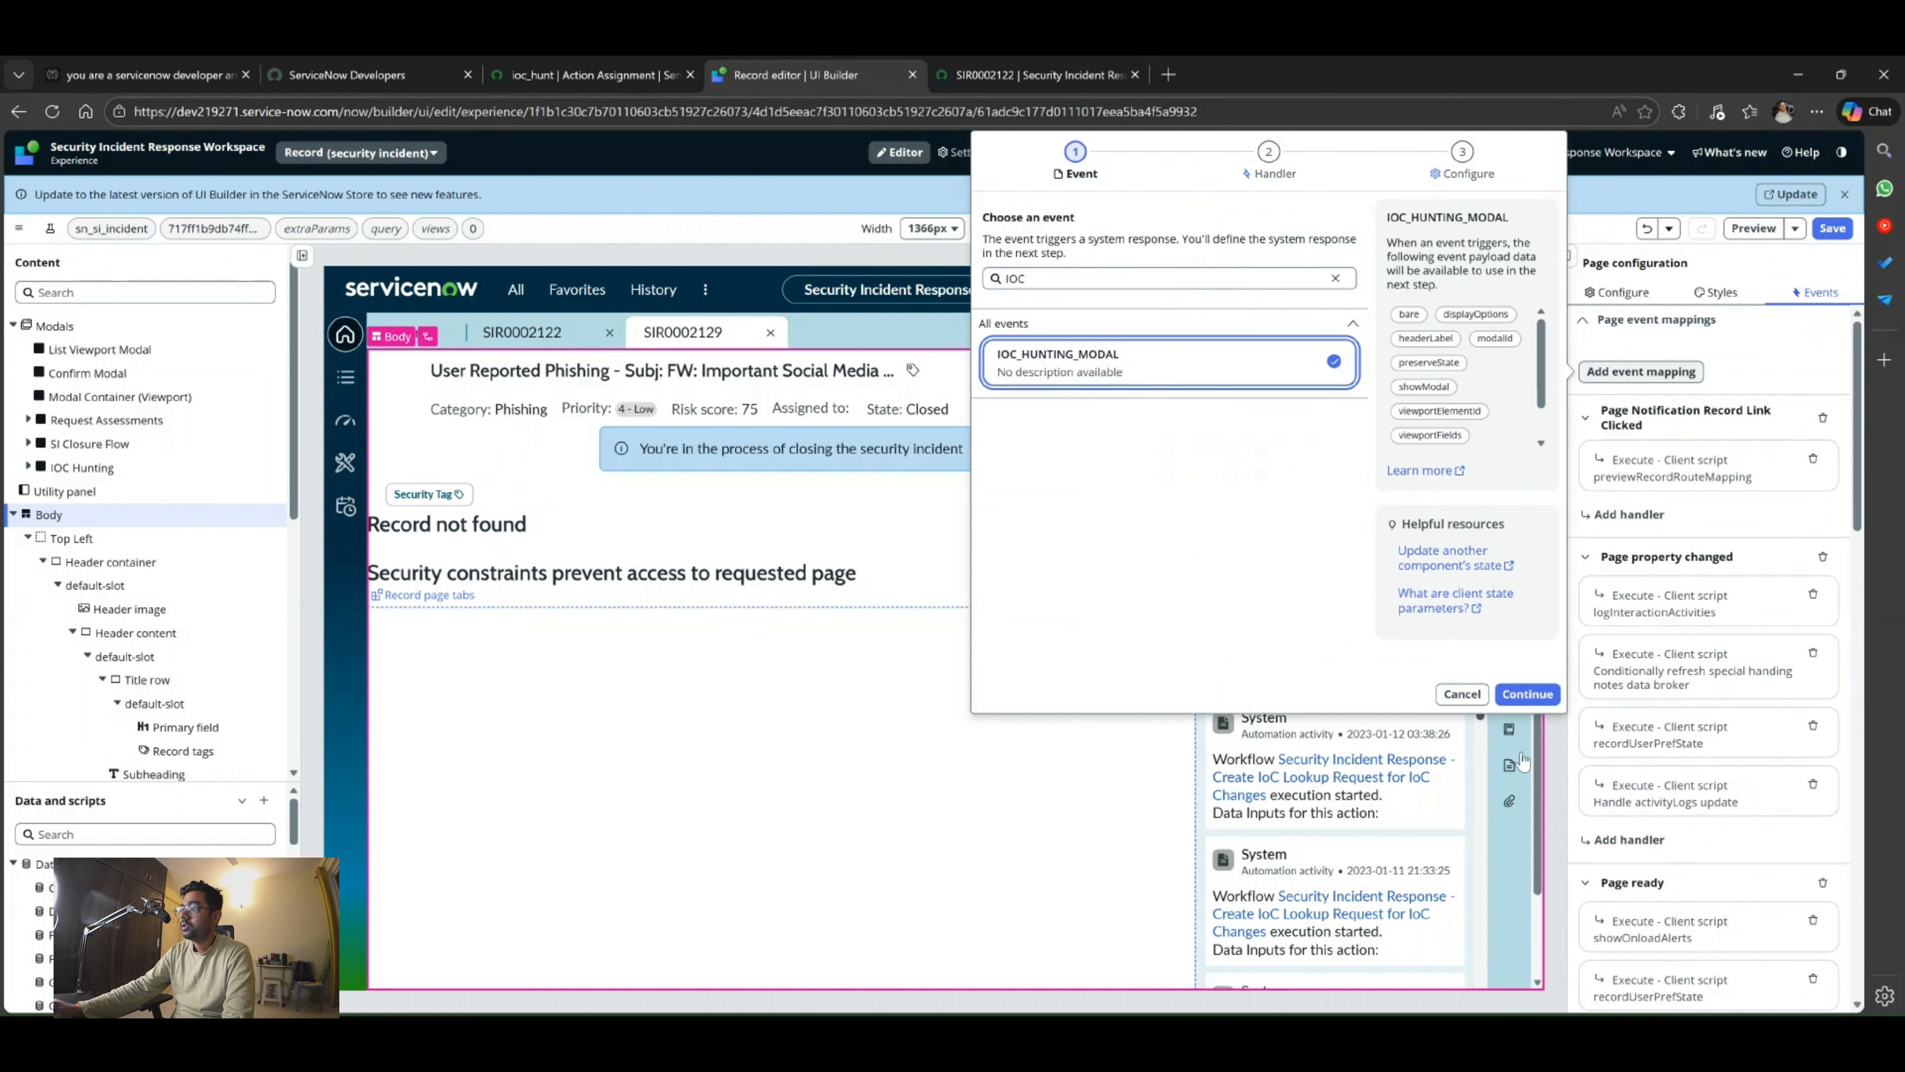
pyautogui.click(1527, 694)
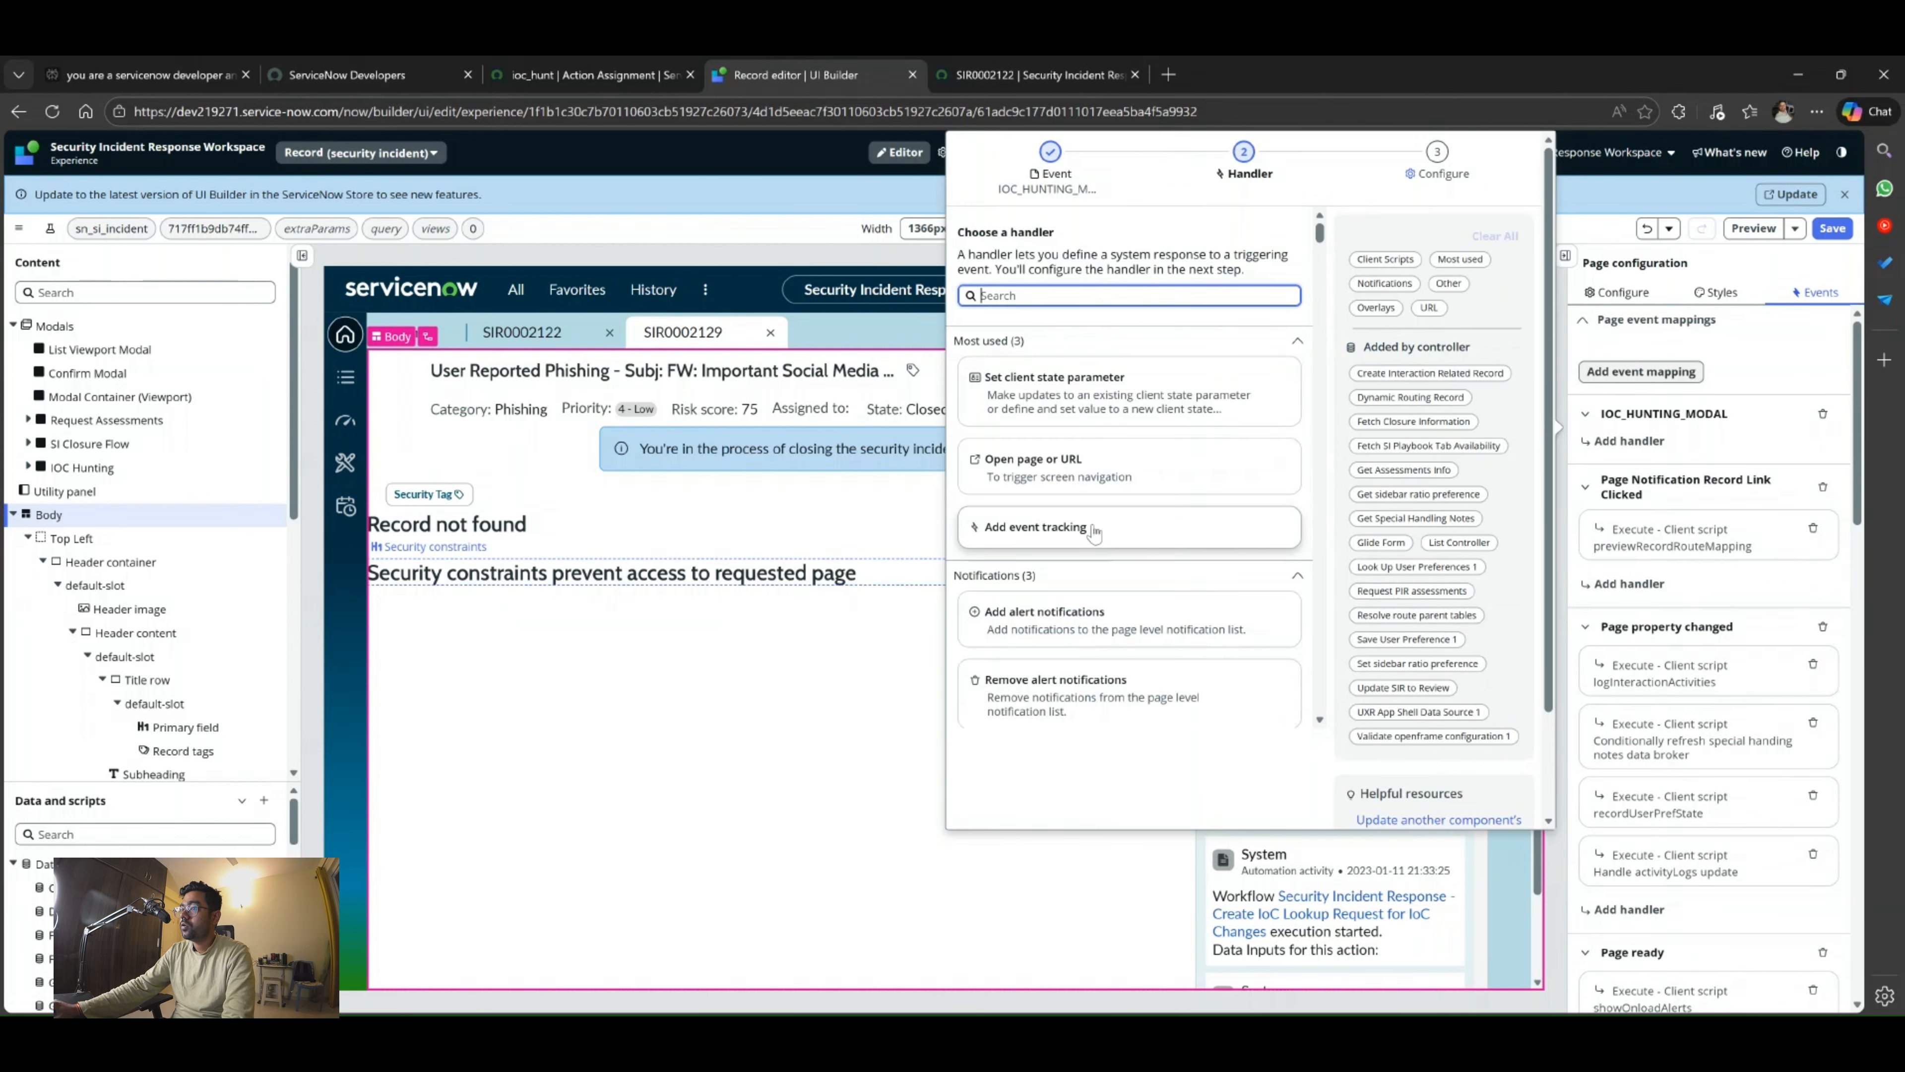
# Use the Open or close modal dialog handler for the event, set its modal to IOC Hunting, and add the mapping.
pyautogui.scroll(-5, 1100, 634)
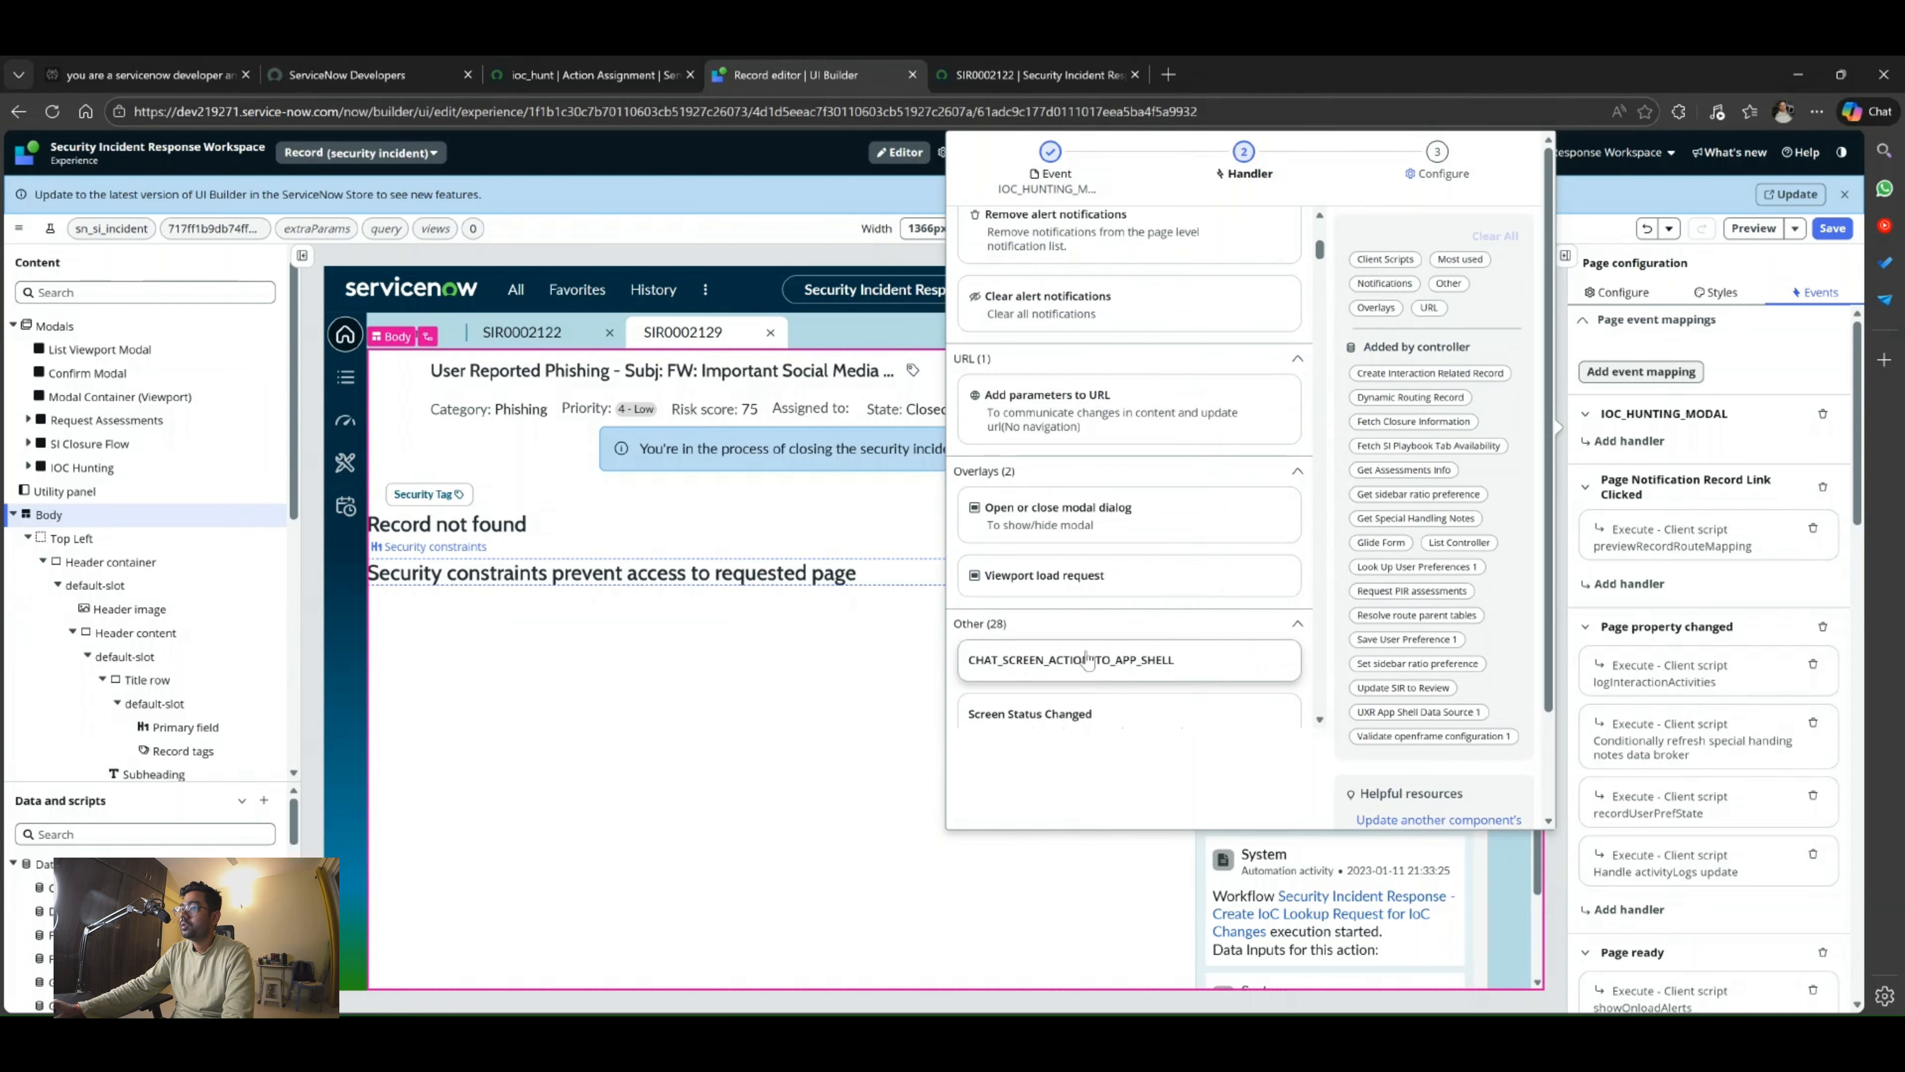
pyautogui.click(1086, 523)
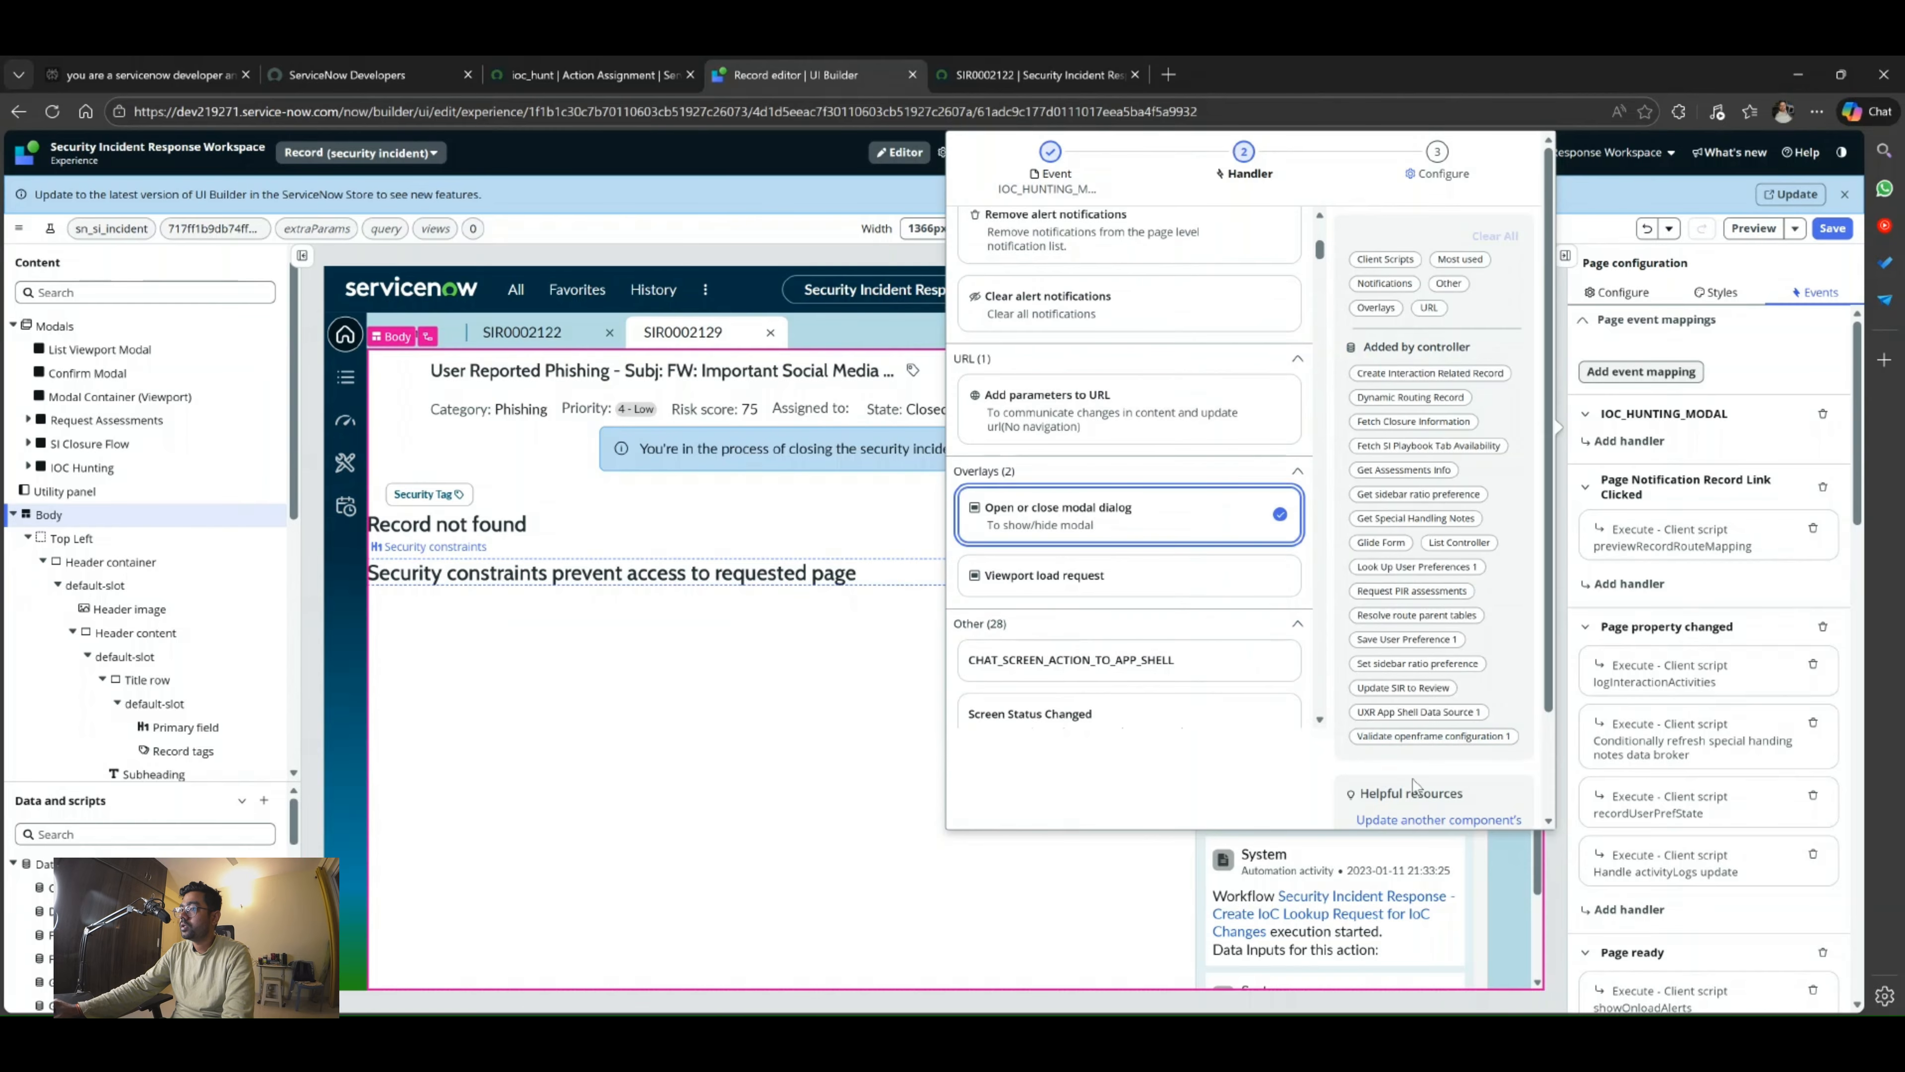
pyautogui.scroll(-5, 1125, 578)
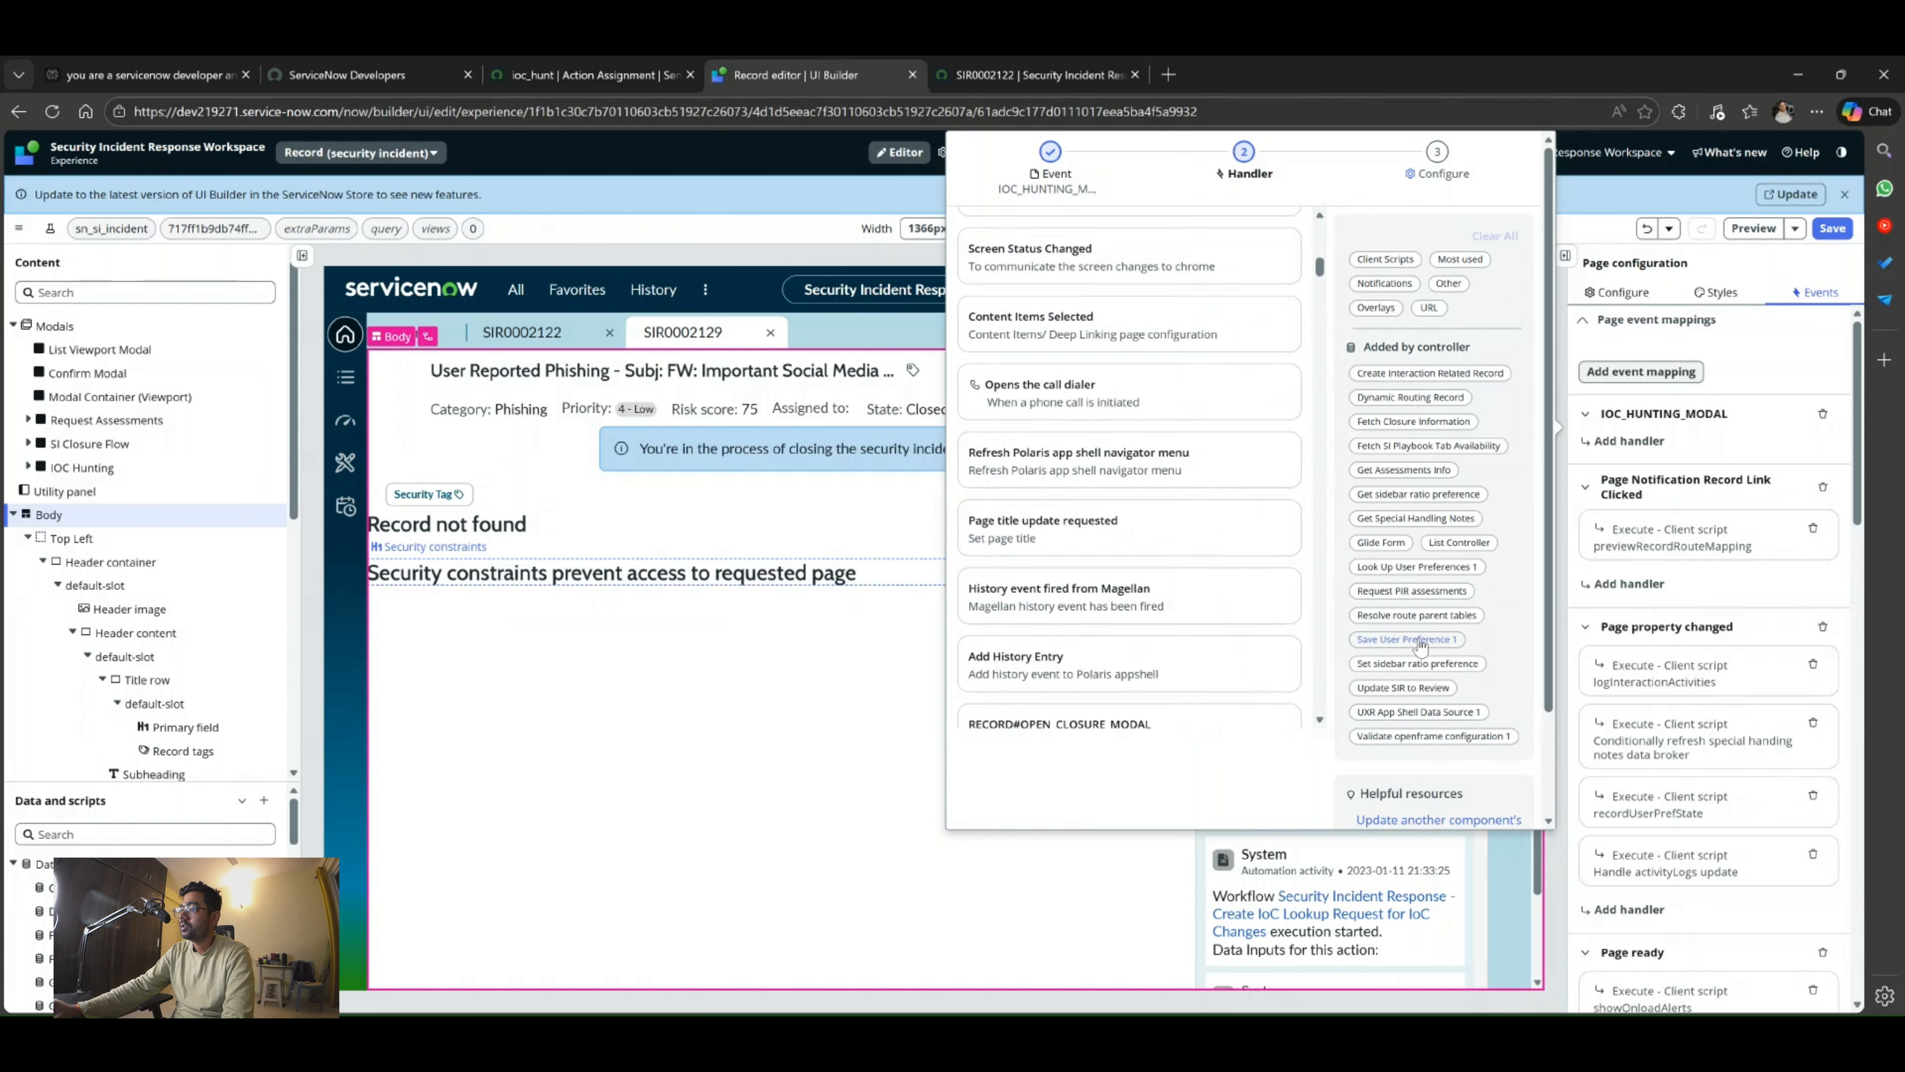
pyautogui.click(1502, 807)
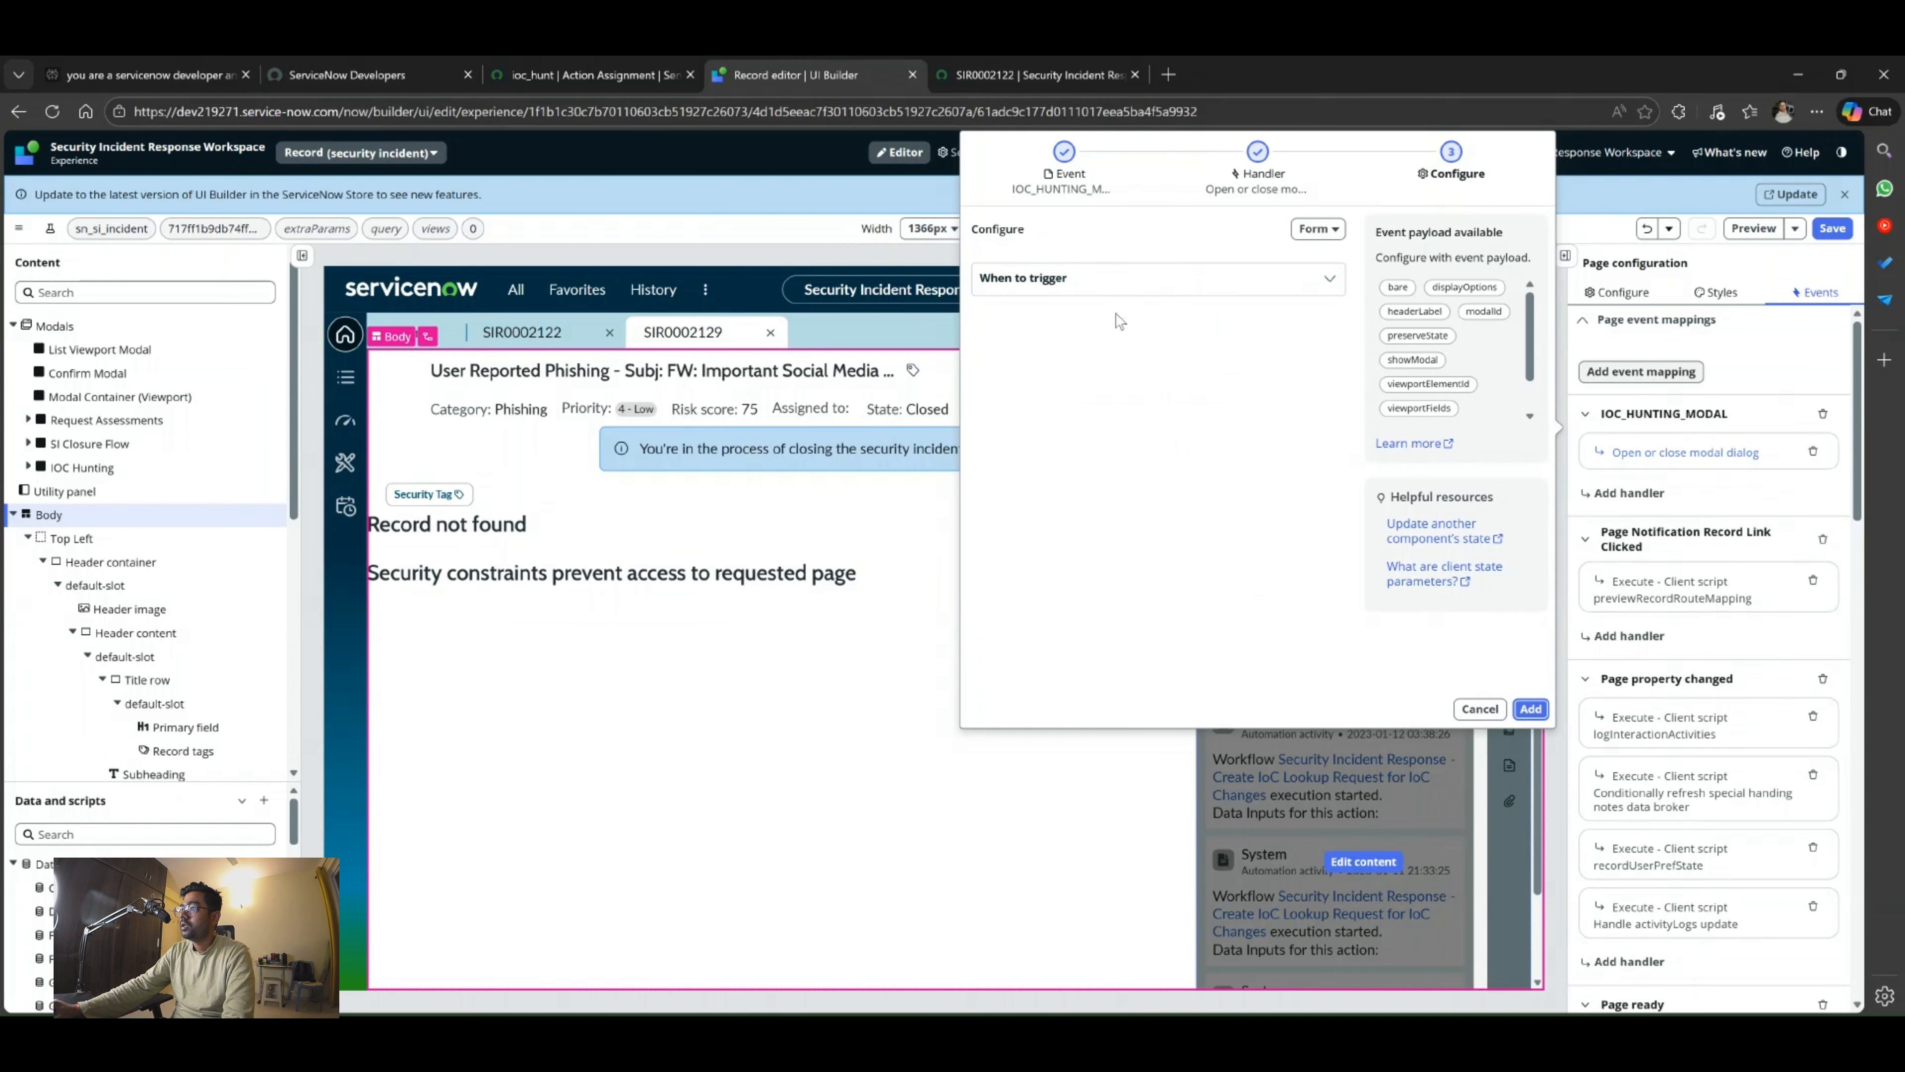
pyautogui.click(1131, 292)
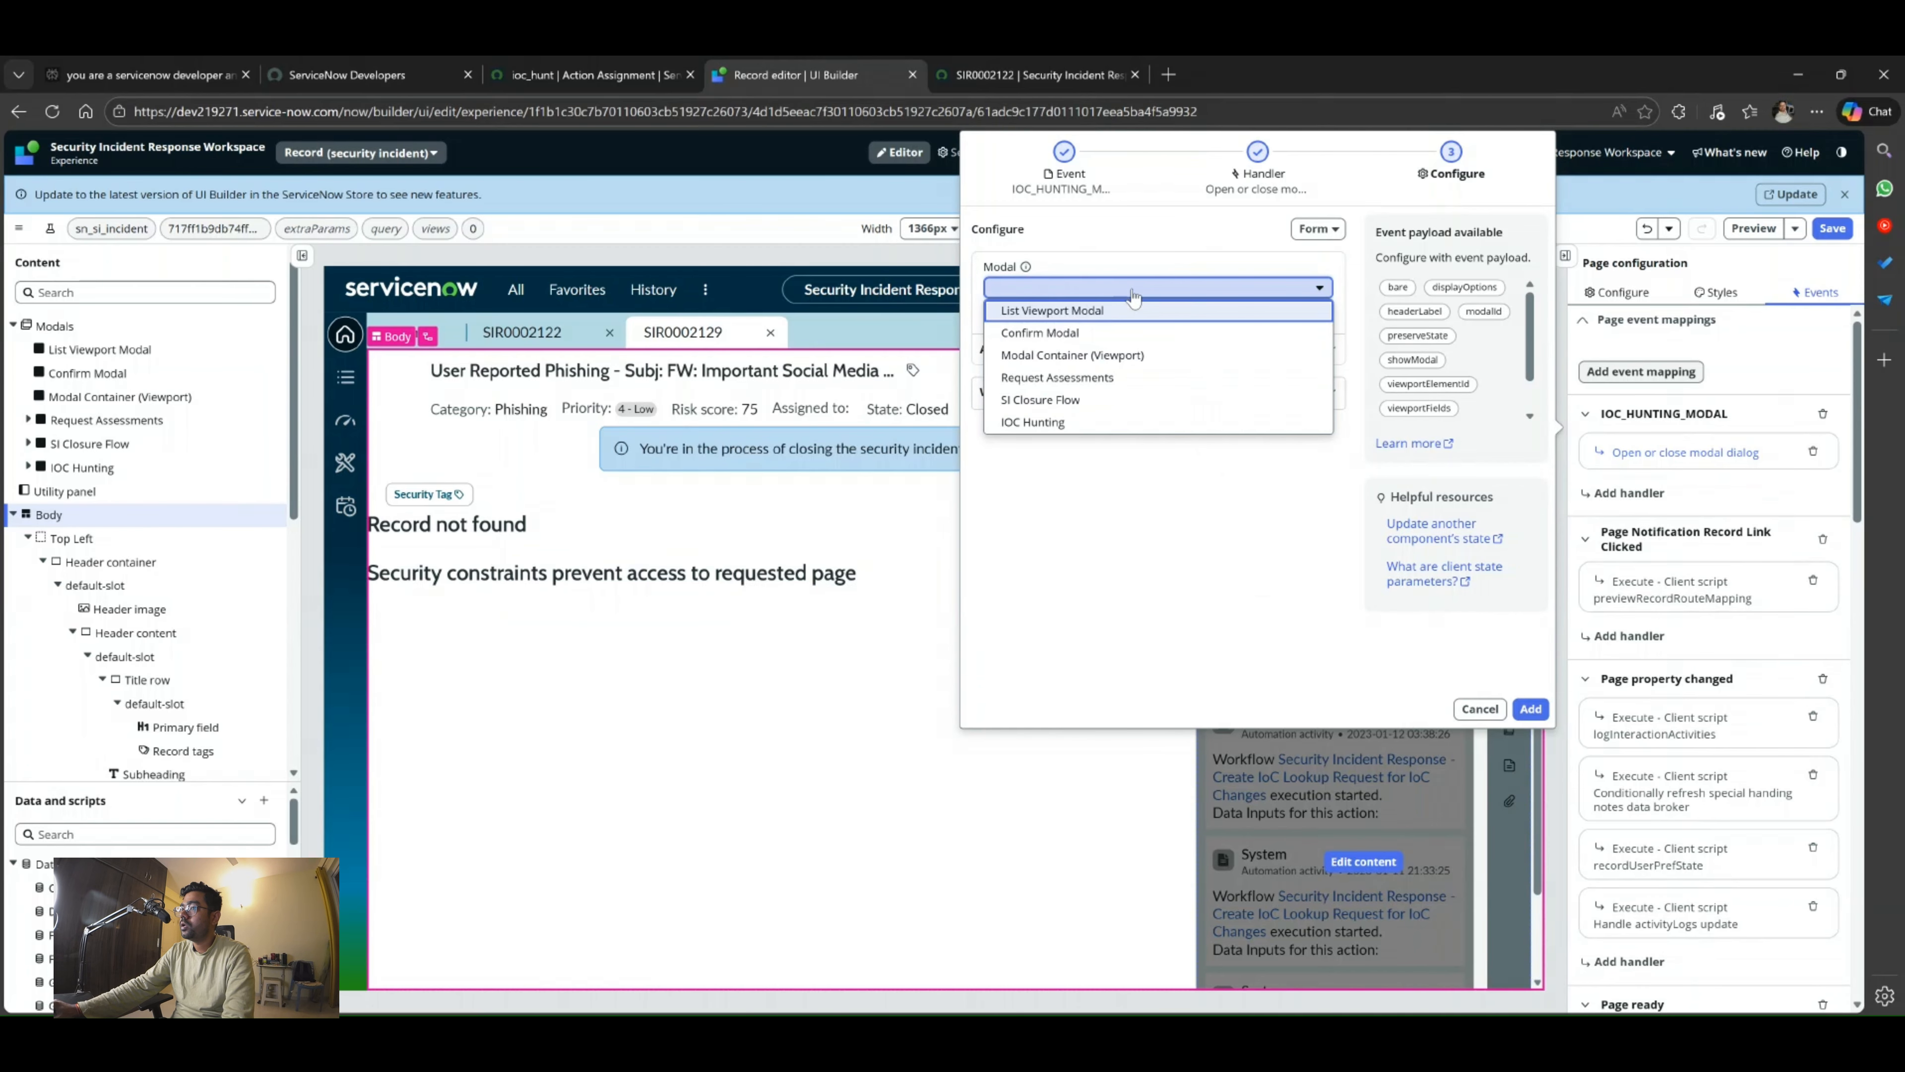
pyautogui.click(1092, 422)
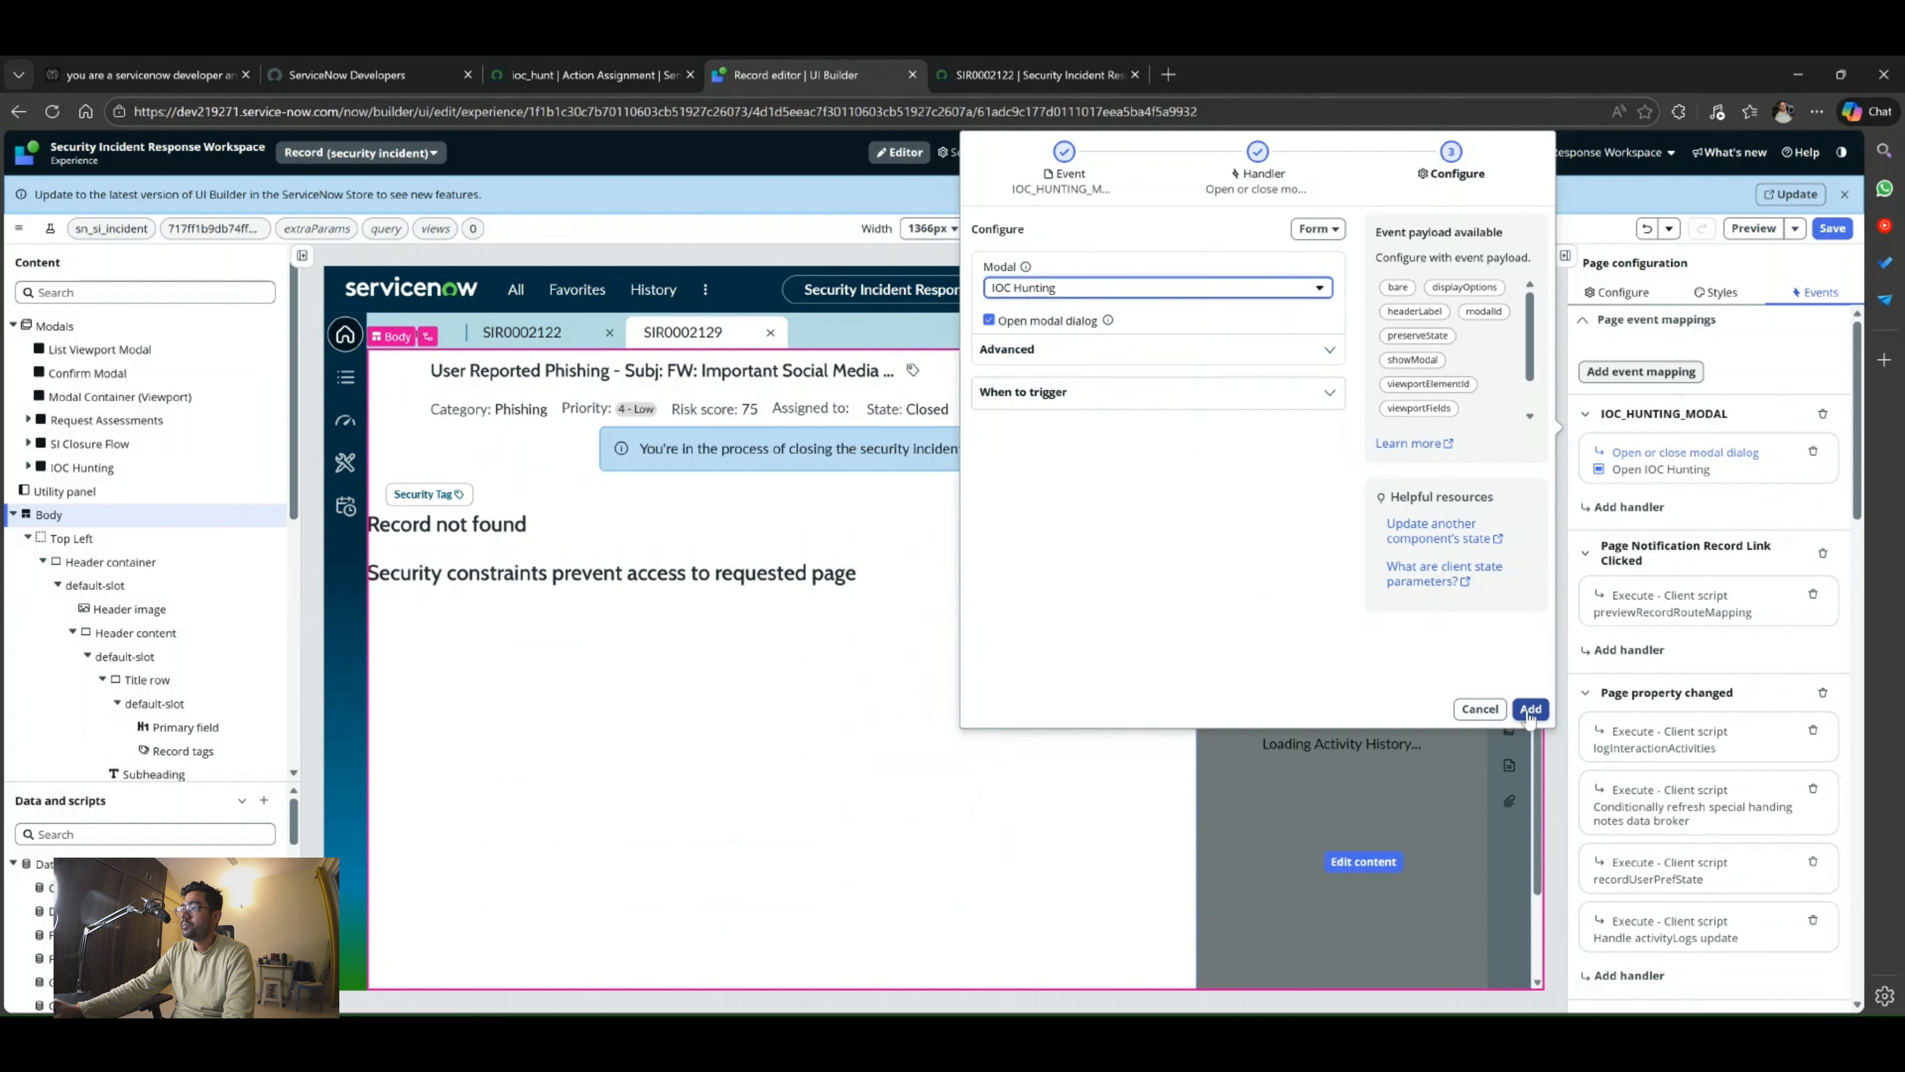
pyautogui.click(1477, 708)
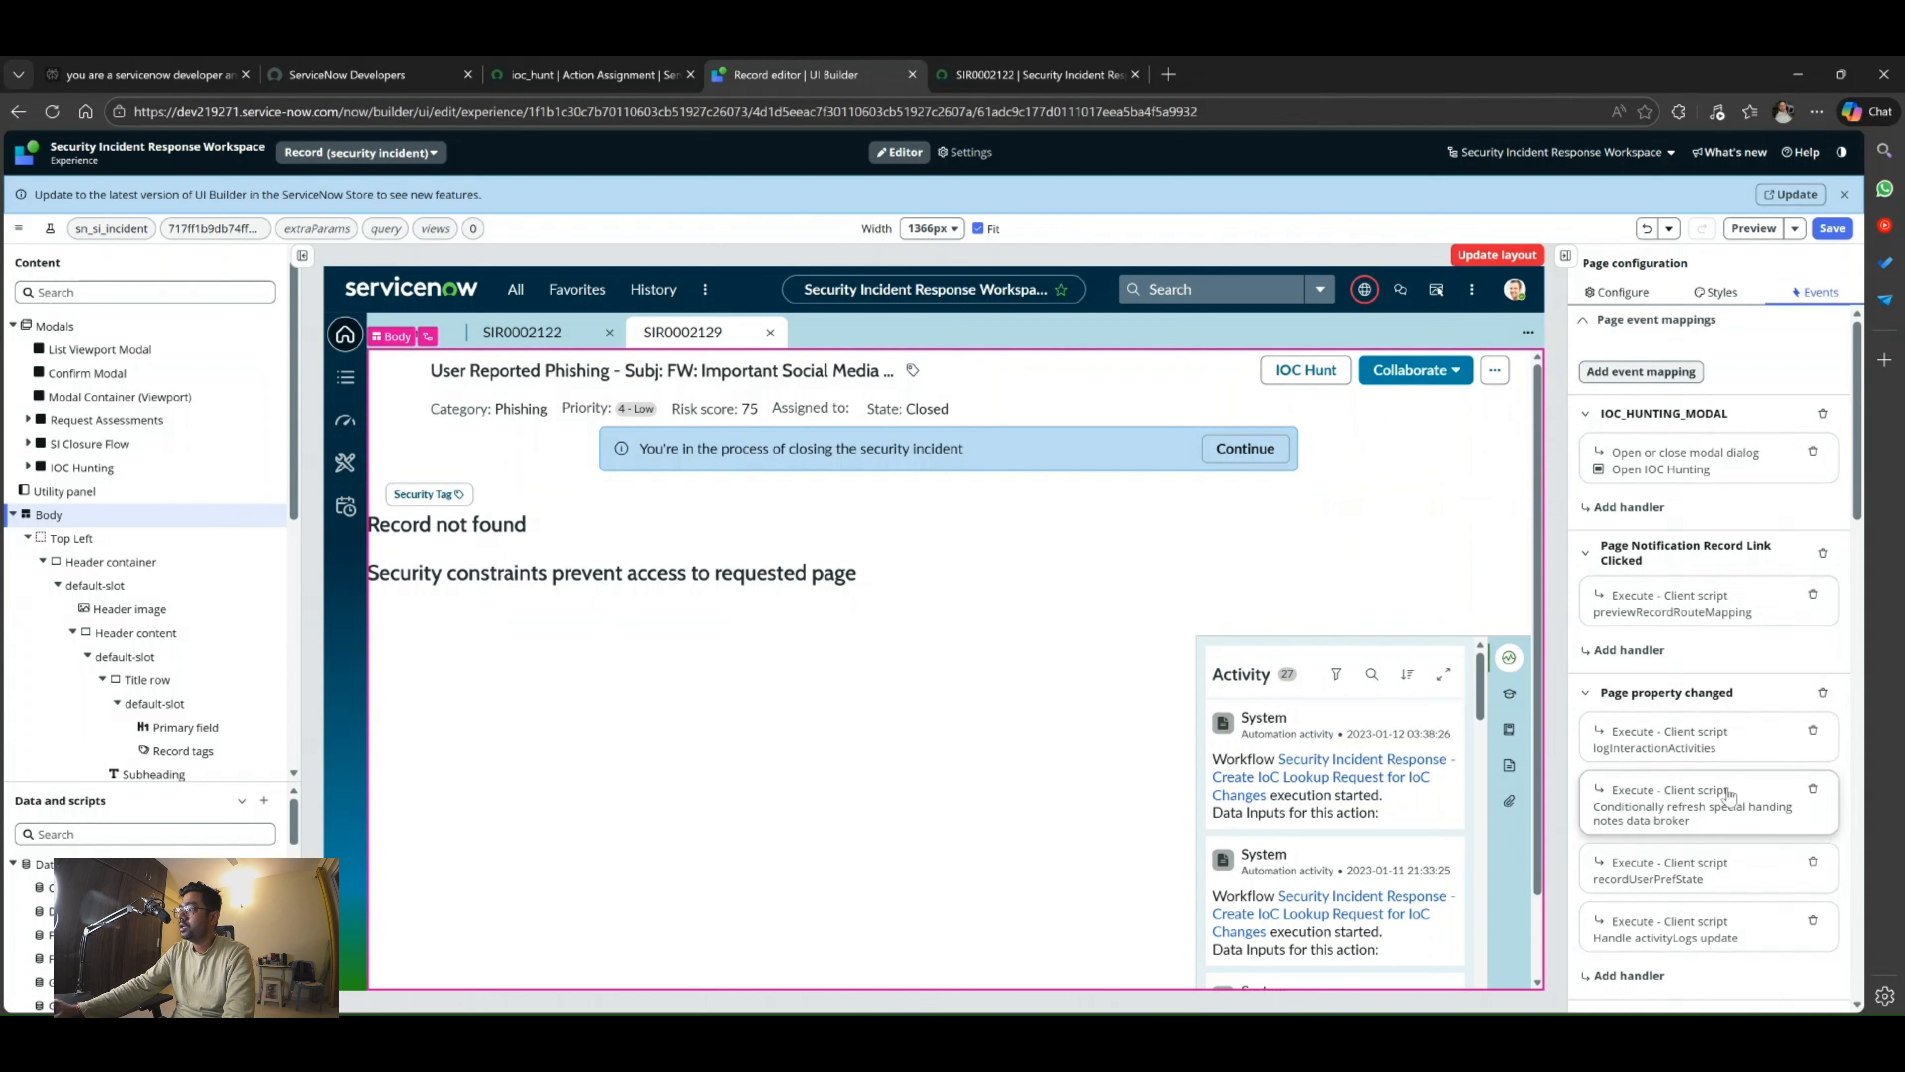
# Review the page's event mappings and handled events, and save the page.
pyautogui.scroll(-5, 1723, 788)
pyautogui.scroll(-10, 1723, 788)
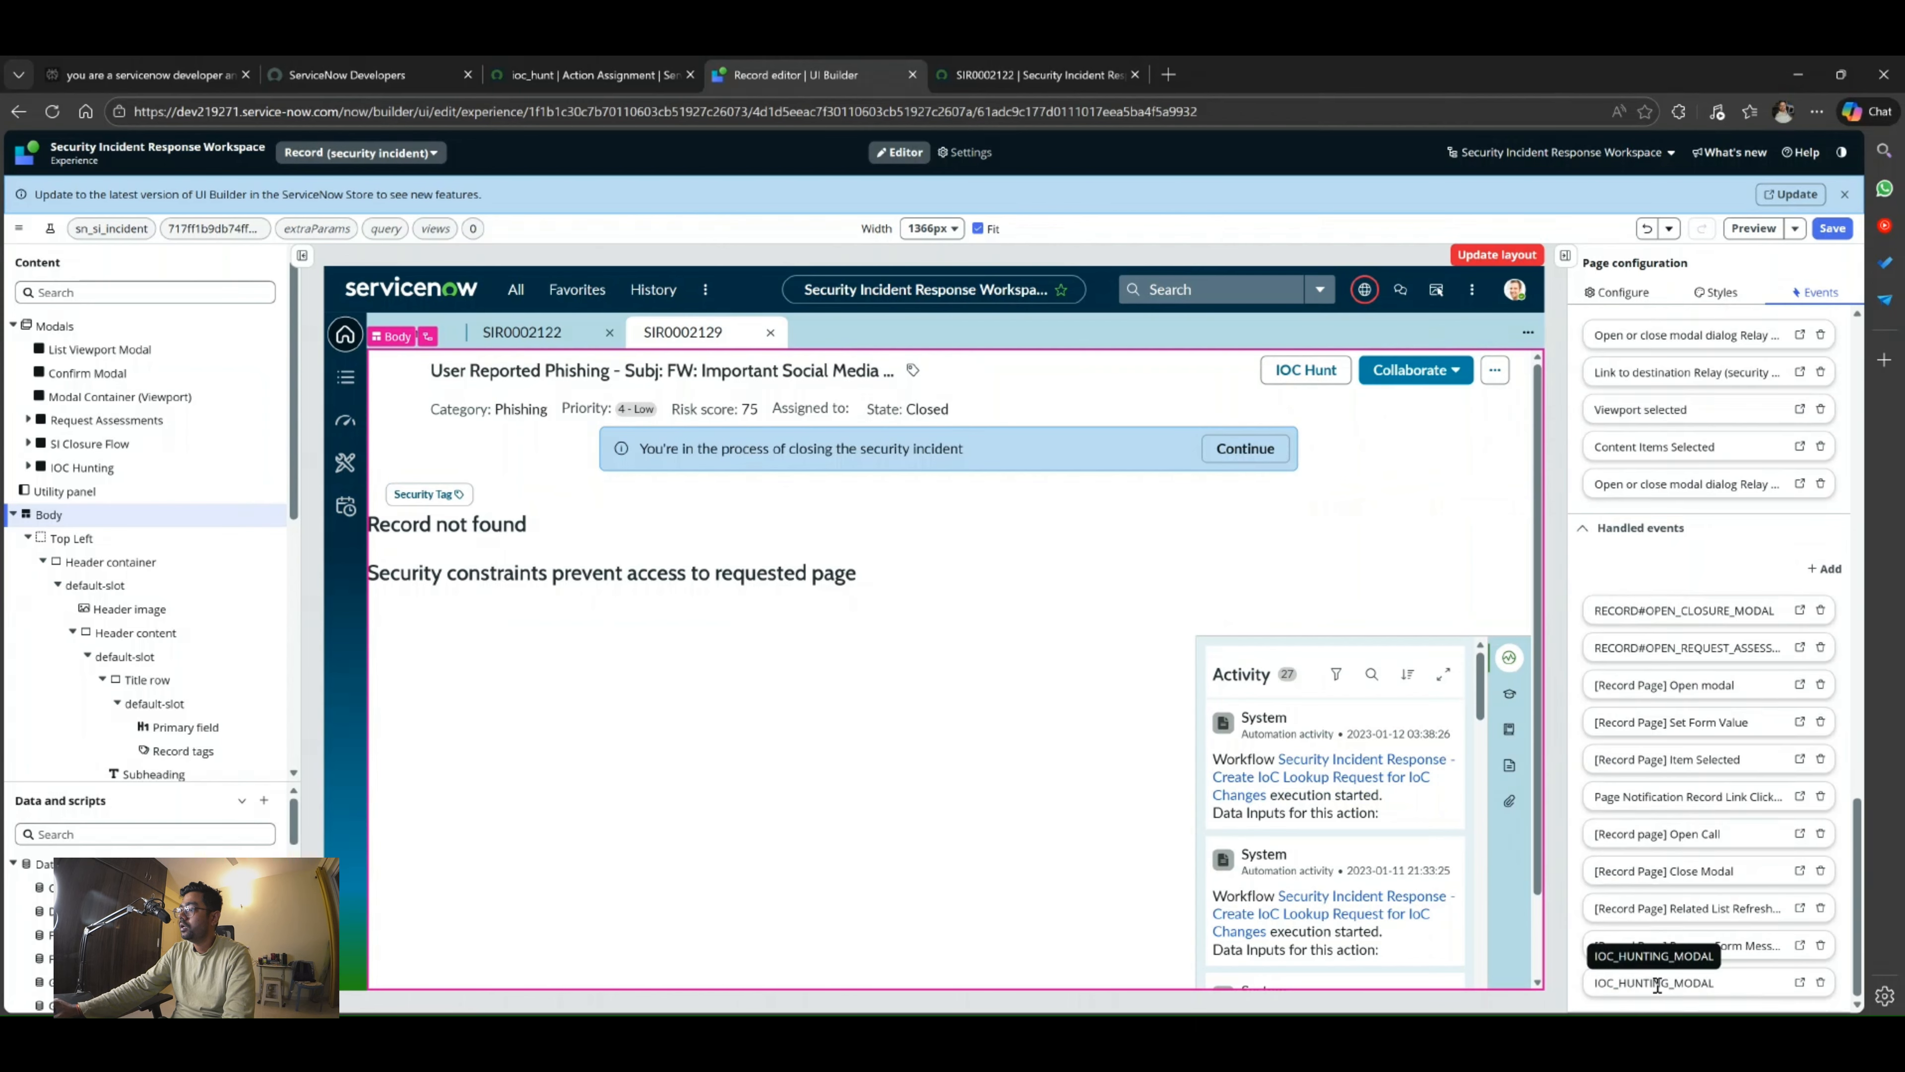
pyautogui.scroll(15, 1725, 855)
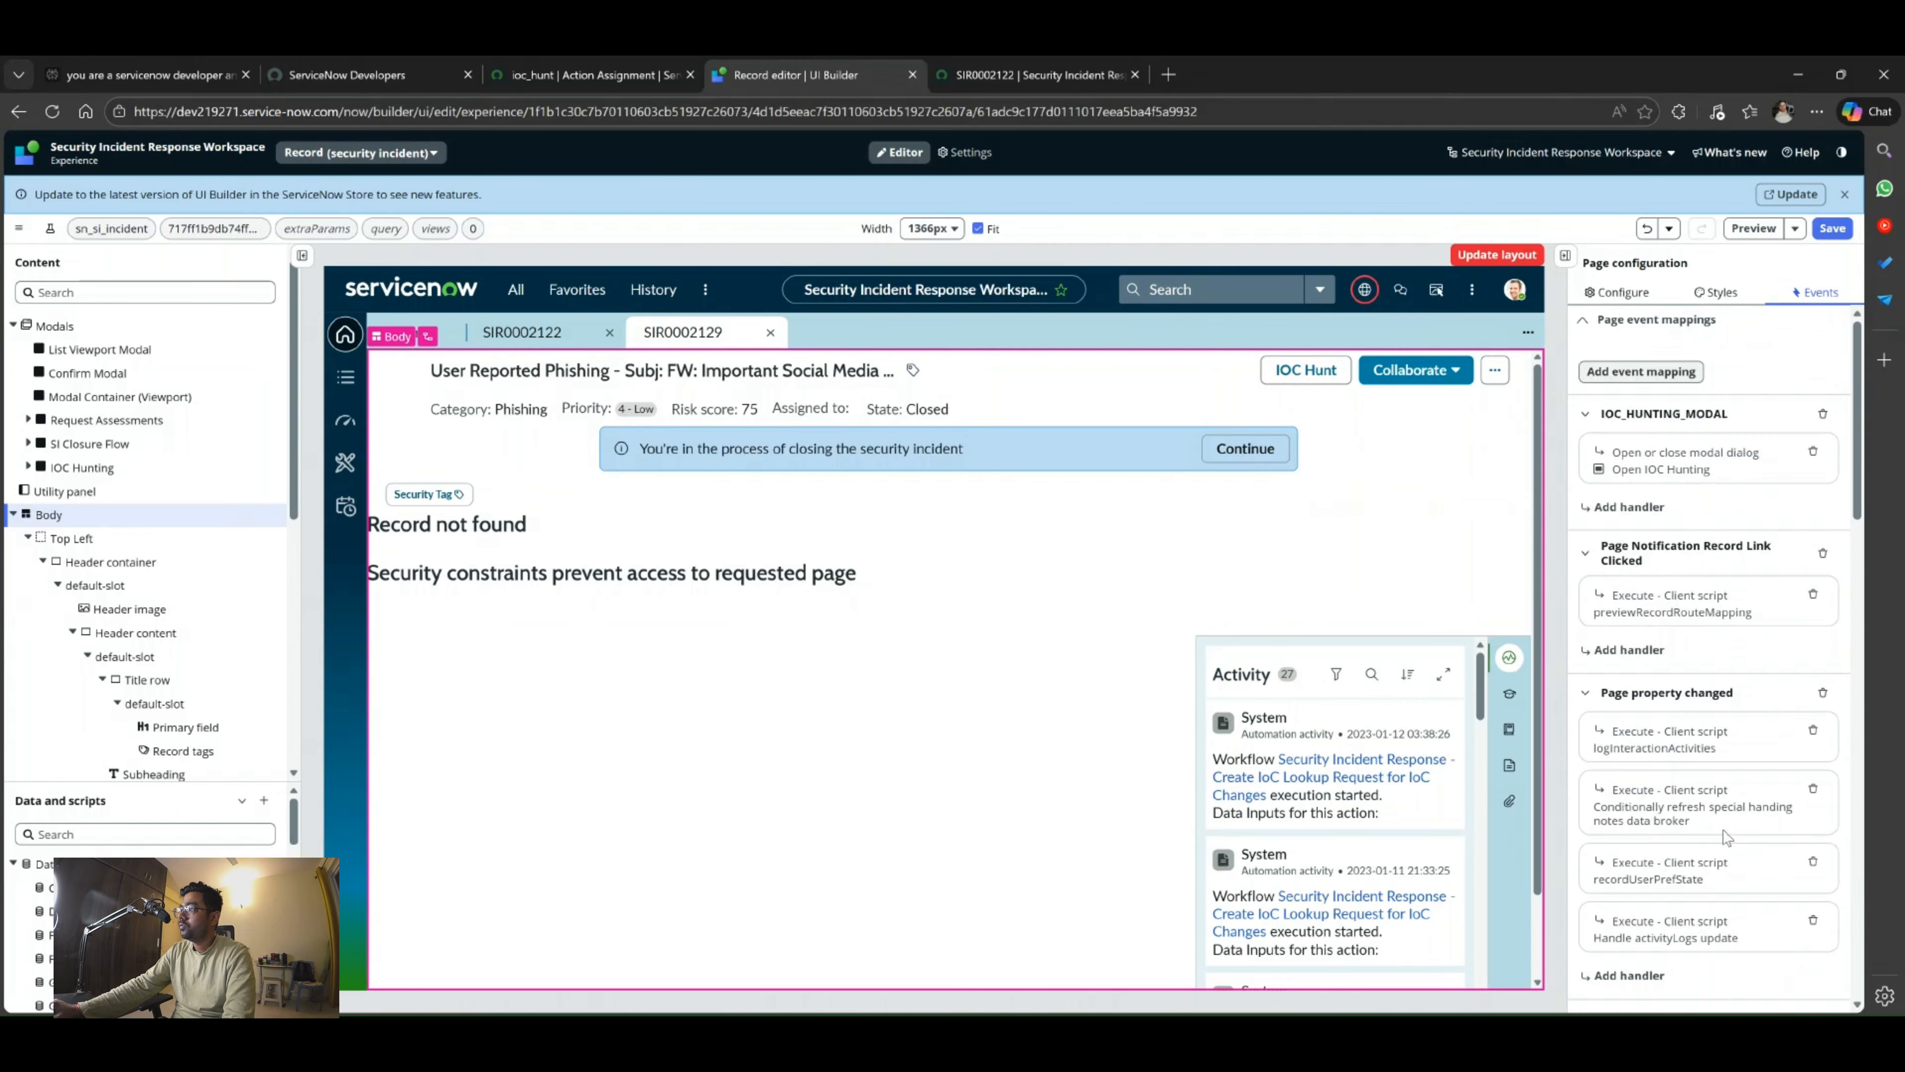
pyautogui.click(1832, 229)
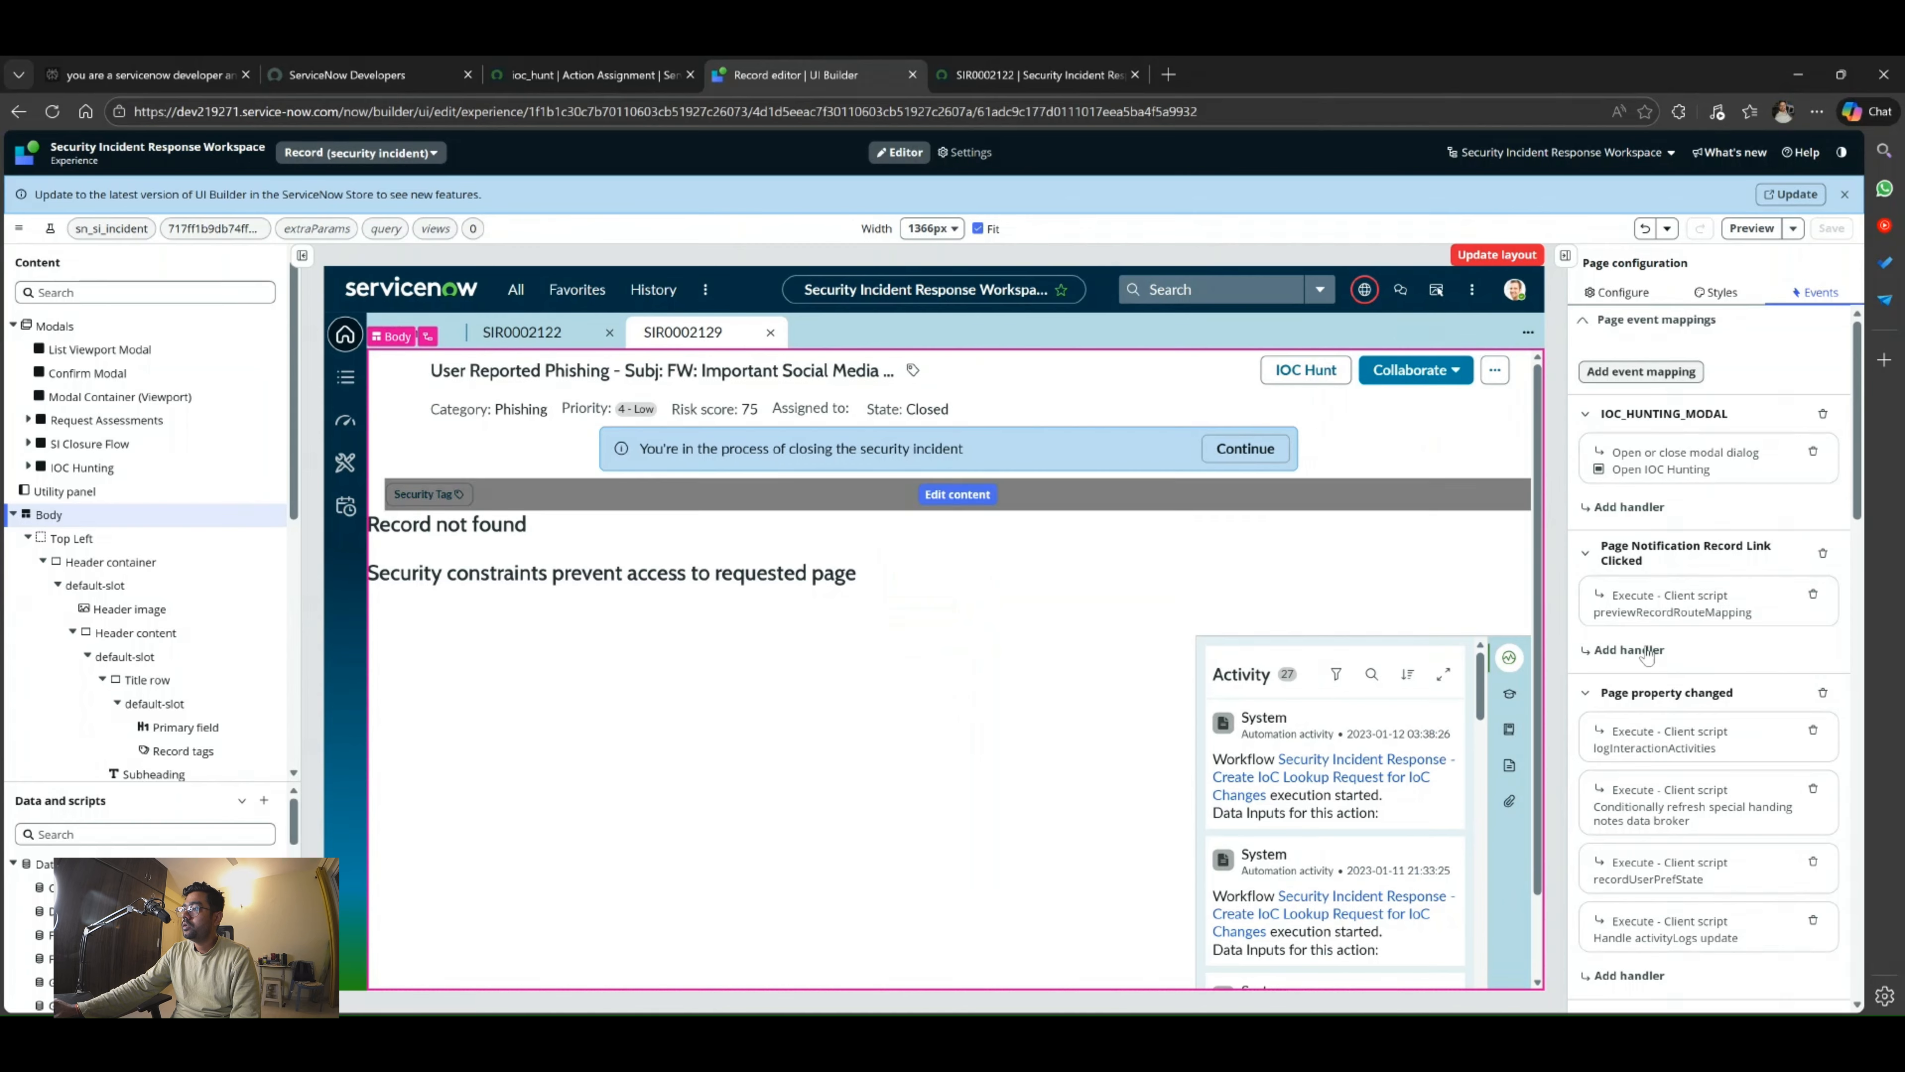
pyautogui.scroll(-6, 1699, 795)
pyautogui.scroll(-10, 1699, 796)
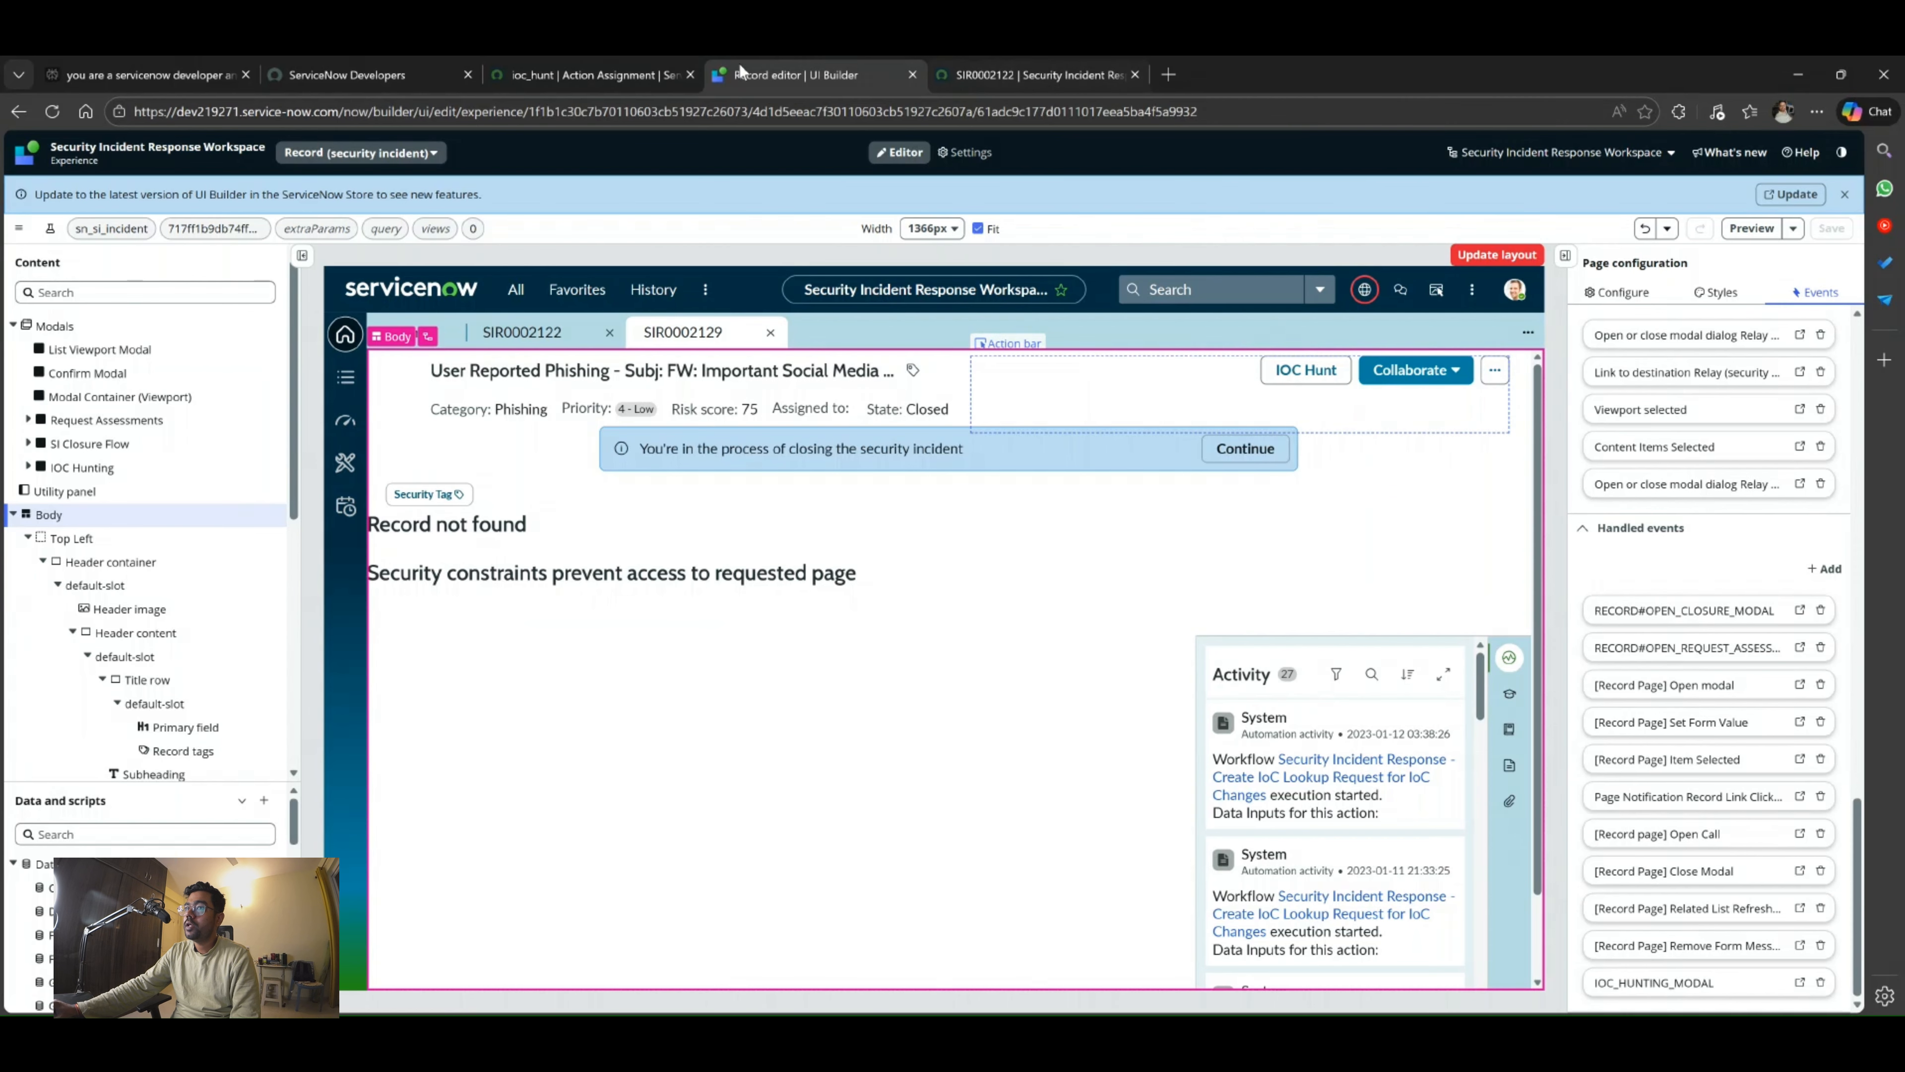
# Switch to the ioc_hunt action assignment record, change it to the Advanced view, and show its UX Add-on Event Mappings.
pyautogui.click(597, 73)
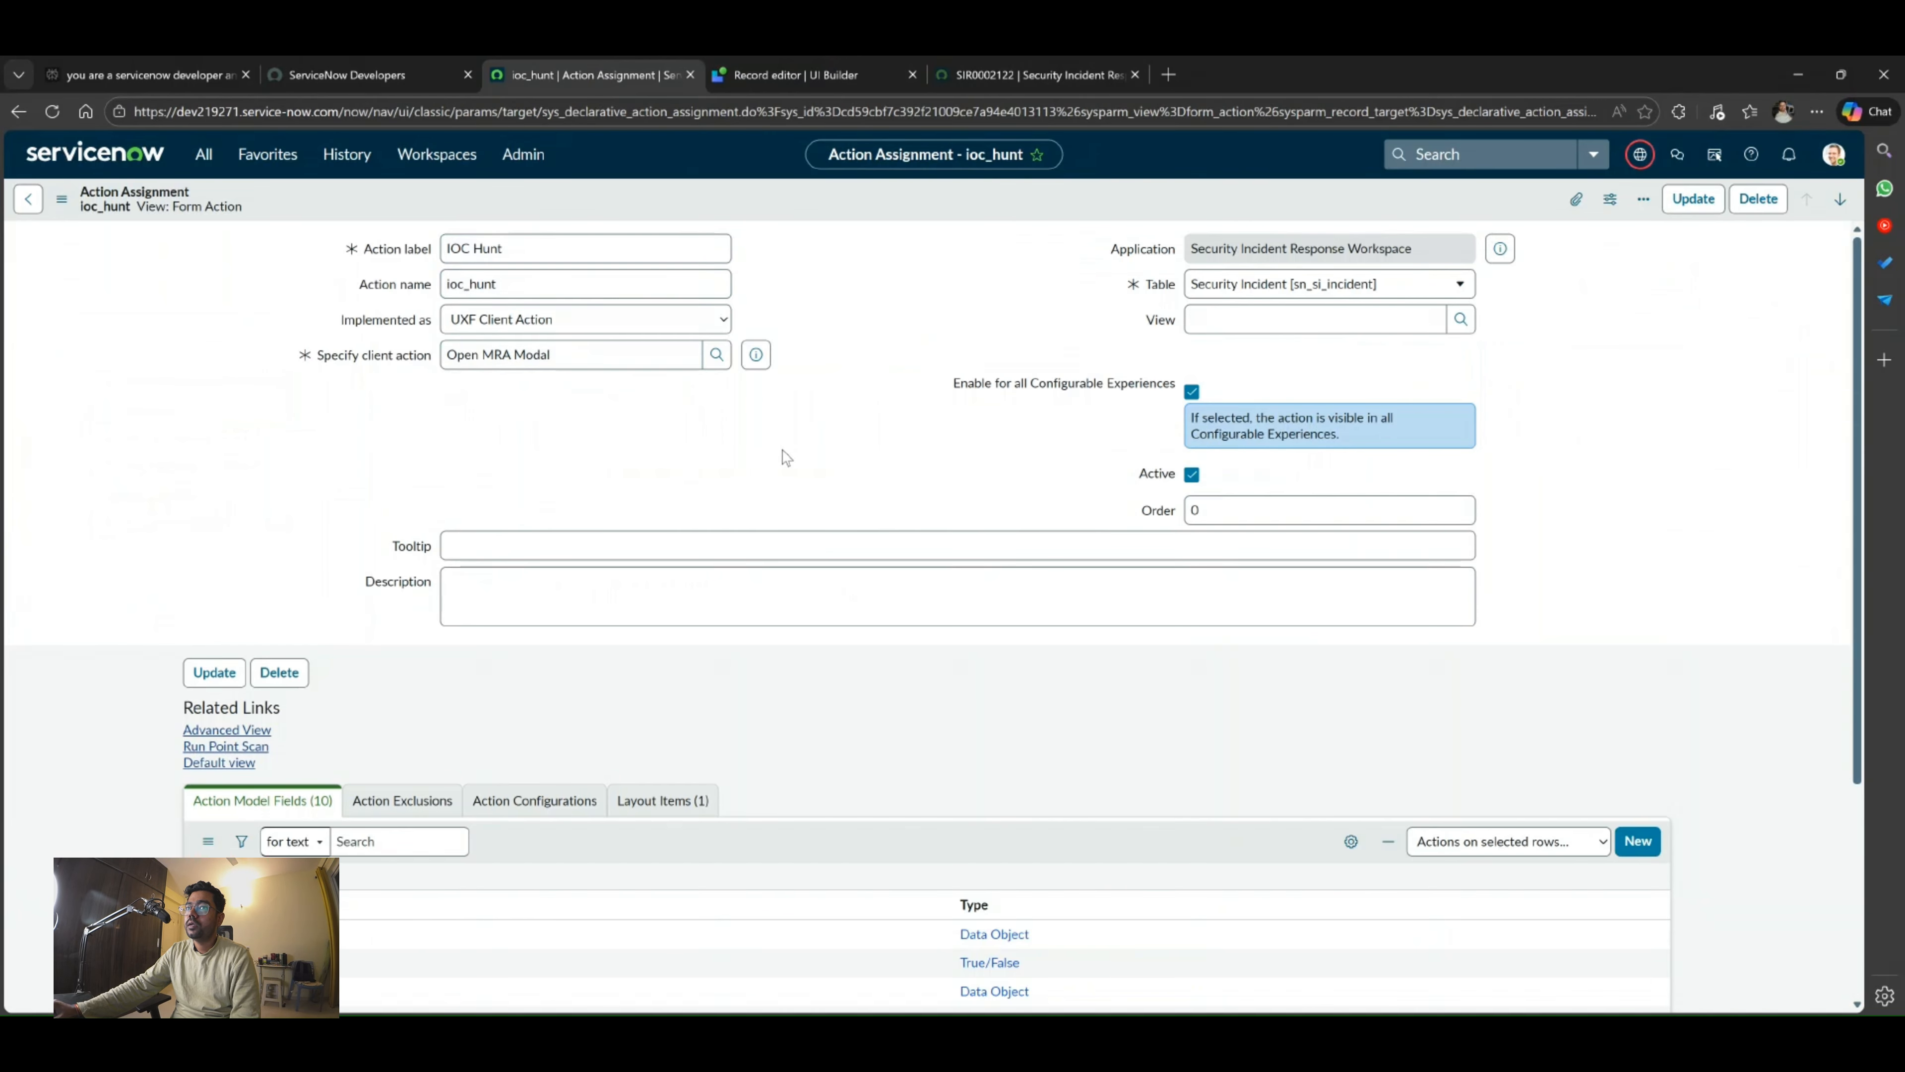
pyautogui.scroll(-3, 785, 459)
pyautogui.scroll(3, 786, 459)
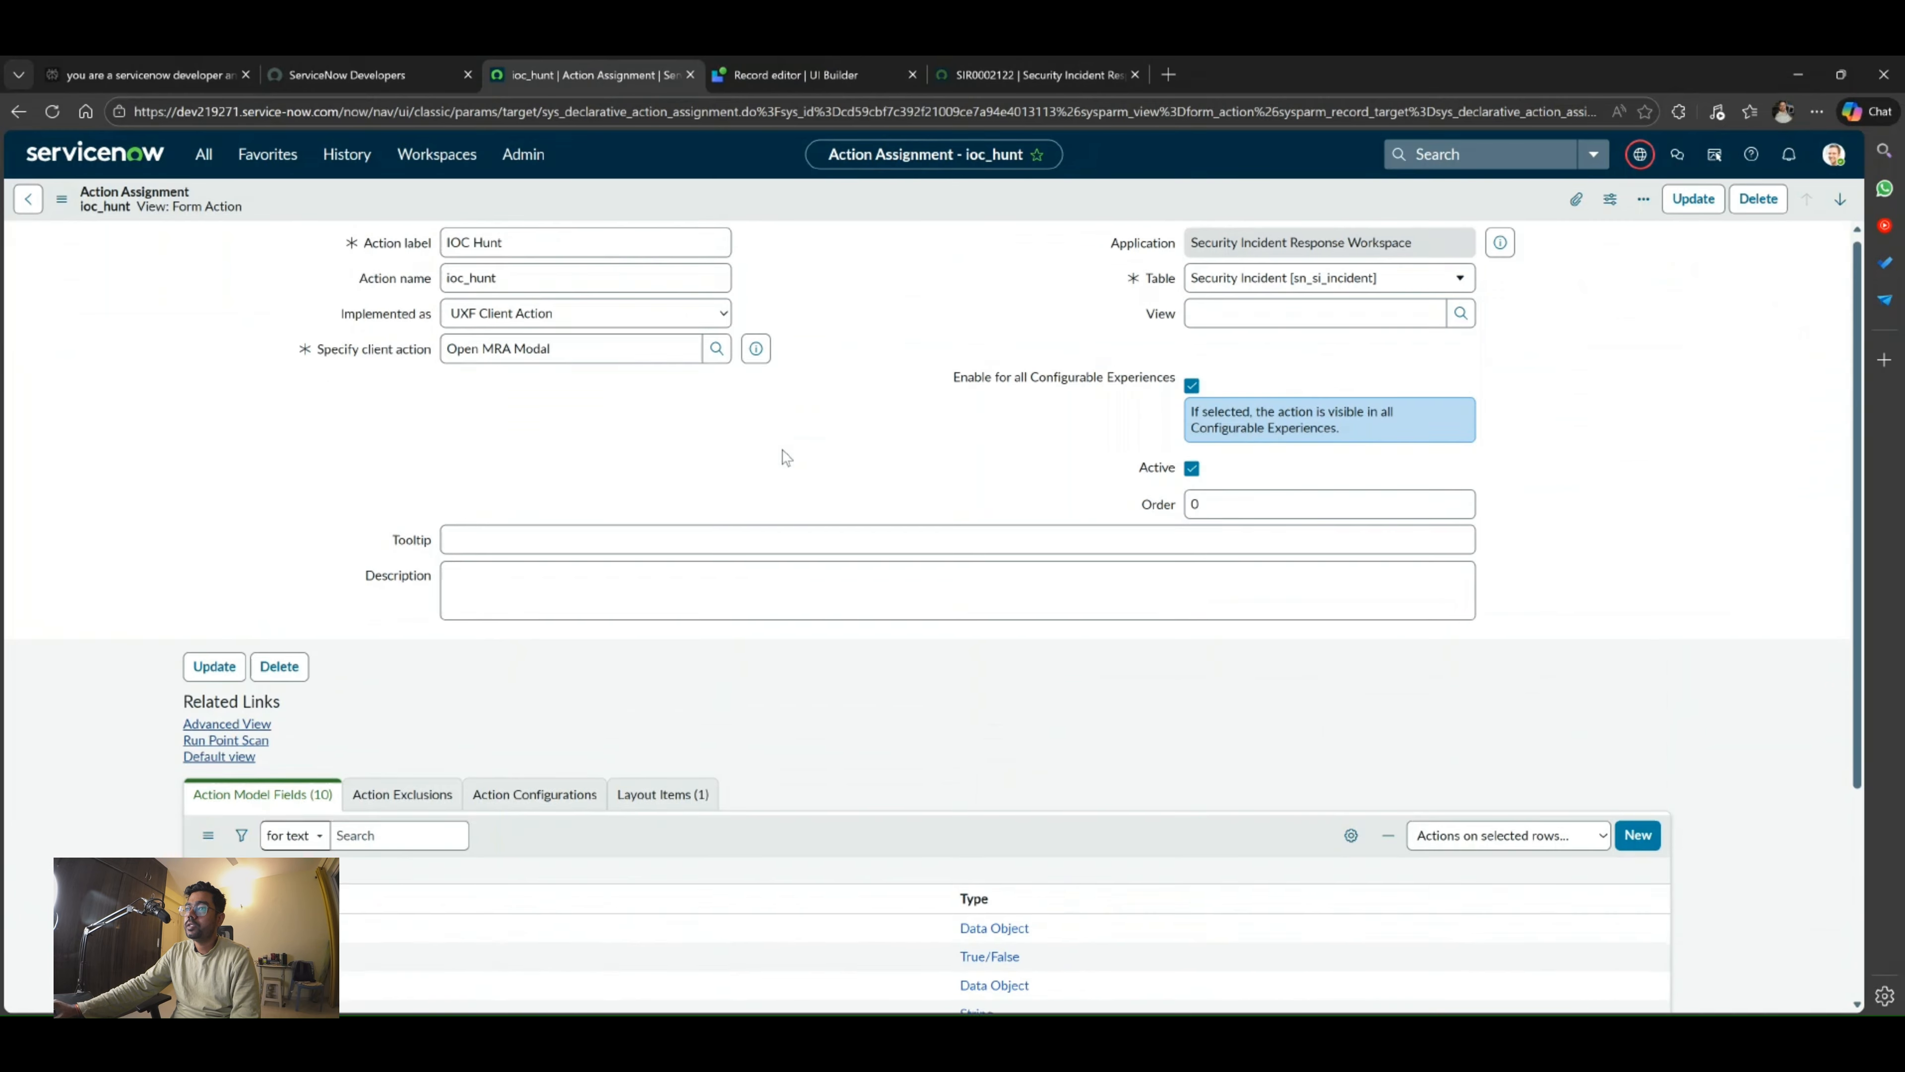
pyautogui.scroll(-4, 806, 518)
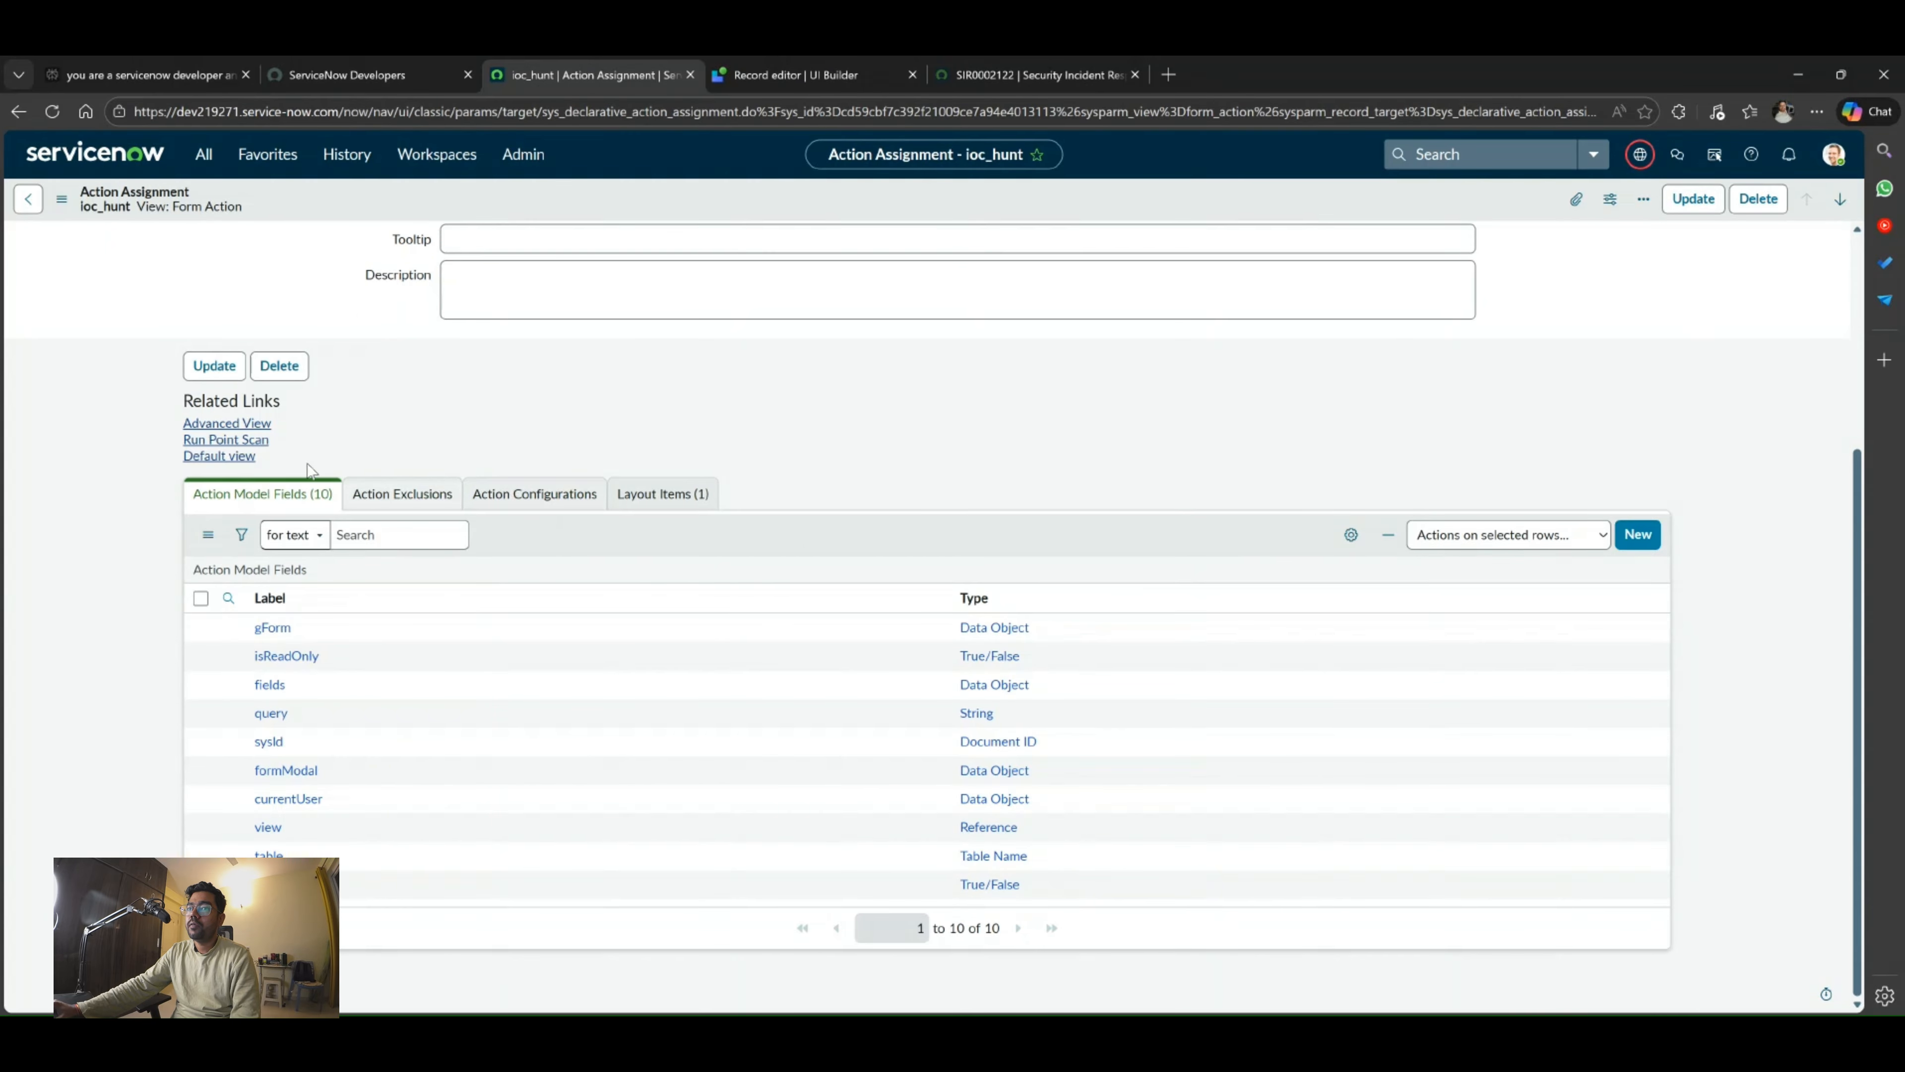
pyautogui.click(263, 424)
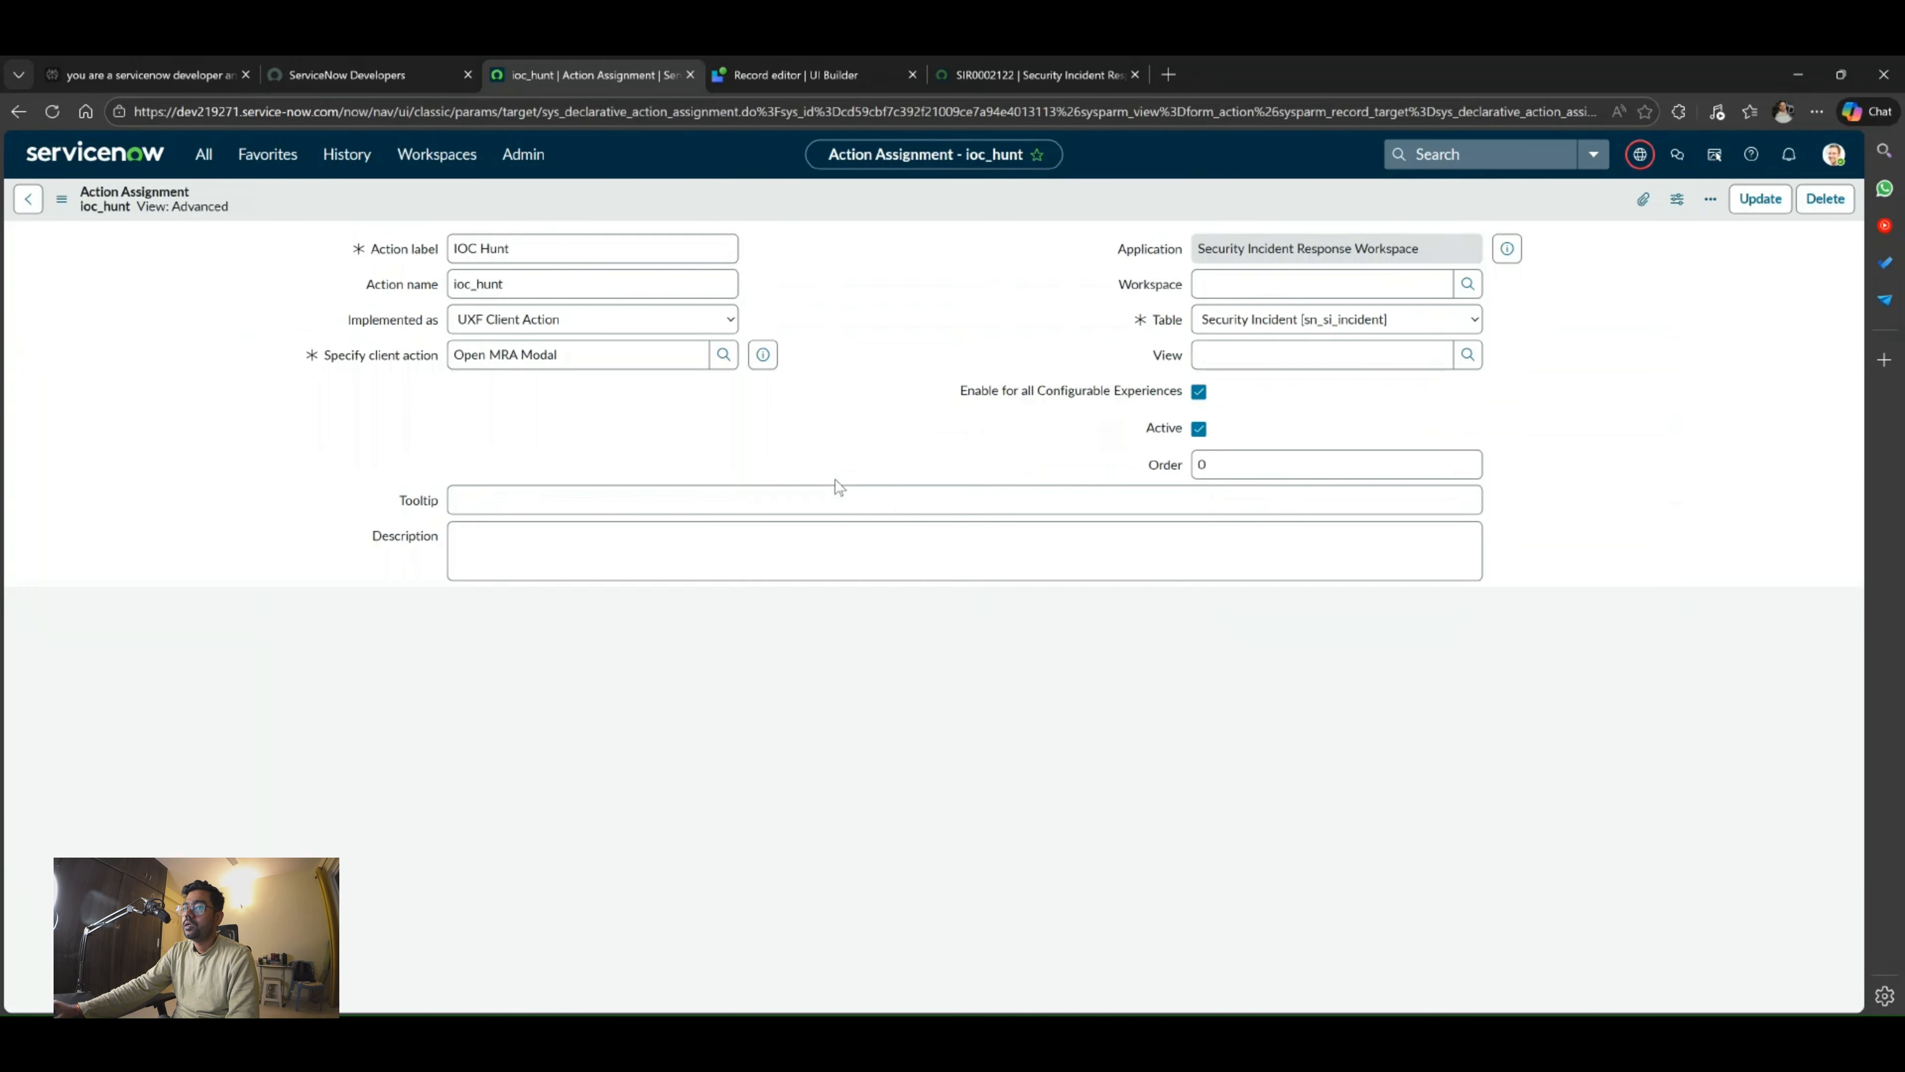
pyautogui.scroll(-4, 838, 486)
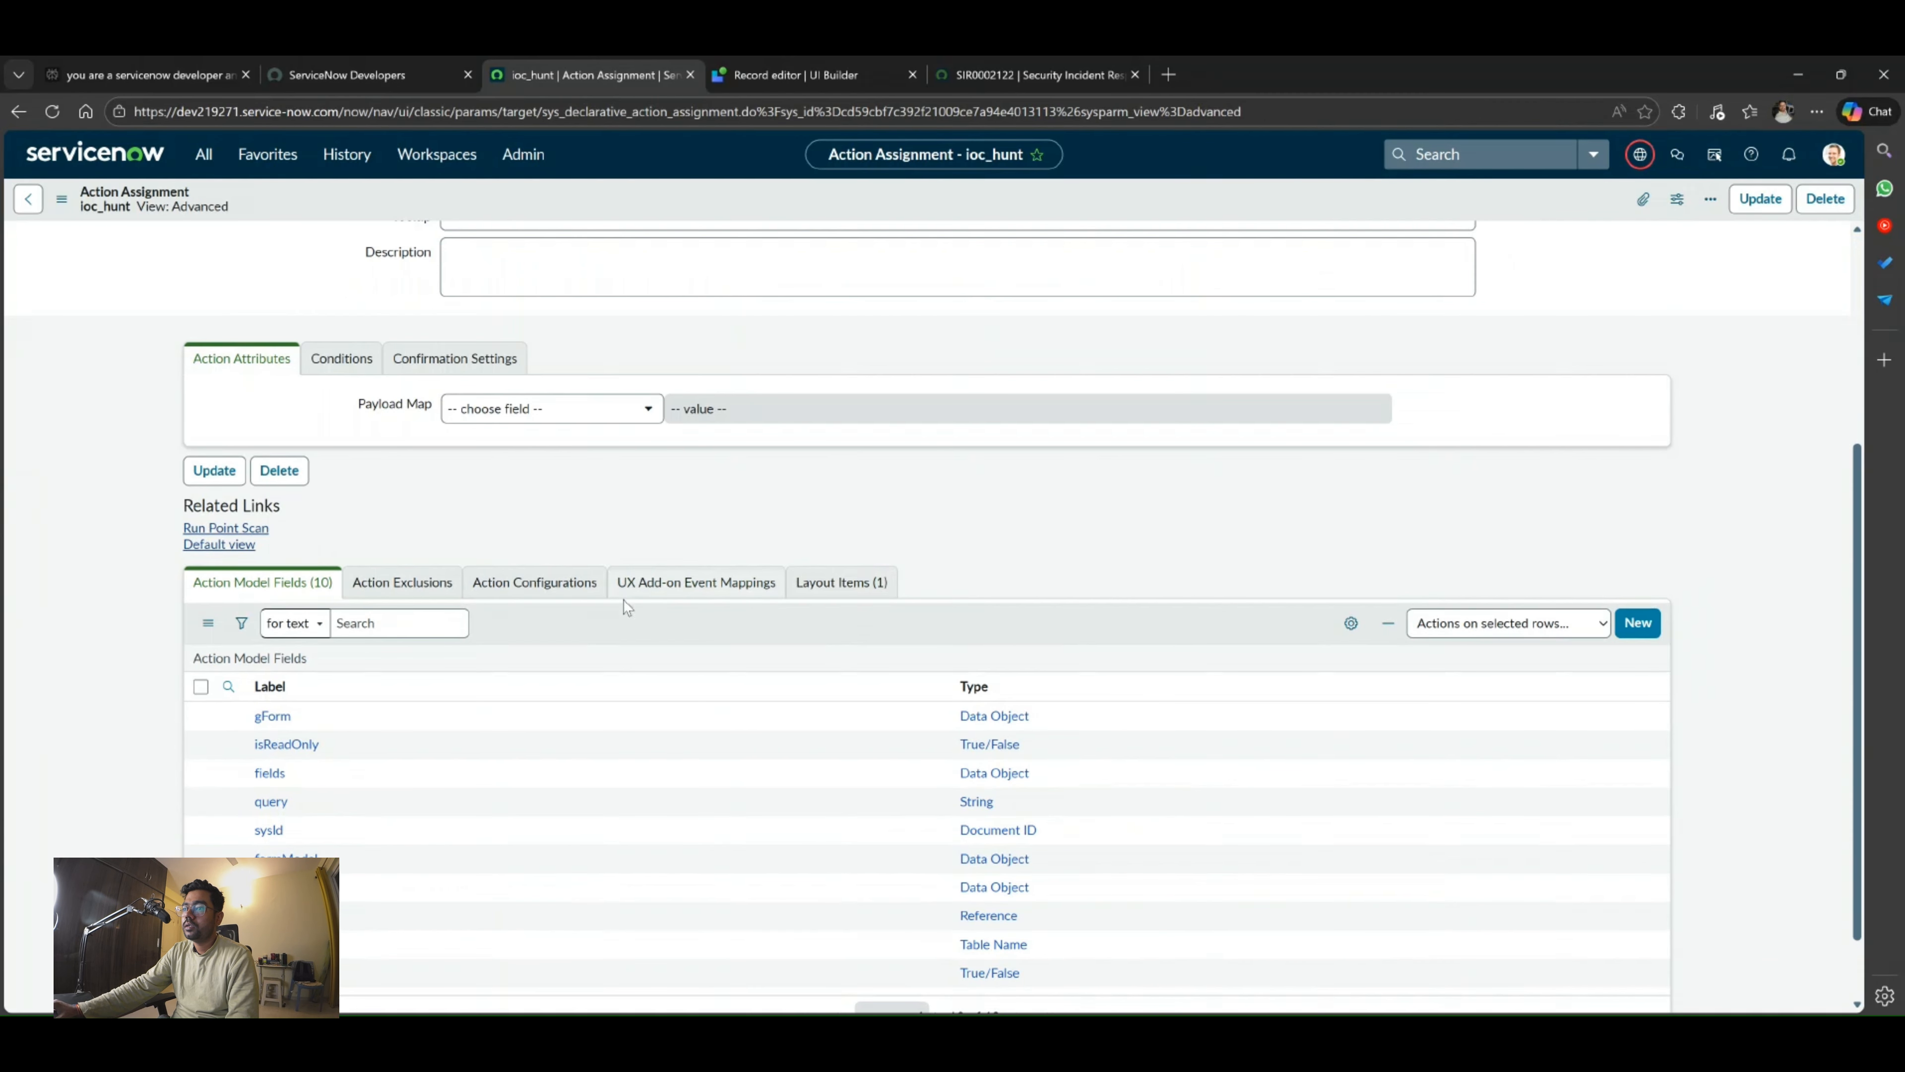
pyautogui.click(698, 595)
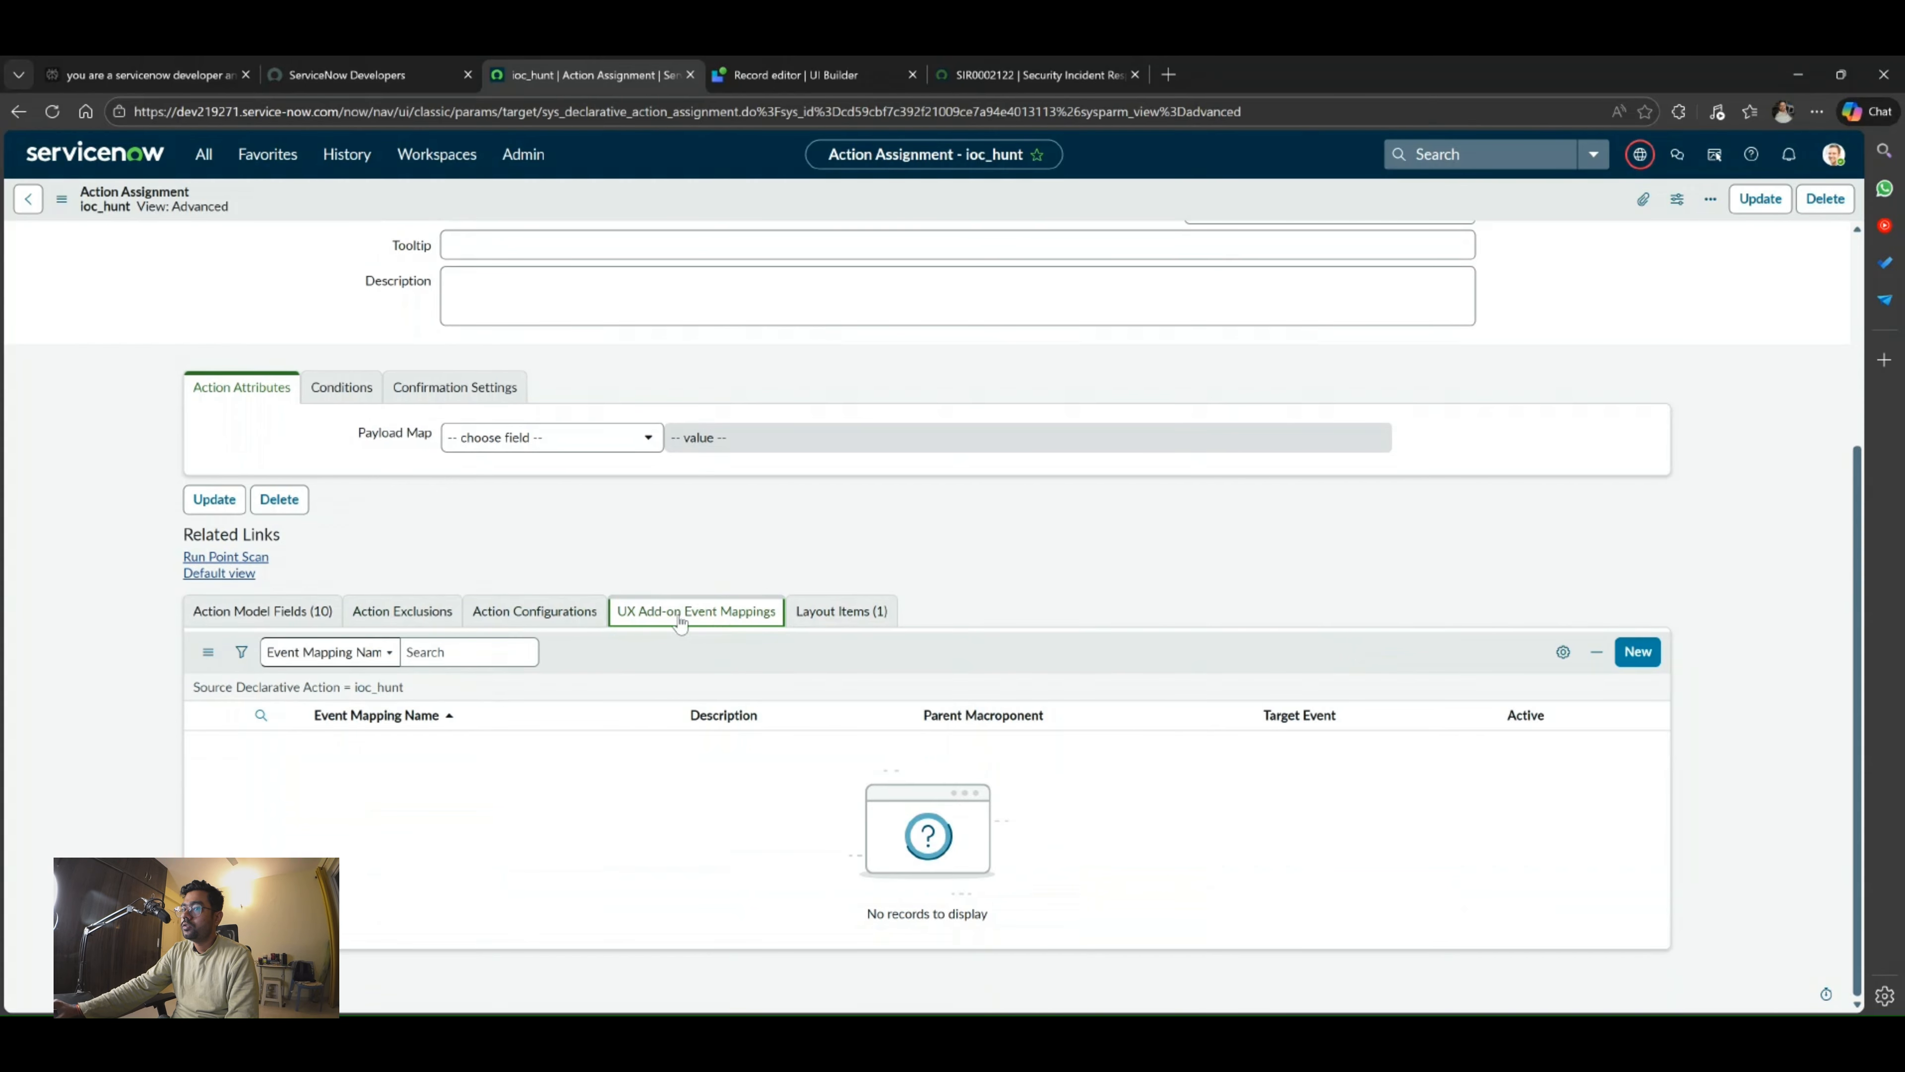
# Create a new UX add-on event mapping for ioc_hunt with the event mapping name IOC_HUNTING_MODAL.
pyautogui.click(1639, 655)
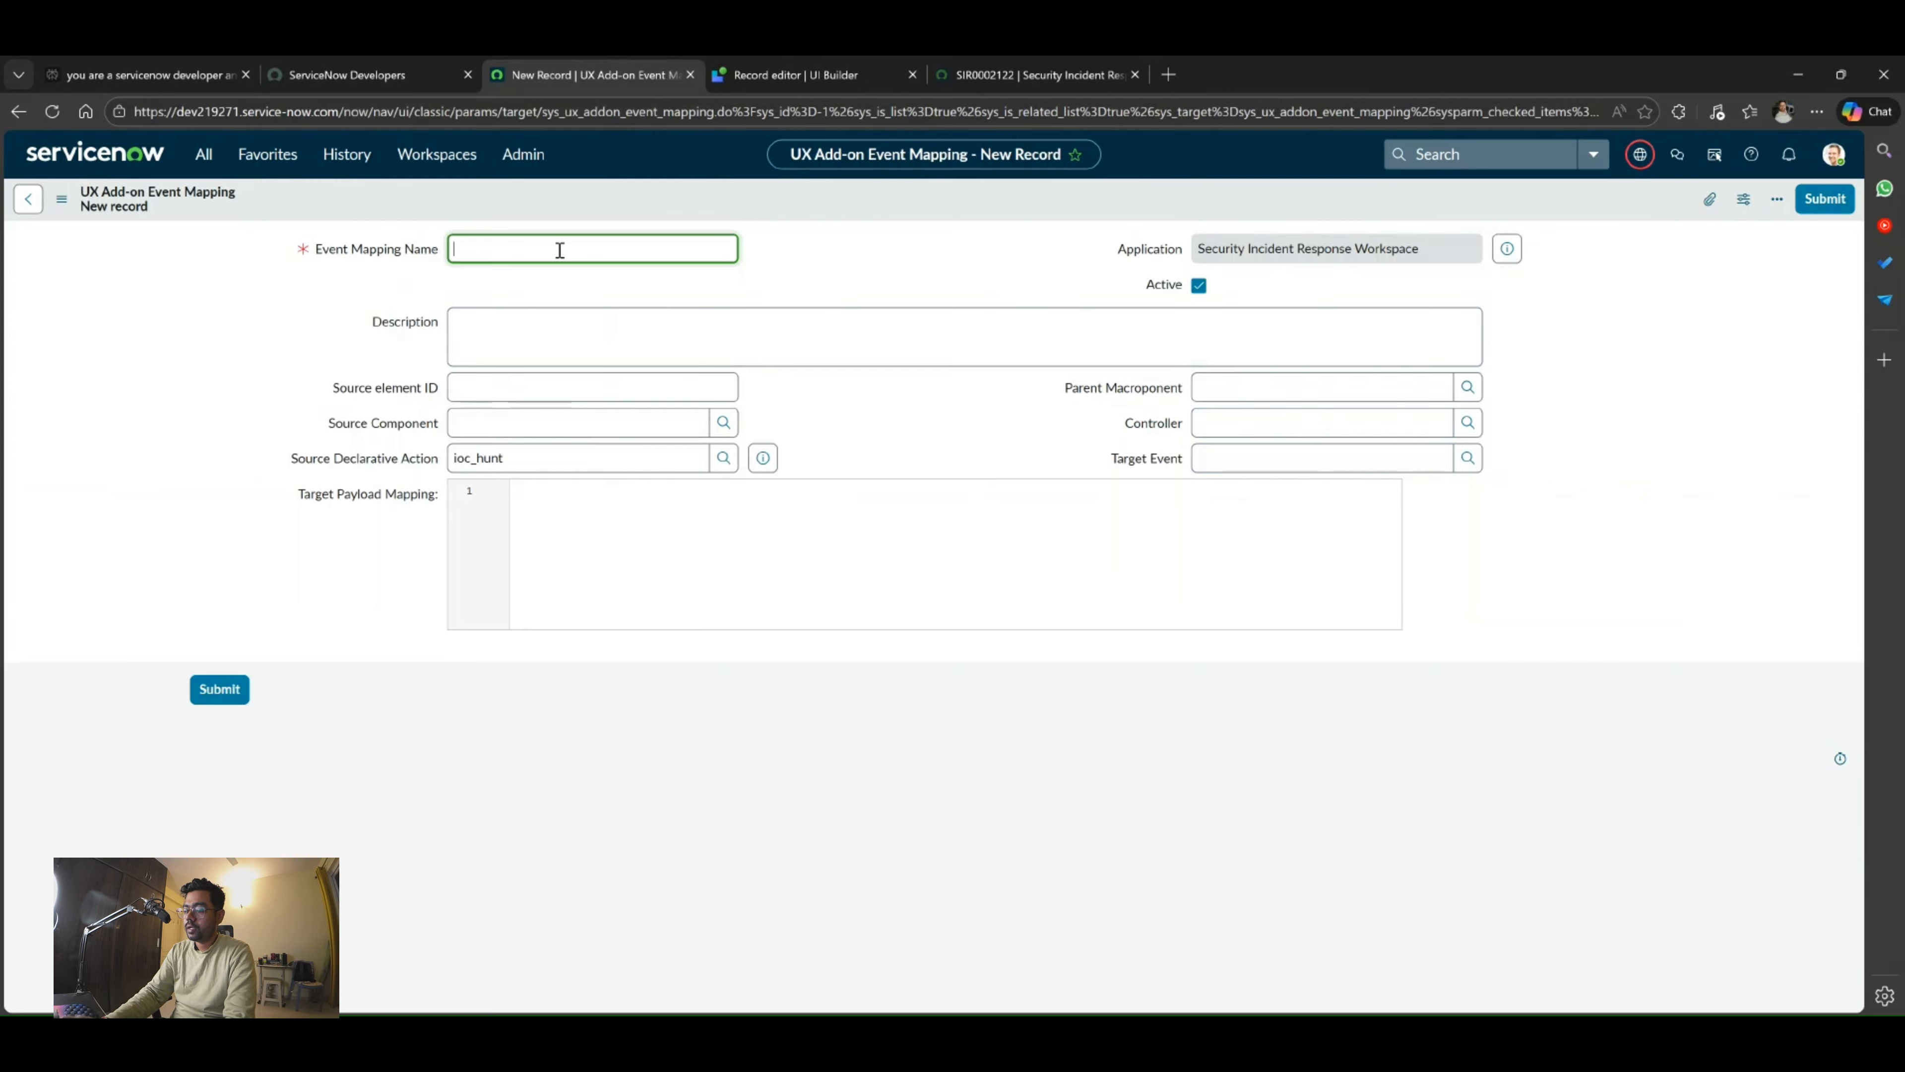
pyautogui.write('IOC_')
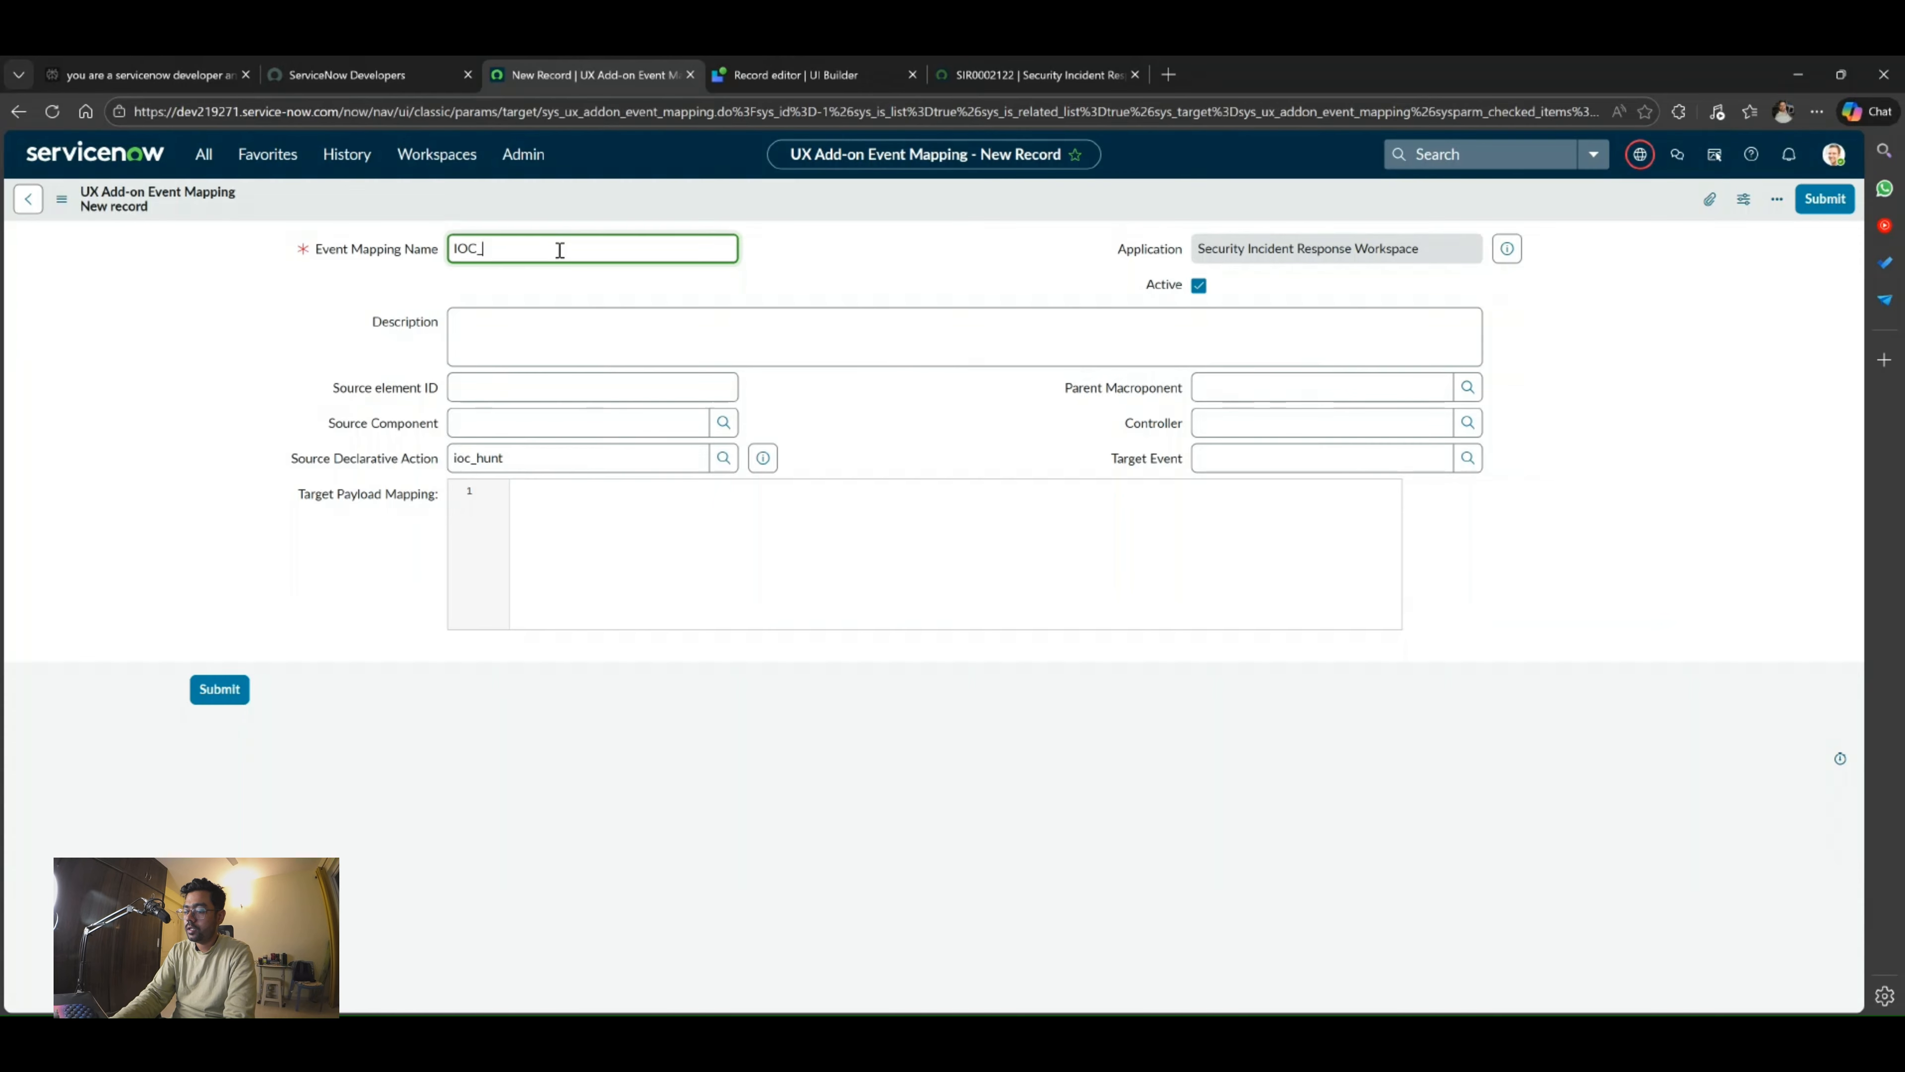
pyautogui.write('HUNT')
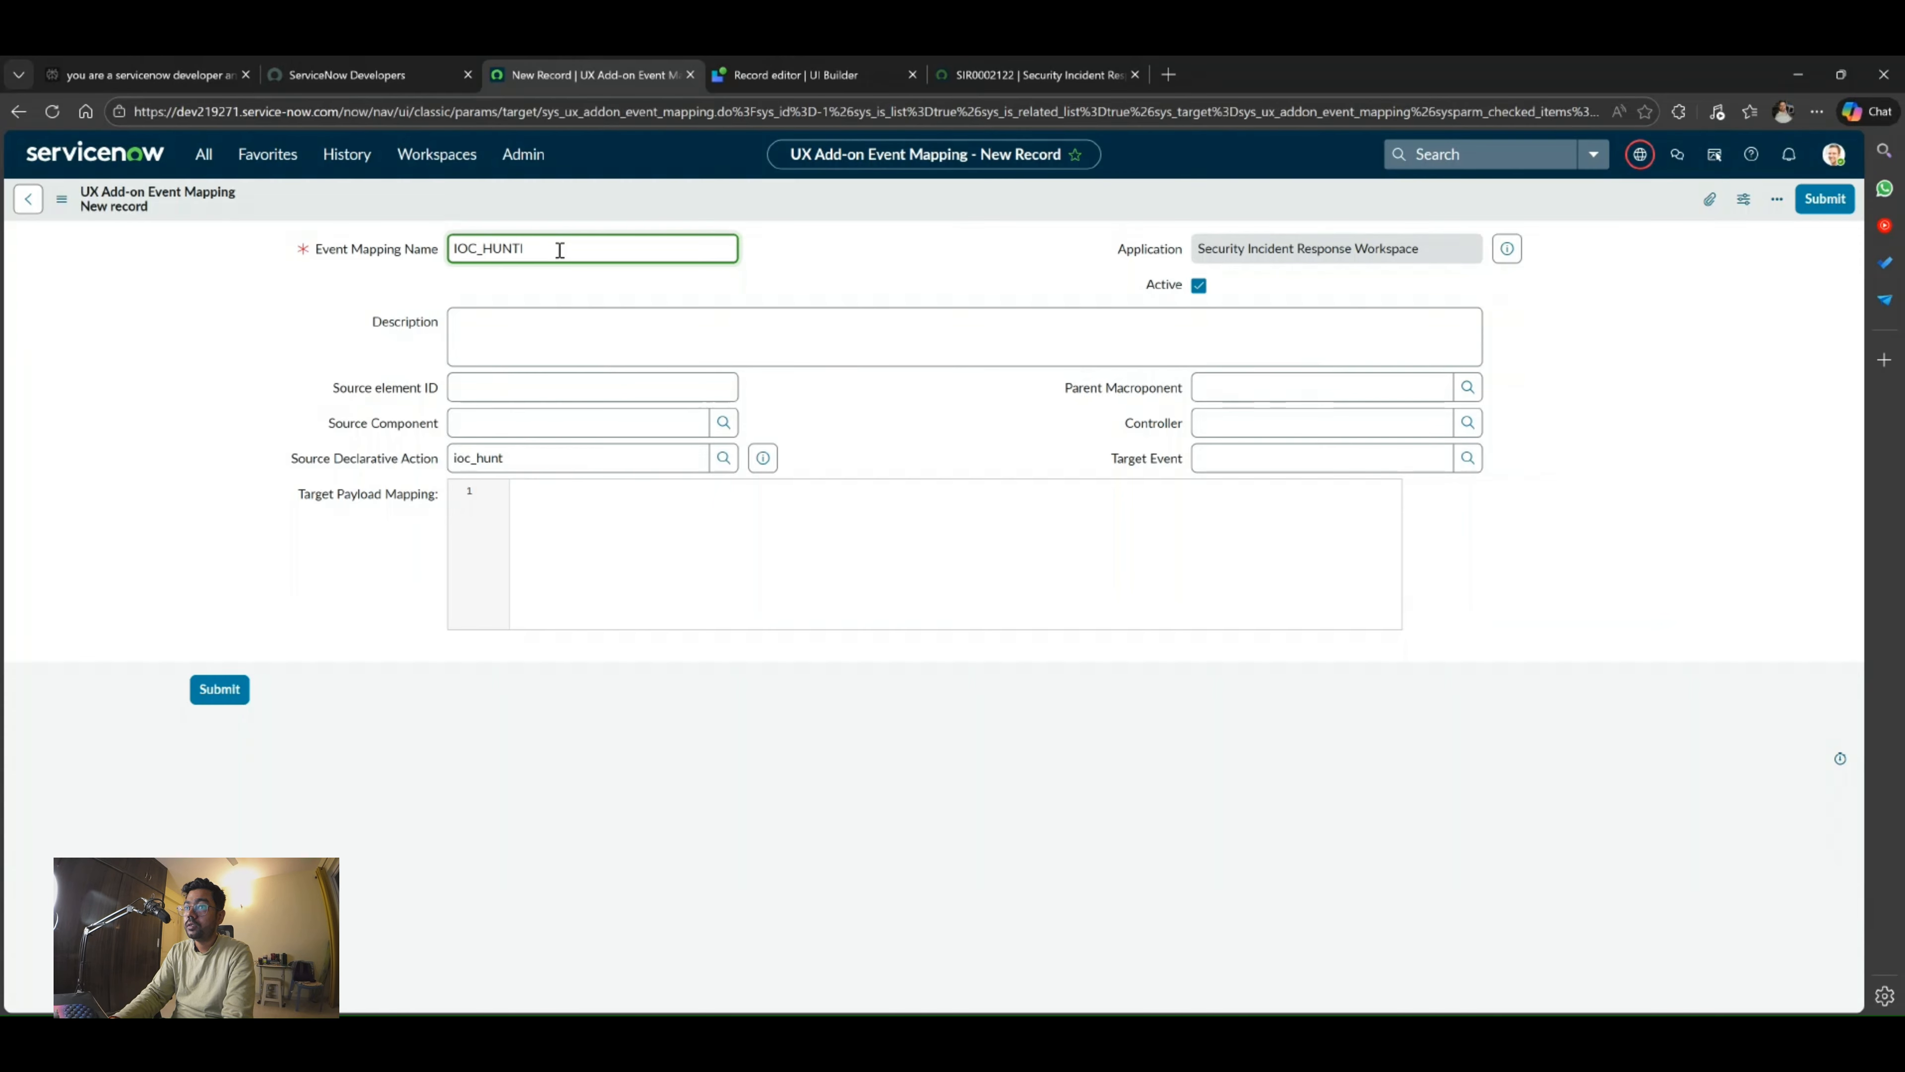
pyautogui.write('ING_')
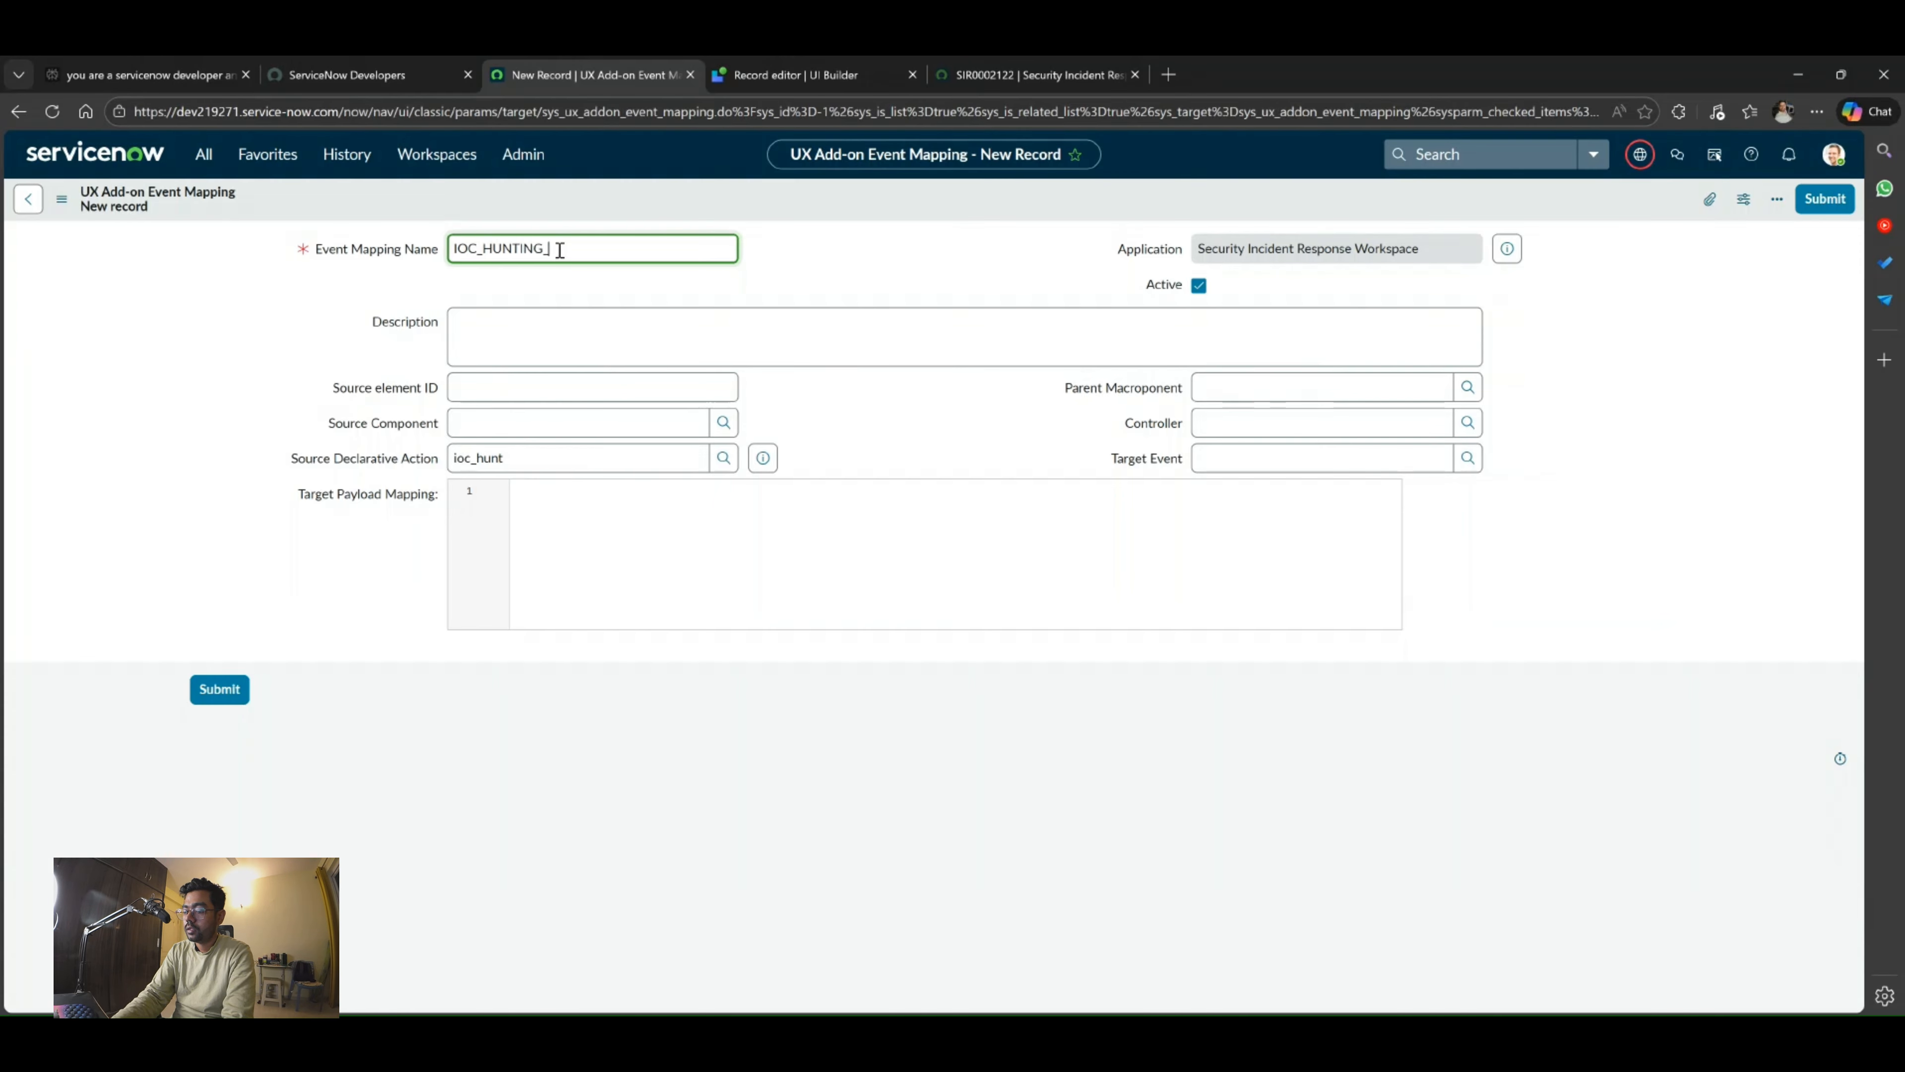
pyautogui.write('MODAL')
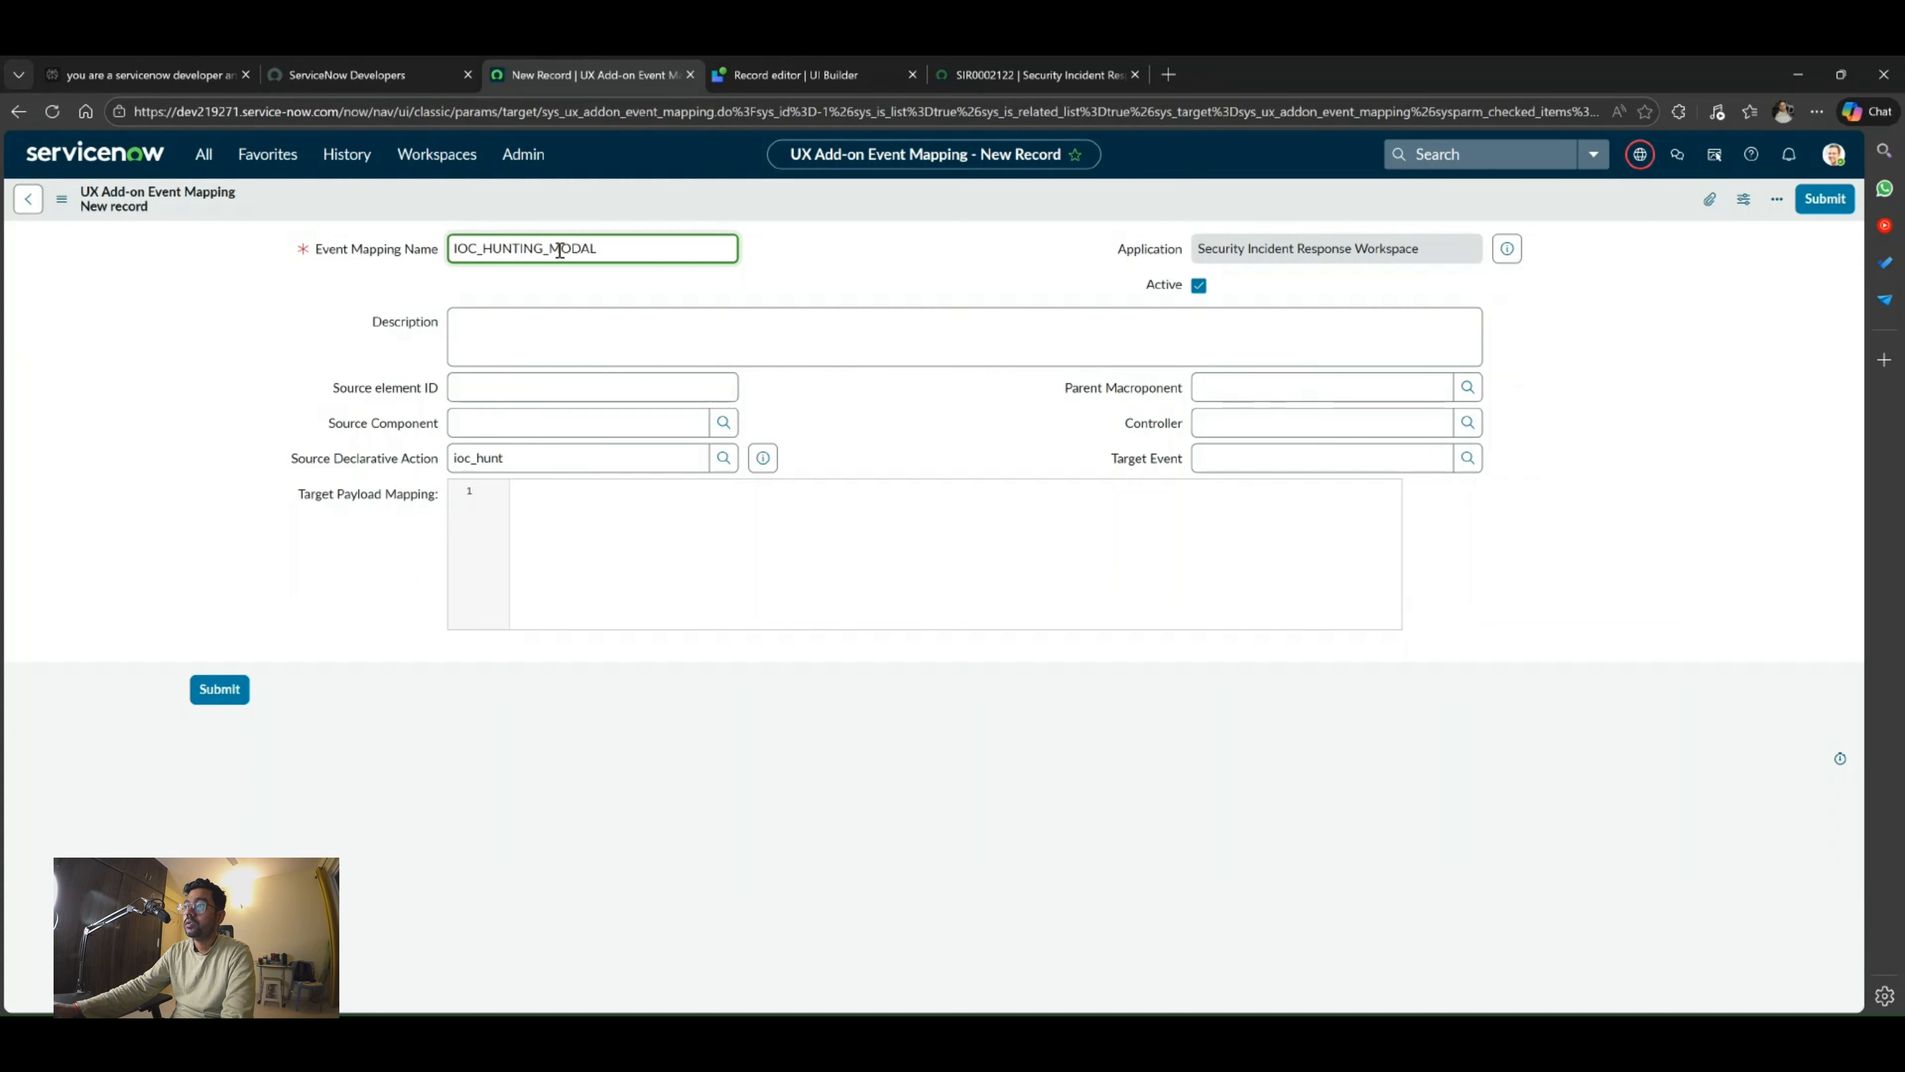
pyautogui.click(855, 429)
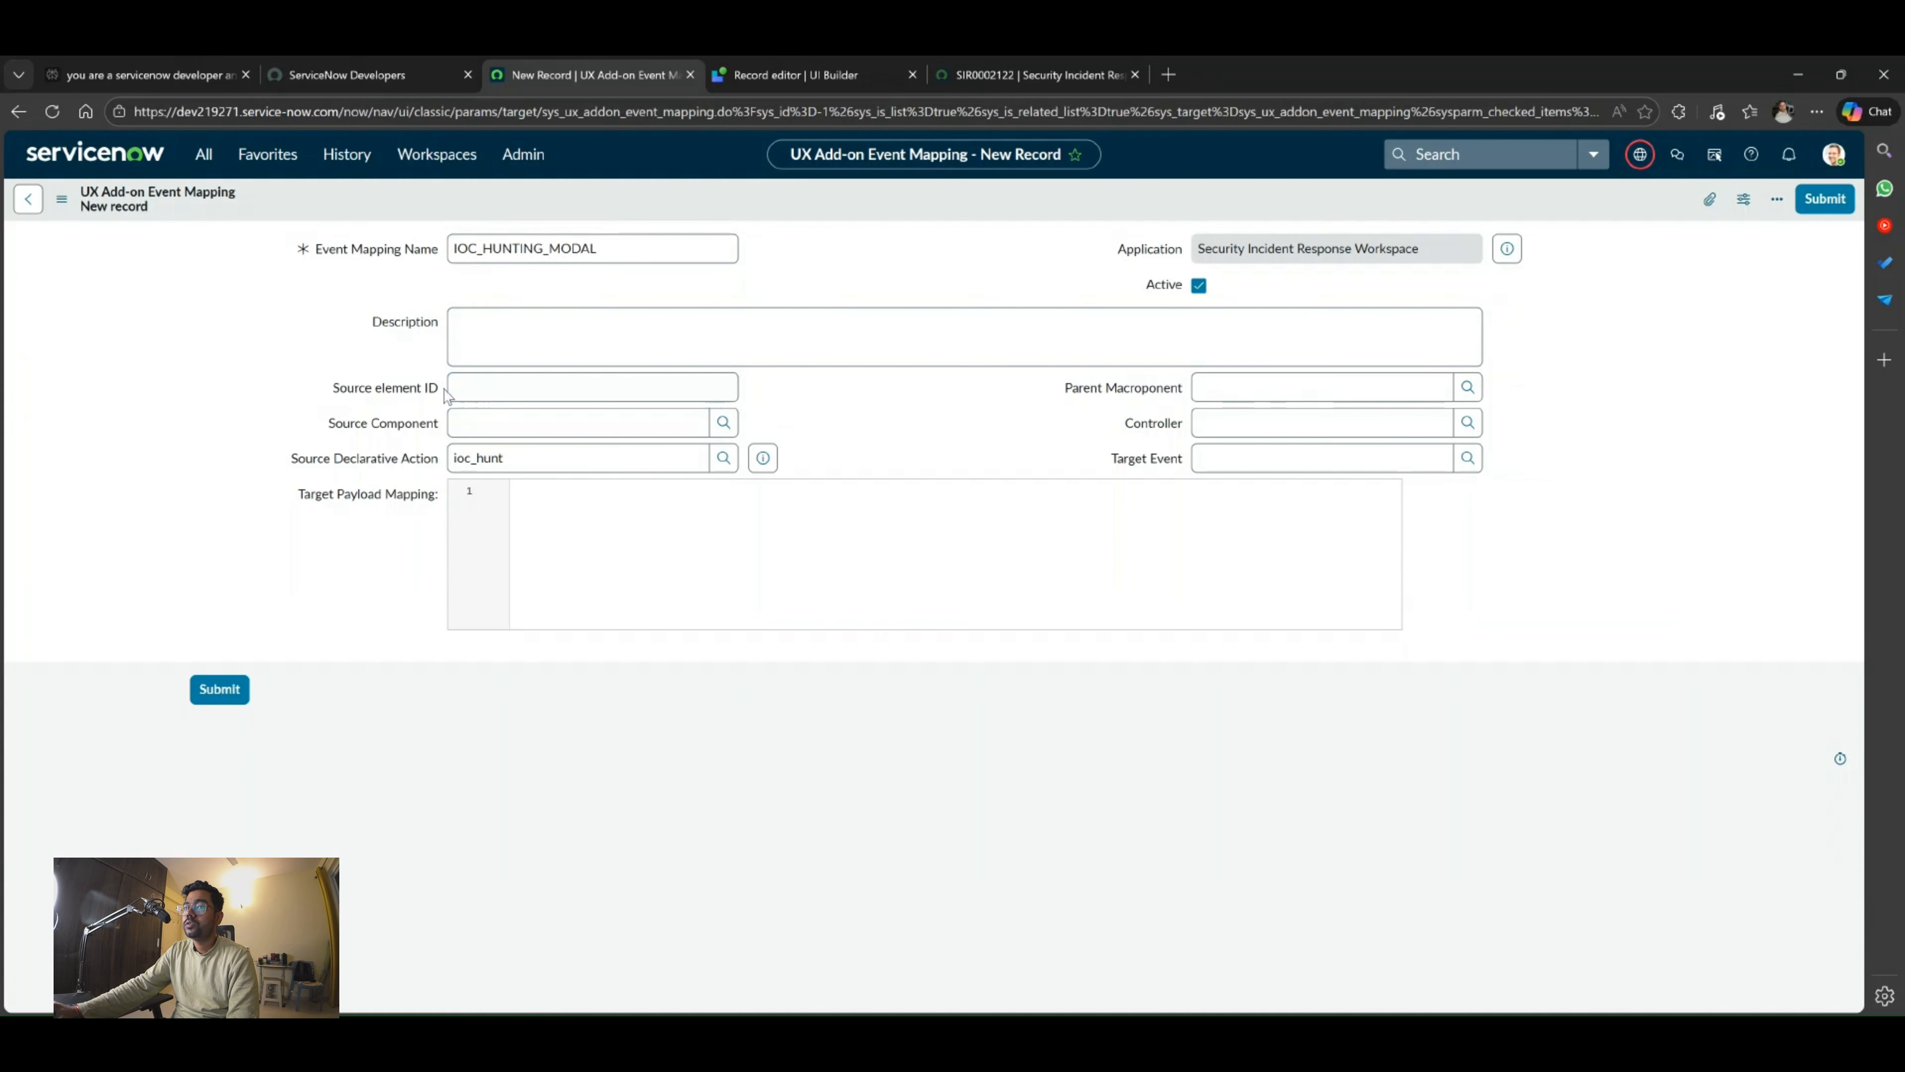
# Check the Action bar's component name and ID on the security incident record page in UI Builder, and return to the new event mapping.
pyautogui.click(483, 384)
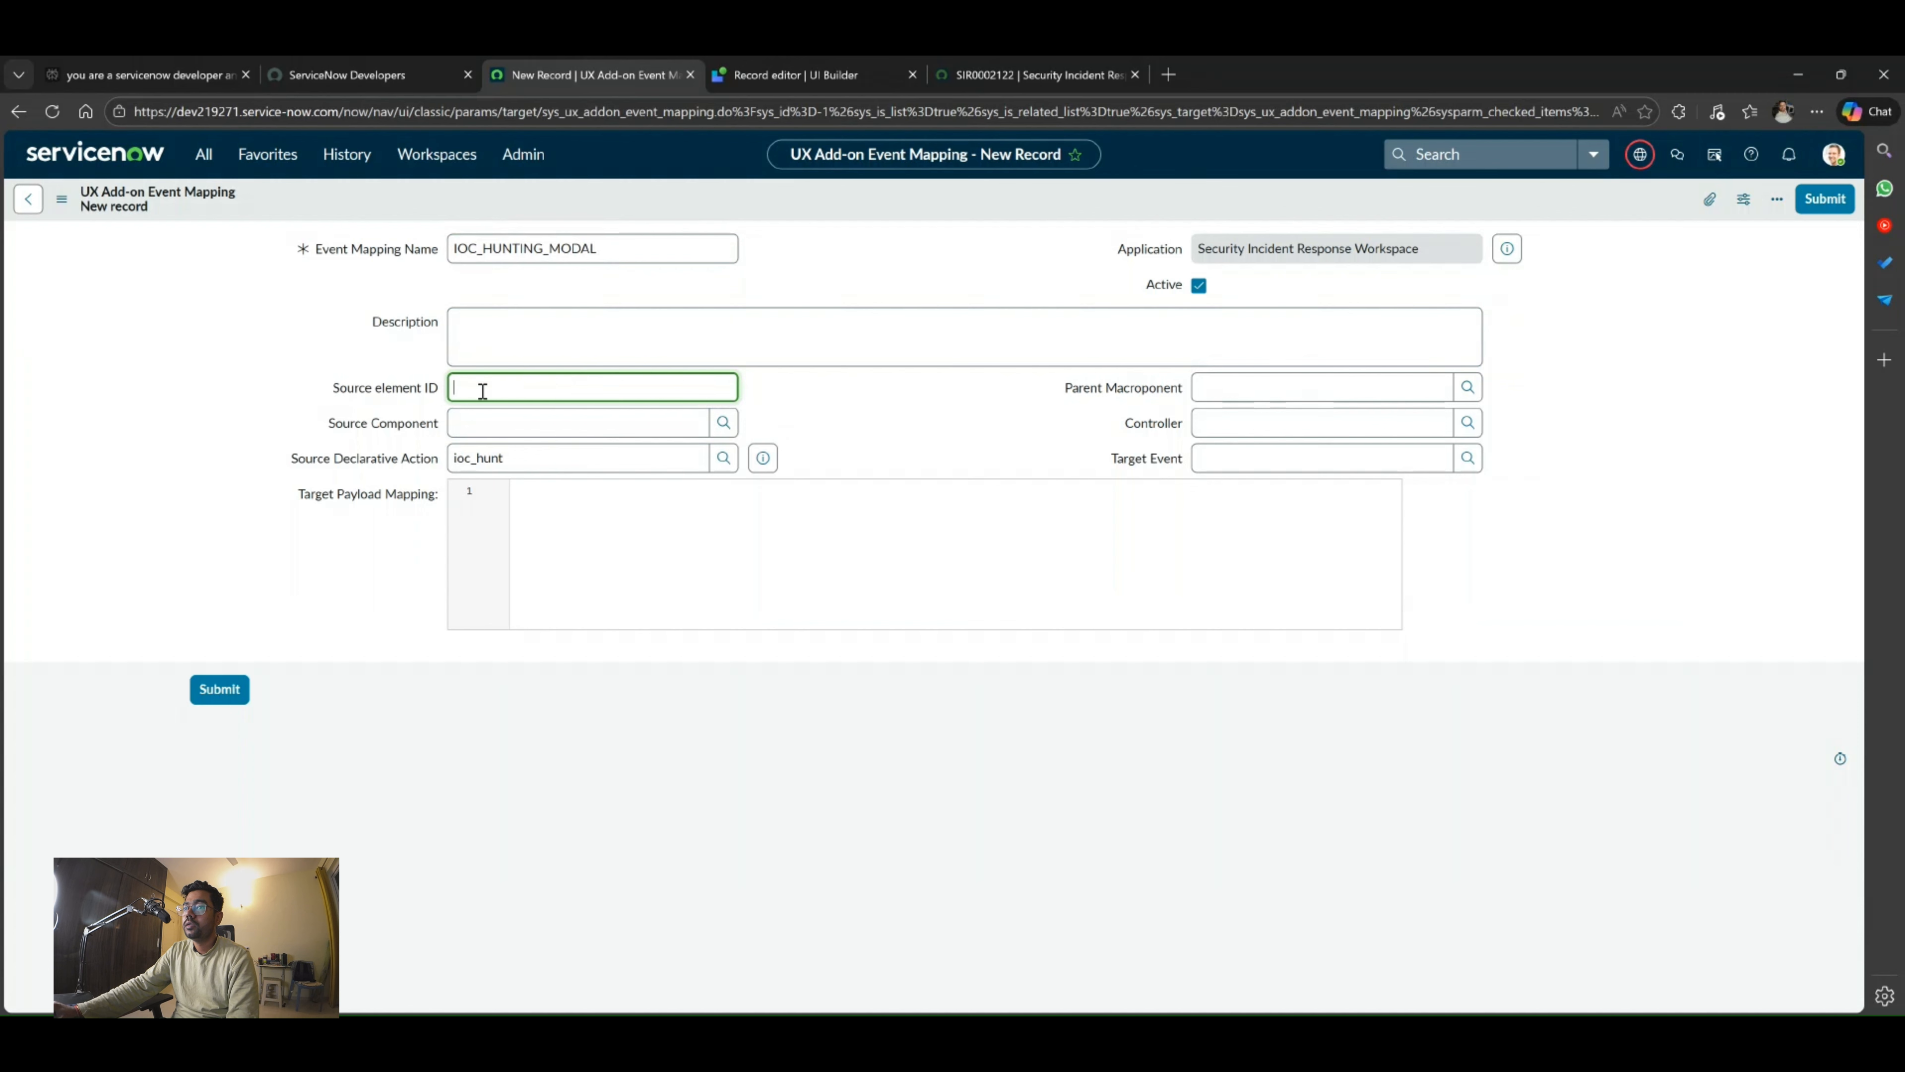
pyautogui.click(516, 422)
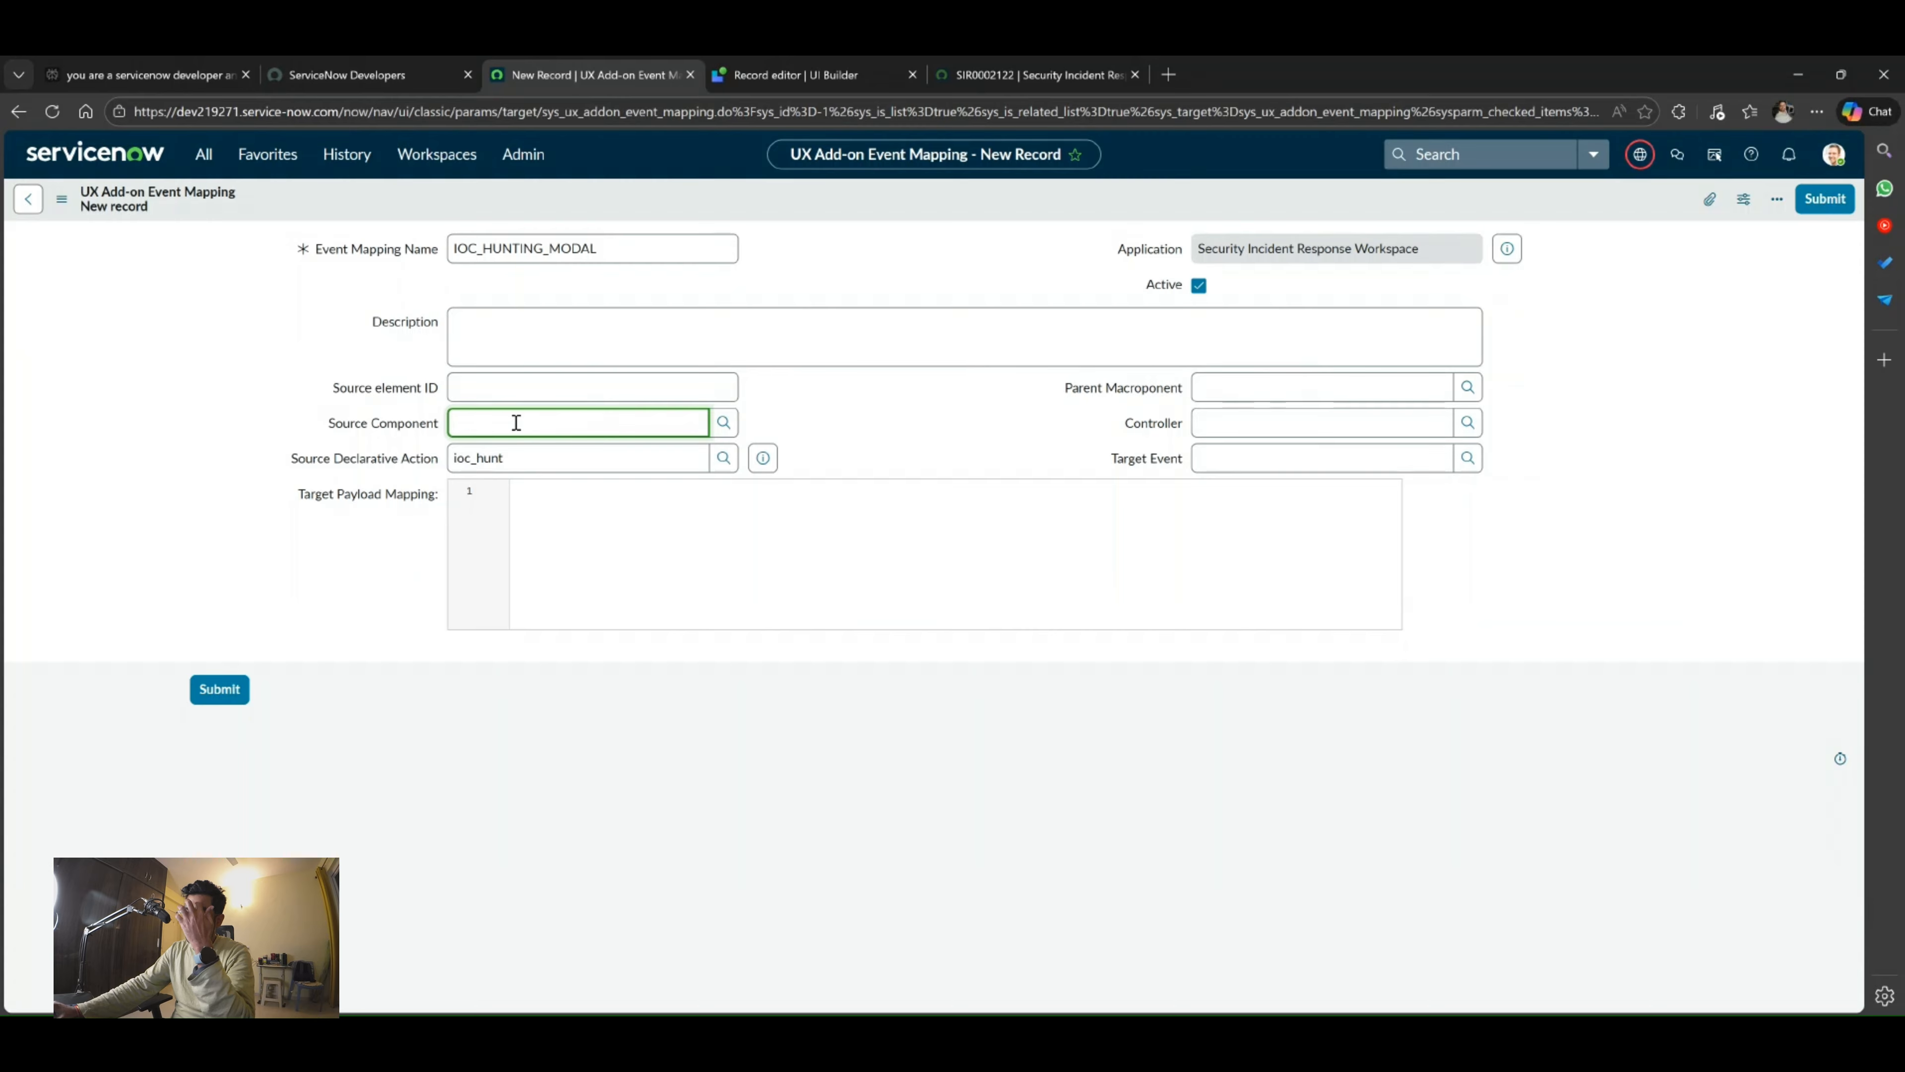
pyautogui.click(858, 73)
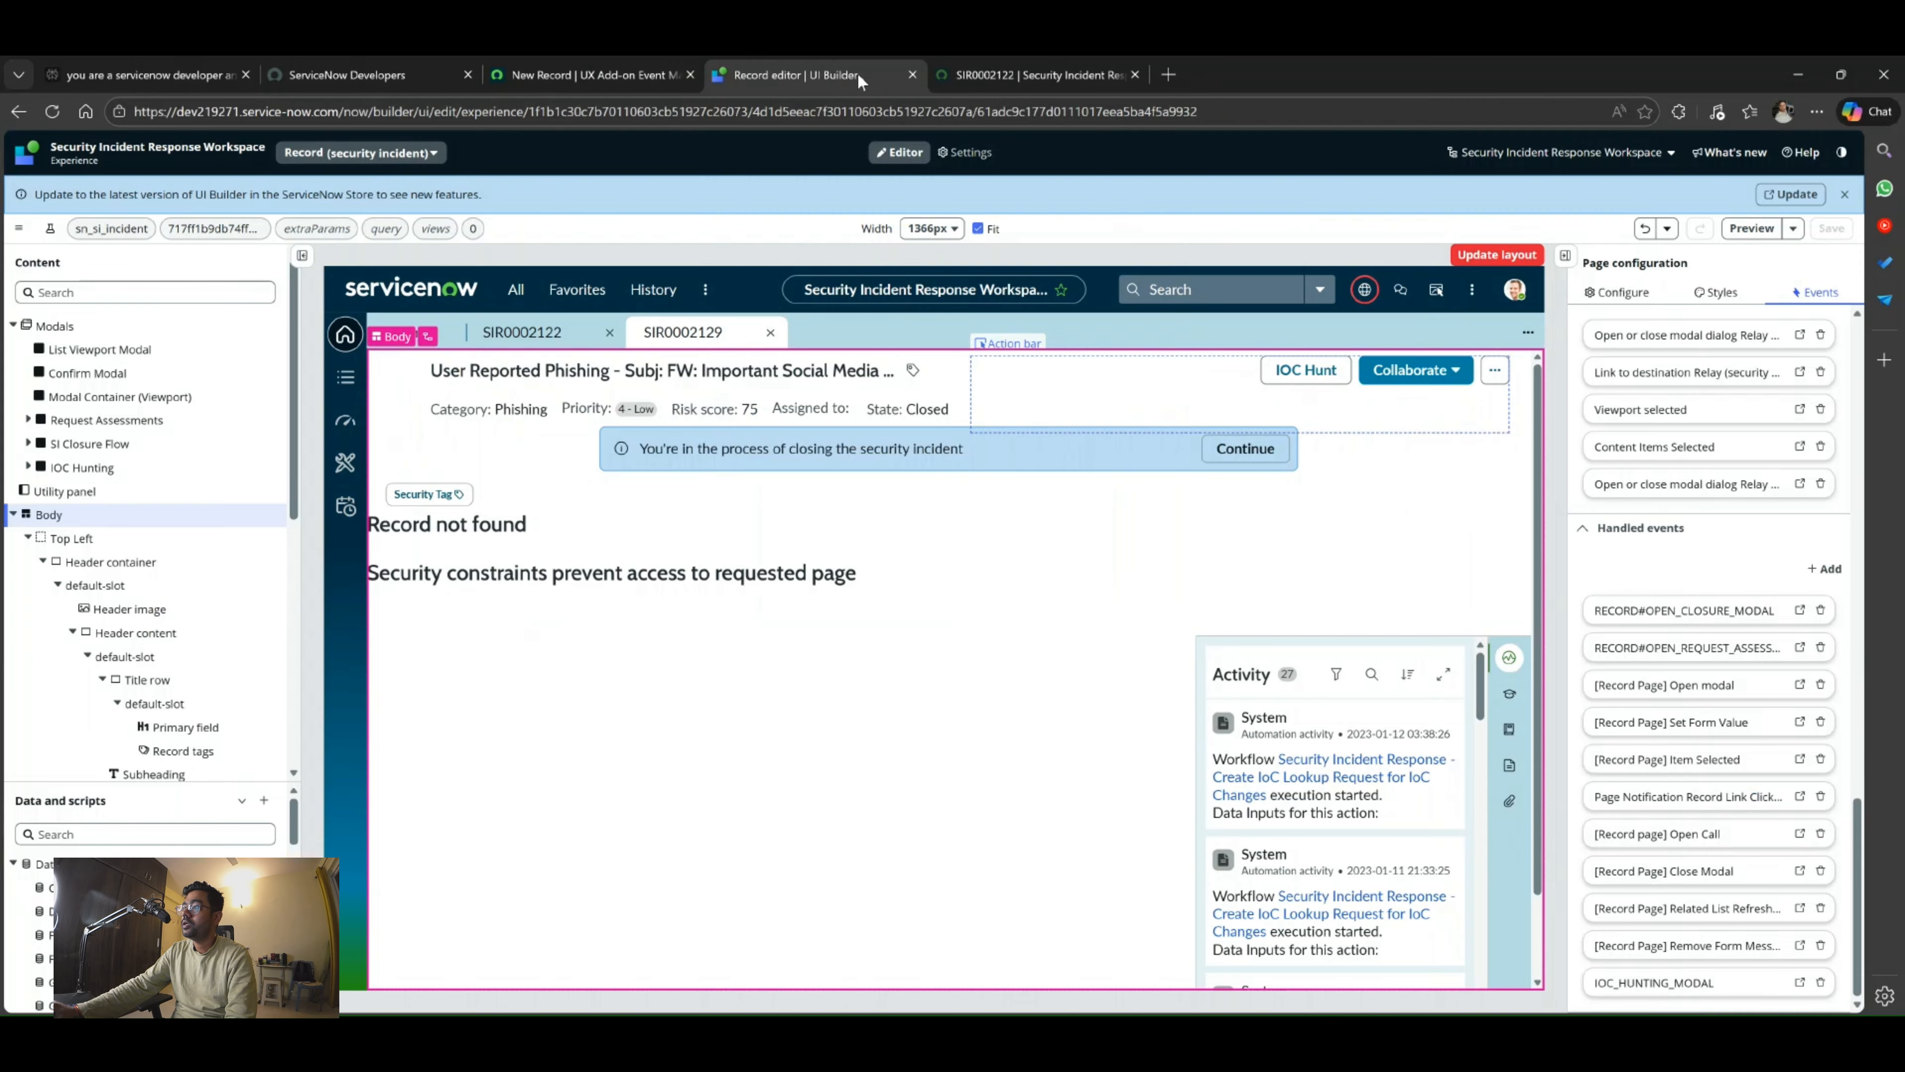
pyautogui.click(1140, 381)
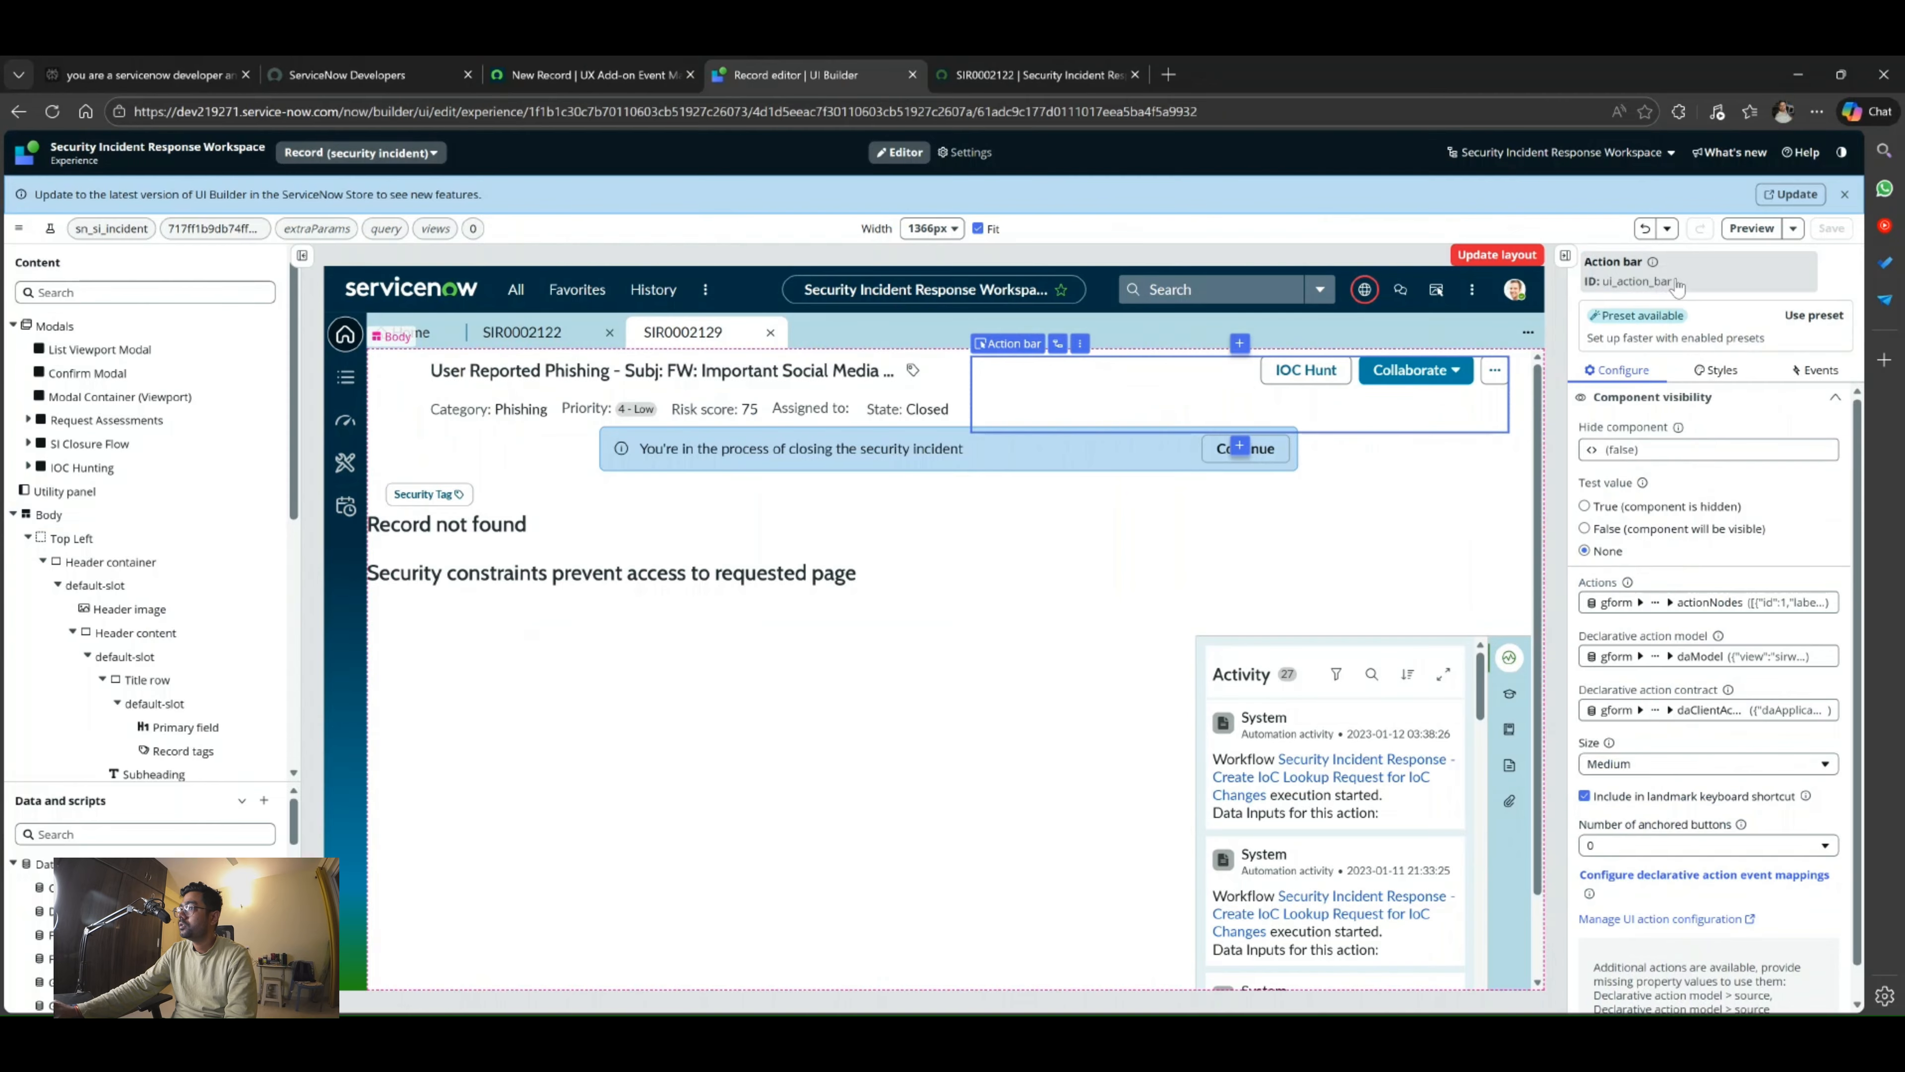
pyautogui.click(621, 66)
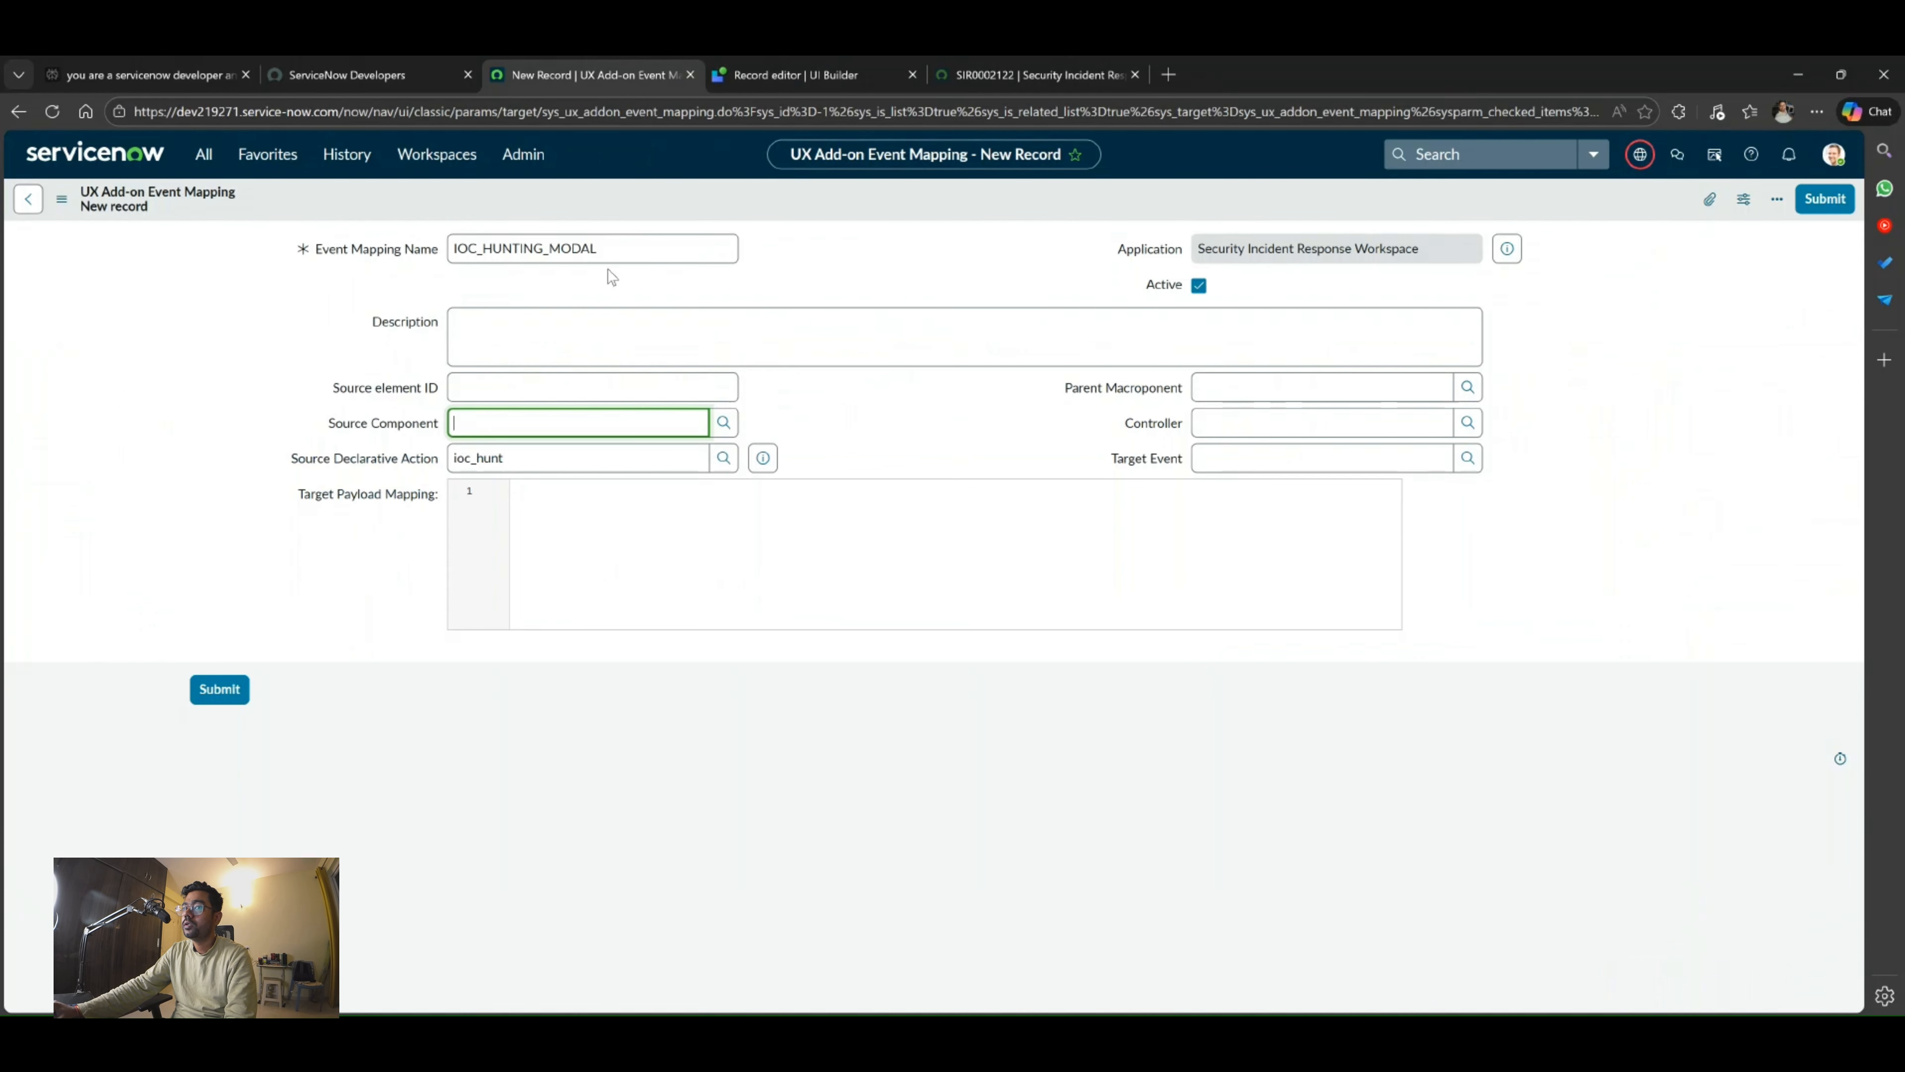
# Set the new event mapping's source component to Action bar.
pyautogui.write('ui')
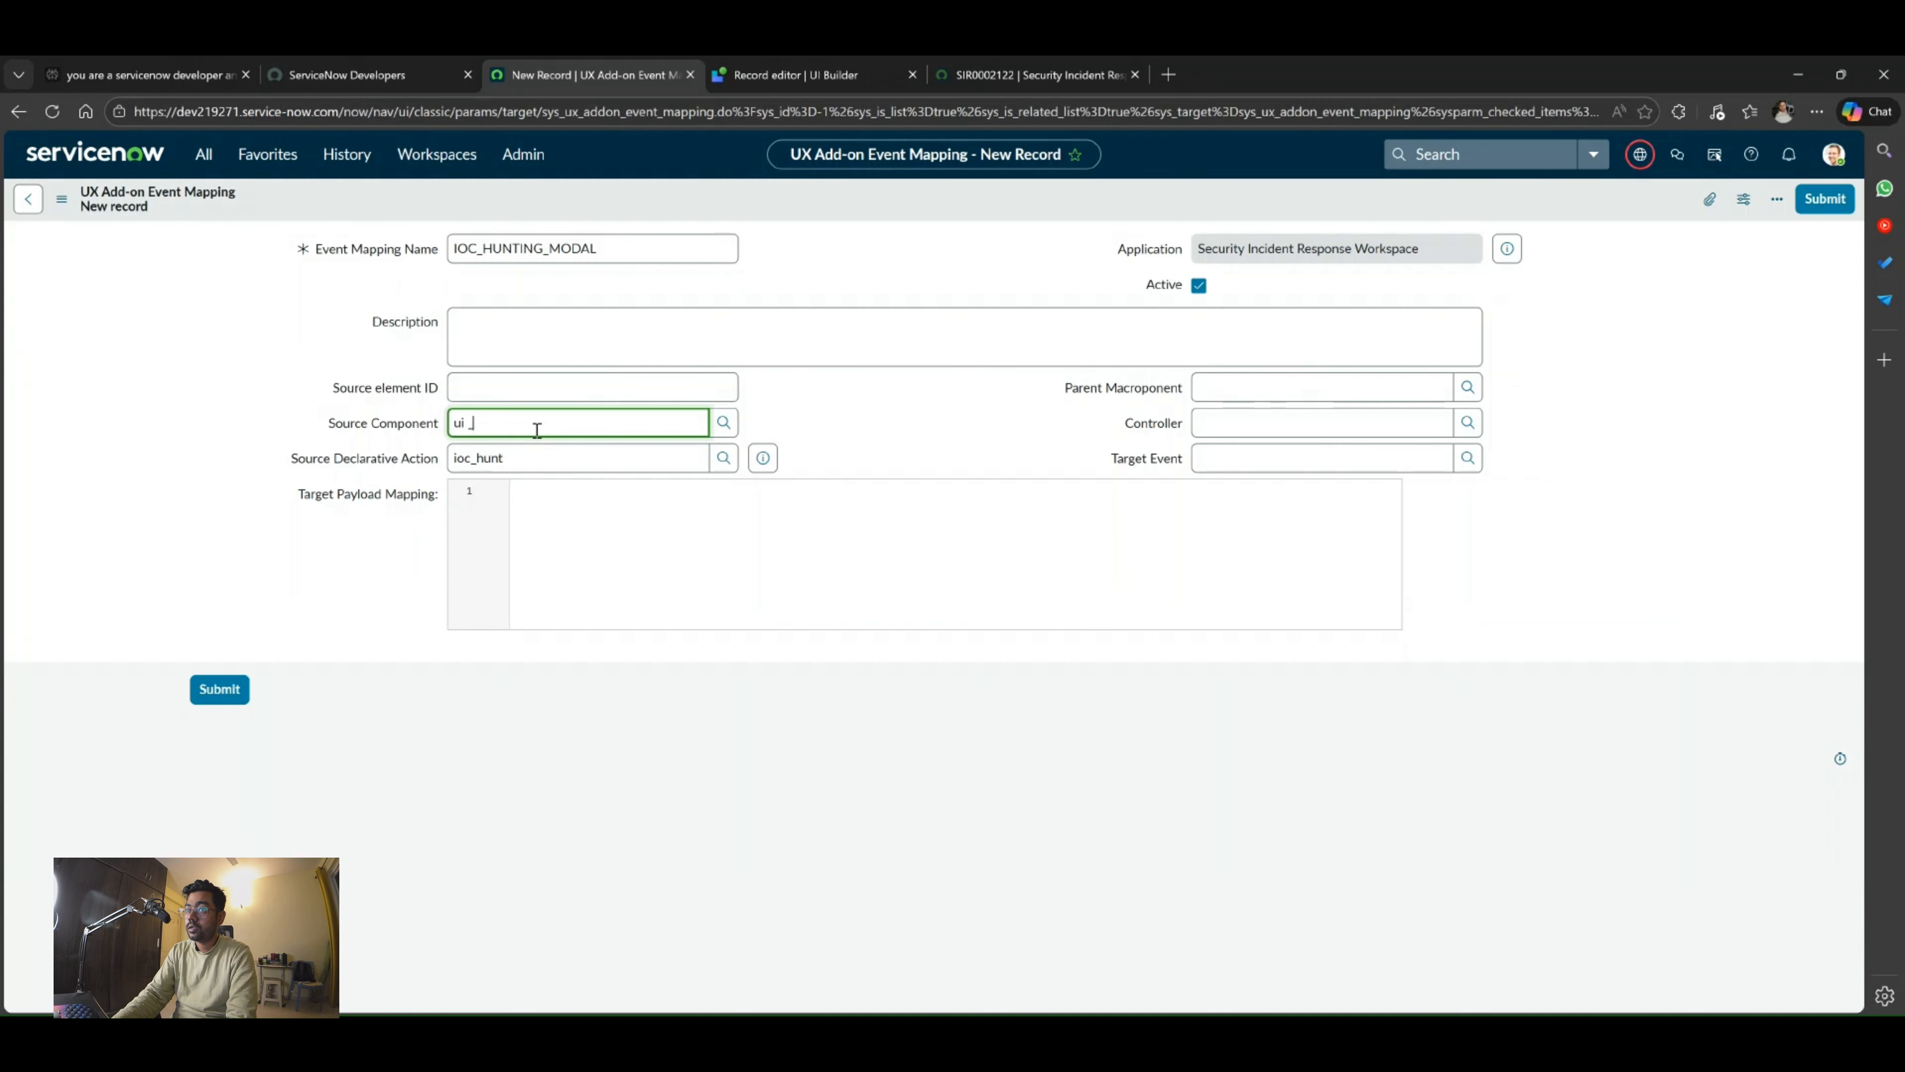
pyautogui.write('_')
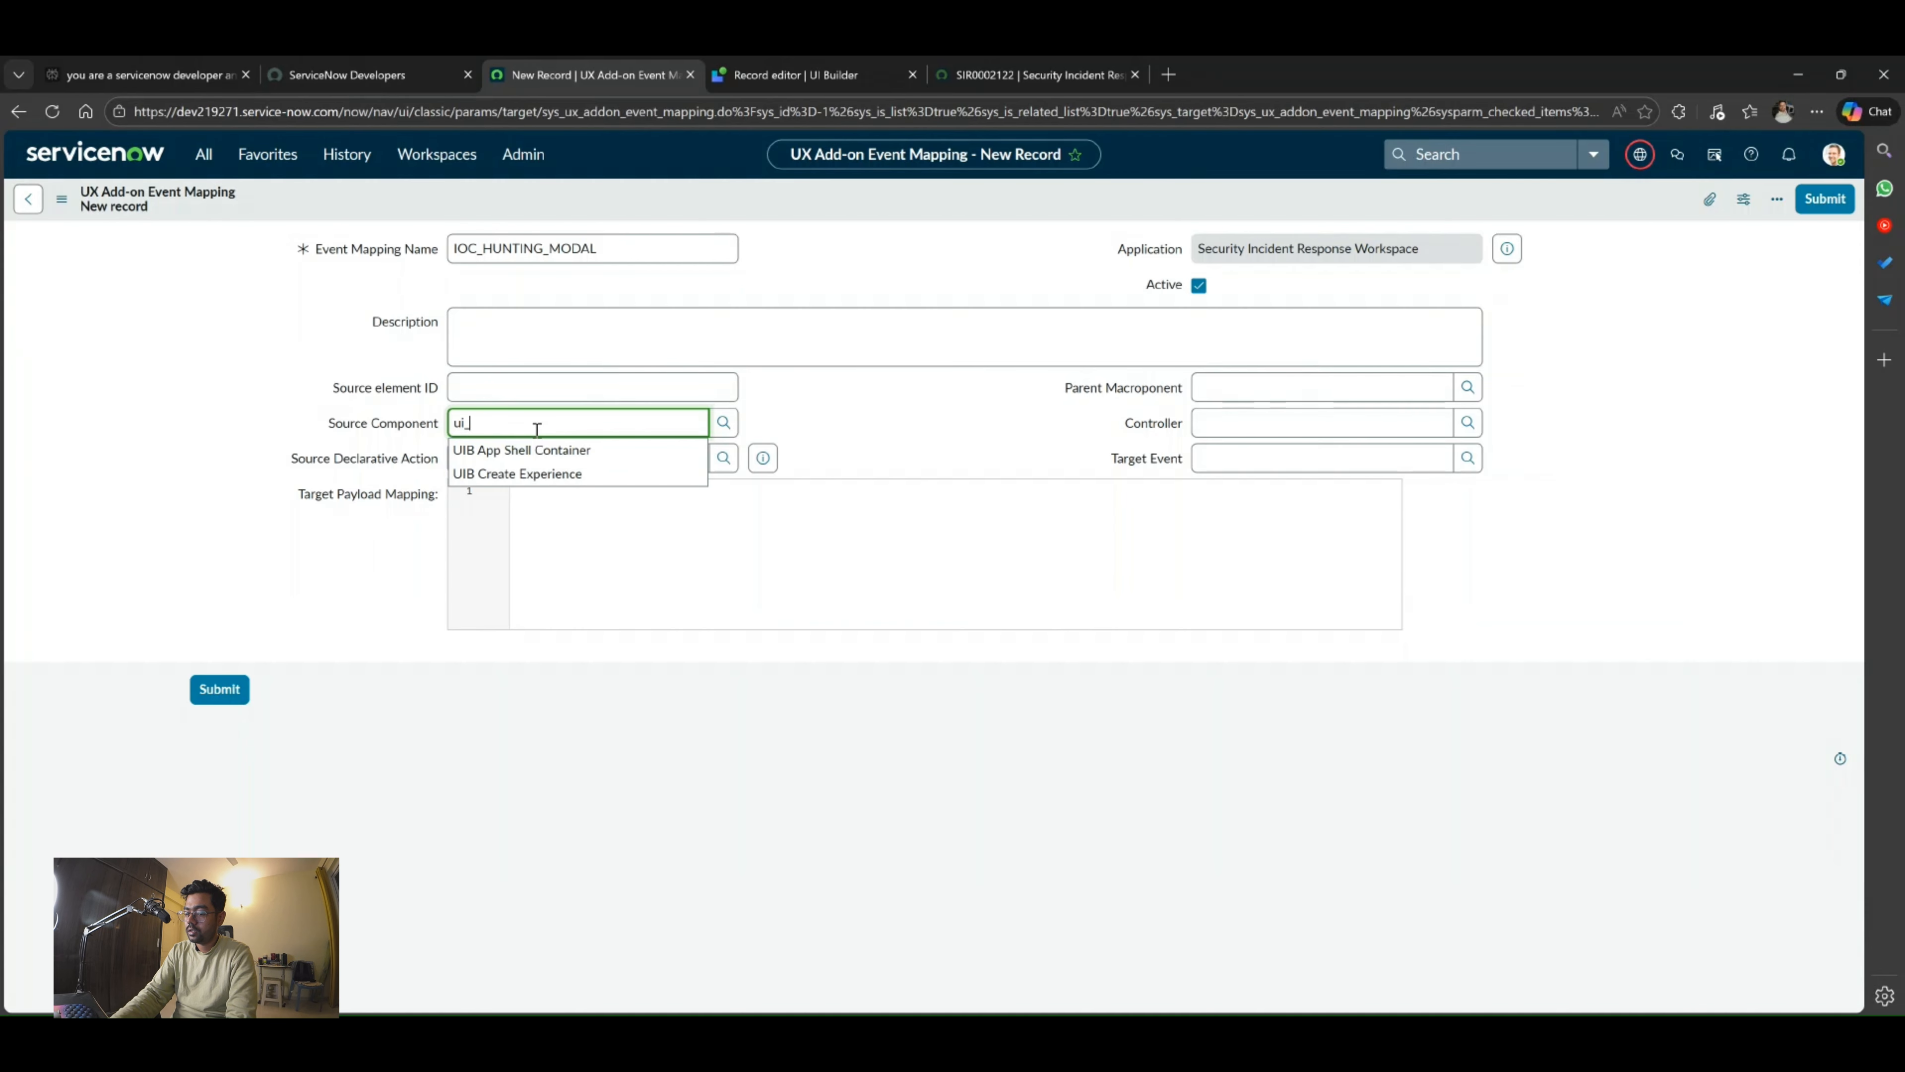
pyautogui.write('act')
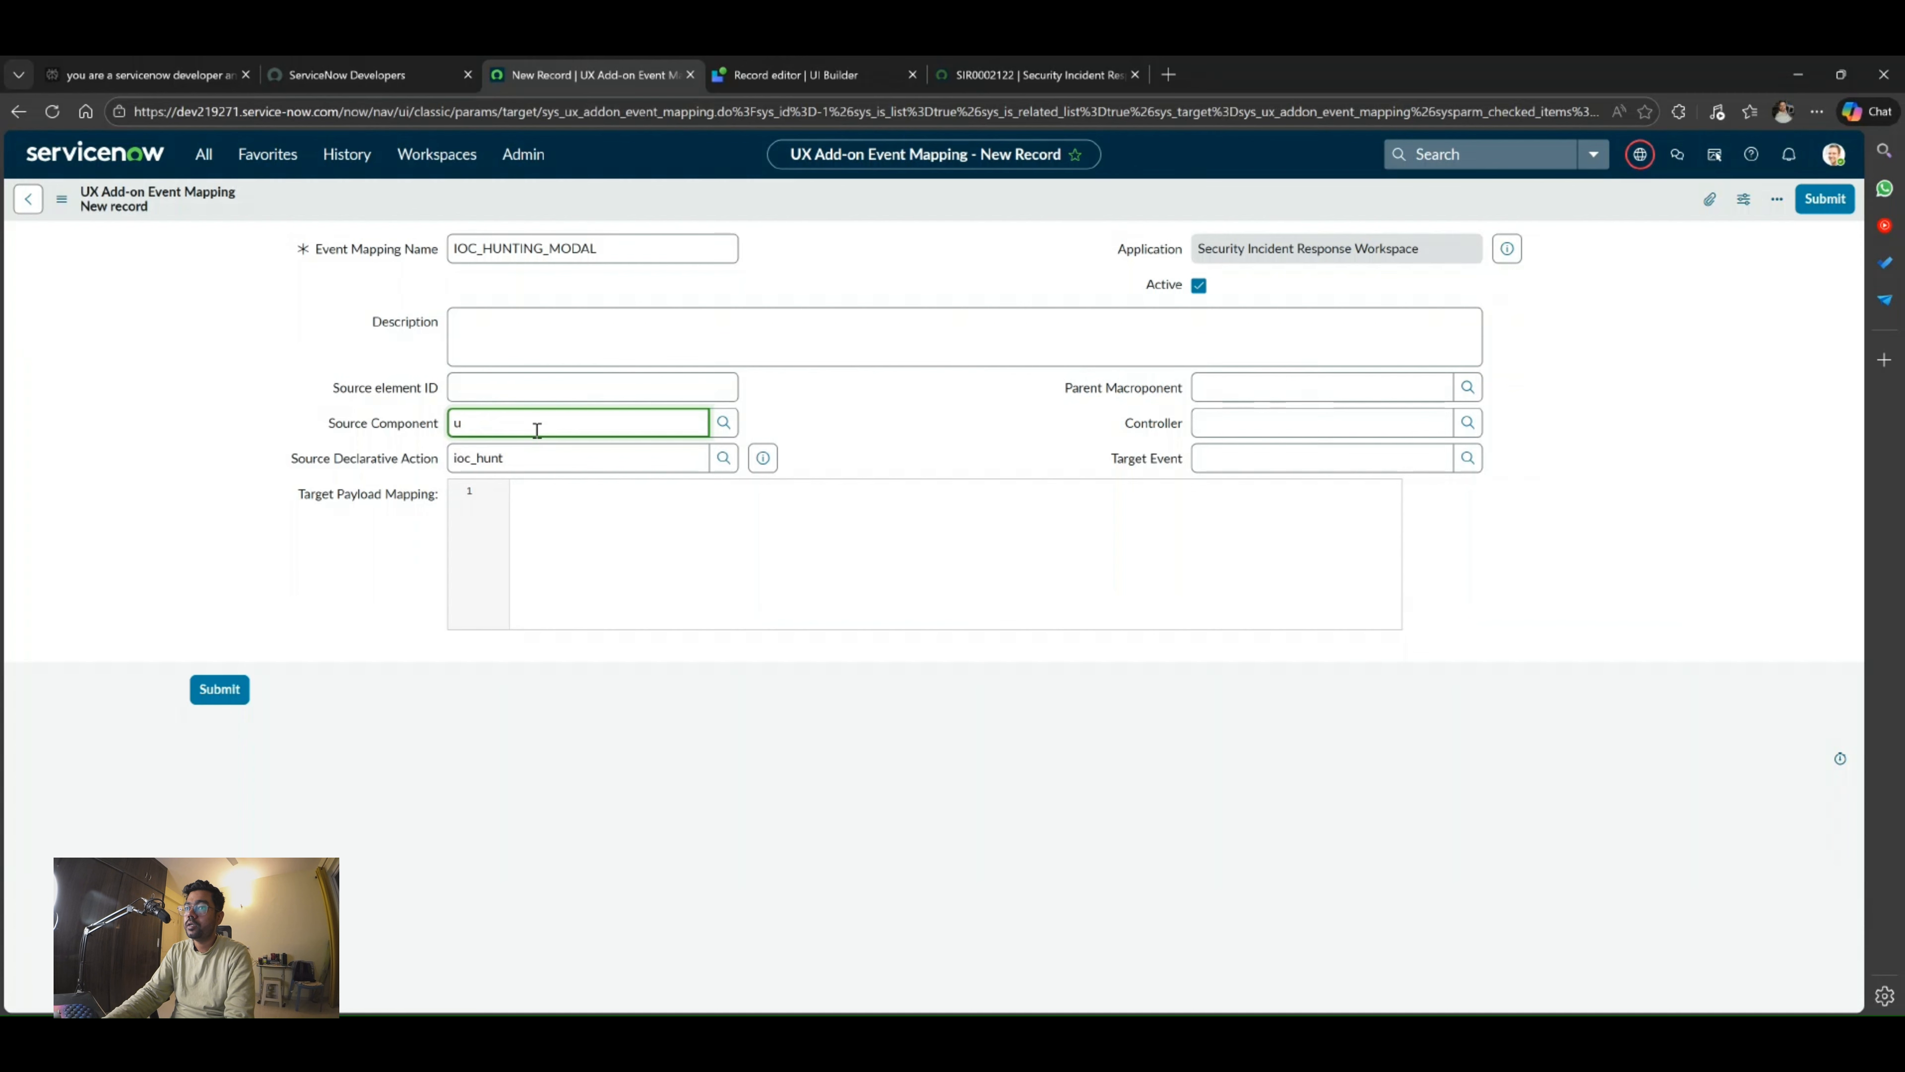
pyautogui.write('Action')
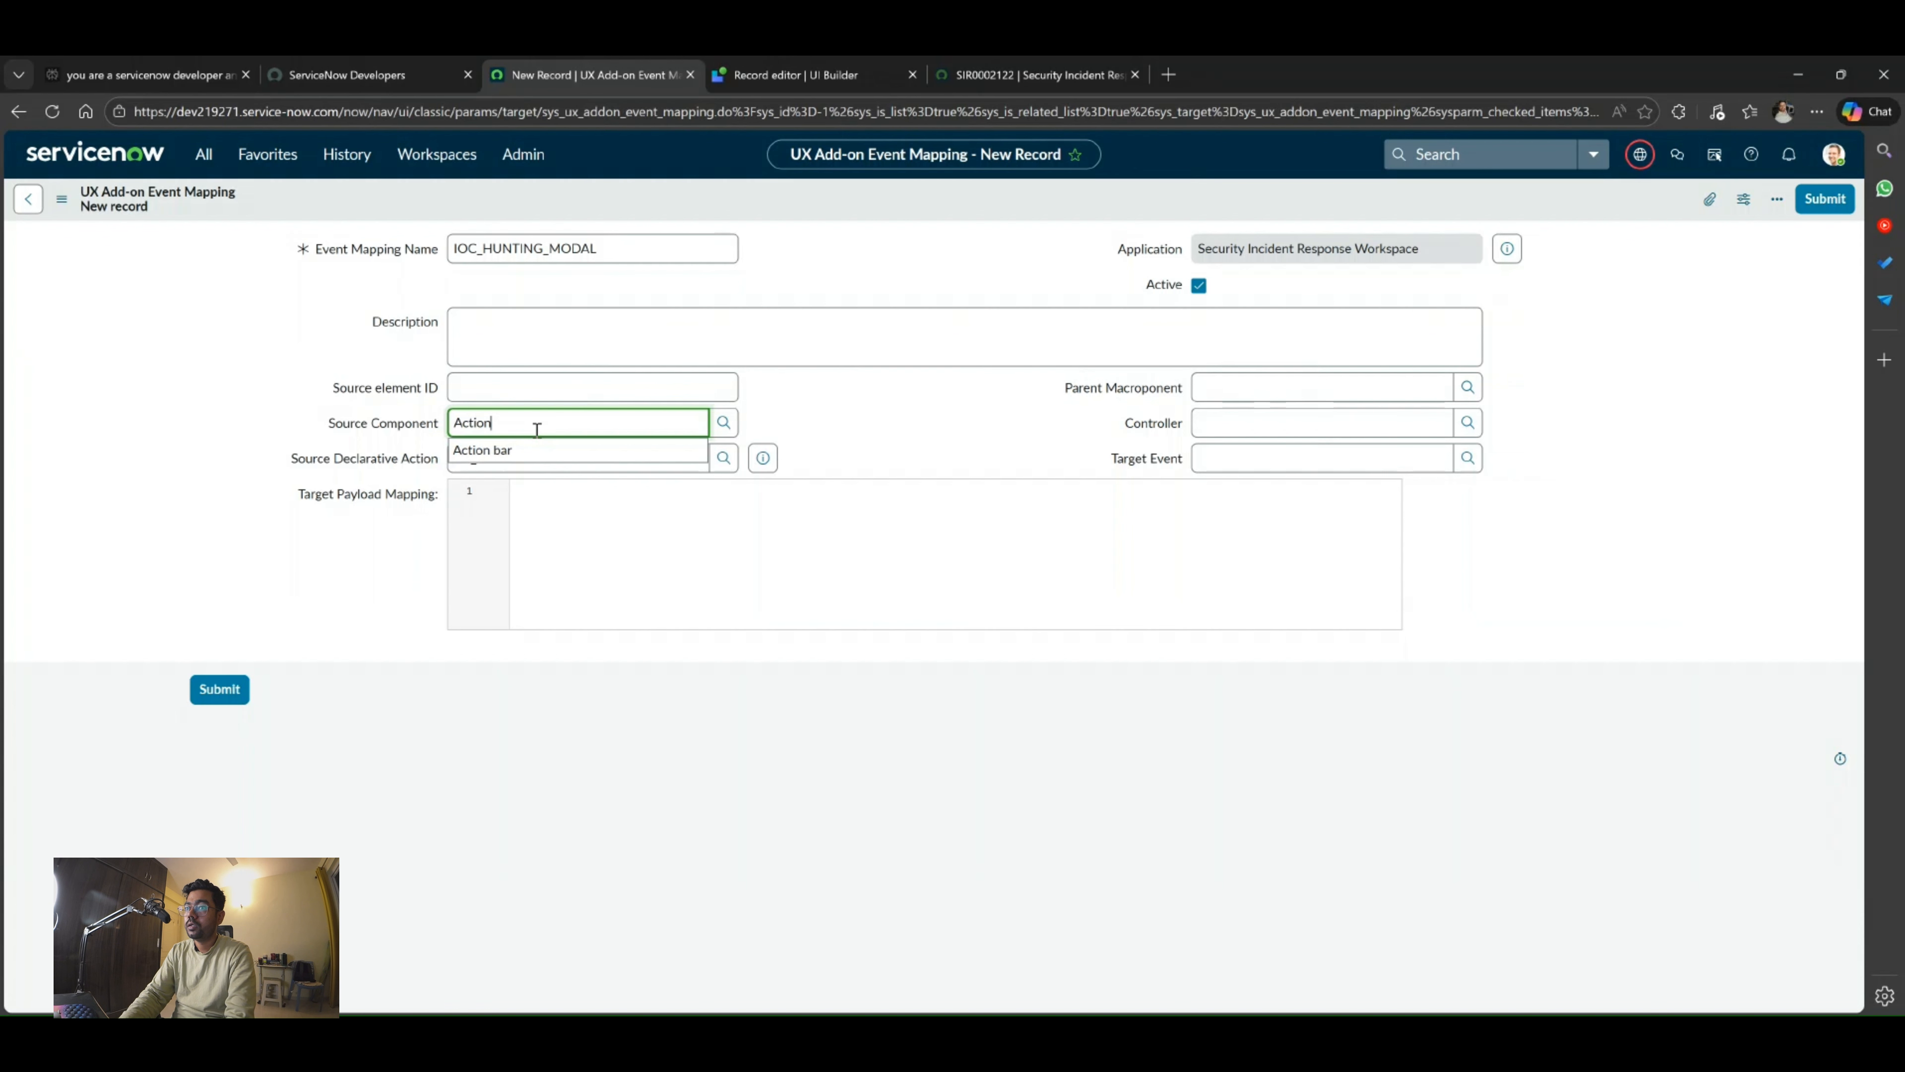
pyautogui.click(535, 451)
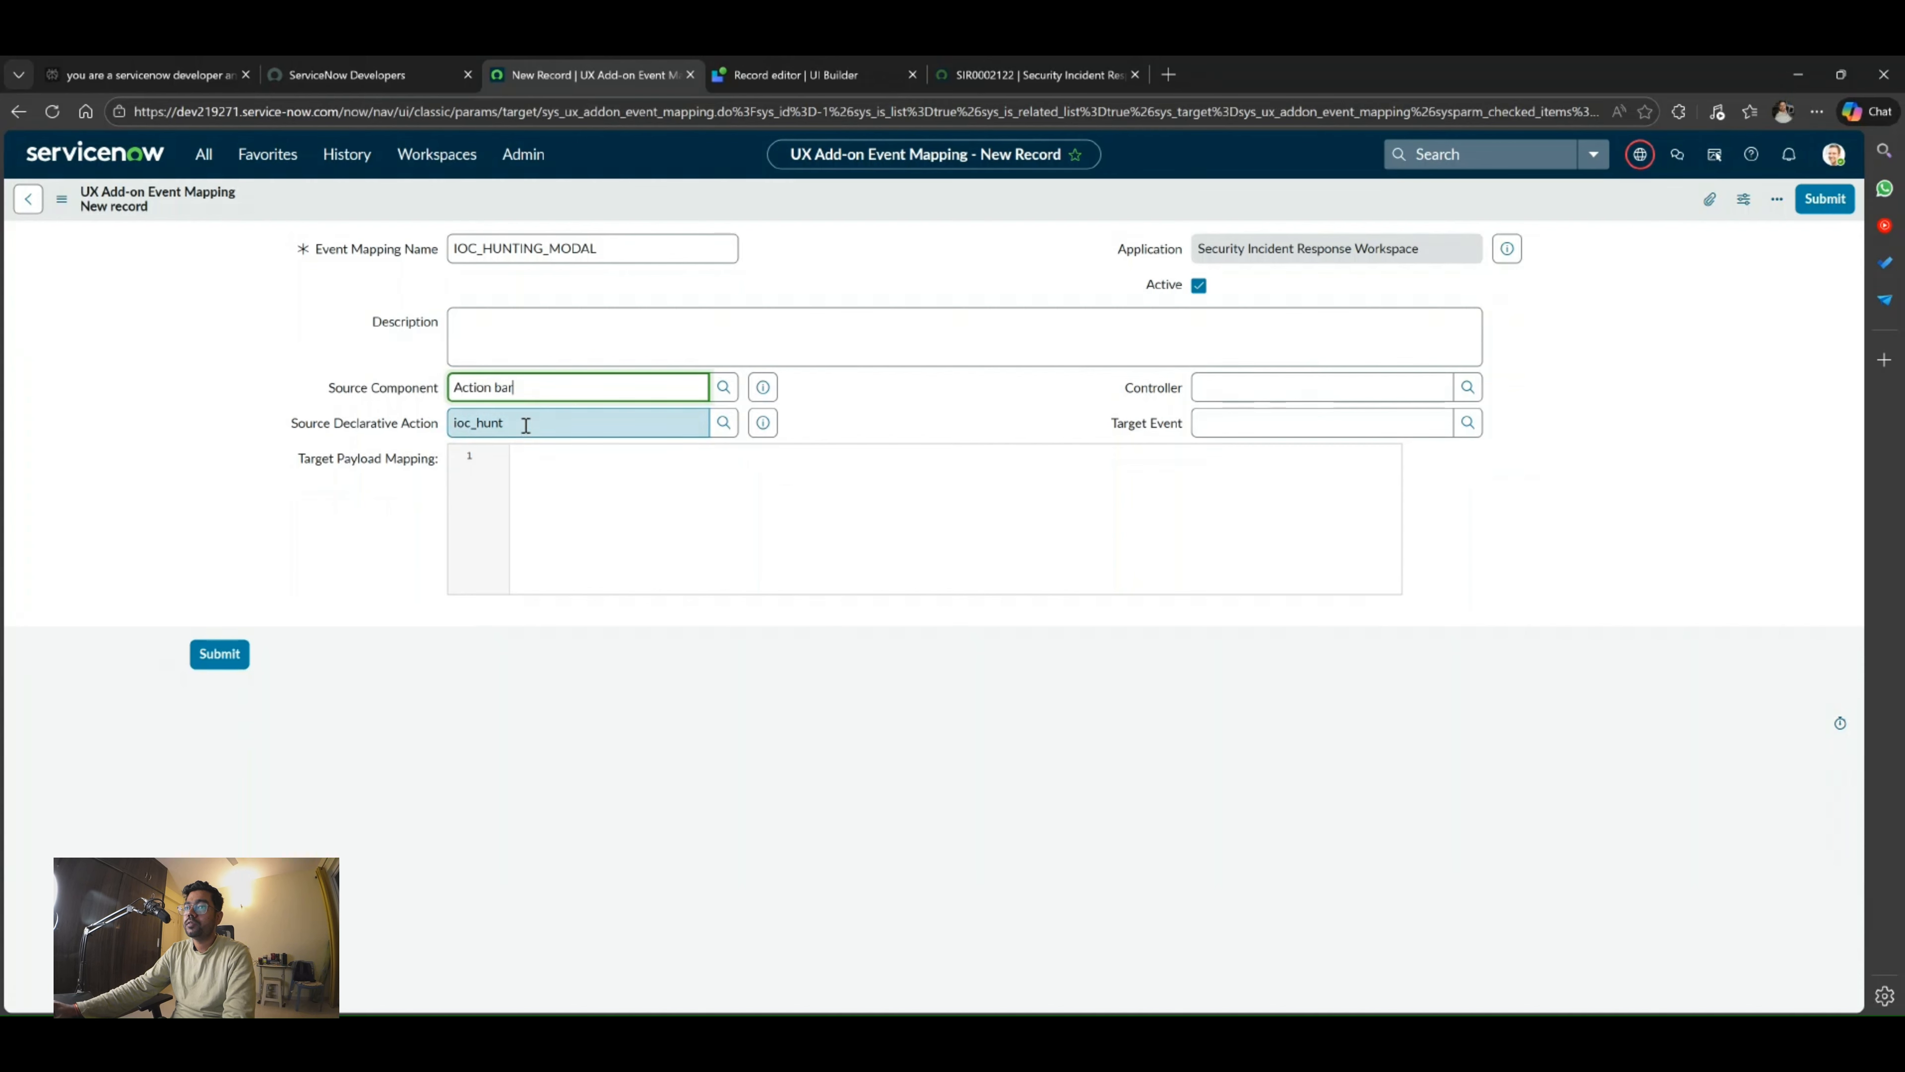
pyautogui.click(853, 417)
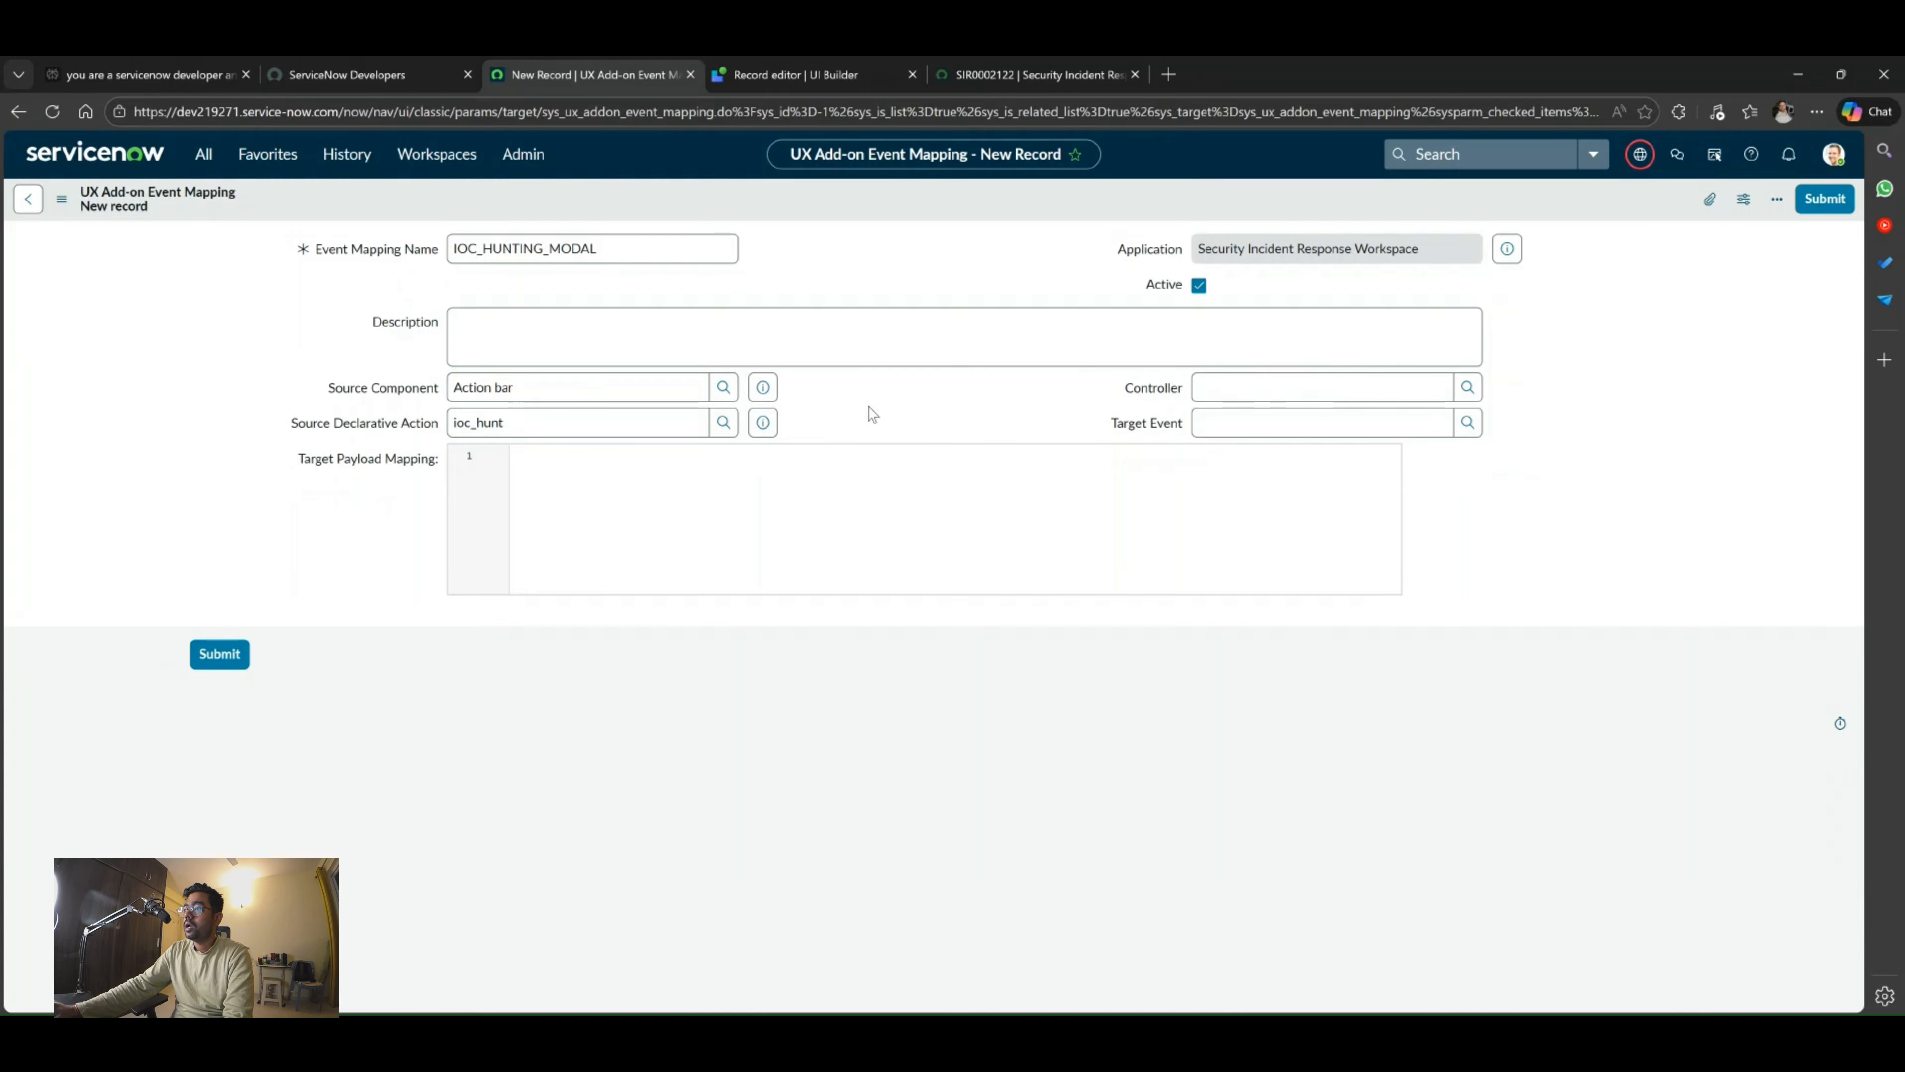
# Look up the available UX controllers and search the target events for IOC.
pyautogui.click(1239, 392)
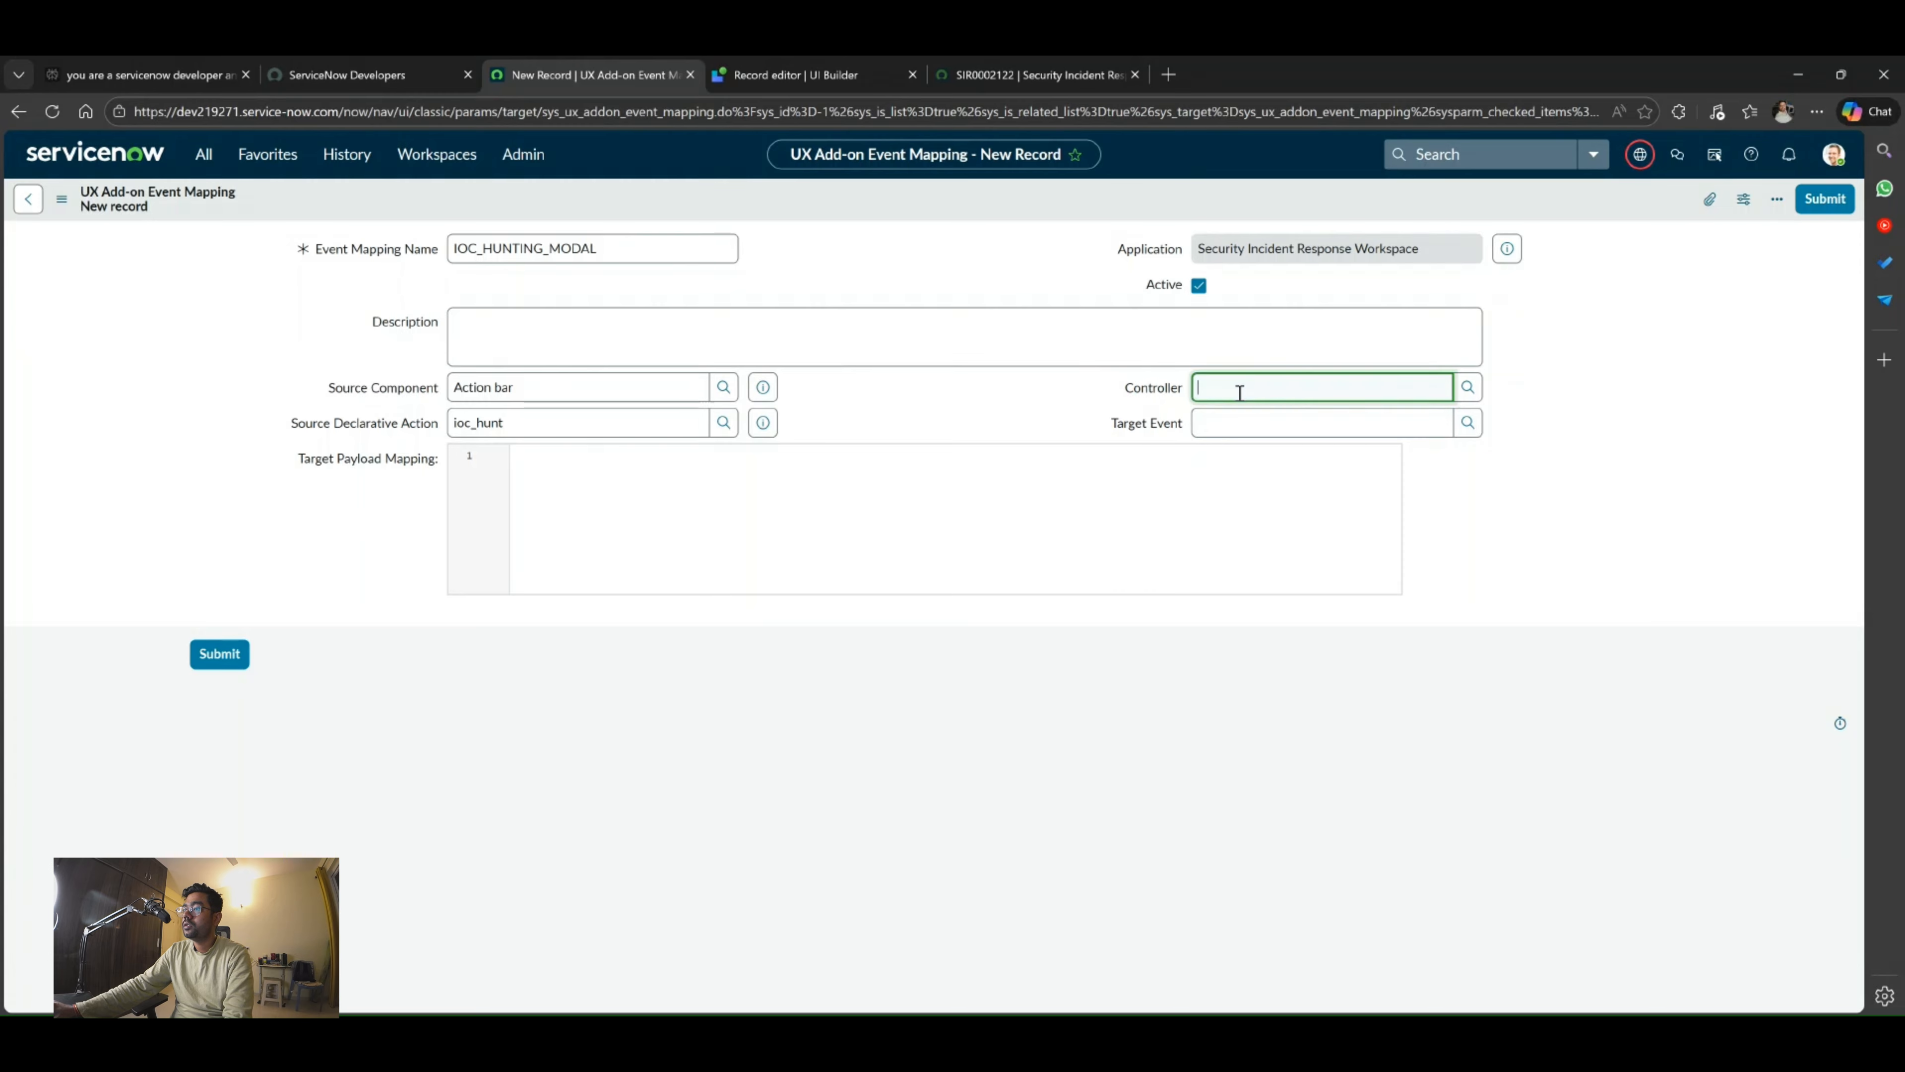
pyautogui.click(1471, 392)
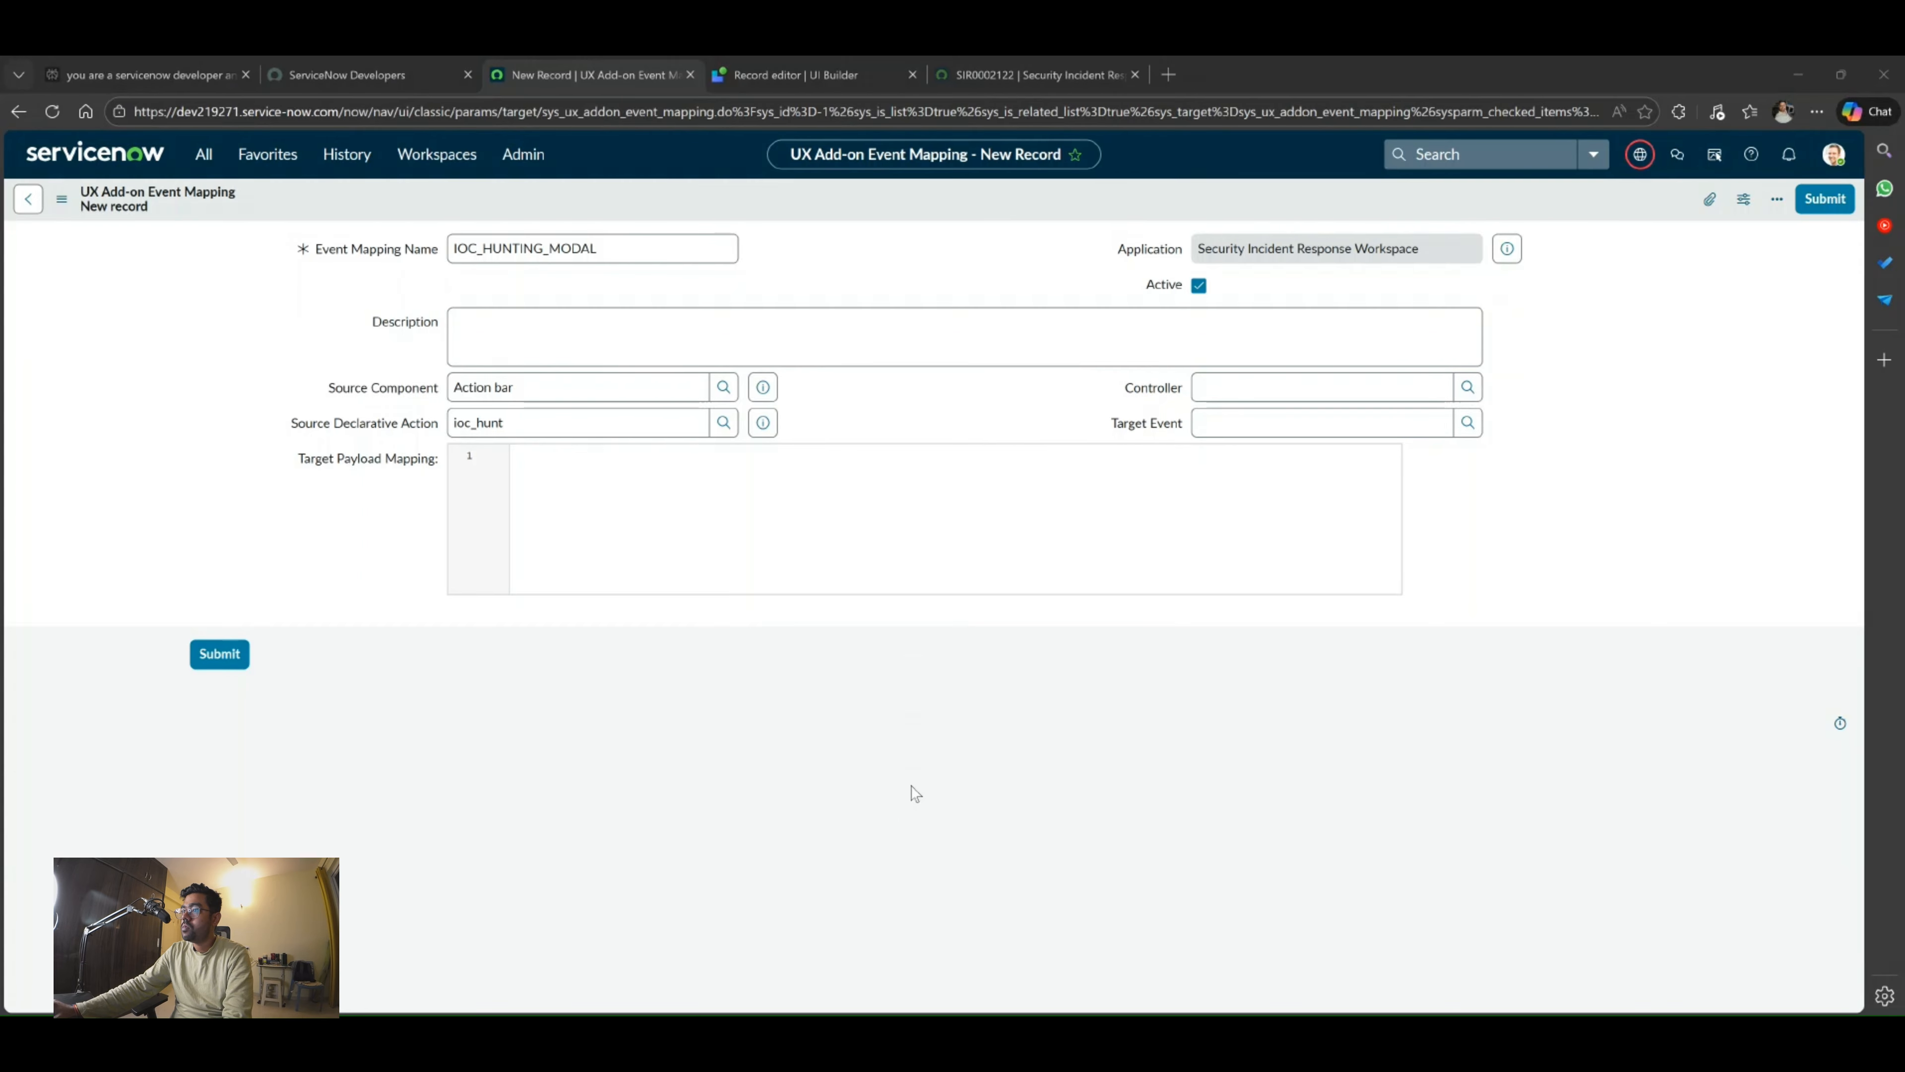
pyautogui.click(1272, 425)
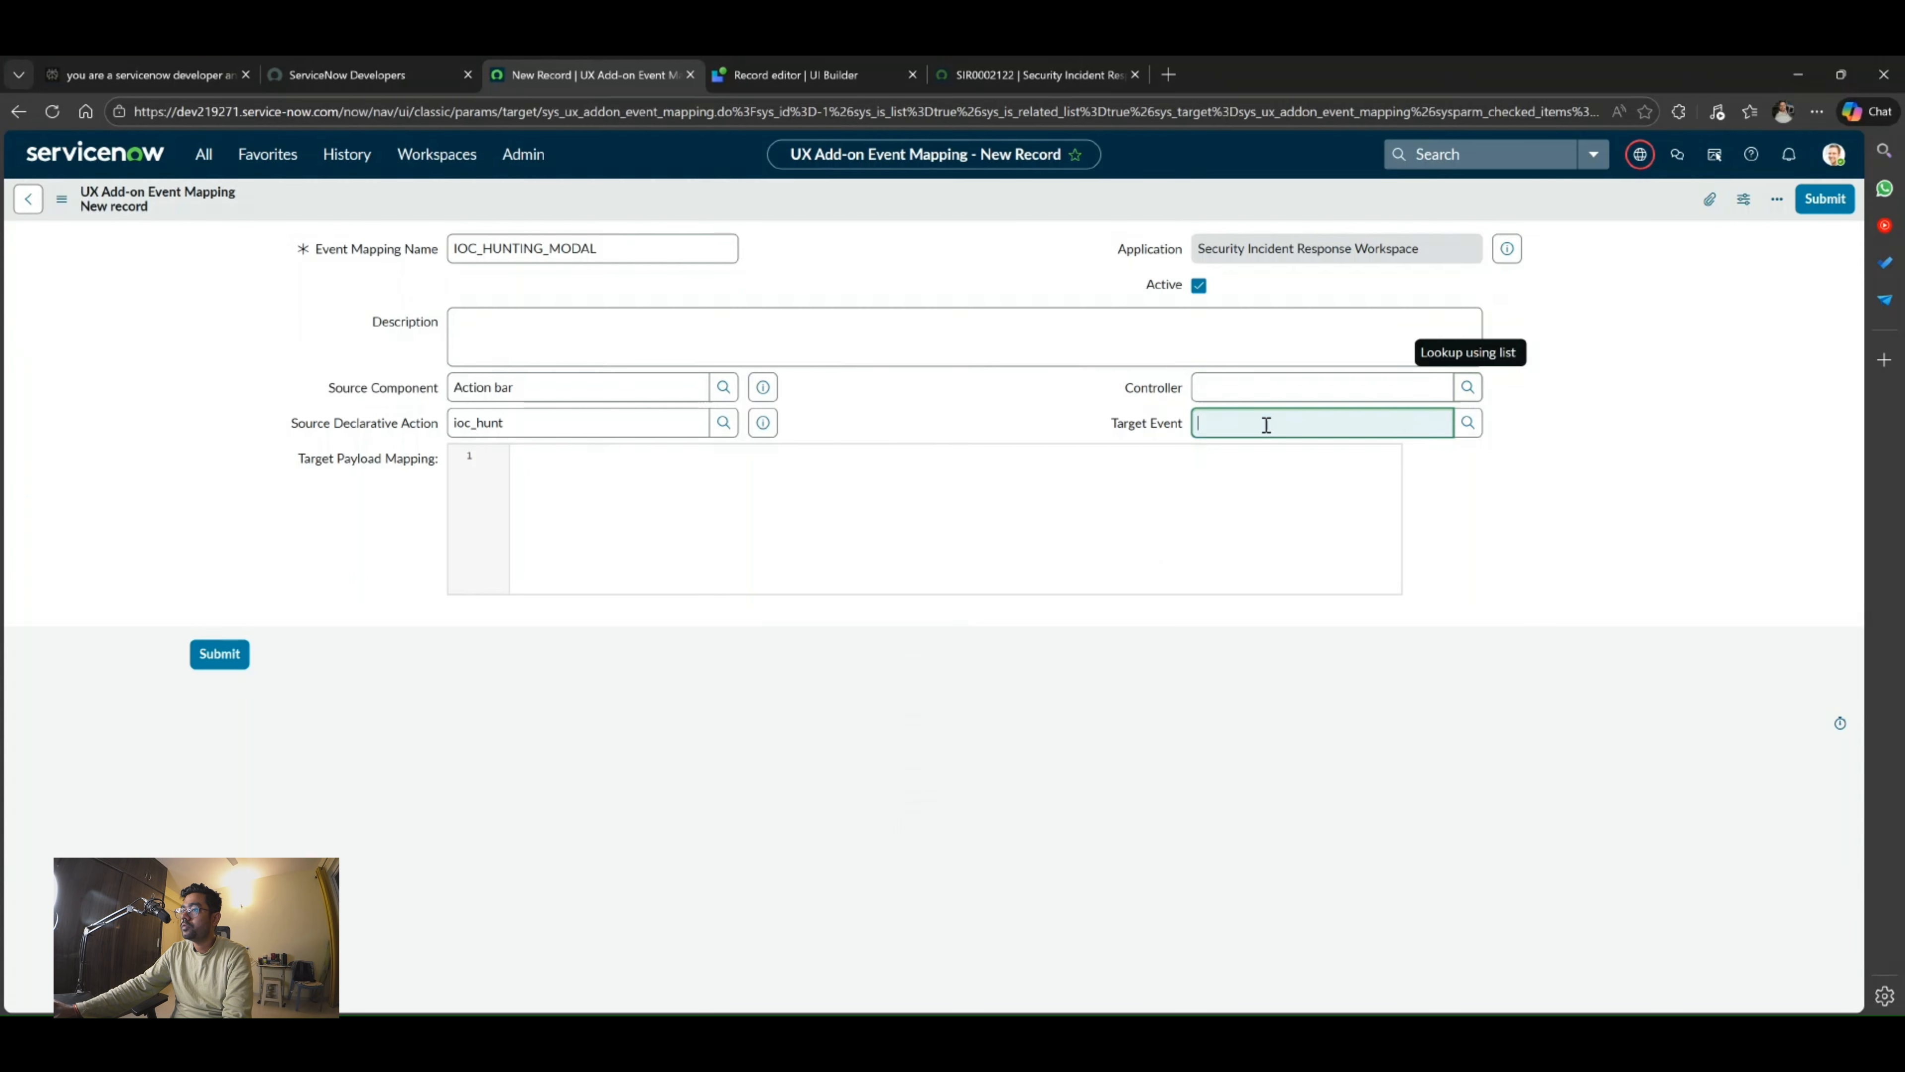
pyautogui.write('IOC')
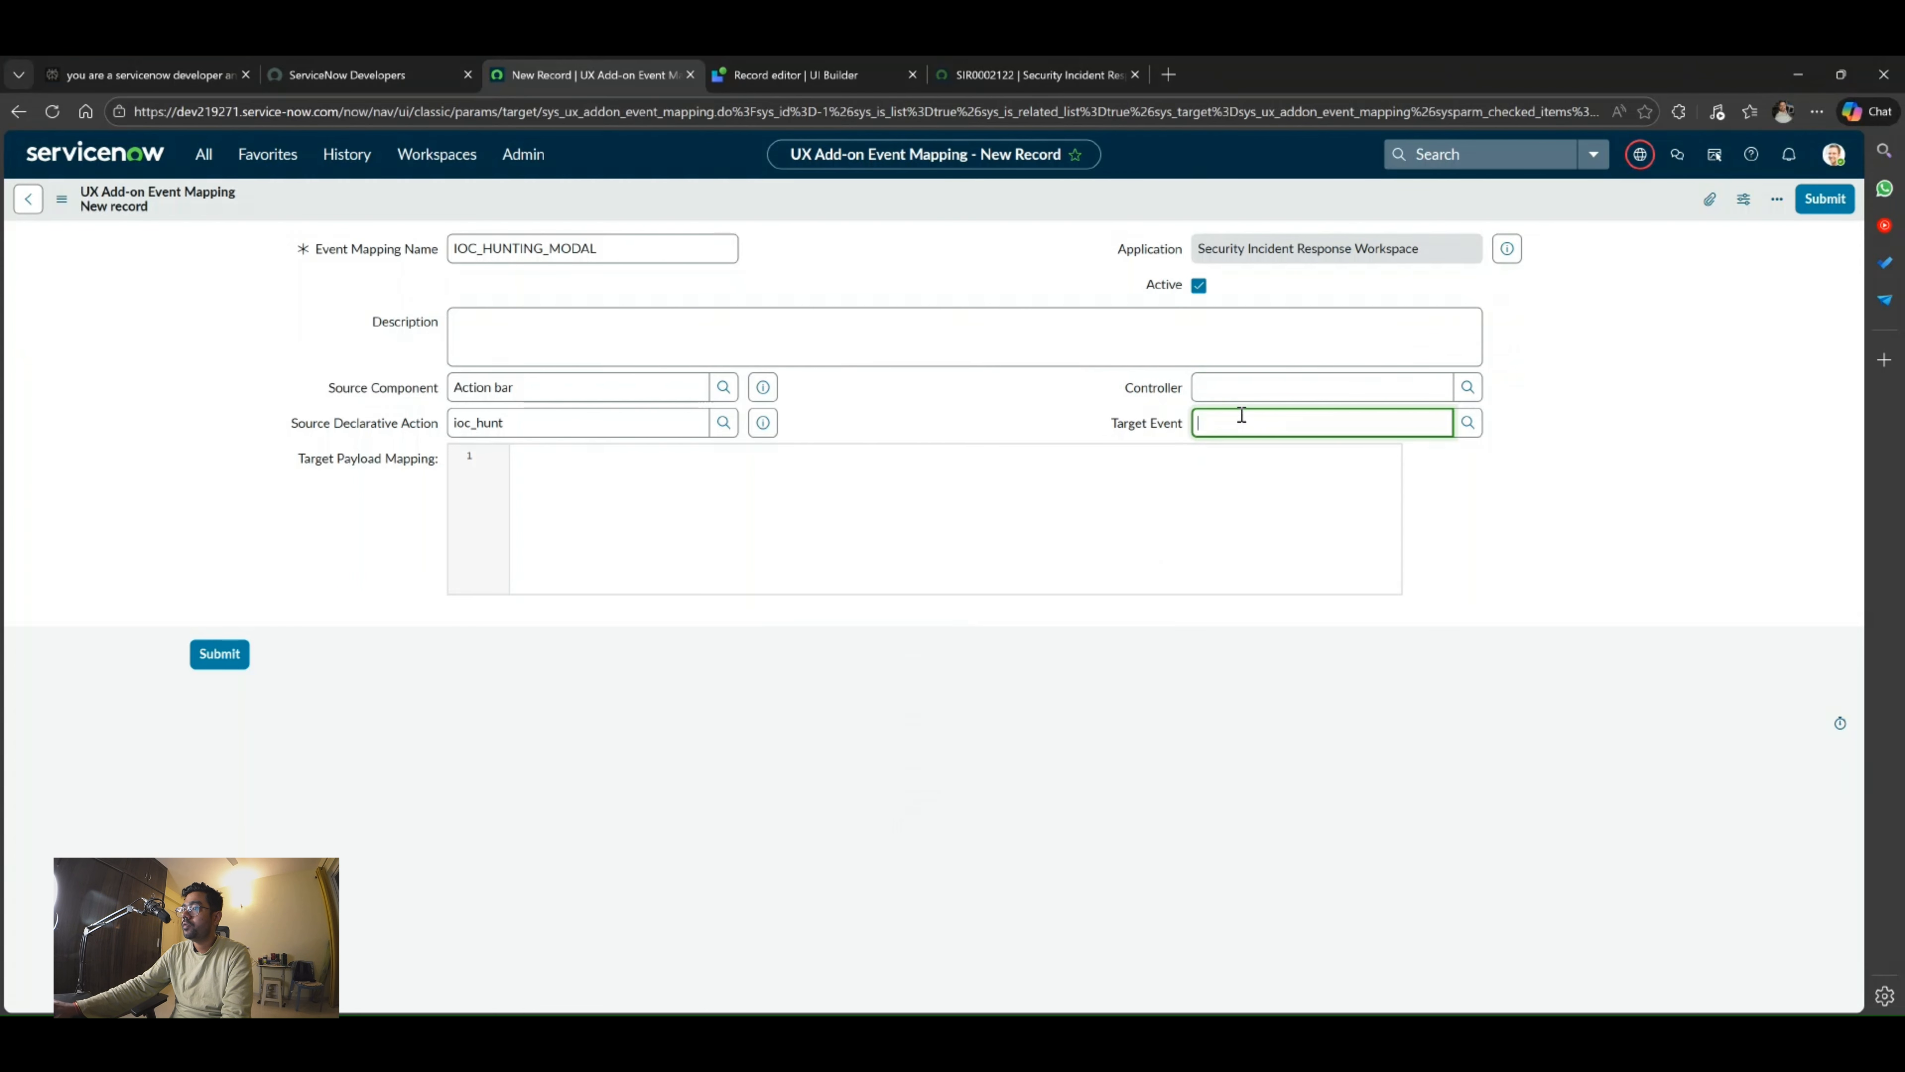
pyautogui.click(1278, 385)
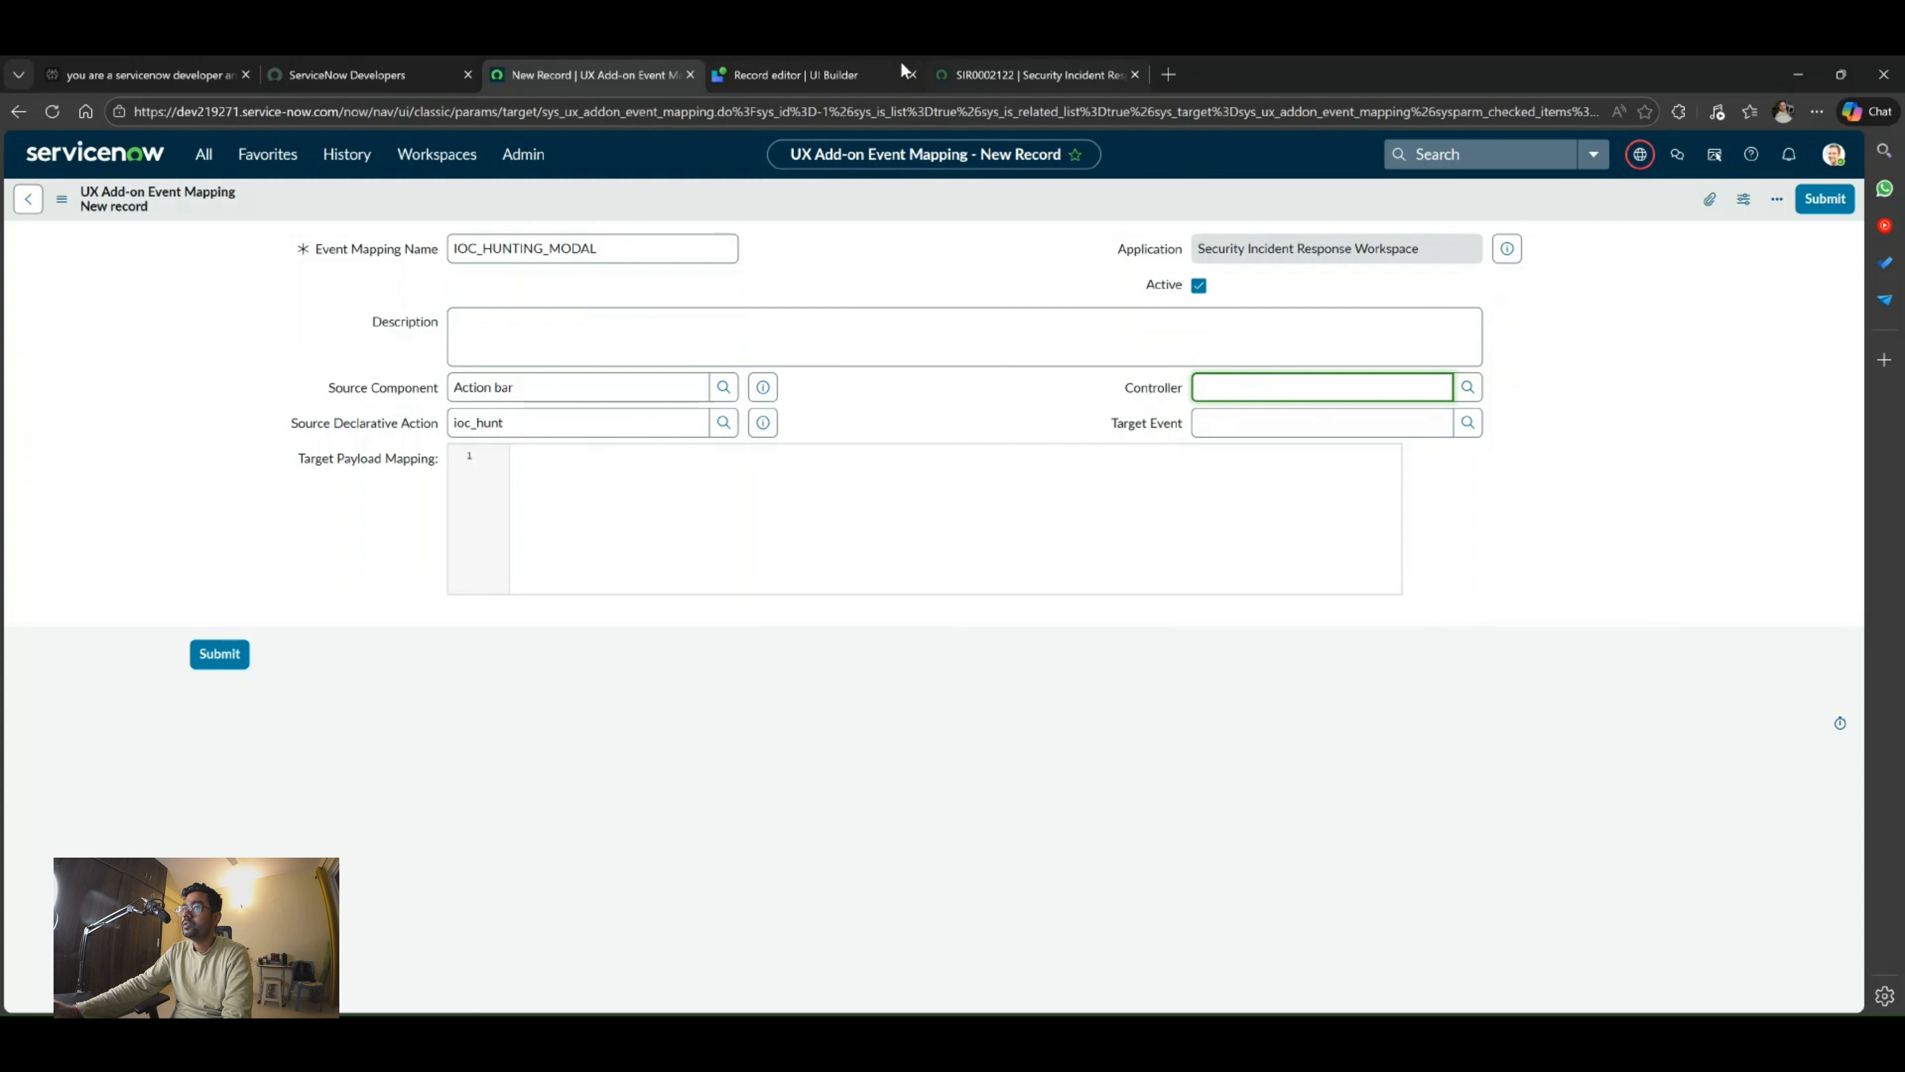
# Compare the security incident record page in UI Builder with the new event mapping to identify the page it belongs to.
pyautogui.click(787, 66)
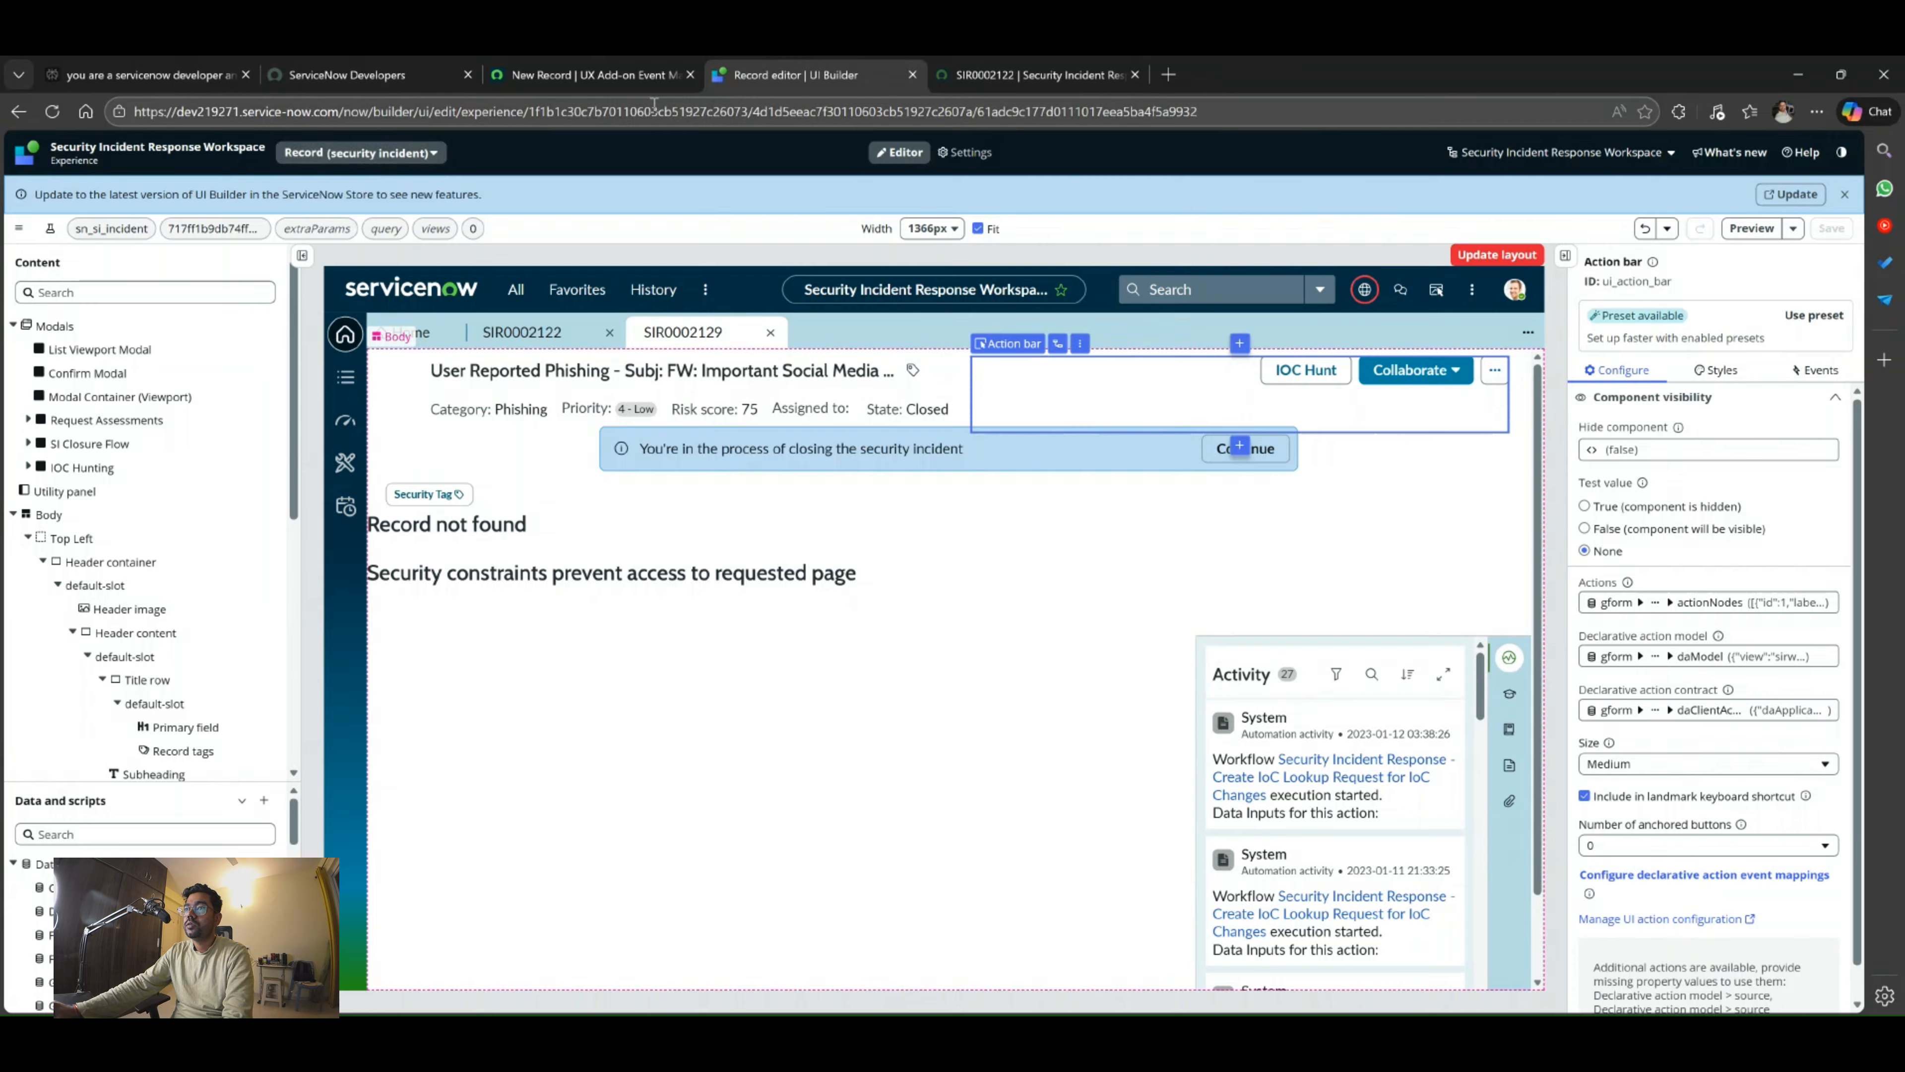
pyautogui.click(427, 156)
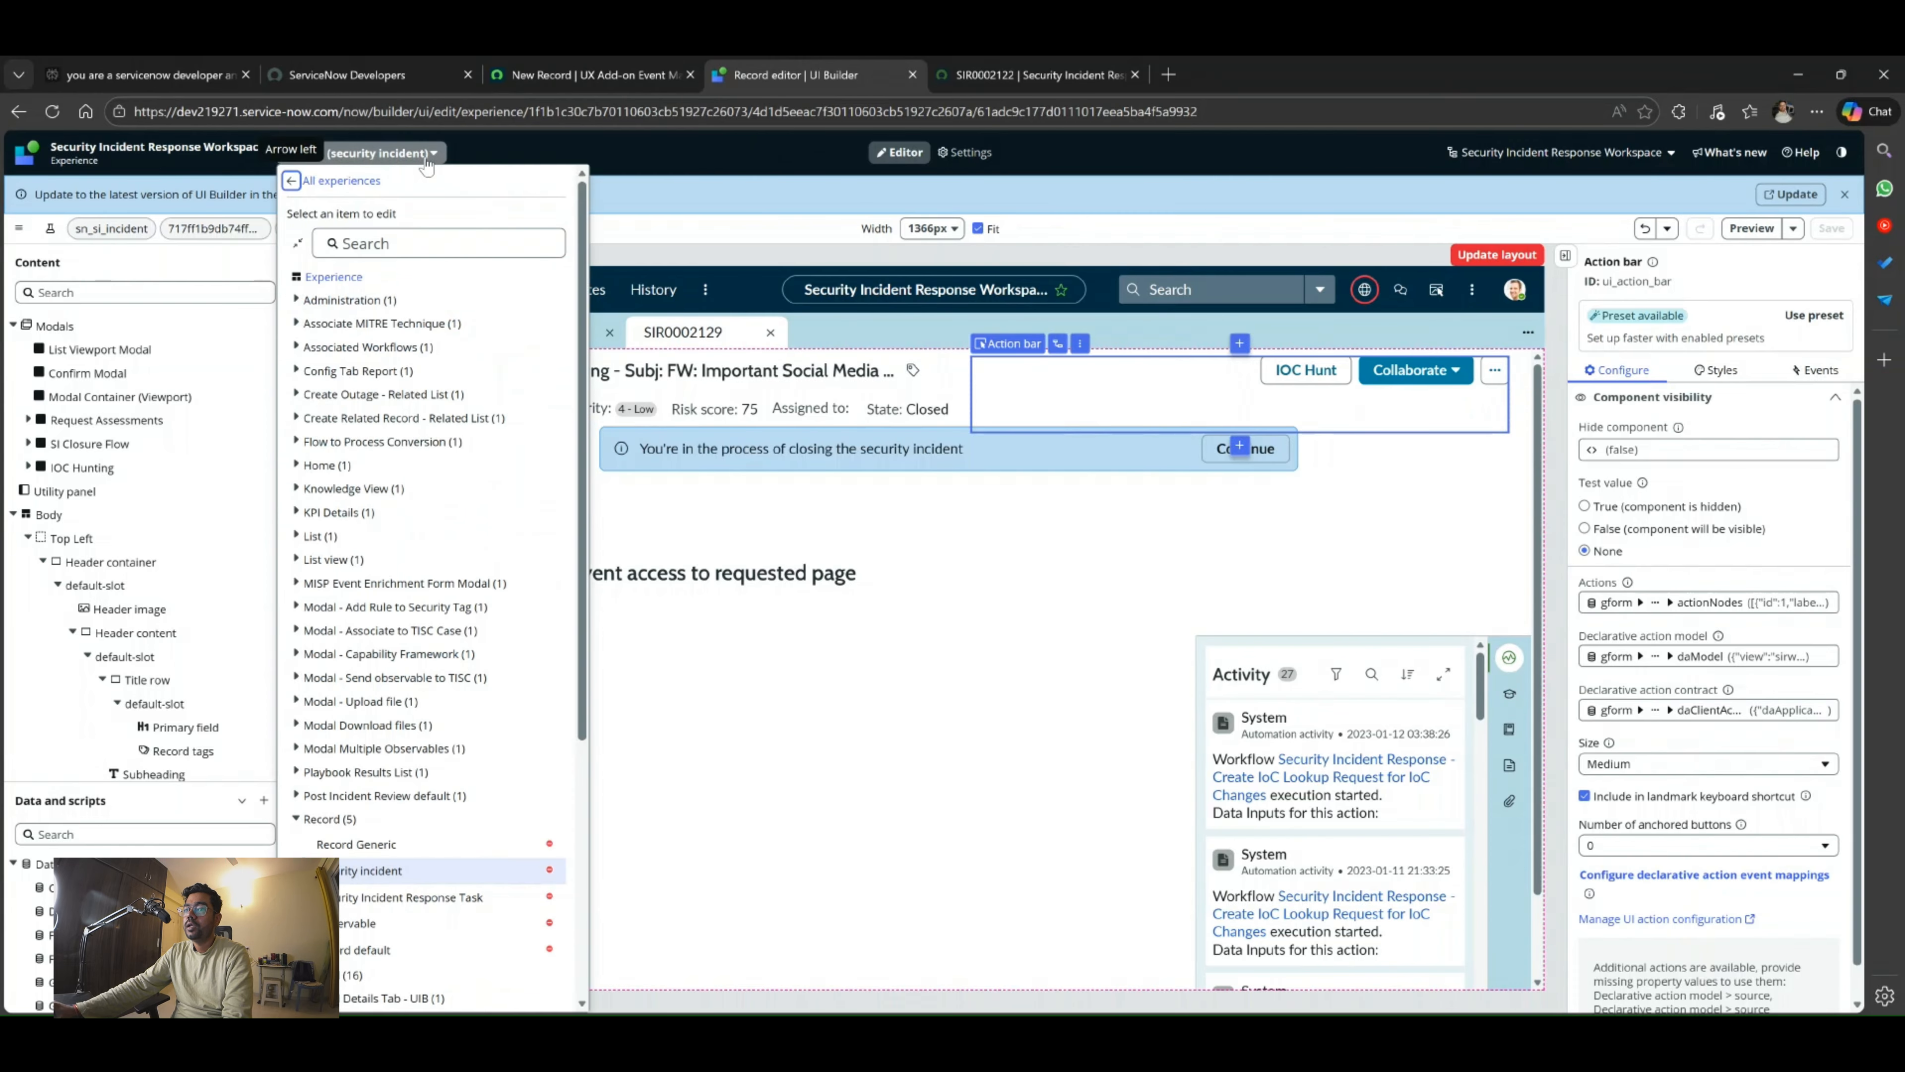
pyautogui.click(426, 159)
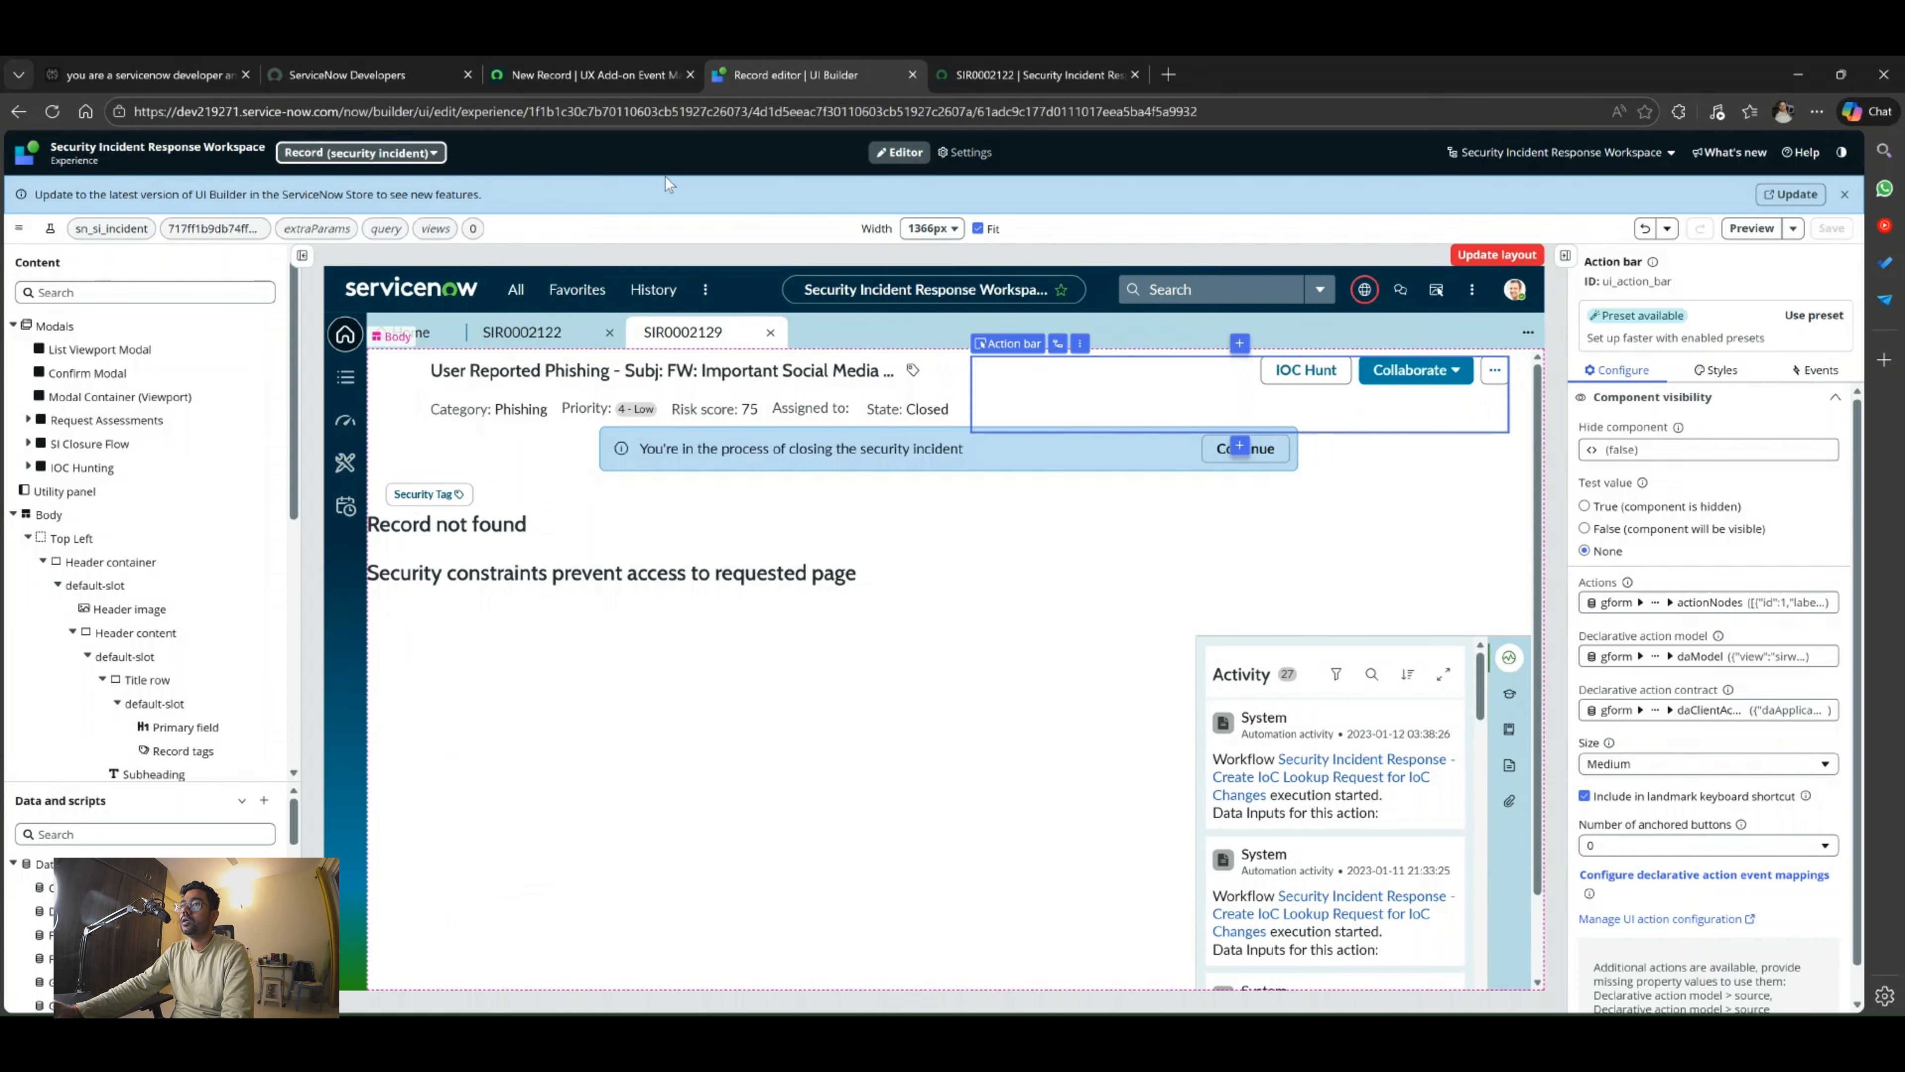
pyautogui.click(605, 73)
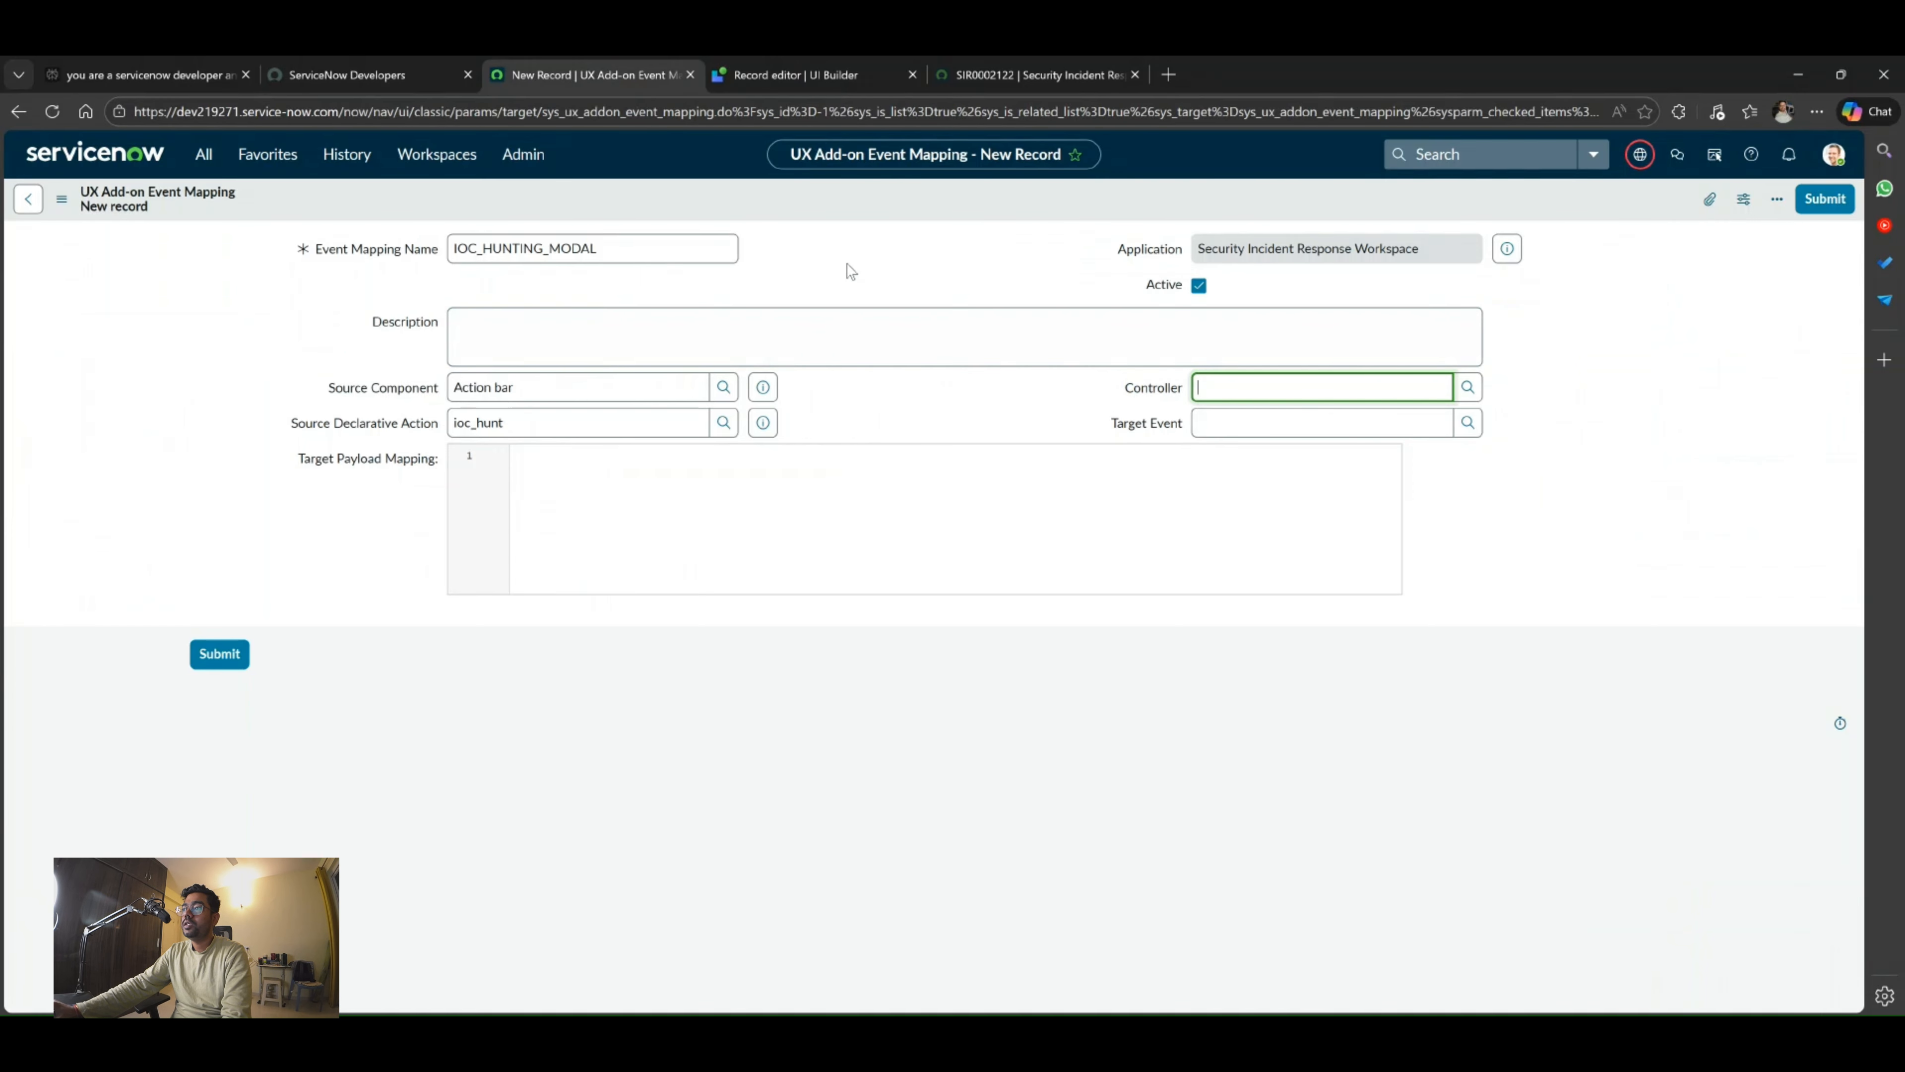
pyautogui.click(762, 78)
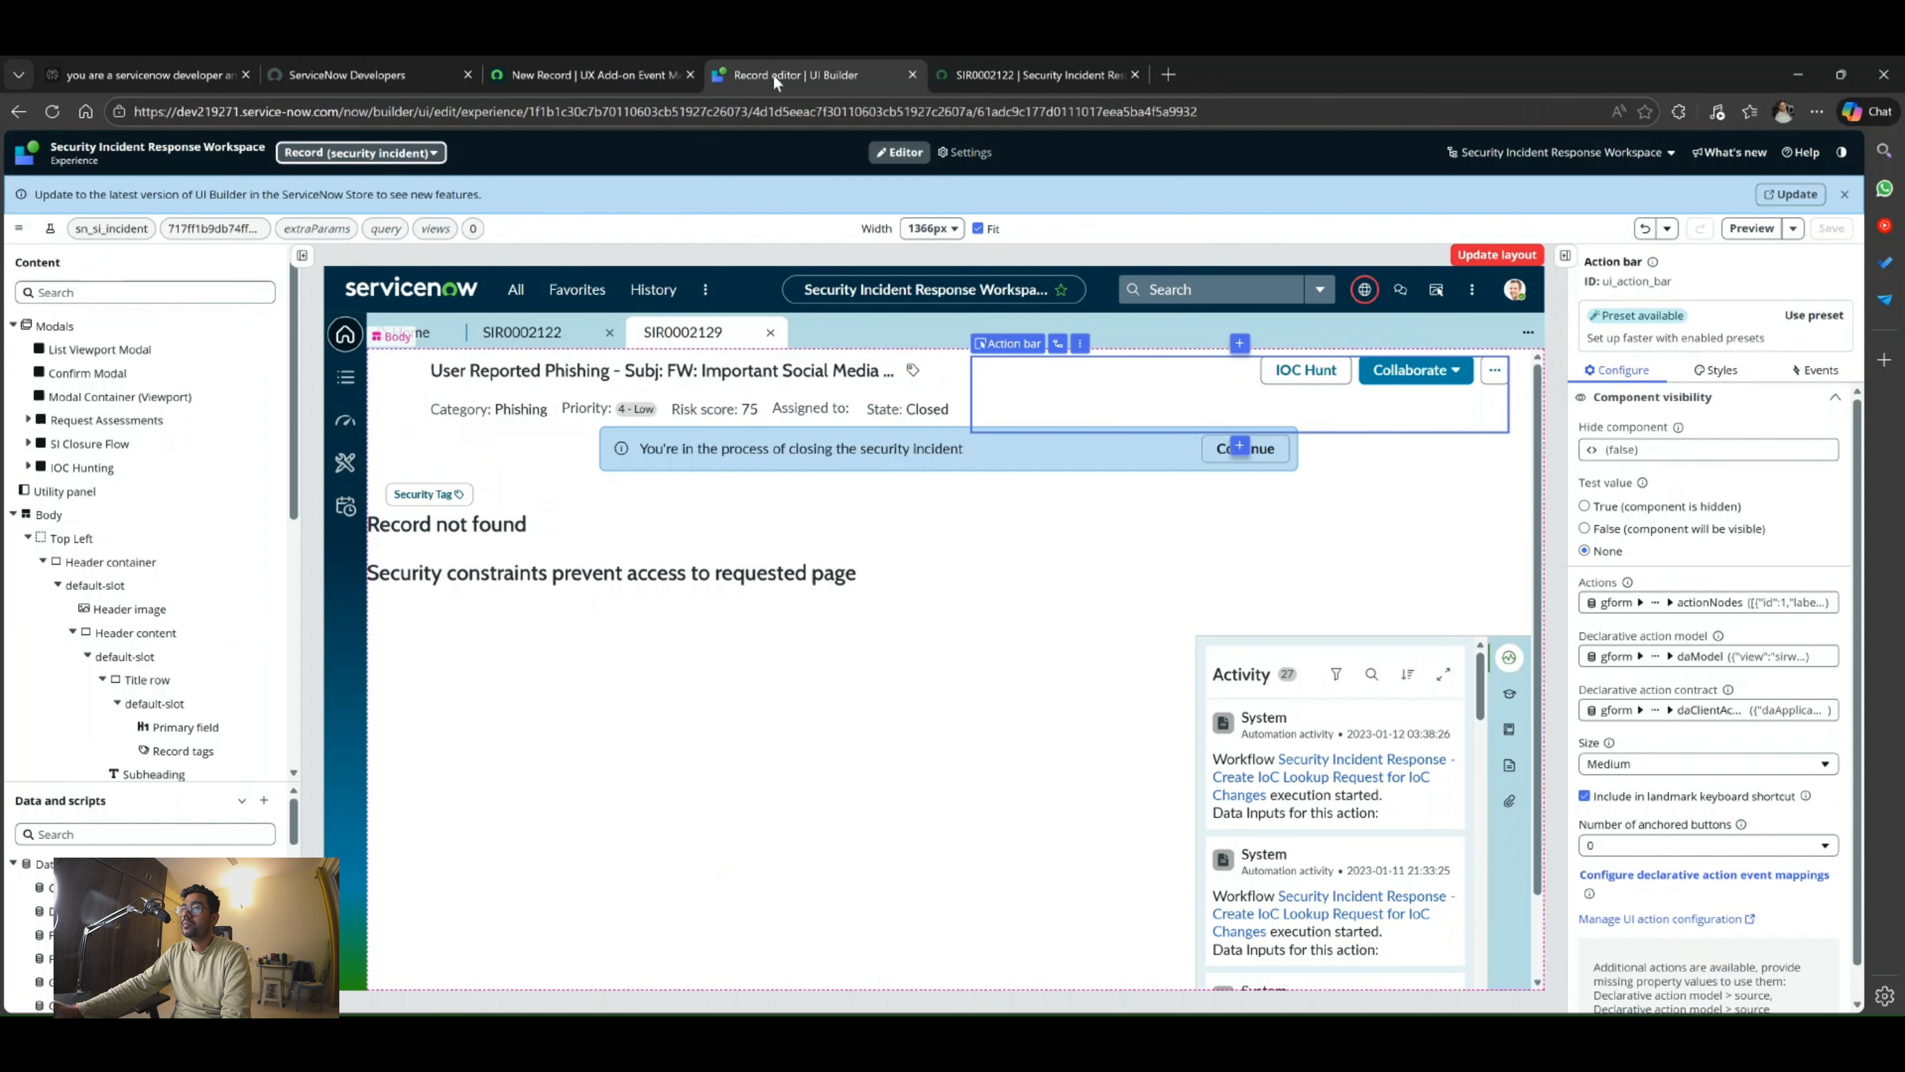
pyautogui.click(625, 71)
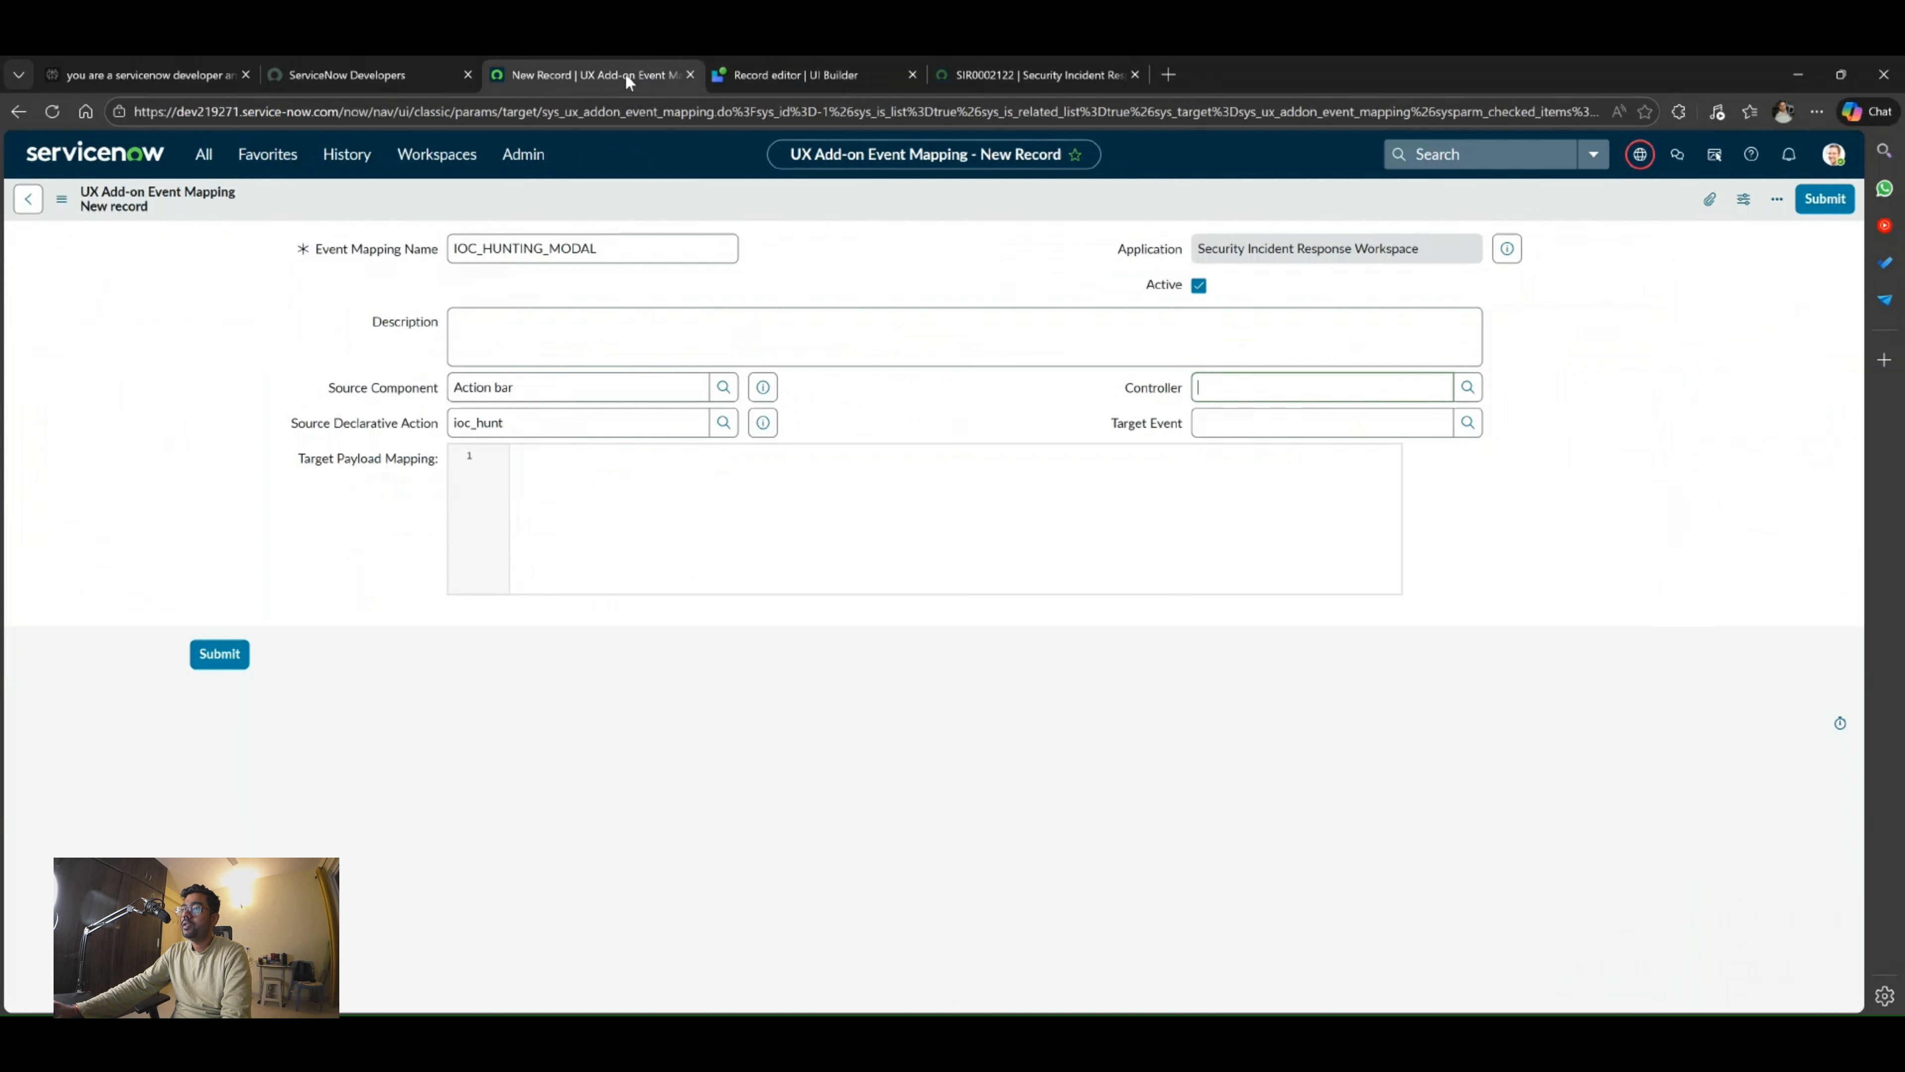
pyautogui.click(777, 75)
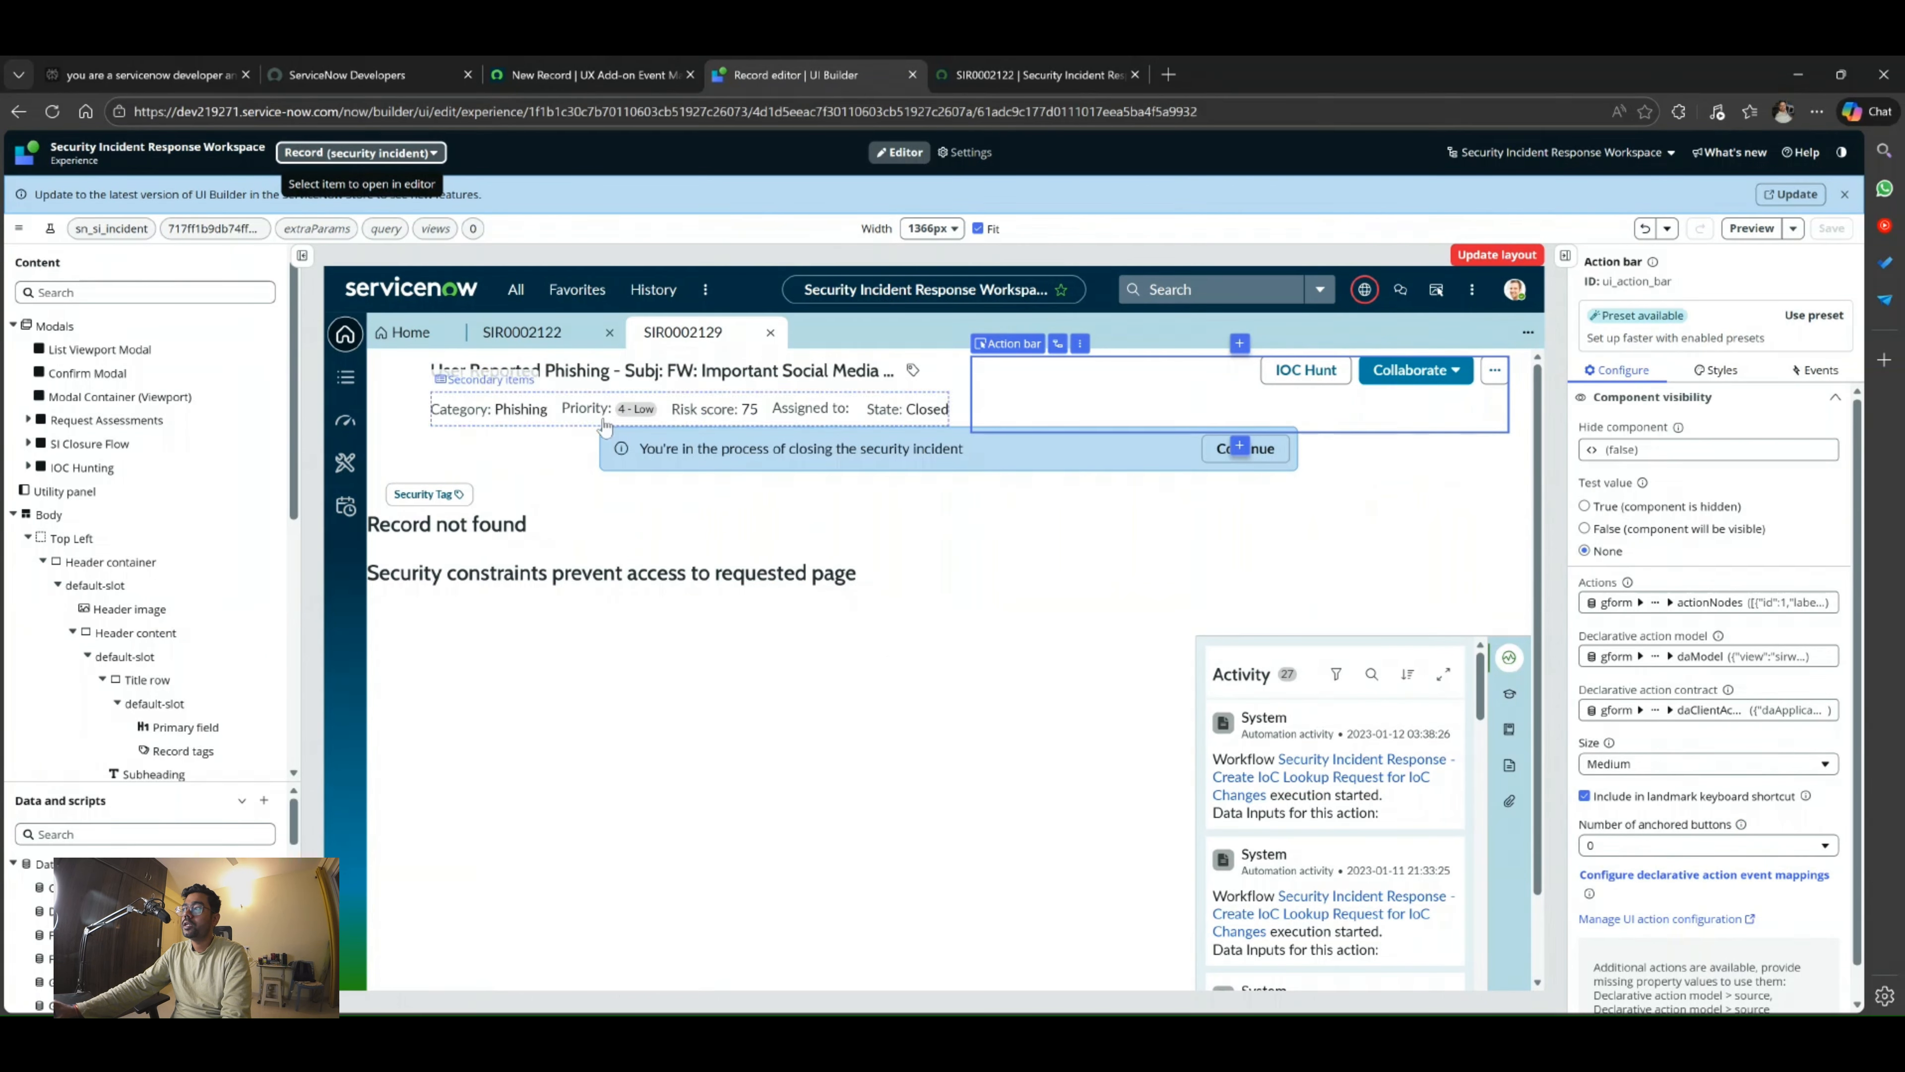
pyautogui.click(604, 75)
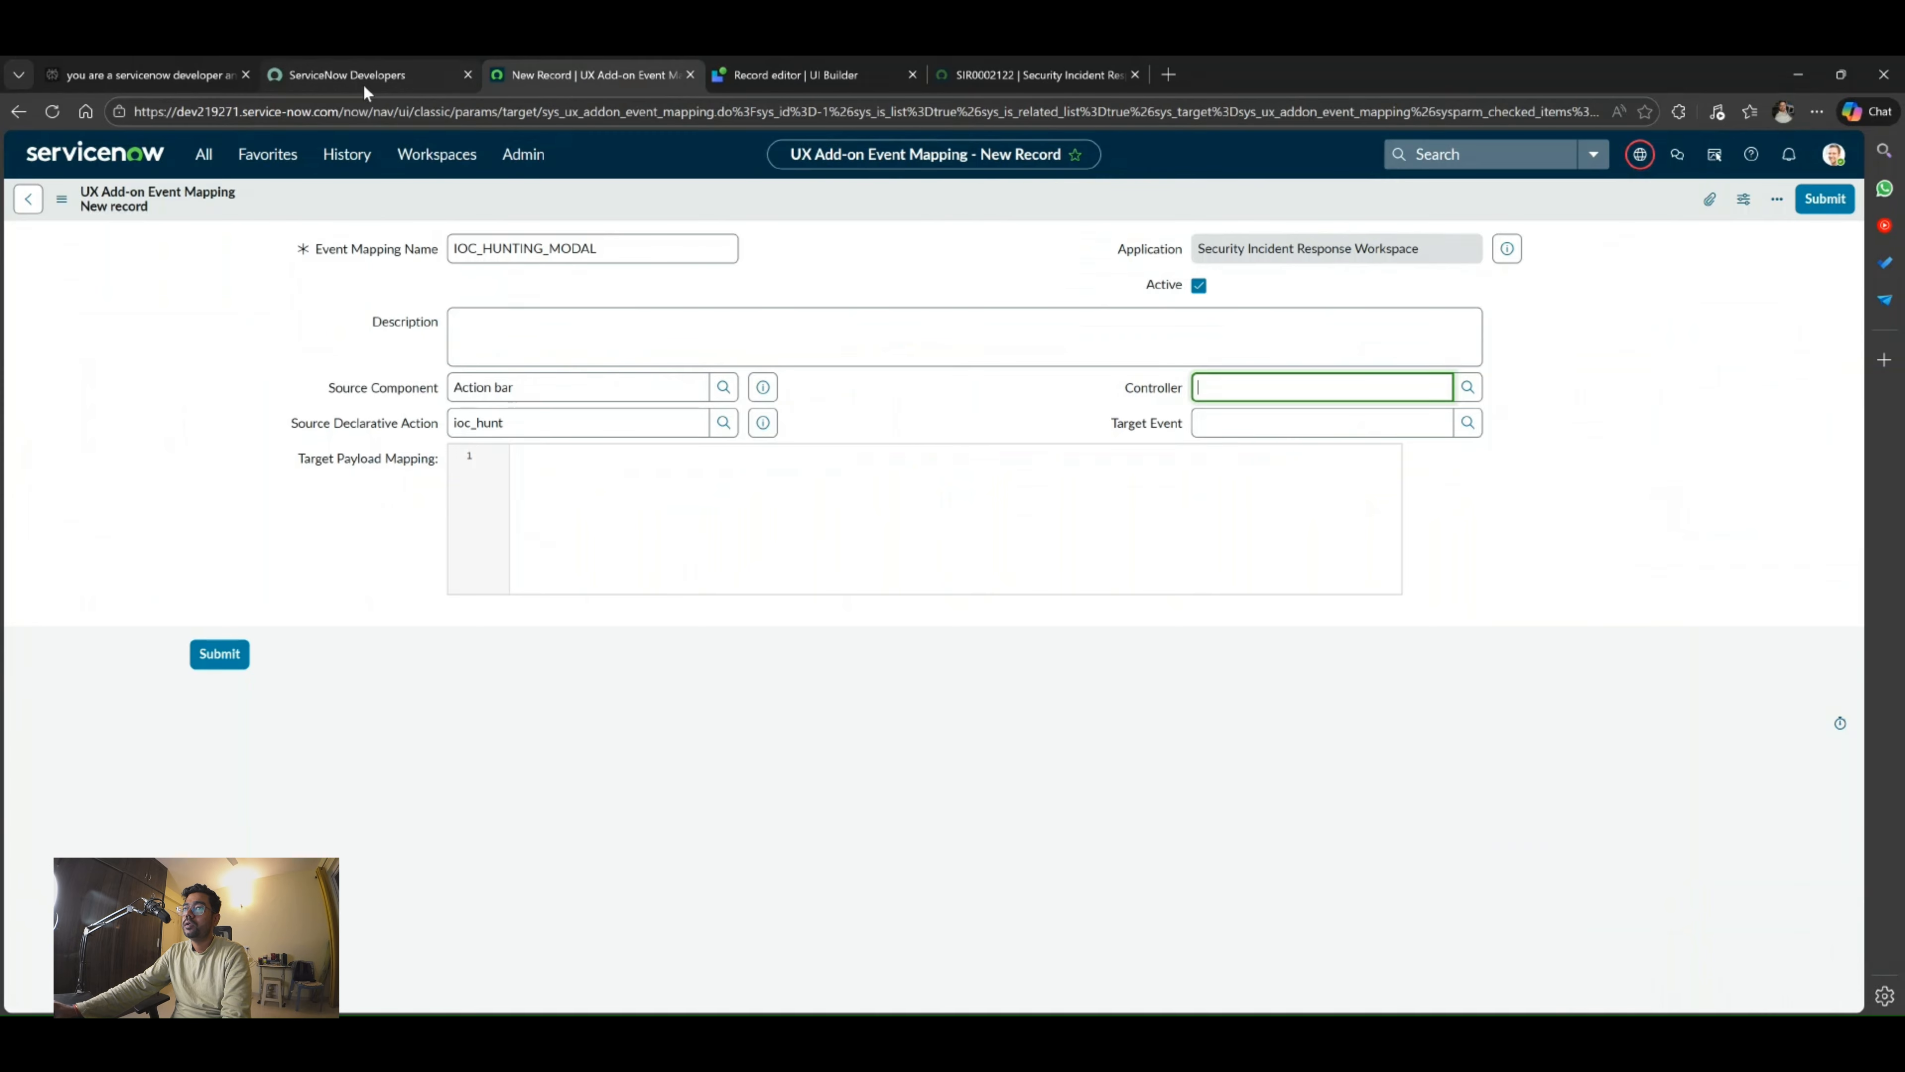
pyautogui.click(1640, 154)
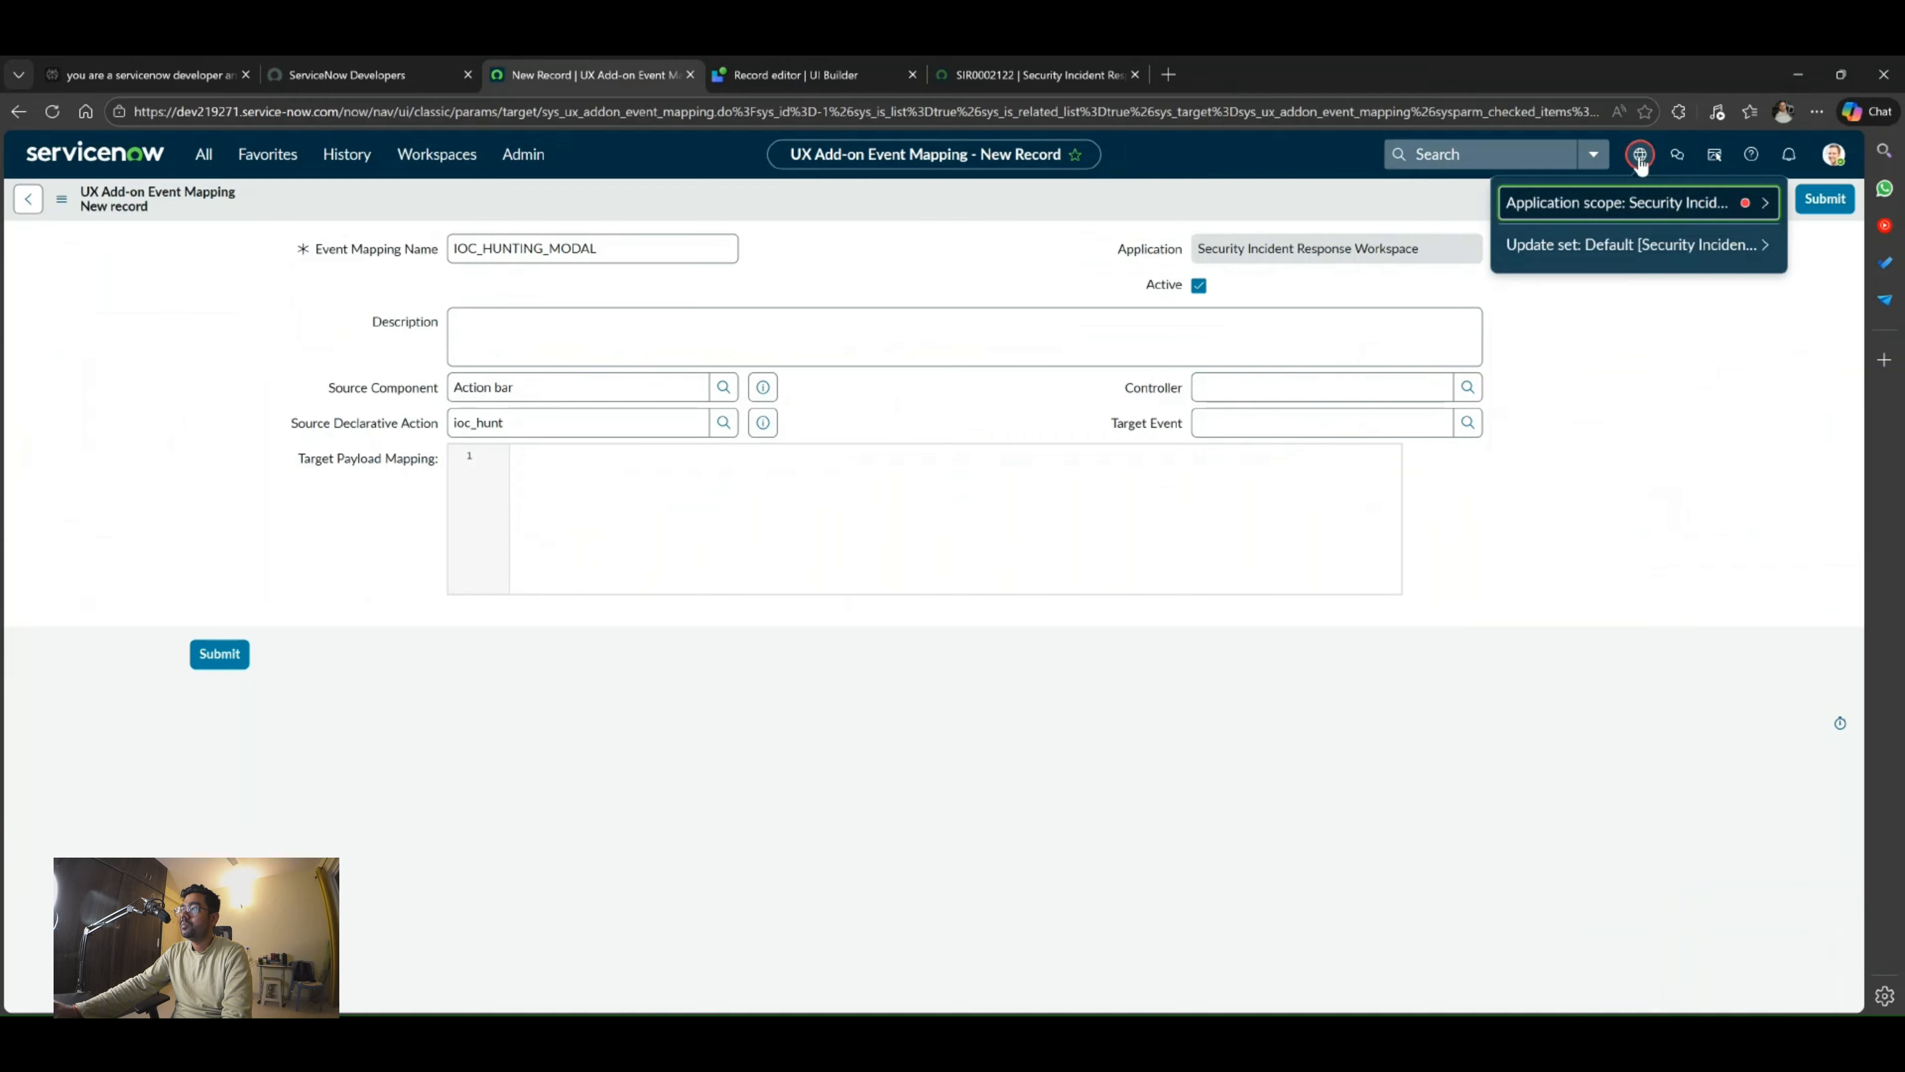
pyautogui.click(1620, 252)
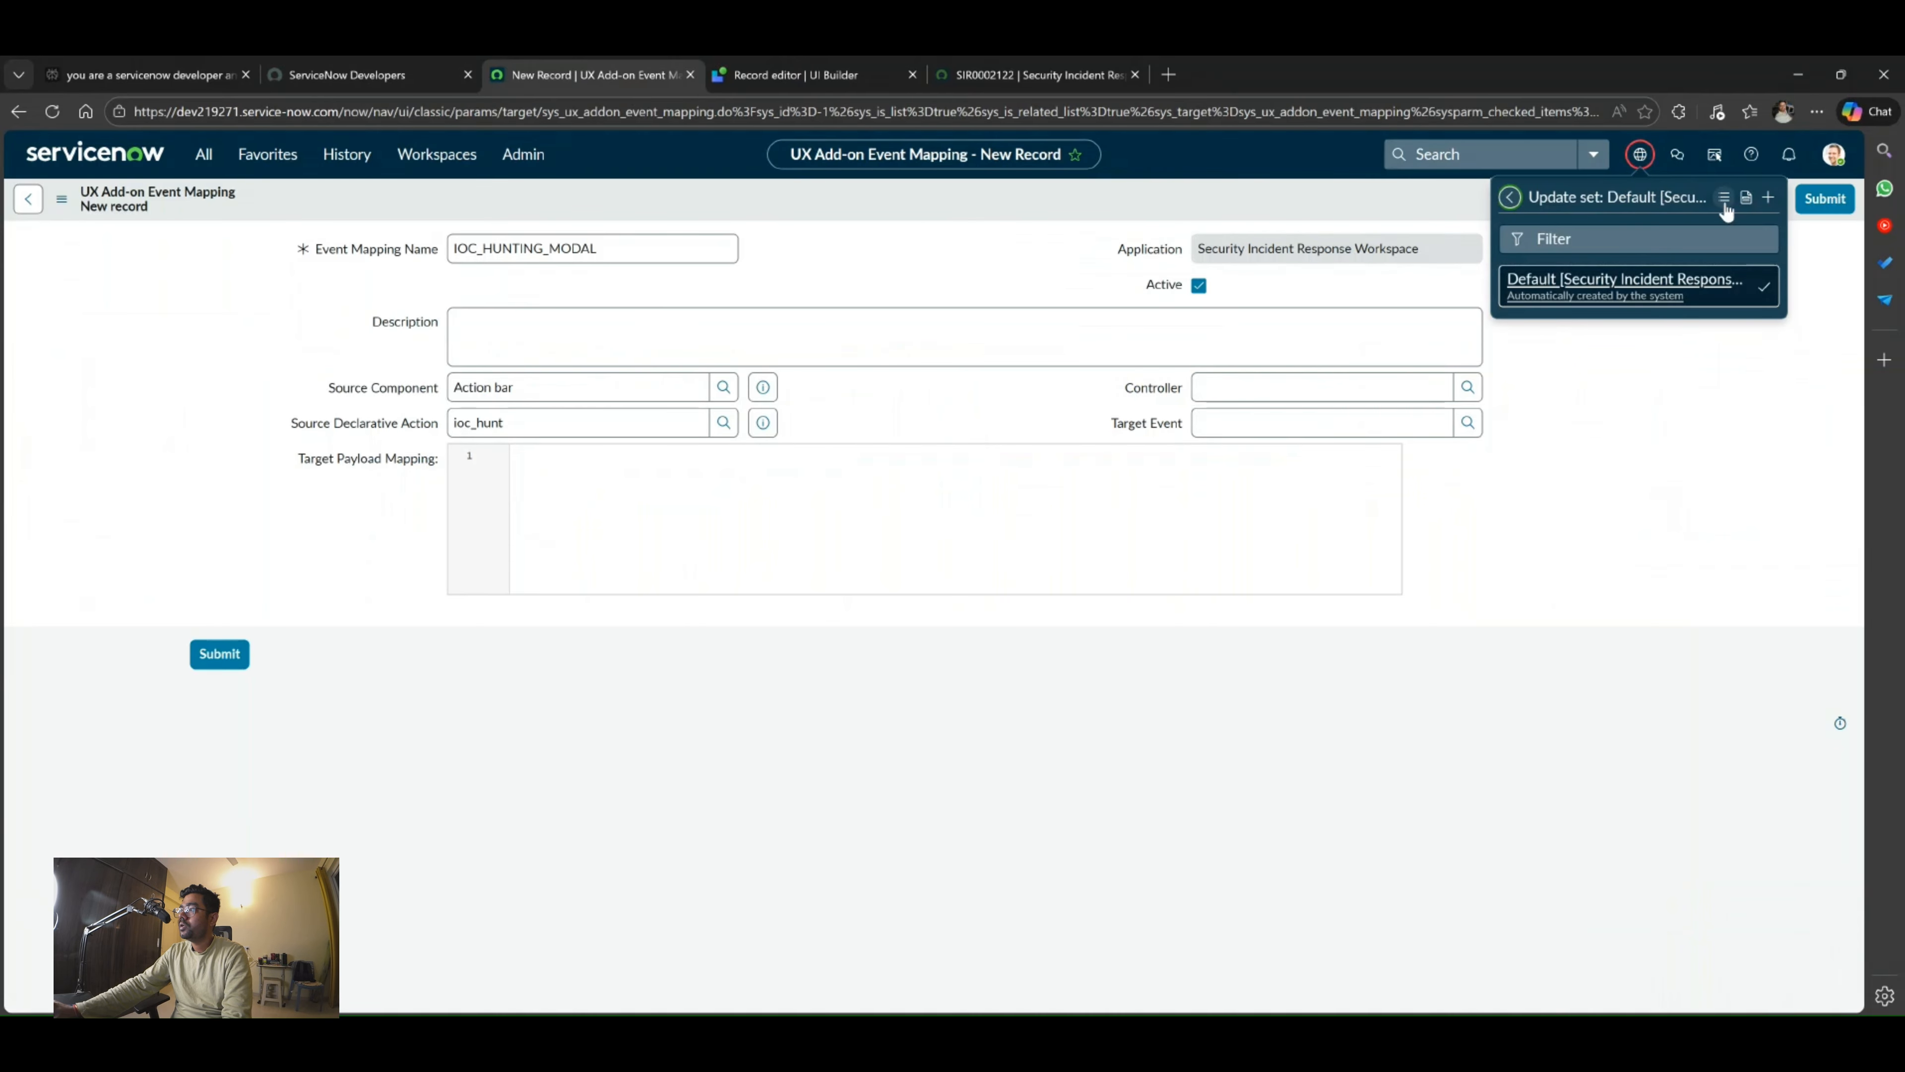
pyautogui.click(1746, 197)
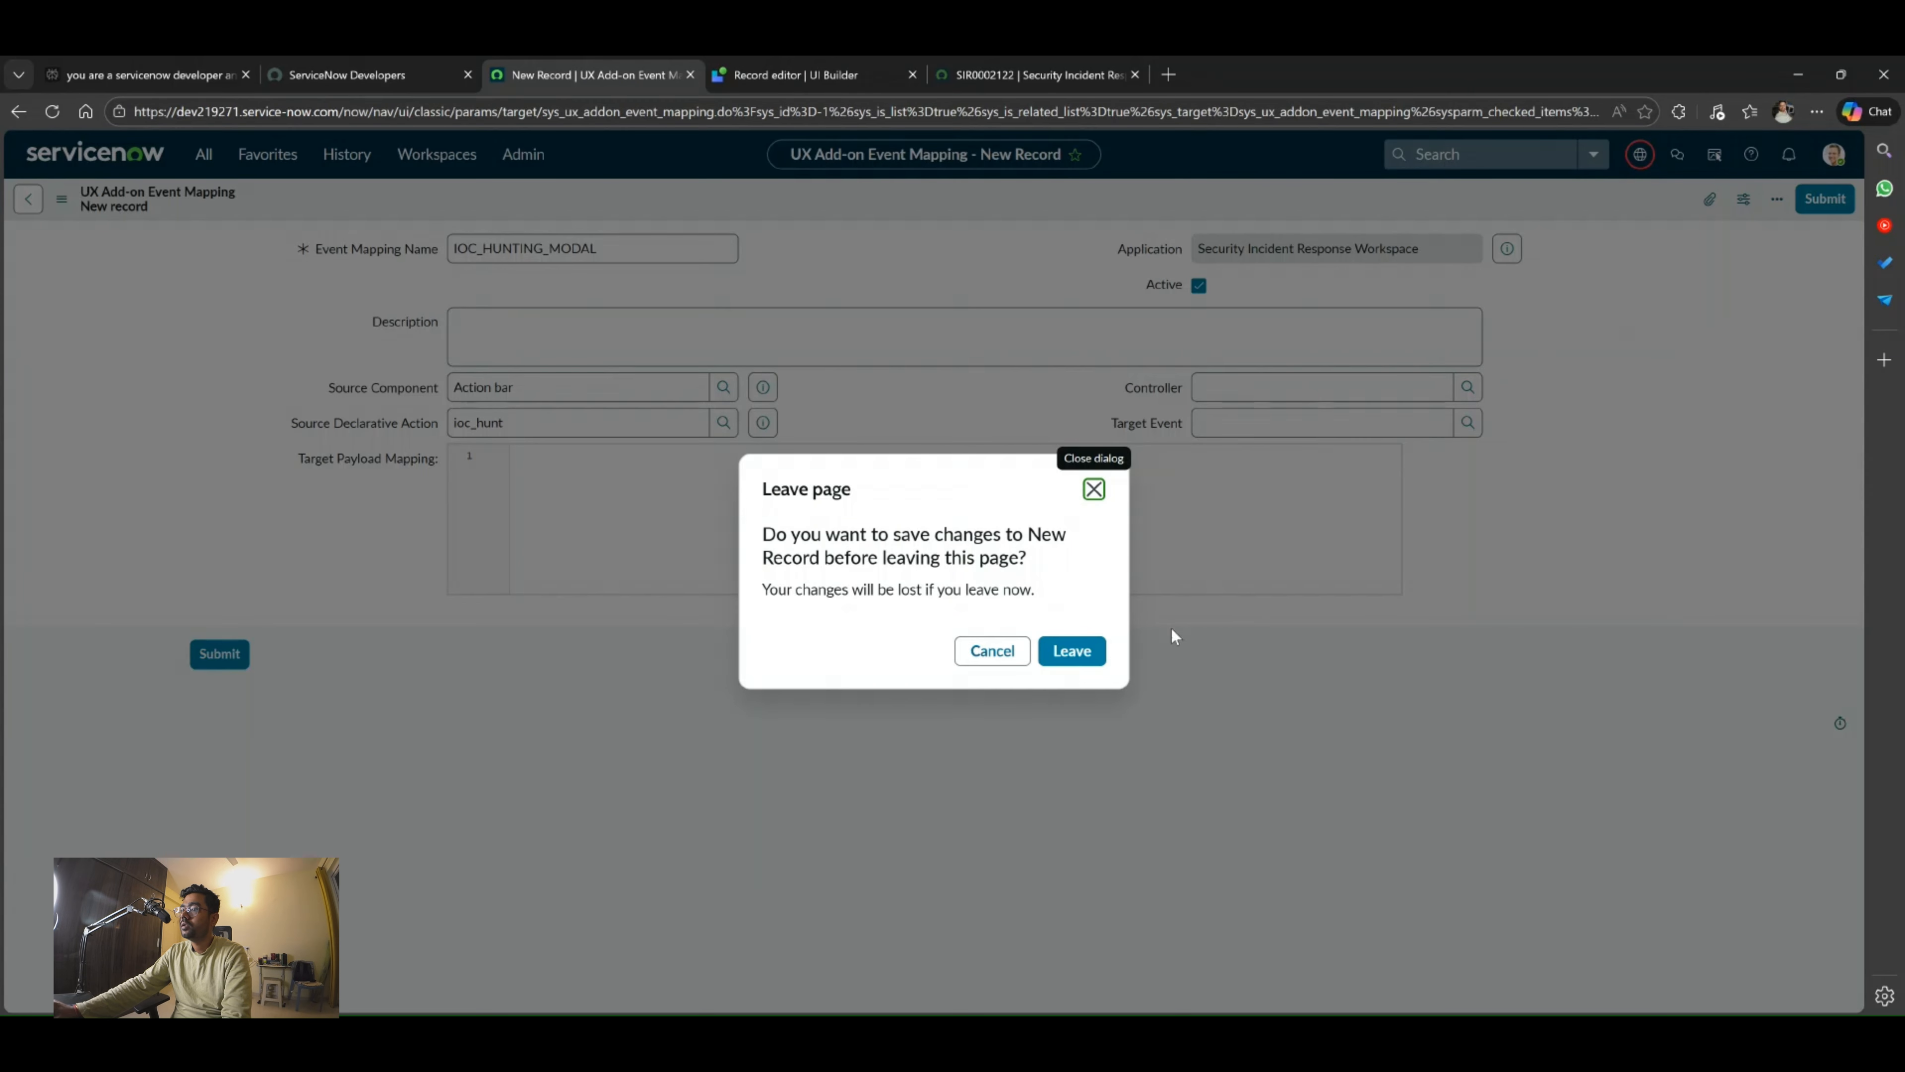
pyautogui.click(967, 659)
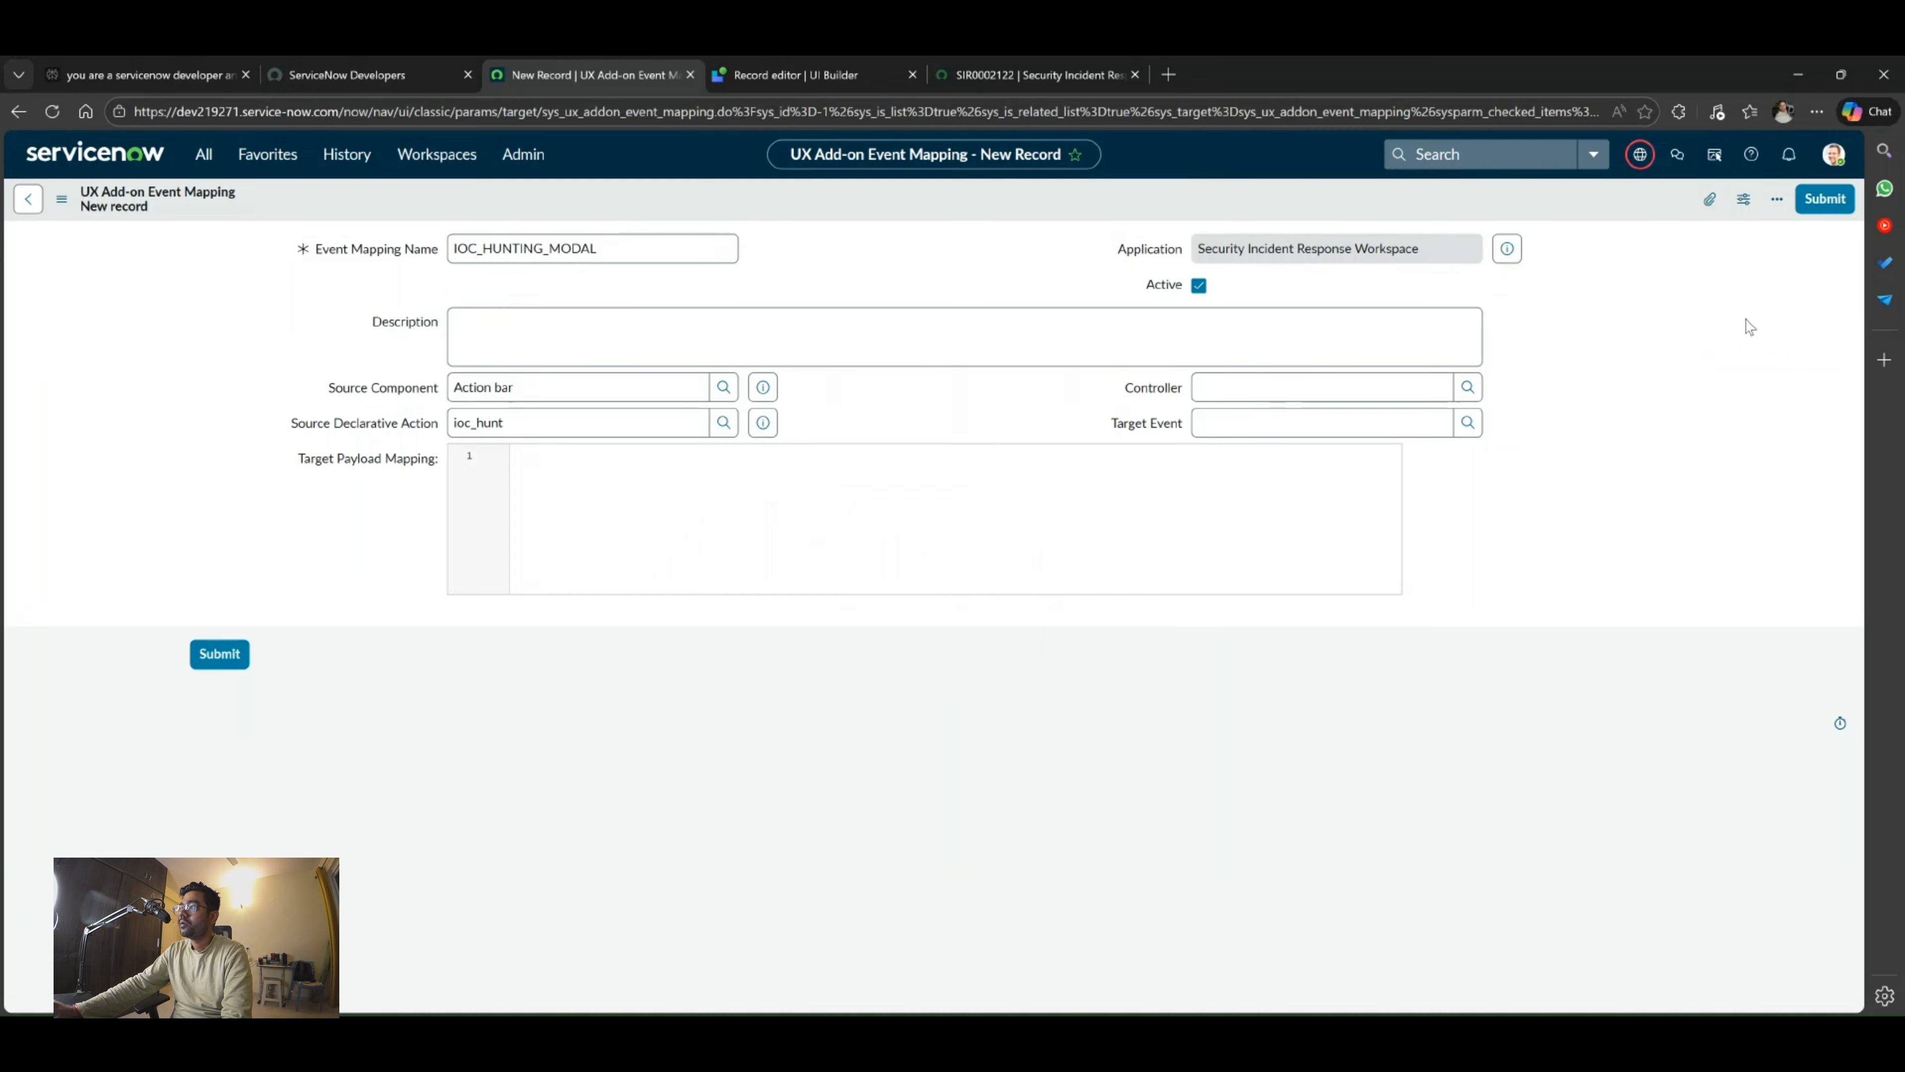
# Submit the IOC_HUNTING_MODAL event mapping and open the current Default update set record for Security Incident Response Workspace.
pyautogui.click(1824, 201)
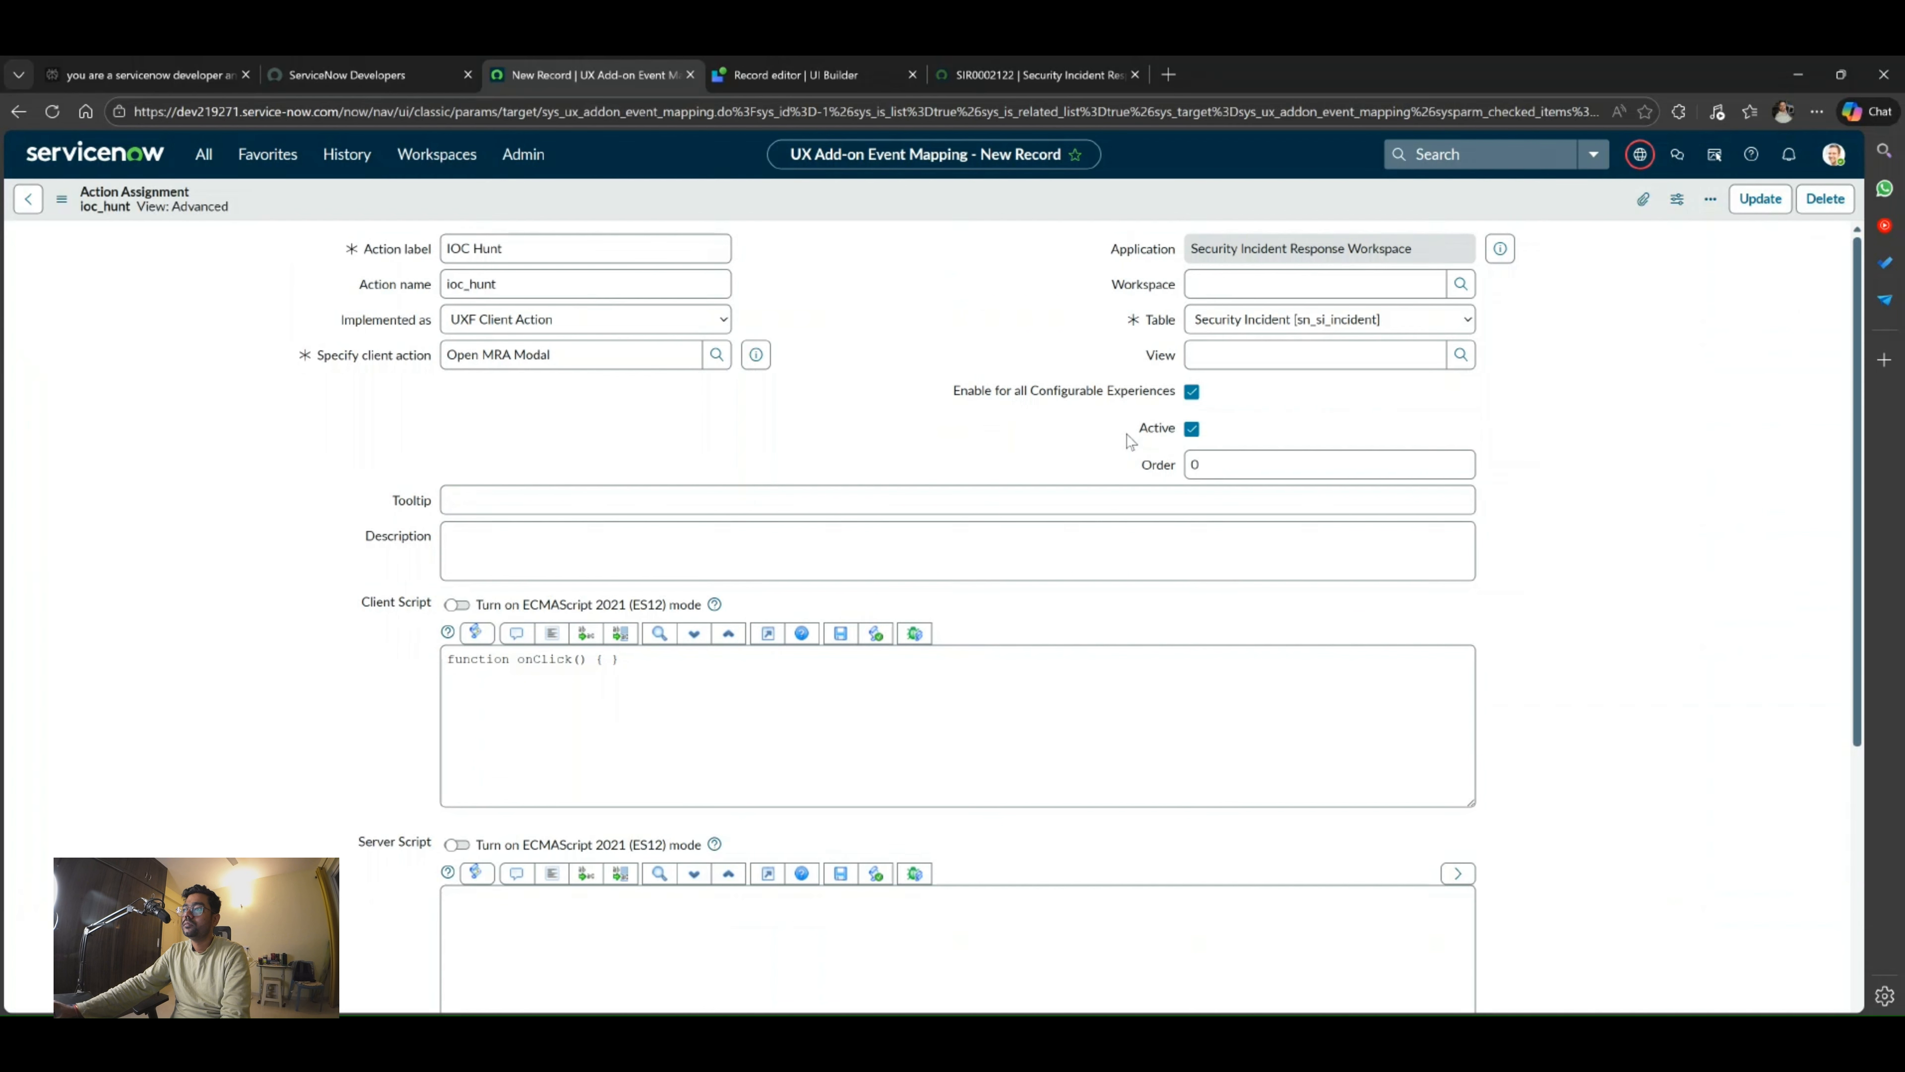
pyautogui.click(1641, 157)
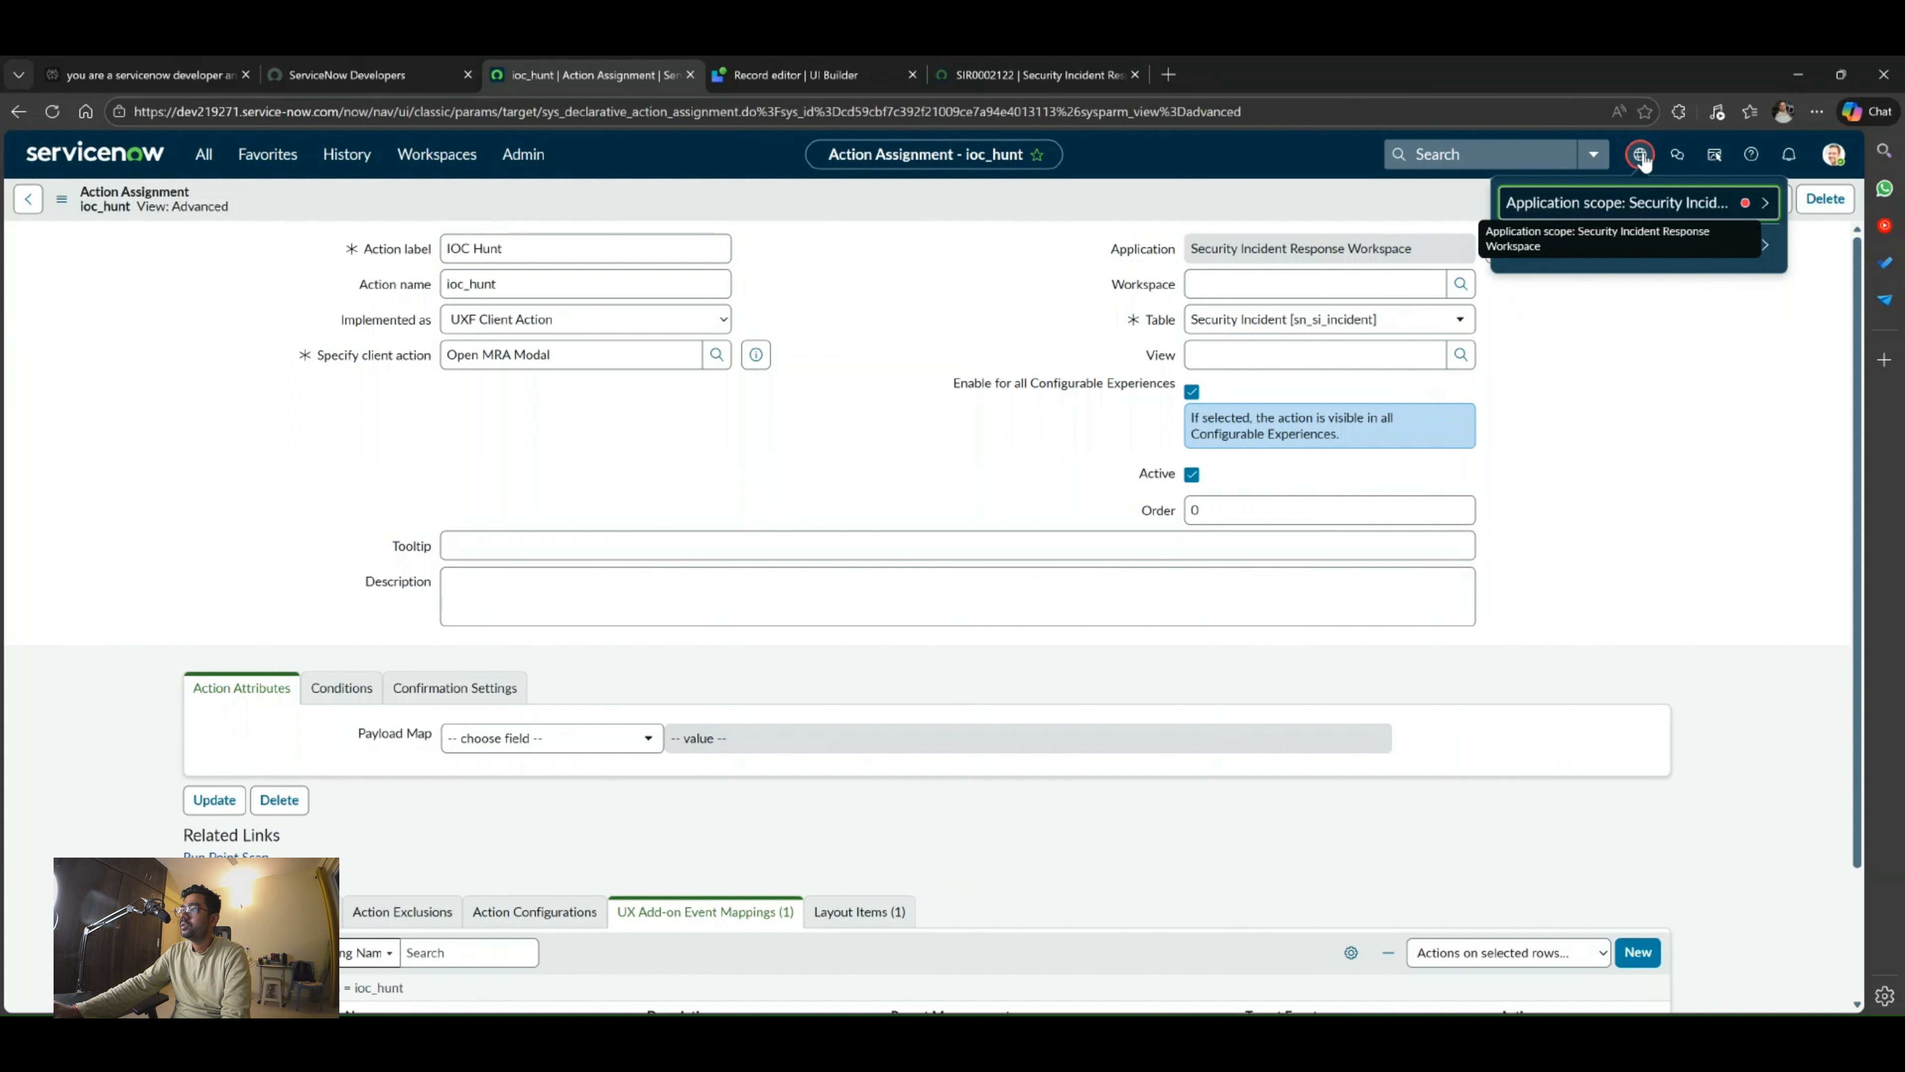
pyautogui.click(1635, 245)
pyautogui.click(1733, 203)
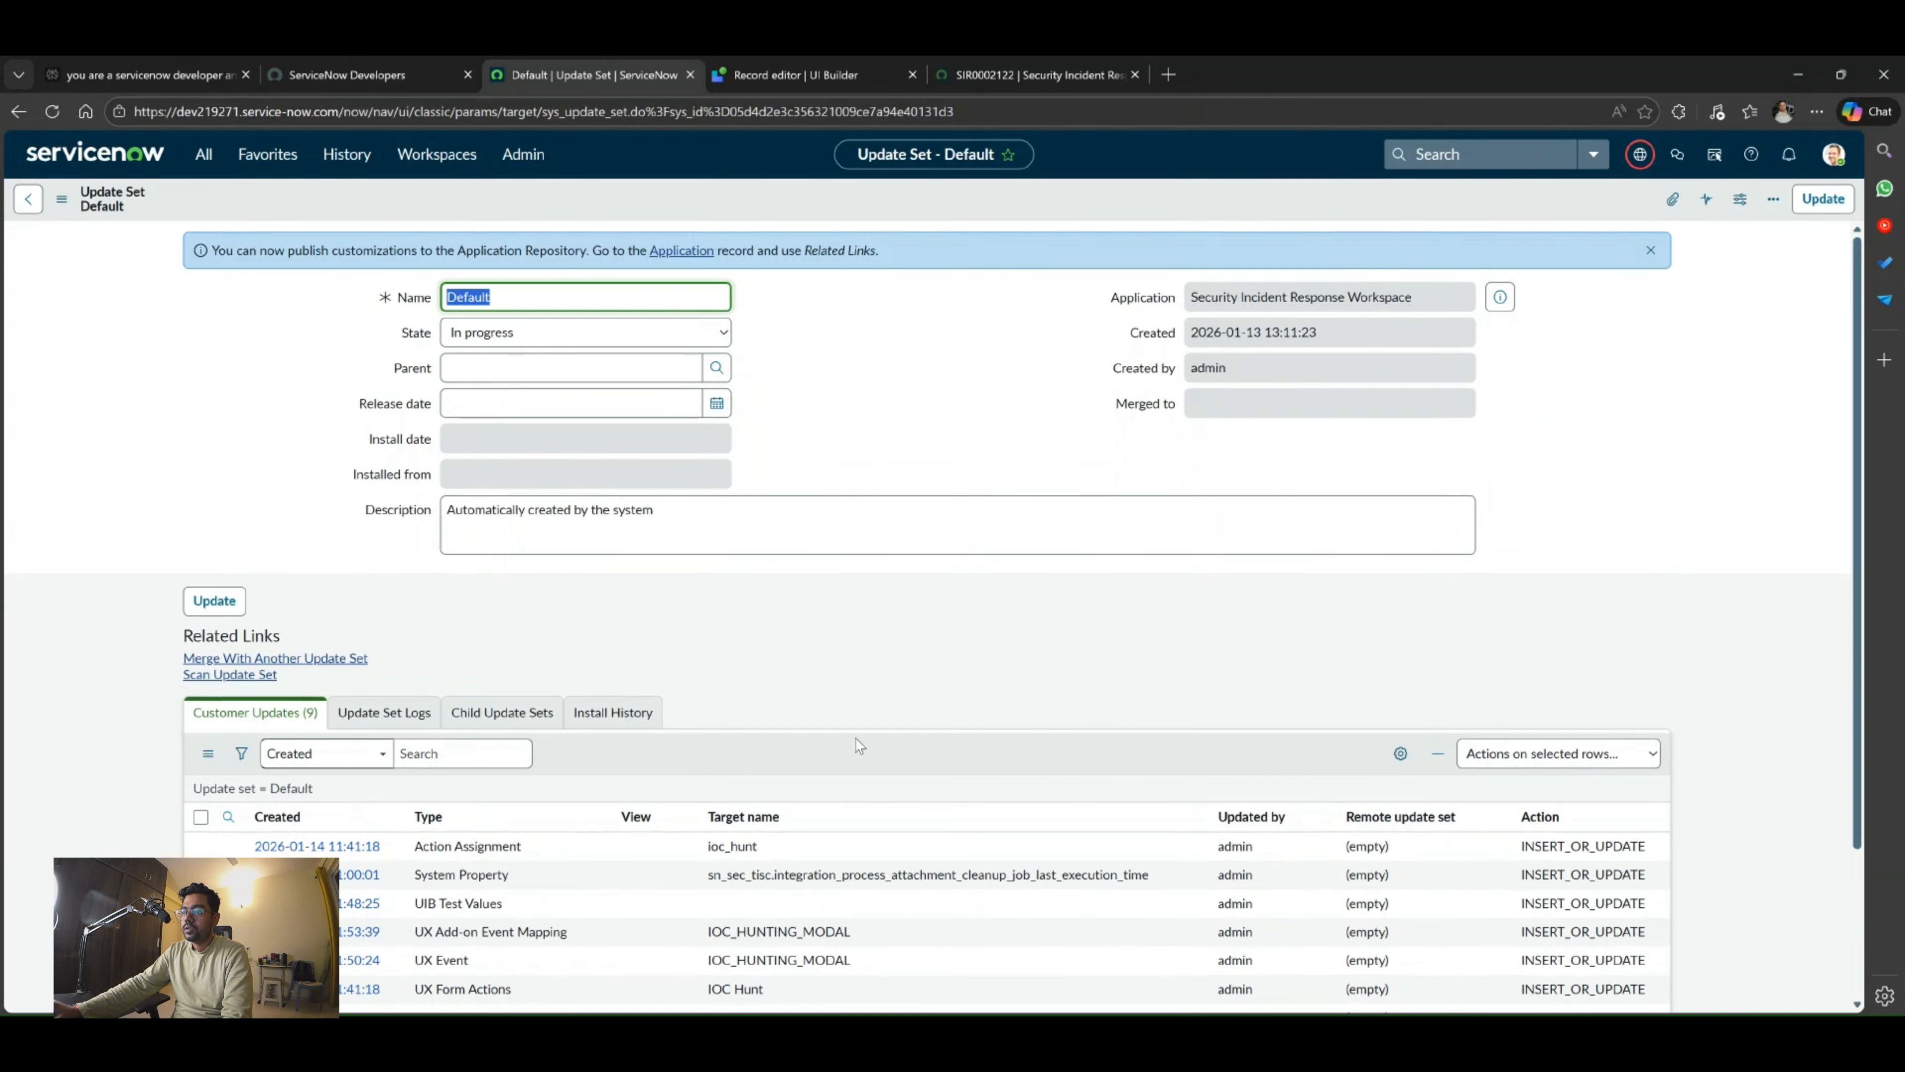
# Find the security incident page's macroponent definition name among the update set's customer updates.
pyautogui.scroll(-3, 859, 750)
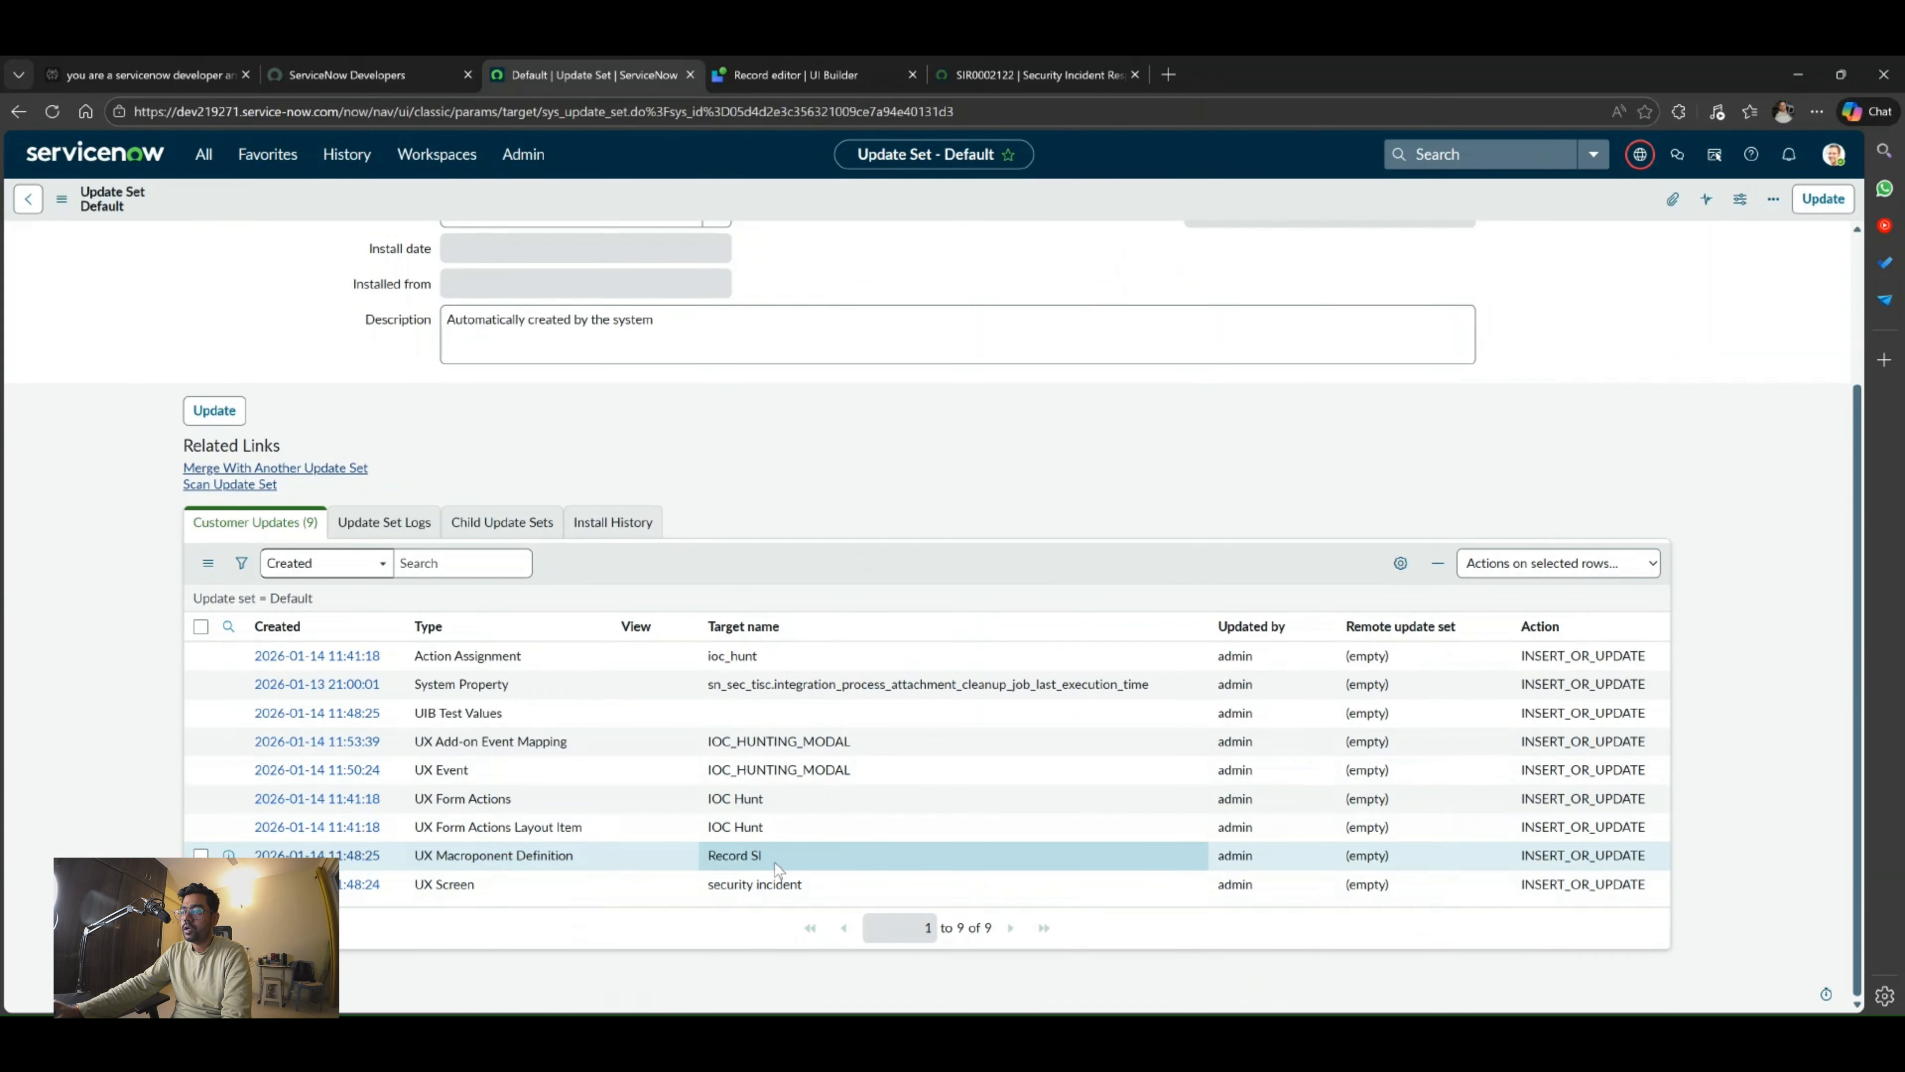
pyautogui.moveTo(777, 863); pyautogui.dragTo(711, 855)
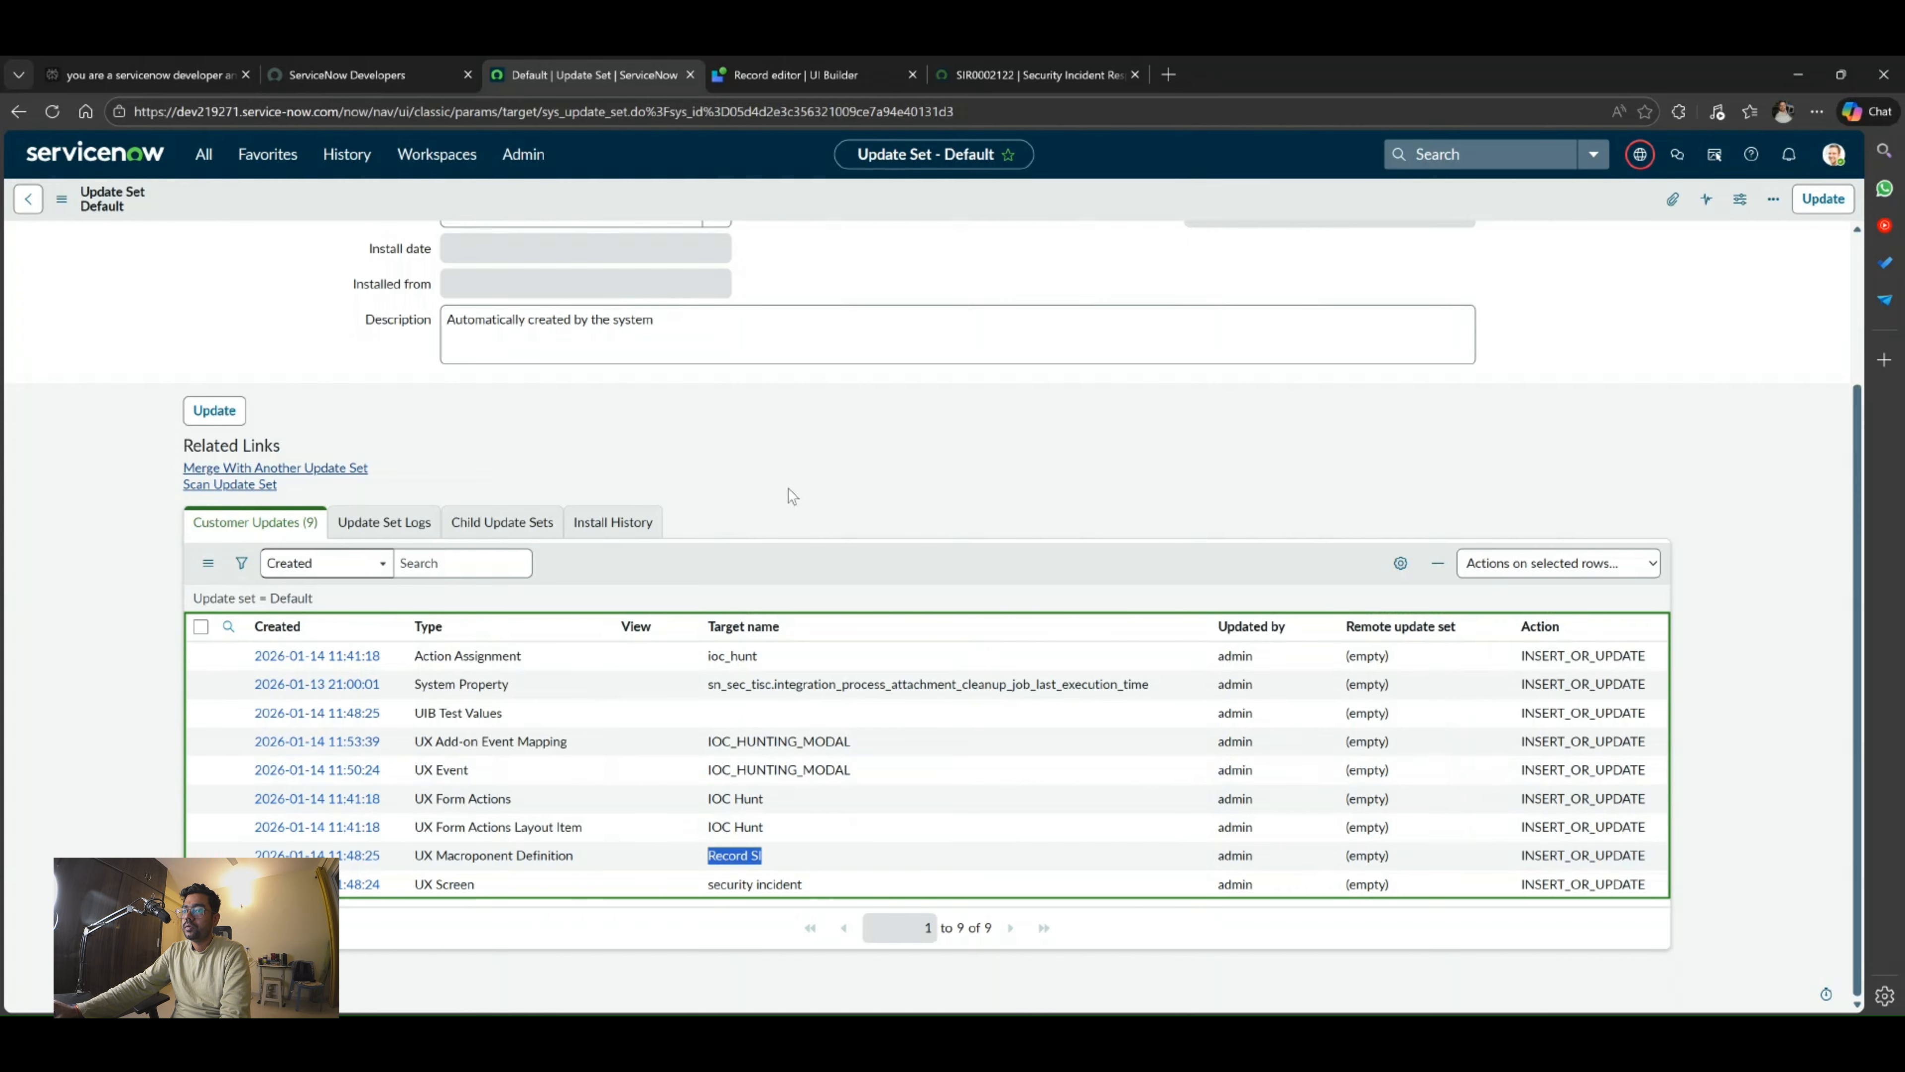
pyautogui.scroll(3, 787, 496)
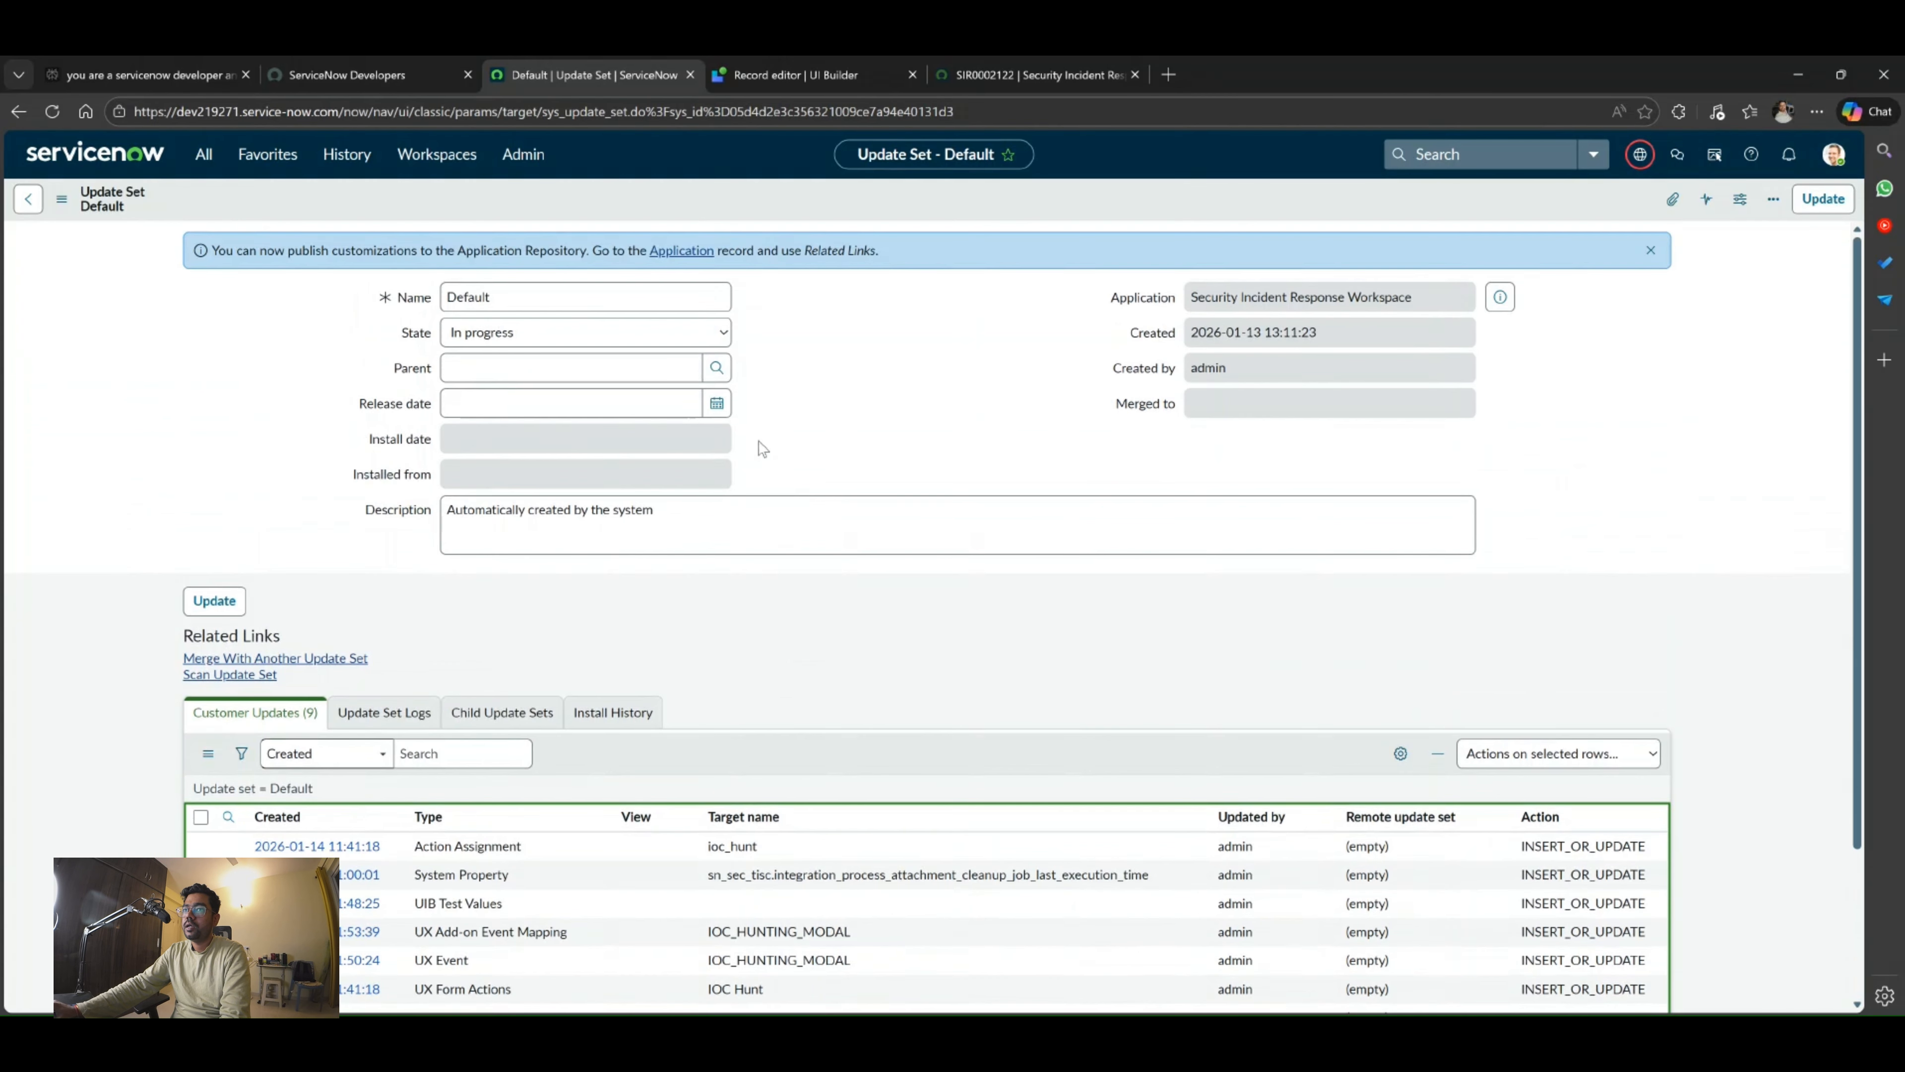
# Reopen the ioc_hunt action assignment from the history and open its IOC_HUNTING_MODAL event mapping.
pyautogui.click(366, 158)
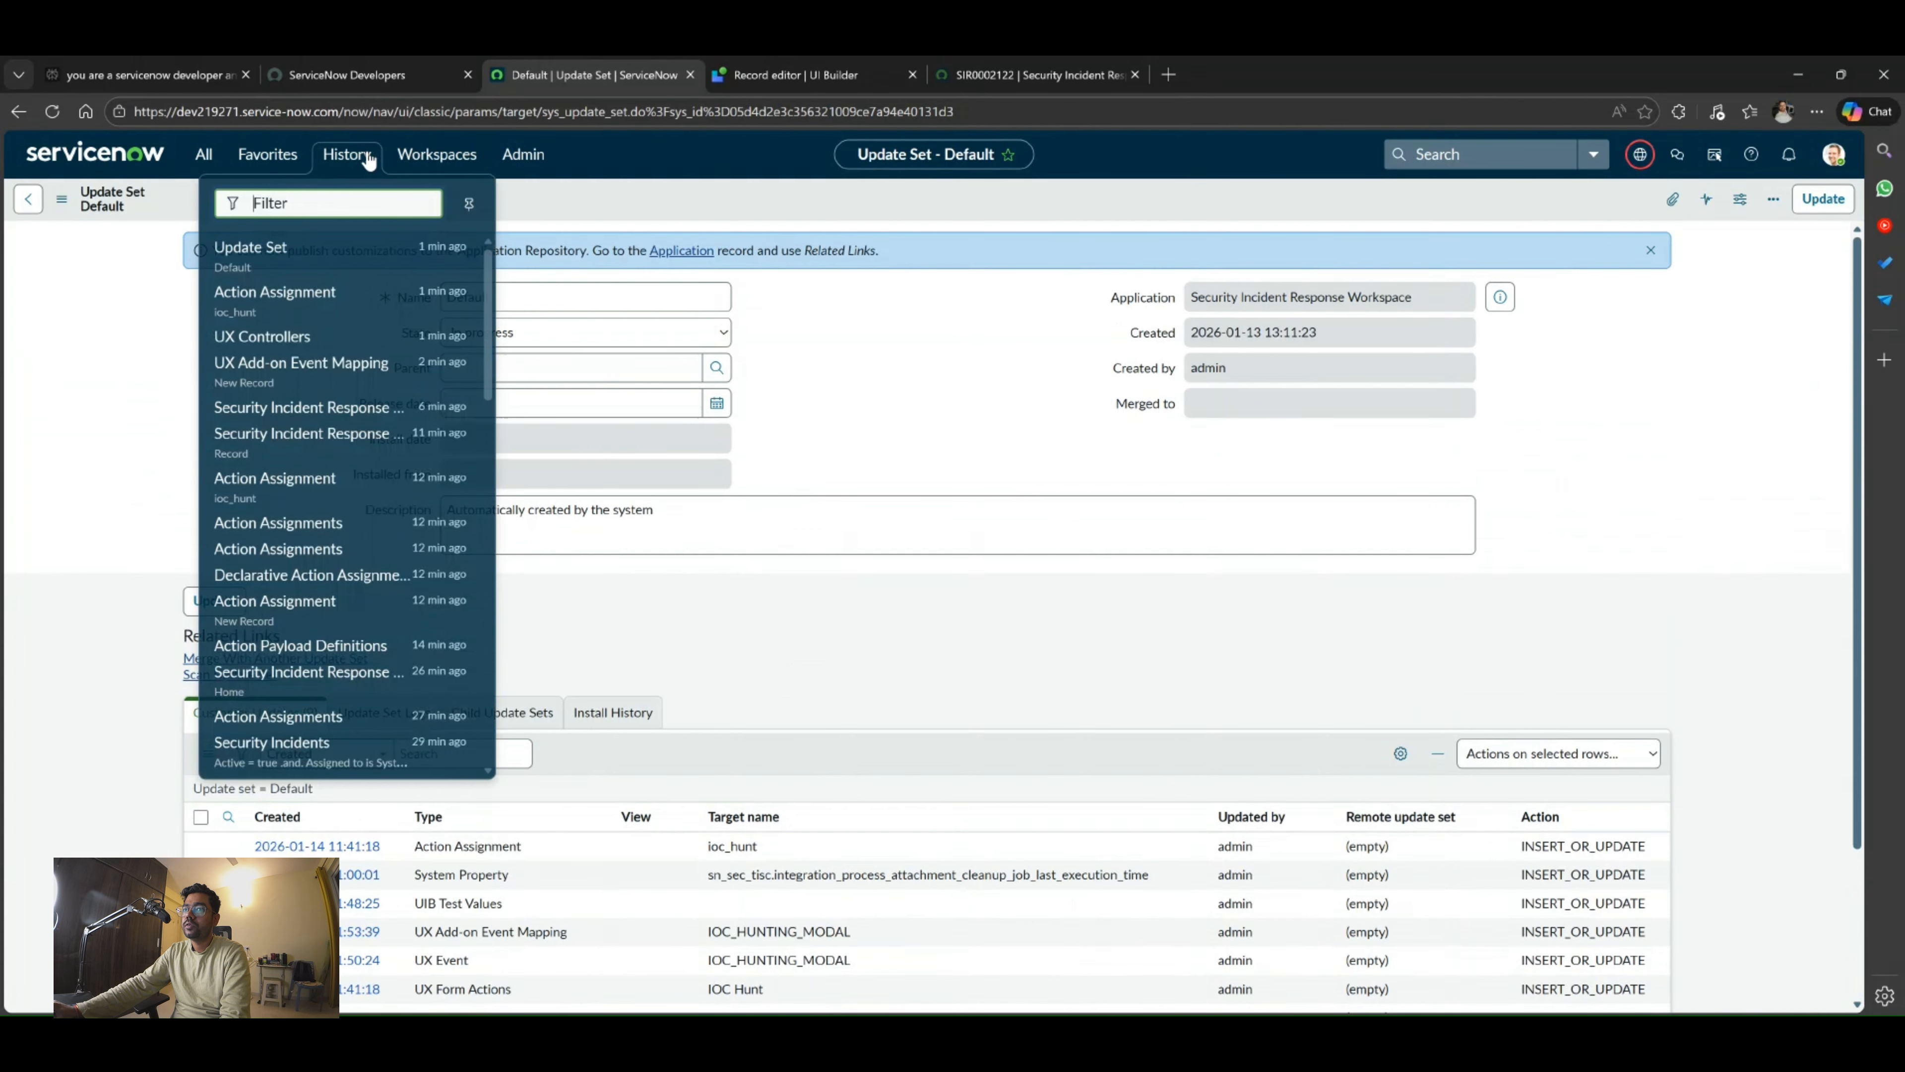
pyautogui.click(313, 300)
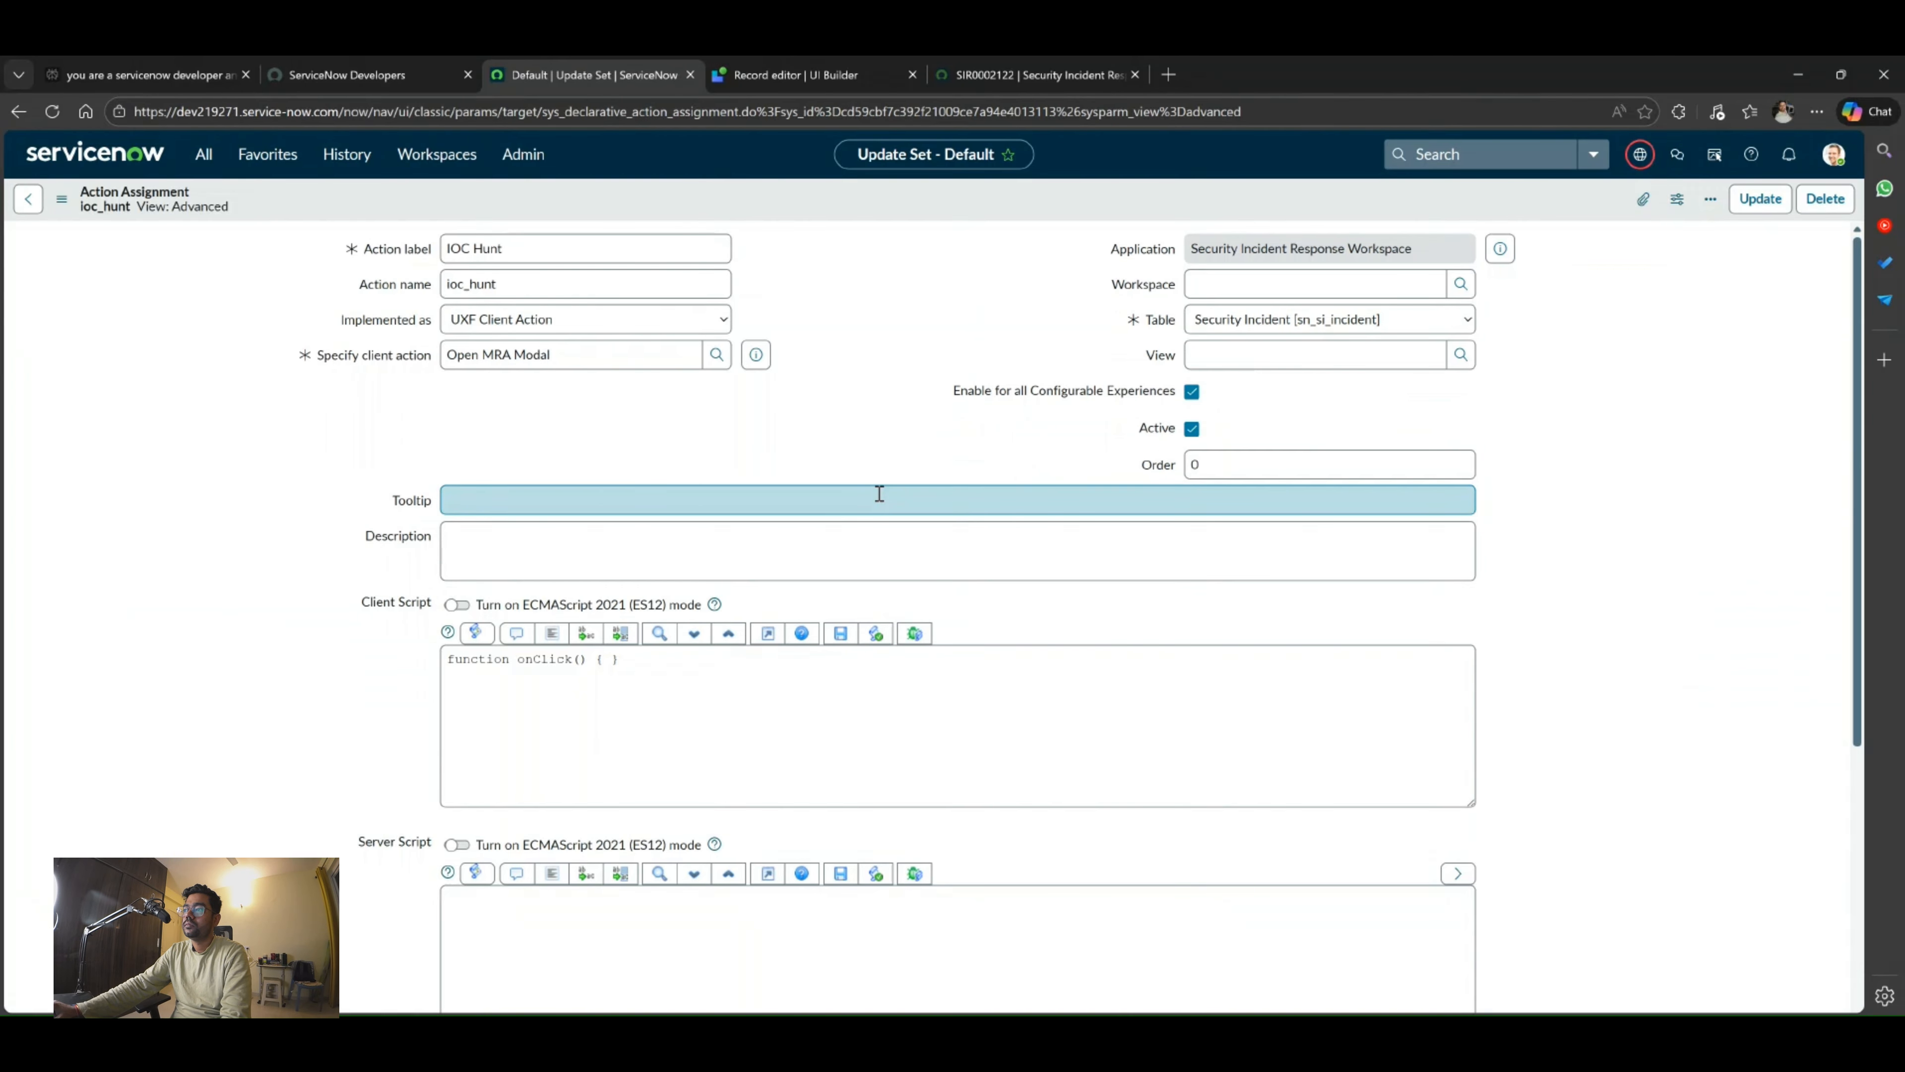
pyautogui.scroll(-1, 879, 493)
pyautogui.click(371, 963)
# Search the event mapping's Controller options for Record SI and Reco, and browse the full controller lookup list.
pyautogui.click(1234, 387)
pyautogui.write('Record SI')
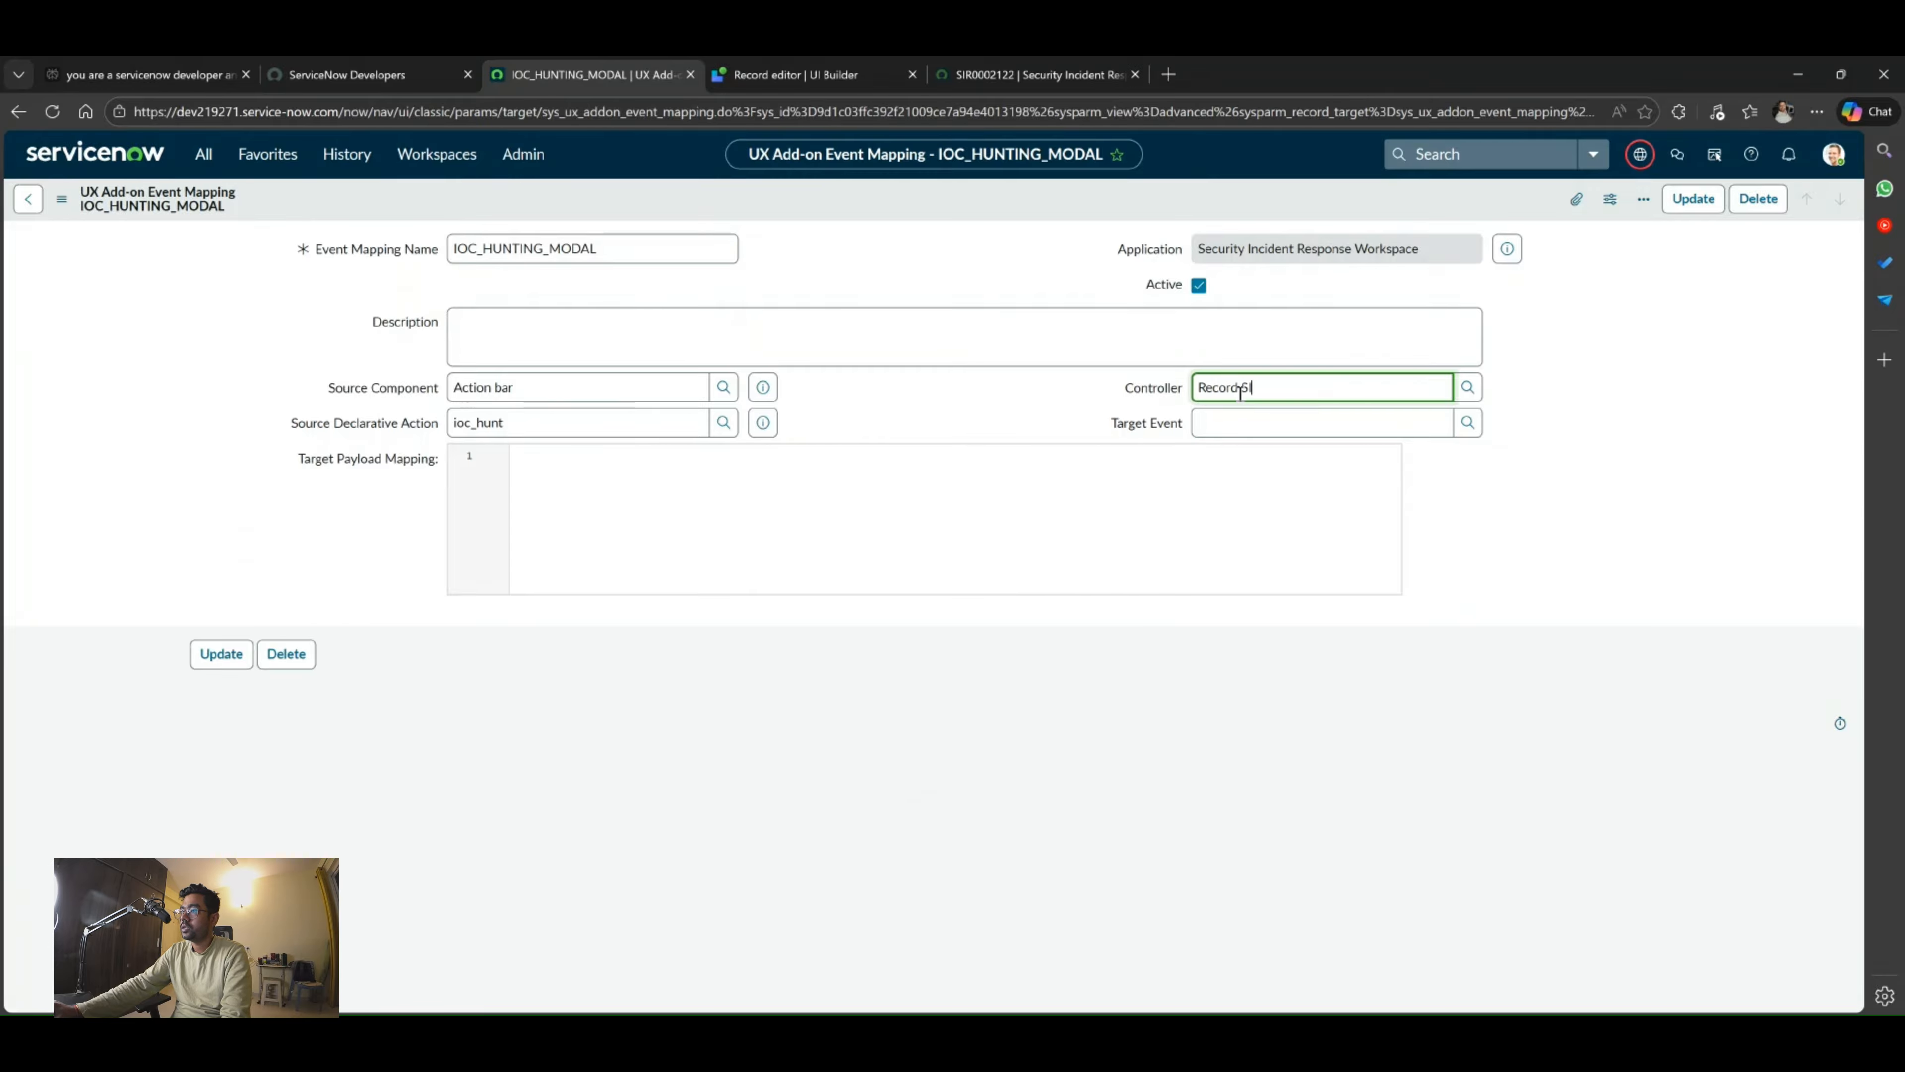
pyautogui.press('BackSpace')
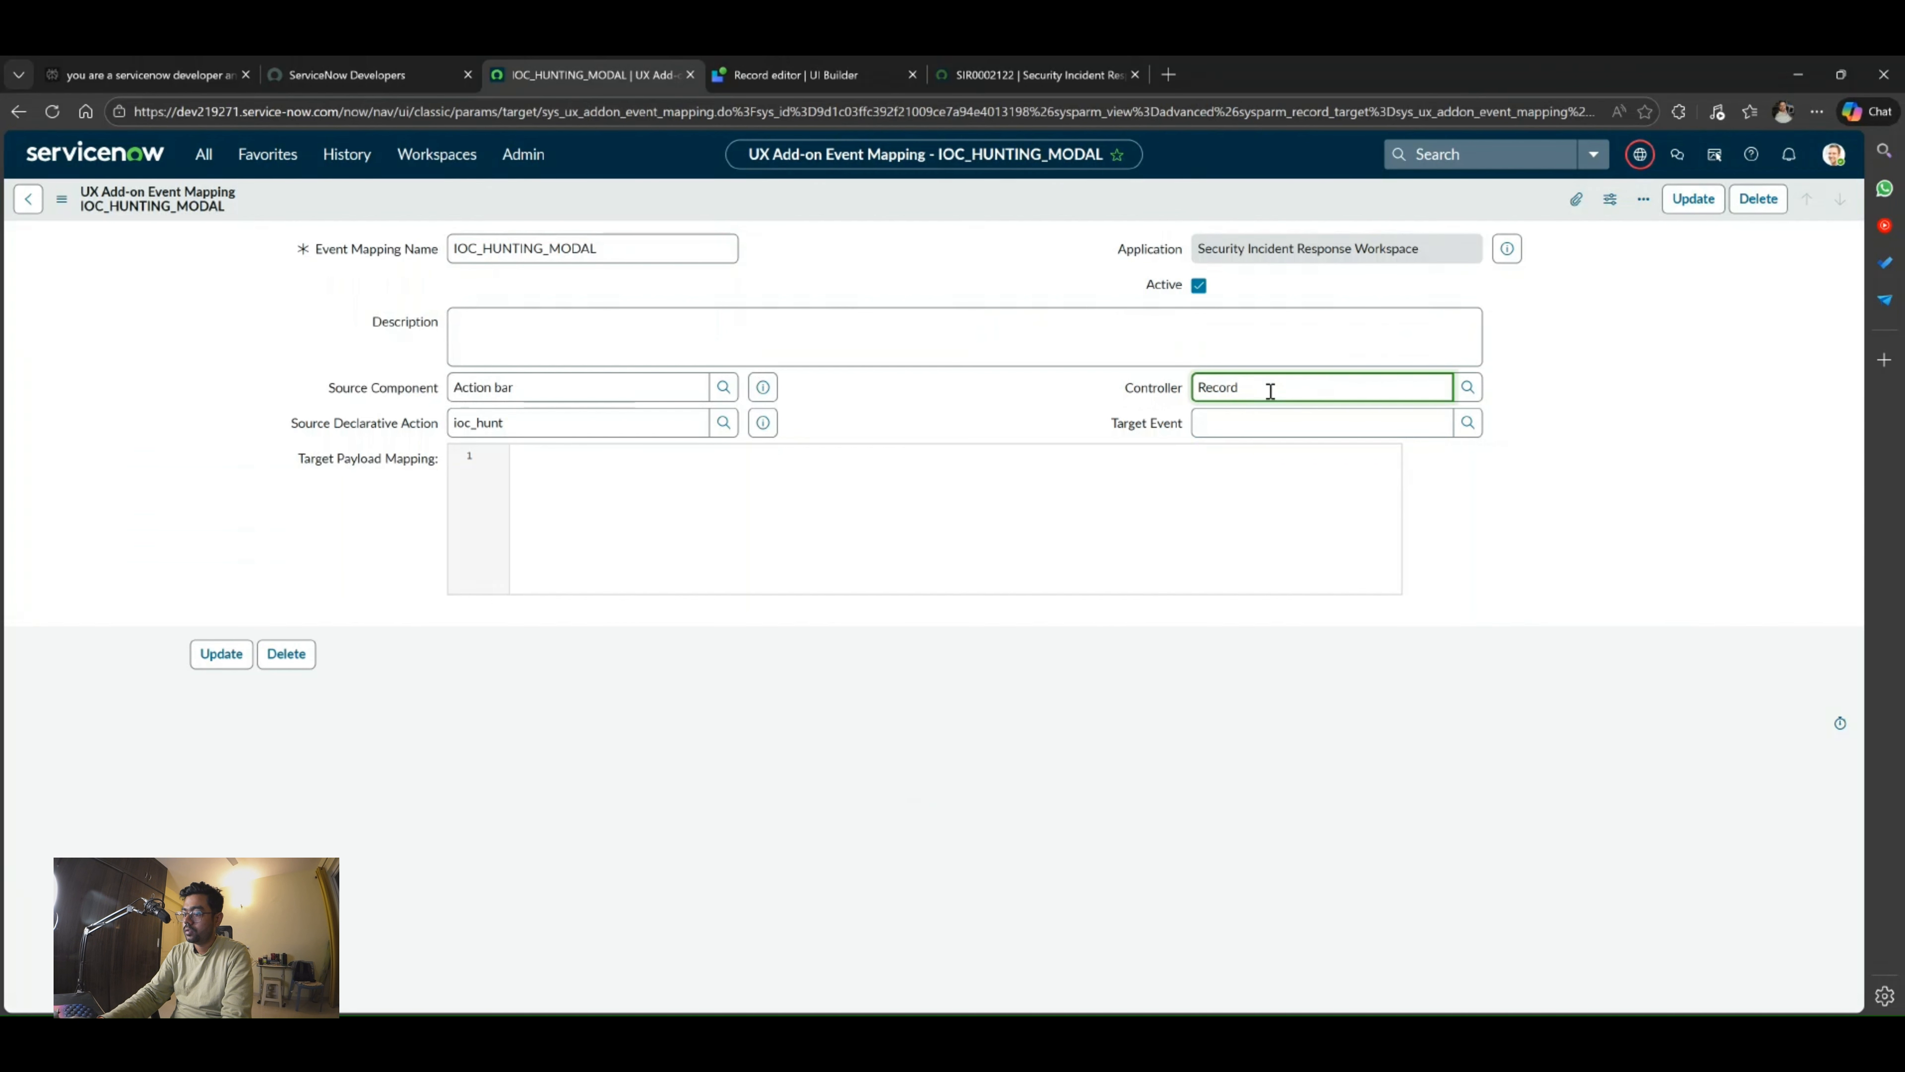
pyautogui.press('BackSpace')
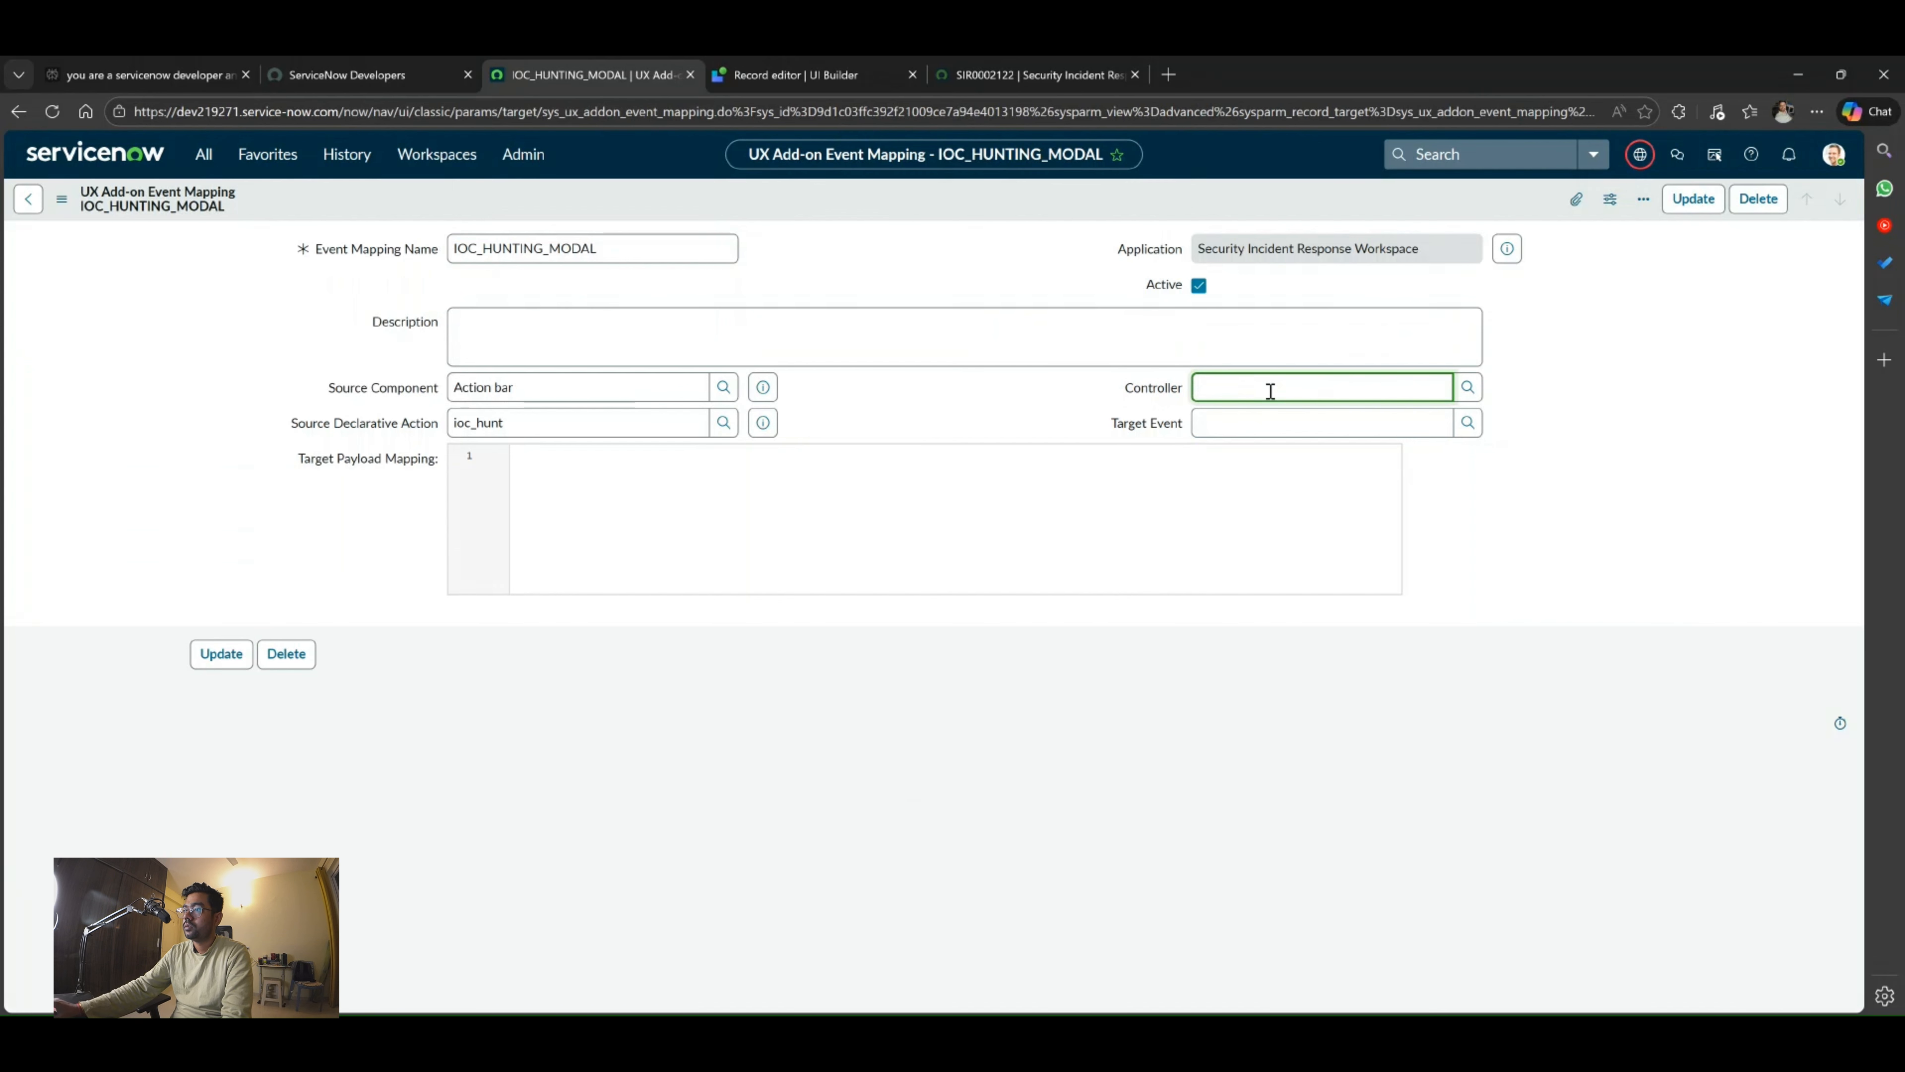
pyautogui.write('Reco')
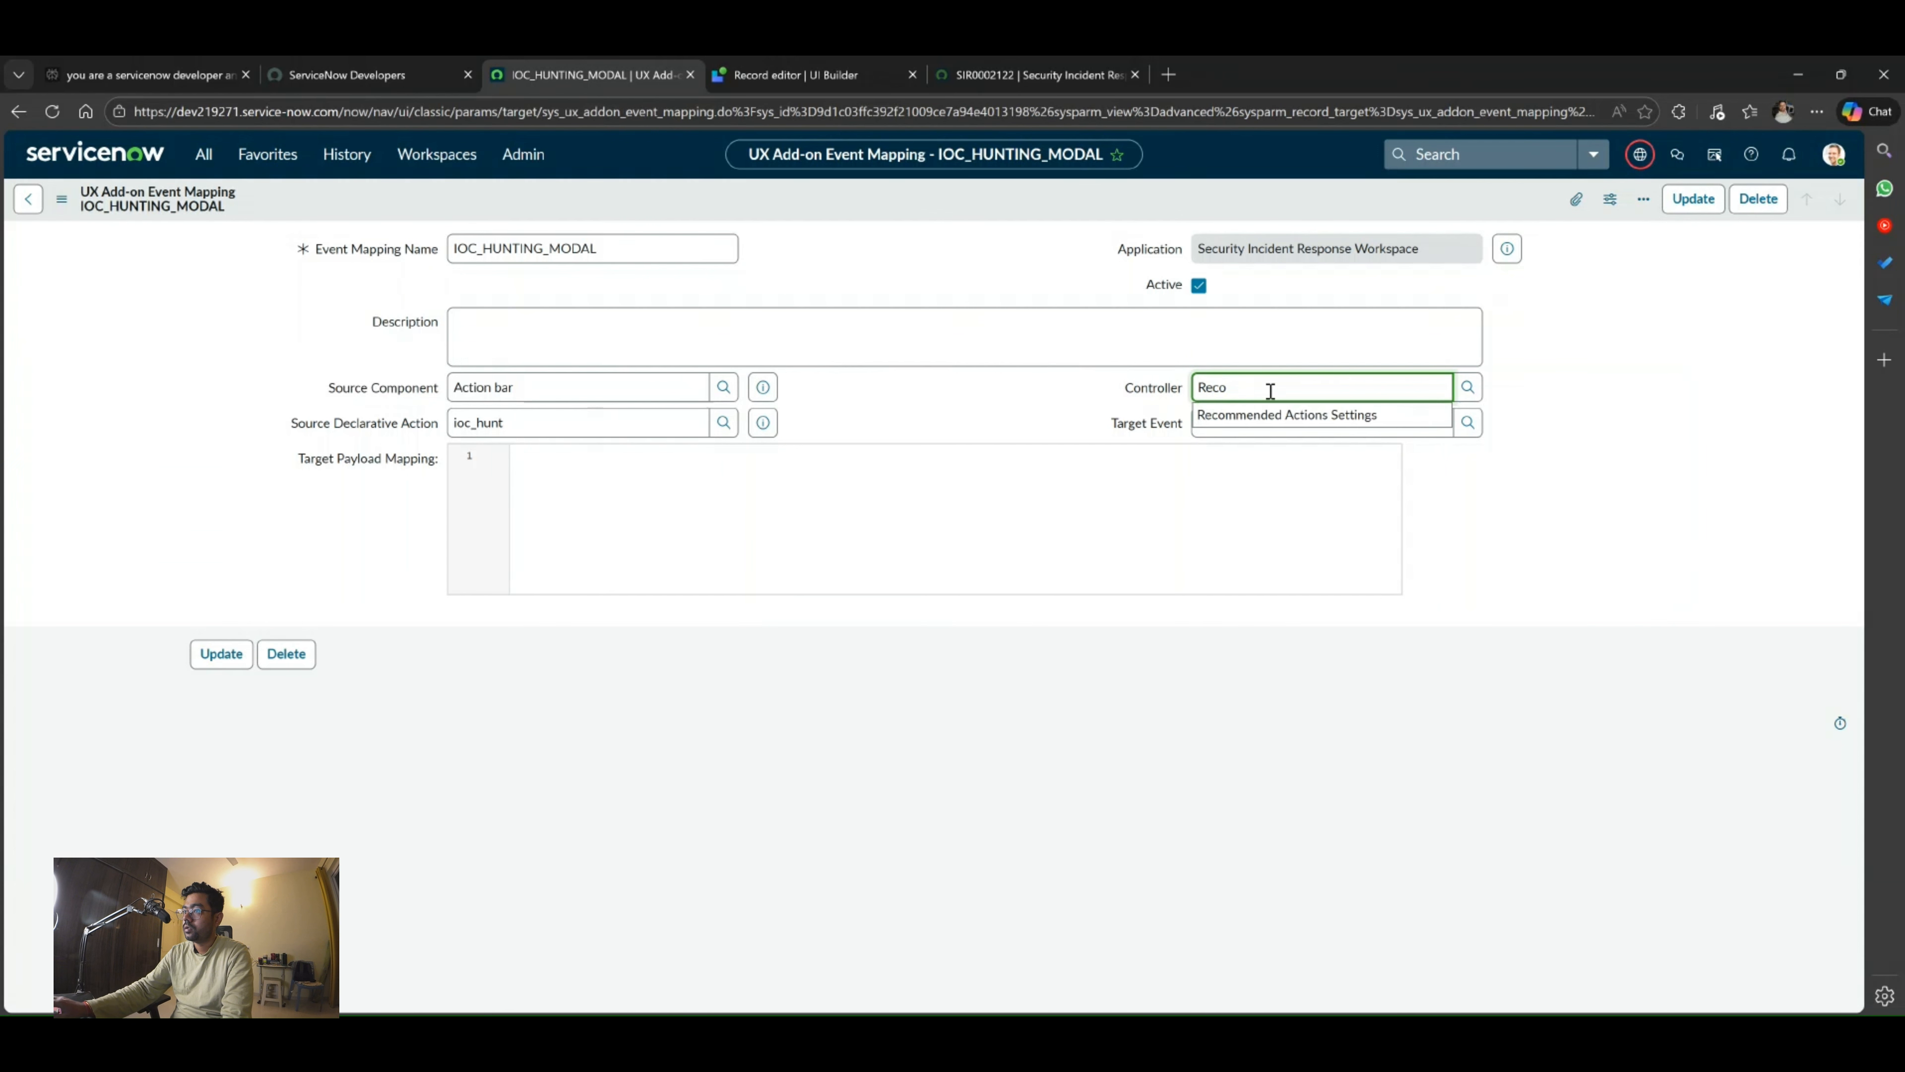
pyautogui.press('BackSpace')
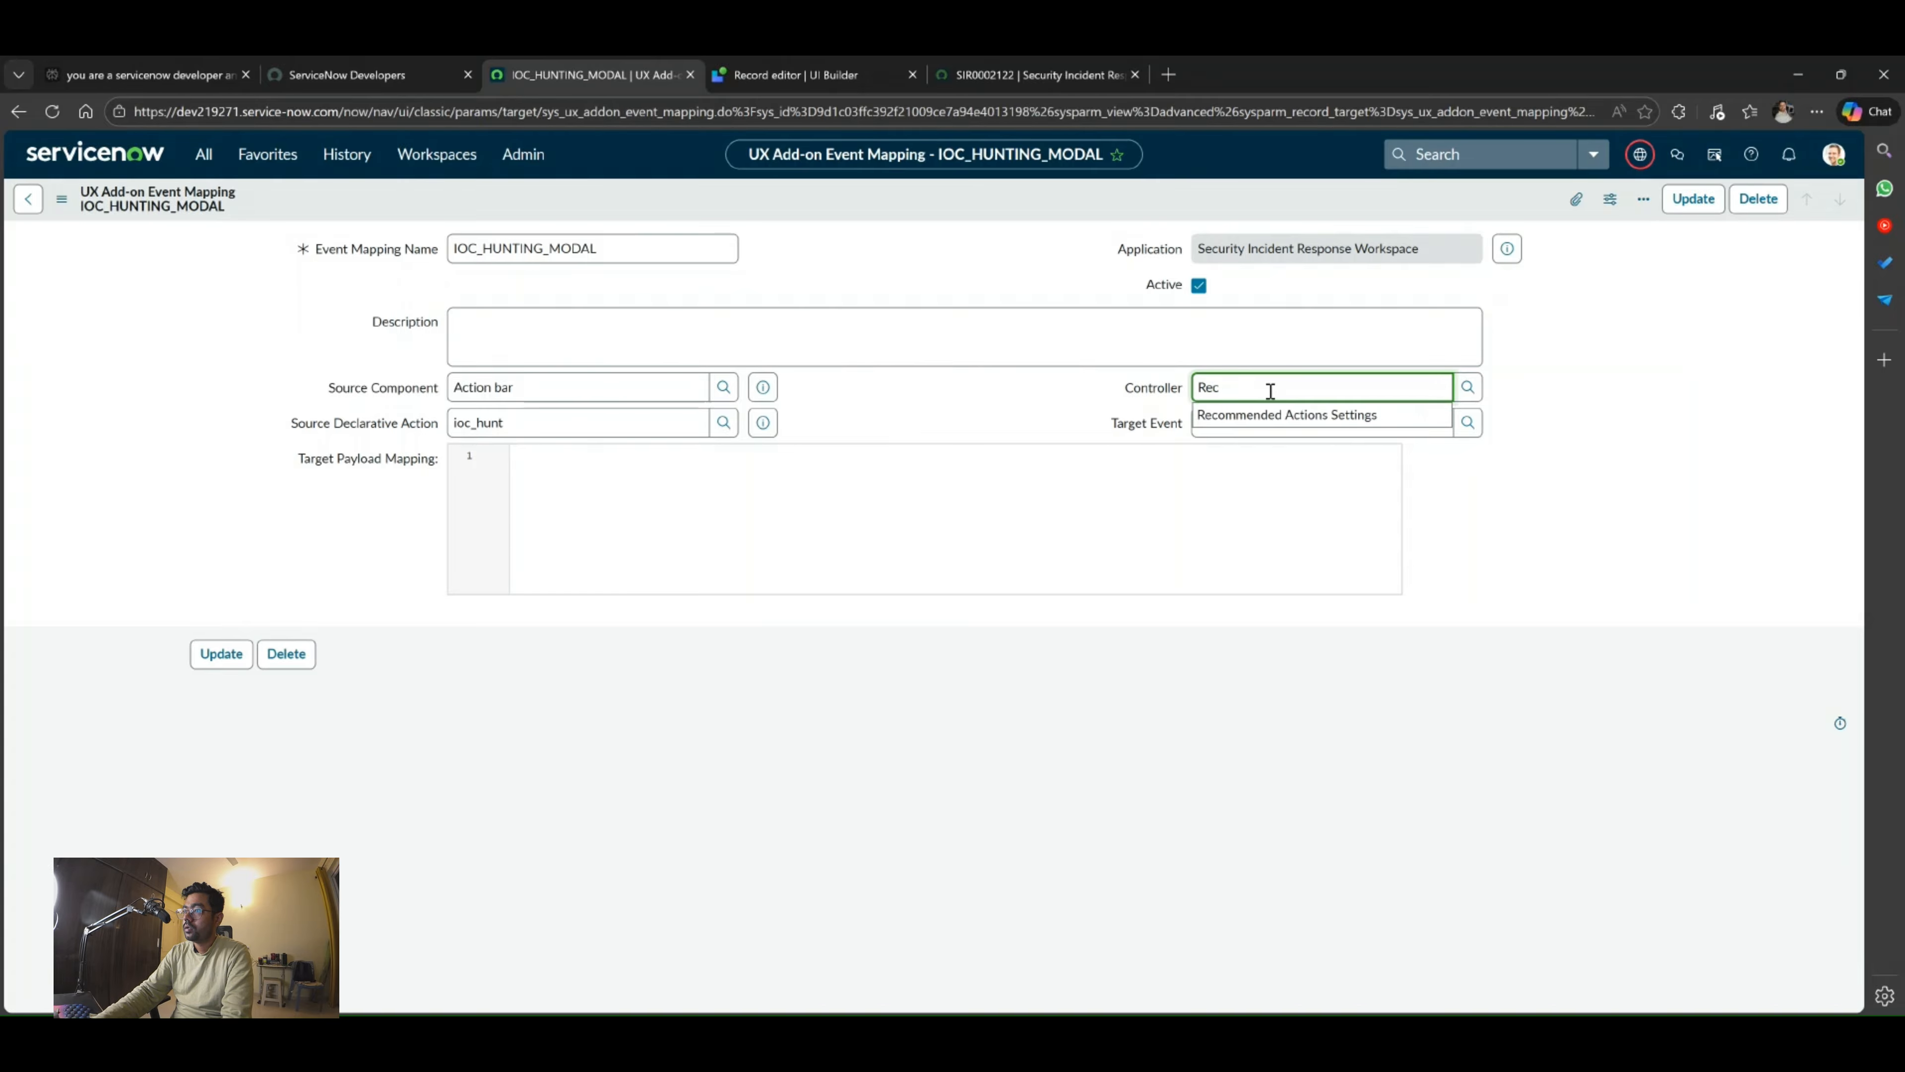
pyautogui.press('BackSpace')
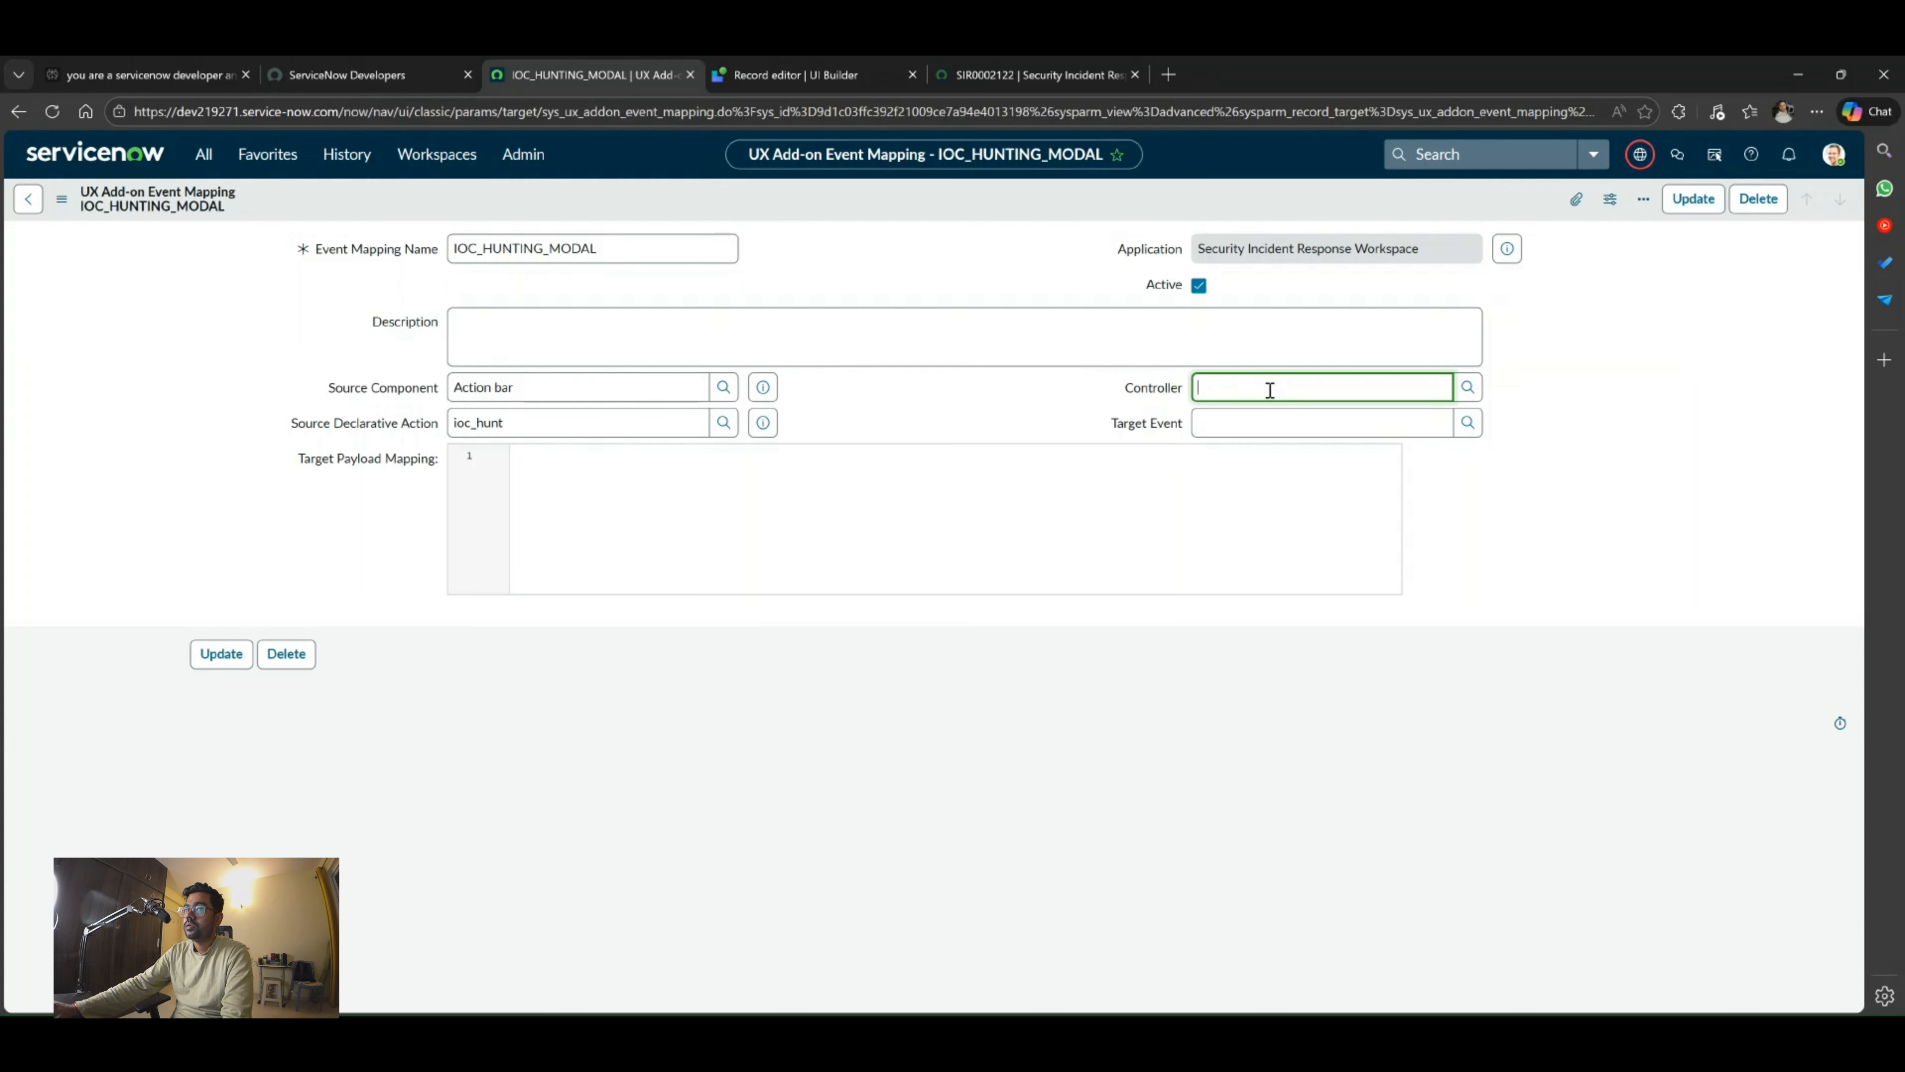
pyautogui.click(1470, 387)
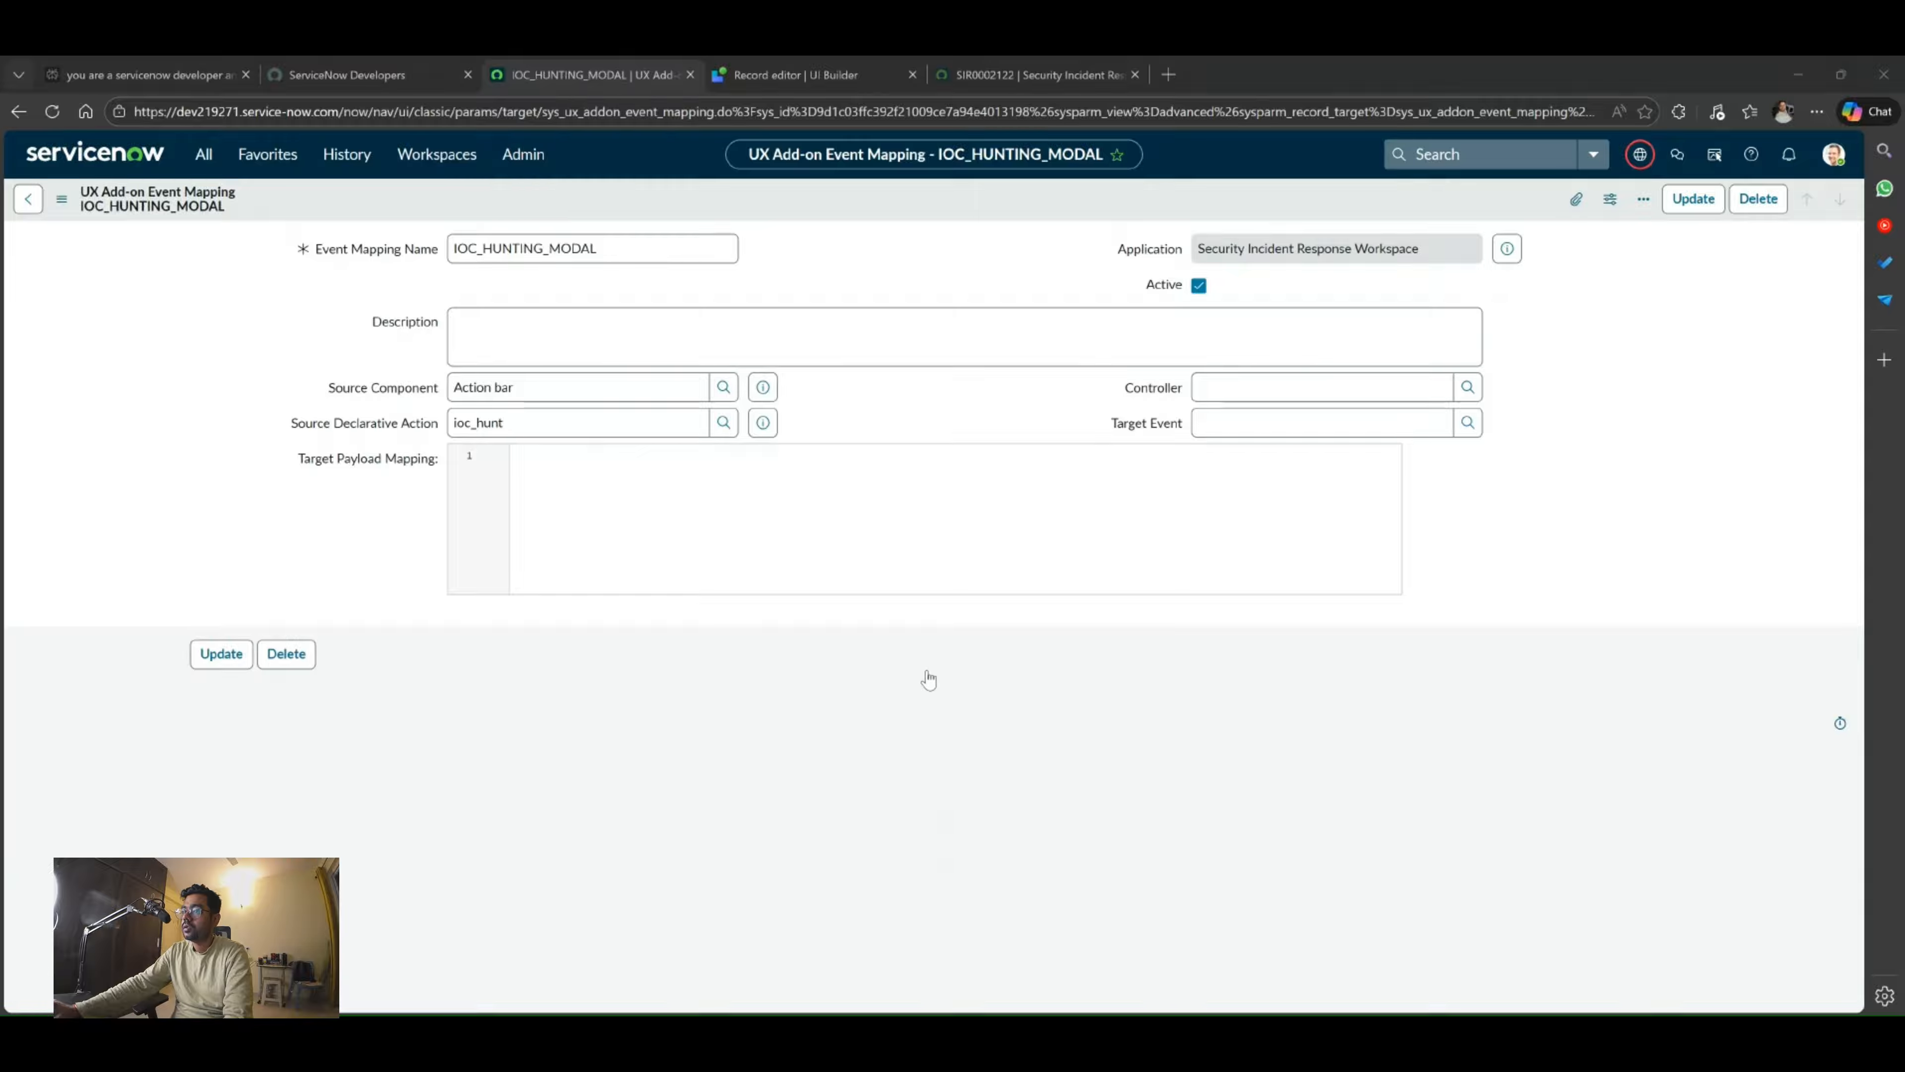
pyautogui.click(1462, 395)
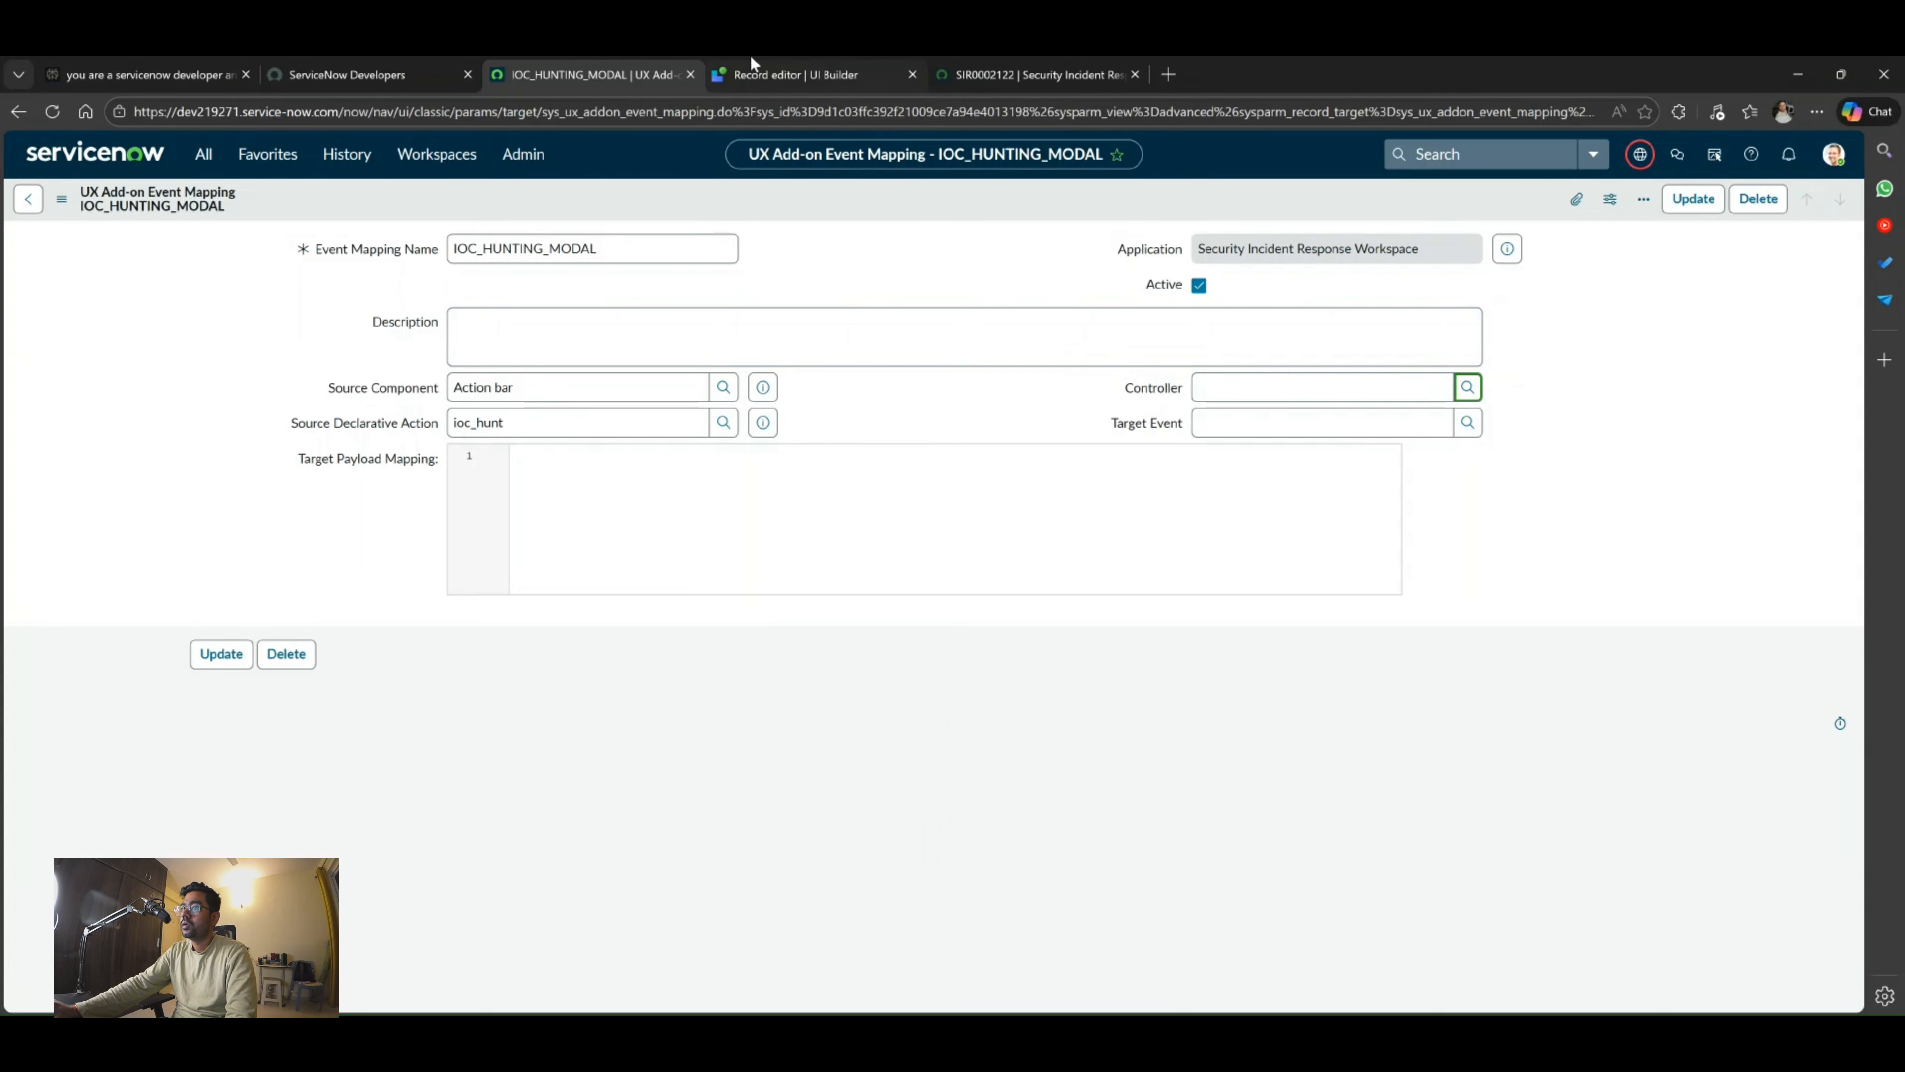
# Examine the page body's event mappings and configuration properties on the security incident record page in UI Builder.
pyautogui.click(804, 75)
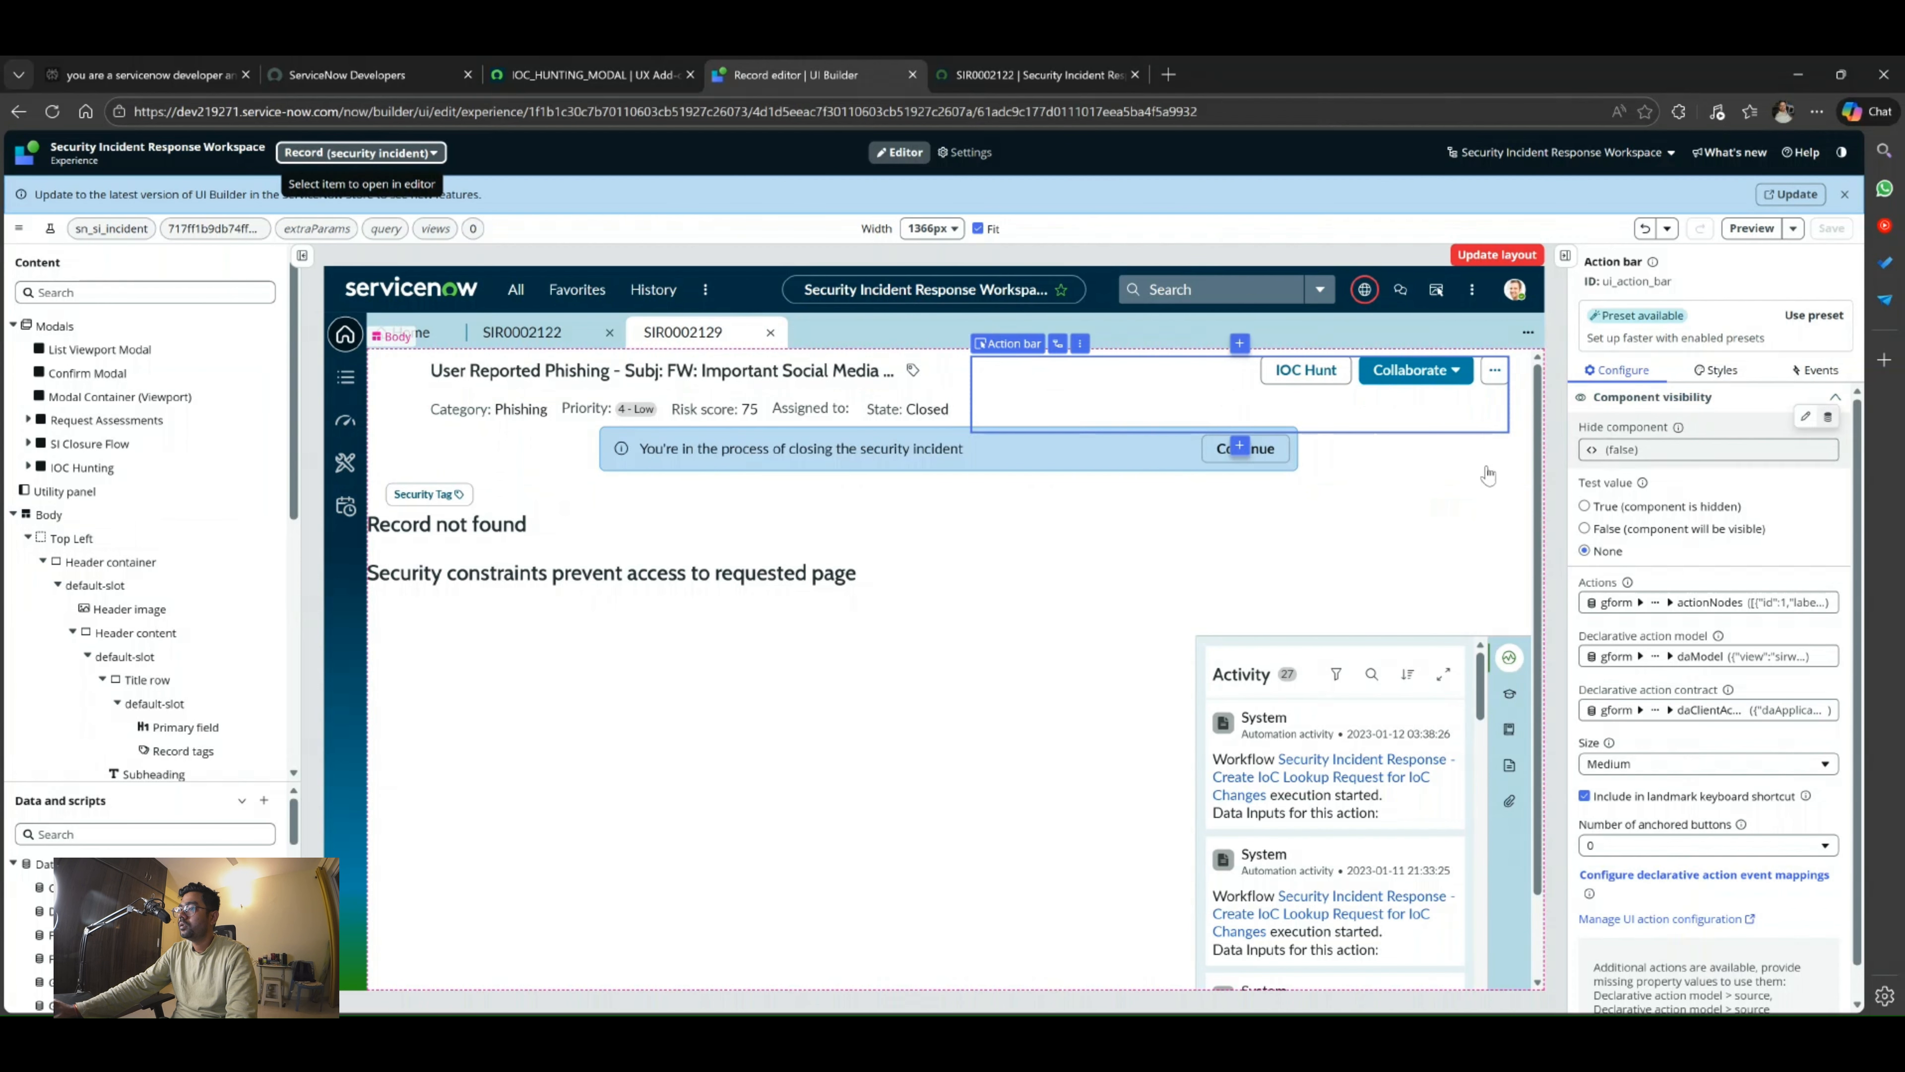
pyautogui.click(124, 513)
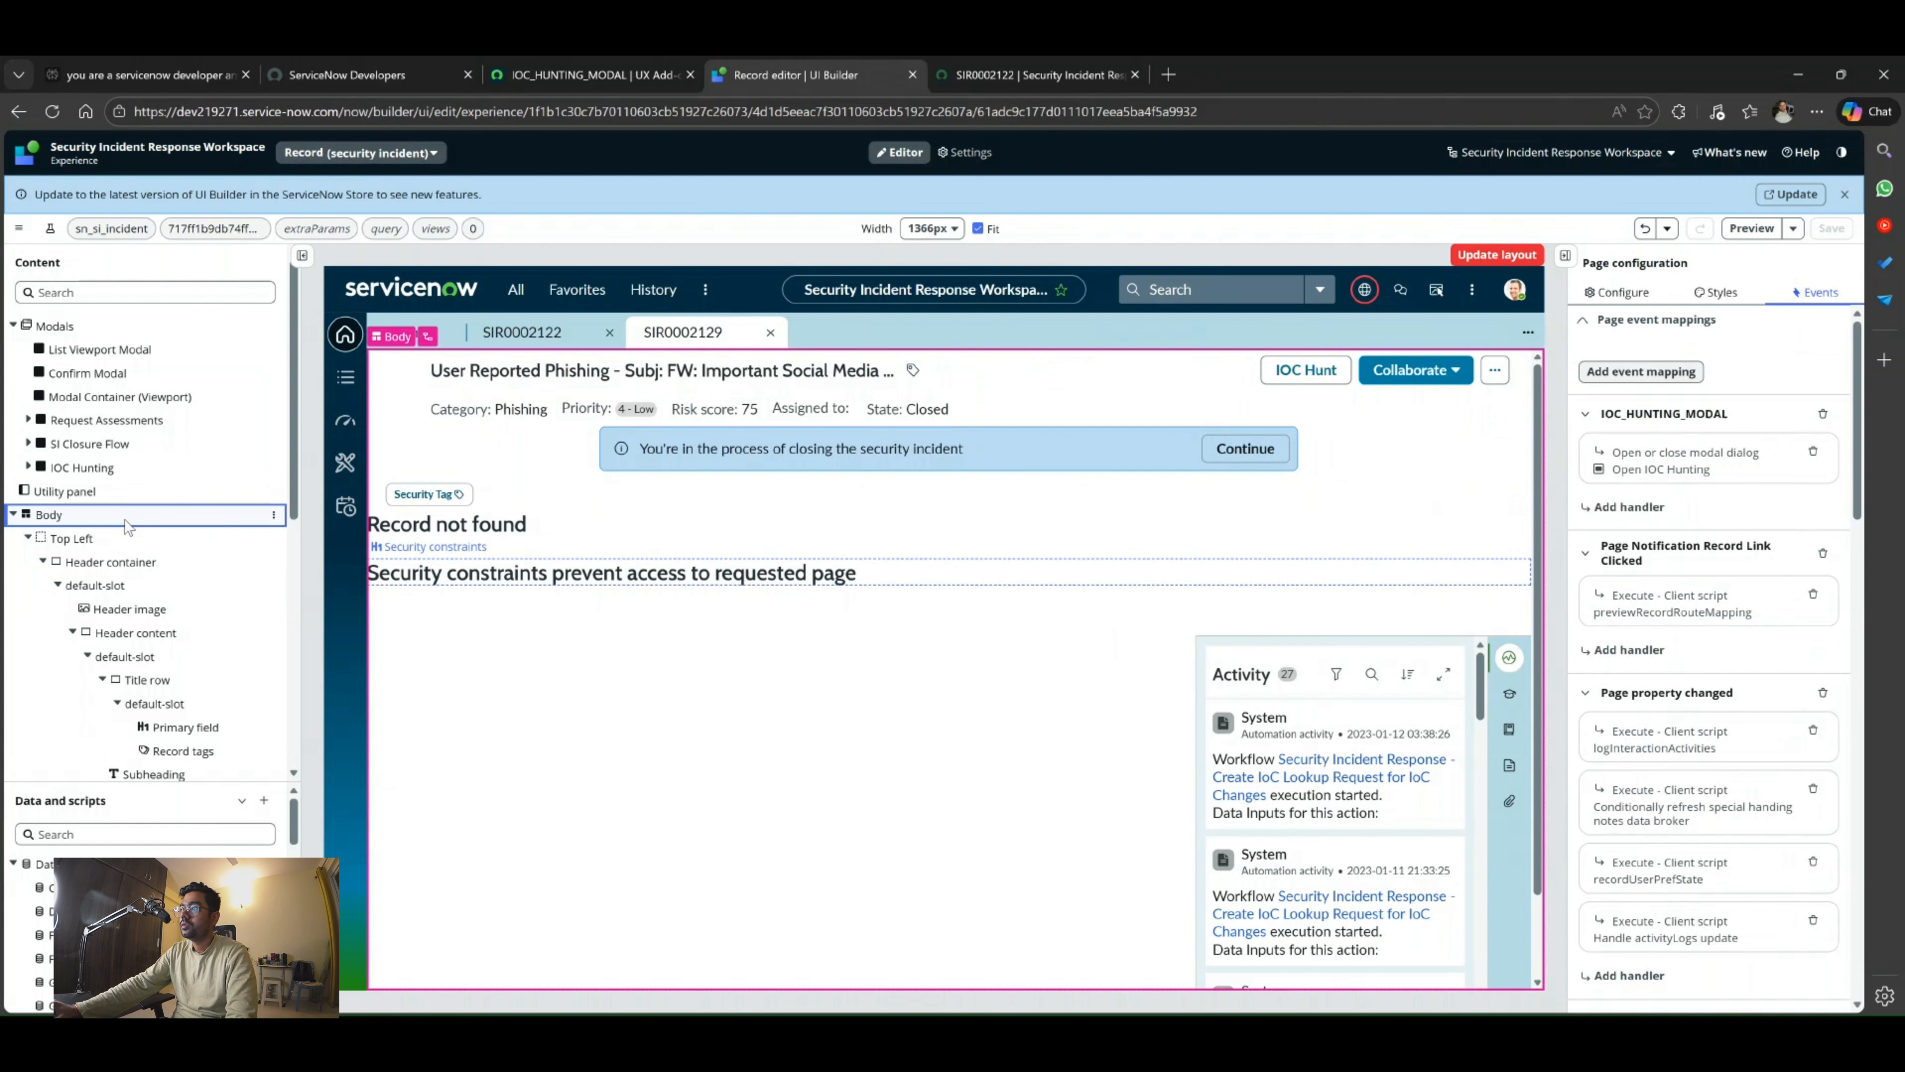
pyautogui.click(1642, 299)
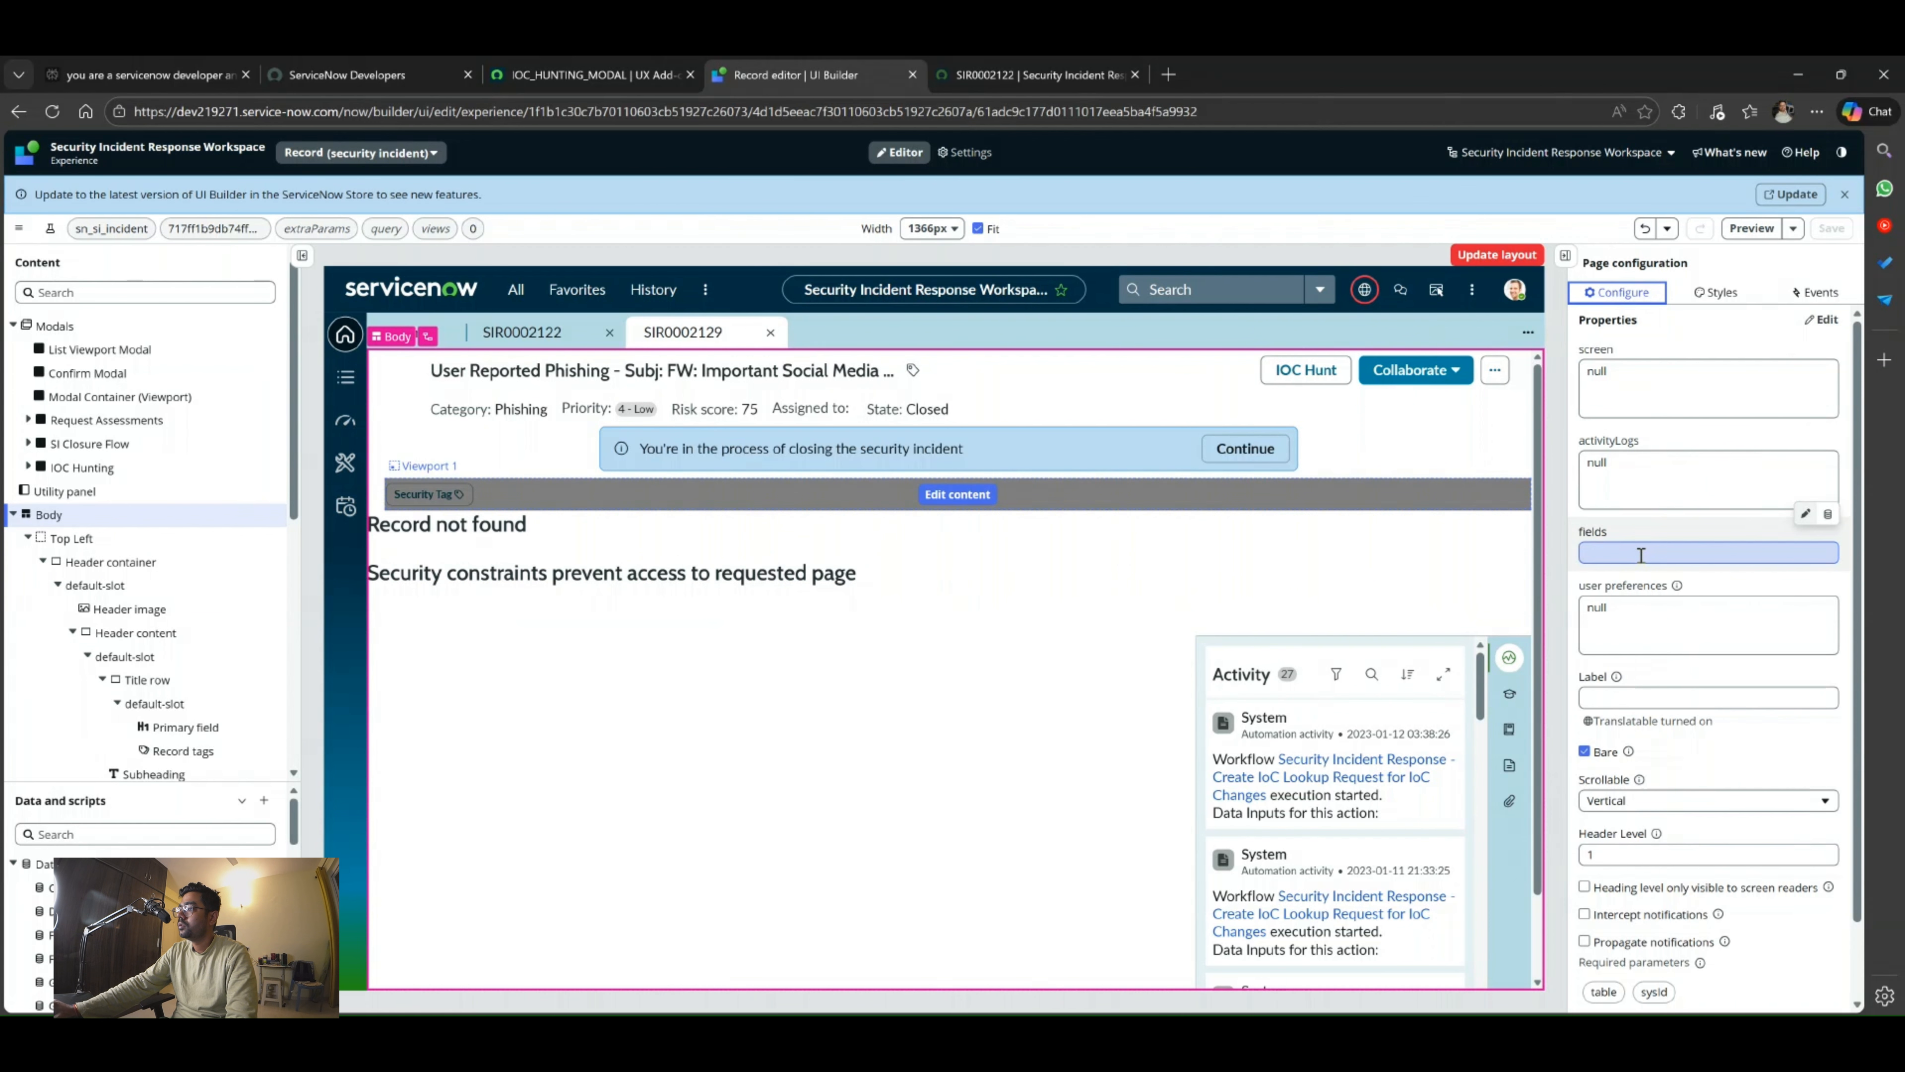
pyautogui.scroll(-2, 1641, 557)
pyautogui.scroll(2, 1642, 556)
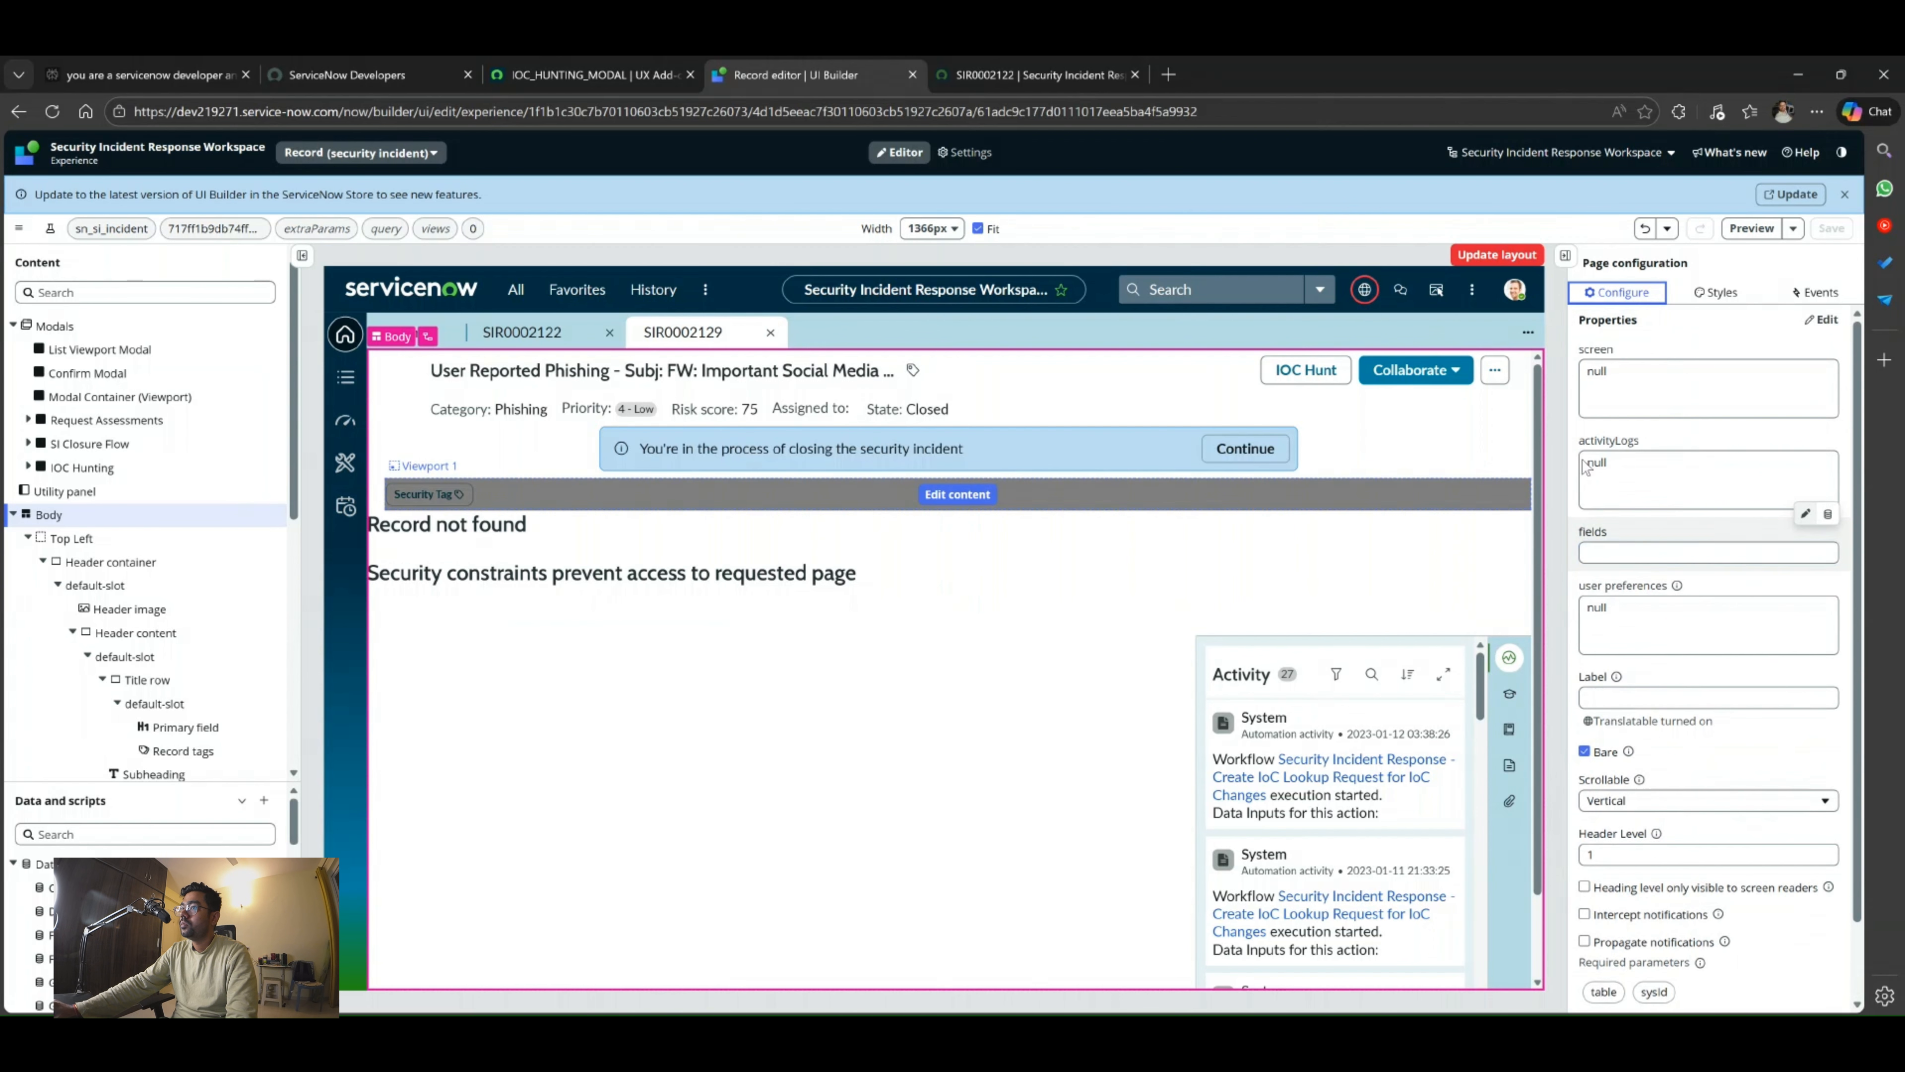
pyautogui.click(1017, 71)
pyautogui.click(620, 72)
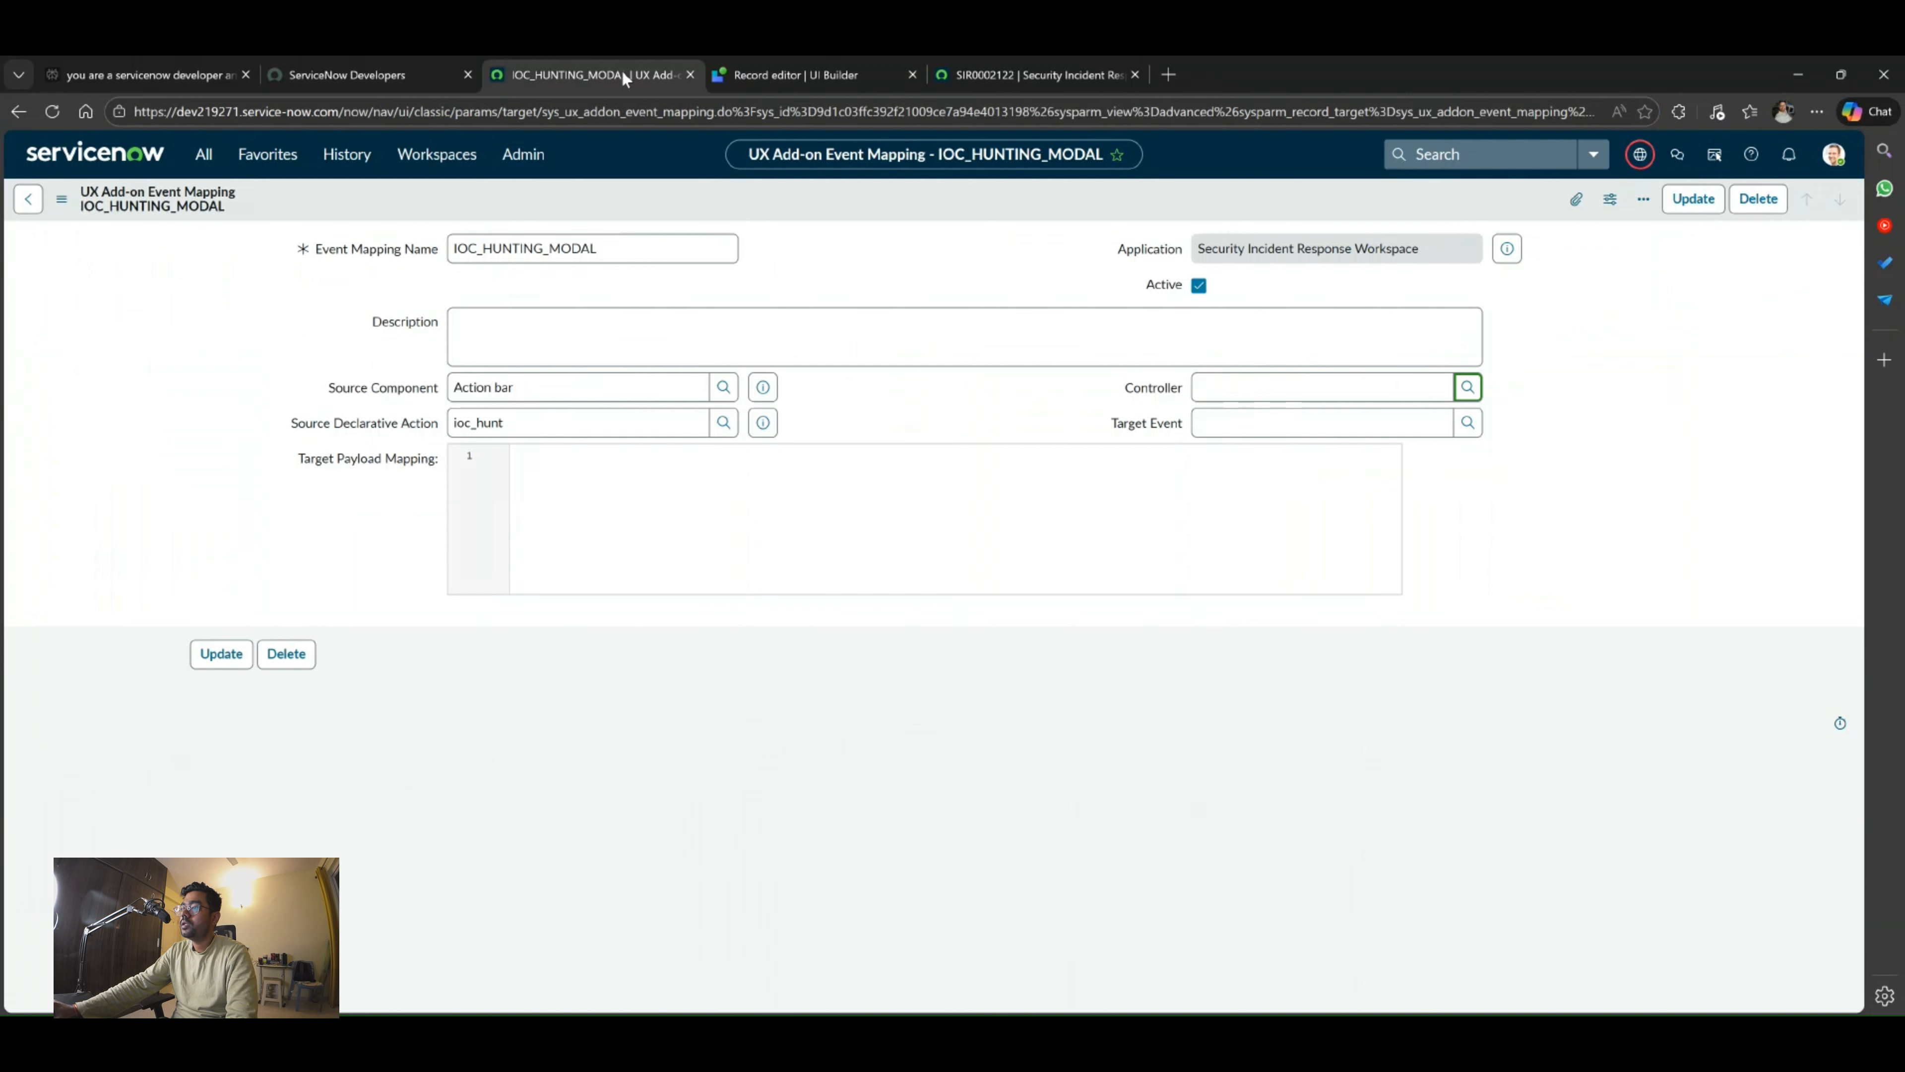
# Set the event mapping's Controller to UI Controller Record Page and look up its target events.
pyautogui.click(1467, 389)
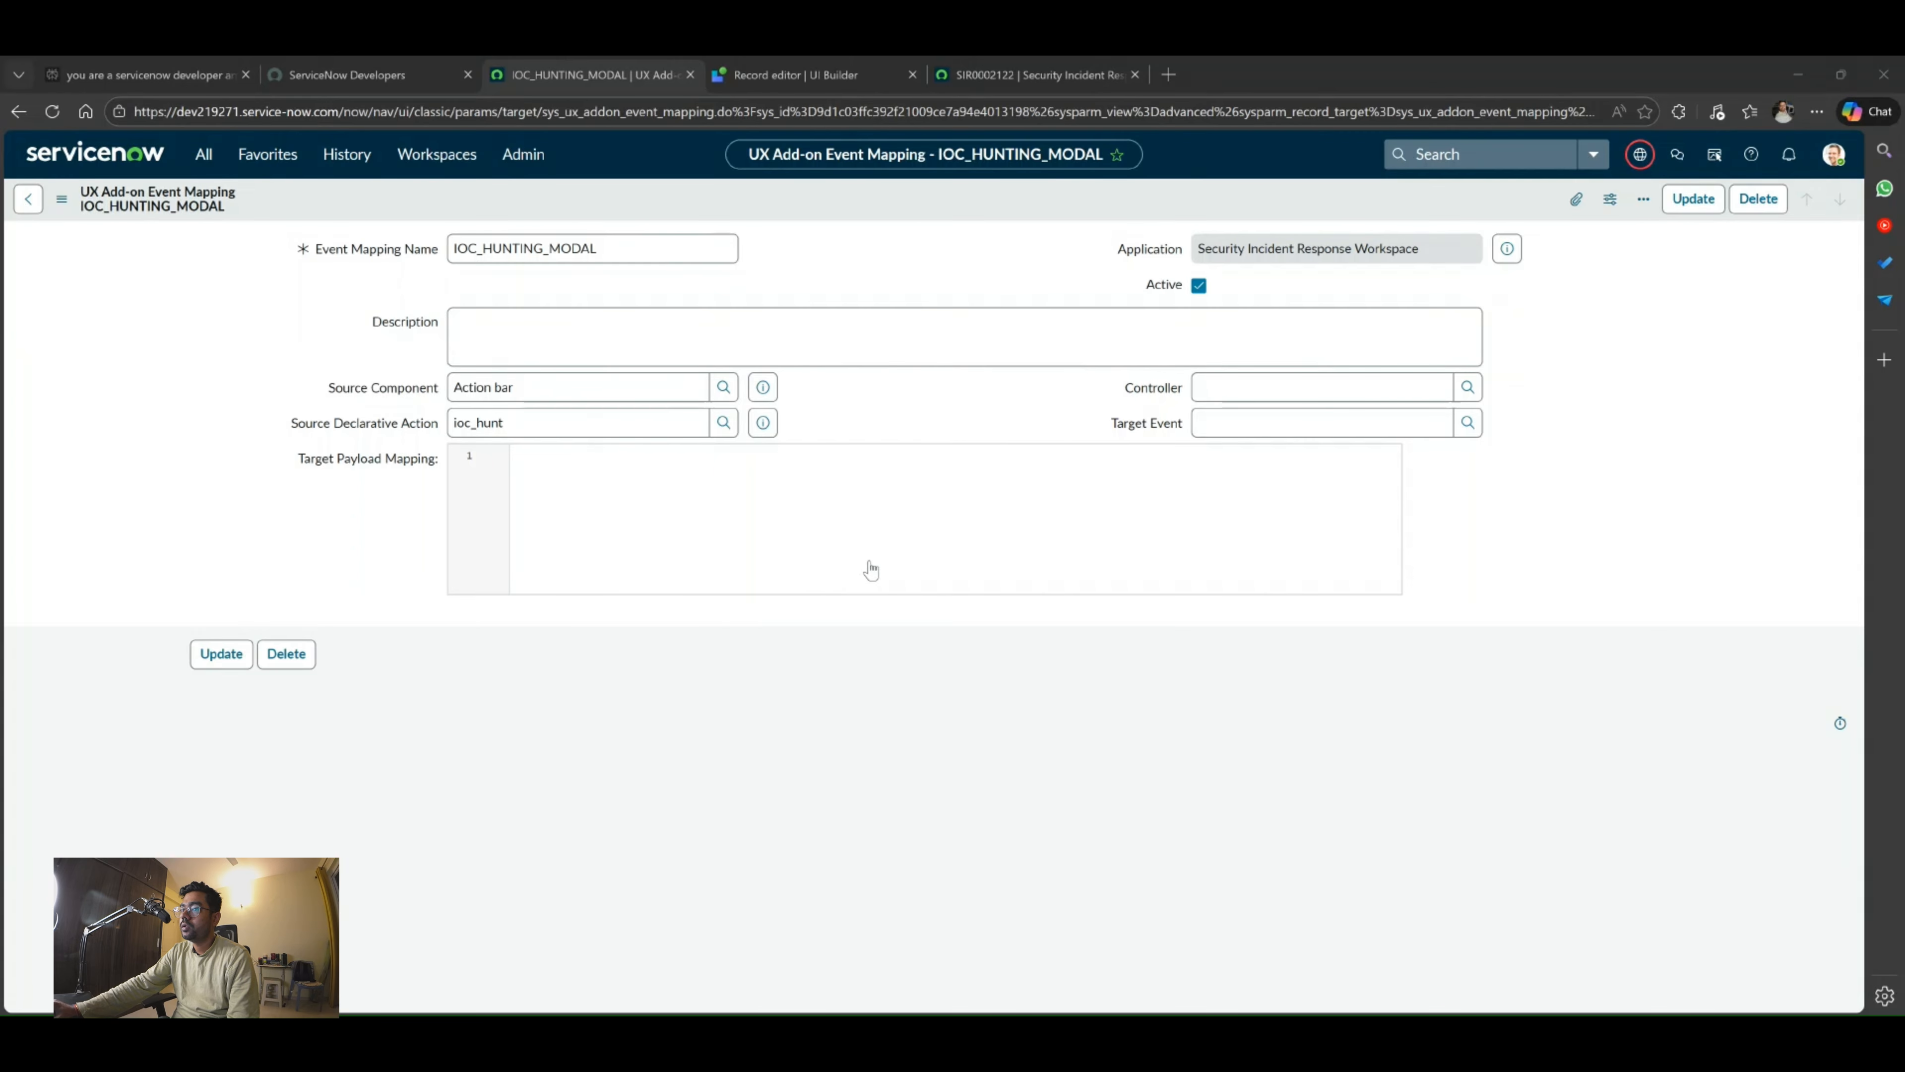
pyautogui.click(870, 563)
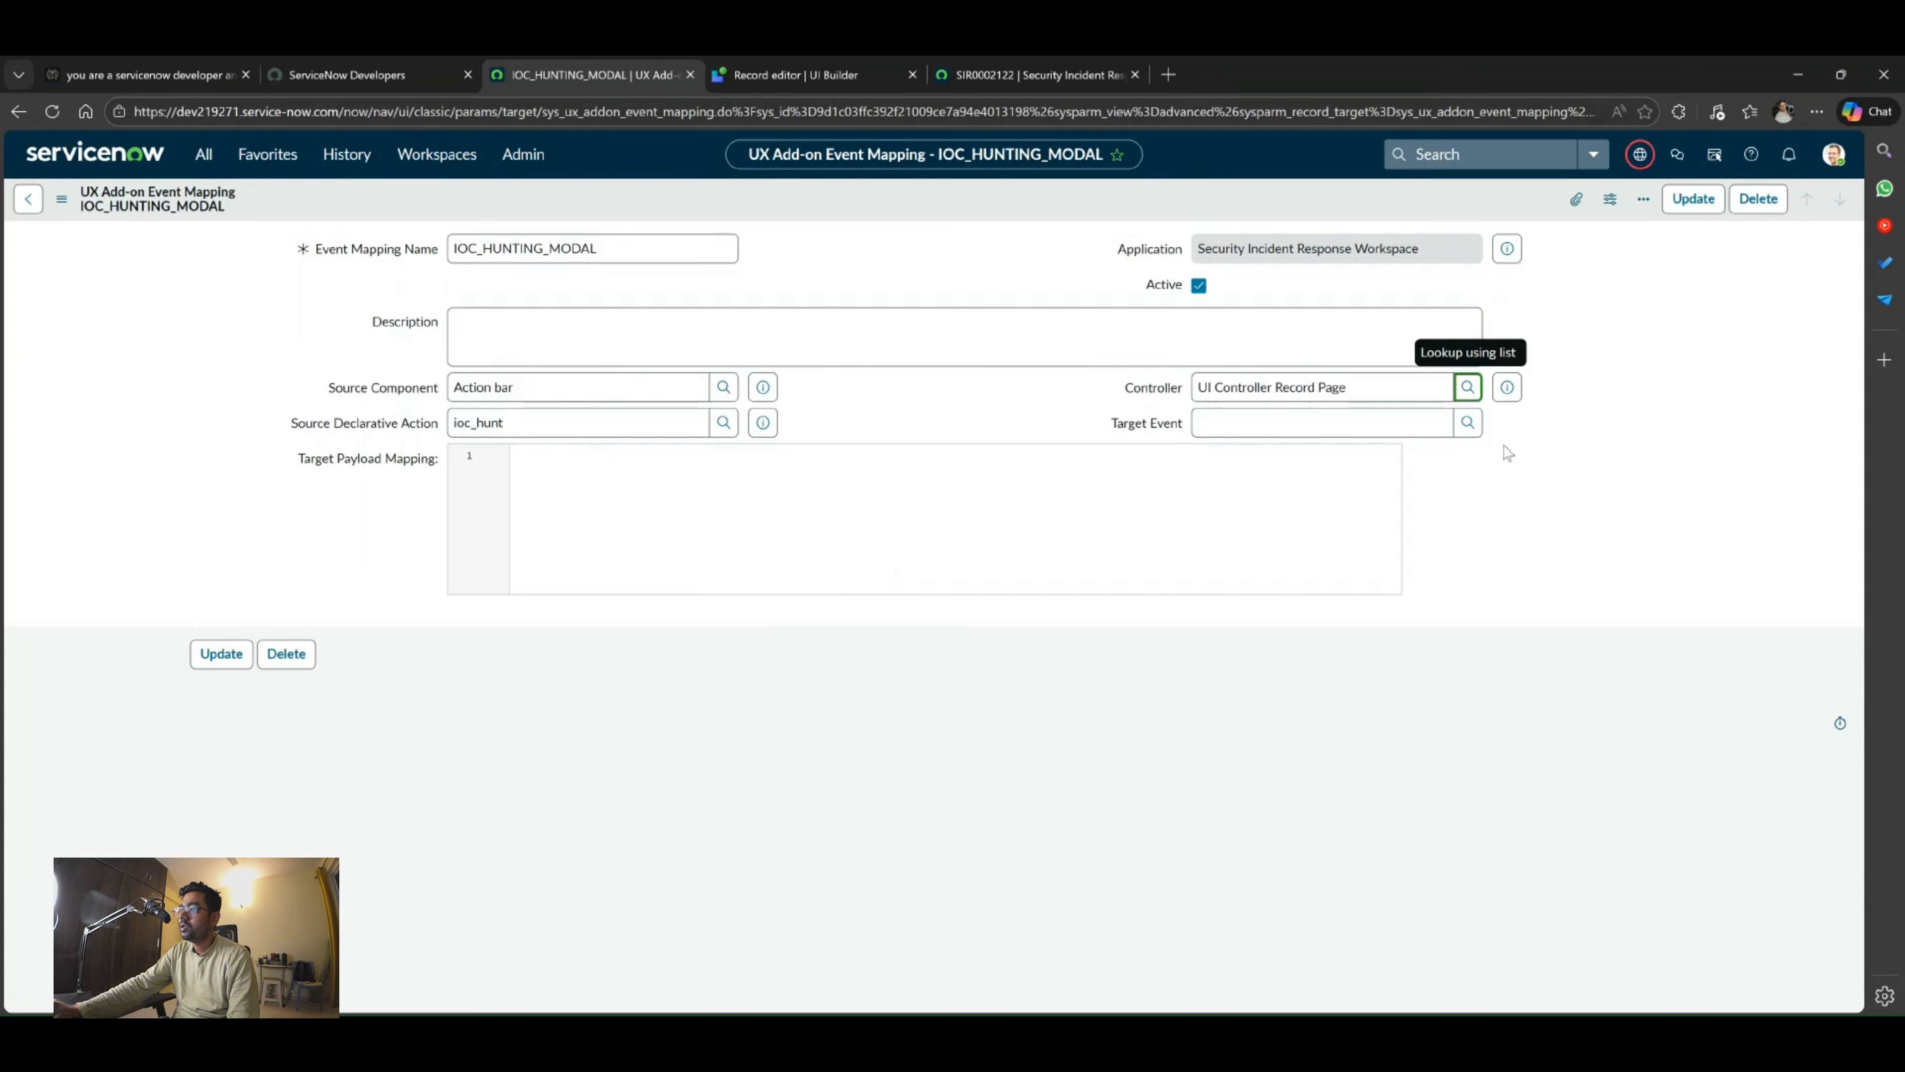
pyautogui.click(1473, 425)
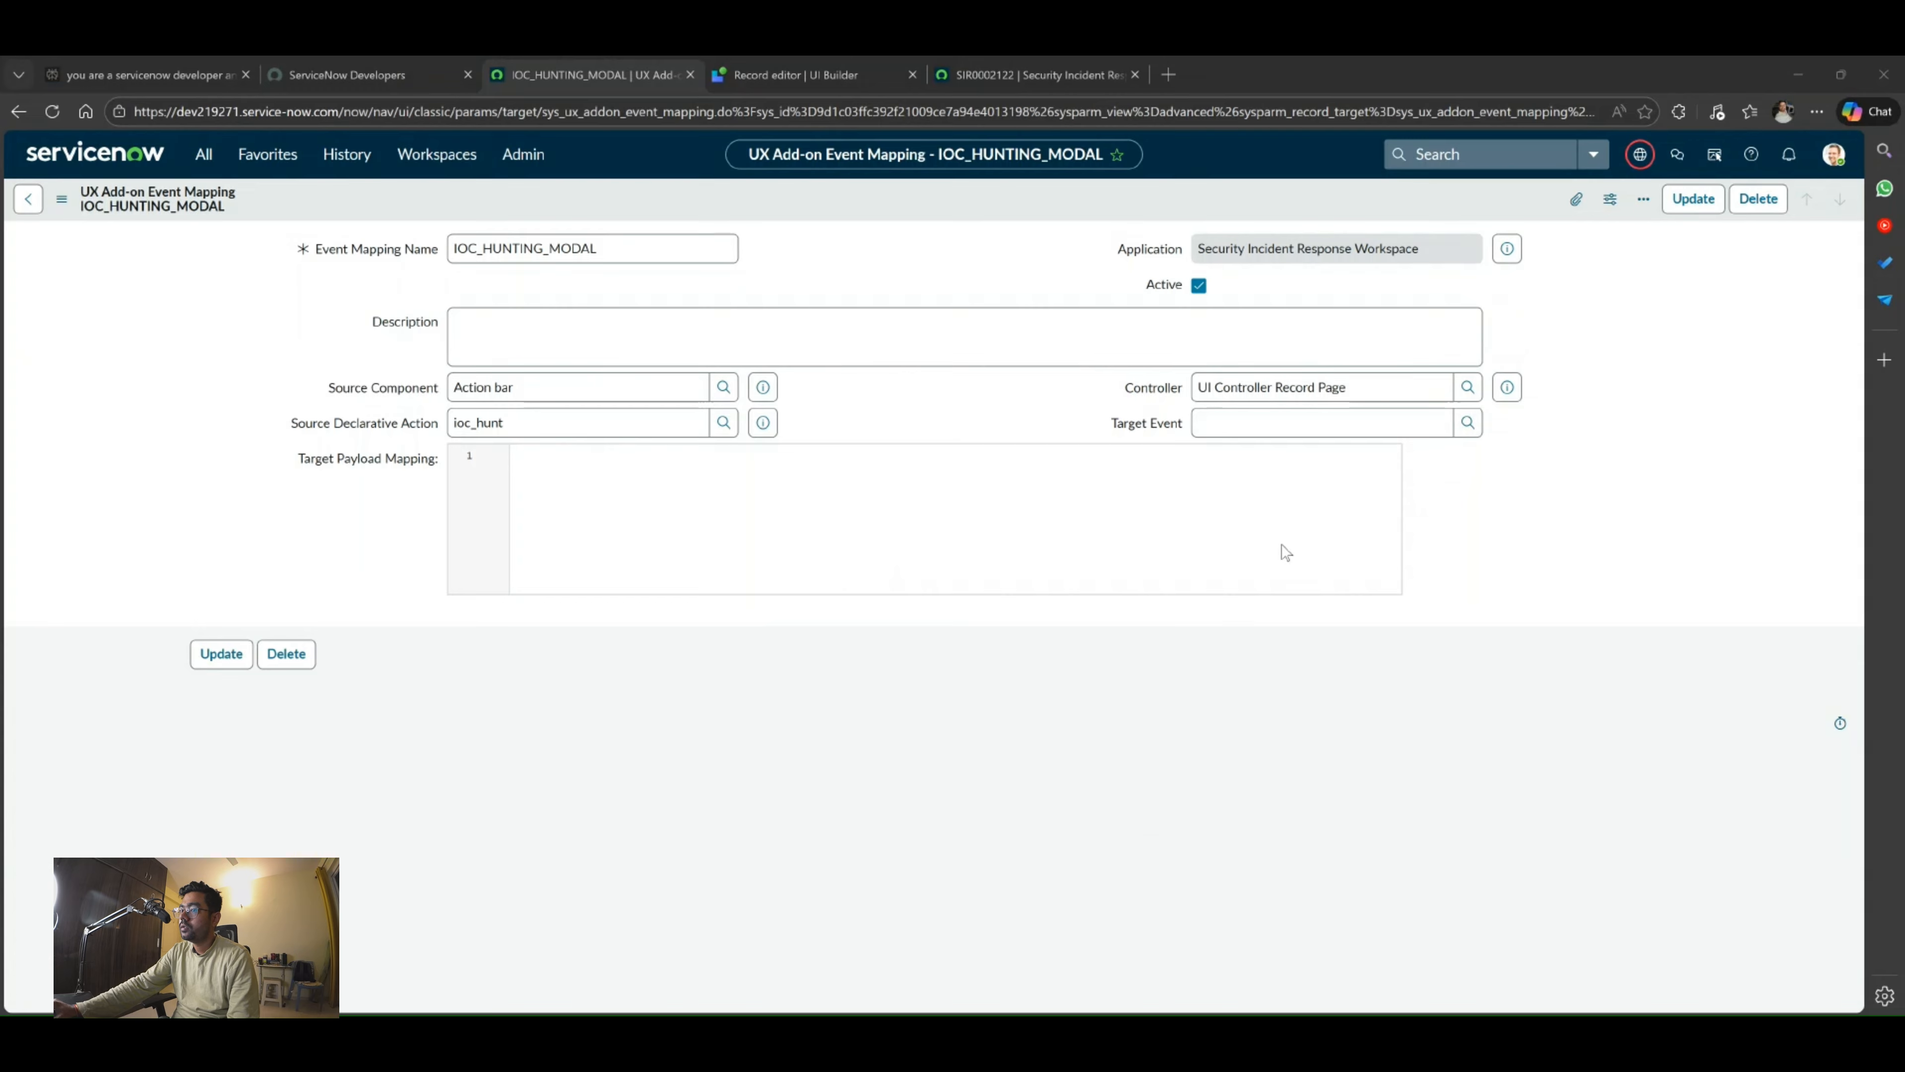
pyautogui.click(1467, 423)
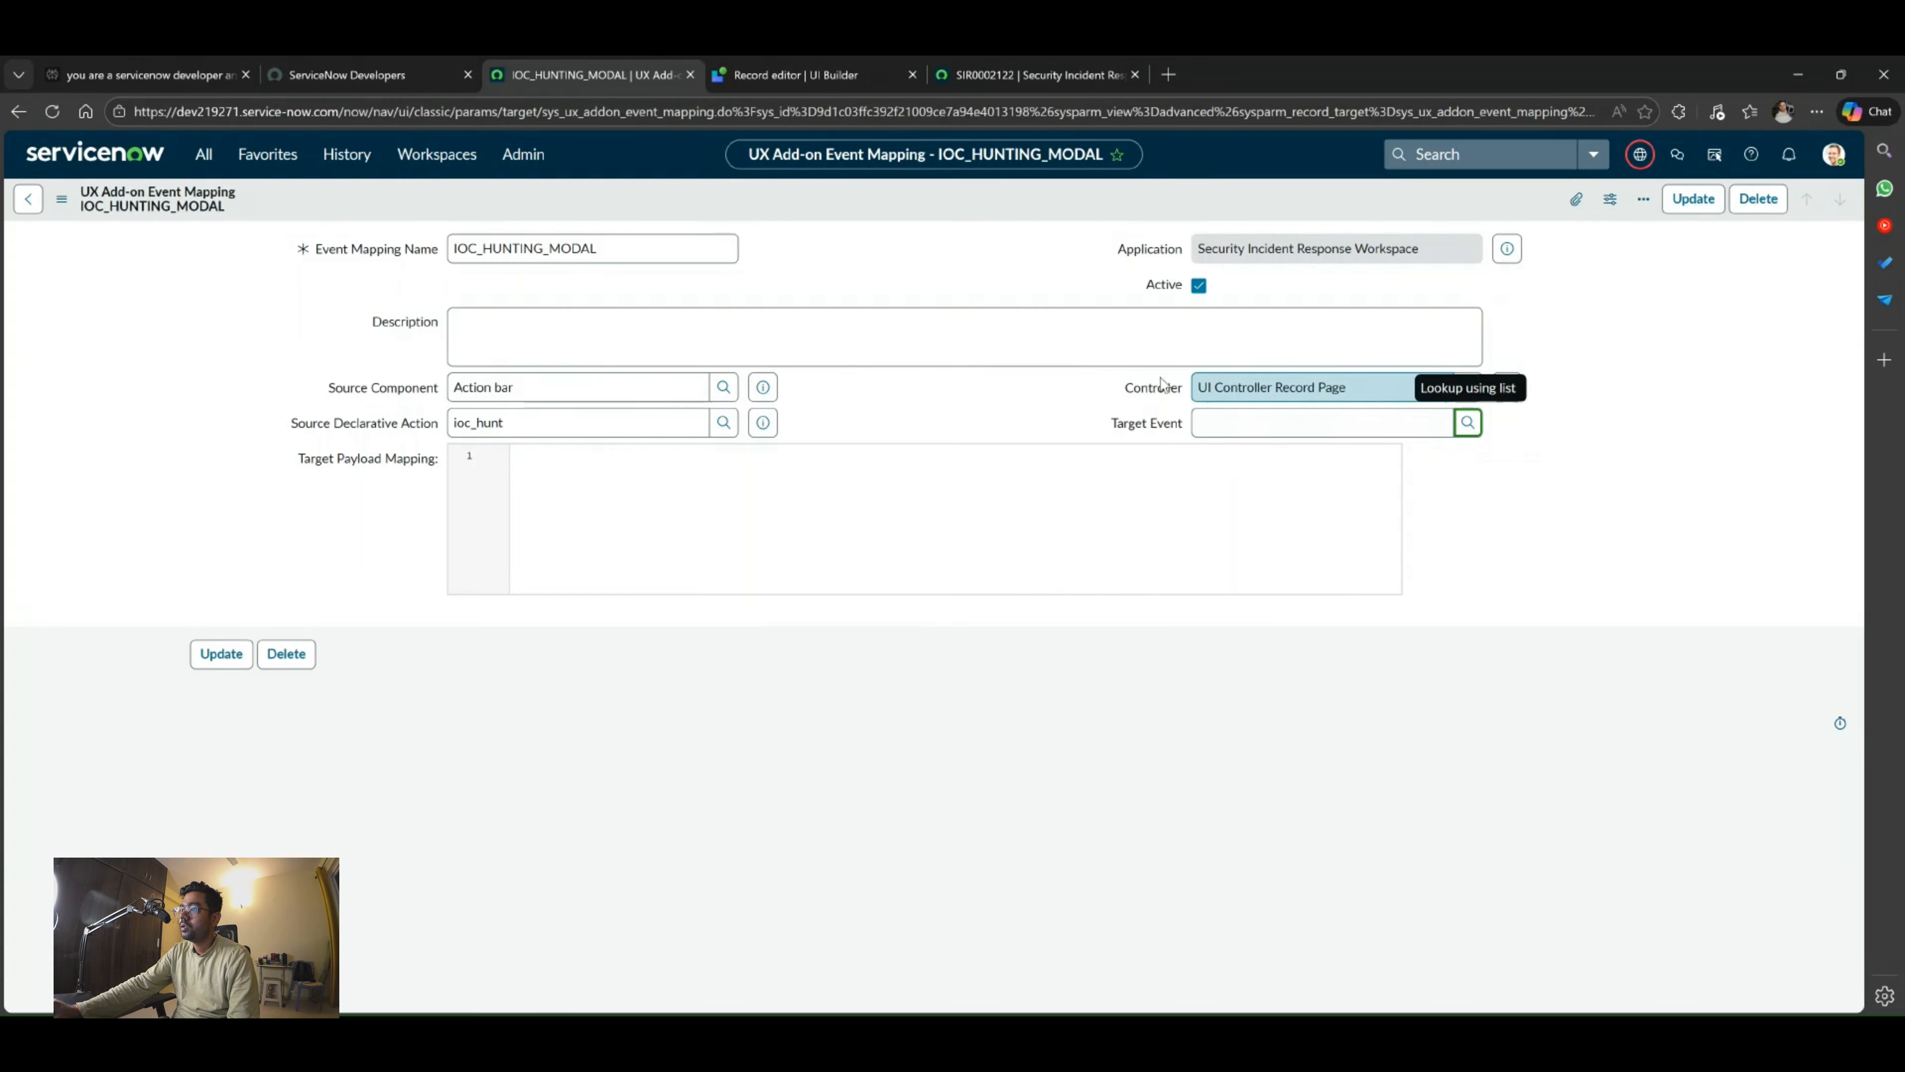
# Review the record page's event mappings and the Action bar component's configuration in UI Builder.
pyautogui.click(797, 75)
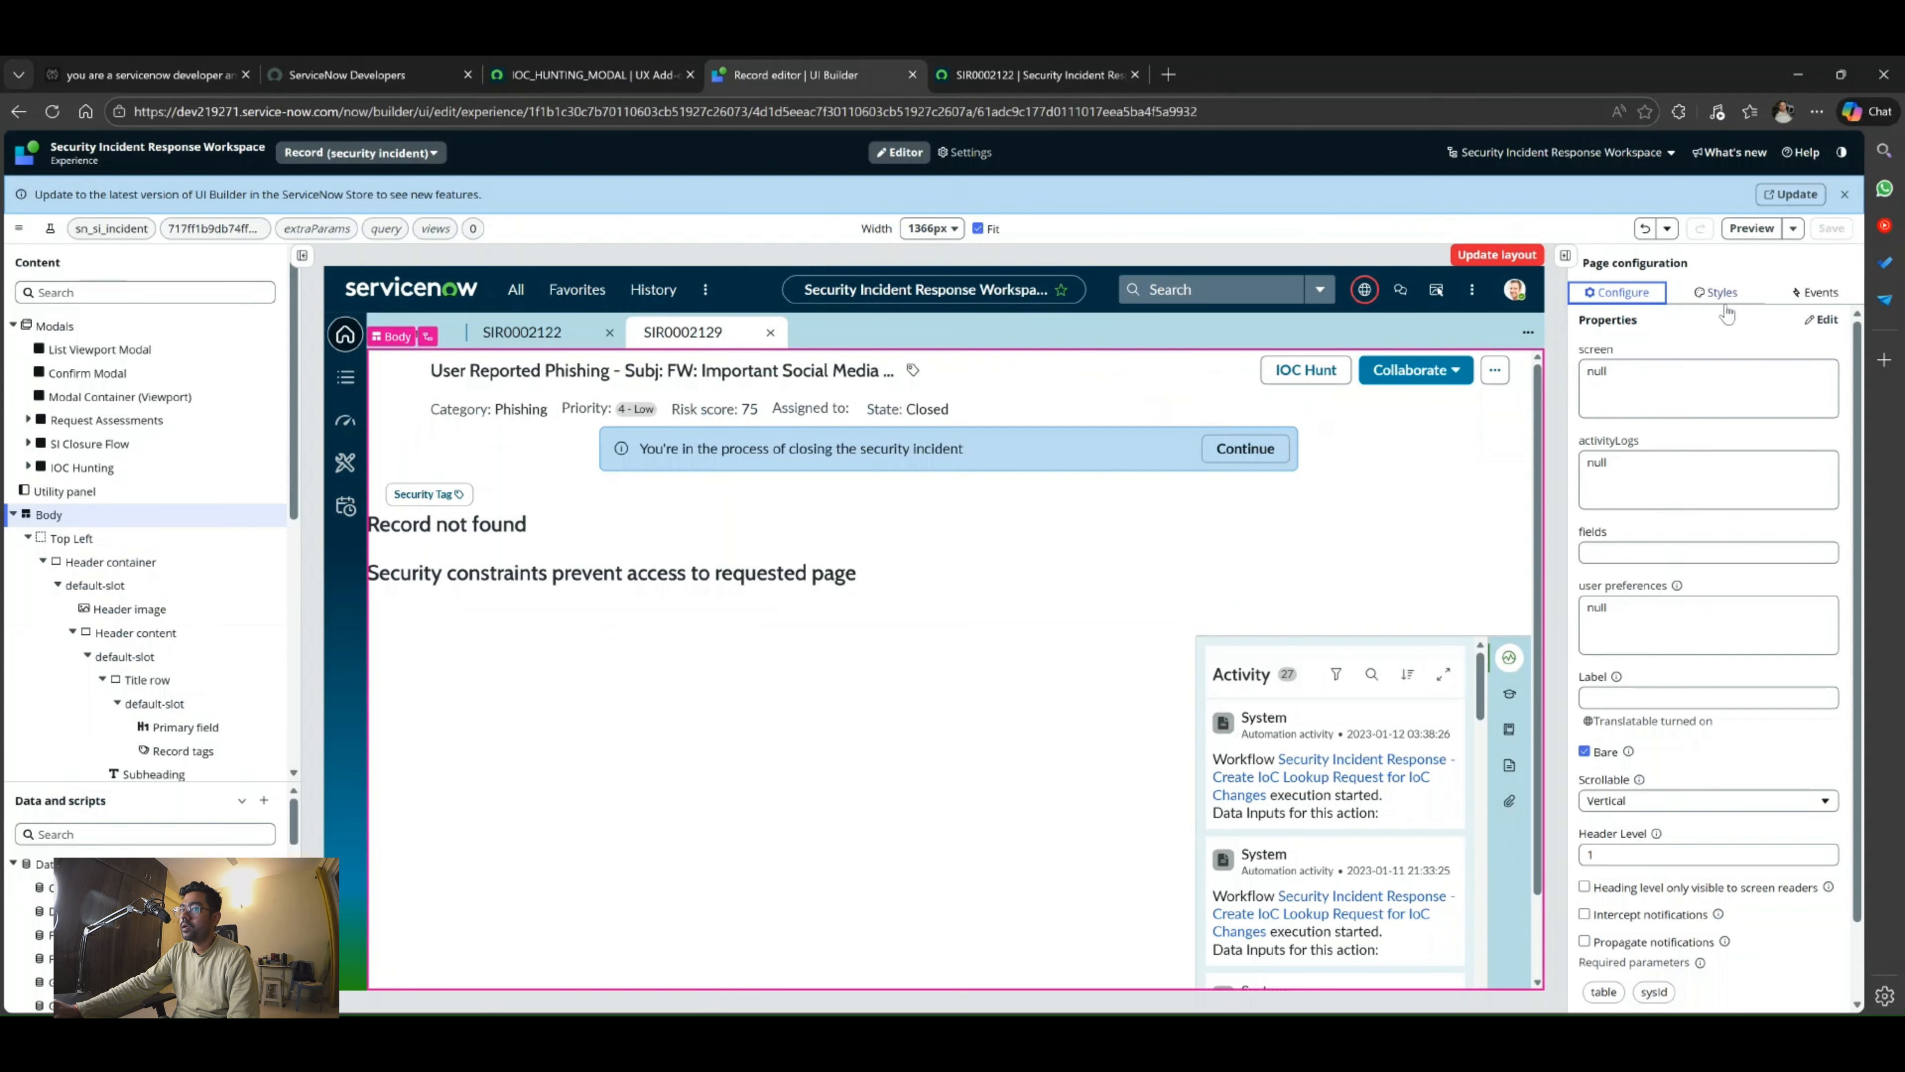
pyautogui.click(1810, 292)
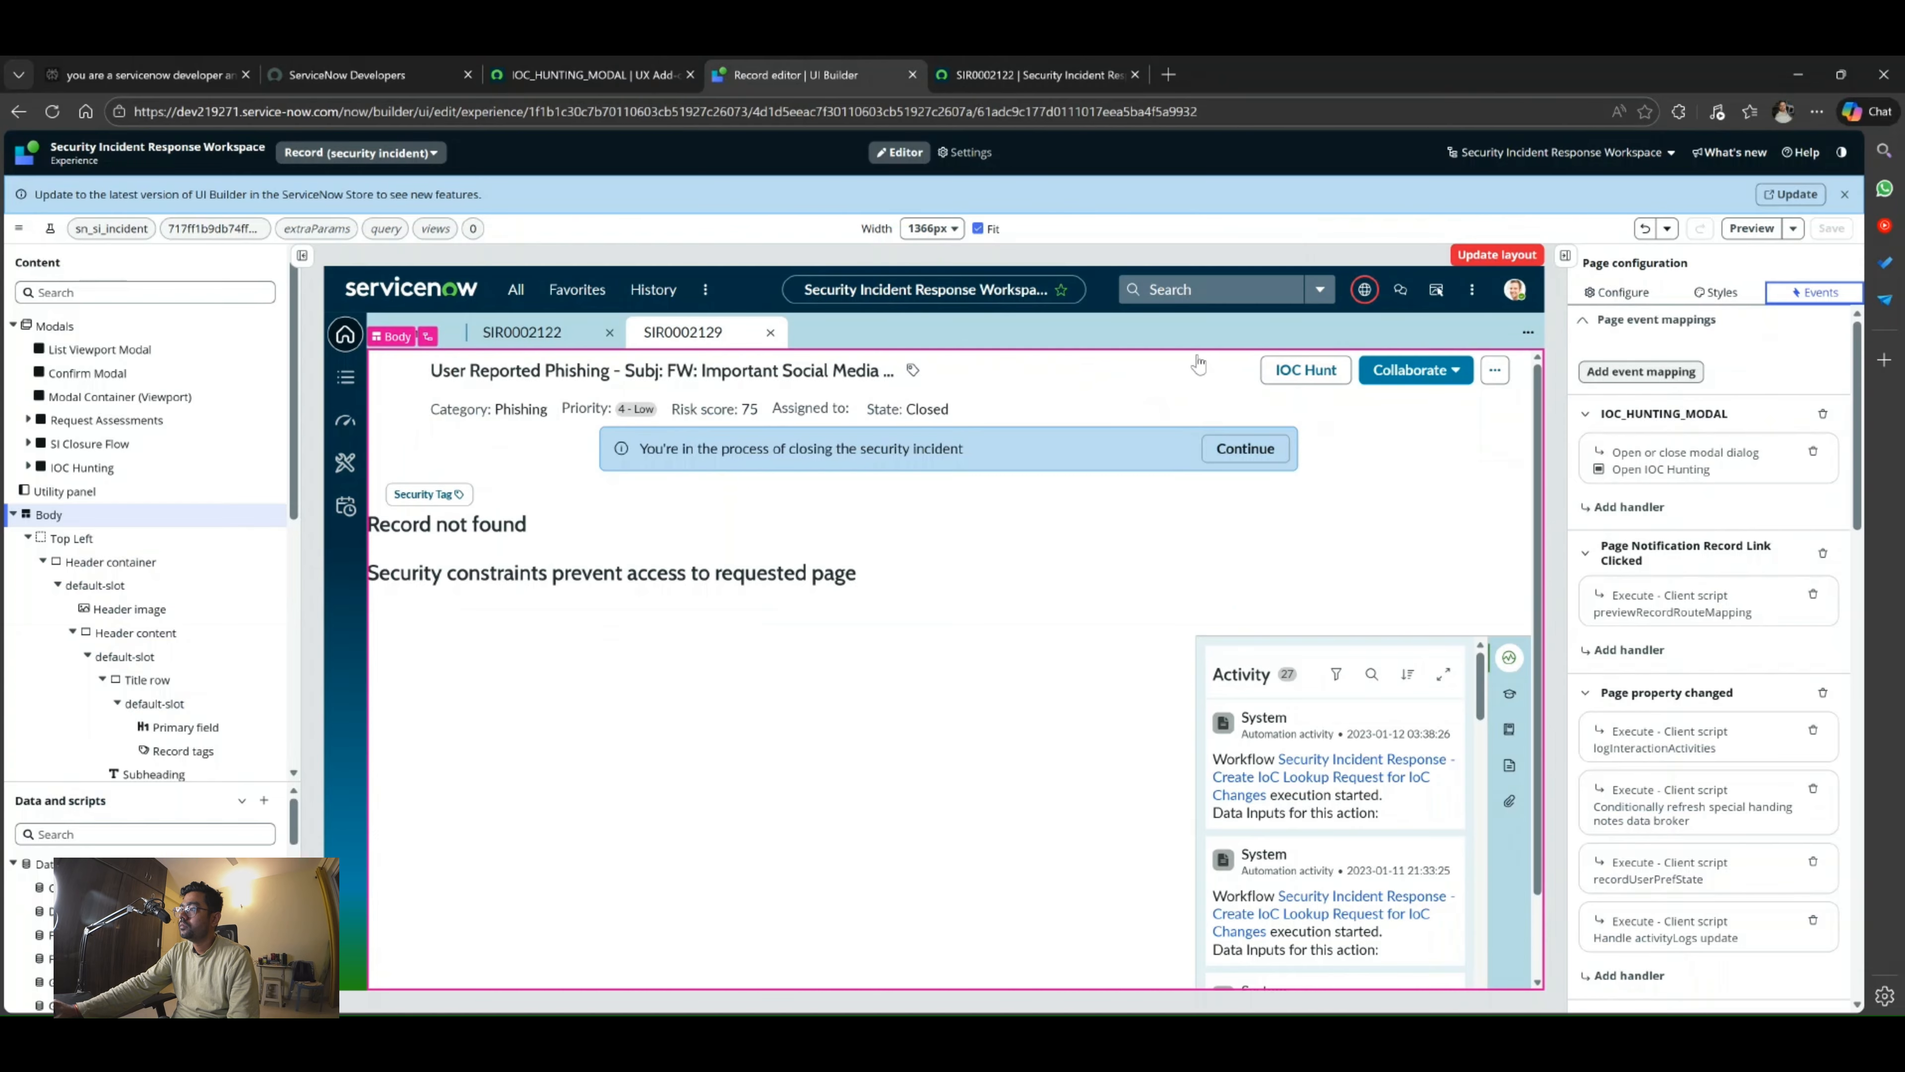
pyautogui.click(1136, 386)
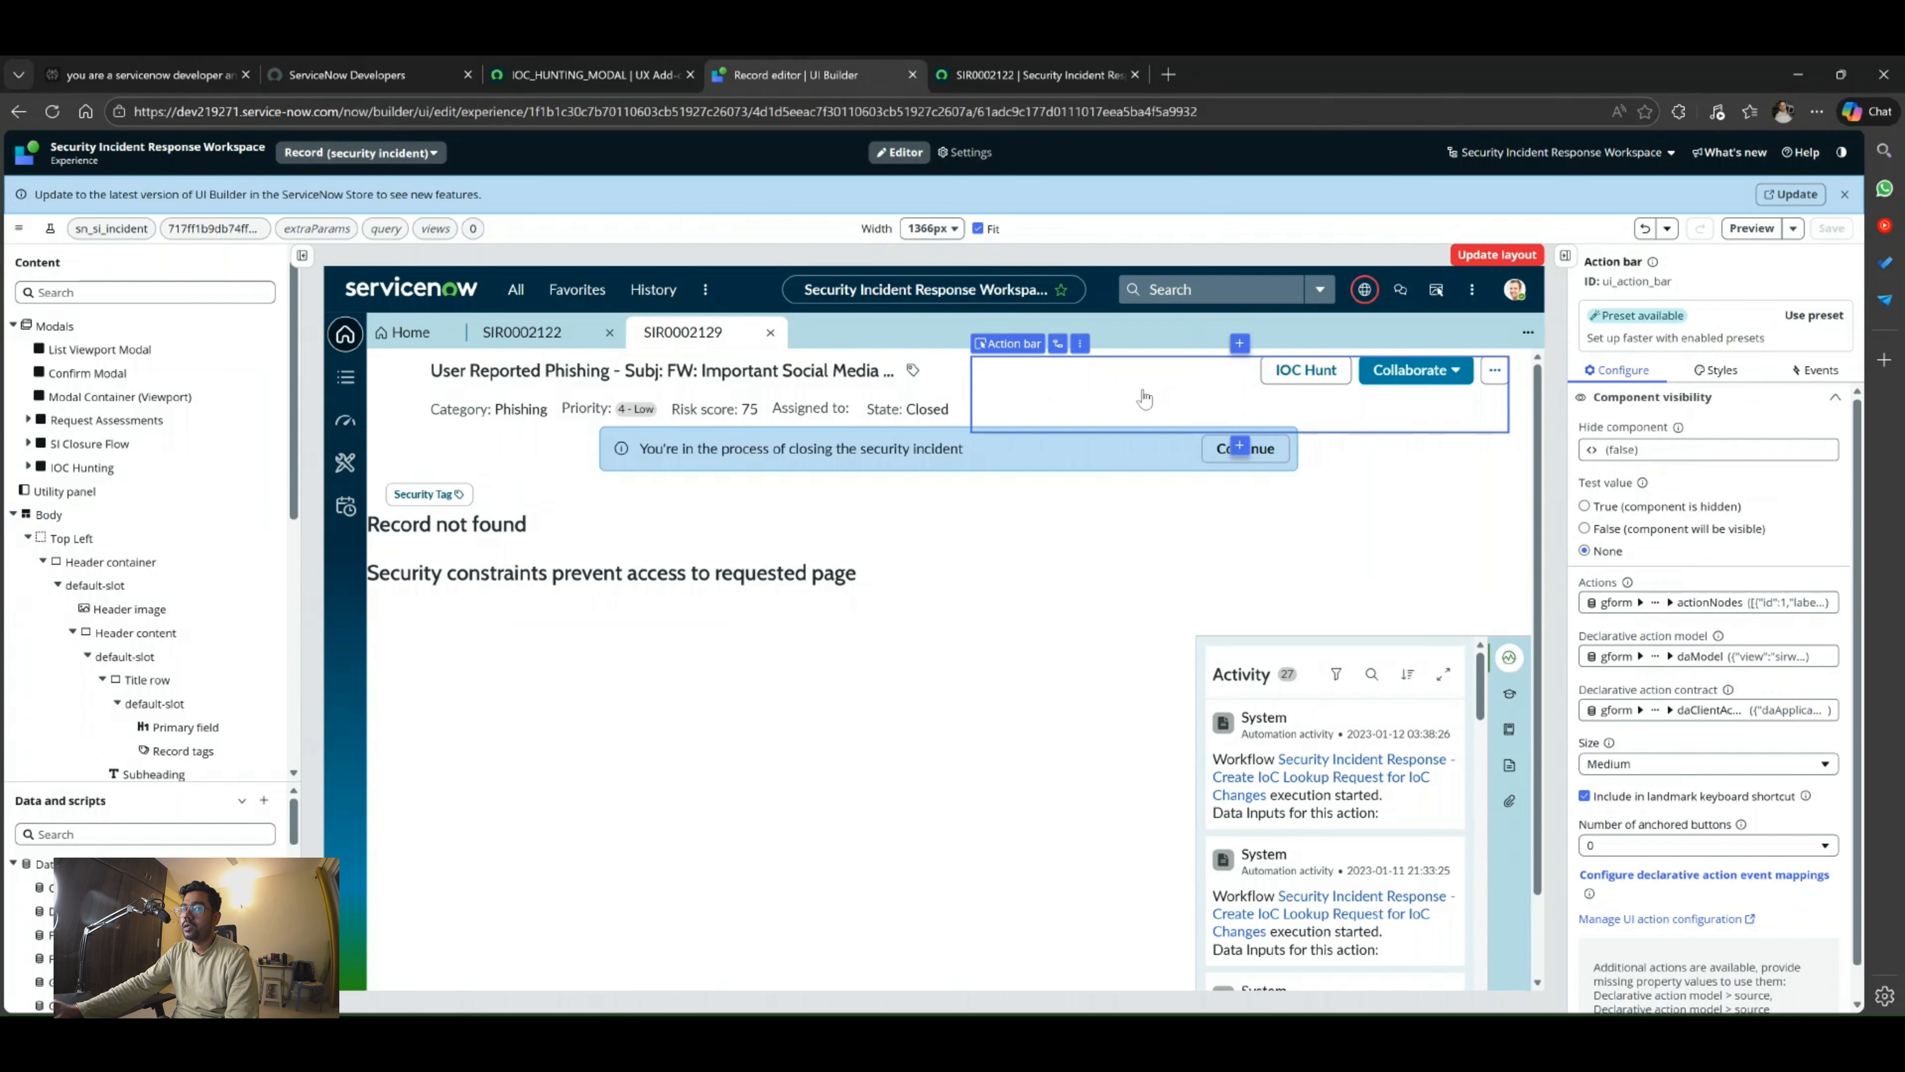
pyautogui.click(591, 75)
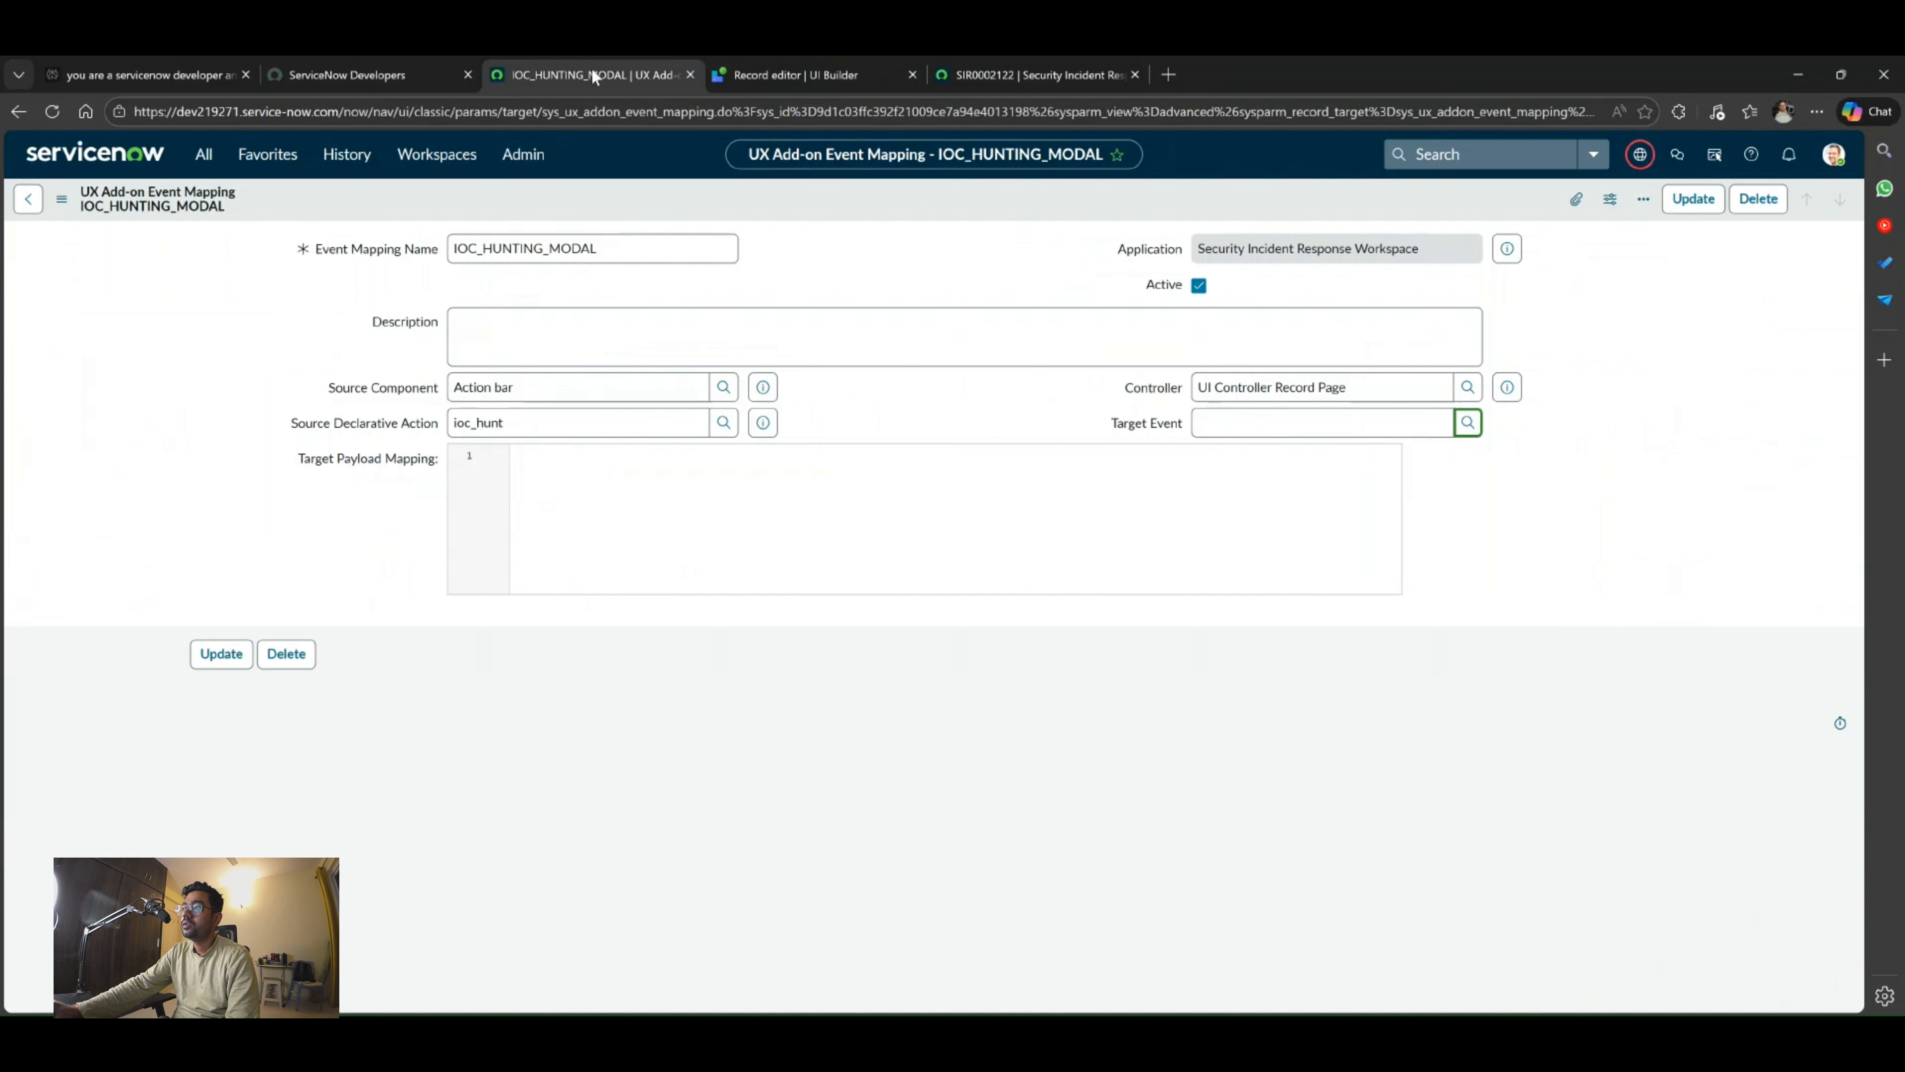
# Clear the Controller value of the IOC_HUNTING_MODAL event mapping.
pyautogui.moveTo(1379, 388); pyautogui.dragTo(1124, 387)
pyautogui.press('BackSpace')
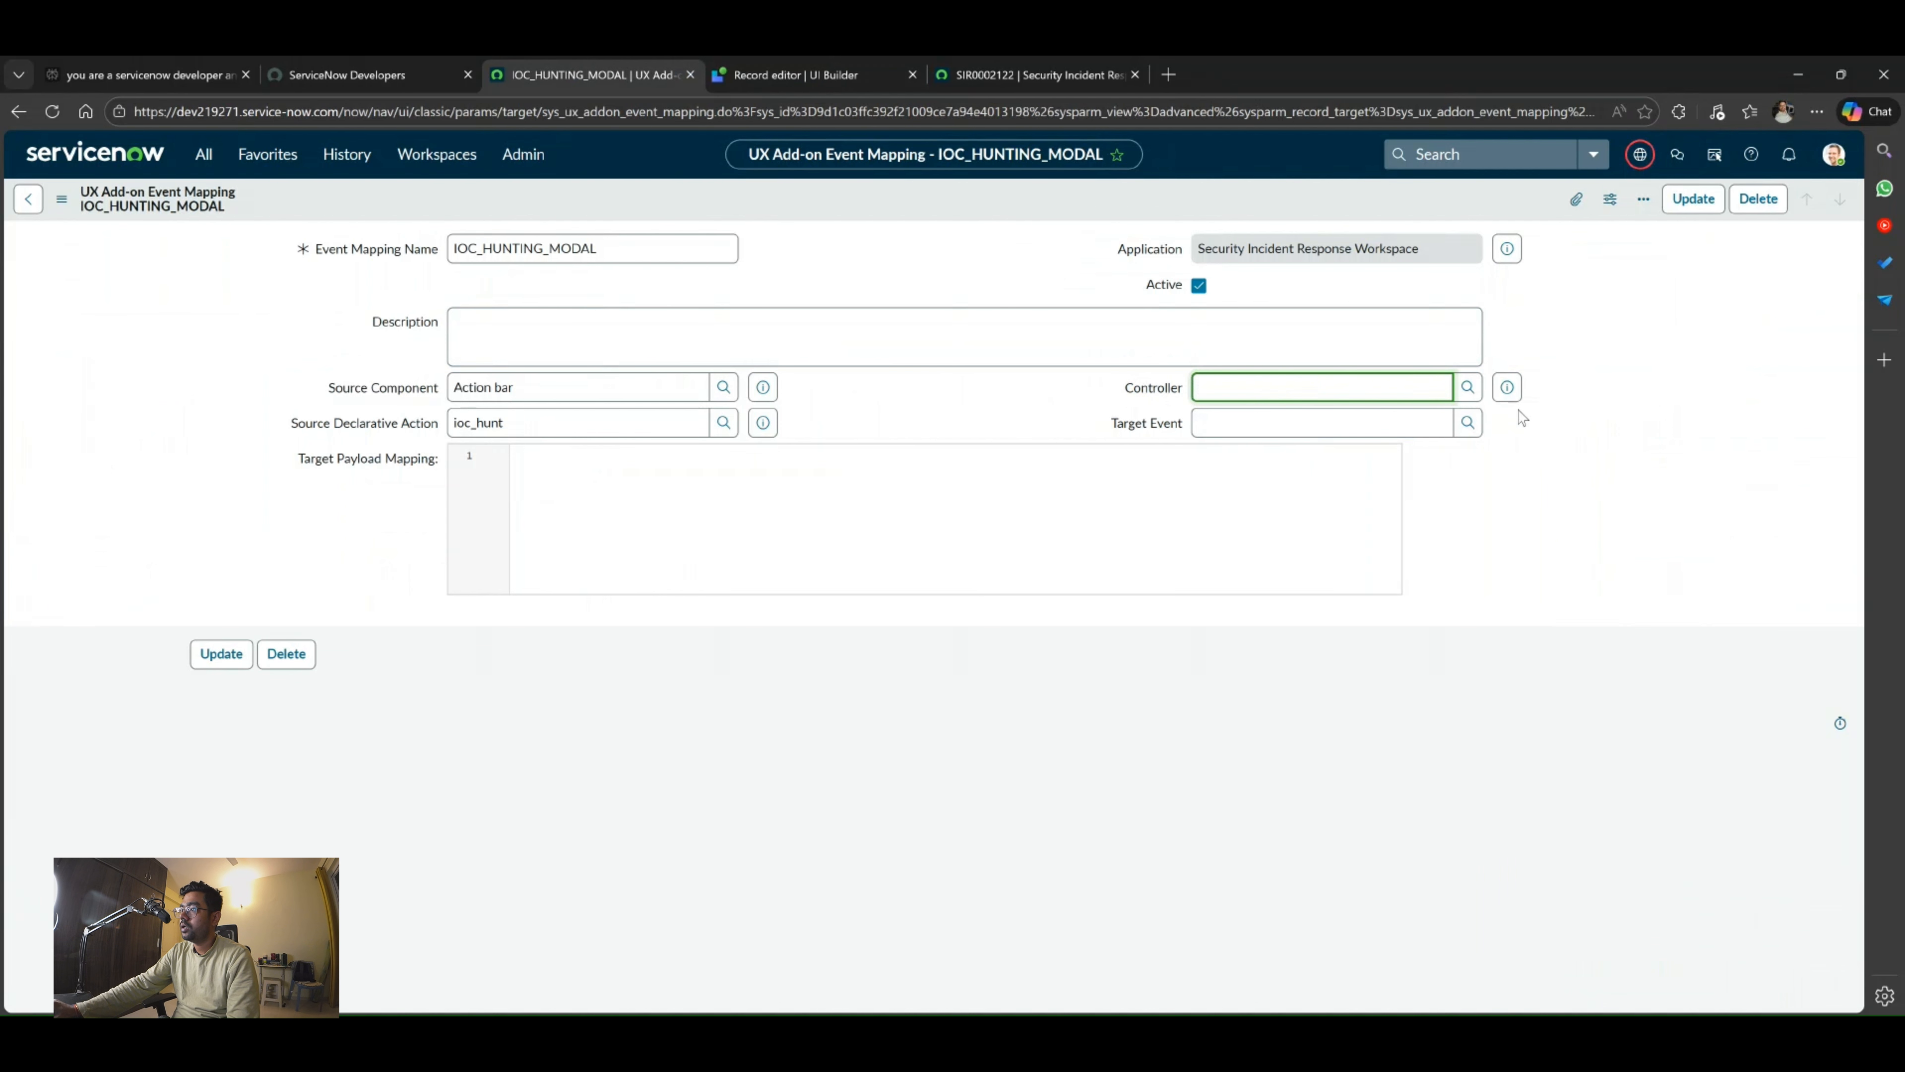
pyautogui.click(1621, 415)
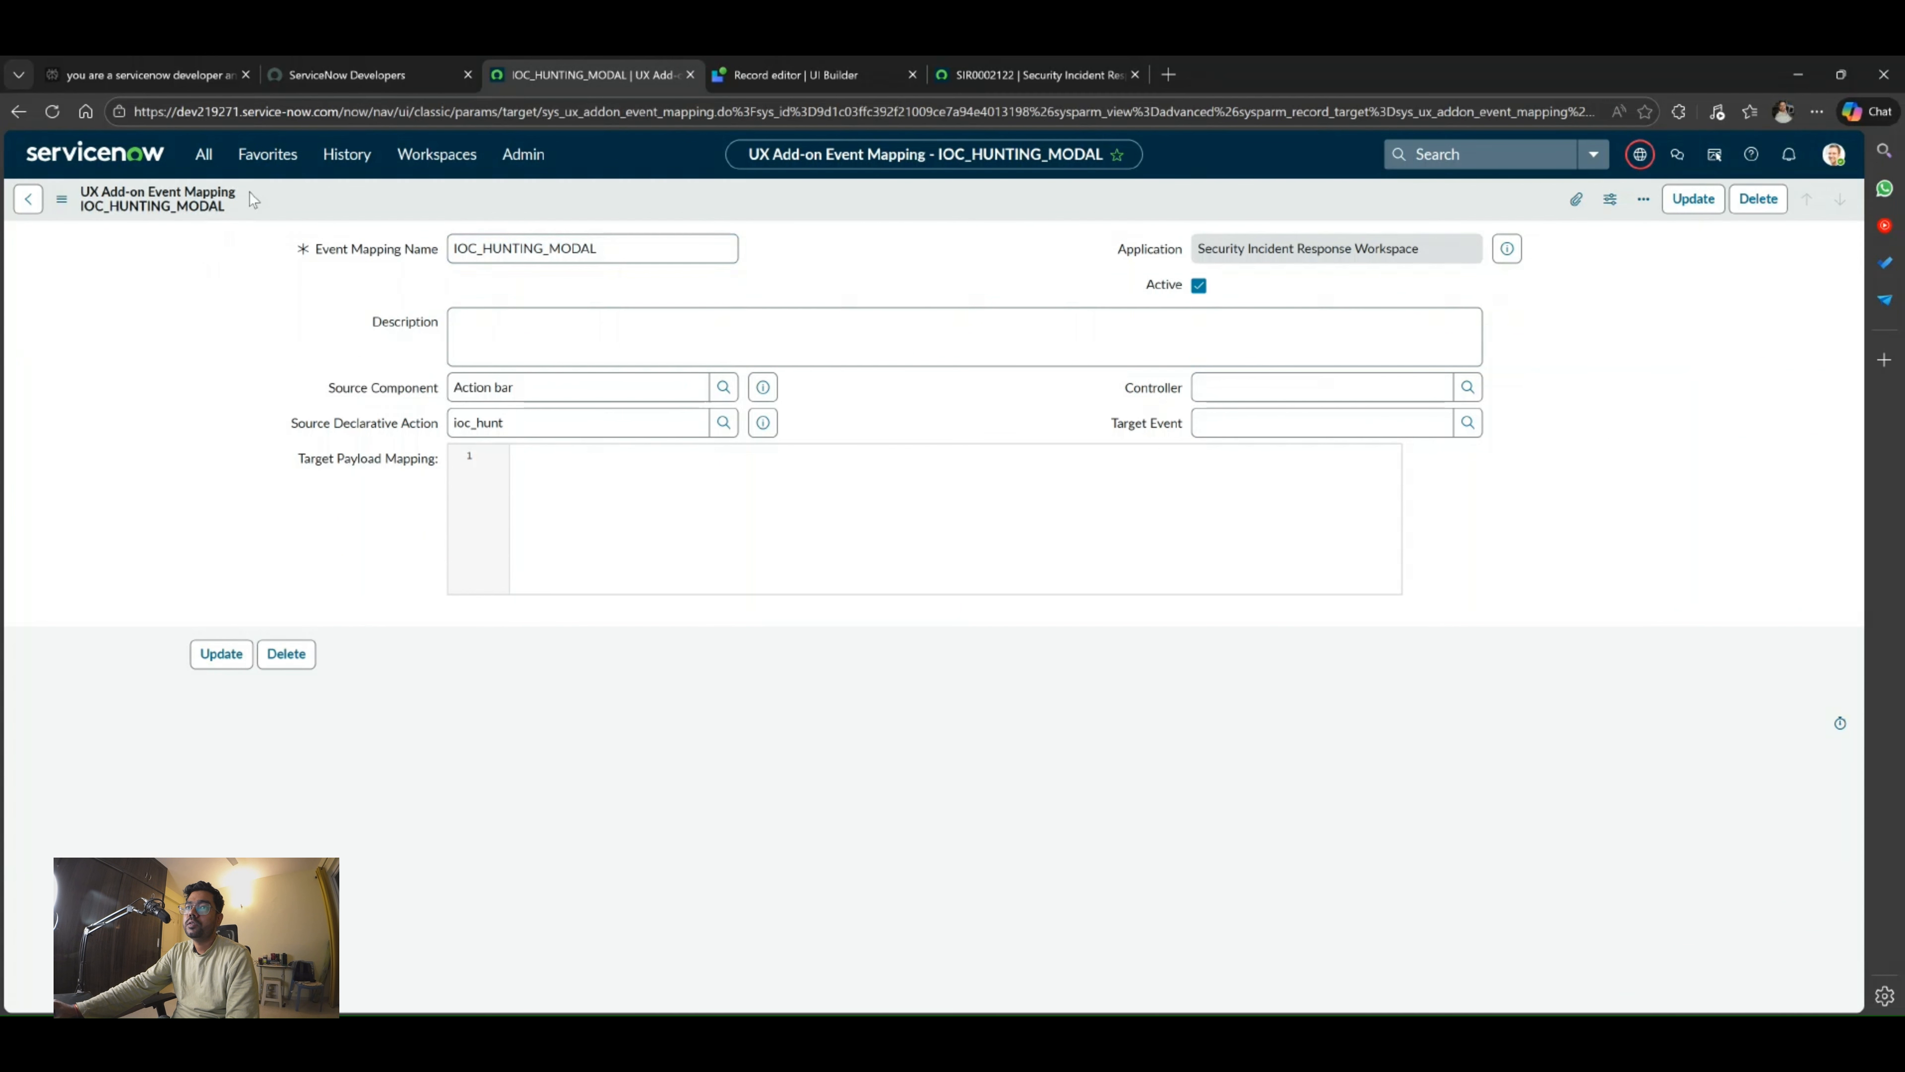
# Copy the form title "UX Add-on Event Mapping" and open google.com in a new browser tab.
pyautogui.moveTo(249, 196); pyautogui.dragTo(87, 208)
pyautogui.hotkey('ctrl', 'c')
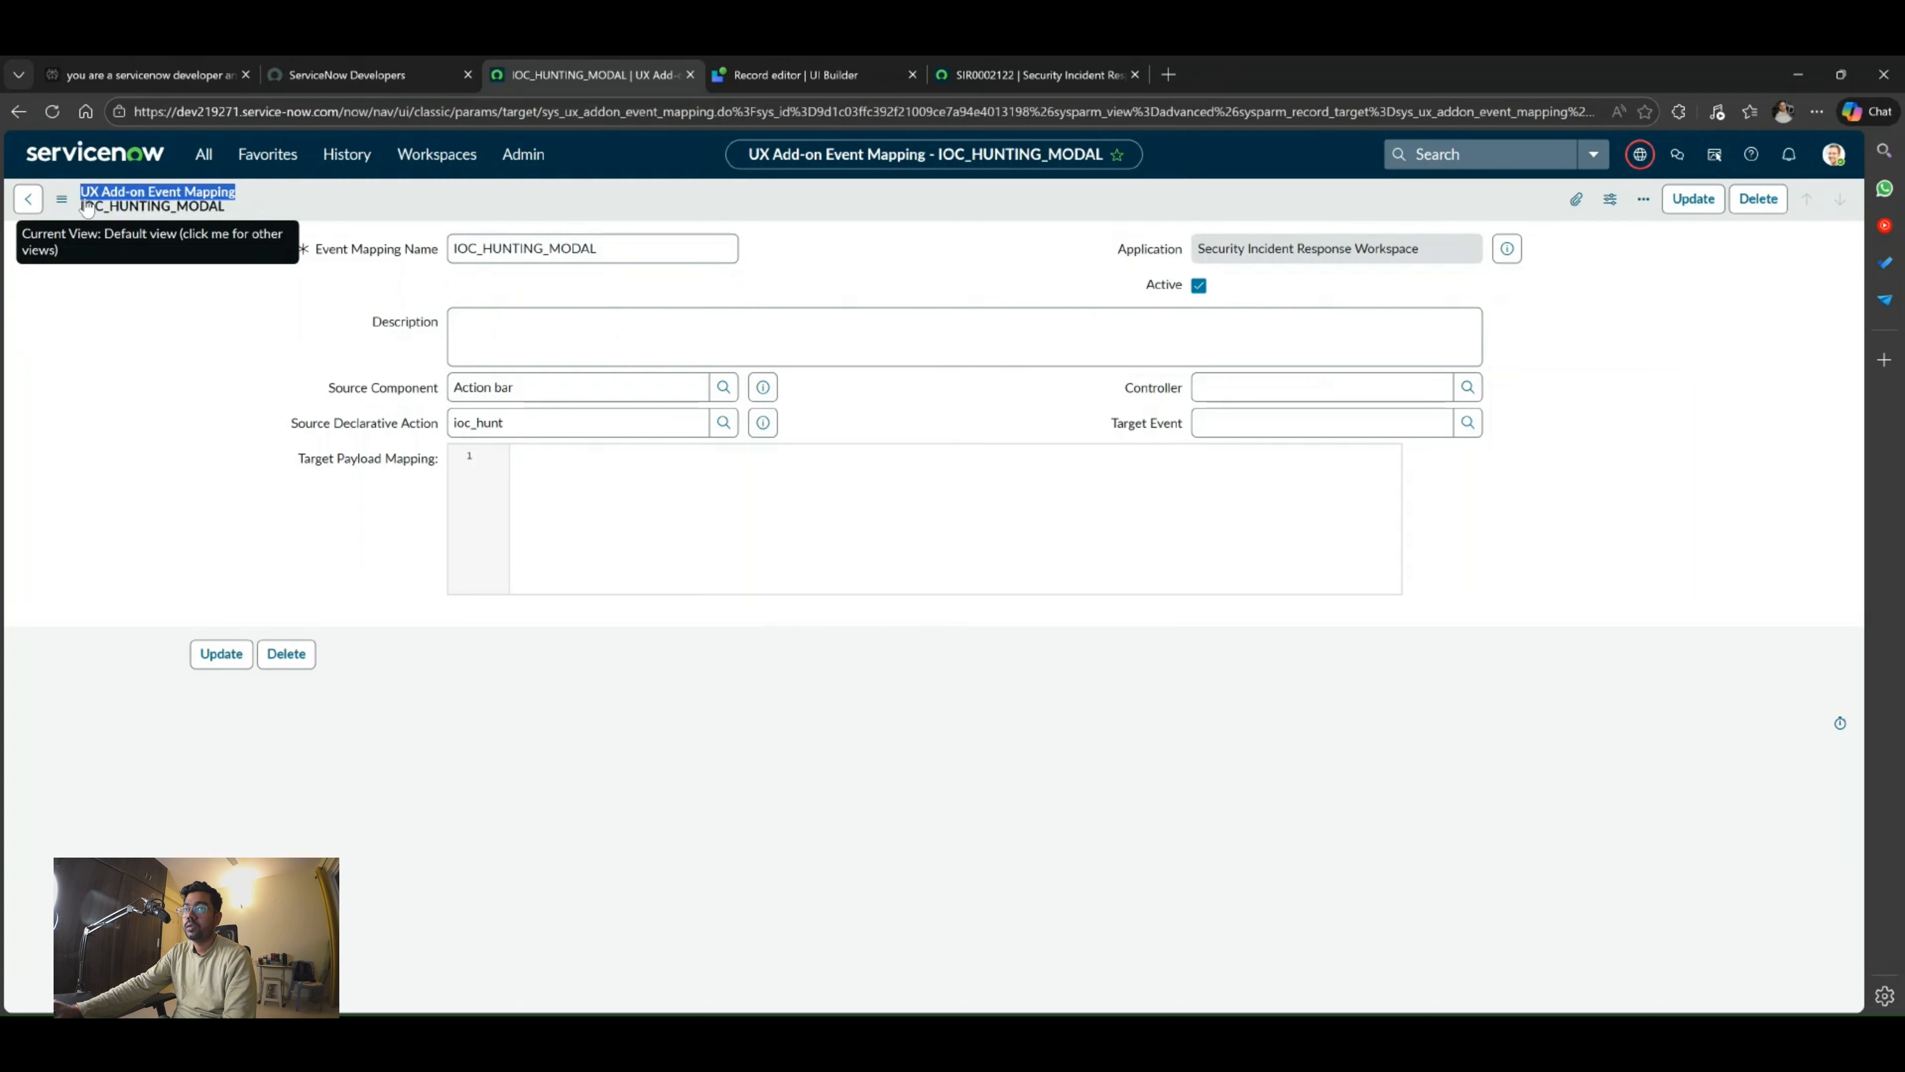
pyautogui.click(1169, 78)
pyautogui.write('google.com')
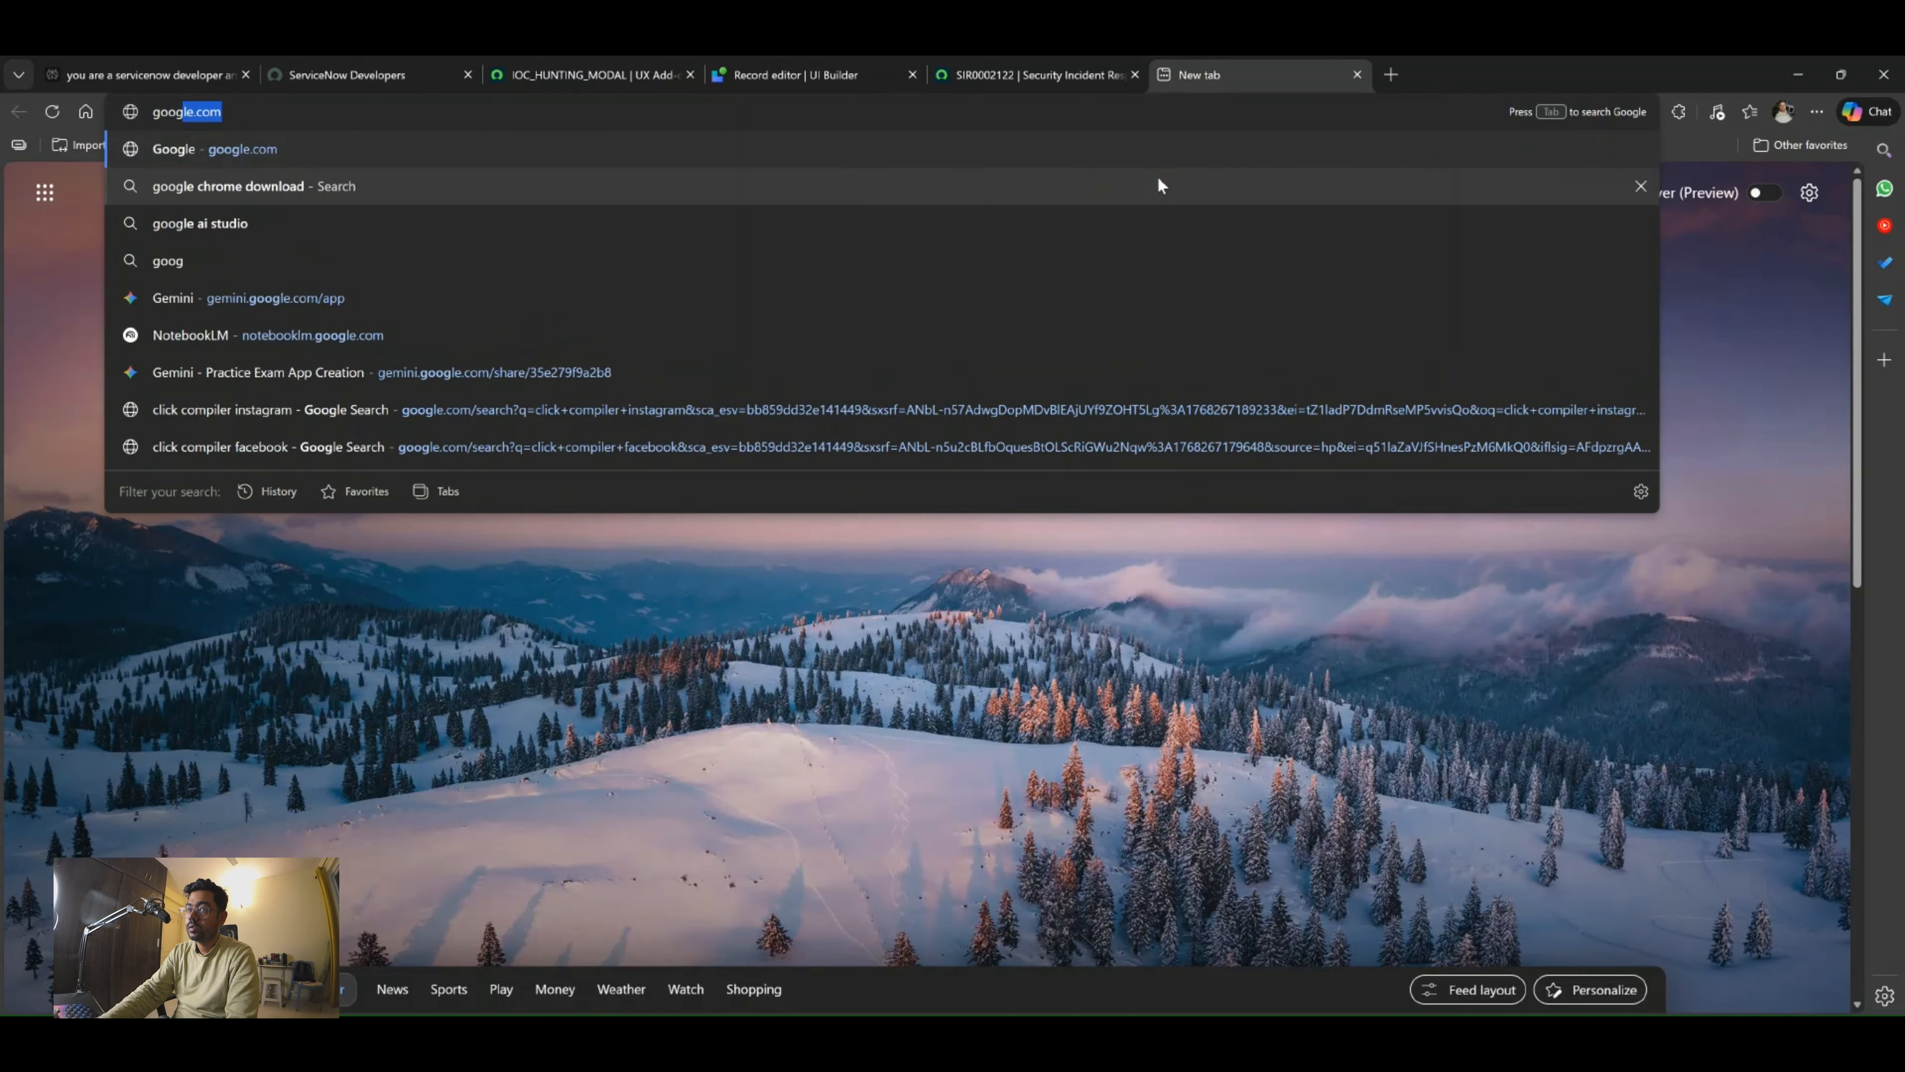
pyautogui.press('Return')
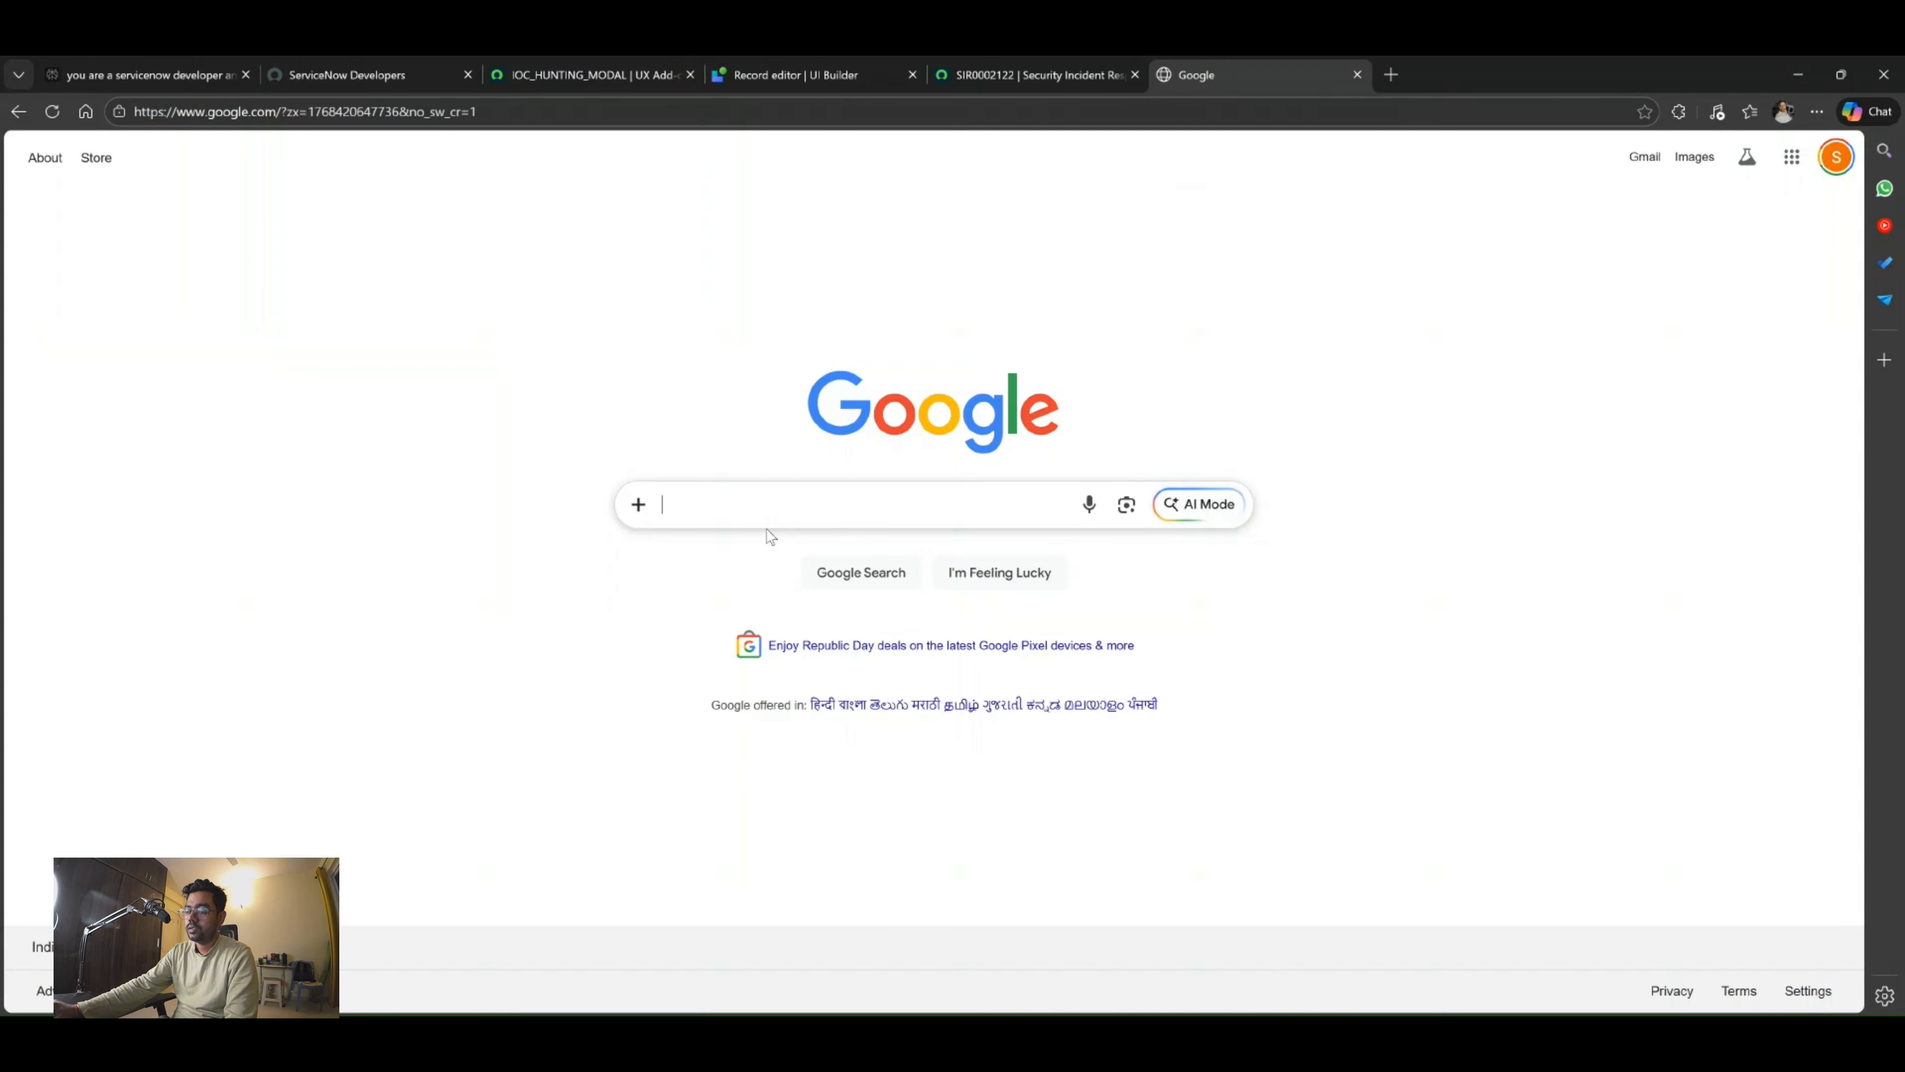
# Search Google for "Declarative Action : UX Add-on Event Mapping controller and target event in servicenow".
pyautogui.hotkey('ctrl', 'v')
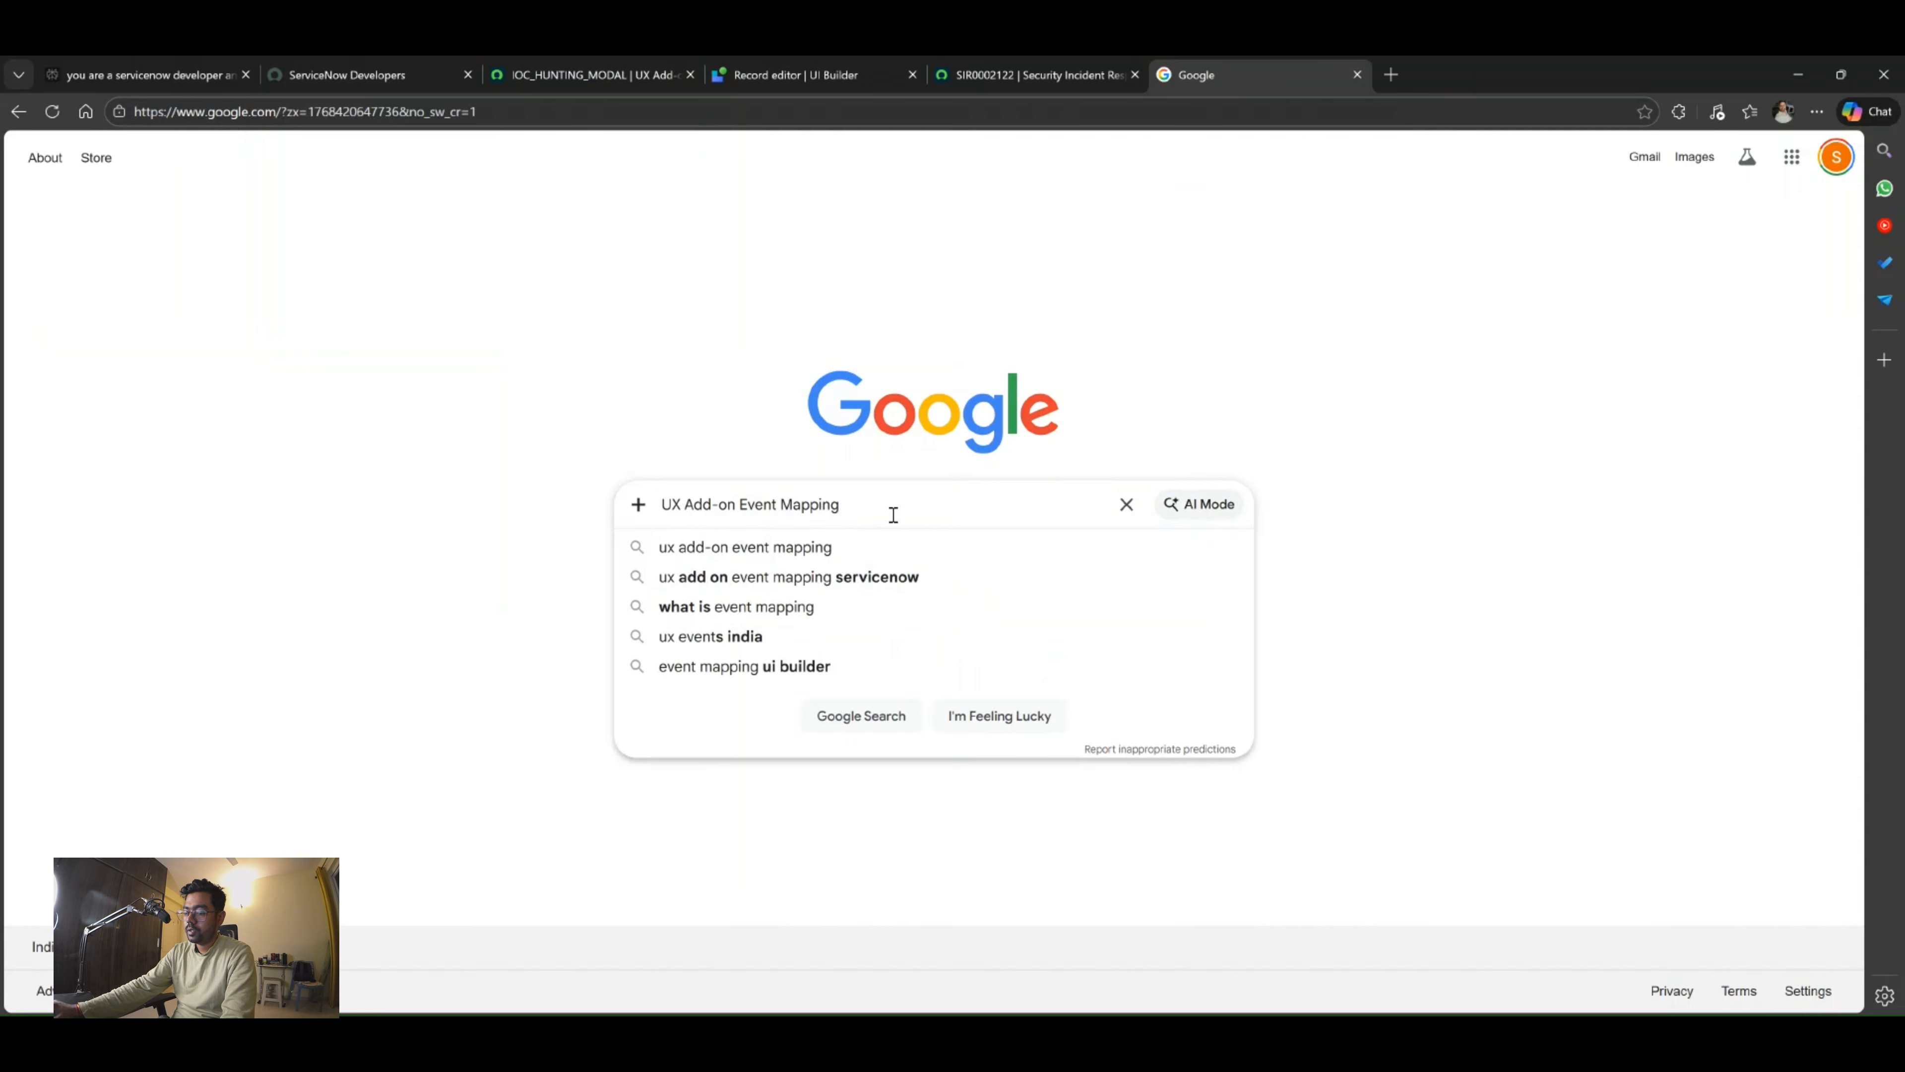
pyautogui.write('contro')
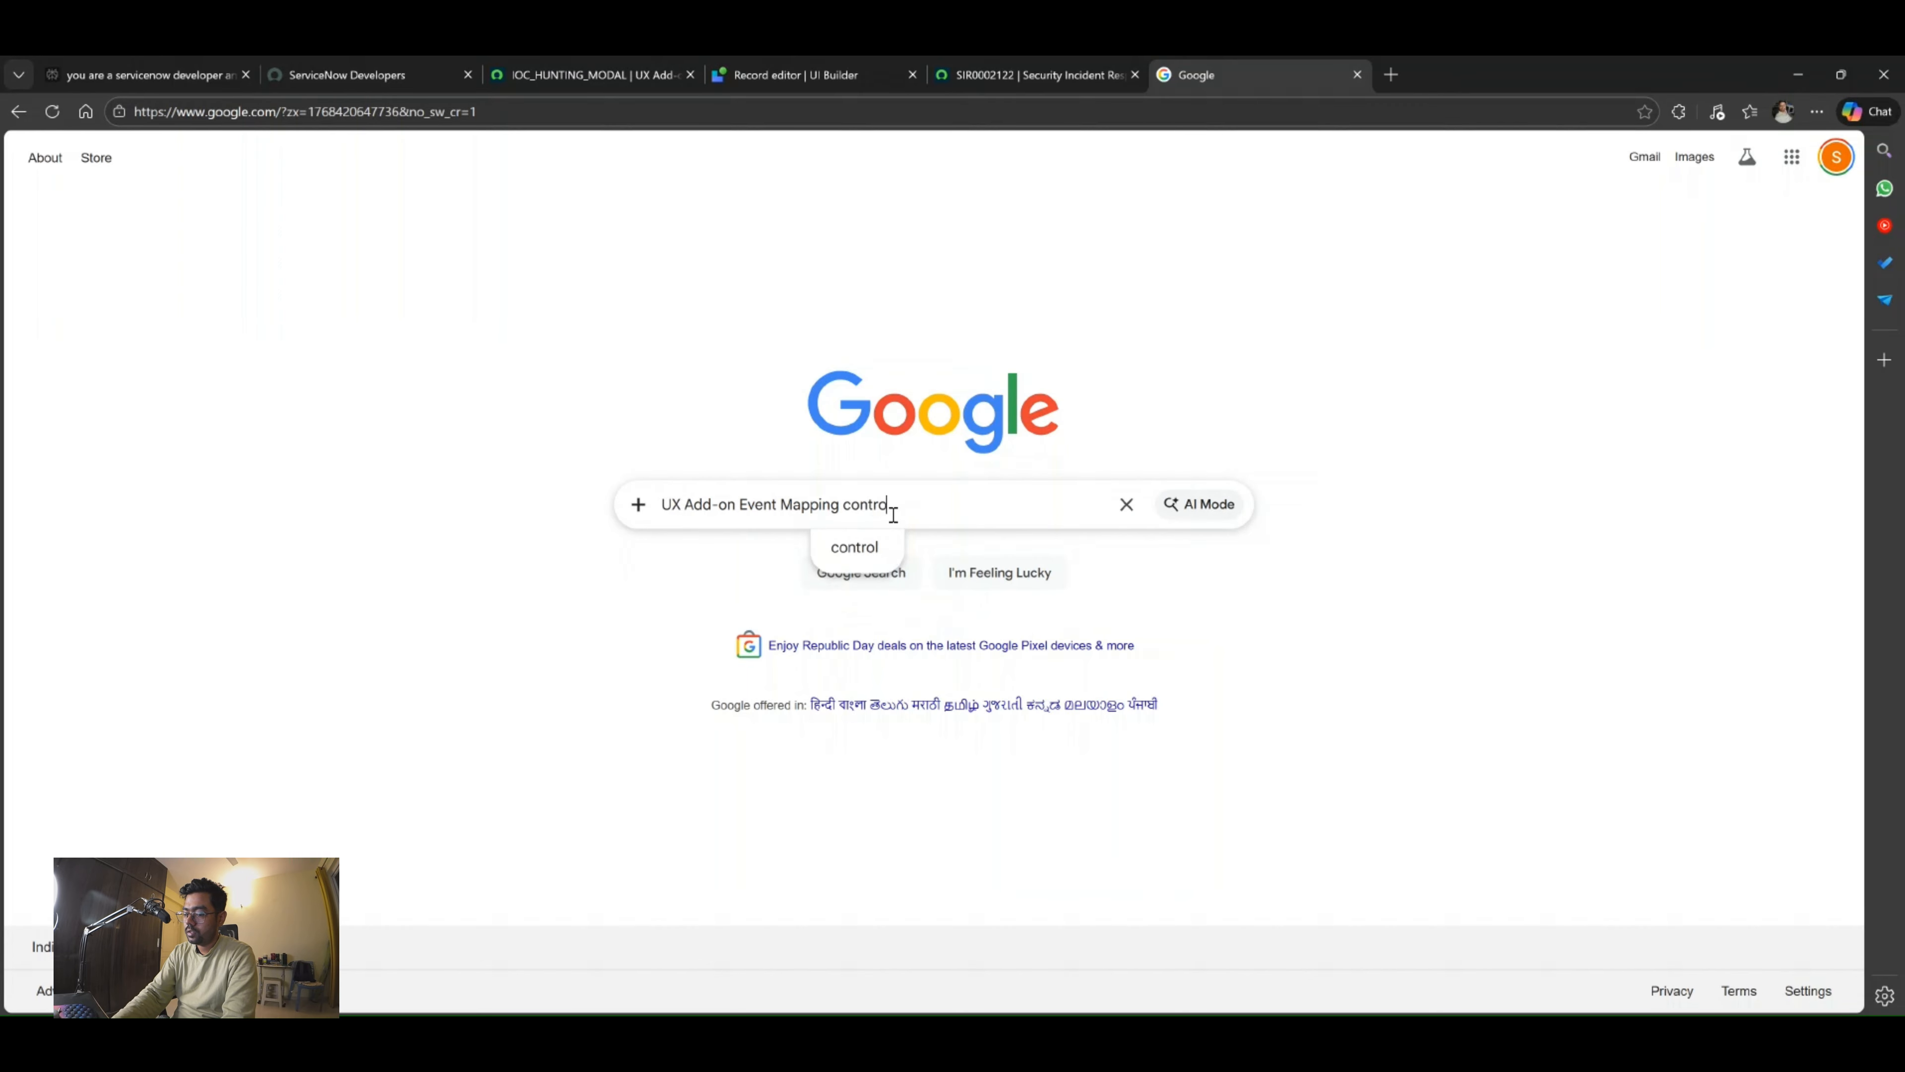
pyautogui.write('ller and')
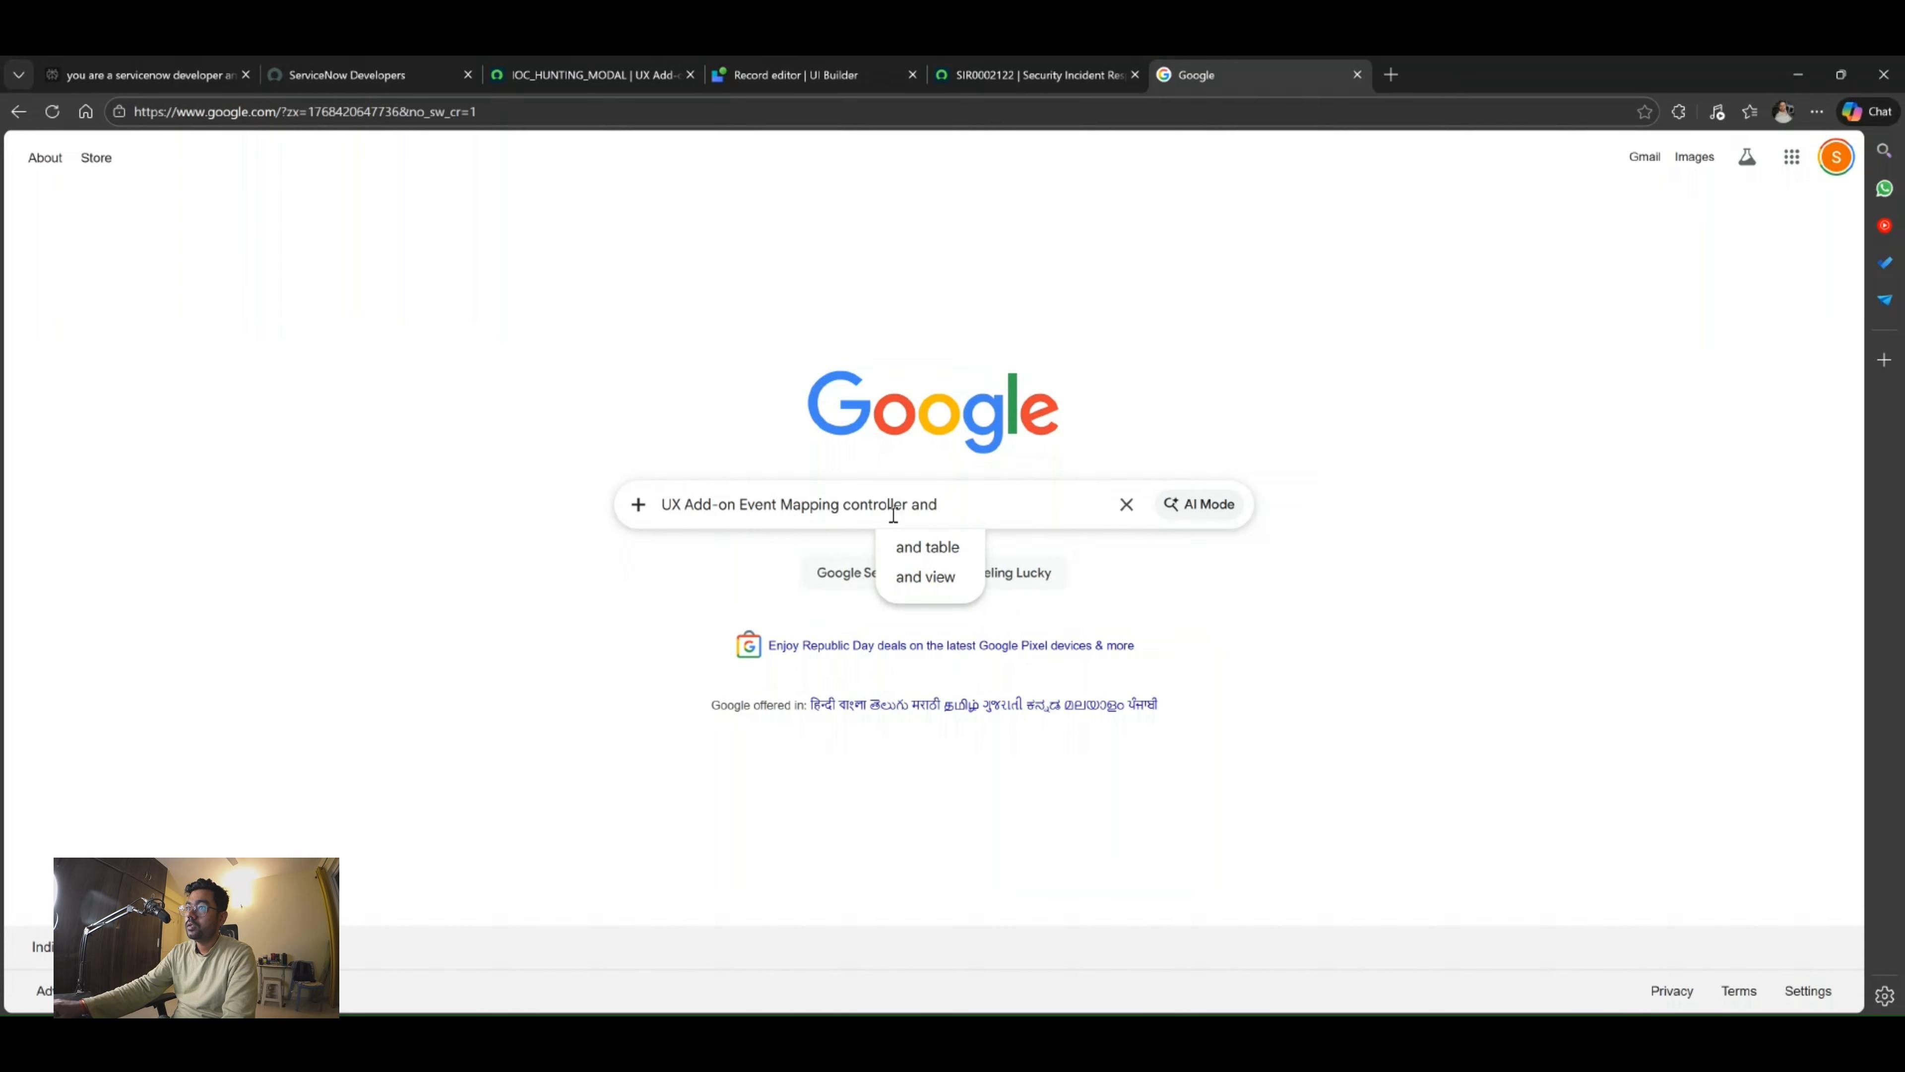
pyautogui.click(625, 71)
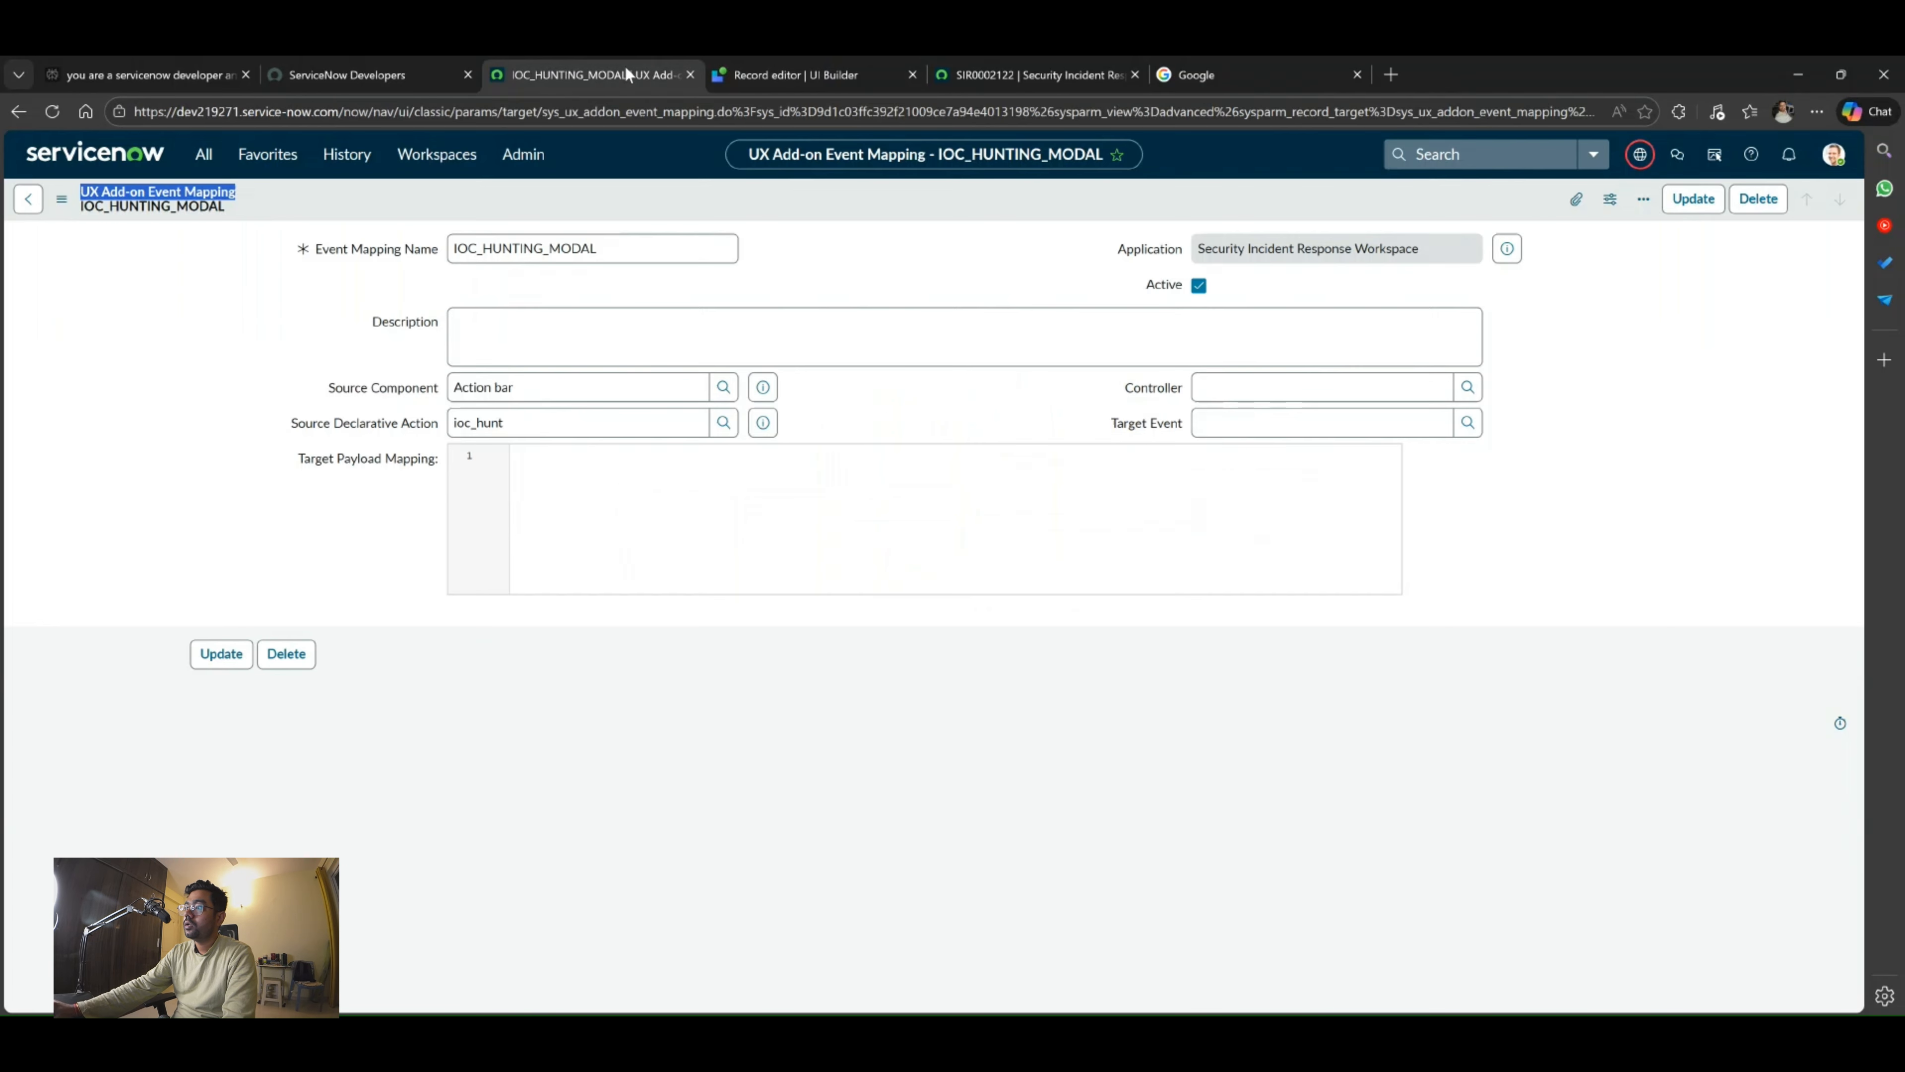
pyautogui.click(1217, 69)
pyautogui.write('ta')
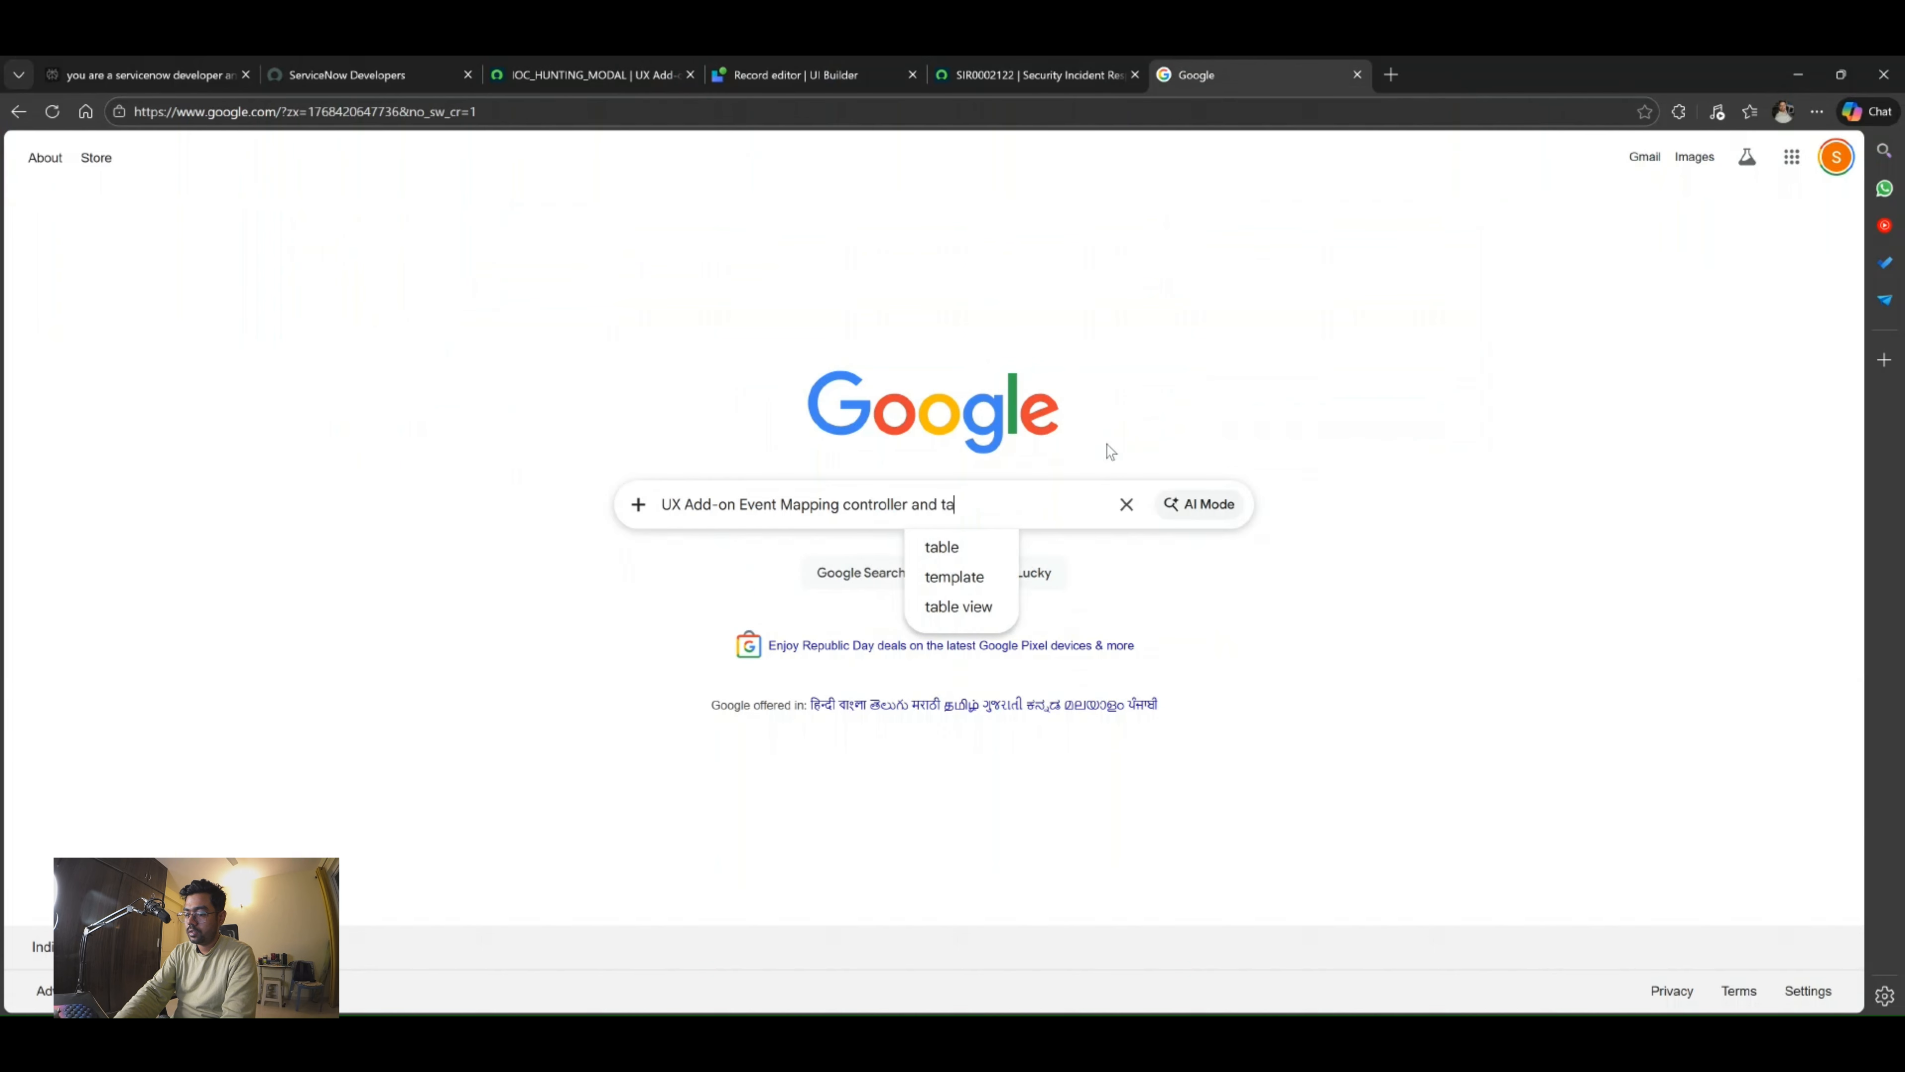
pyautogui.write('rget even')
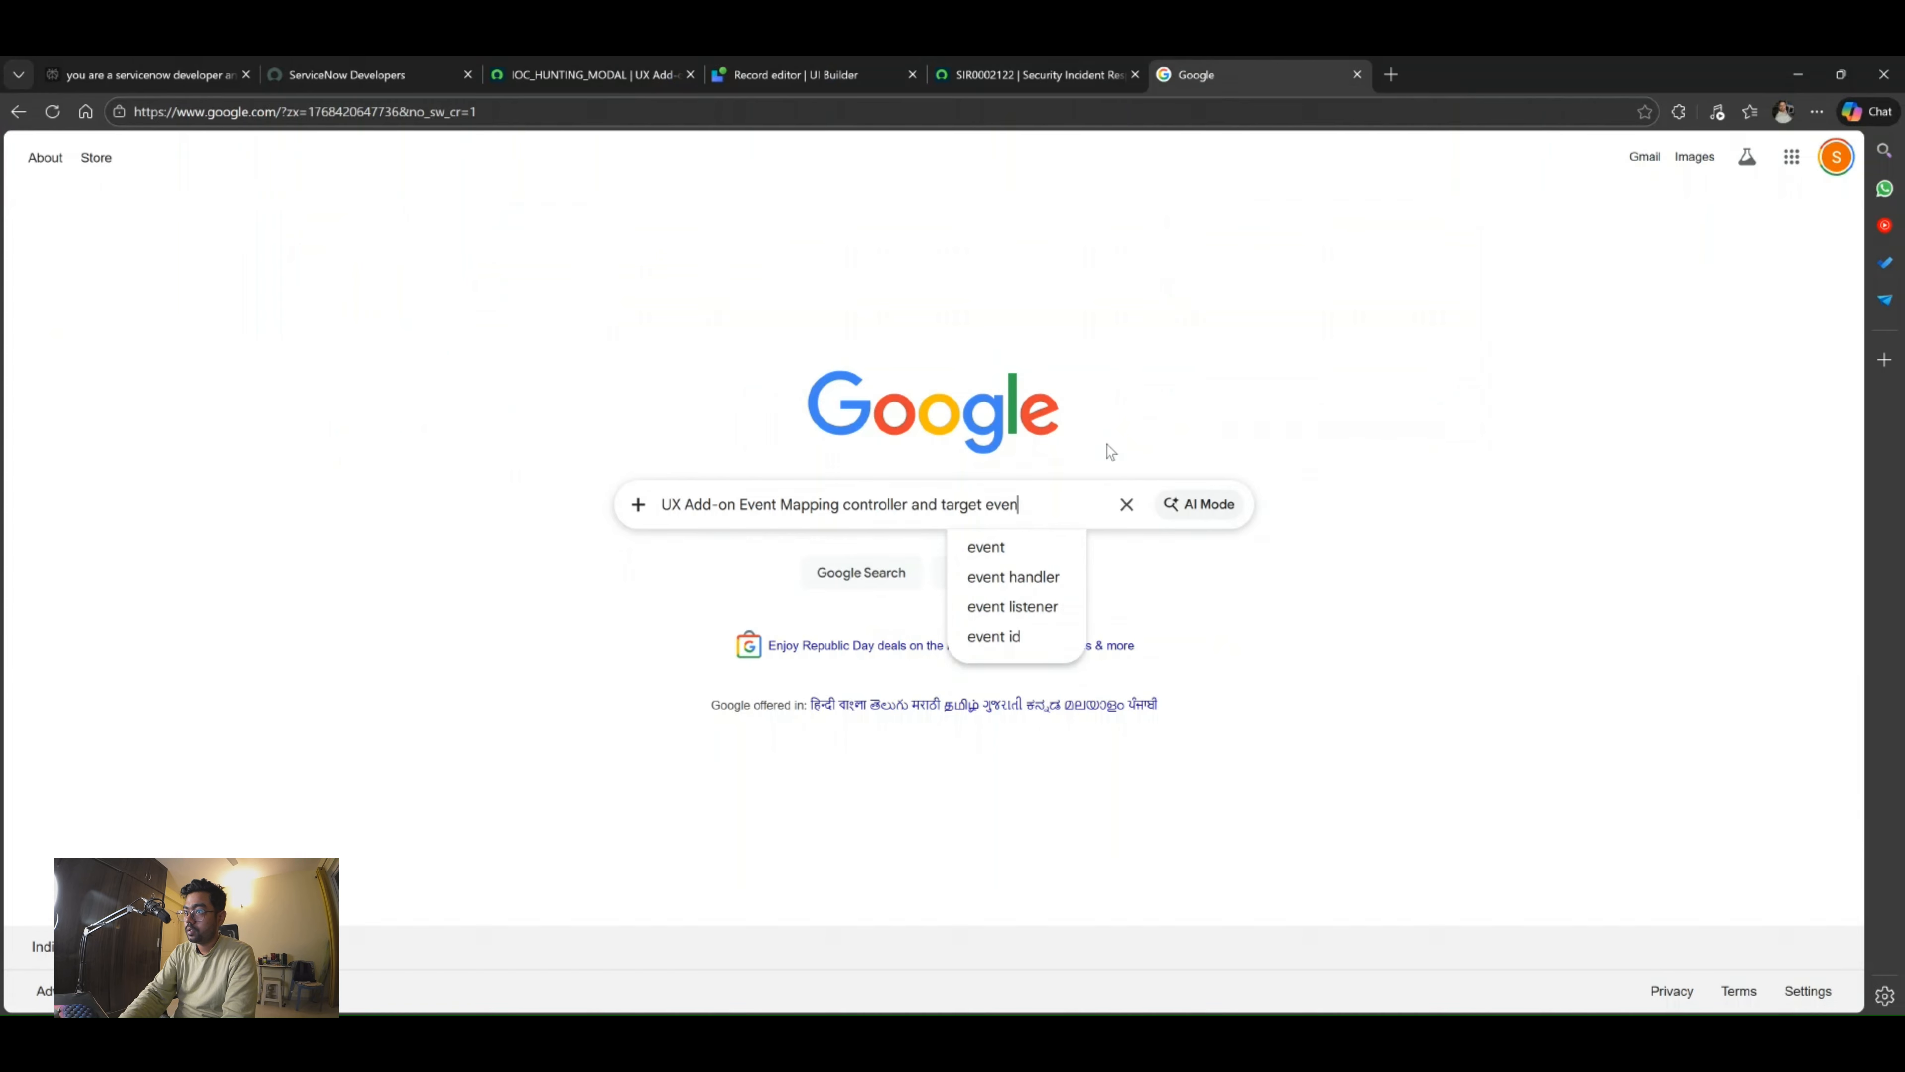
pyautogui.write('t i')
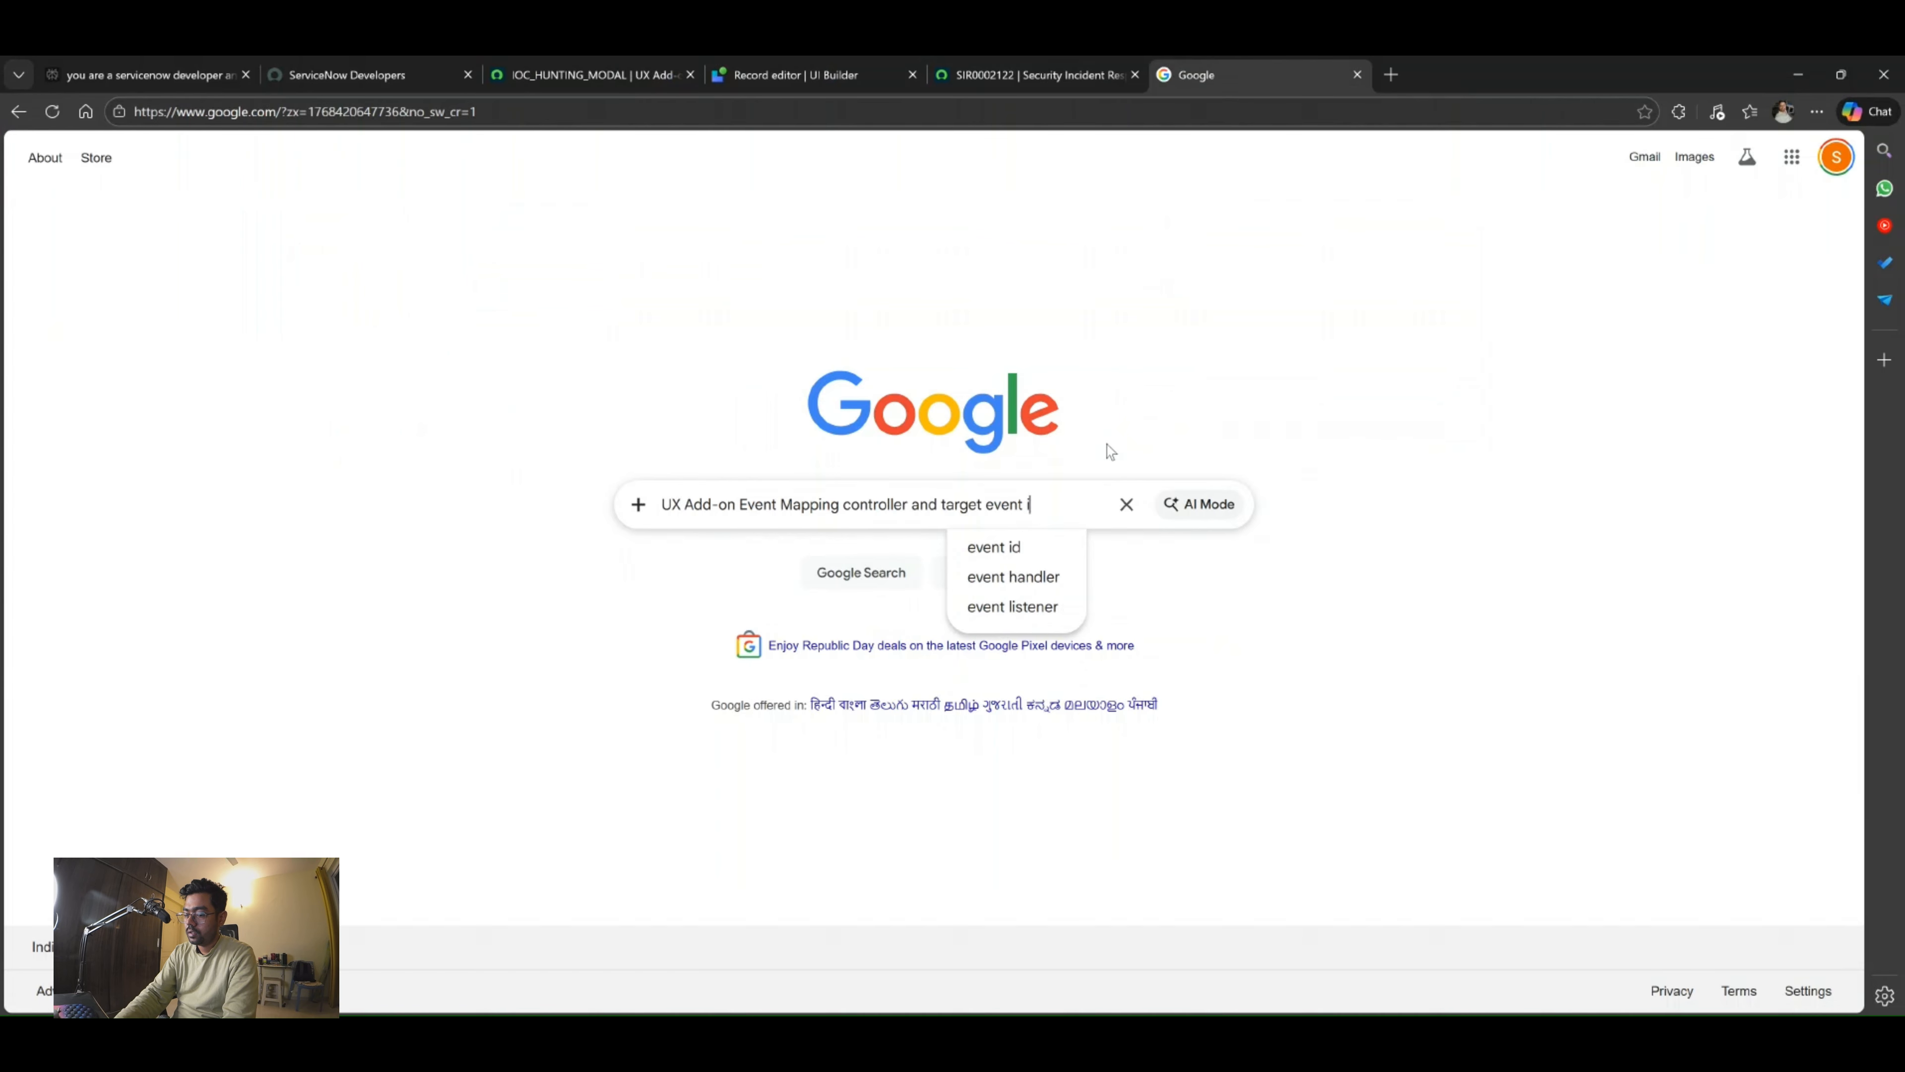
pyautogui.write('n servicenow')
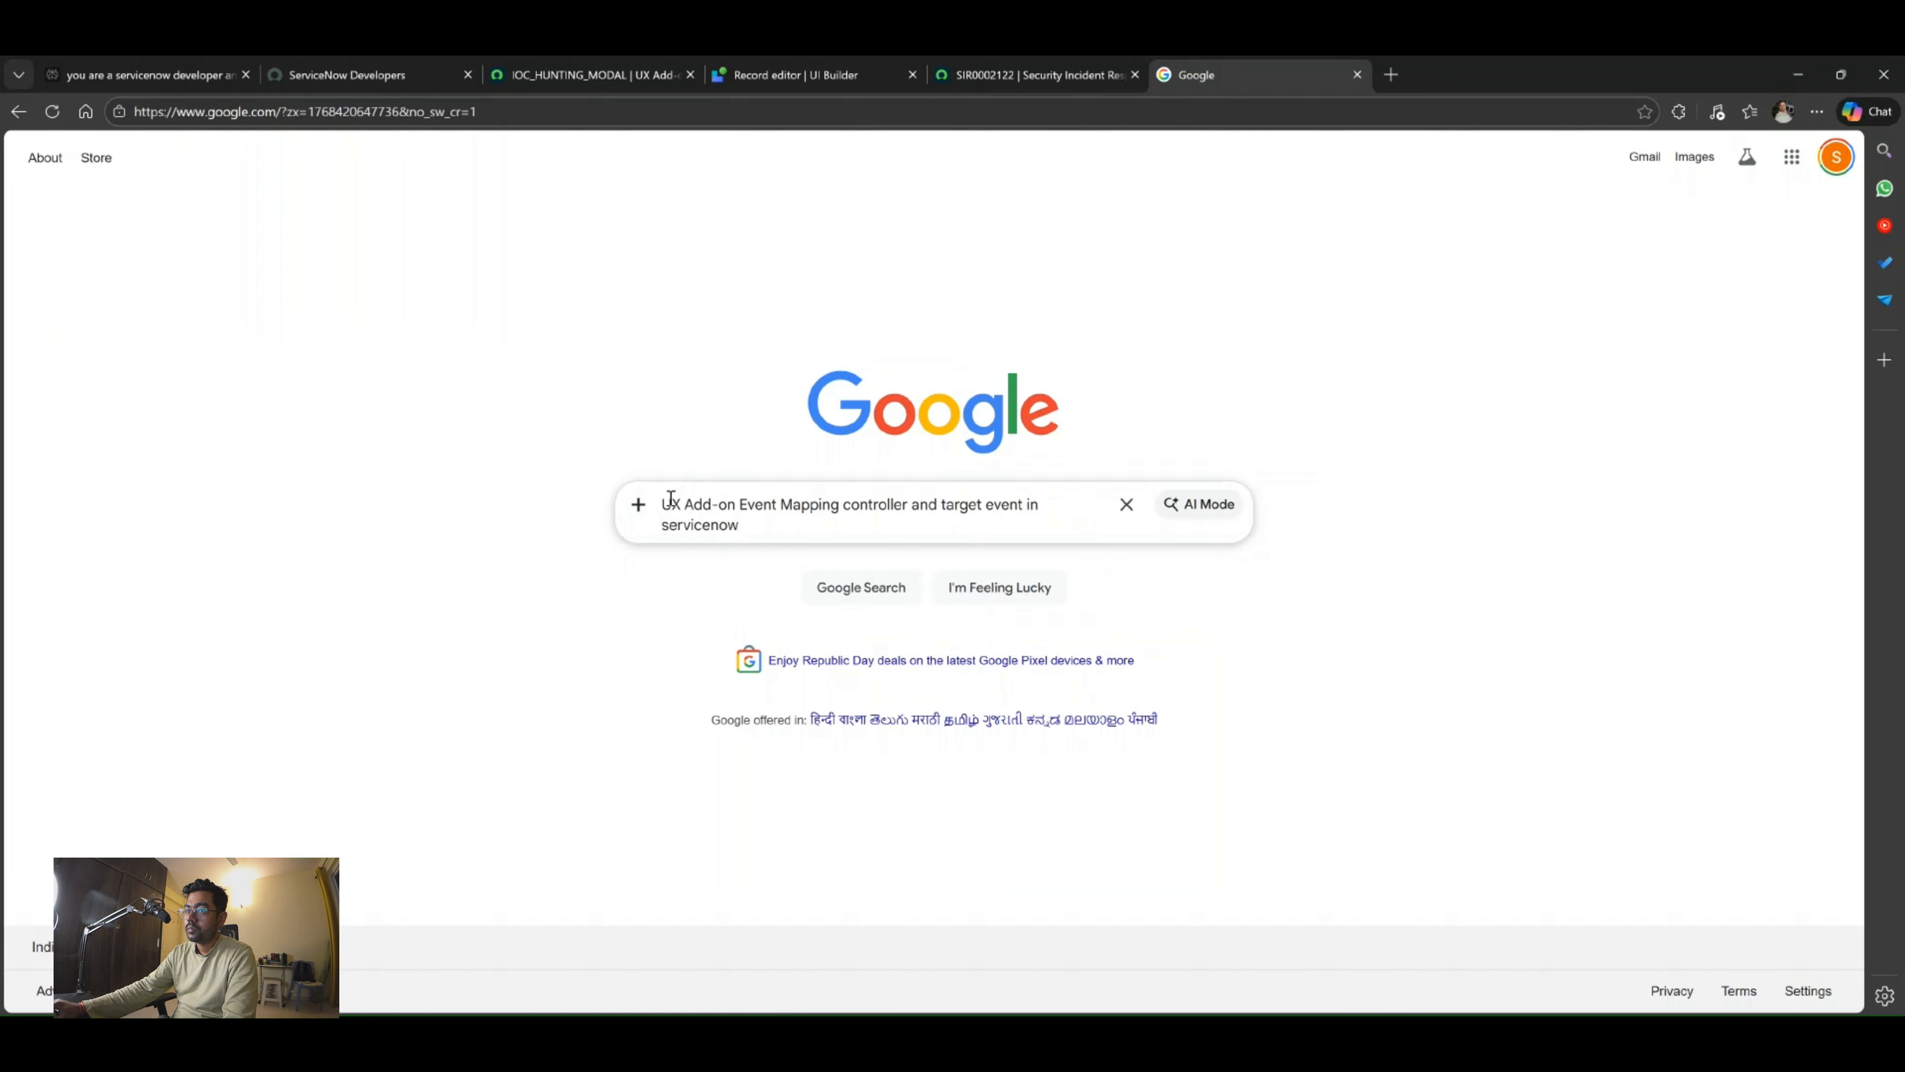
pyautogui.write('Declarative')
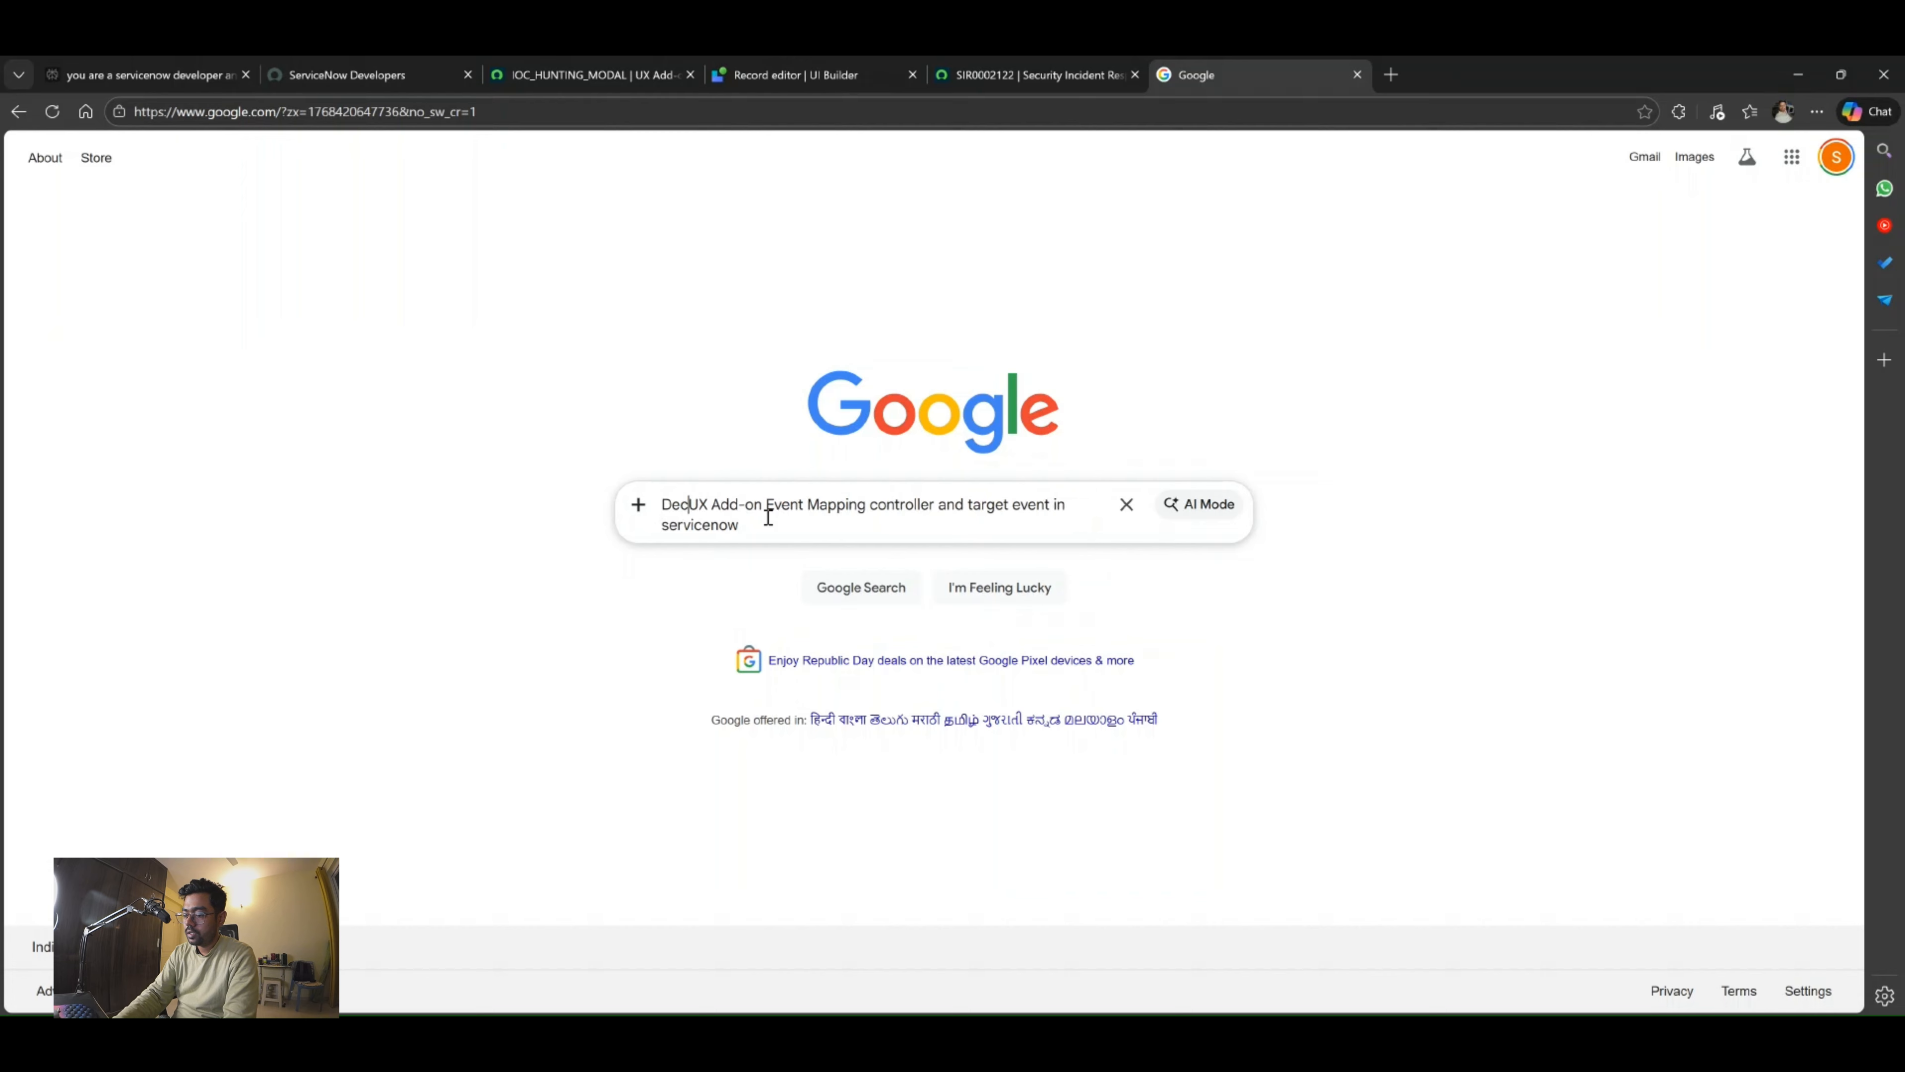
pyautogui.write(' Action ')
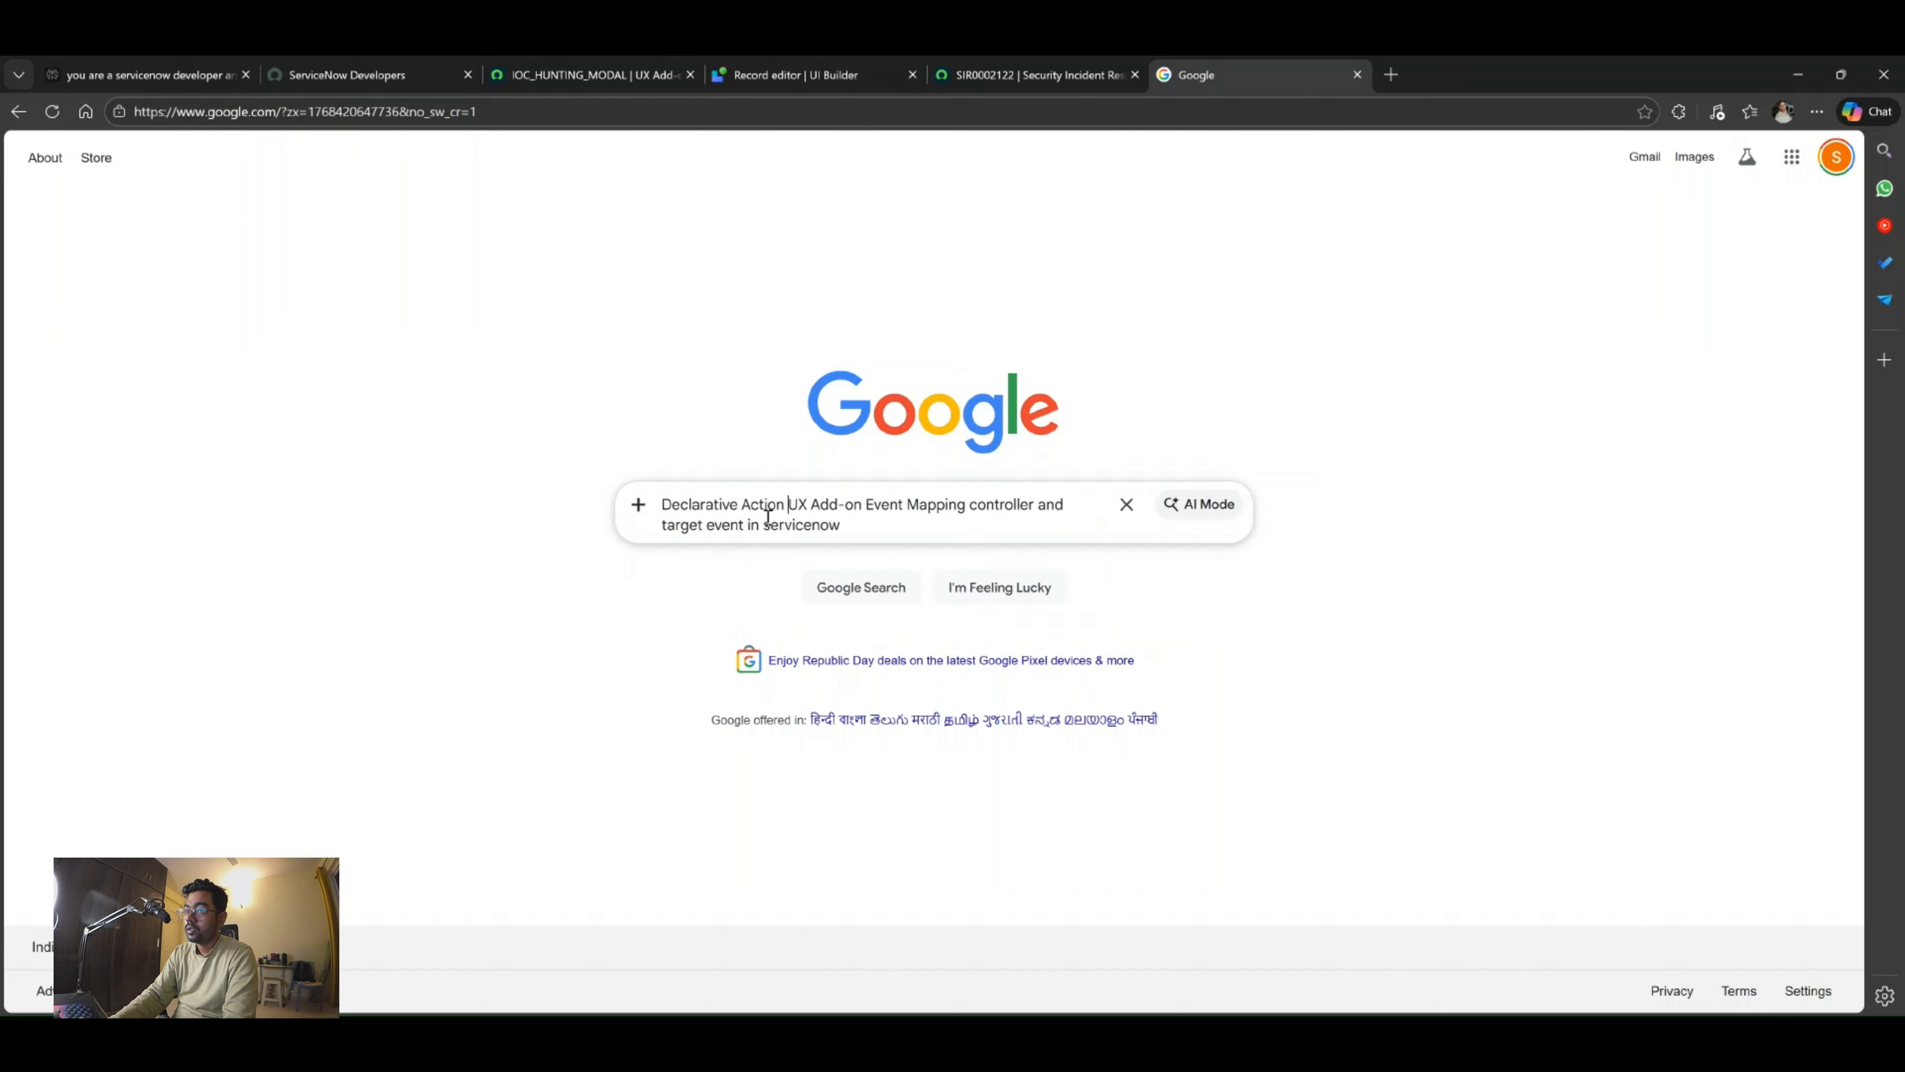
pyautogui.write(':')
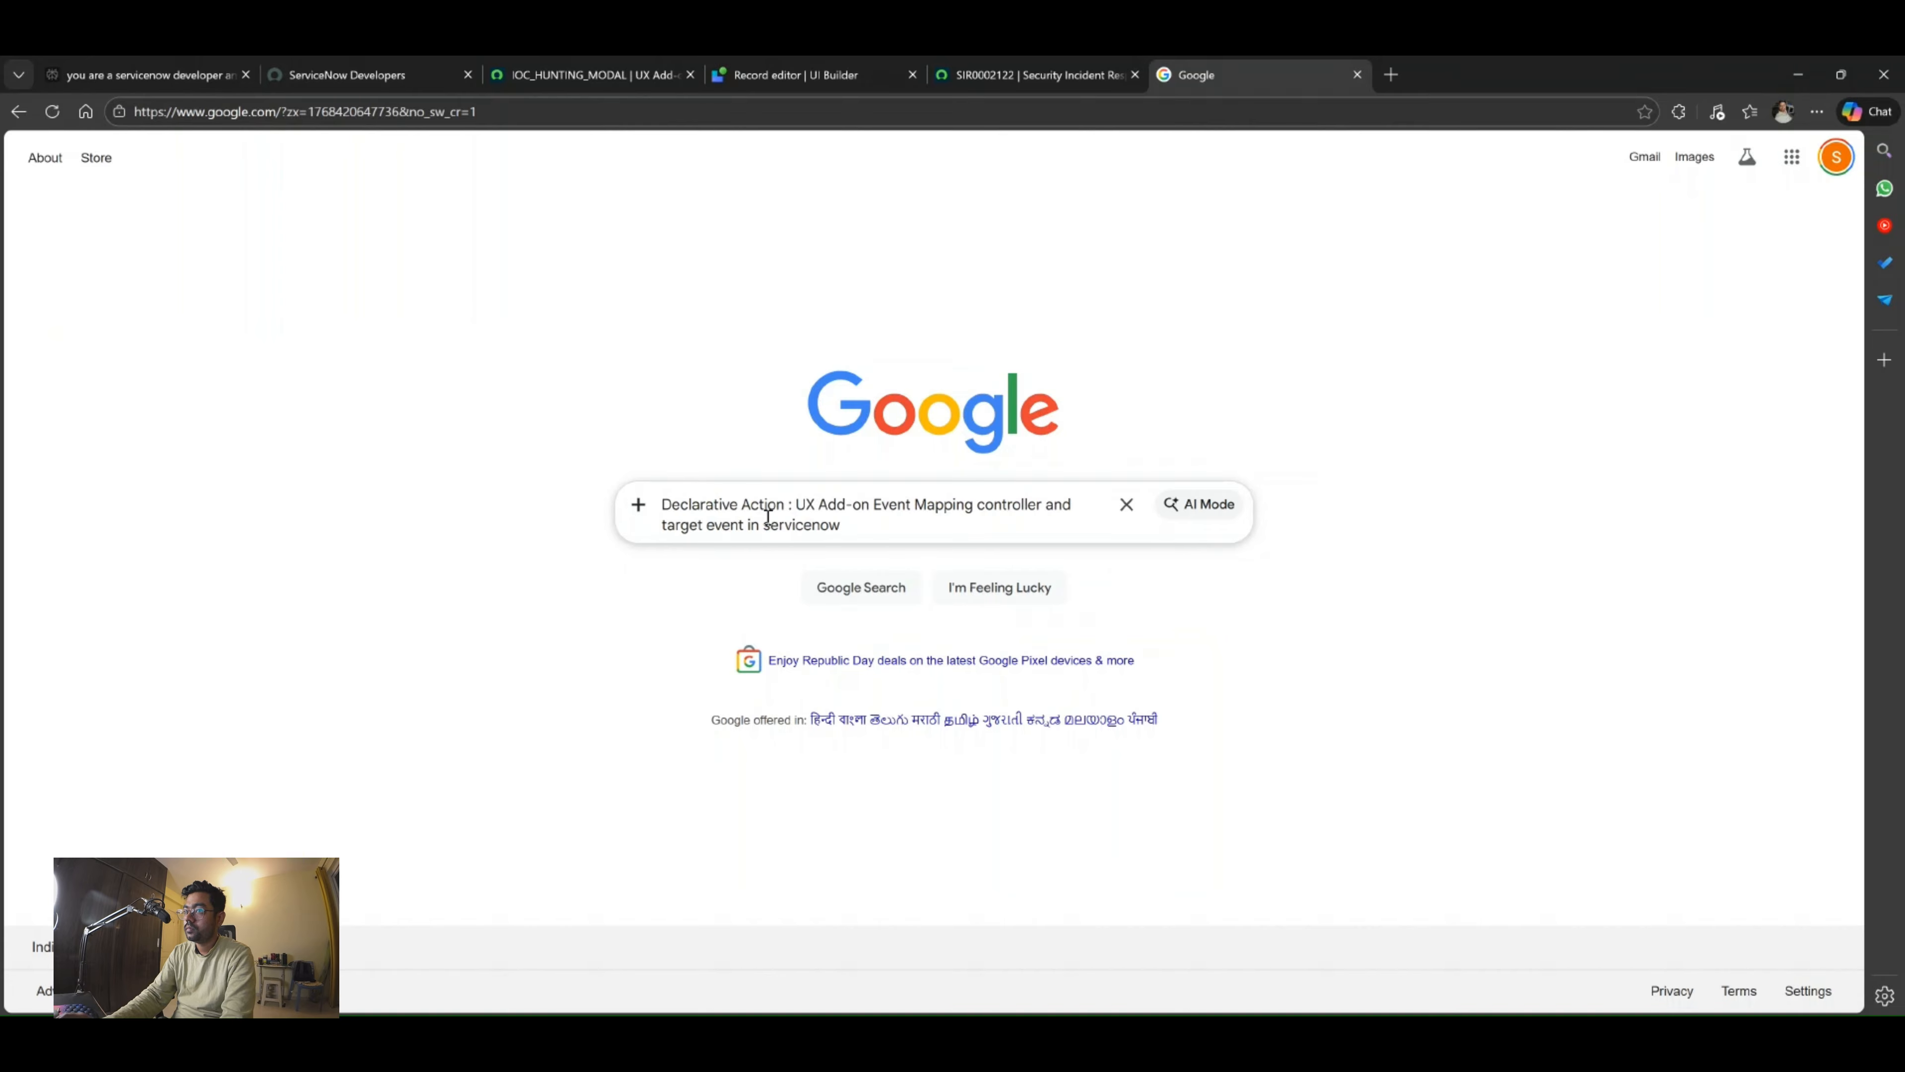
pyautogui.press('Return')
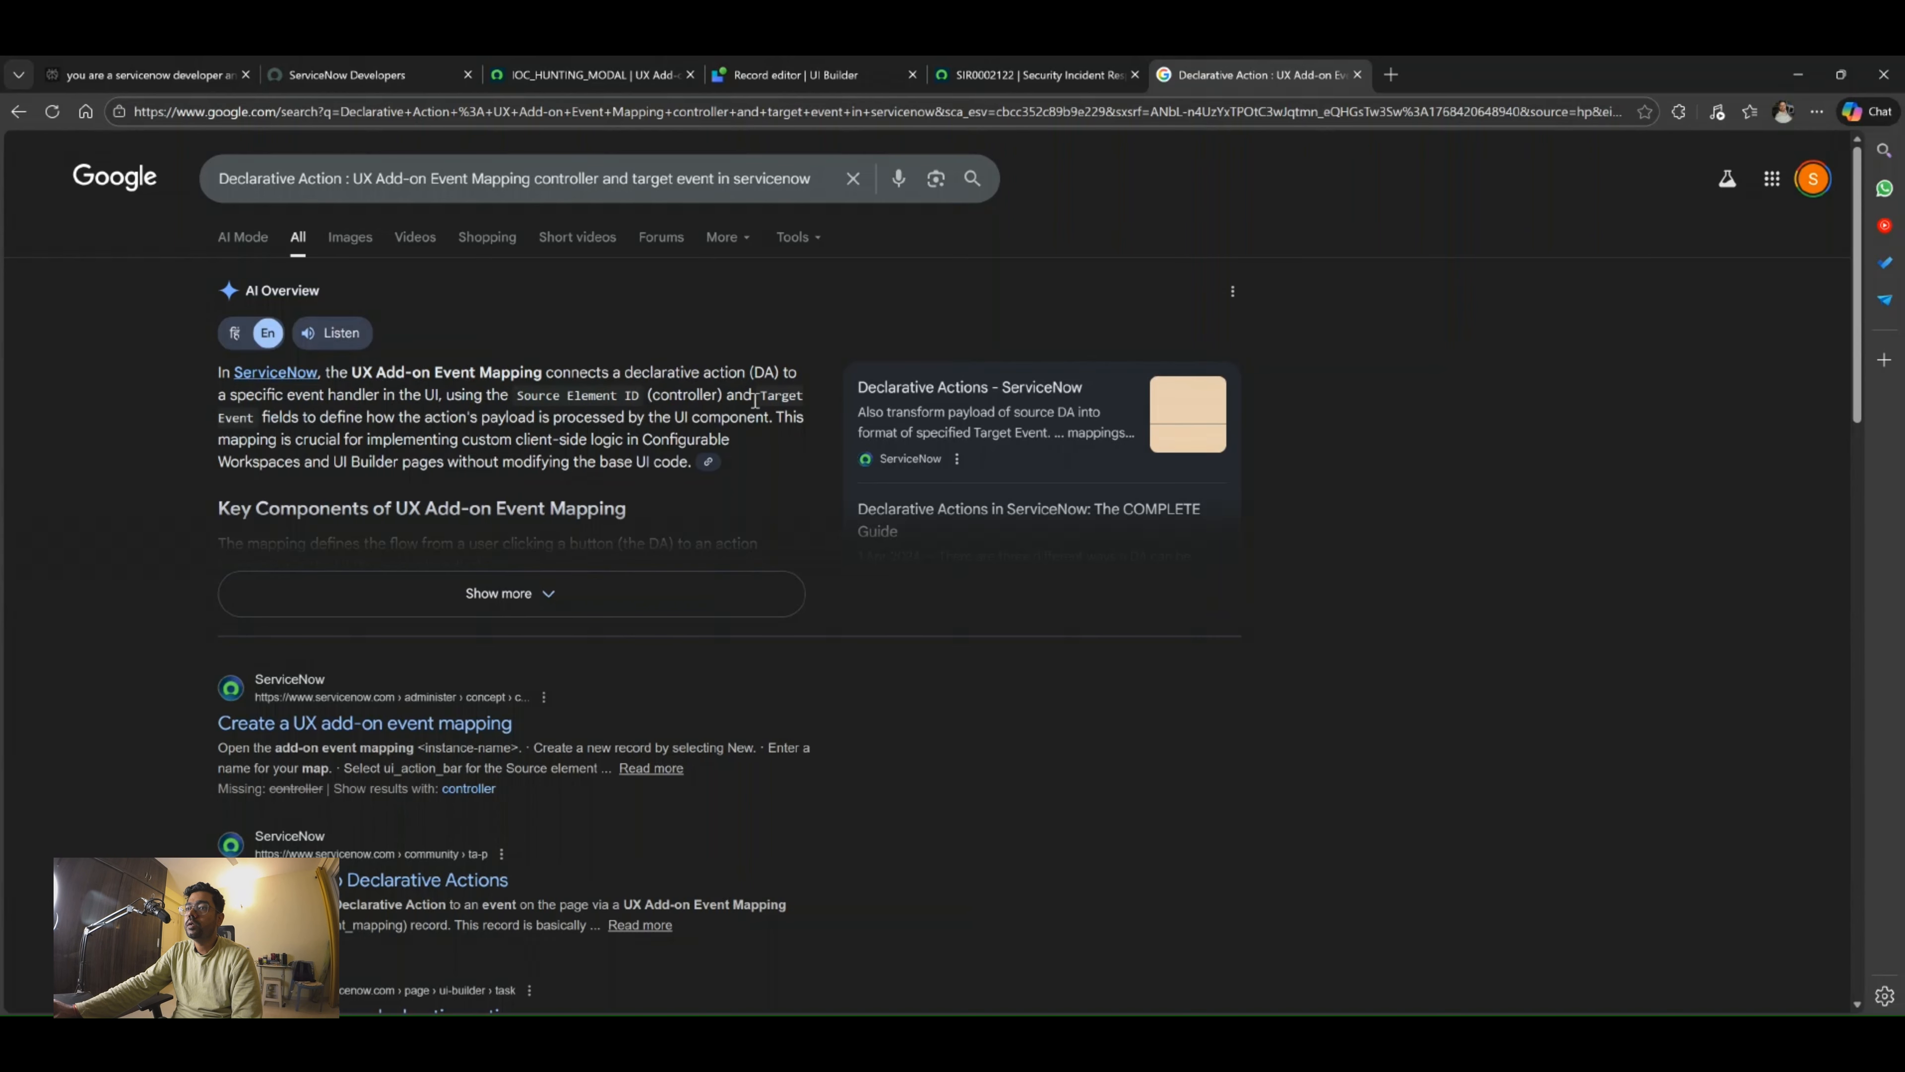
# Expand the AI Overview and read its explanations of the Controller (Source Element ID) and Target Event.
pyautogui.moveTo(517, 397); pyautogui.dragTo(642, 404)
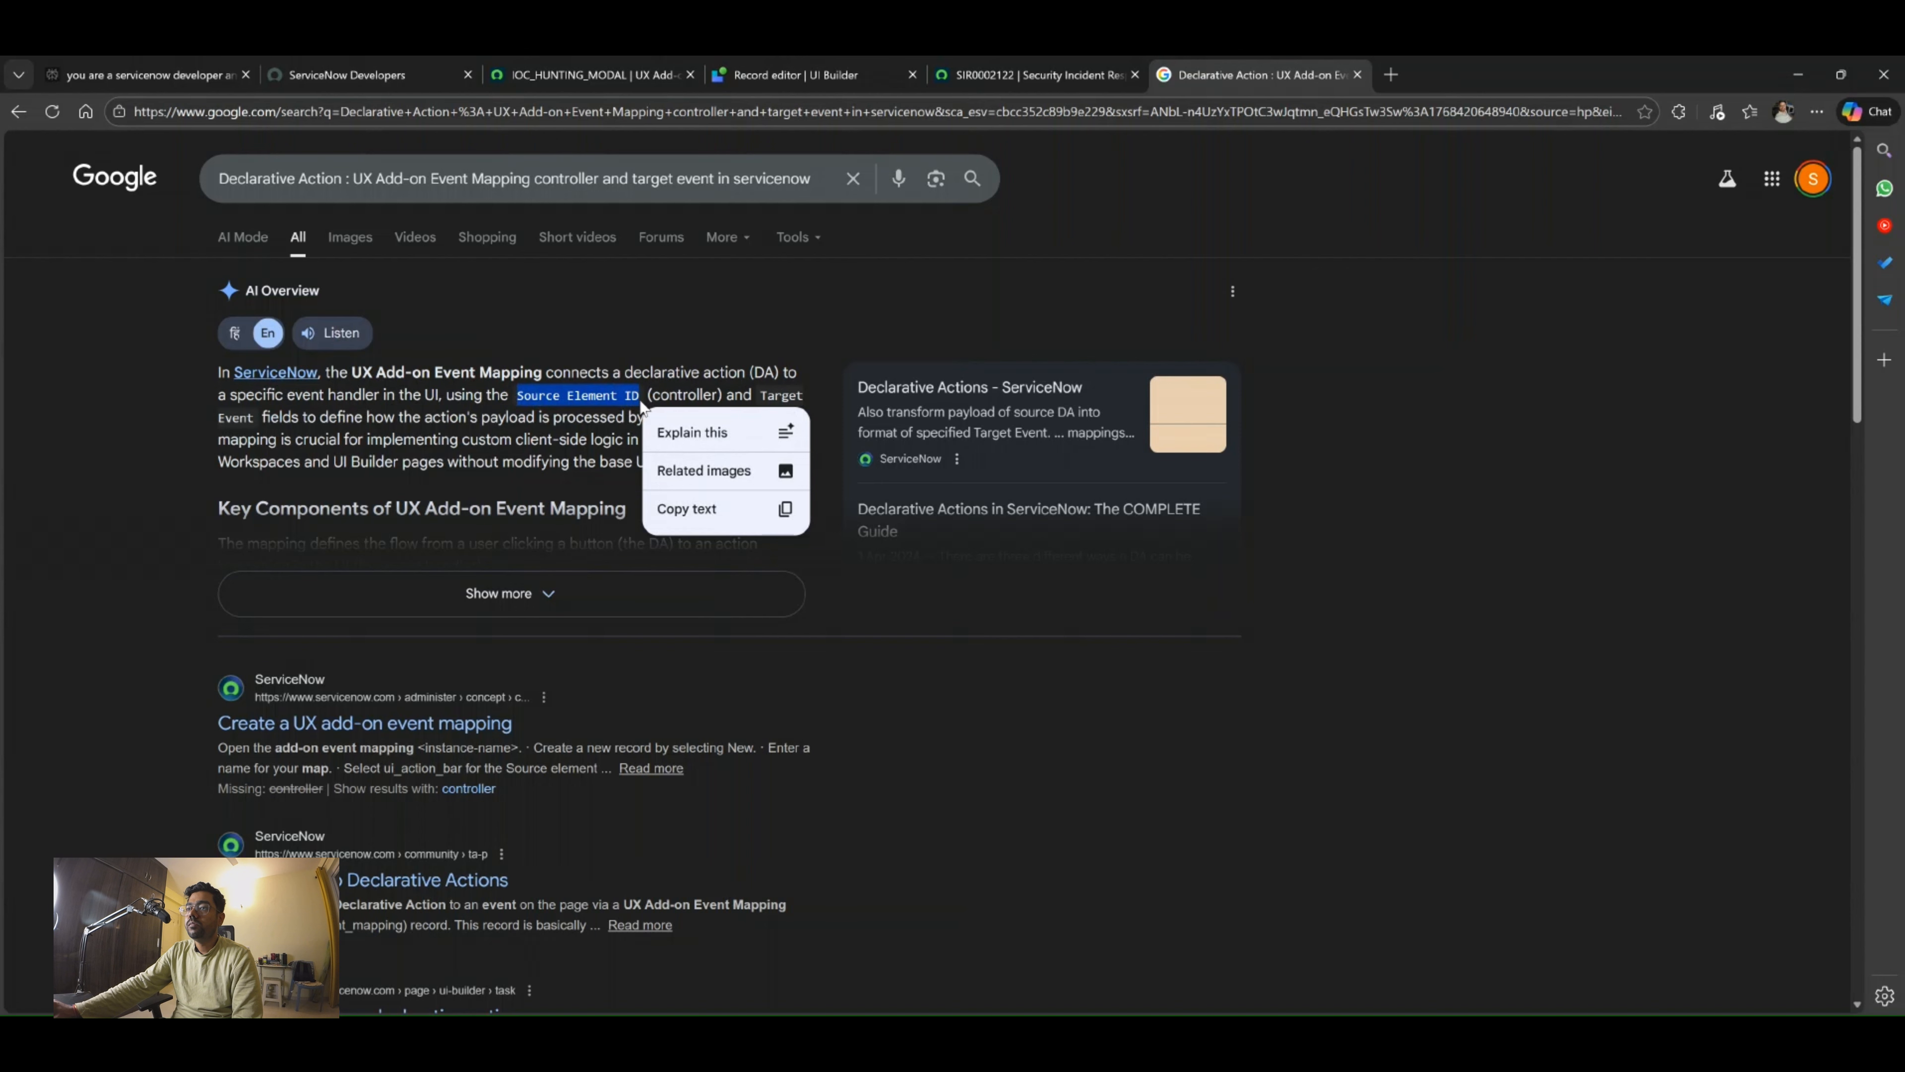
pyautogui.click(588, 395)
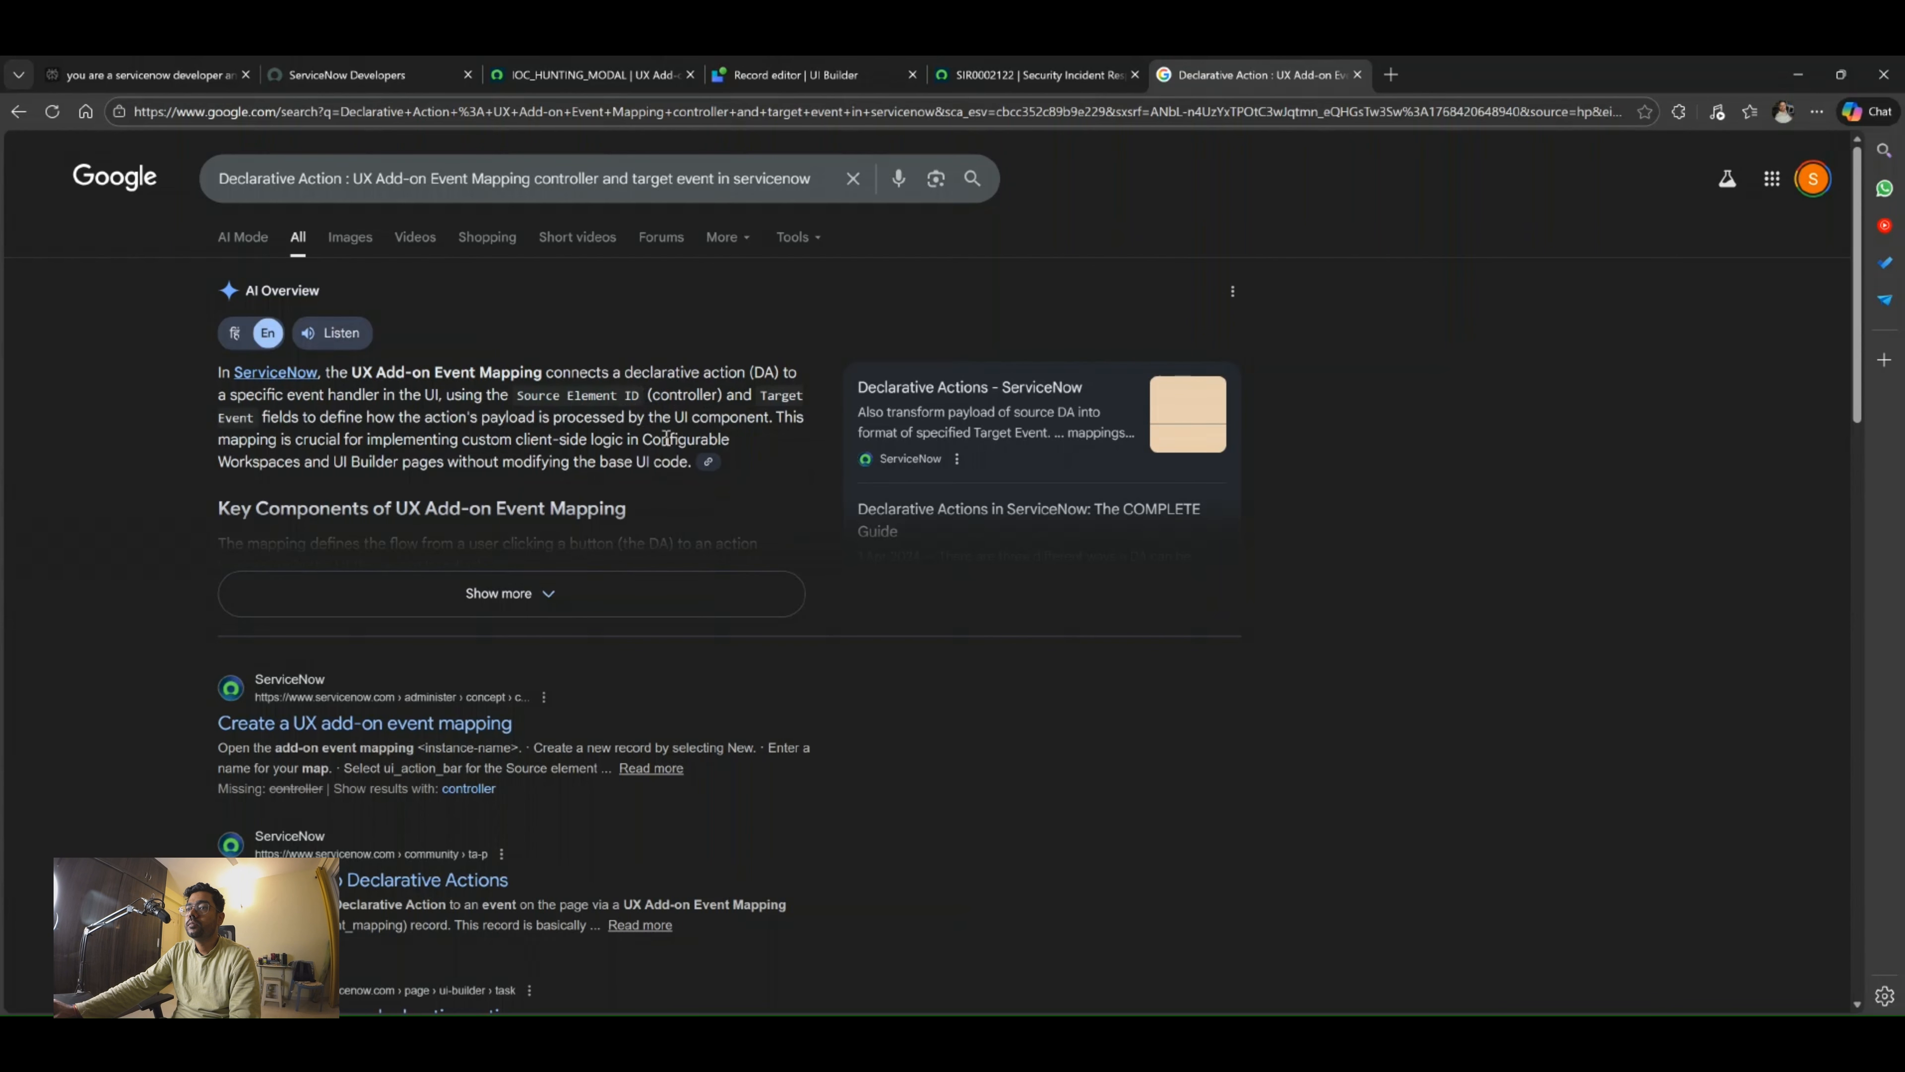
pyautogui.click(538, 593)
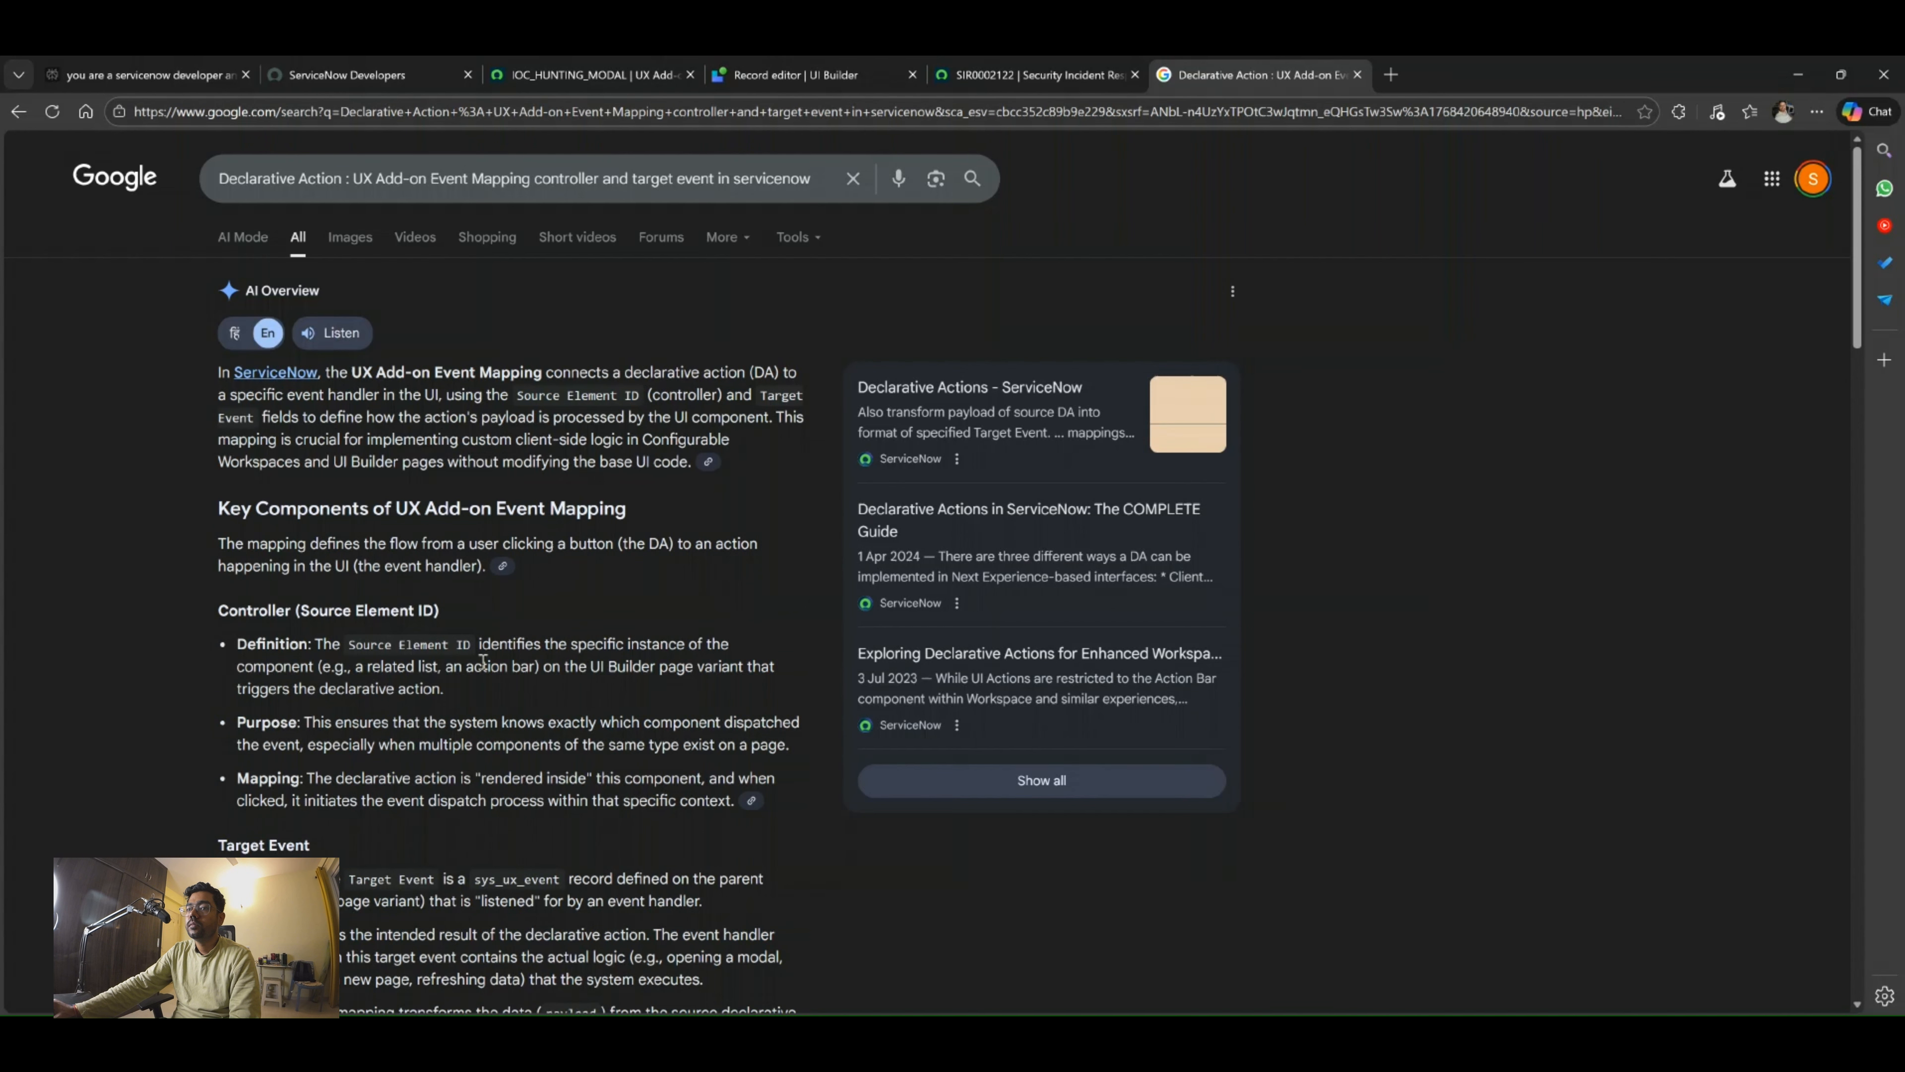
pyautogui.scroll(-1, 301, 637)
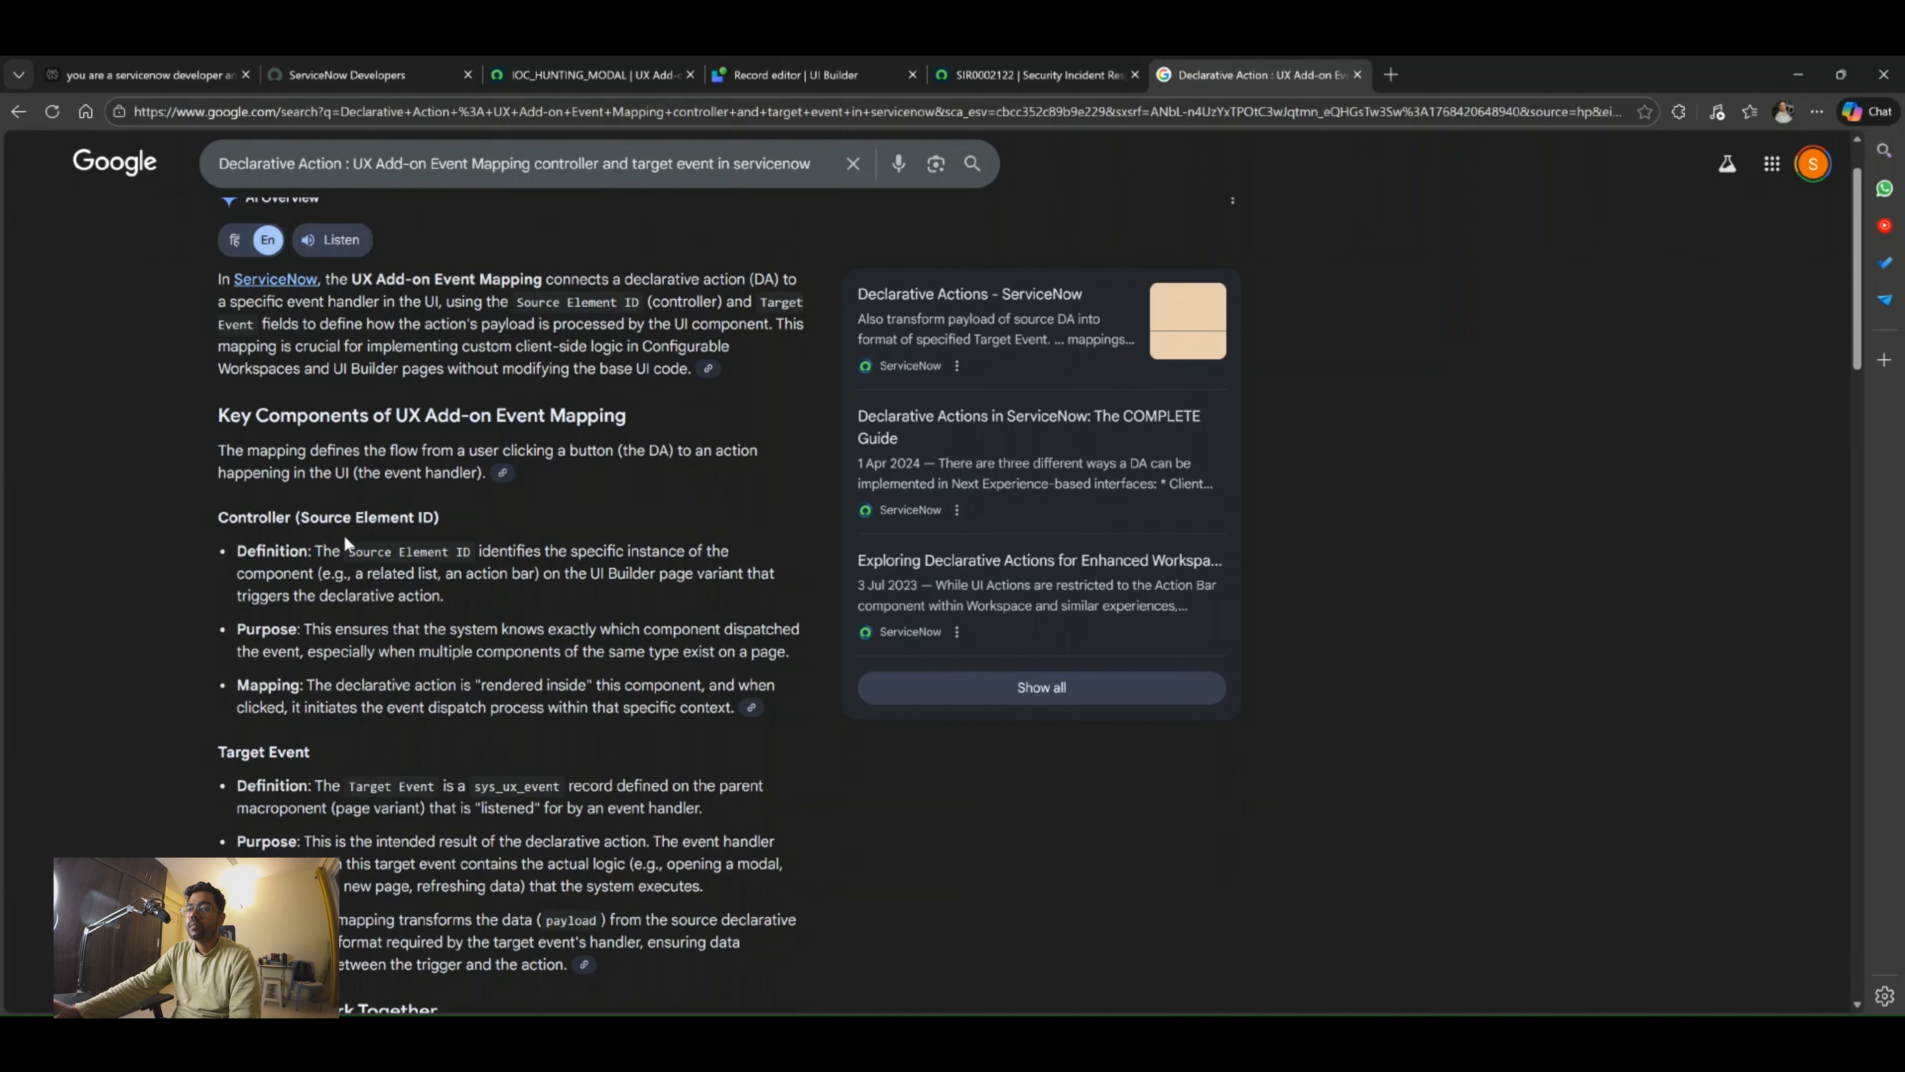
pyautogui.scroll(-1, 344, 537)
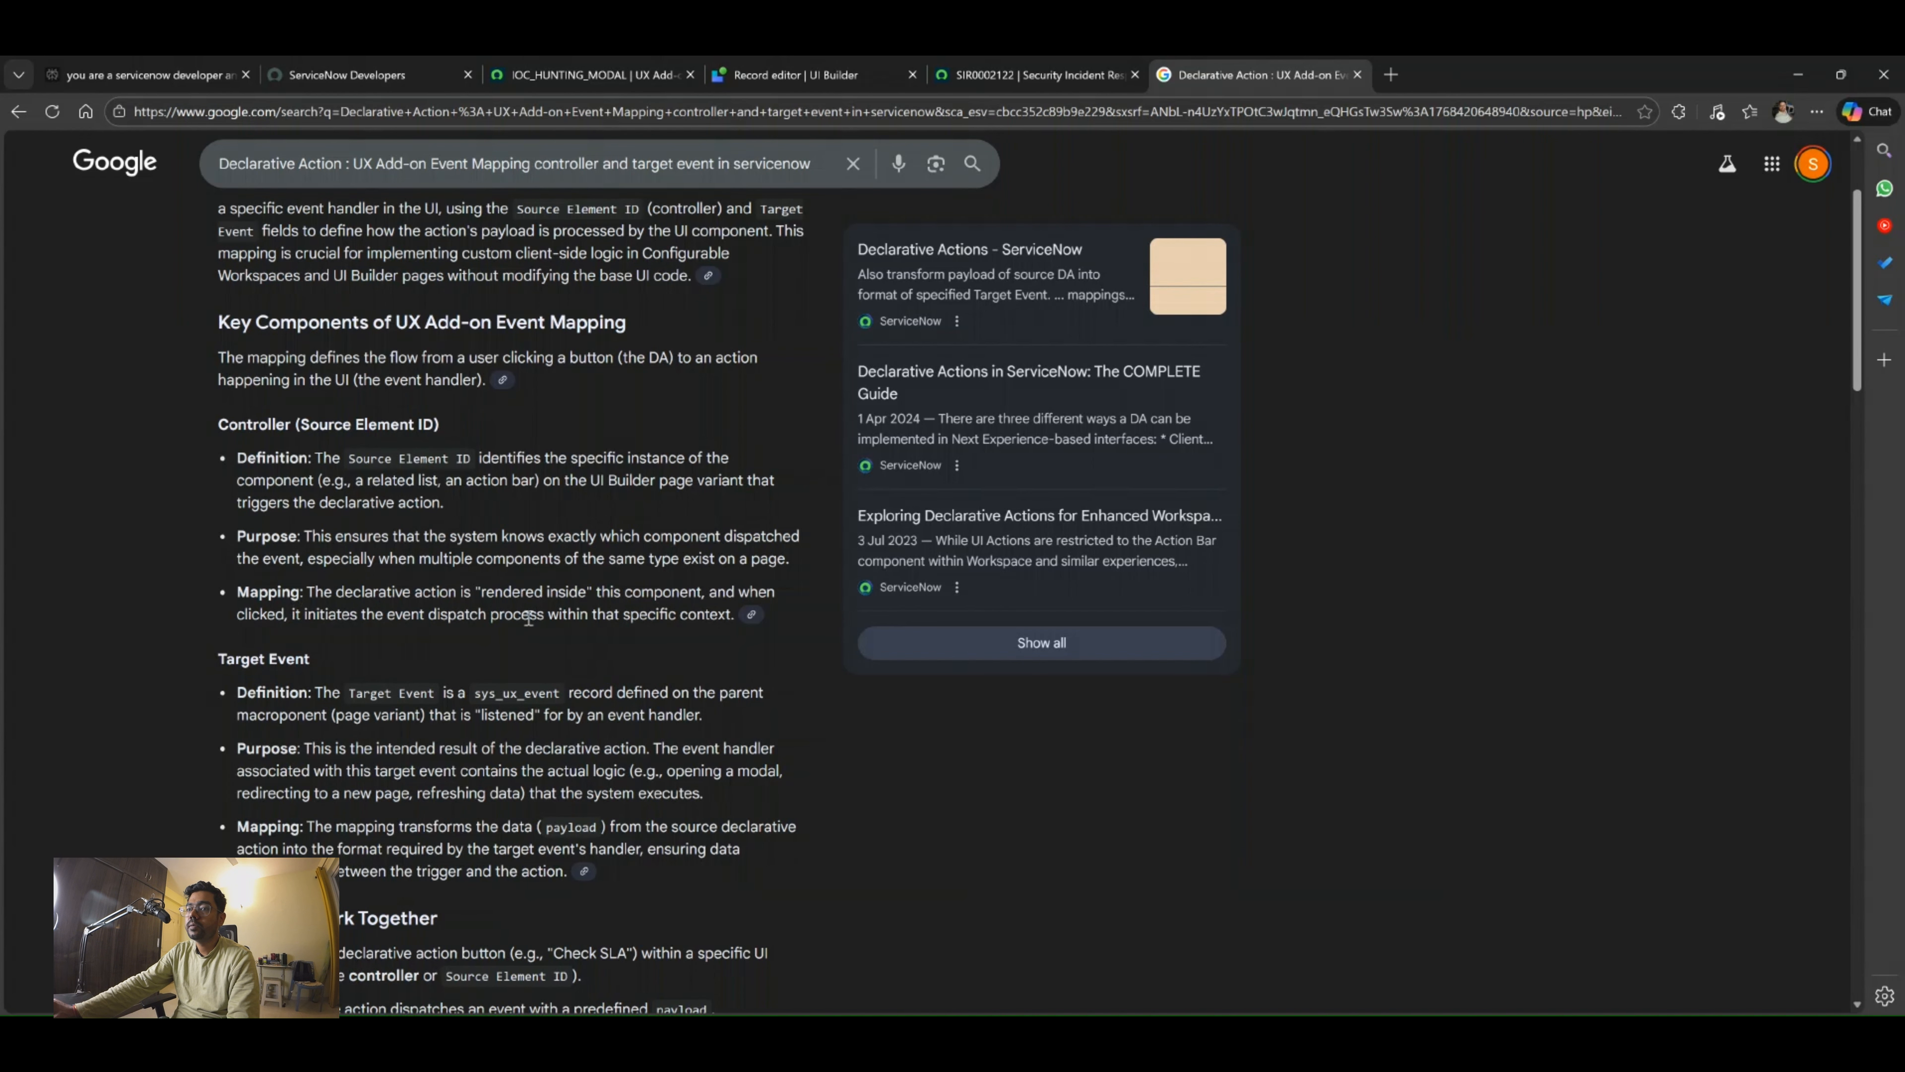
pyautogui.scroll(-1, 377, 614)
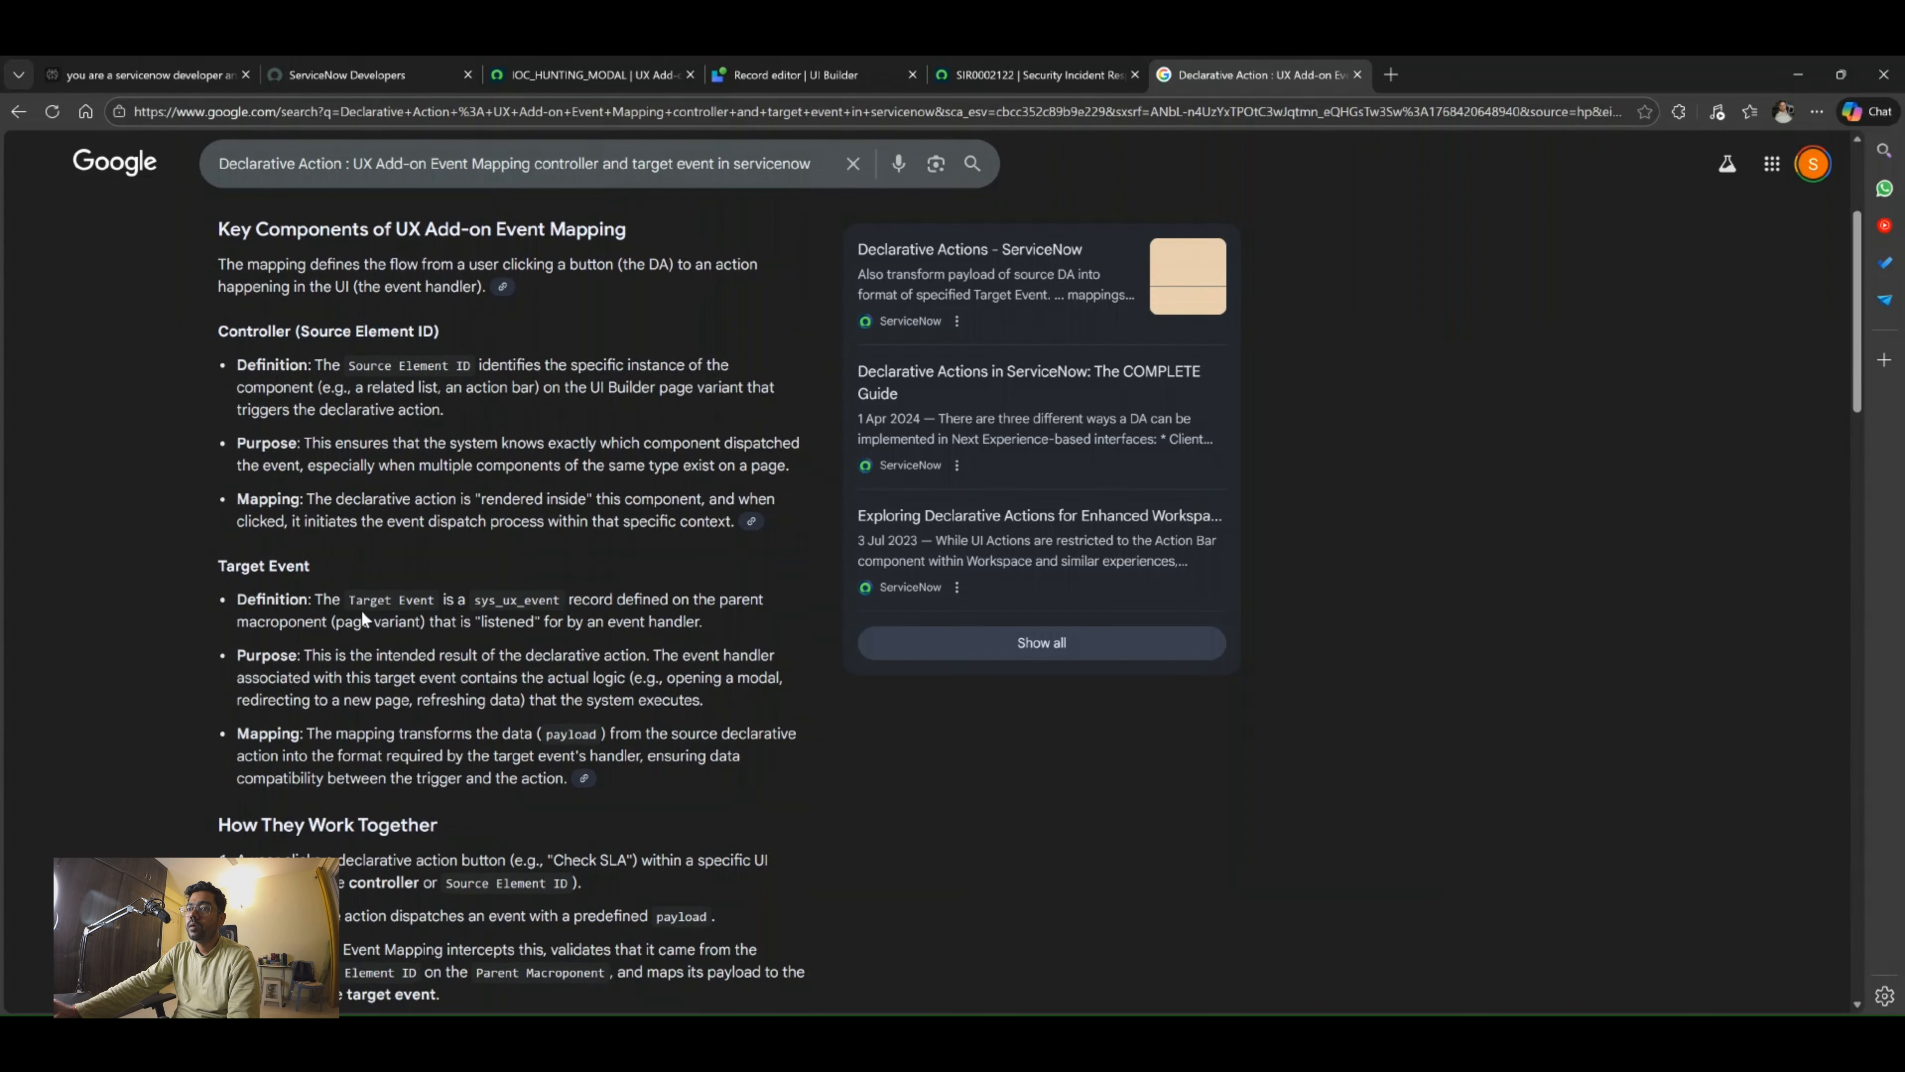
pyautogui.scroll(1, 361, 614)
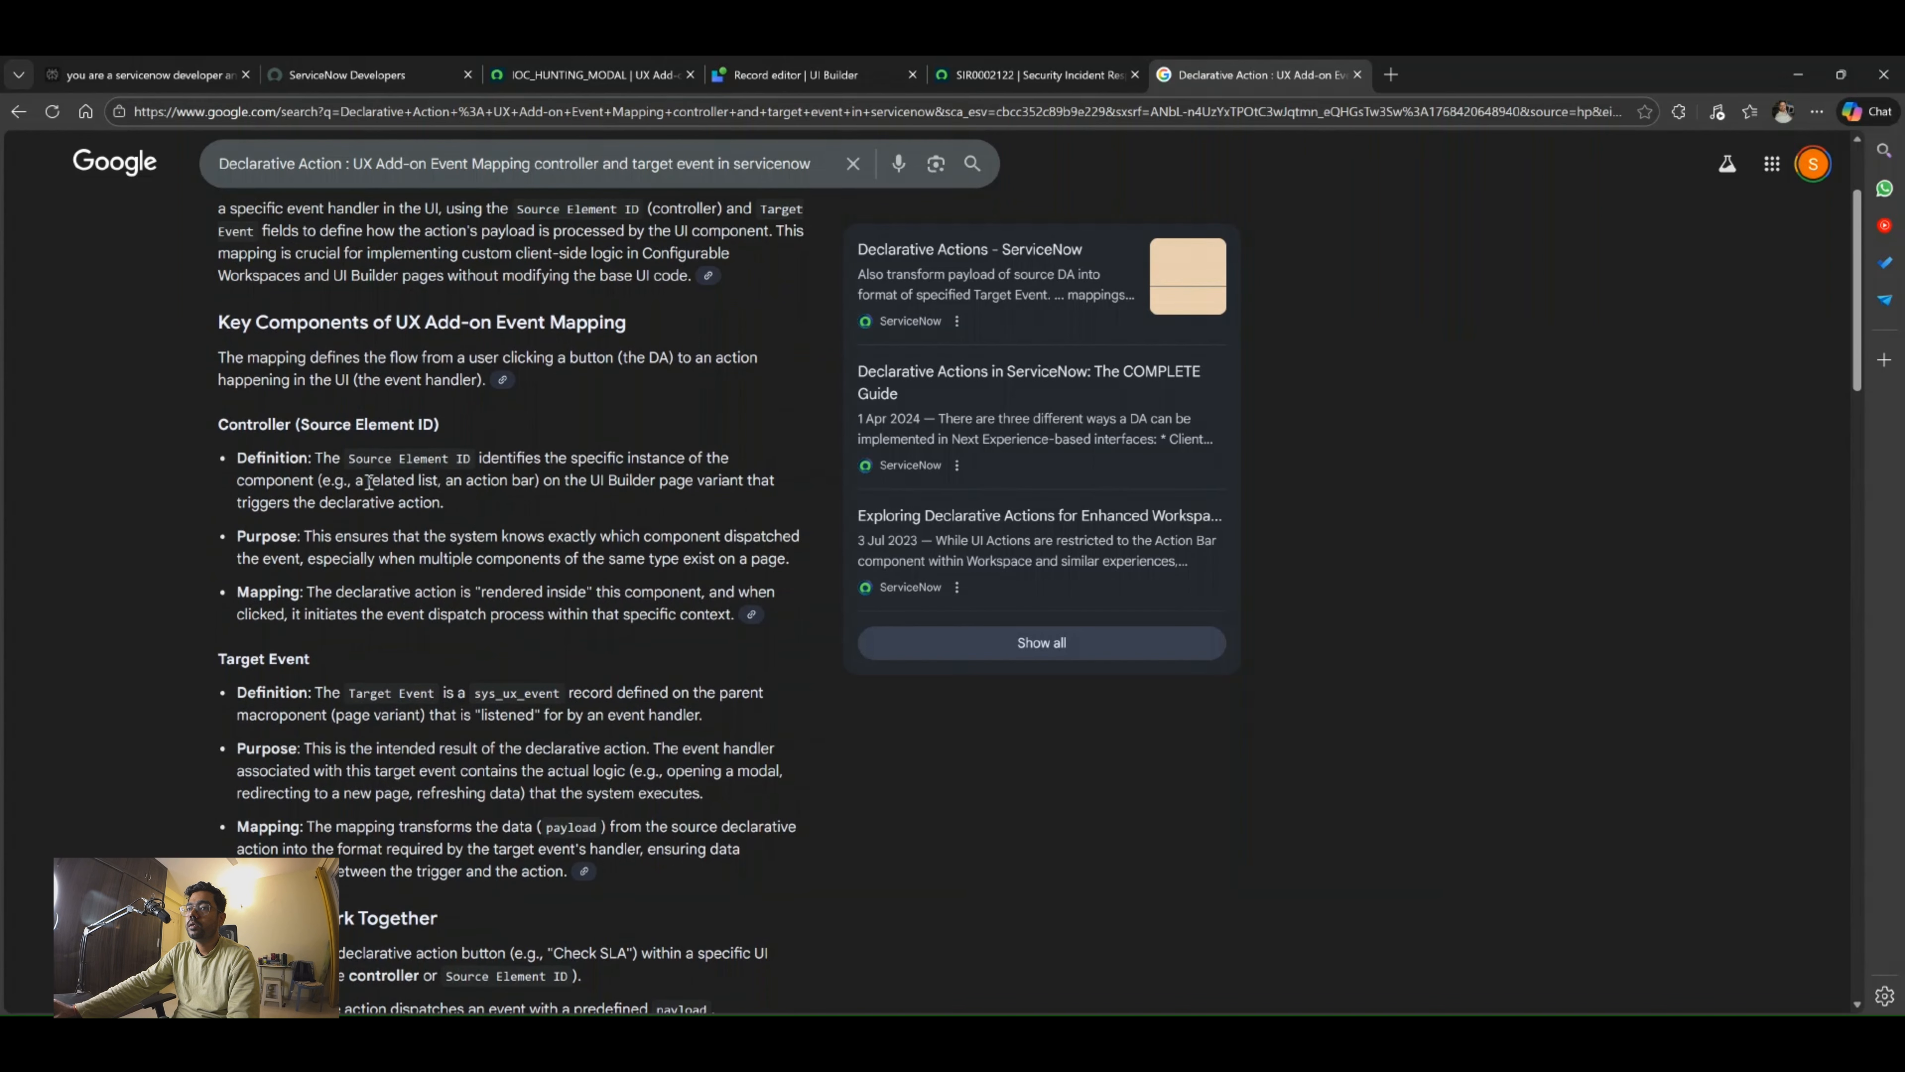
# Try to look up a Controller matching "action" on the IOC_HUNTING_MODAL event mapping in ServiceNow.
pyautogui.click(1037, 73)
pyautogui.click(851, 76)
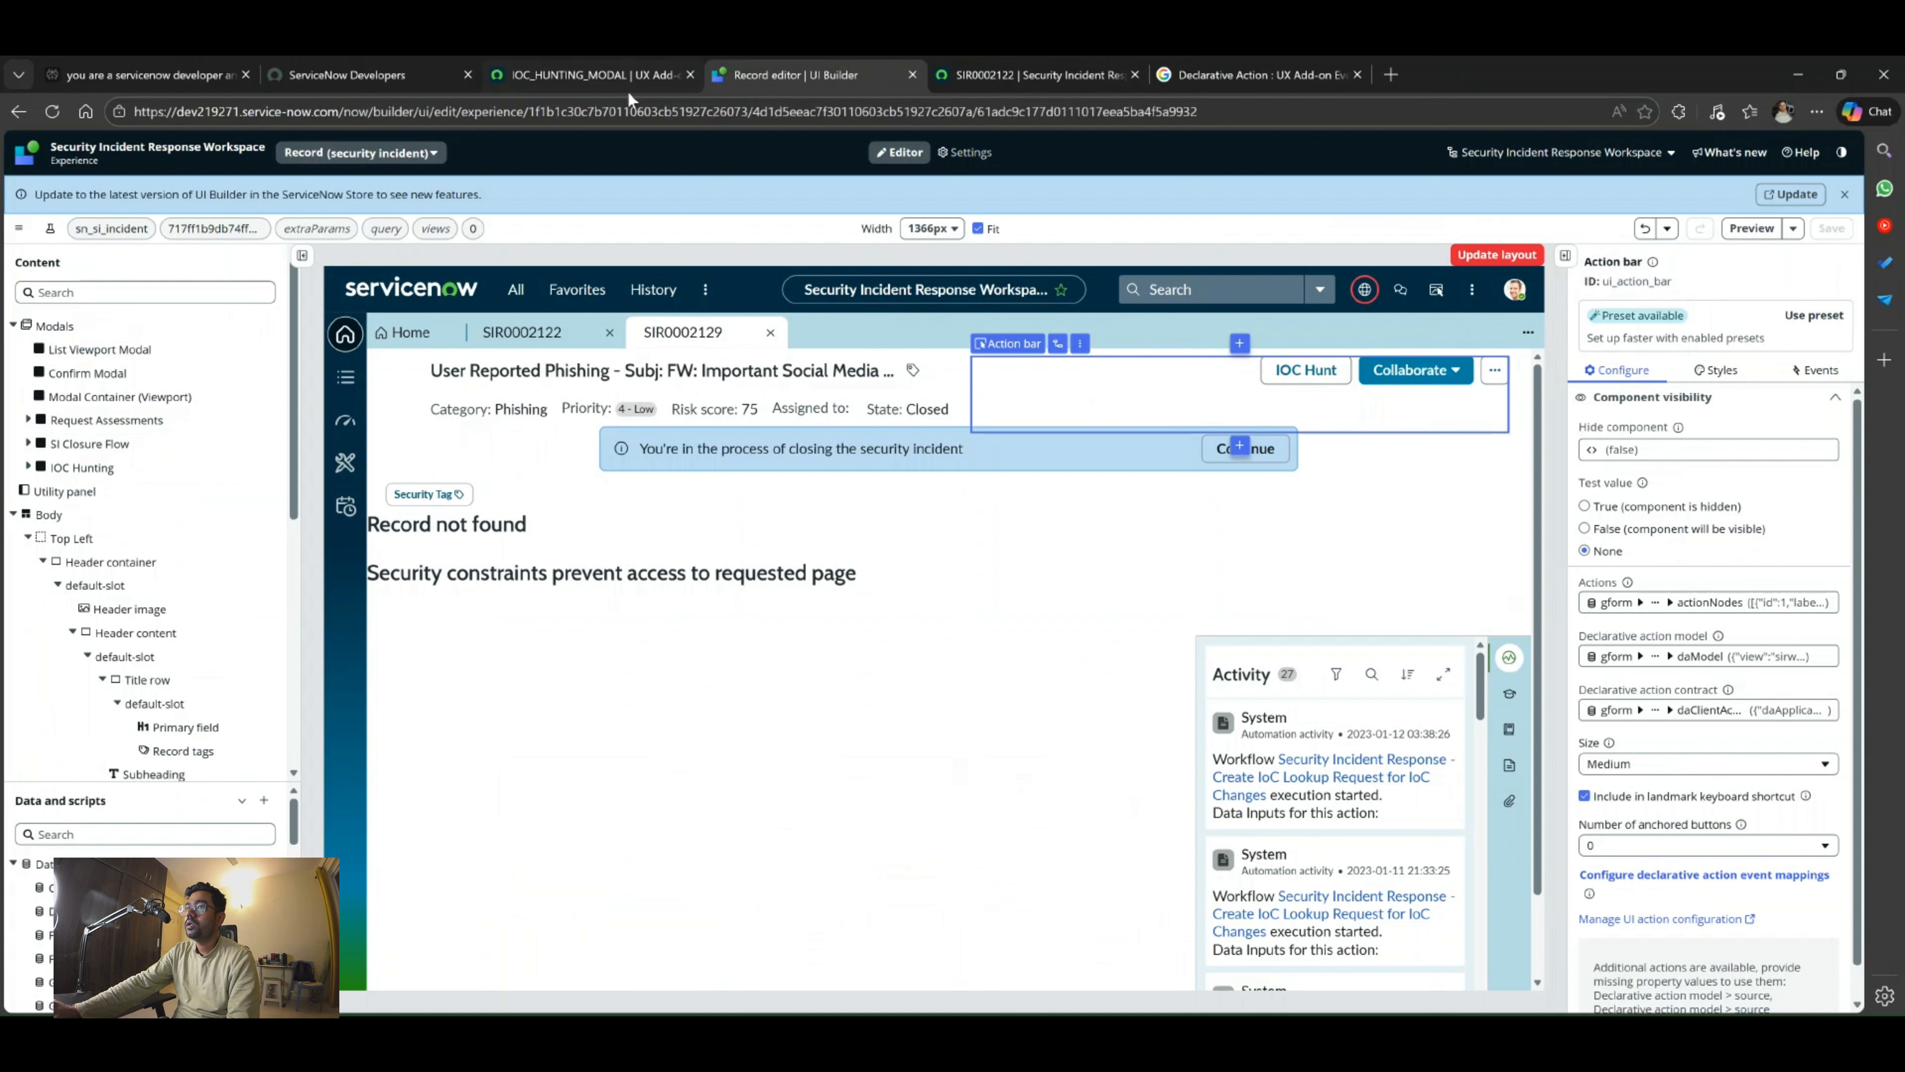
pyautogui.click(606, 71)
pyautogui.click(1226, 388)
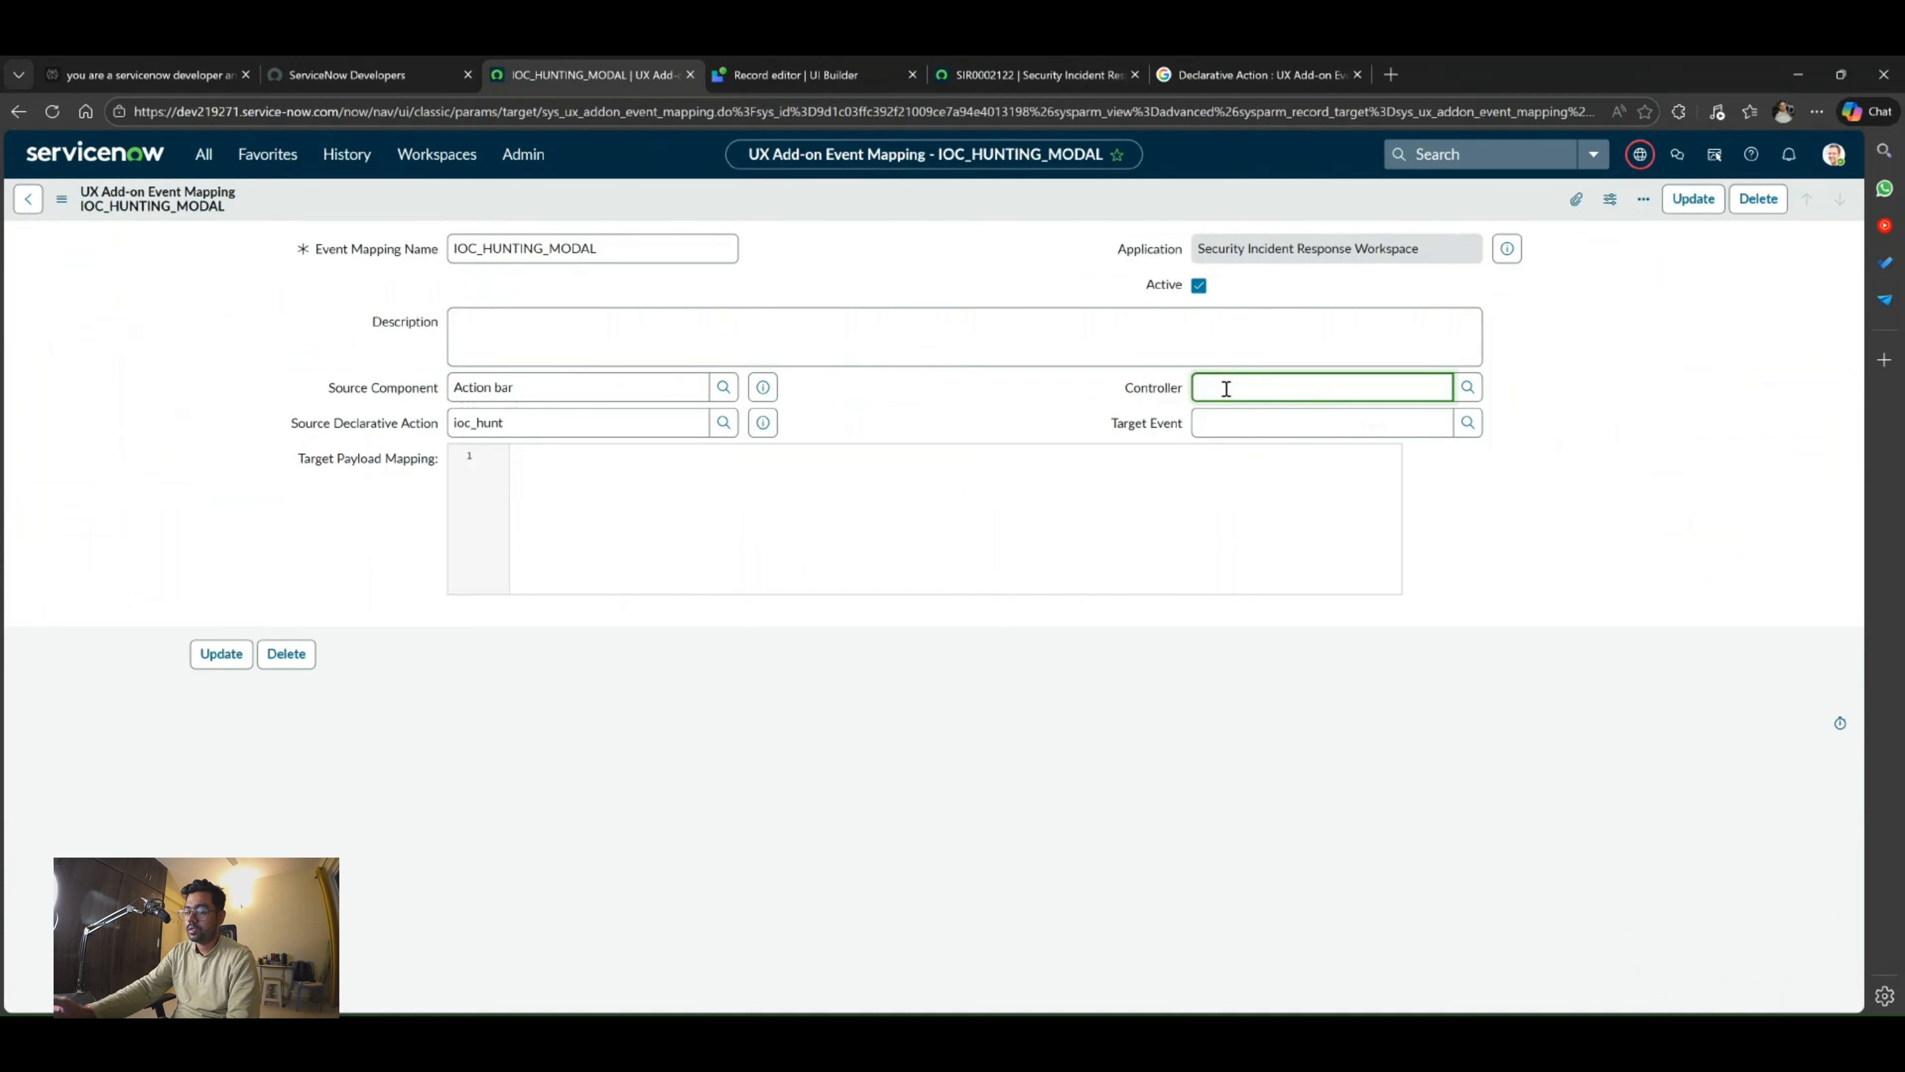
pyautogui.write('action')
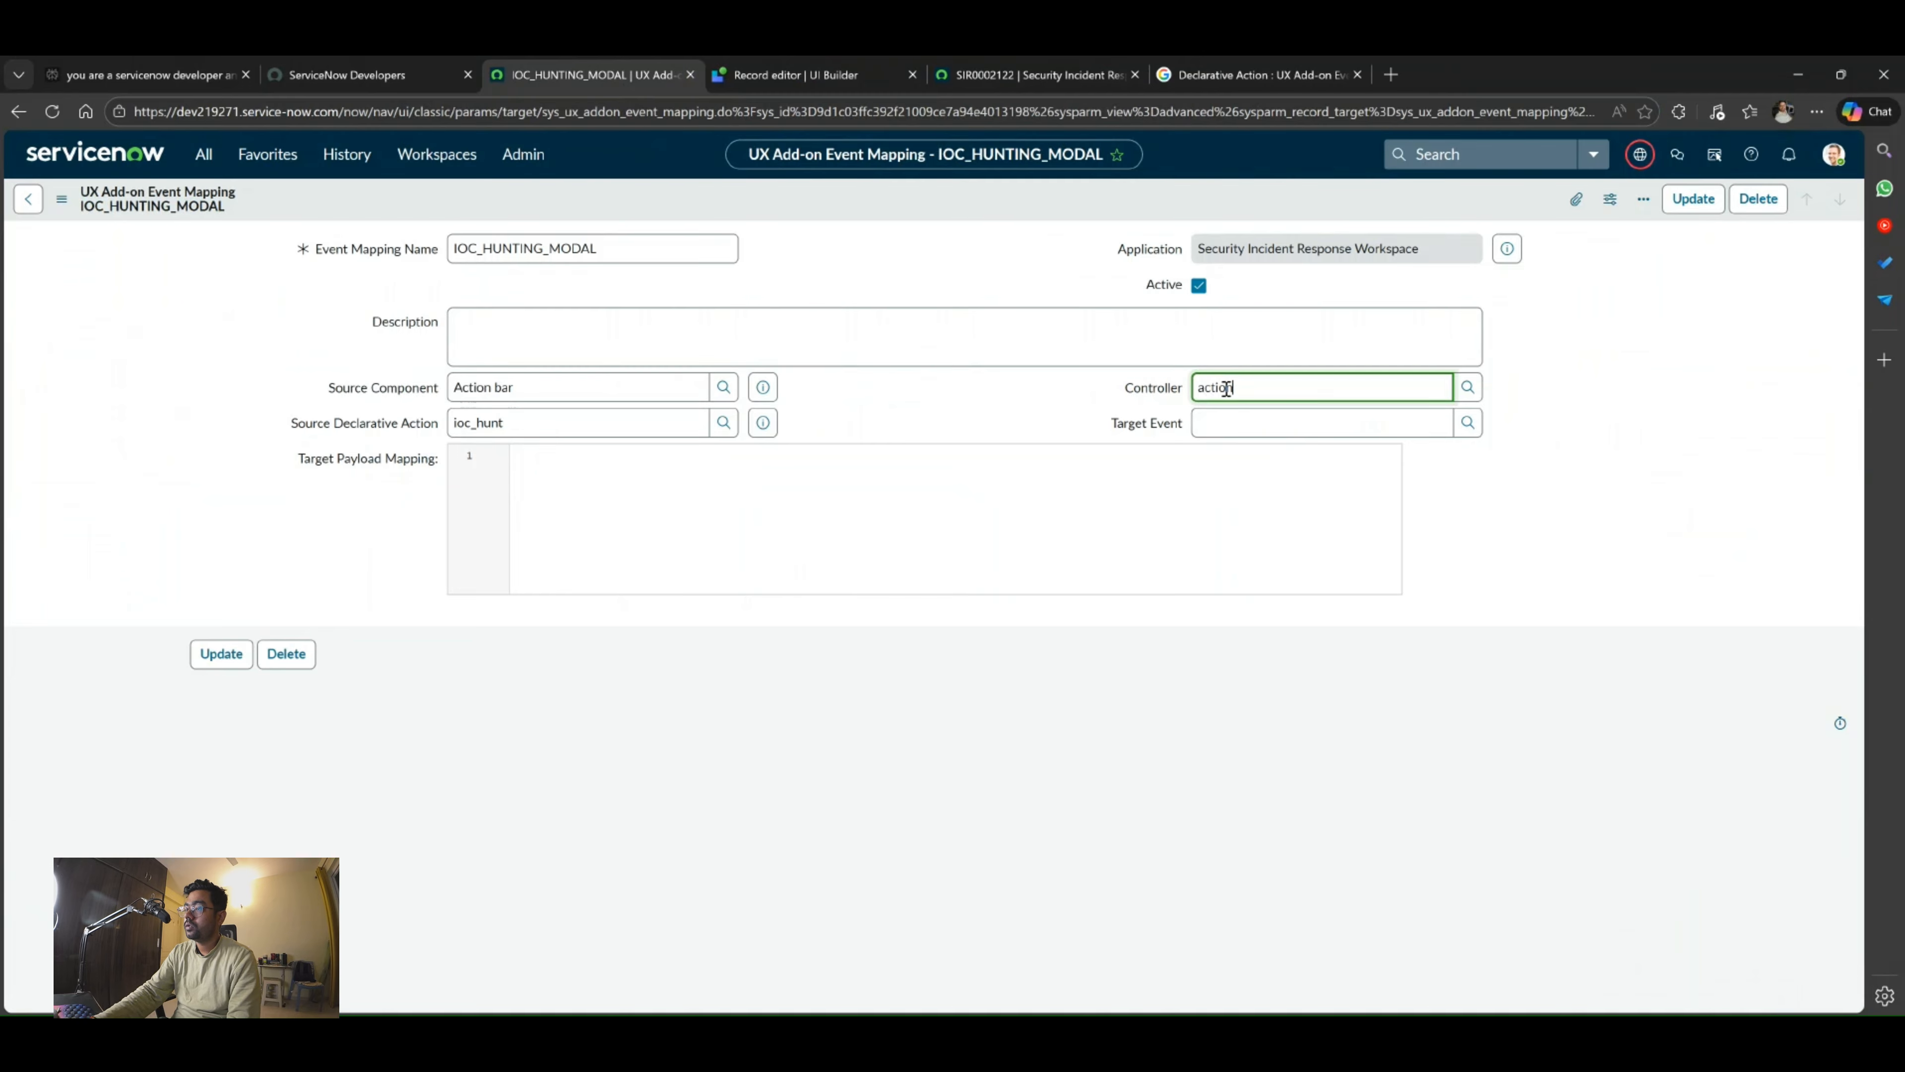
pyautogui.press('BackSpace')
pyautogui.press('BackSpace')
pyautogui.press('BackSpace')
pyautogui.press('BackSpace')
pyautogui.press('BackSpace')
pyautogui.press('BackSpace')
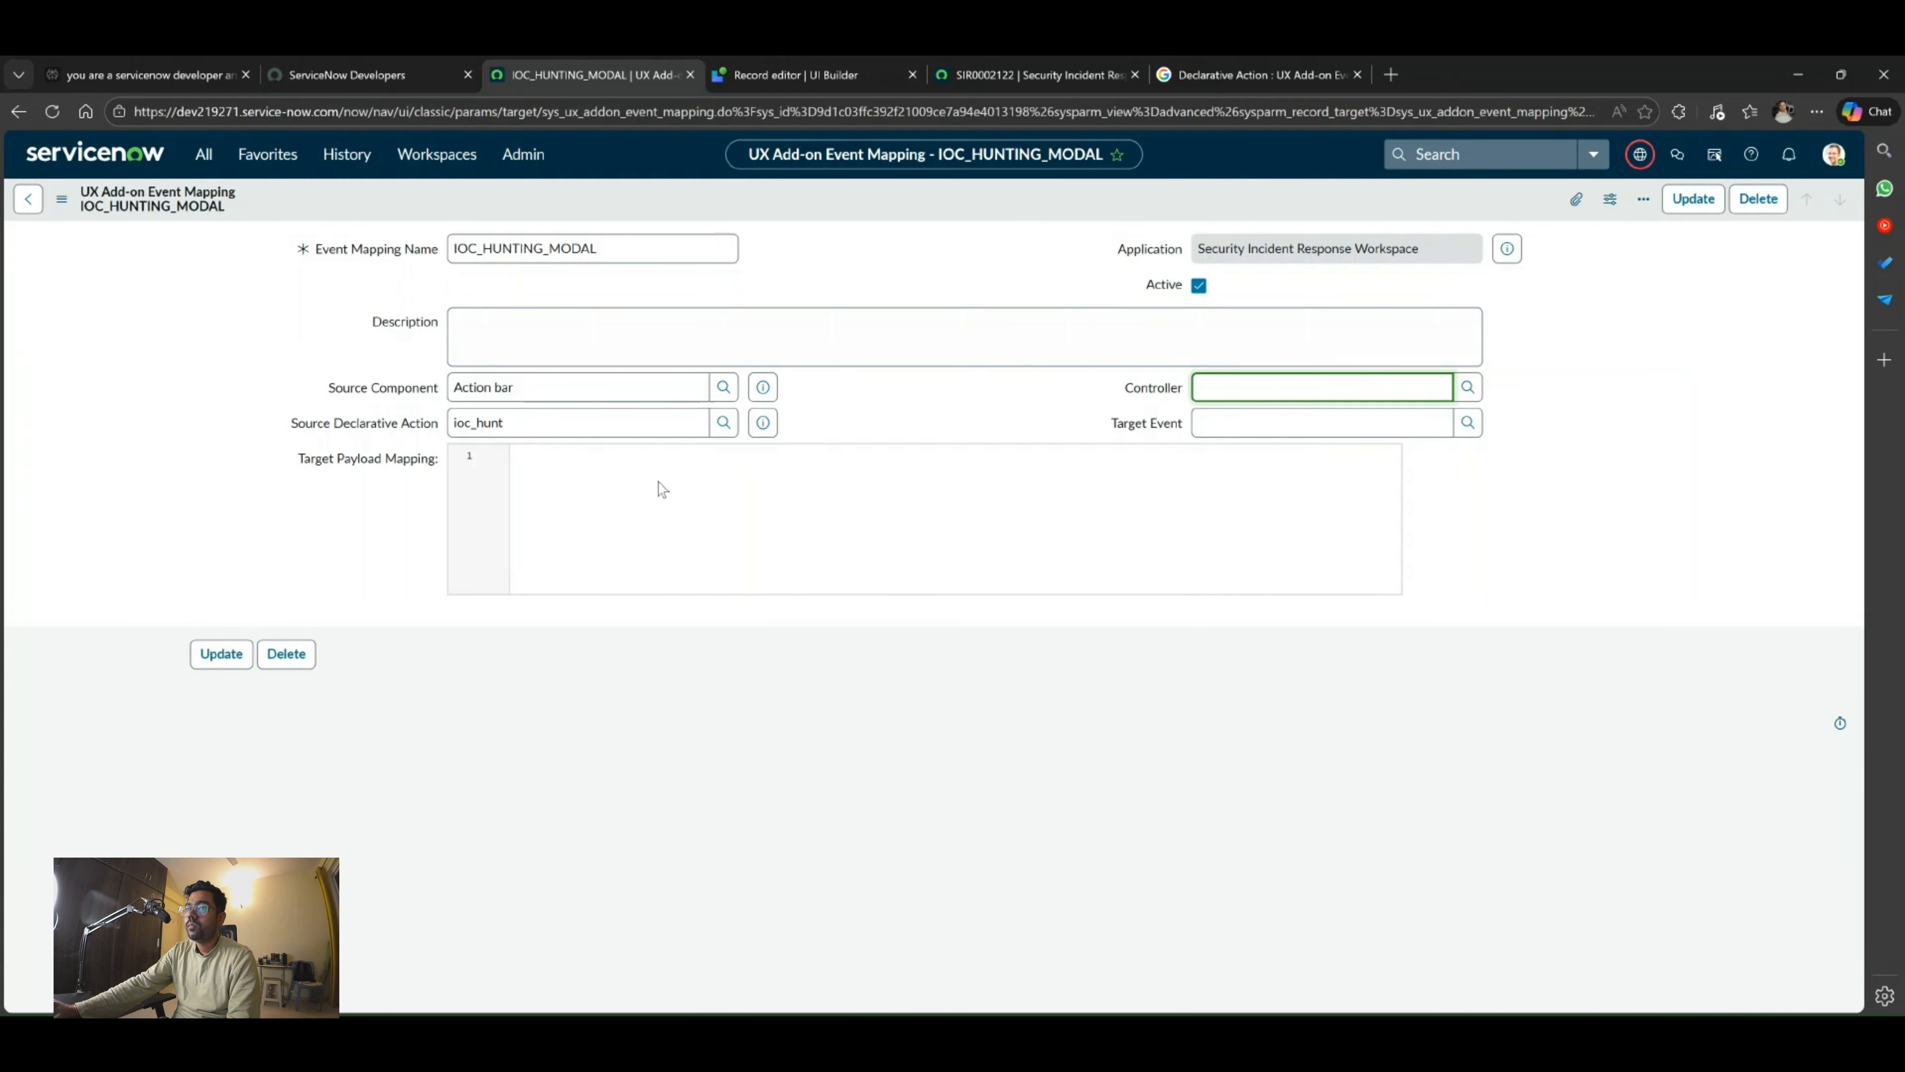
# Clear the mapping's Source Component and set its Source element ID to ui_action_bar, copied from the Action bar's component ID in UI Builder.
pyautogui.moveTo(553, 388); pyautogui.dragTo(444, 390)
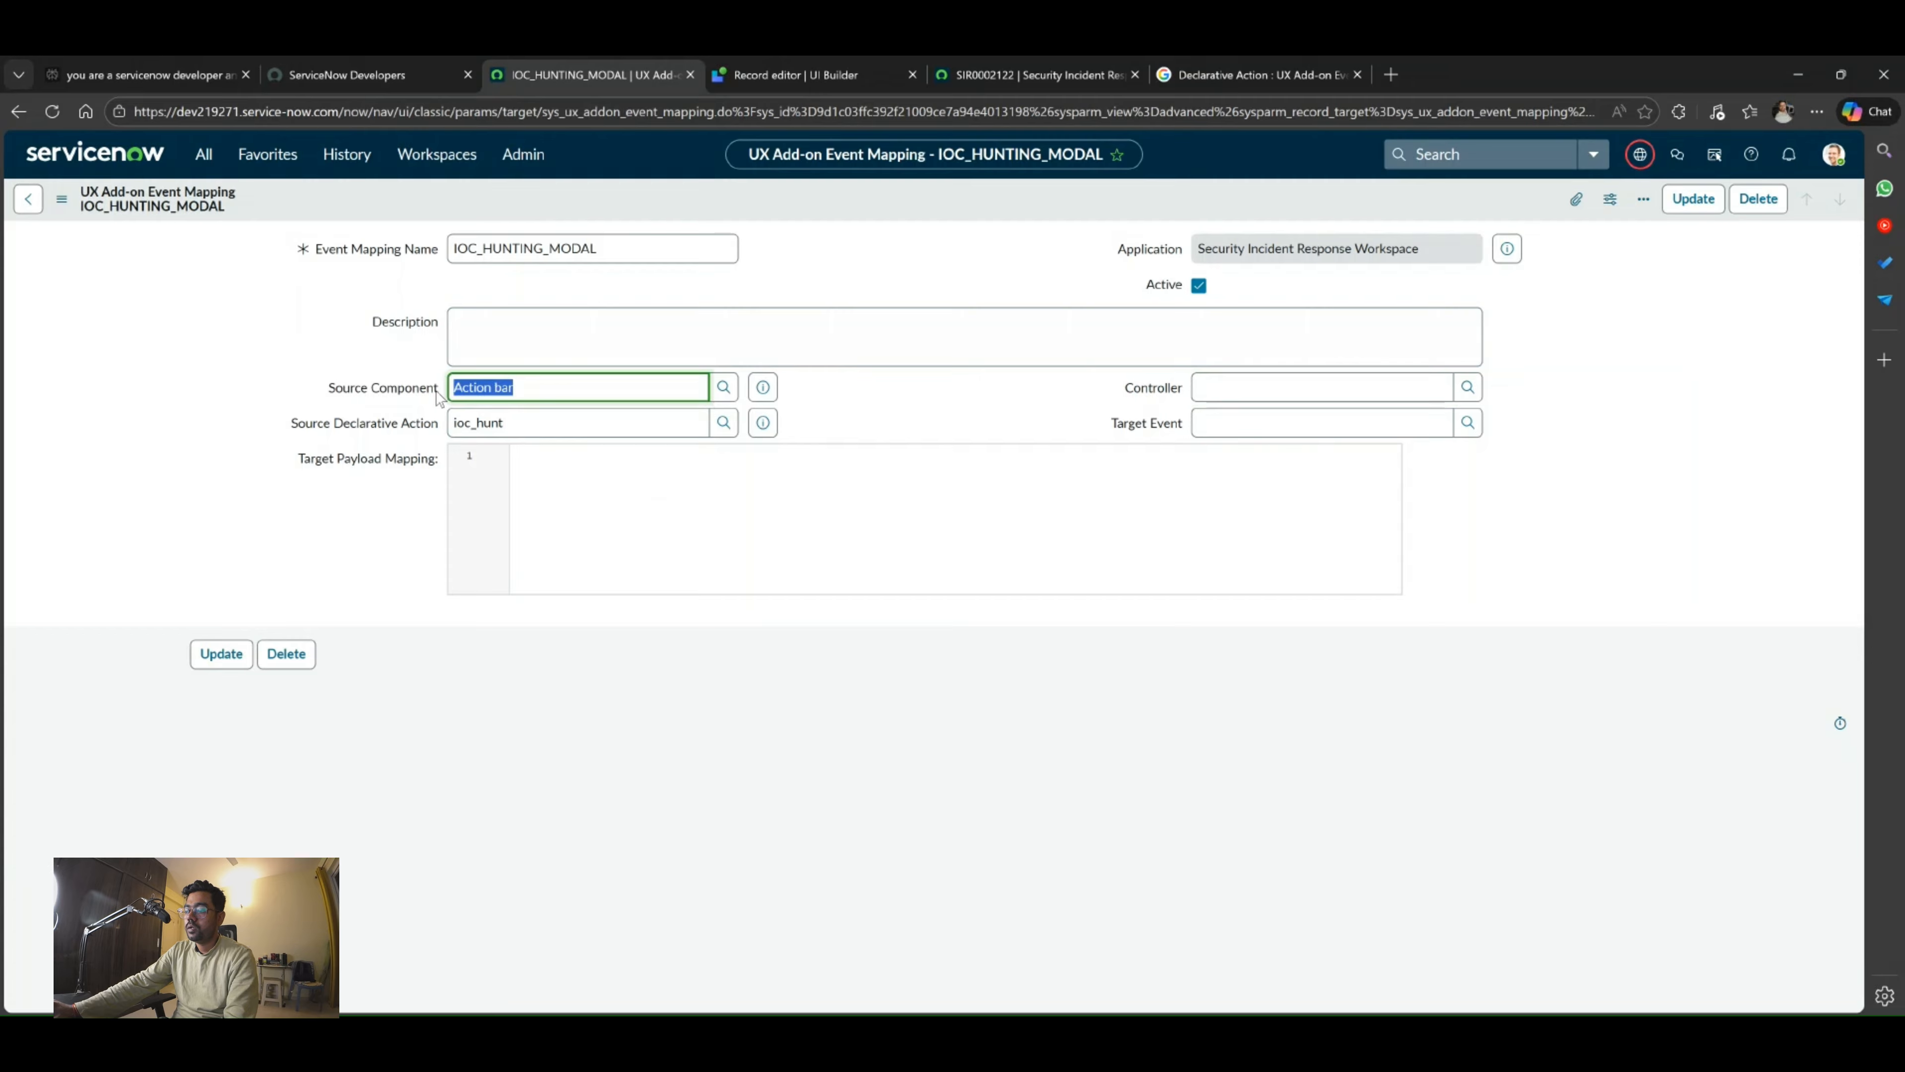
pyautogui.press('BackSpace')
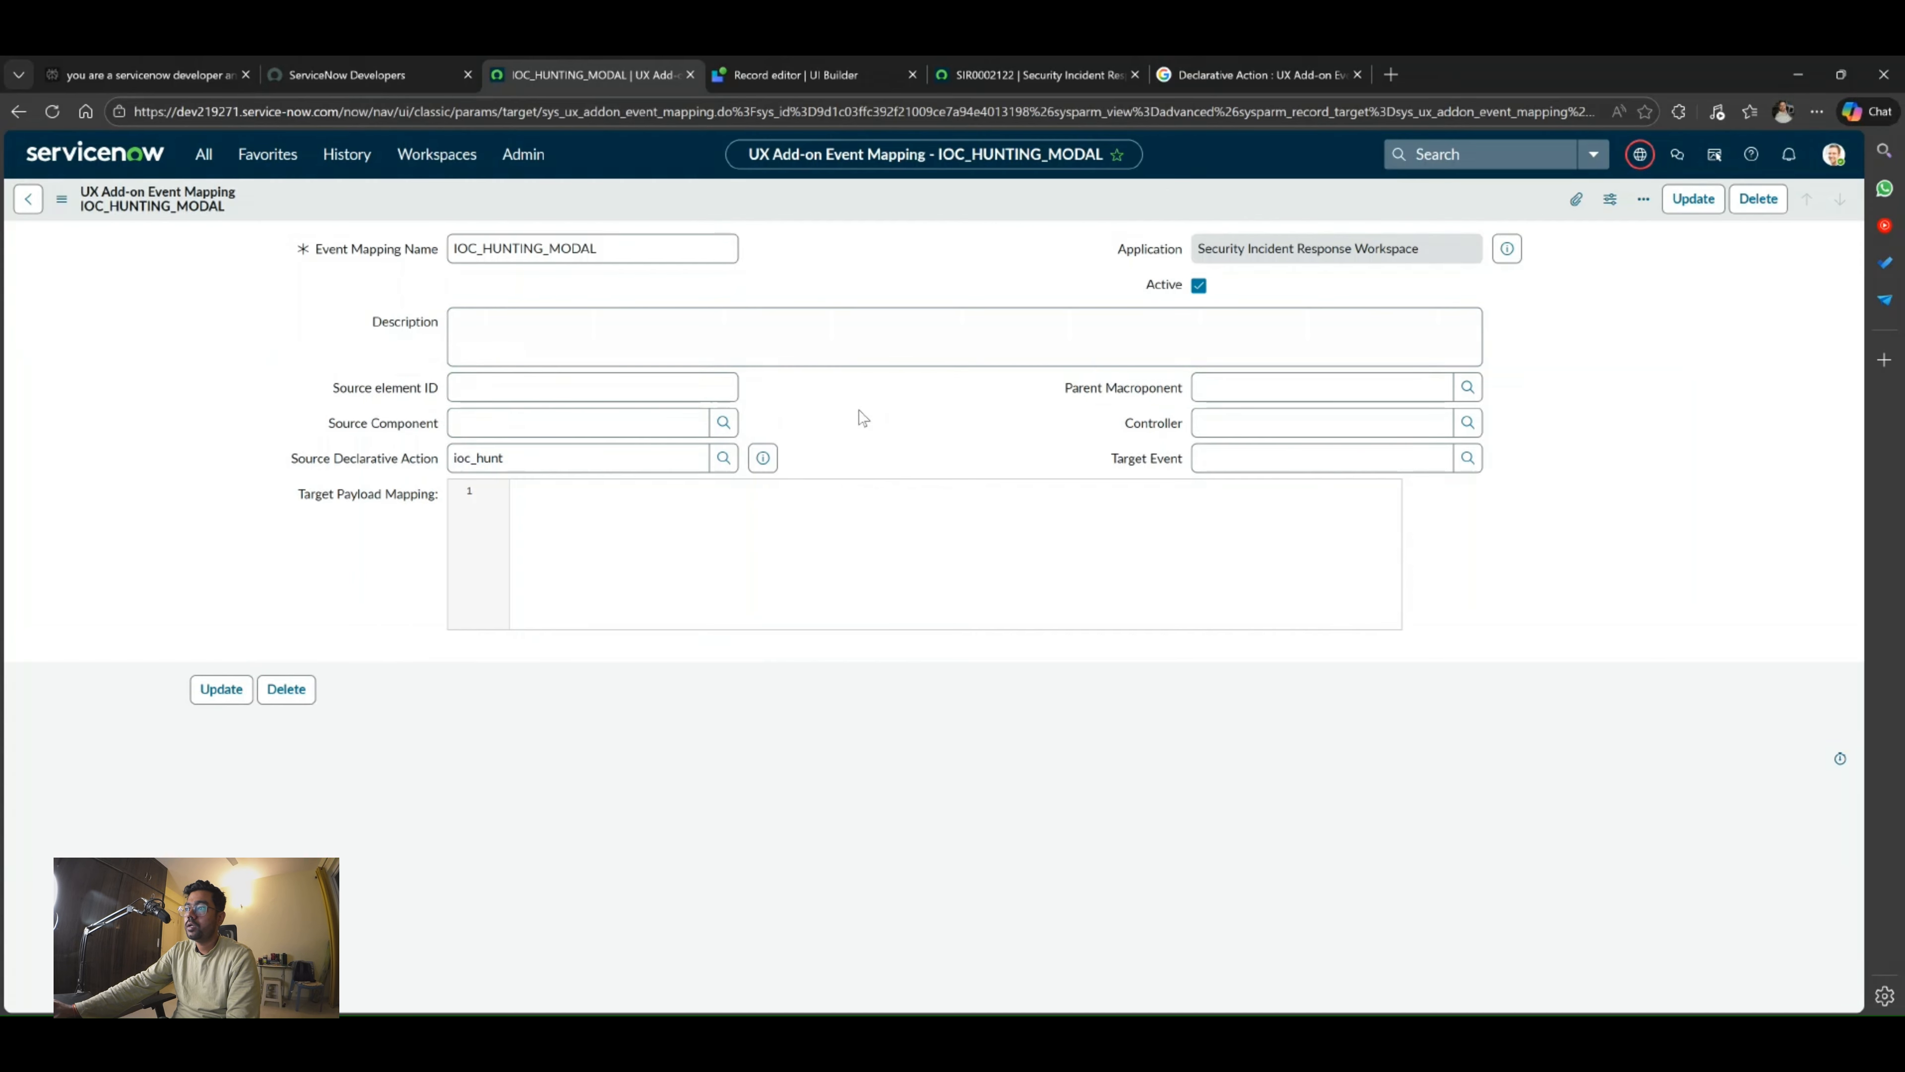
pyautogui.click(495, 400)
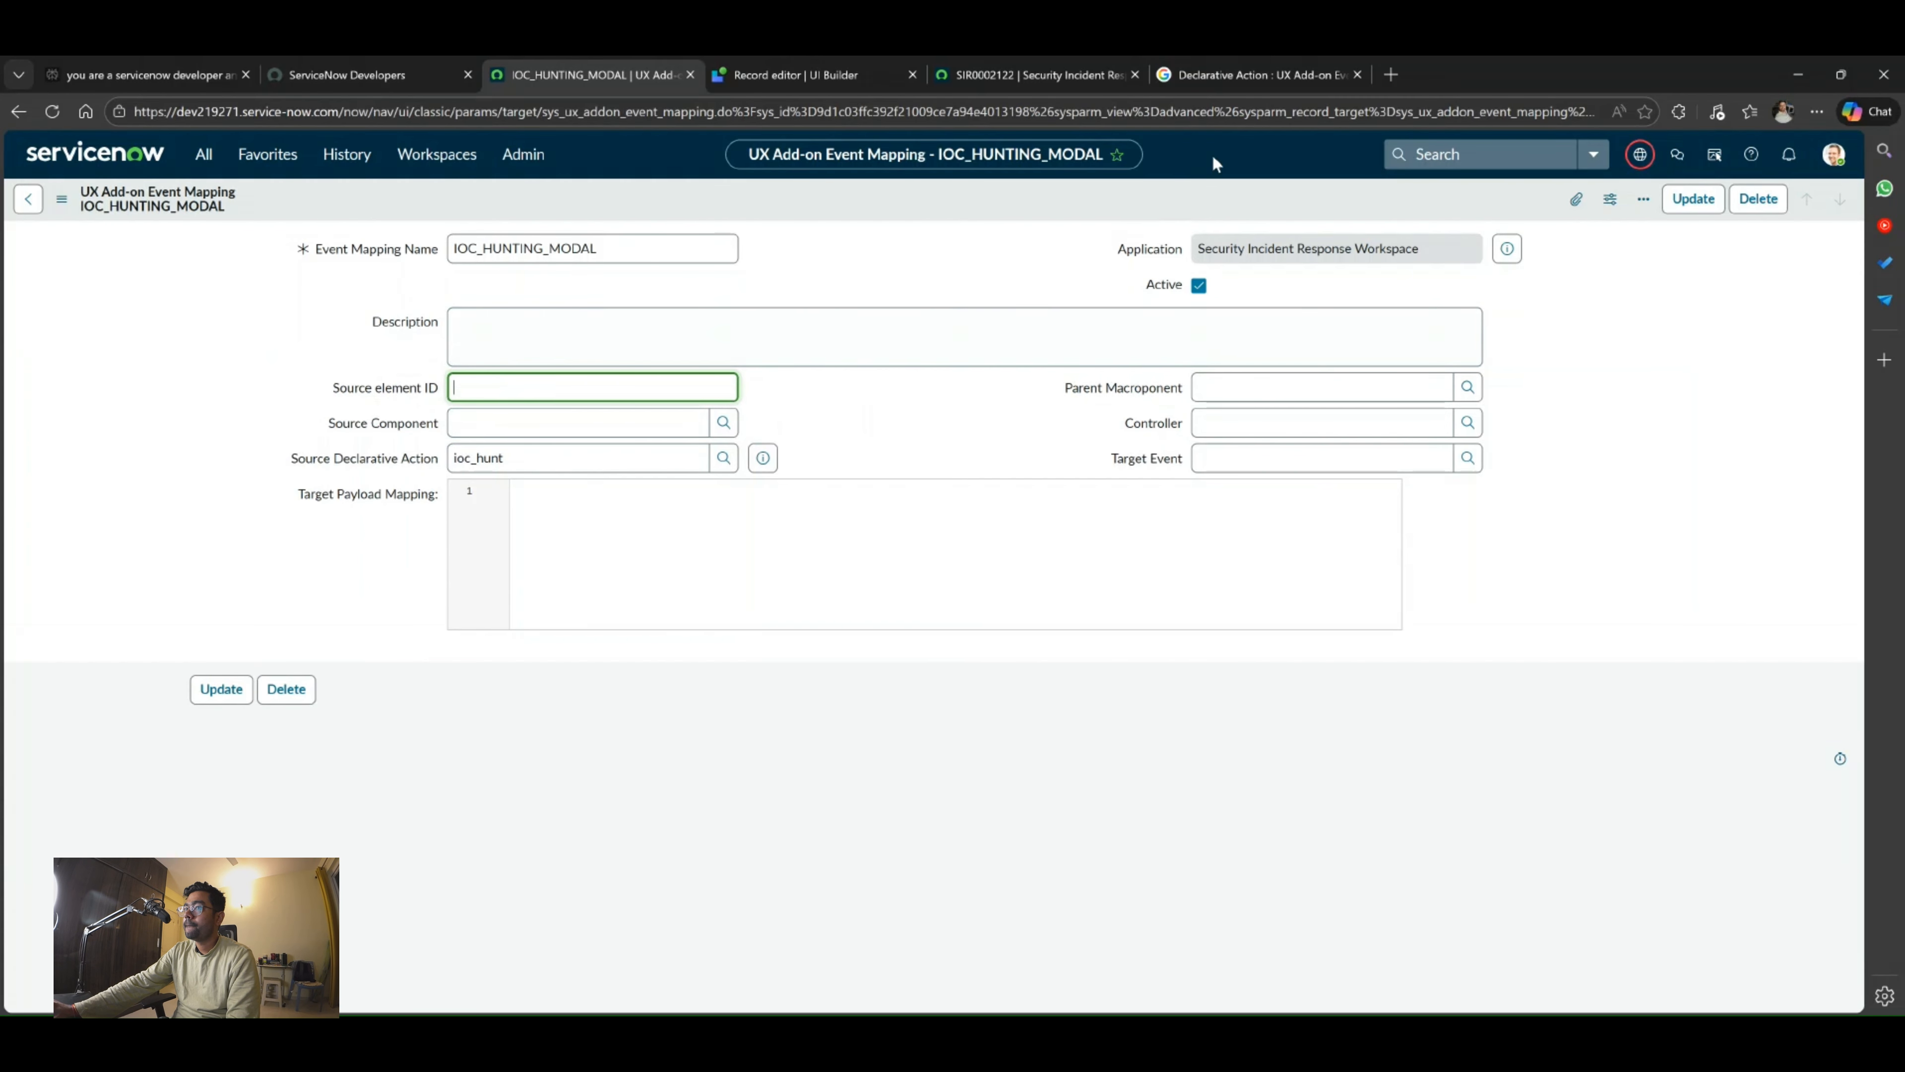
pyautogui.click(830, 75)
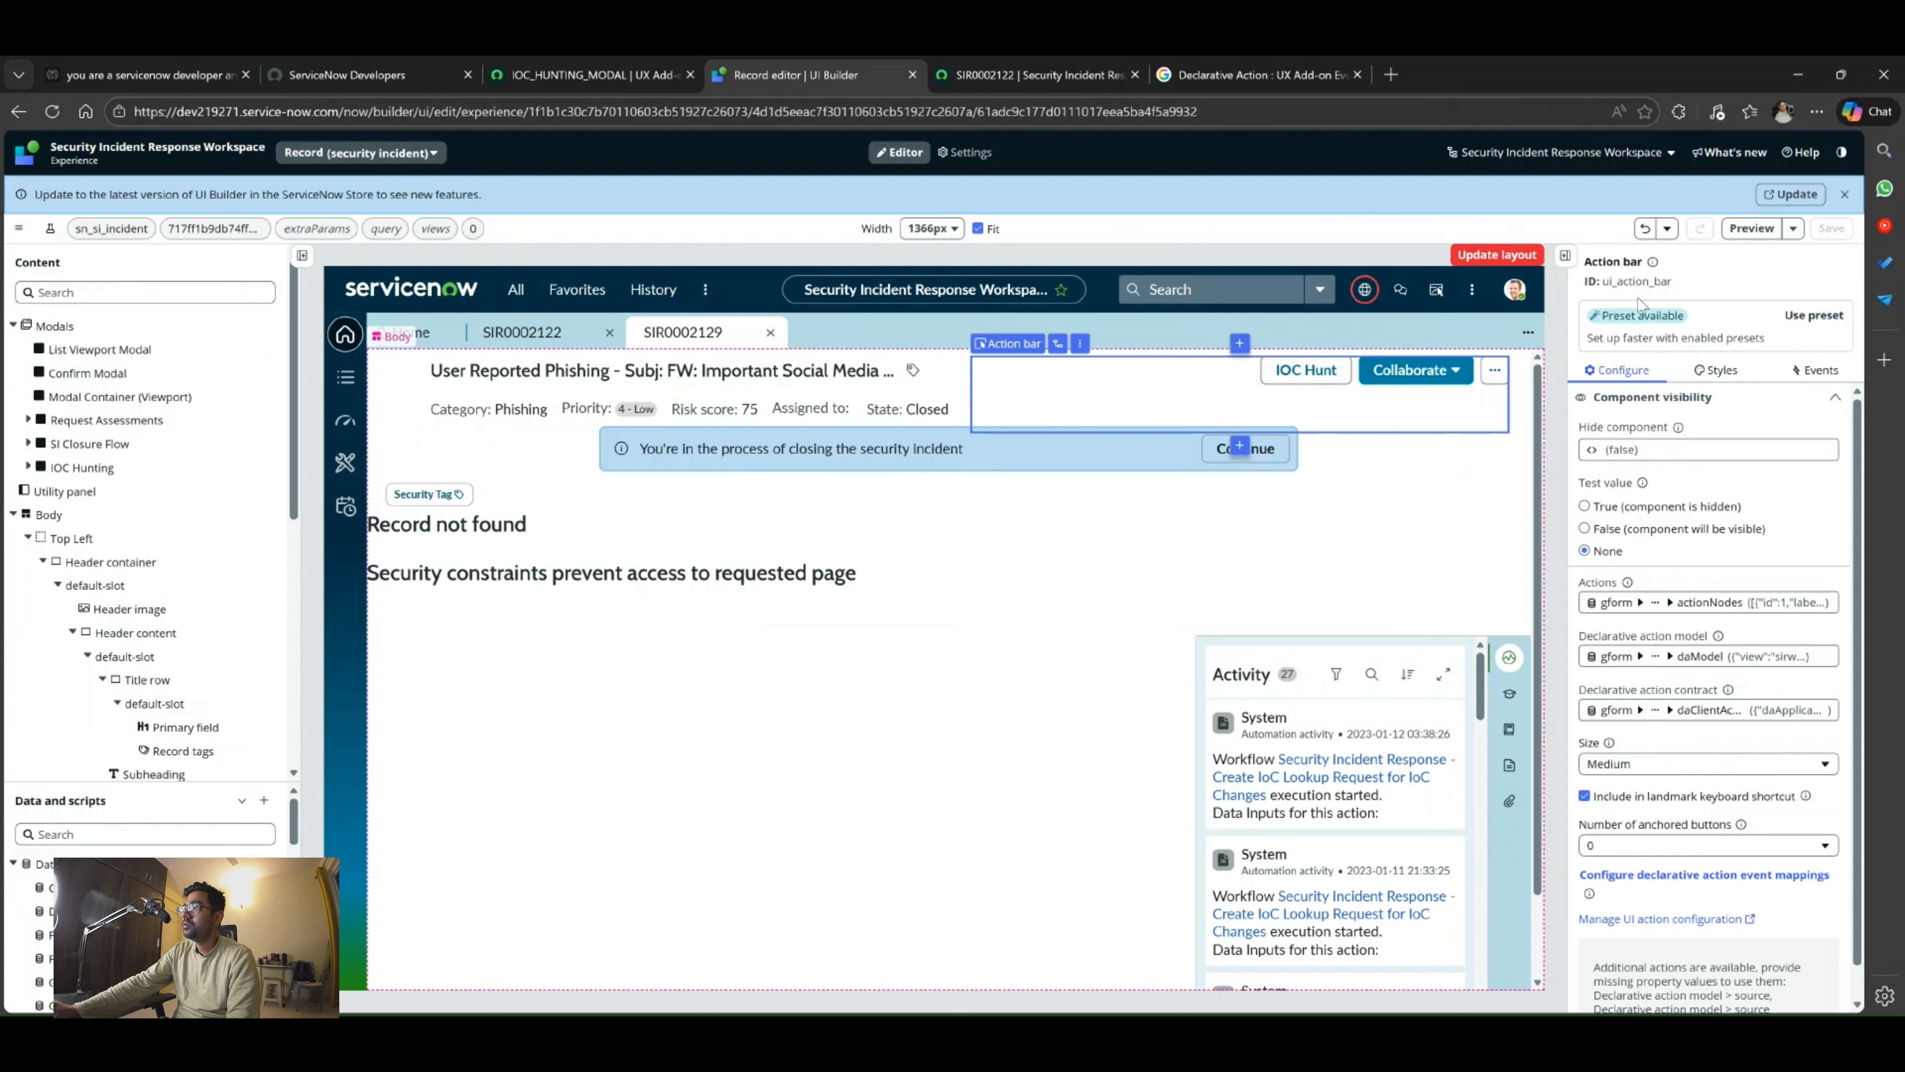
pyautogui.click(1666, 287)
pyautogui.click(1439, 465)
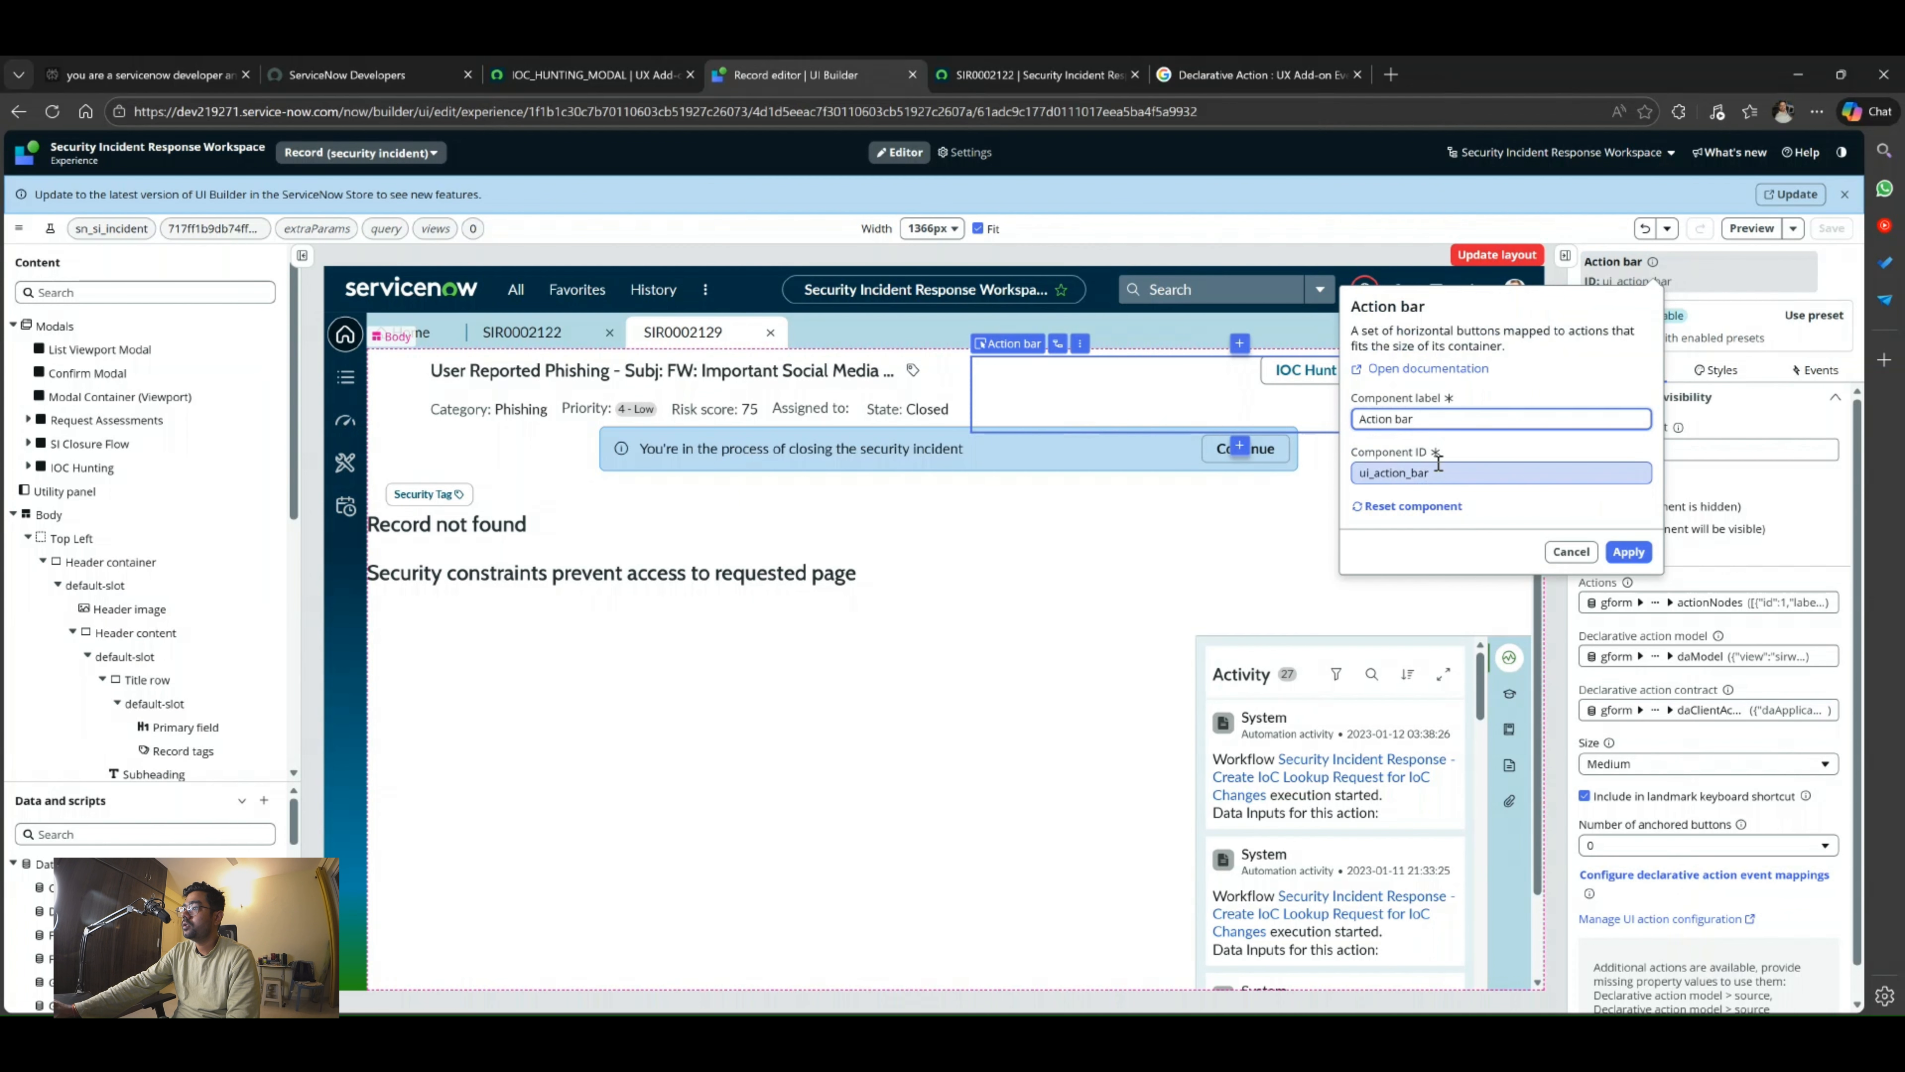
pyautogui.moveTo(1429, 472); pyautogui.dragTo(1345, 467)
pyautogui.hotkey('ctrl', 'c')
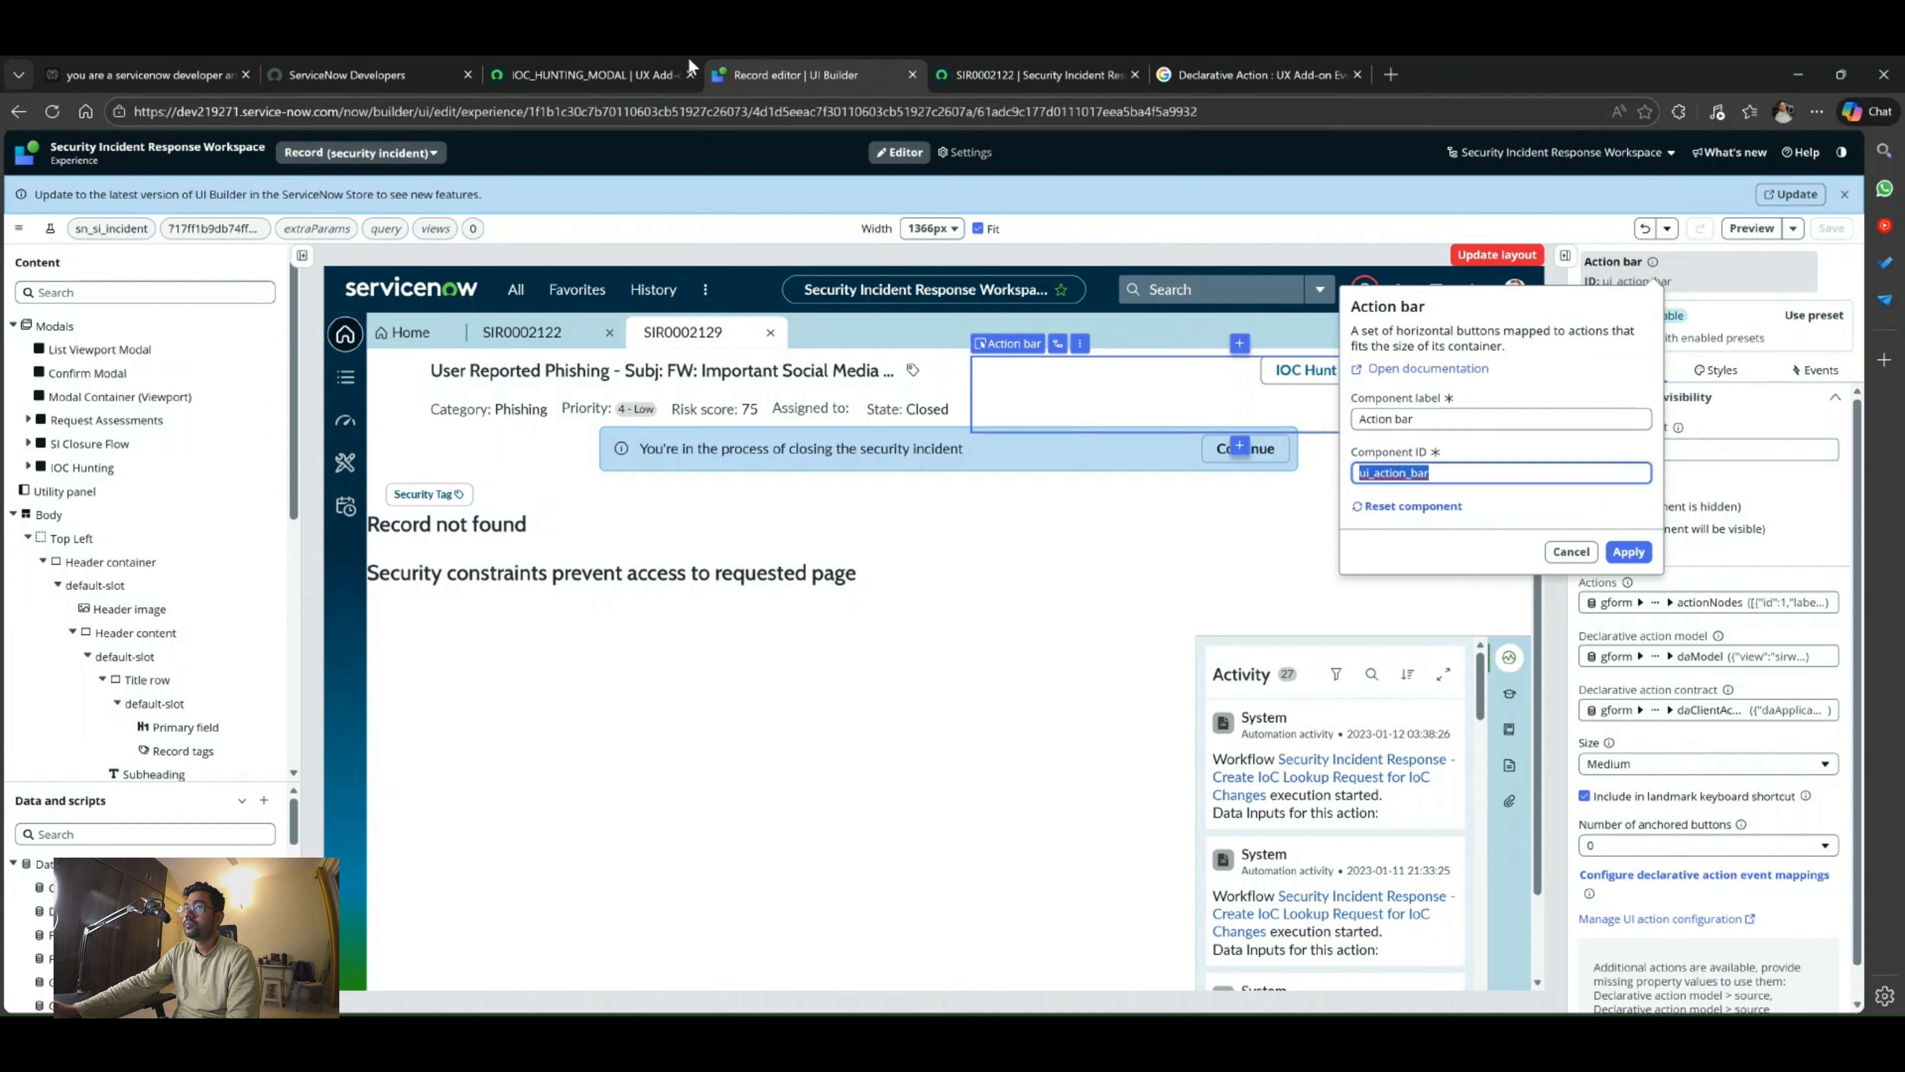
pyautogui.click(591, 71)
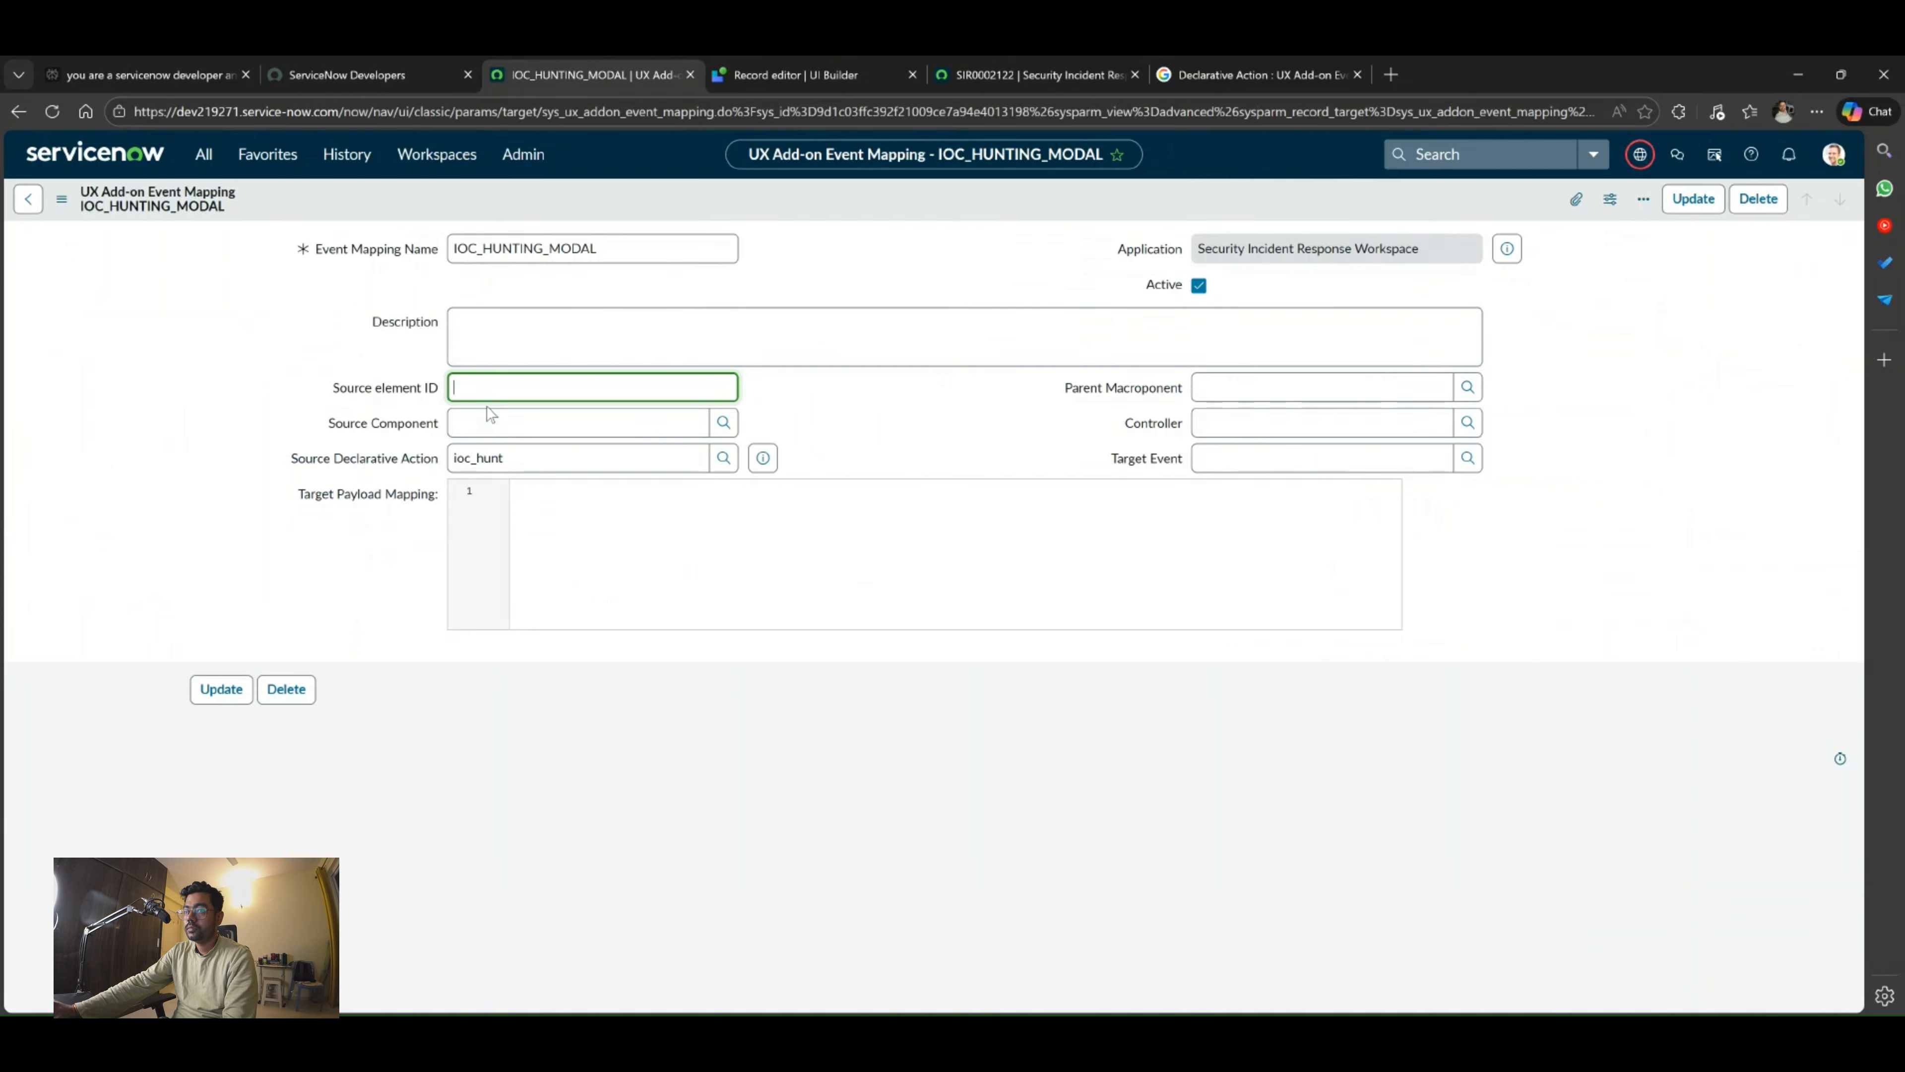
pyautogui.hotkey('ctrl', 'v')
pyautogui.click(844, 407)
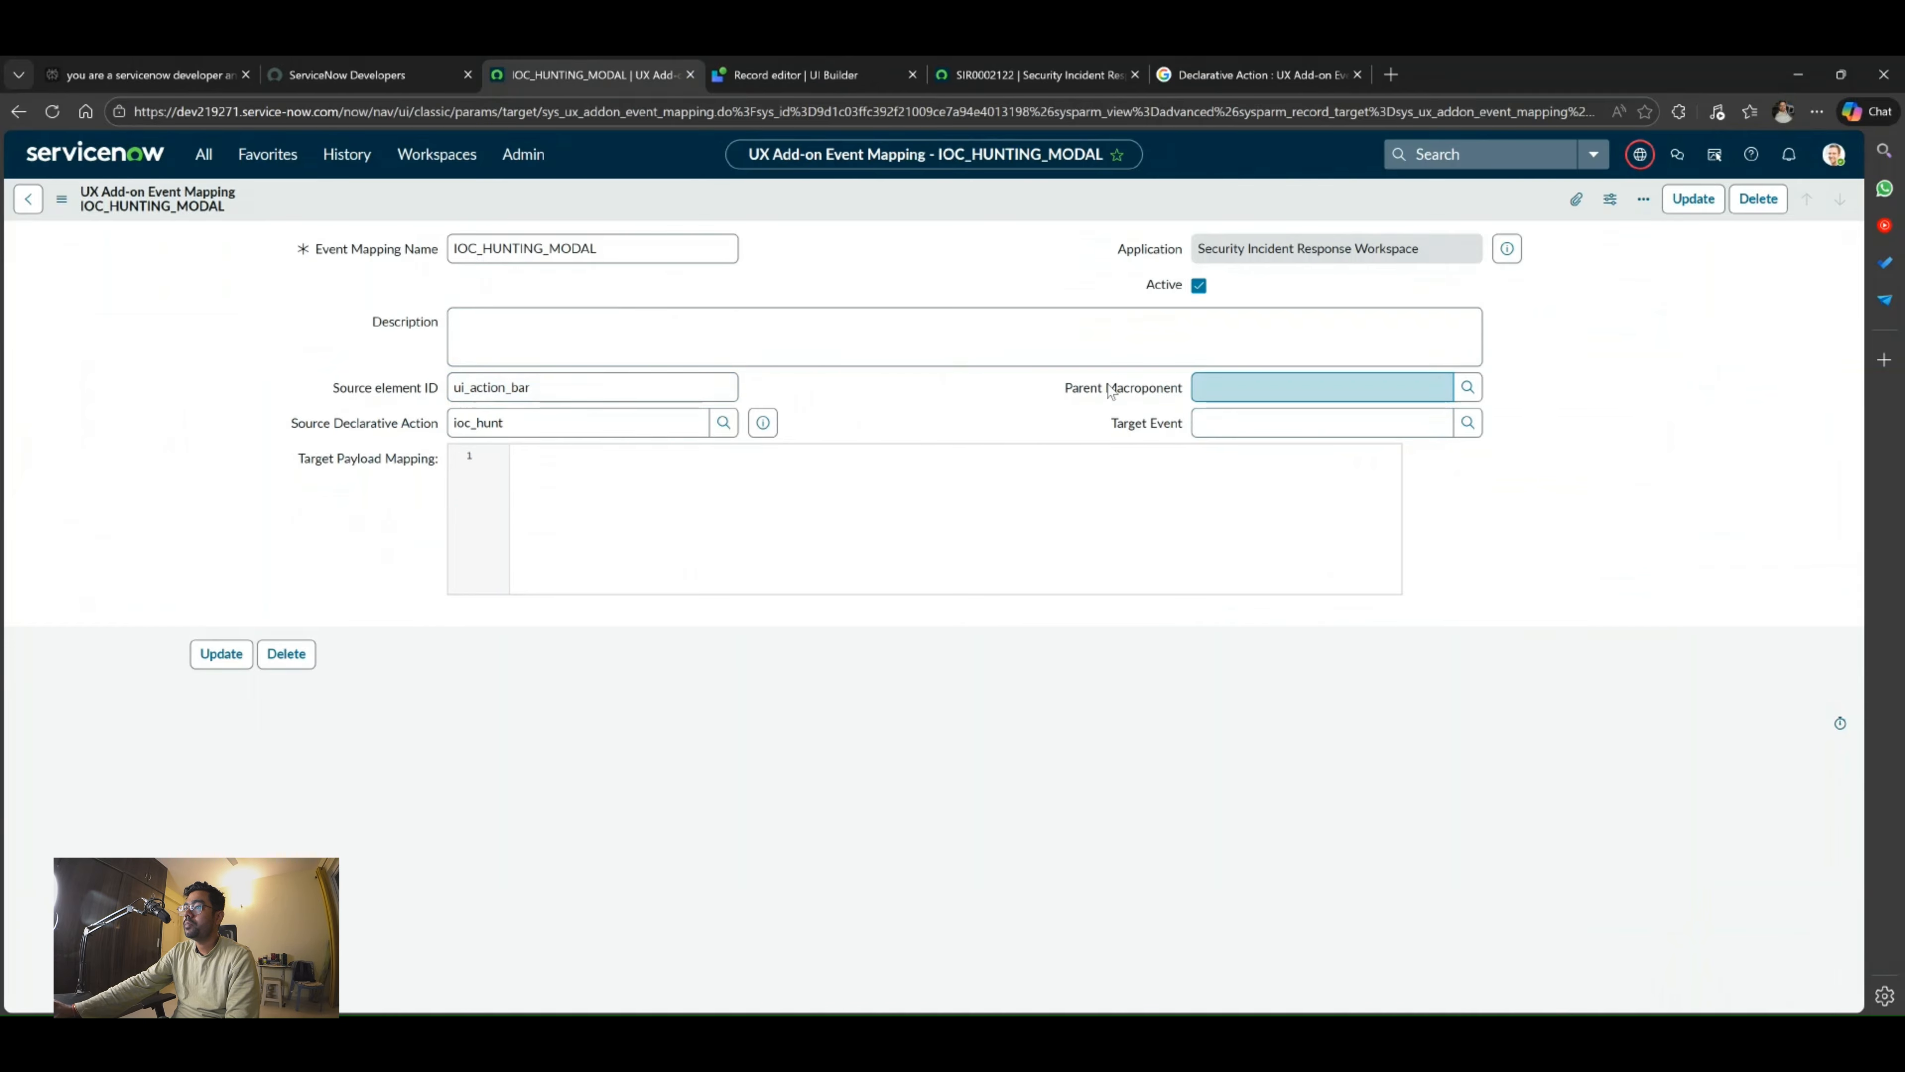
# Set the event mapping's Parent Macroponent to Record SI and Target Event to IOC_HUNTING_MODAL, and save the record.
pyautogui.click(1232, 382)
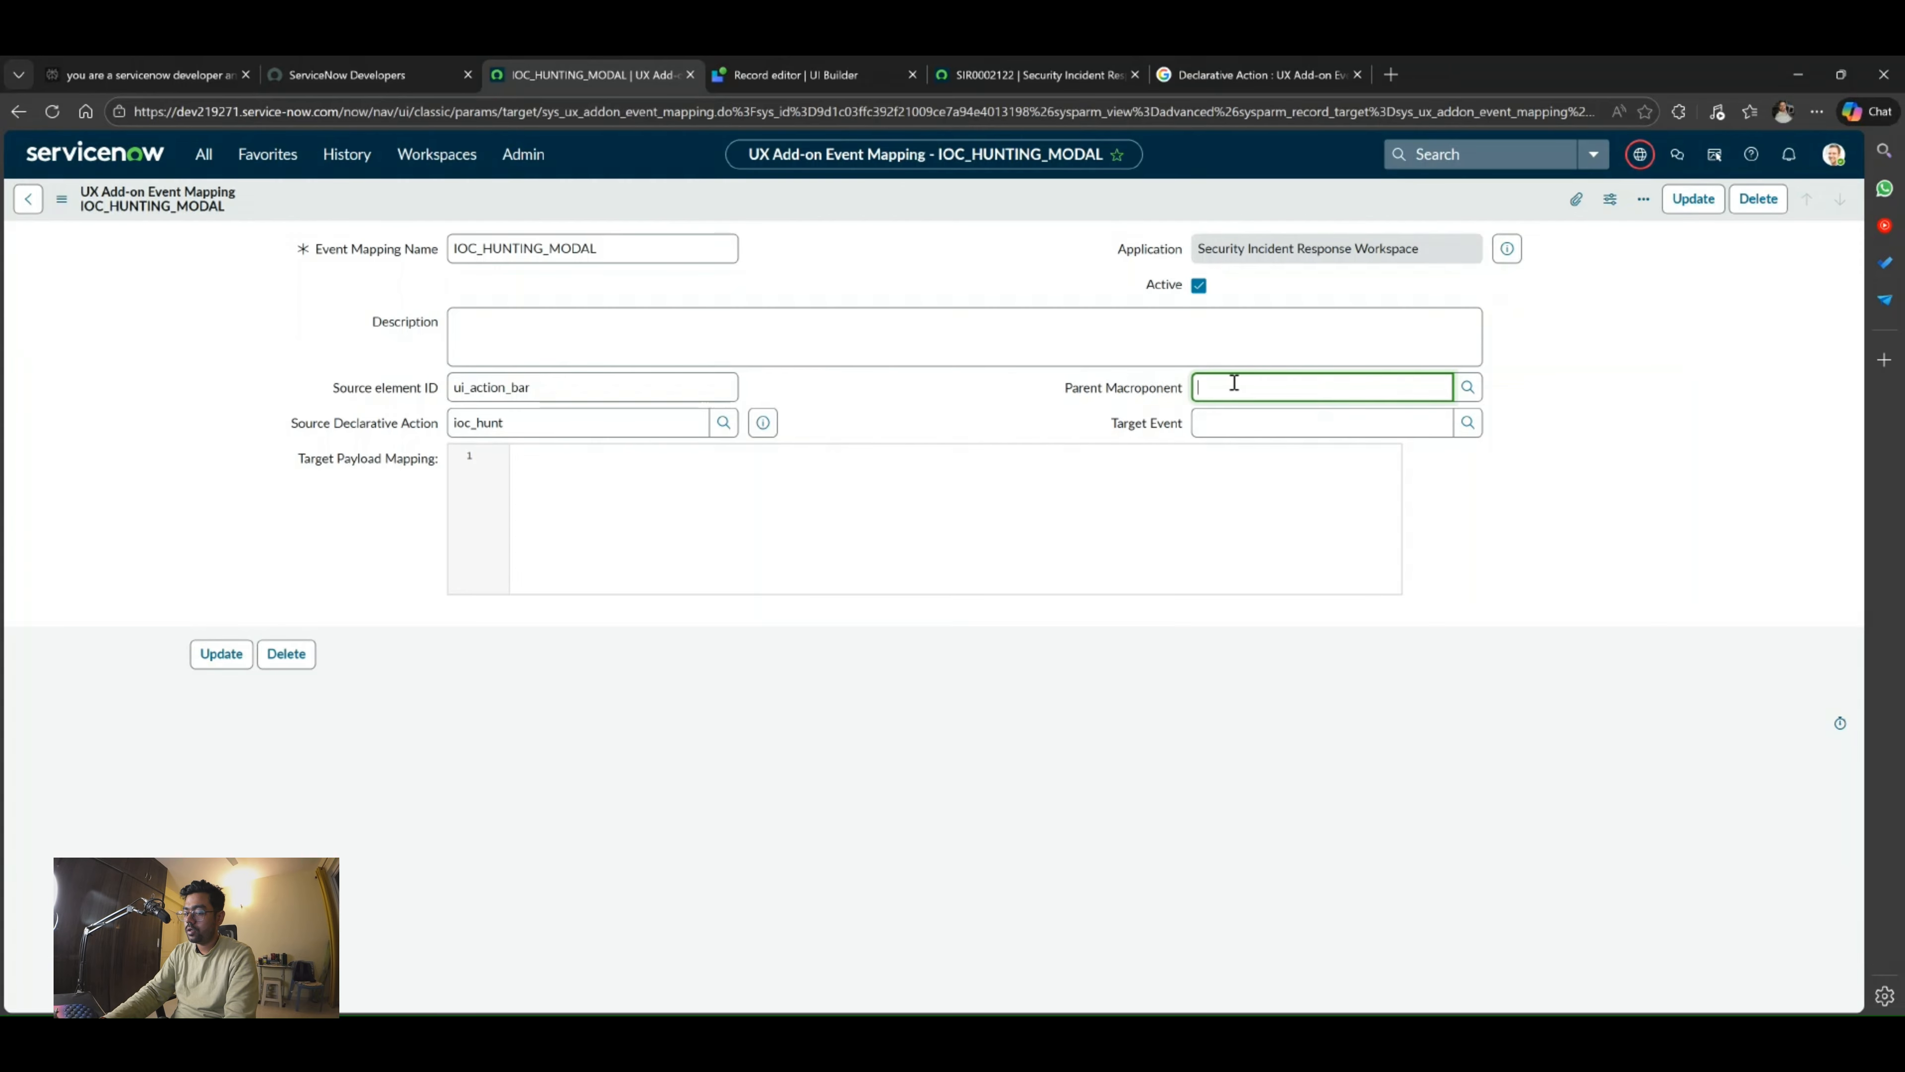
pyautogui.write('Reco')
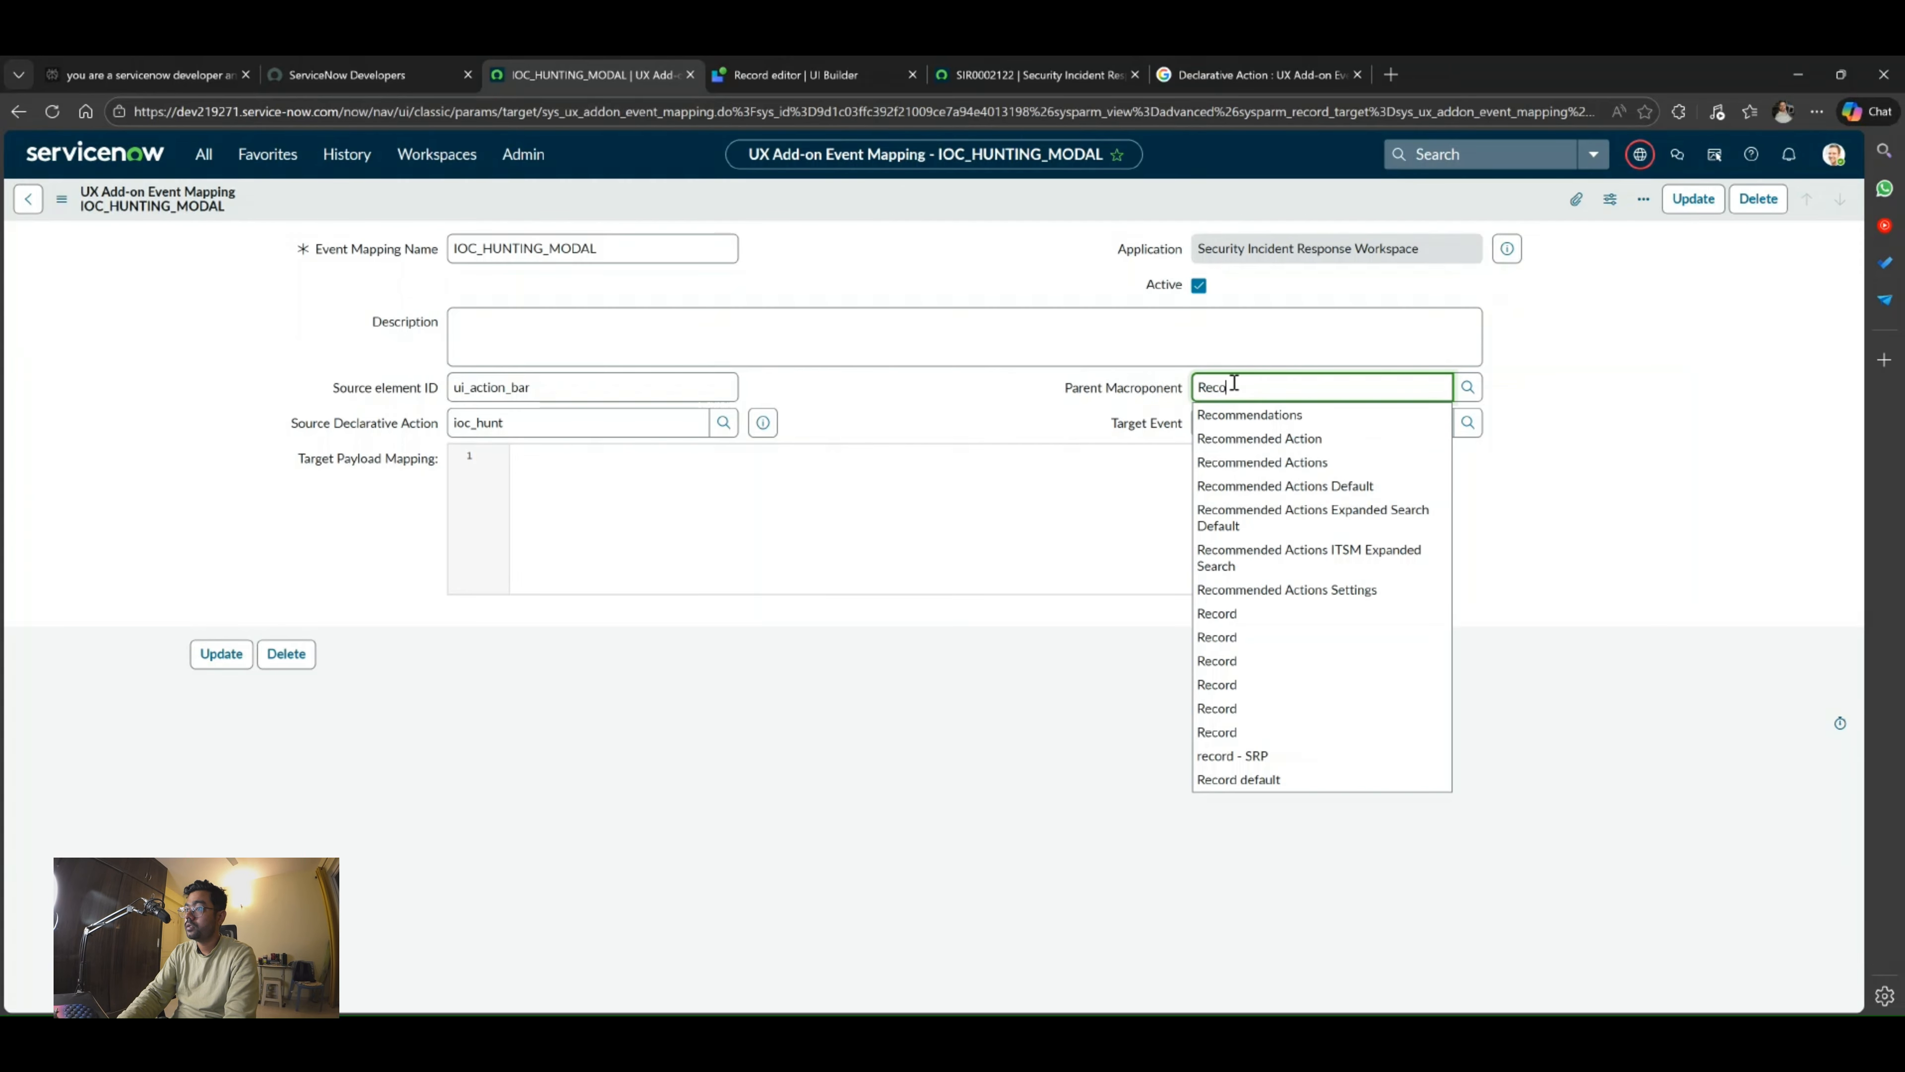
pyautogui.write('rd SI')
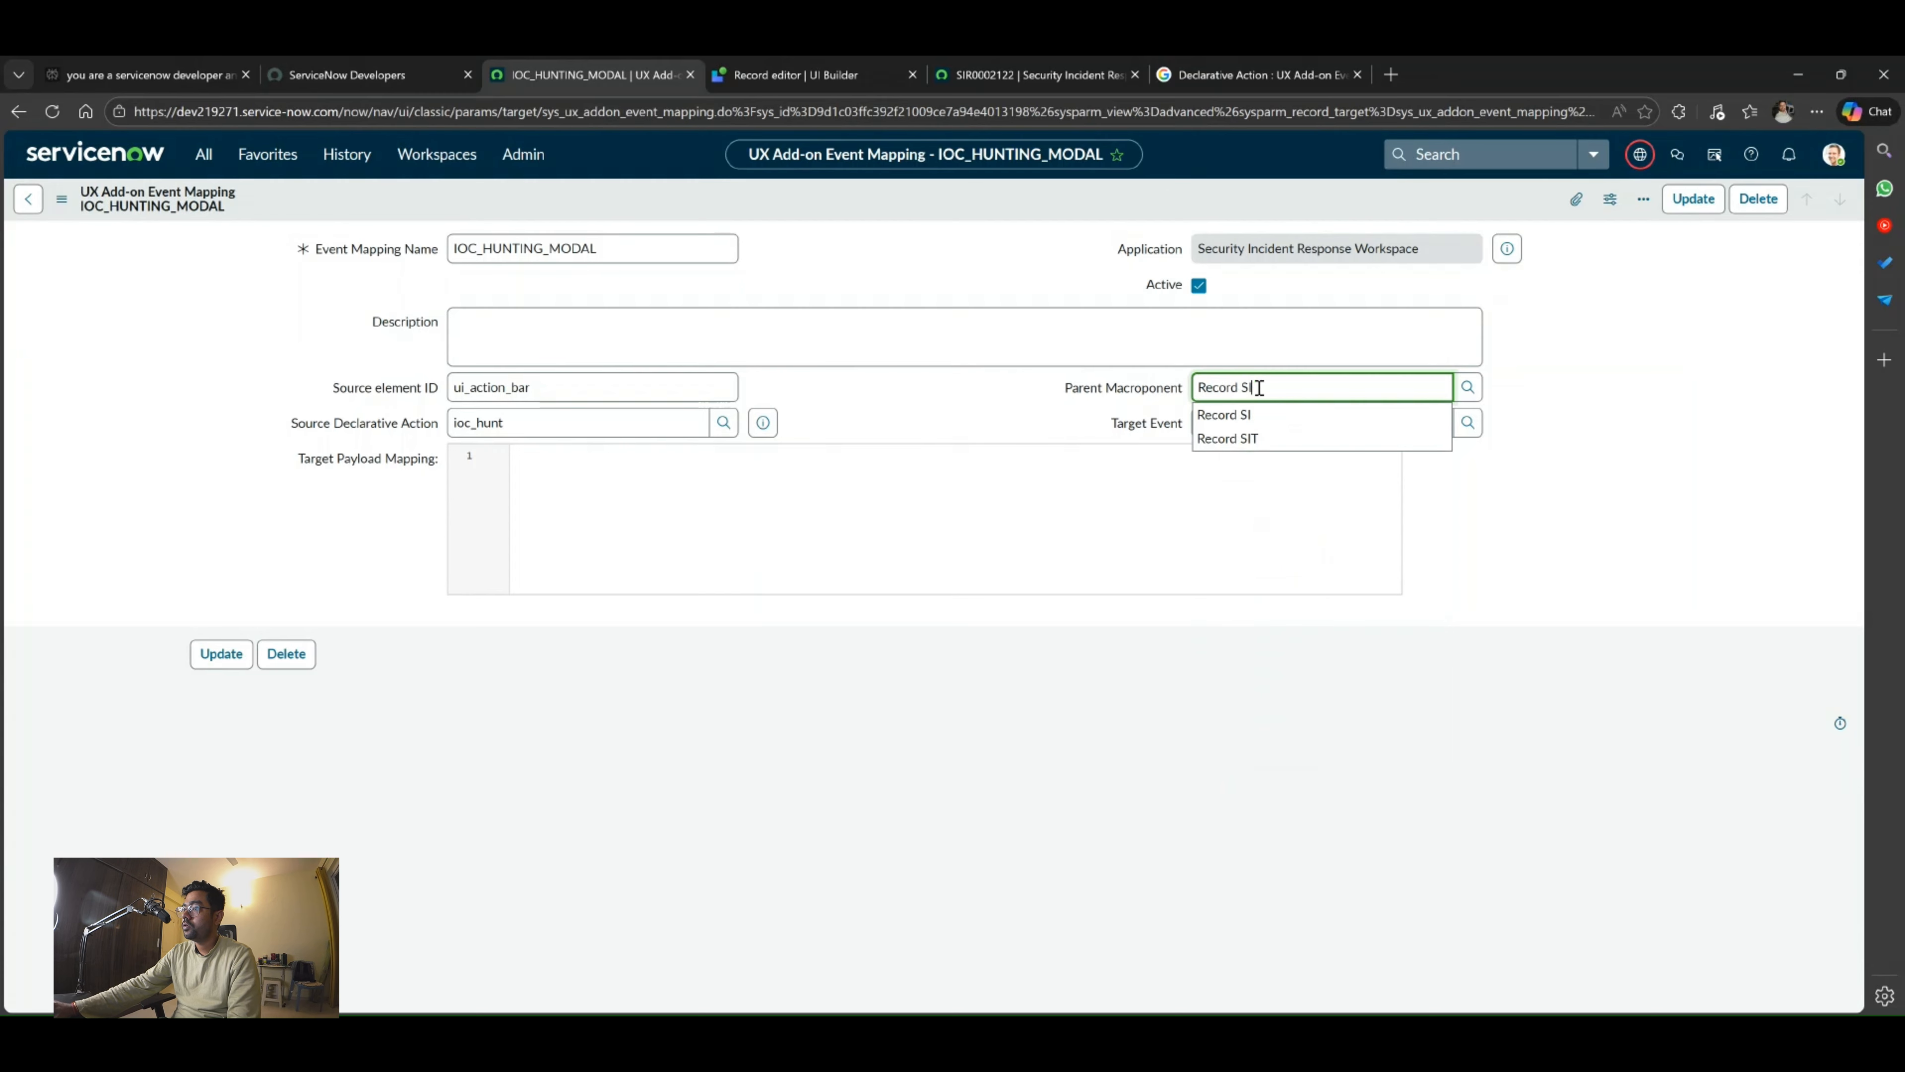
pyautogui.click(1279, 412)
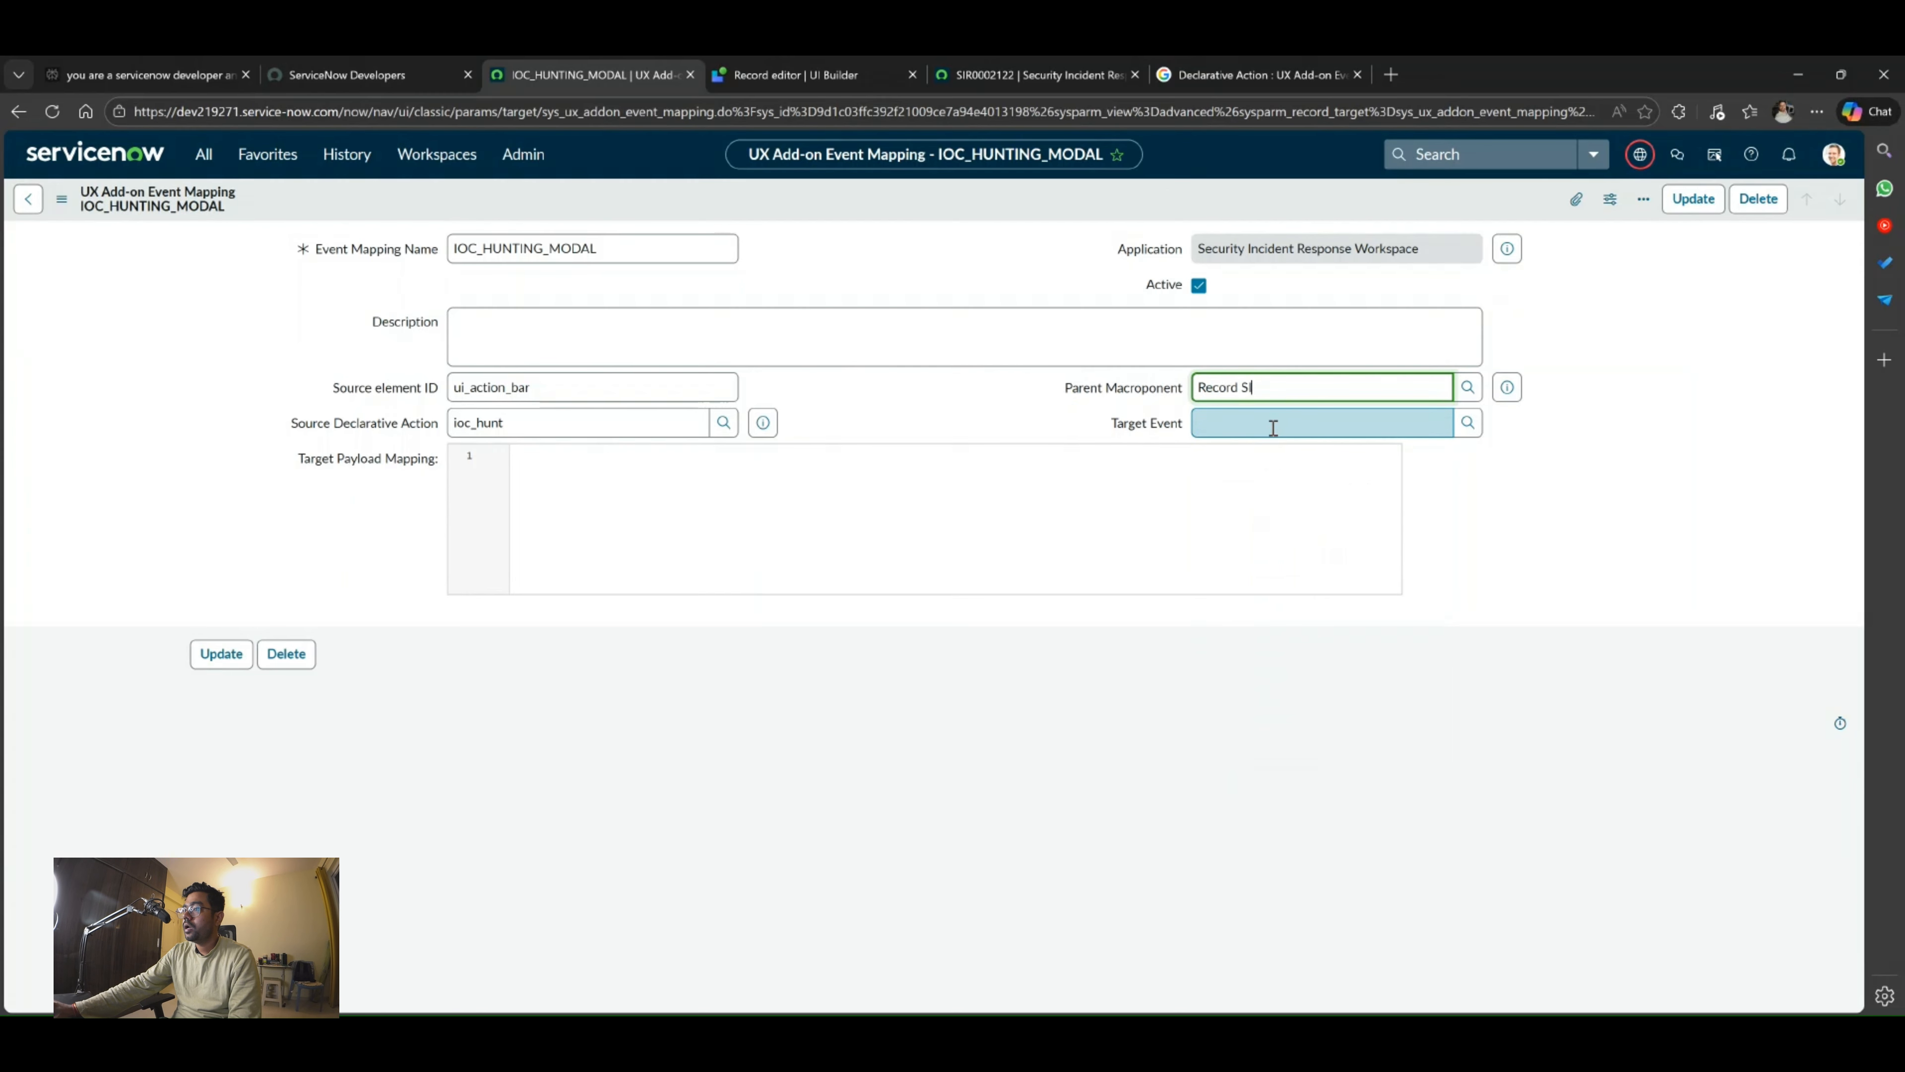
pyautogui.click(1273, 426)
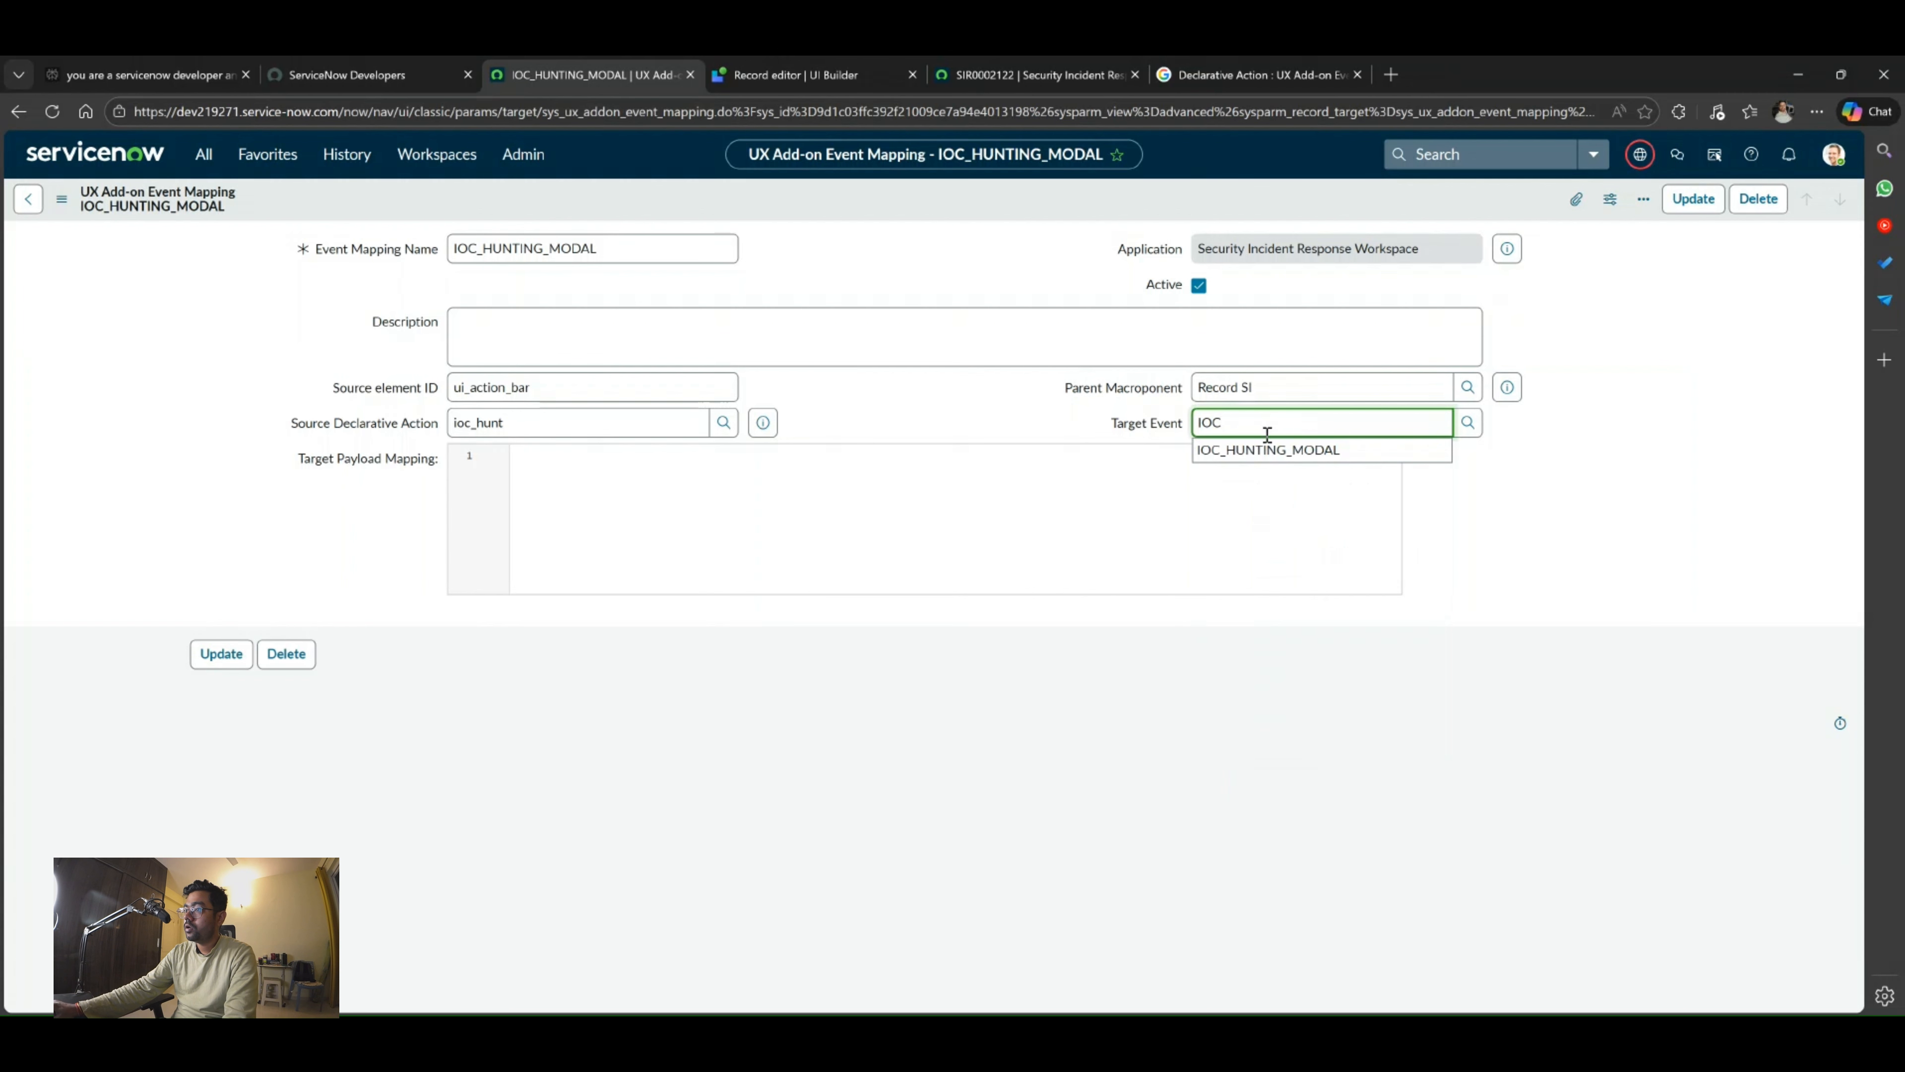
pyautogui.click(1276, 449)
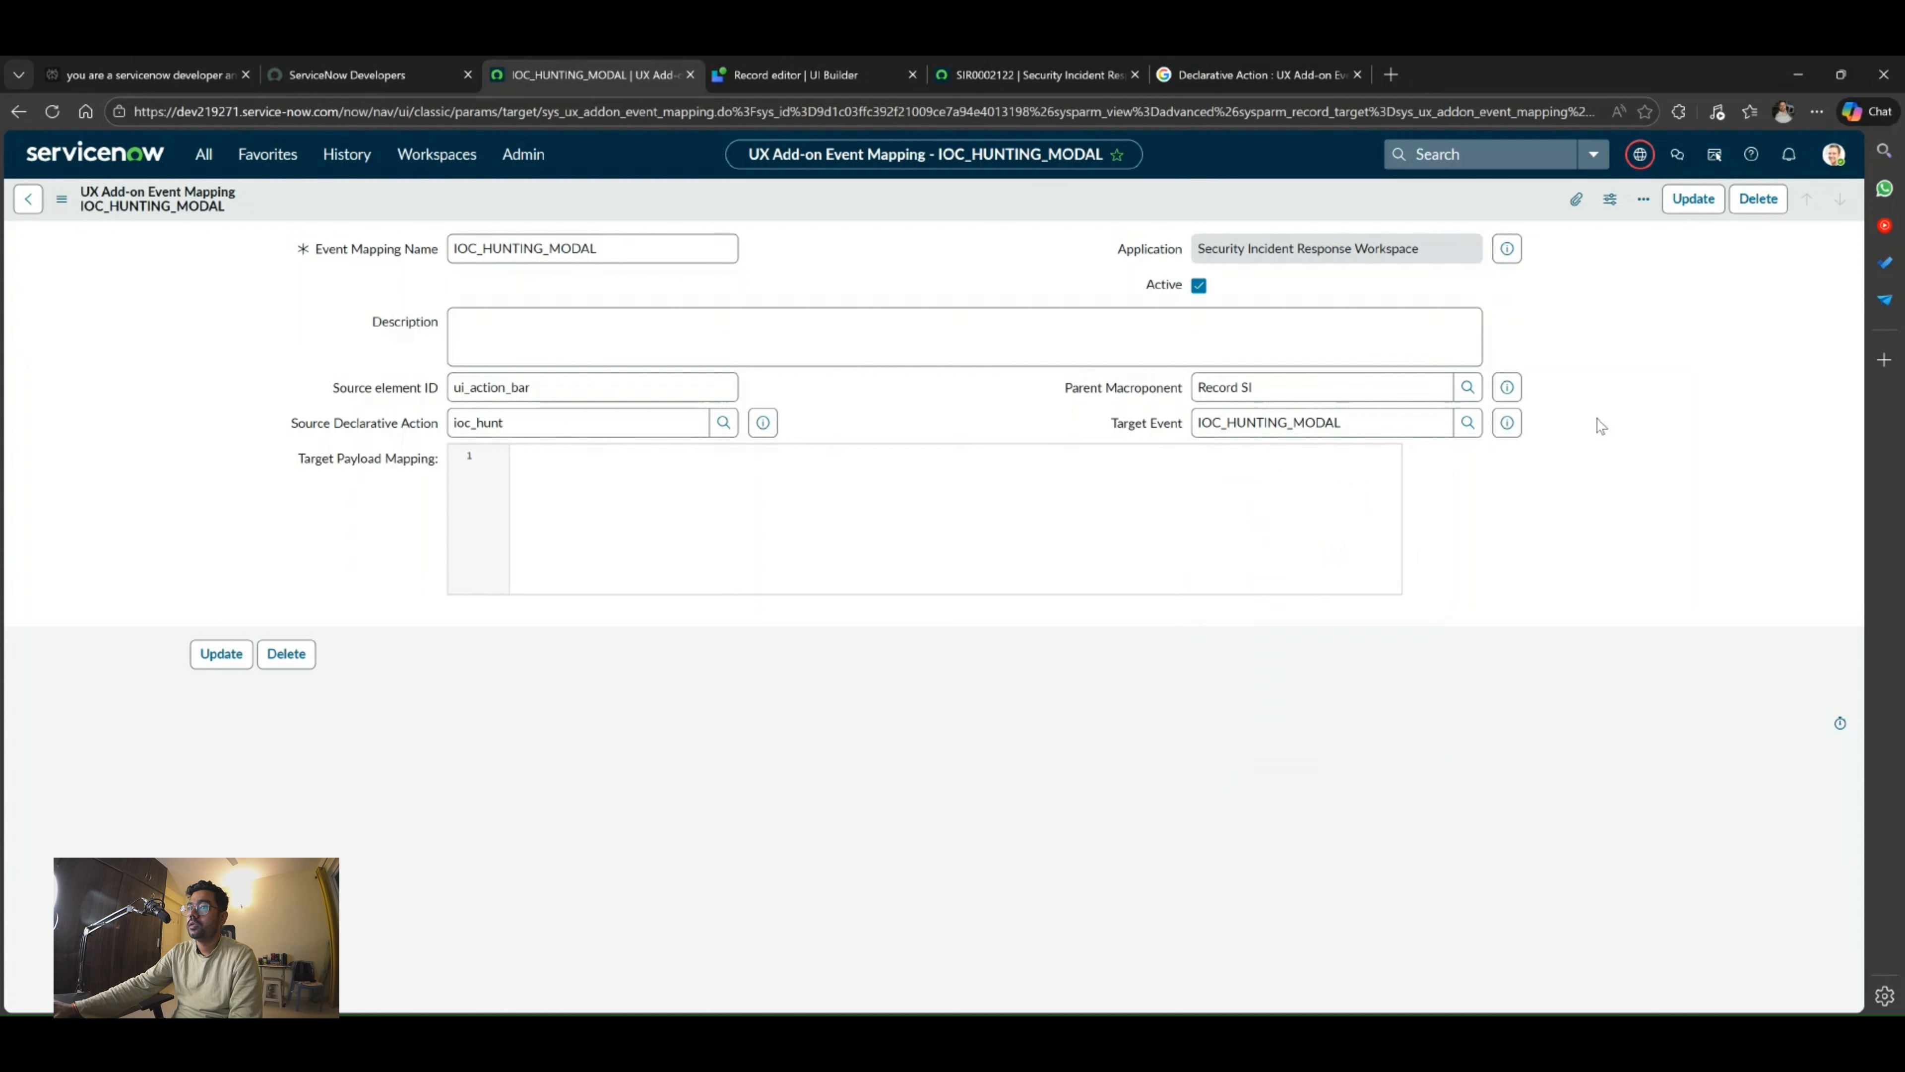
pyautogui.click(1693, 199)
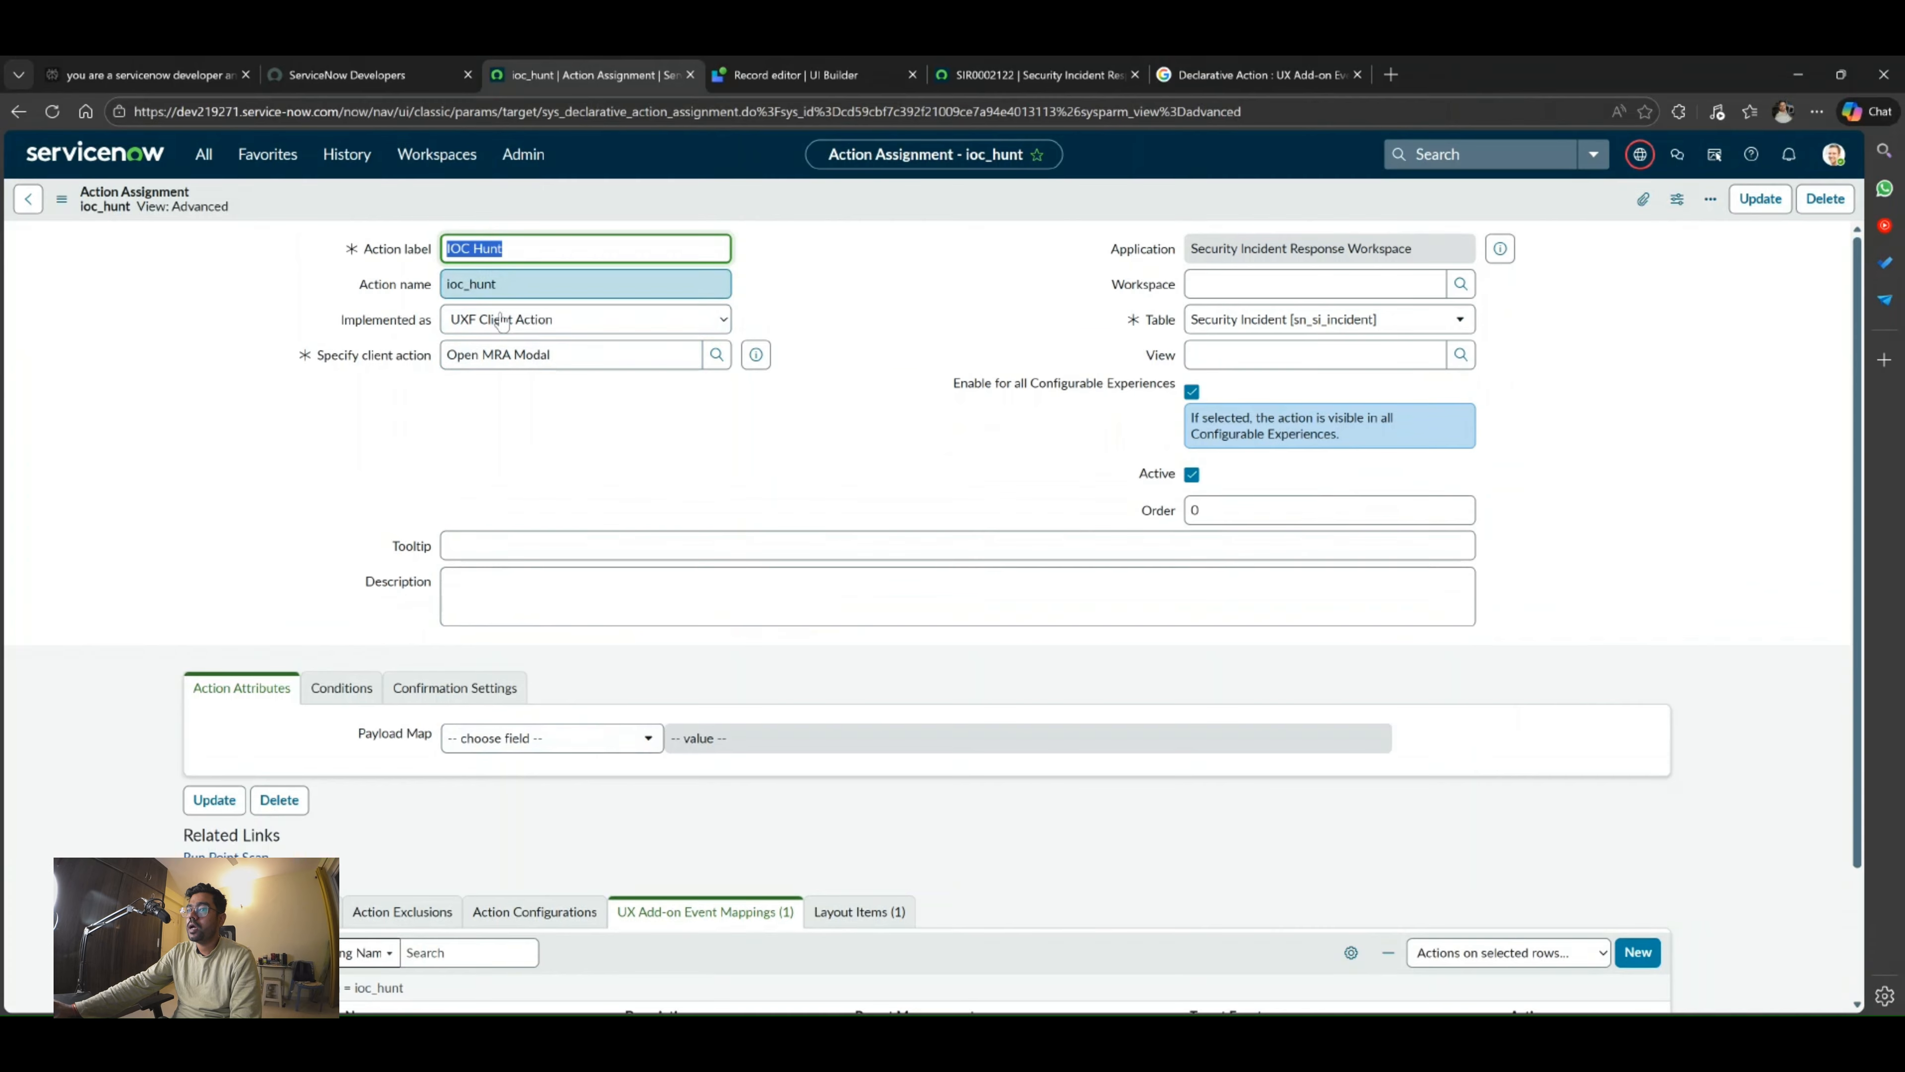
# Review the ioc_hunt action assignment's conditions, confirmation settings, action attributes and UX Add-on Event Mappings.
pyautogui.click(342, 688)
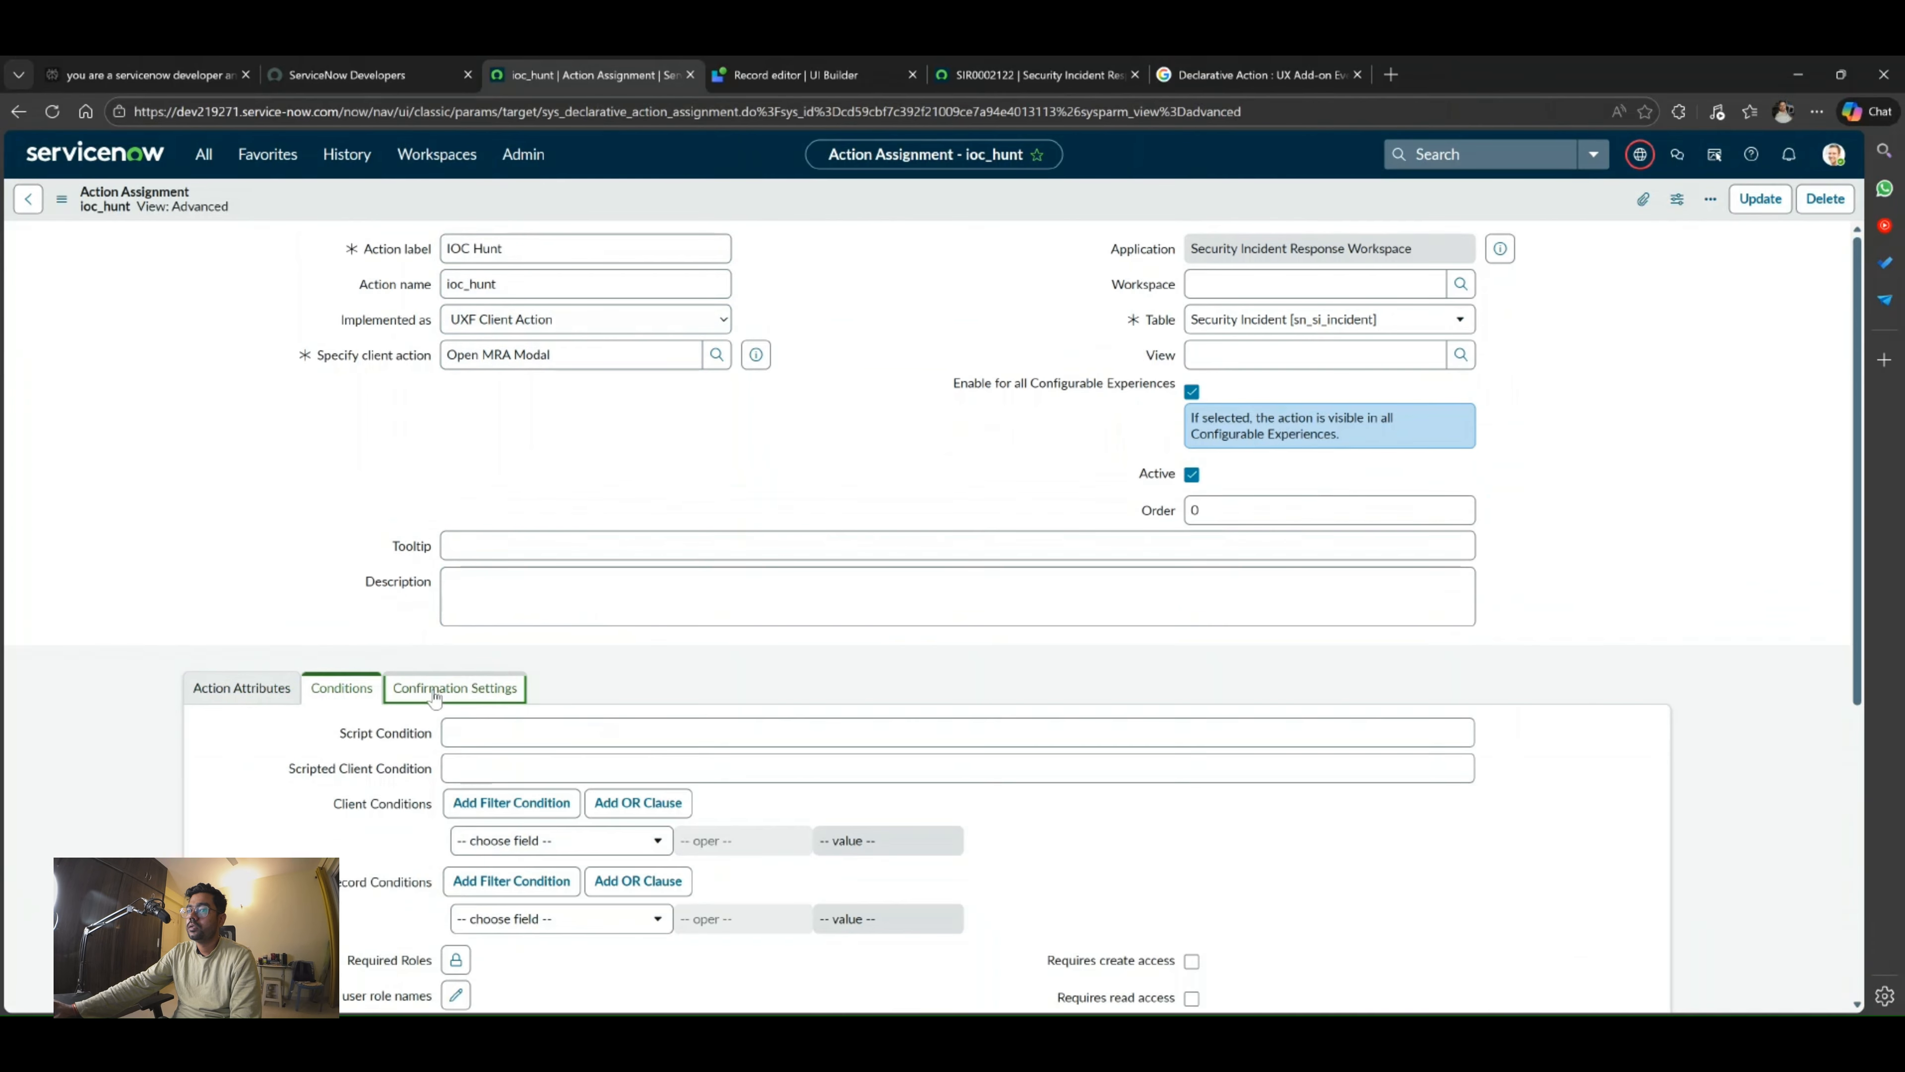
pyautogui.click(442, 689)
pyautogui.click(337, 690)
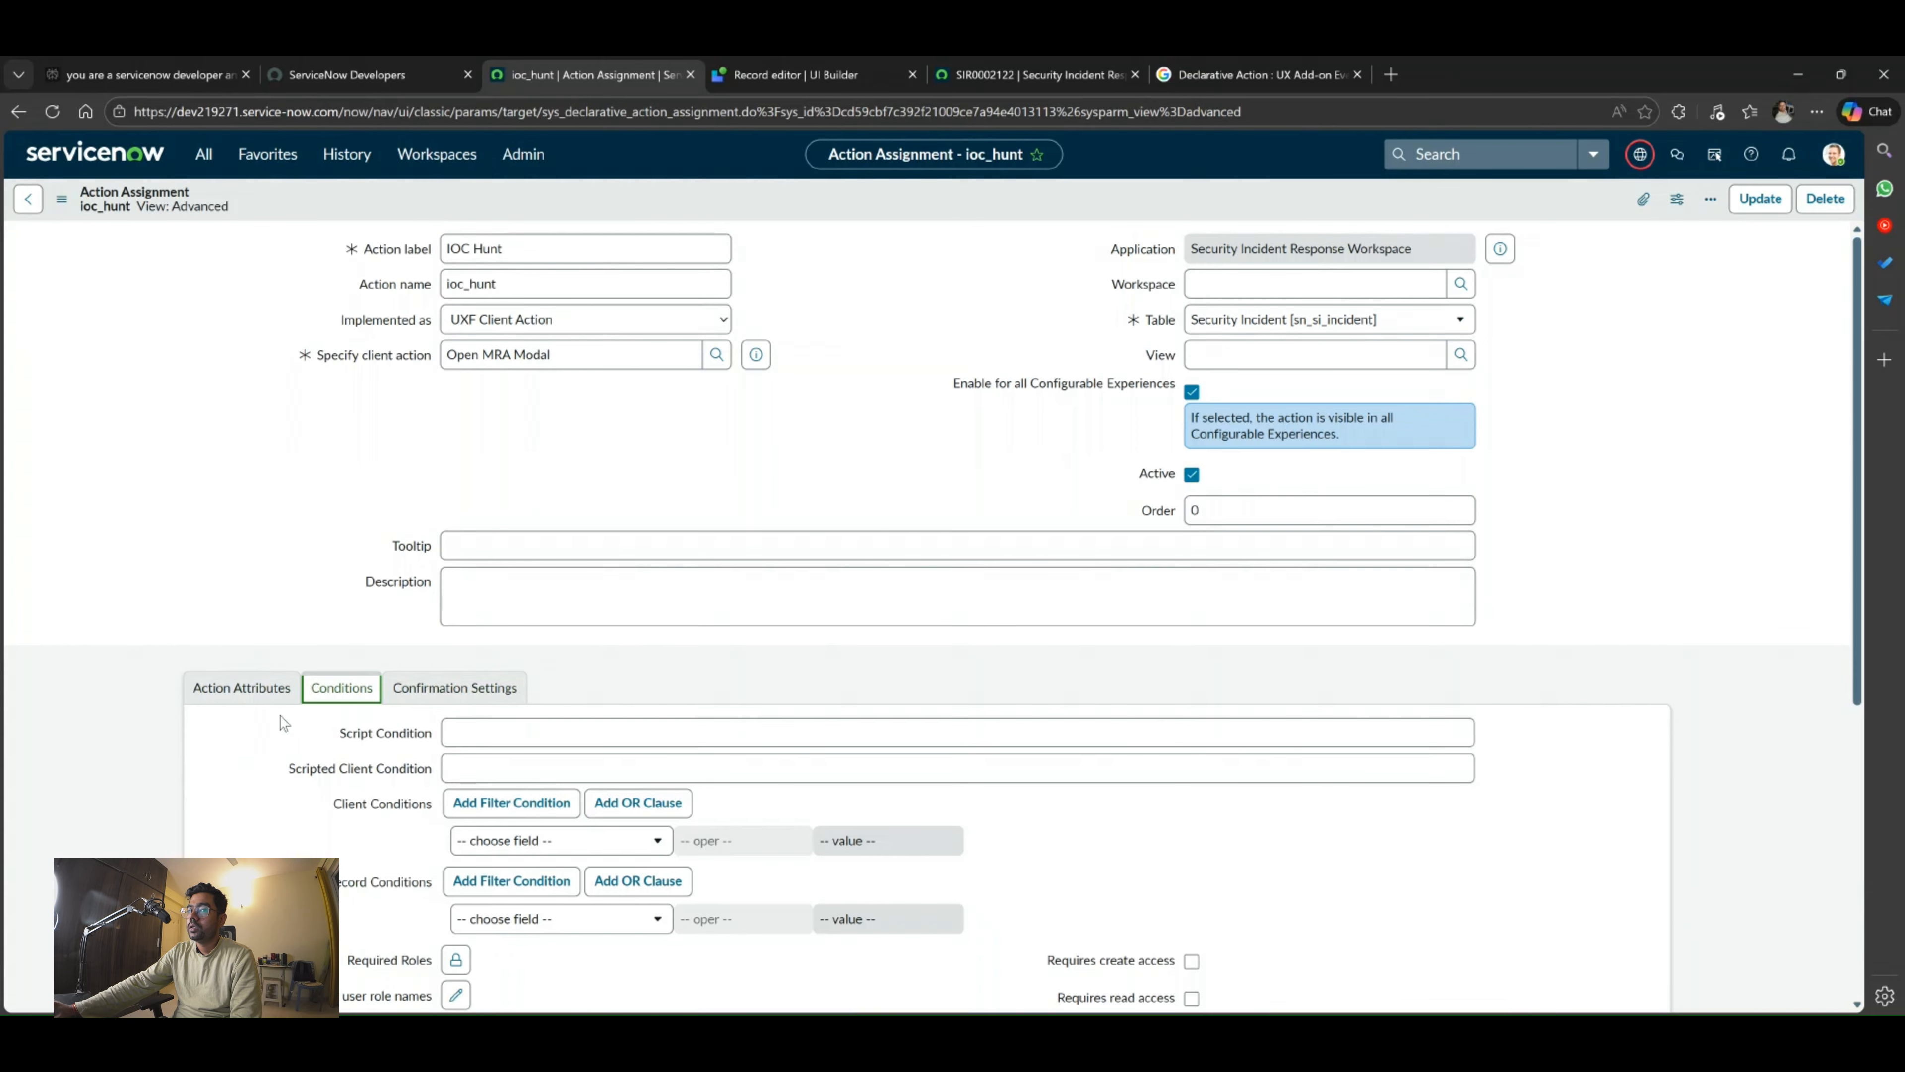
pyautogui.click(241, 687)
pyautogui.scroll(-3, 562, 721)
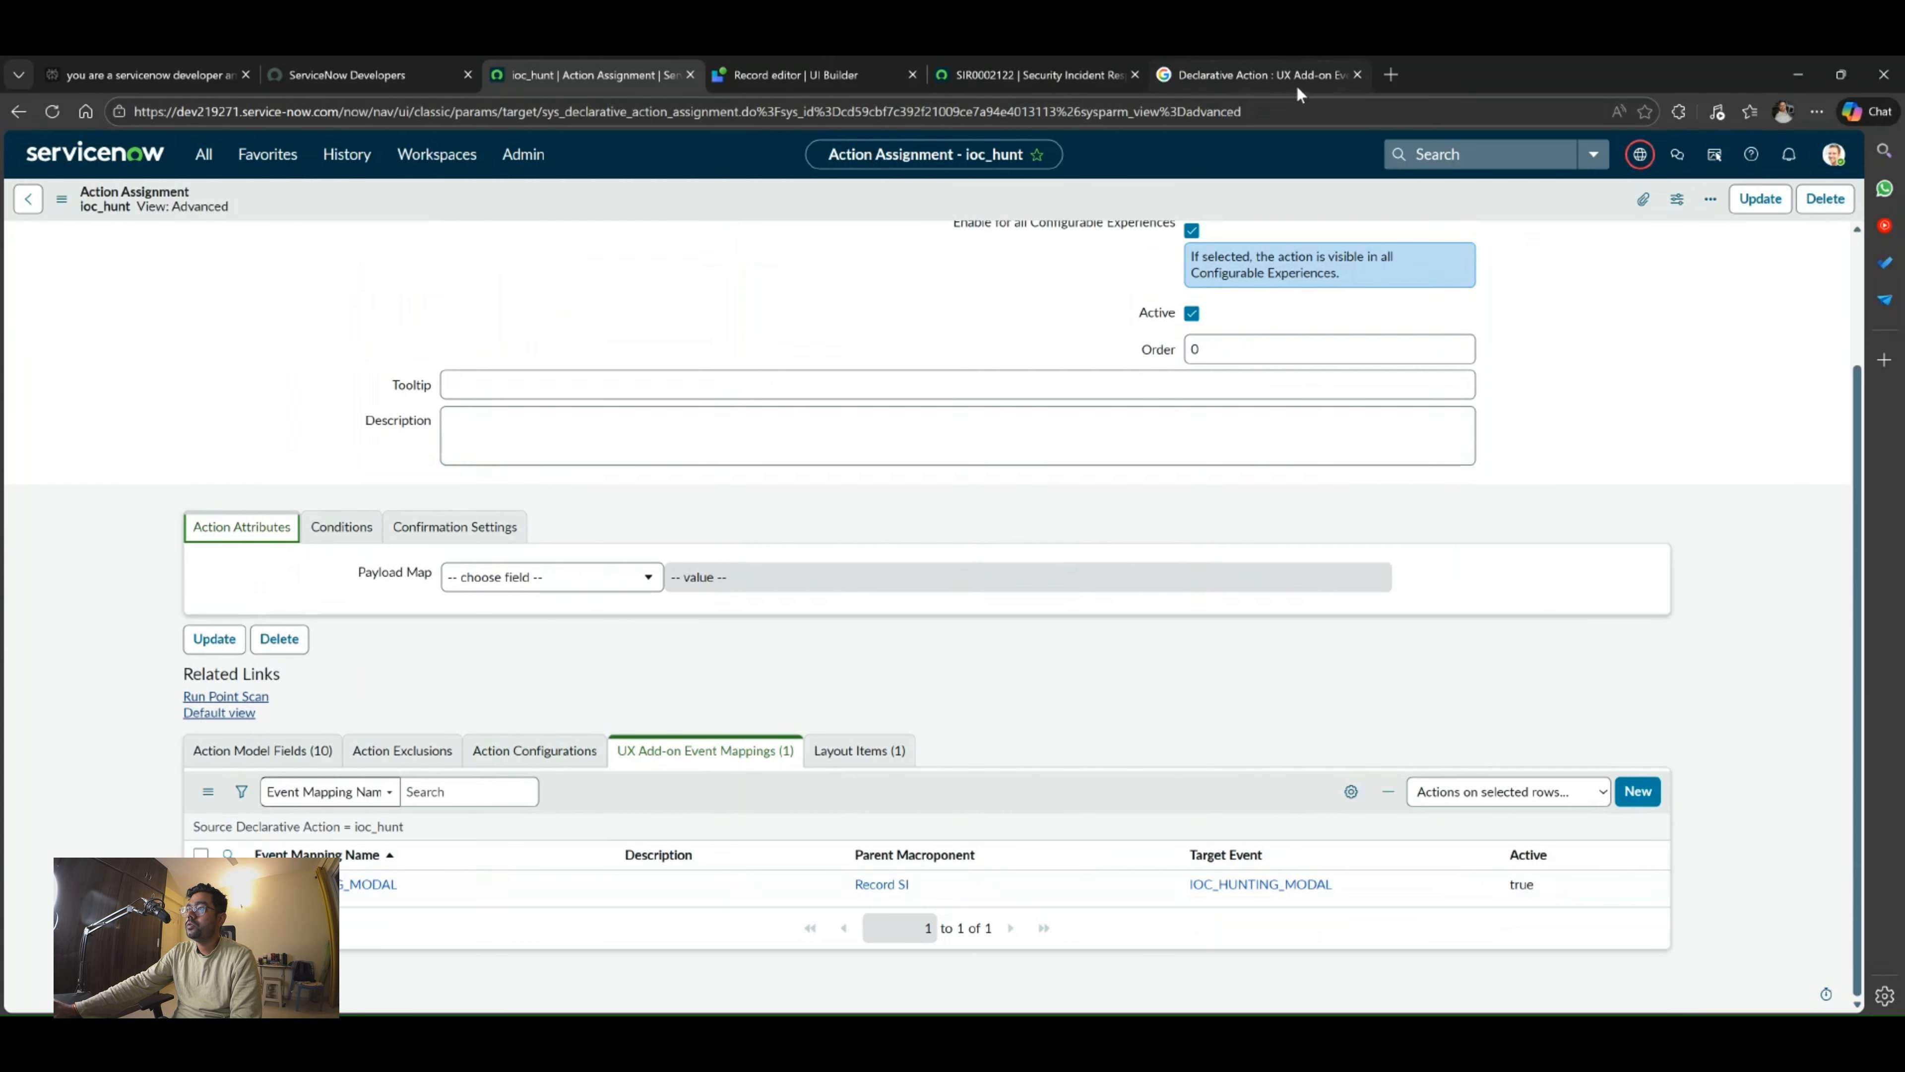
# Close the Google results and the Action bar's component details, then reload the security incident and test its IOC Hunt action.
pyautogui.click(1357, 74)
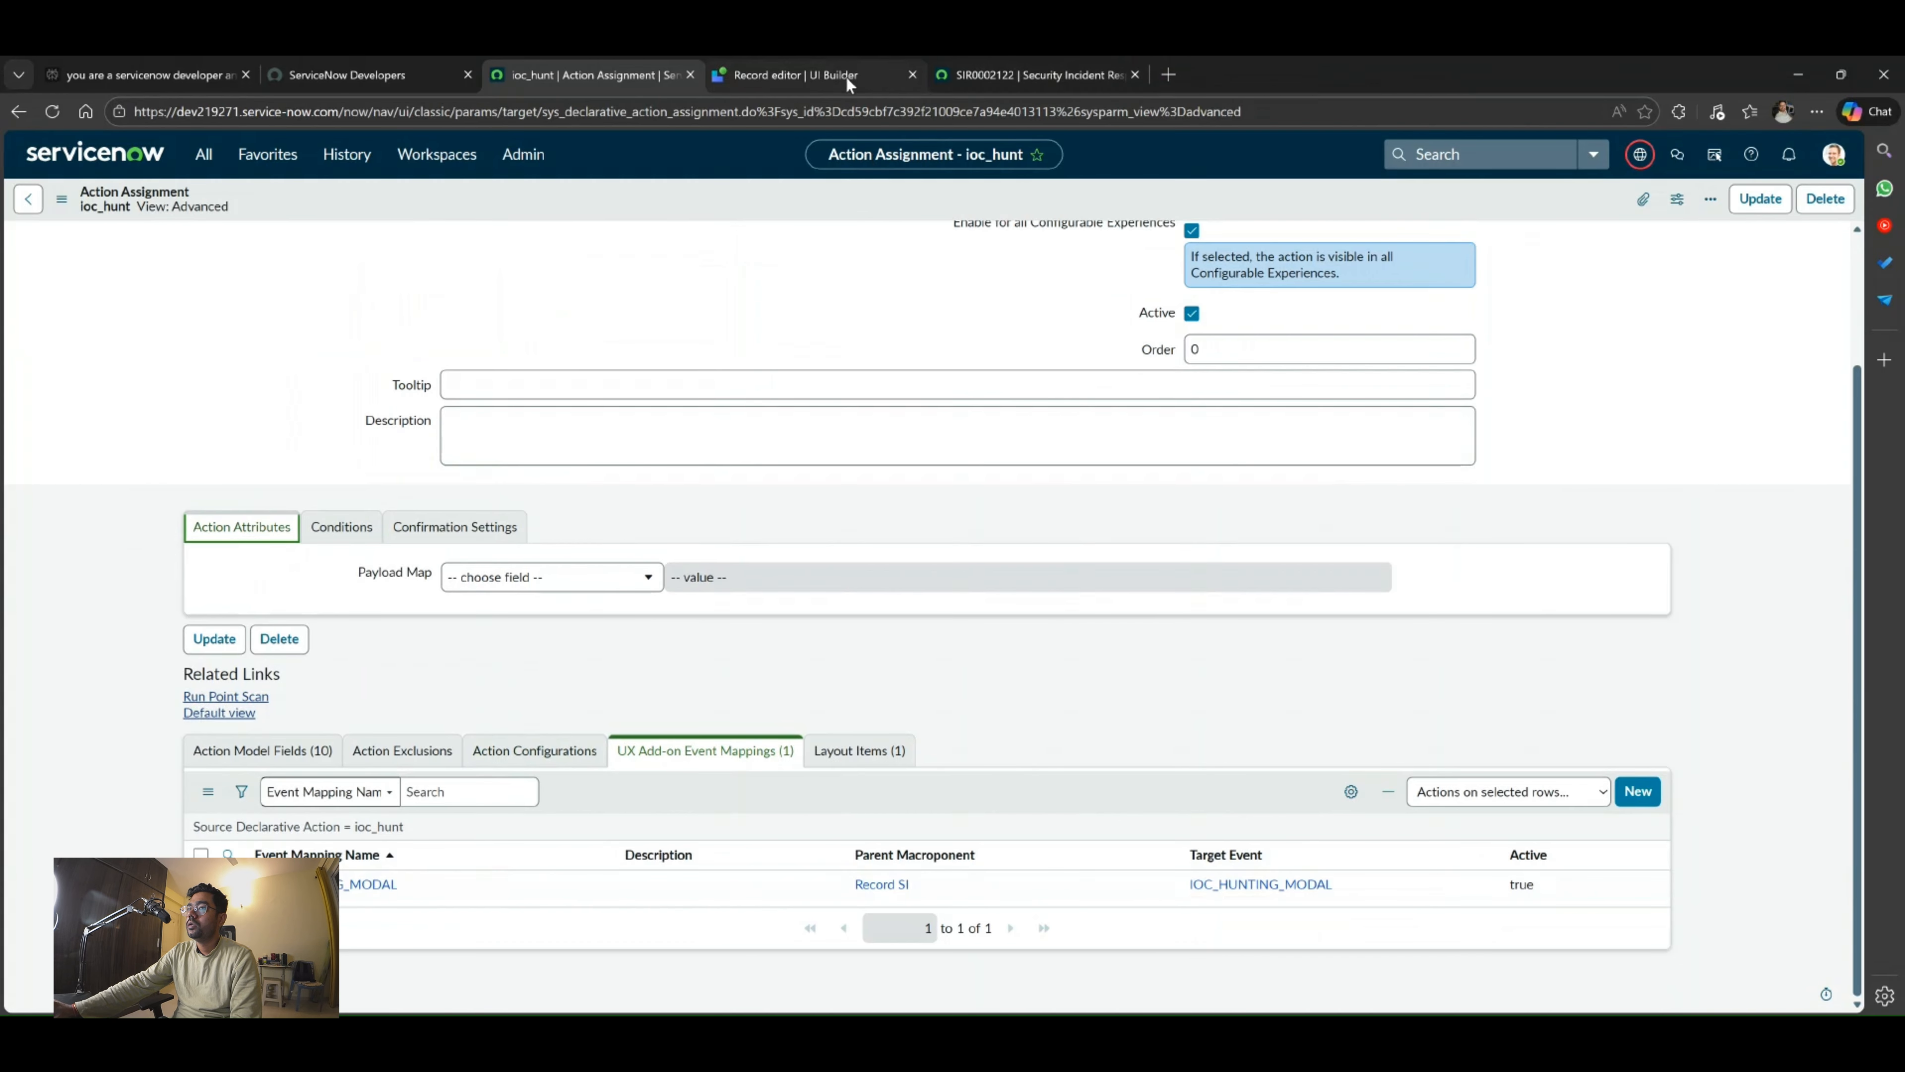
pyautogui.click(824, 75)
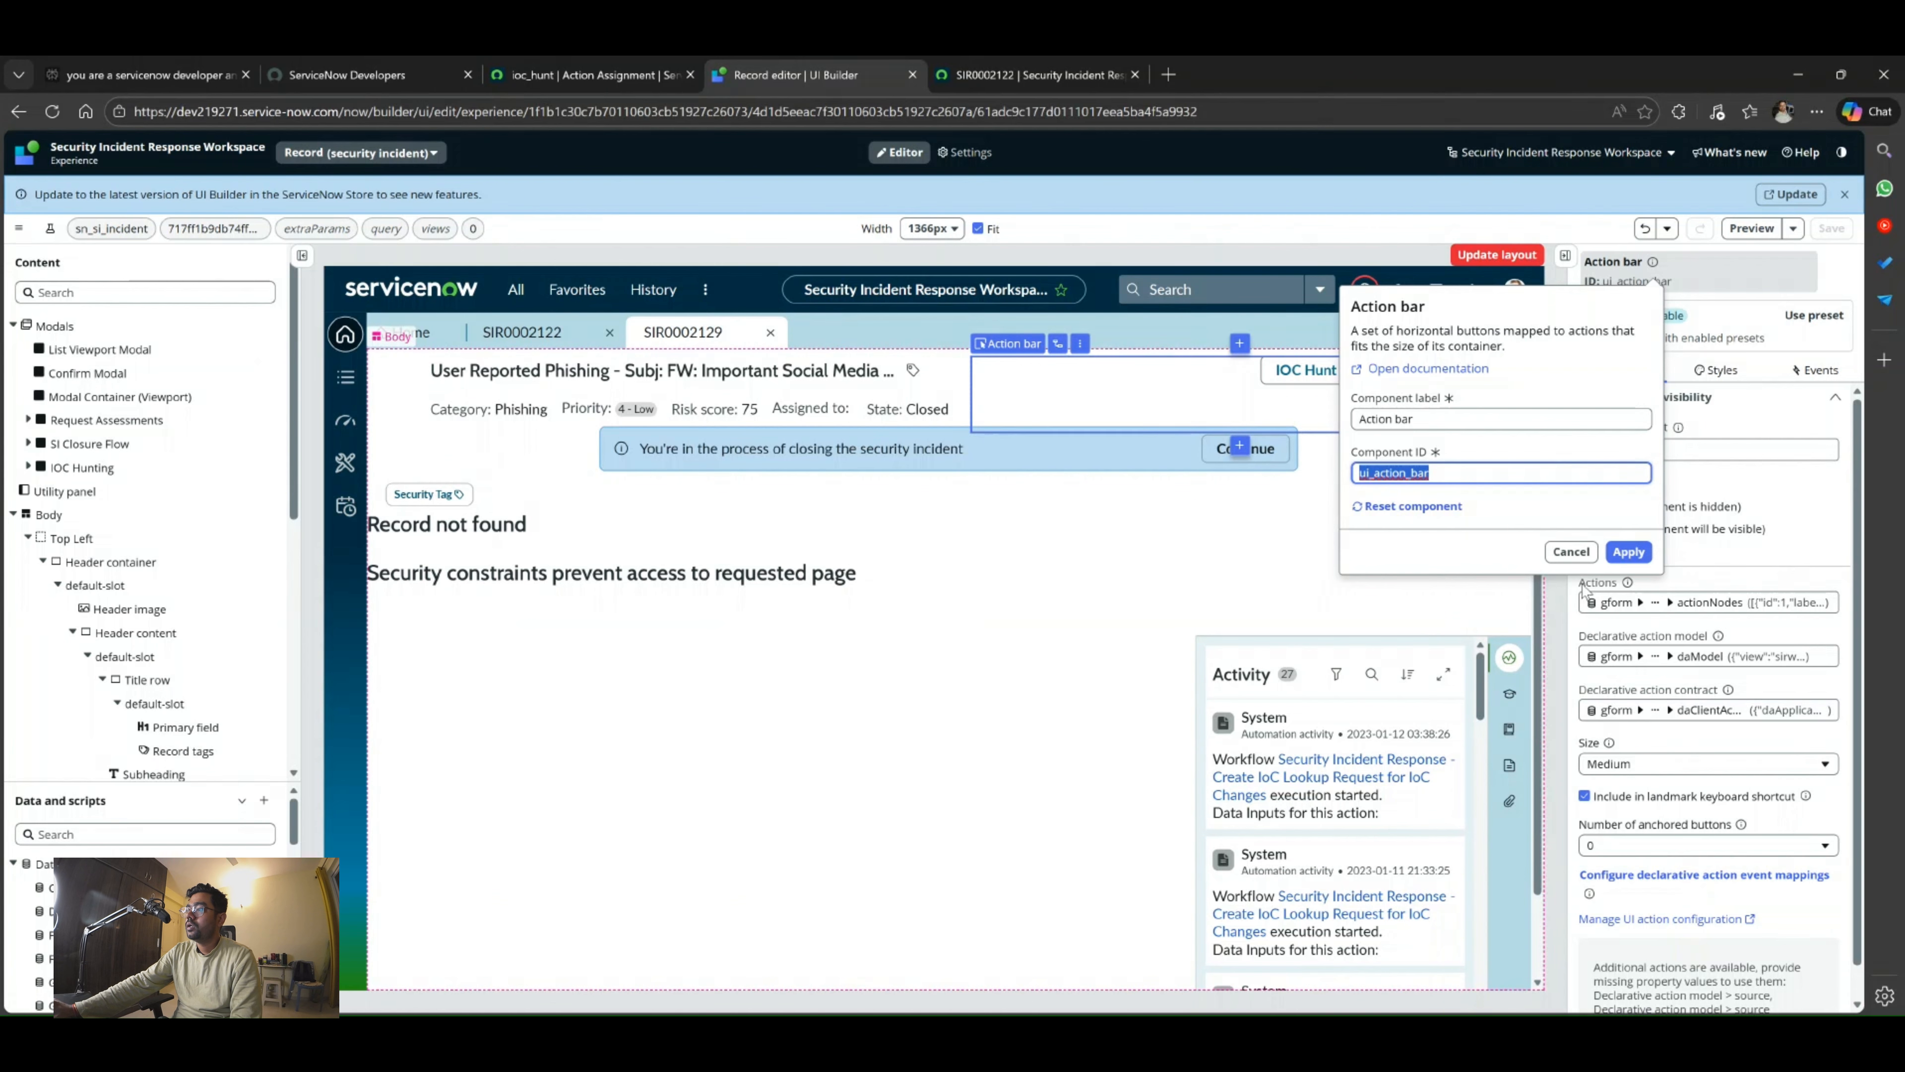
pyautogui.press('Escape')
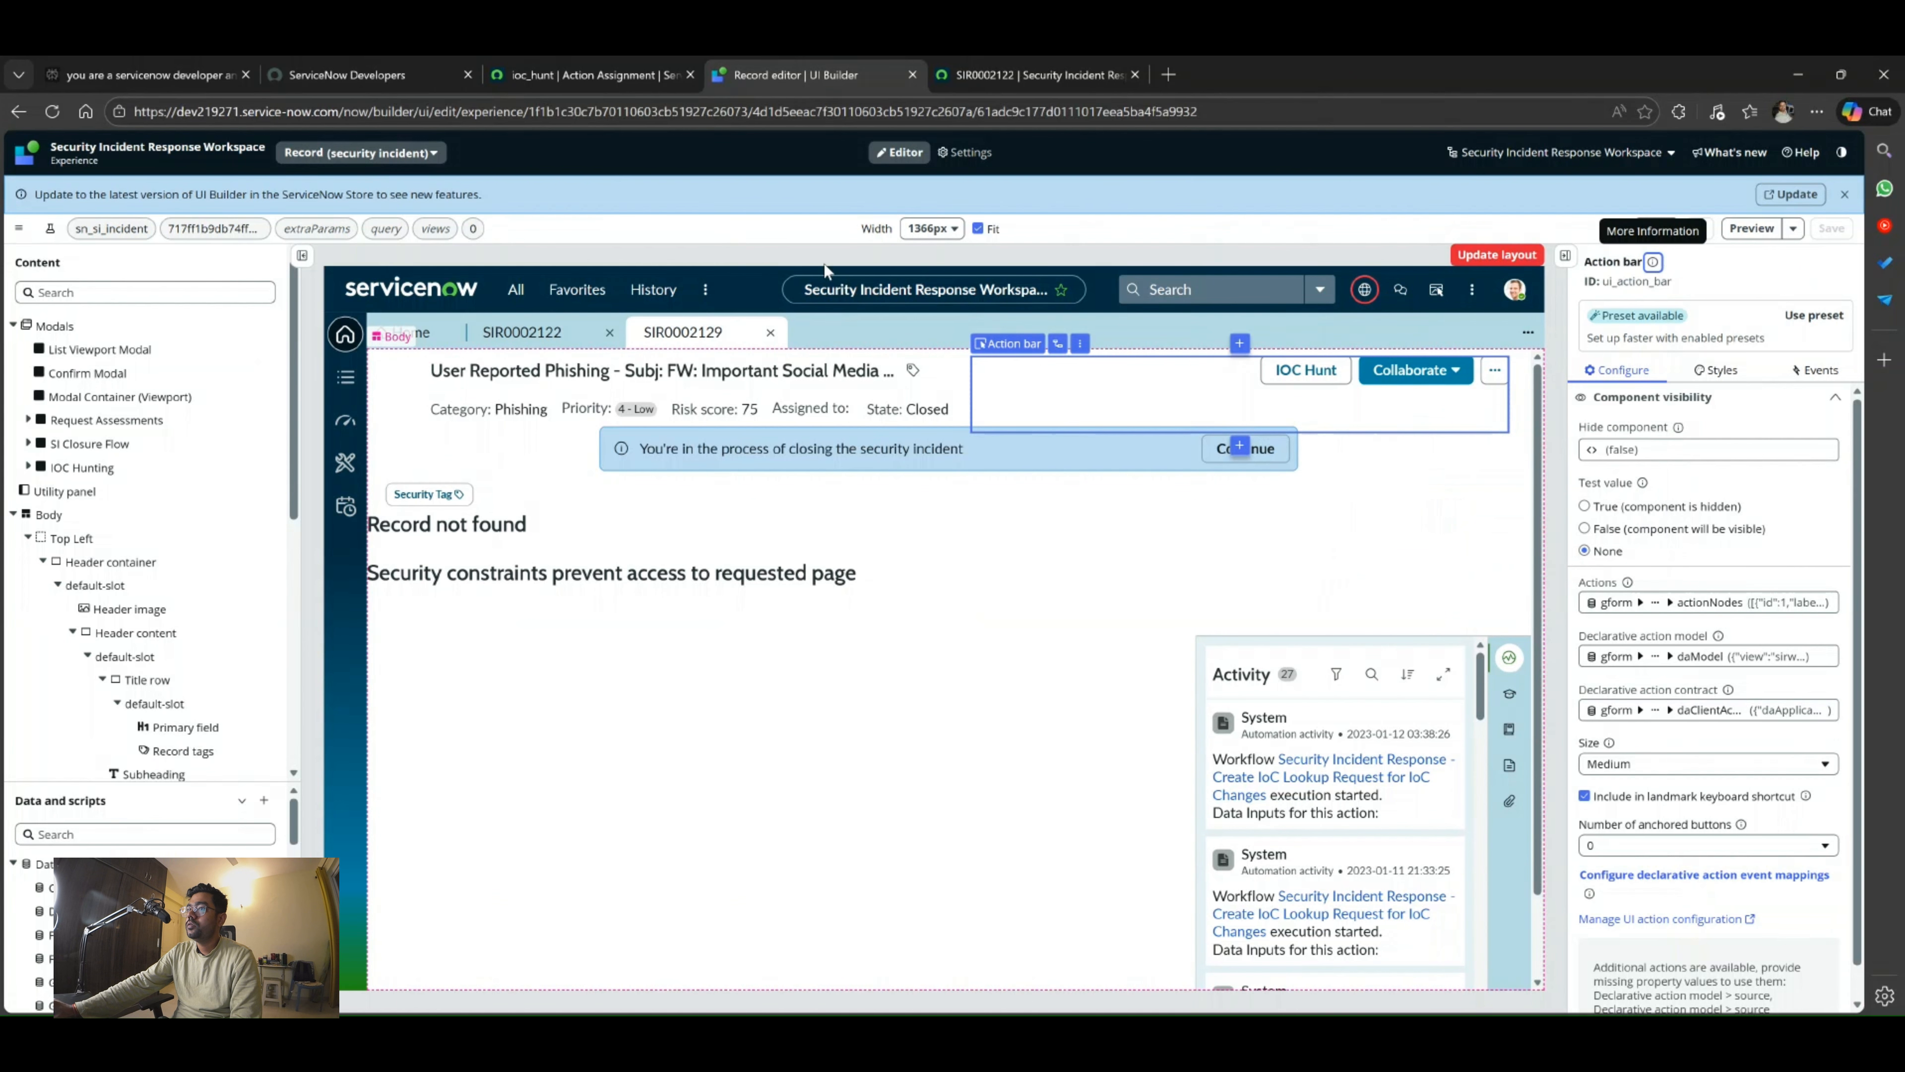
pyautogui.click(1030, 73)
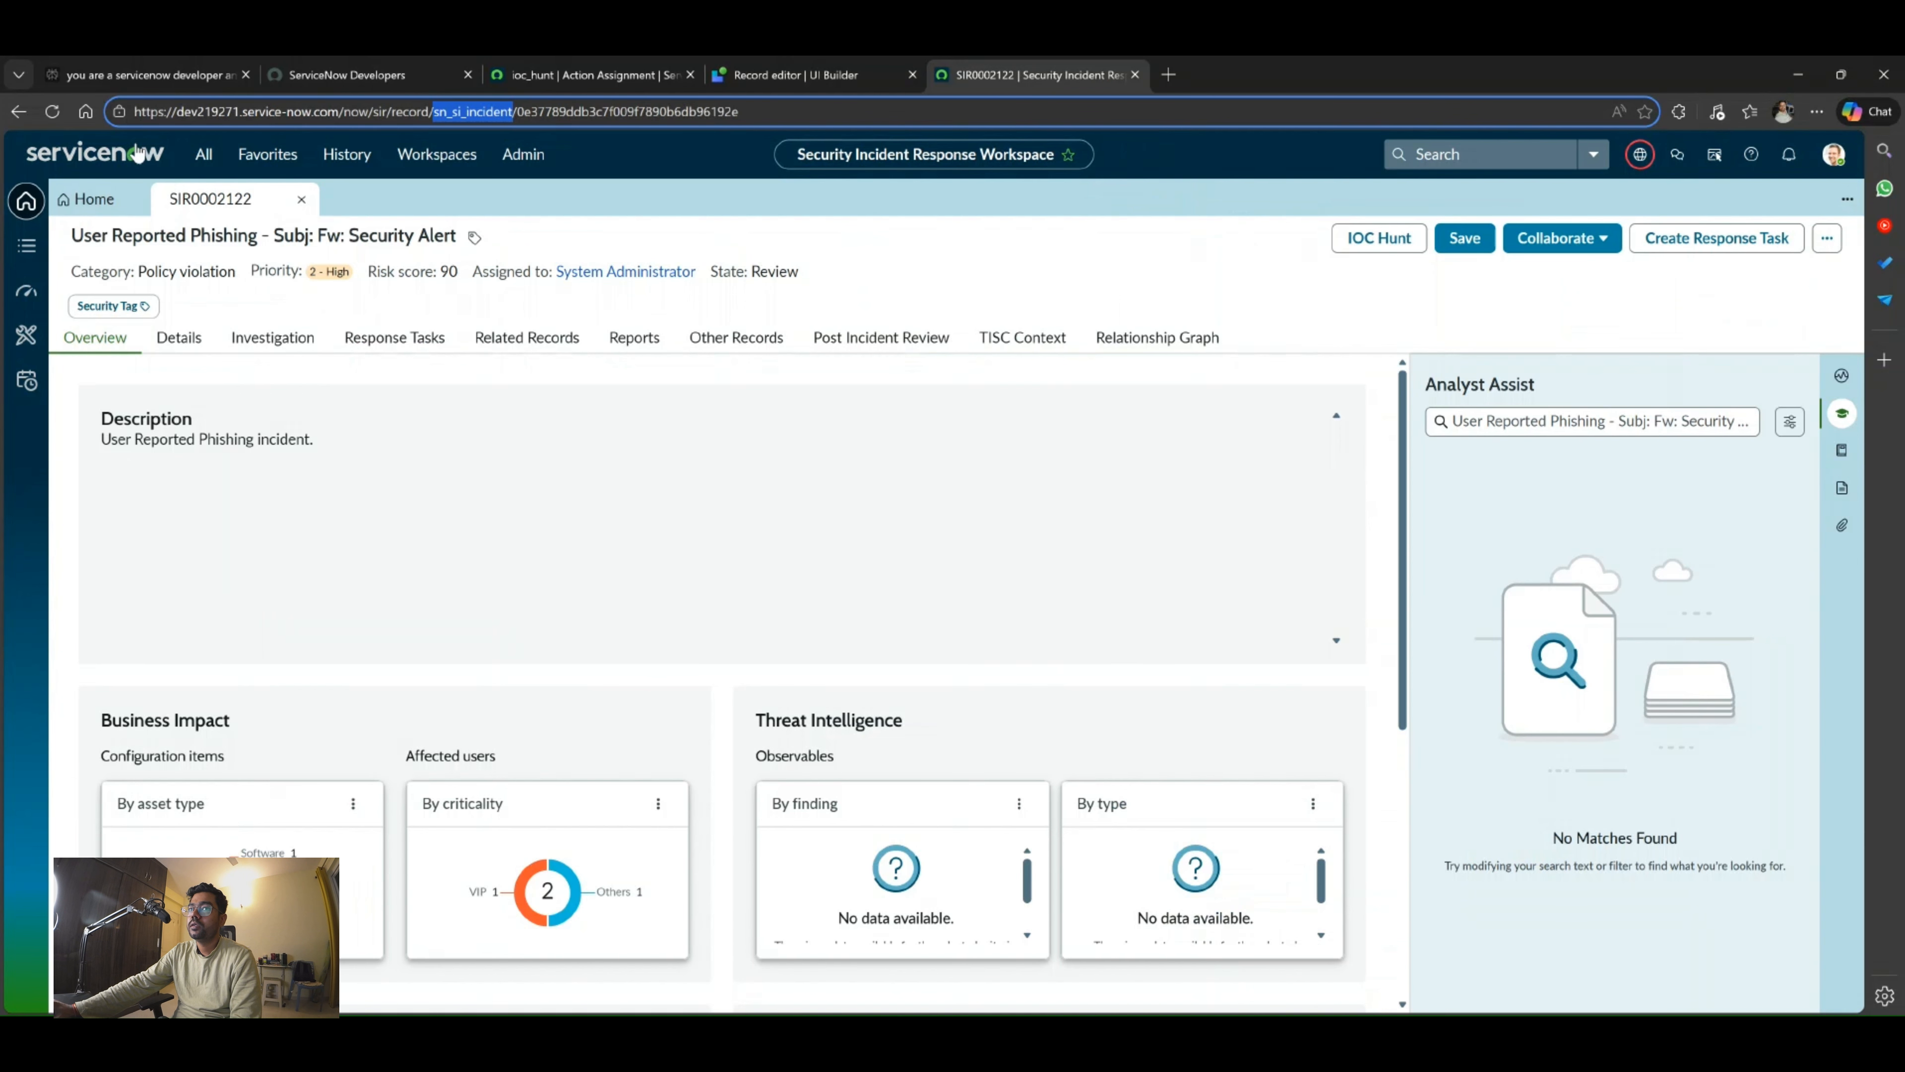
pyautogui.click(53, 111)
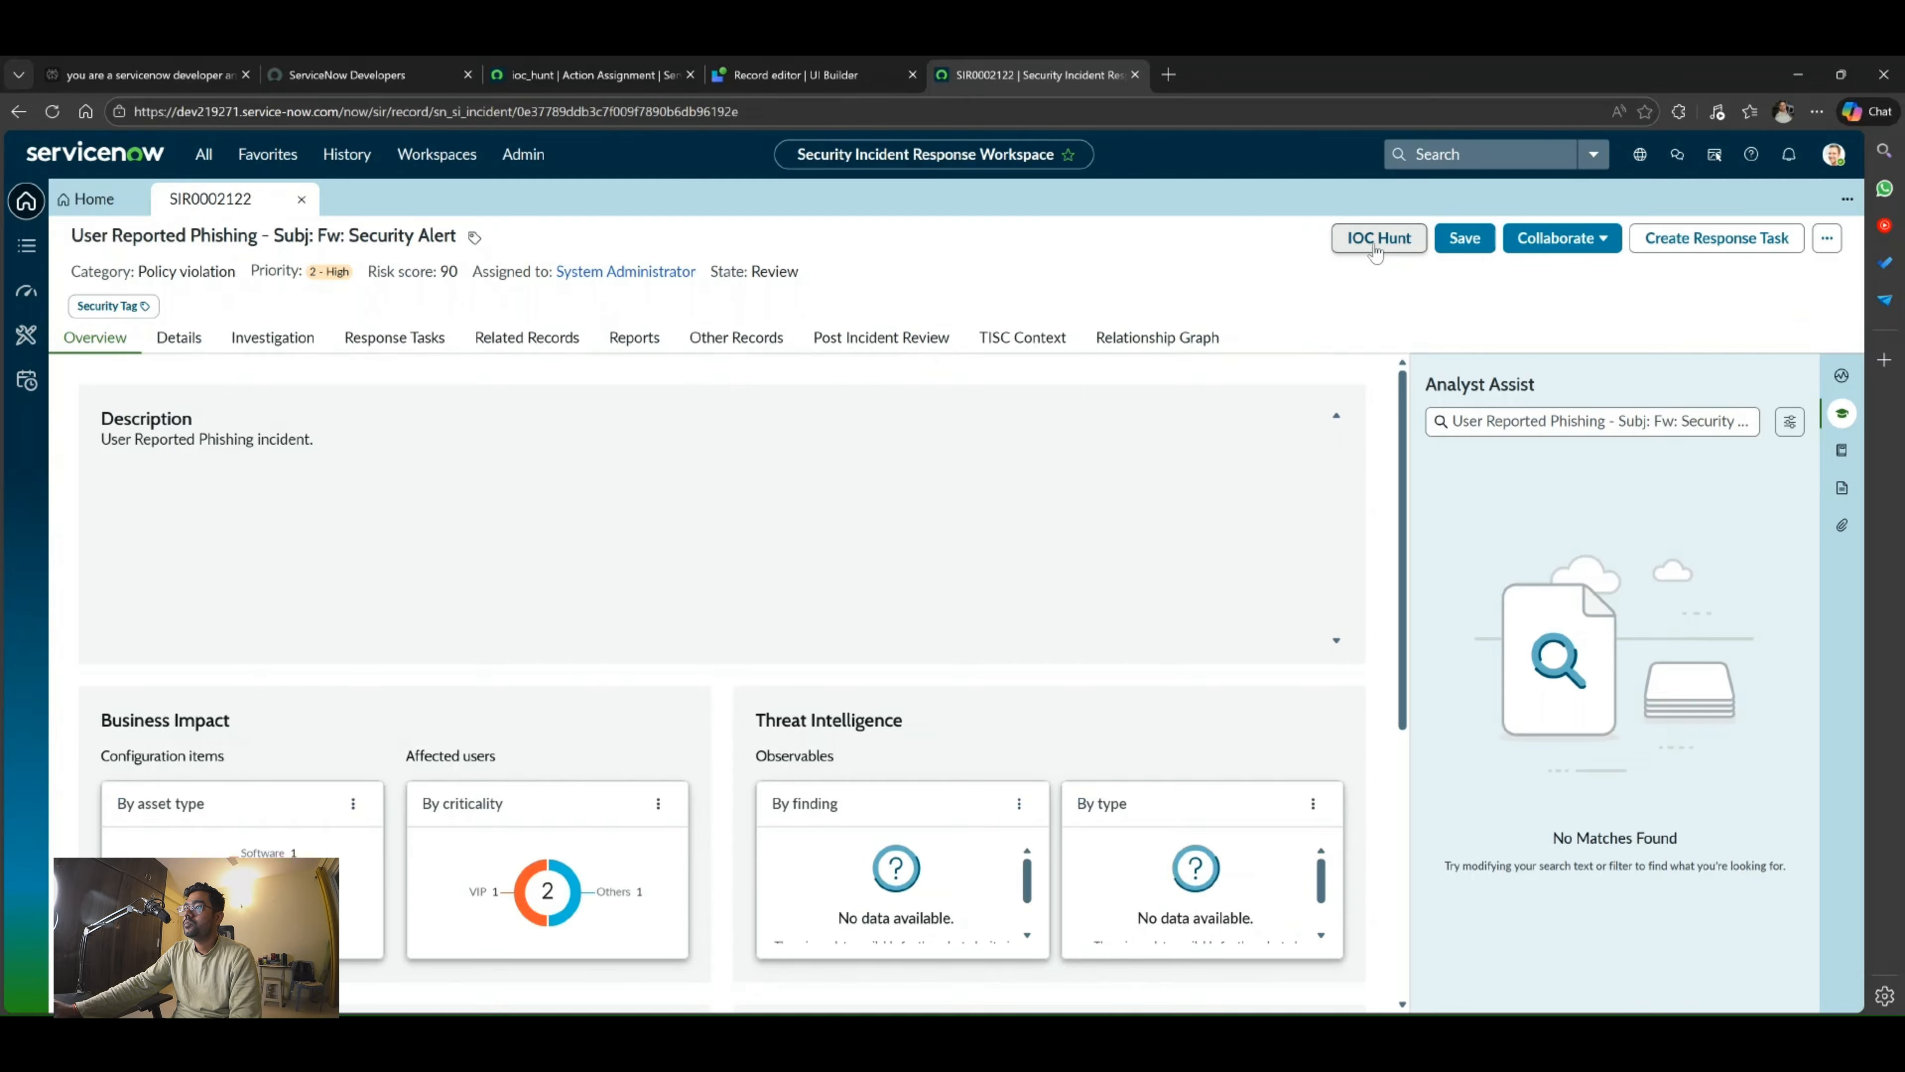
pyautogui.click(1374, 250)
pyautogui.click(1375, 246)
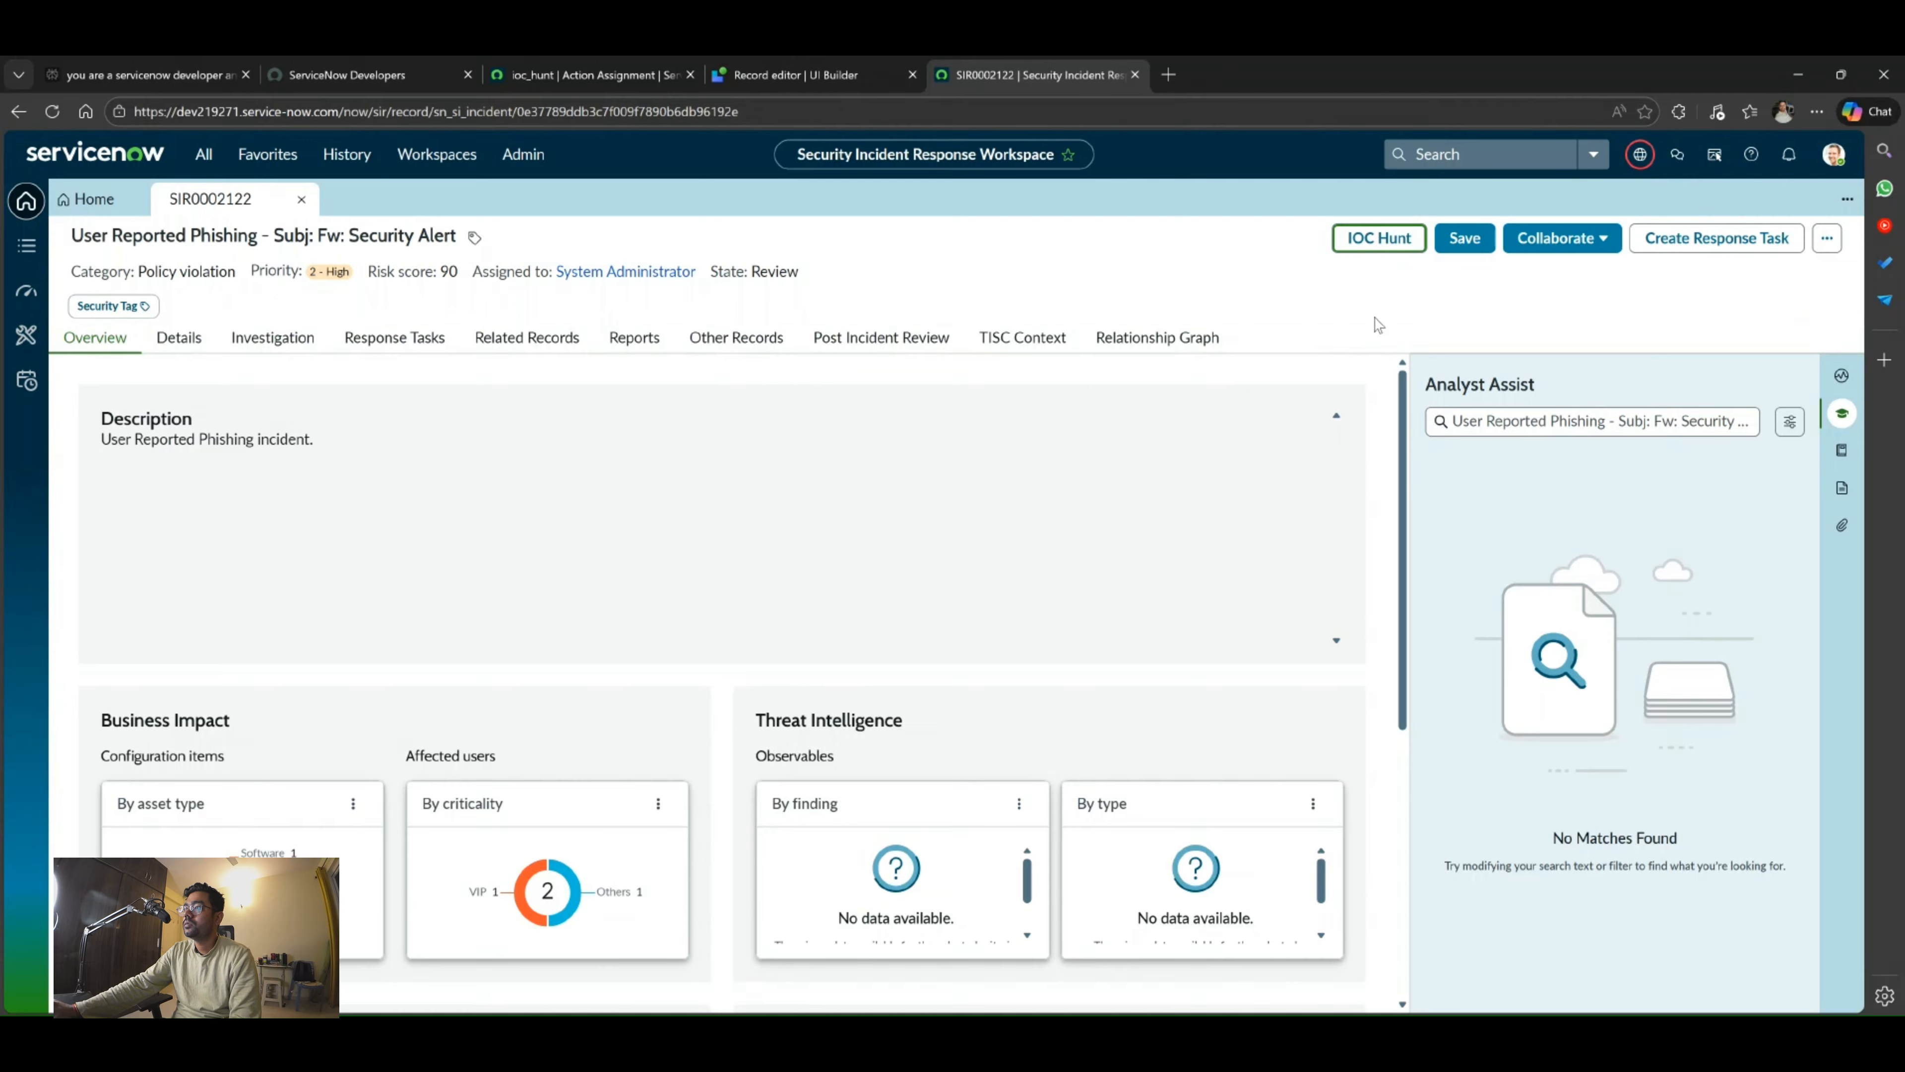
pyautogui.click(1365, 248)
# In UI Builder, check the Action bar's events and the payload fields of the page's IOC_HUNTING_MODAL handled event, leaving them unedited.
pyautogui.click(792, 75)
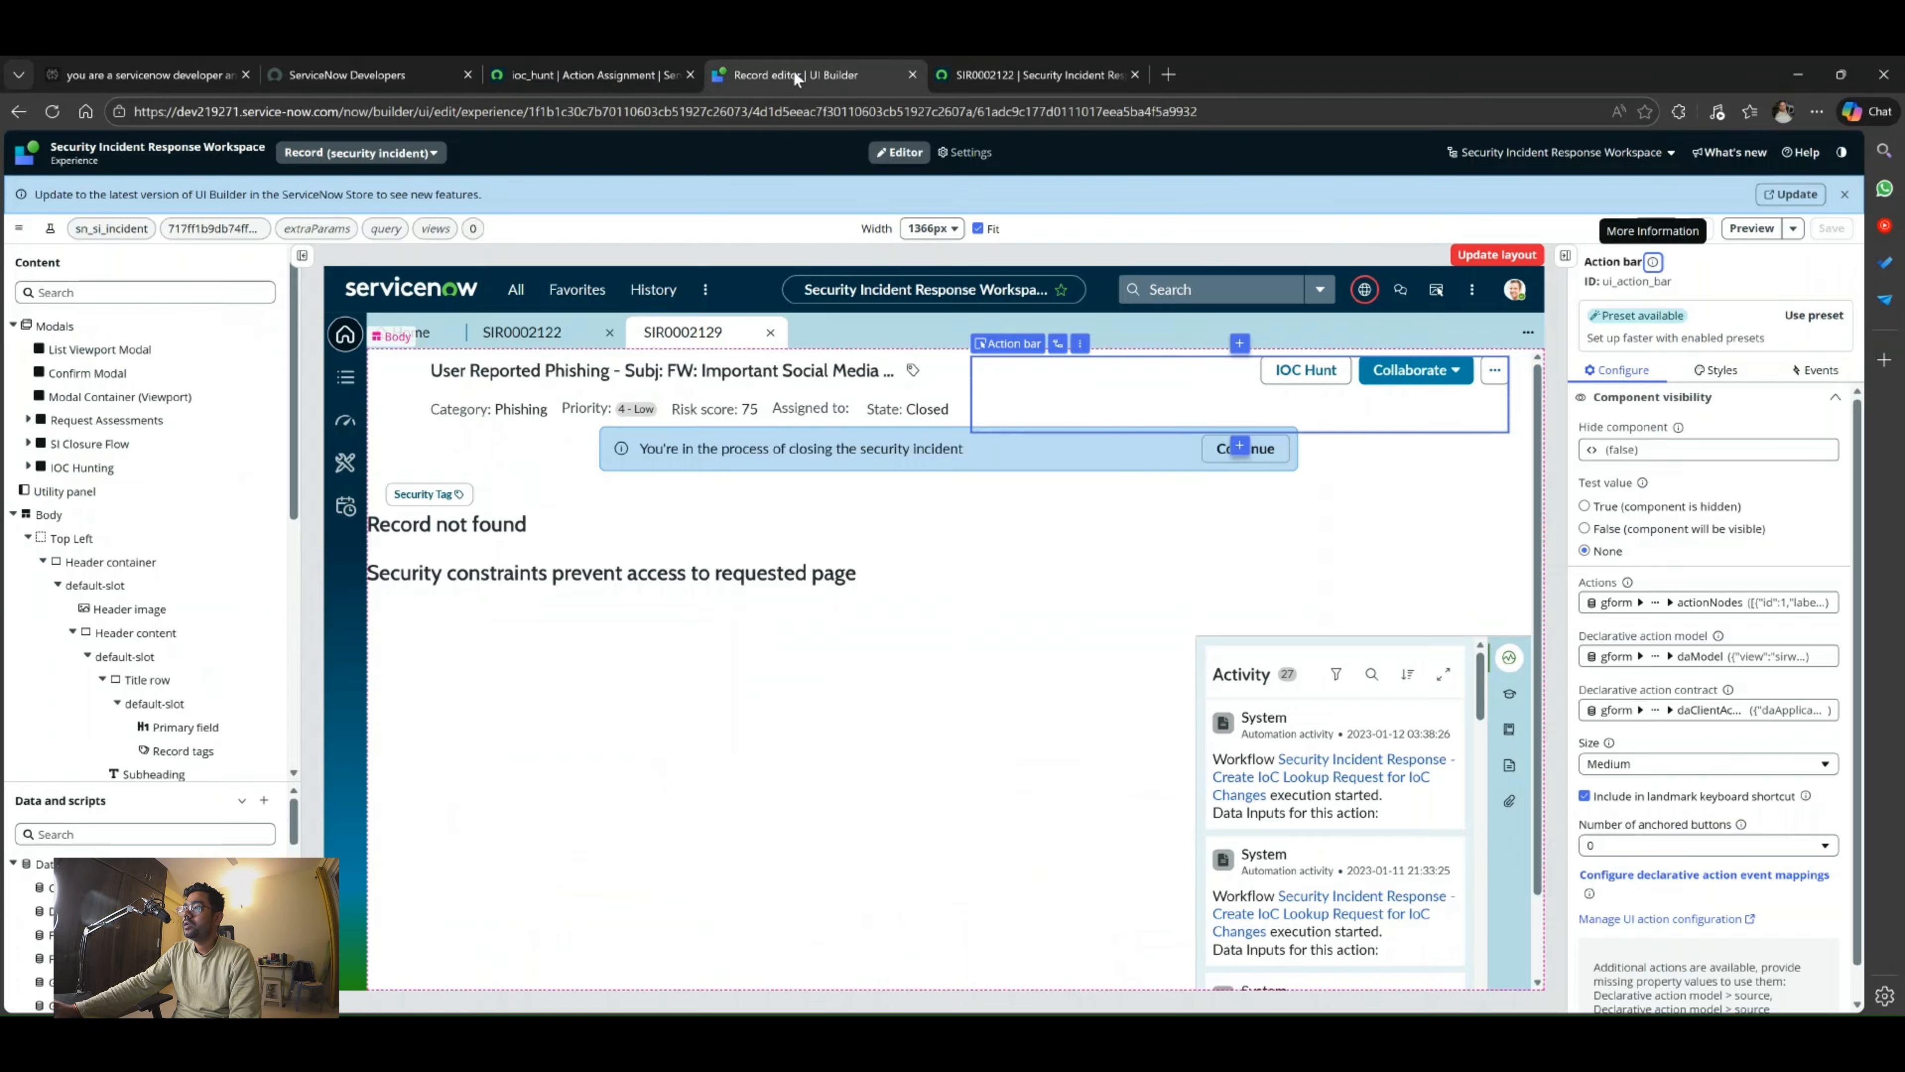
pyautogui.click(1800, 370)
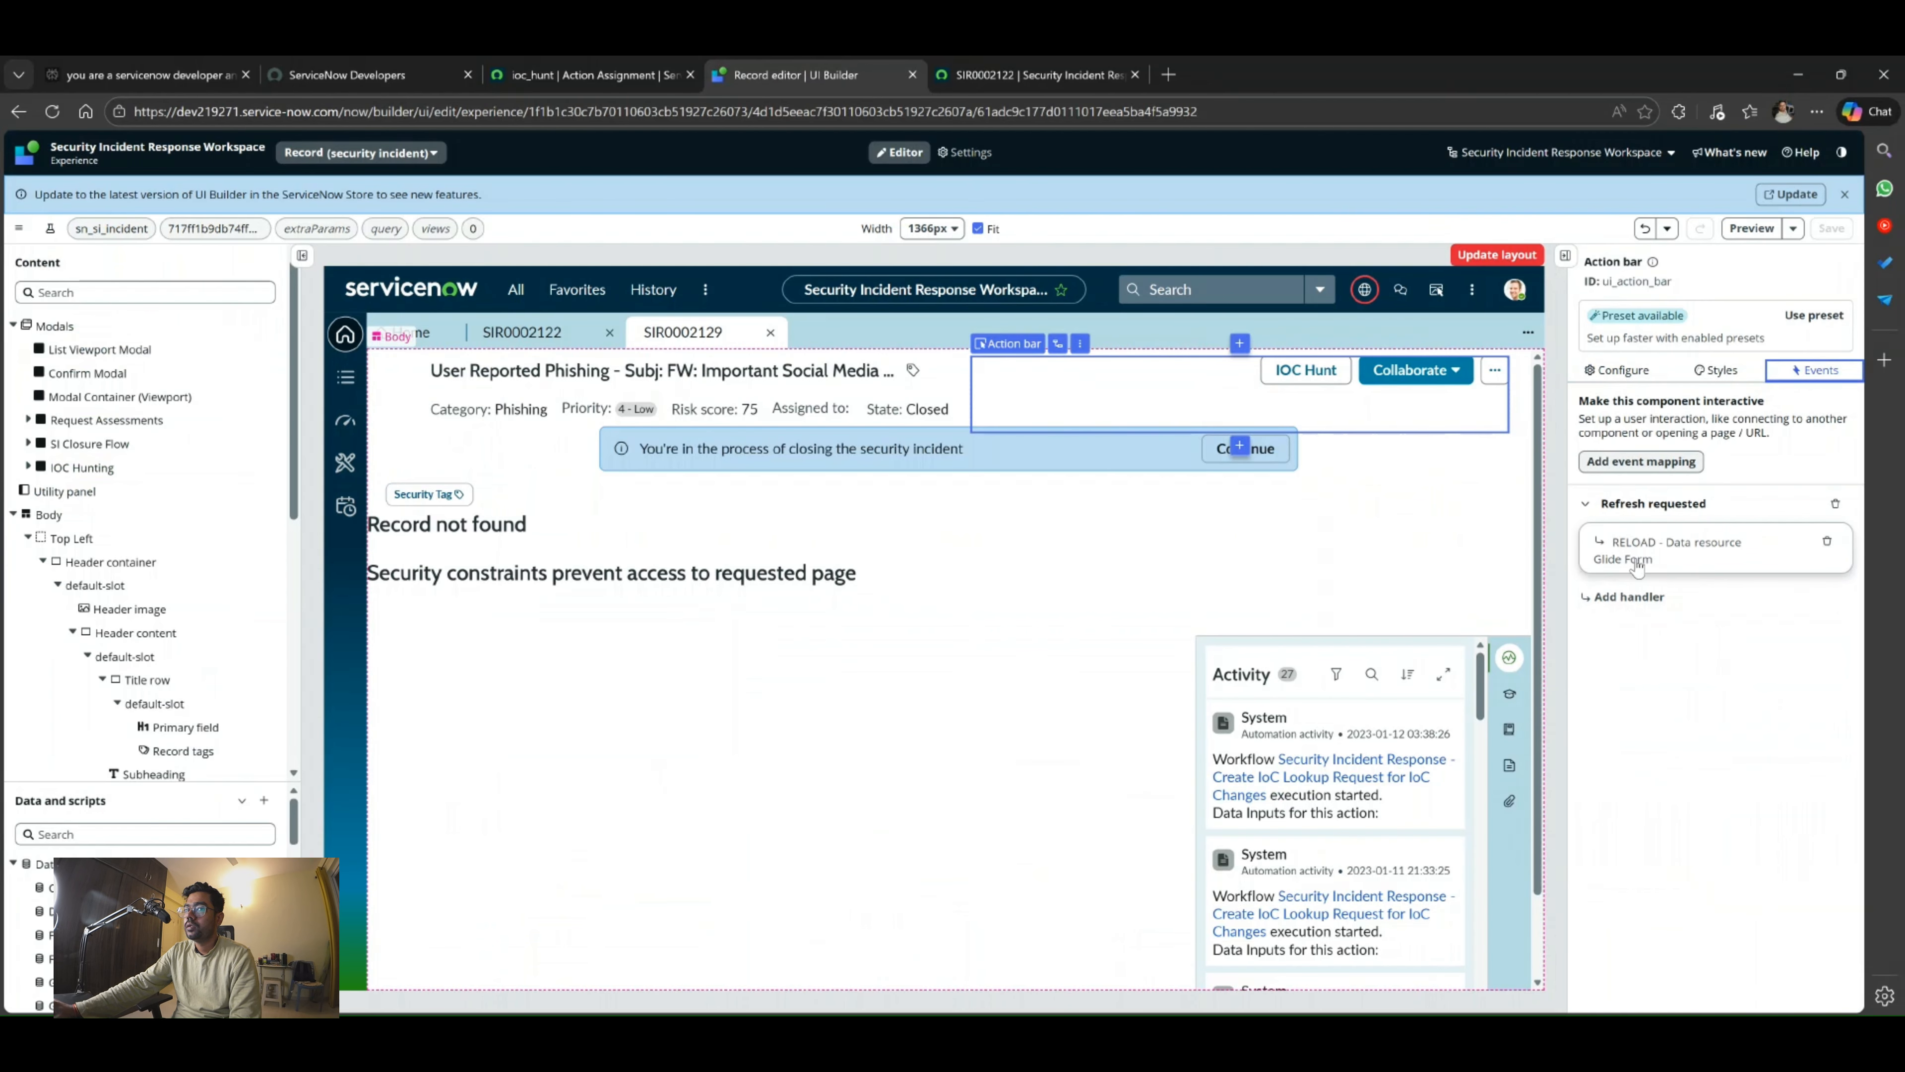
pyautogui.click(66, 514)
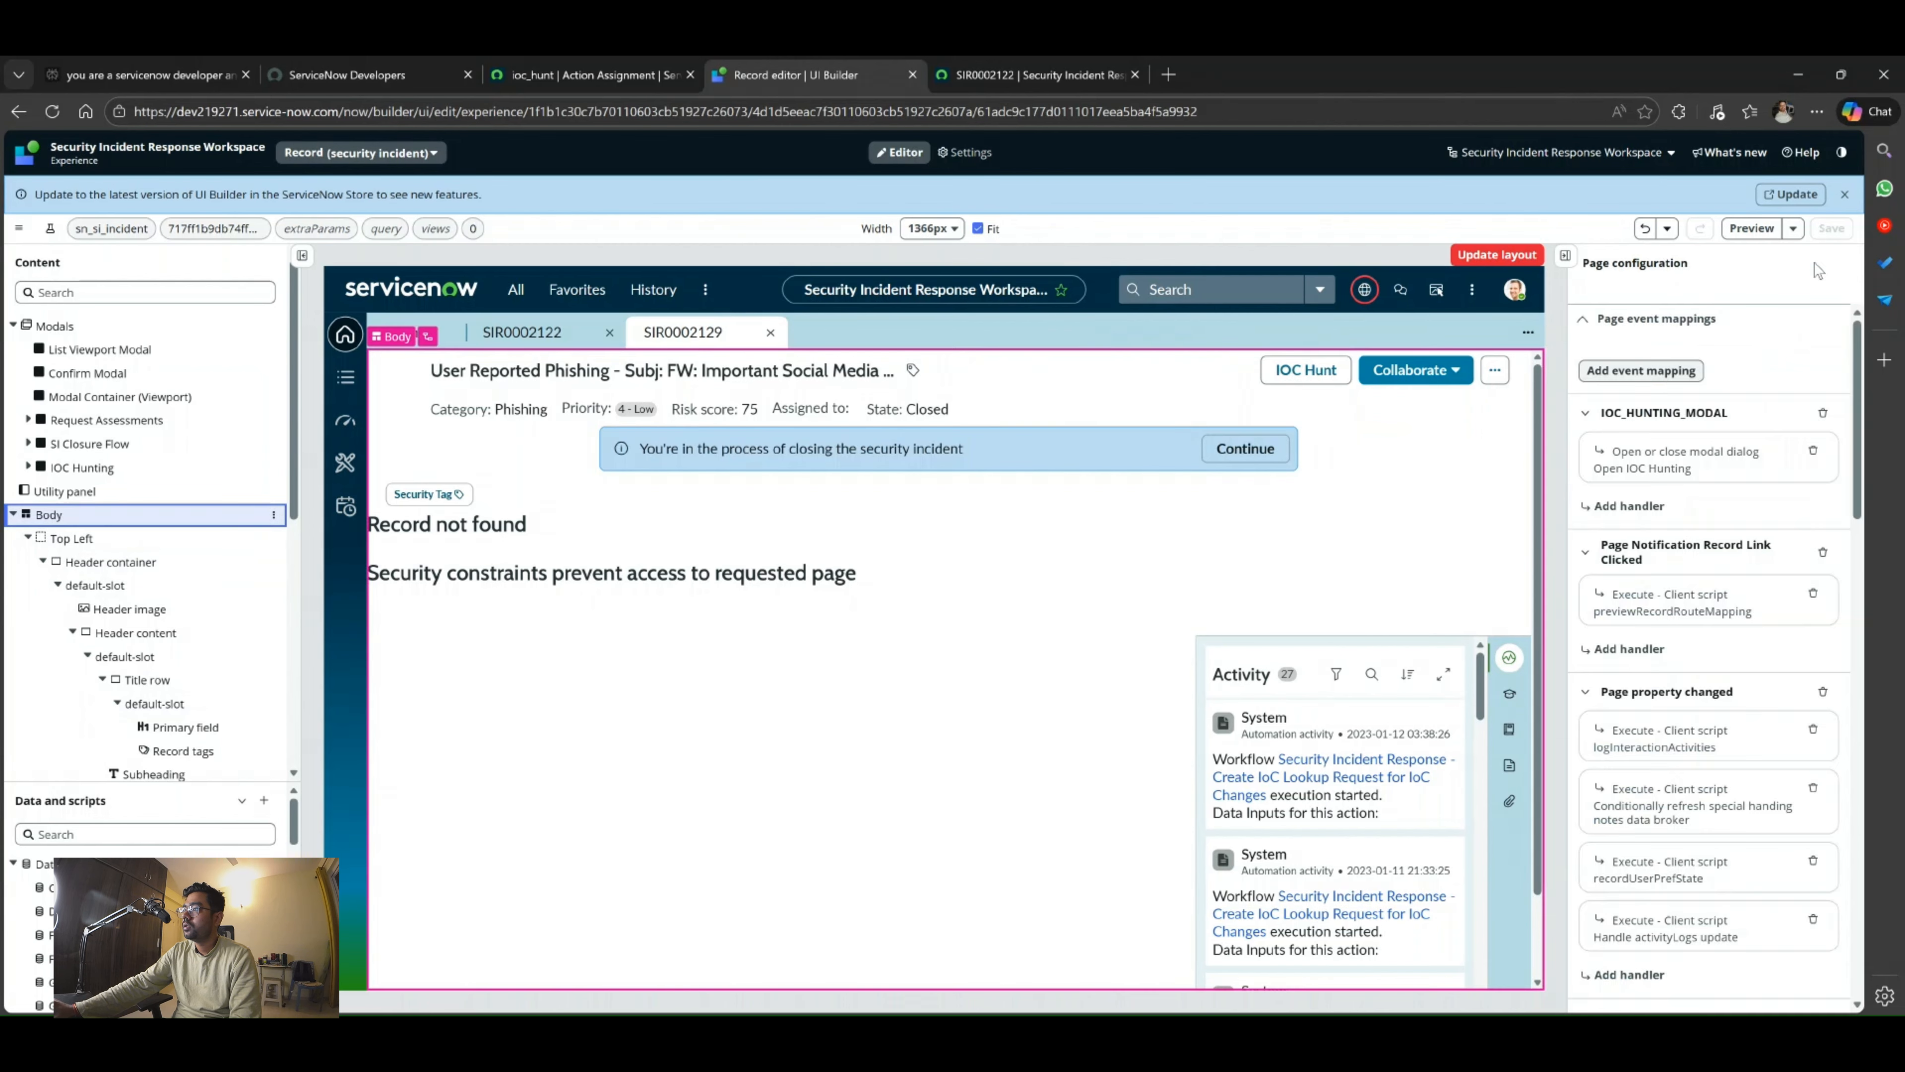
pyautogui.scroll(-3, 1710, 681)
pyautogui.scroll(-10, 1710, 682)
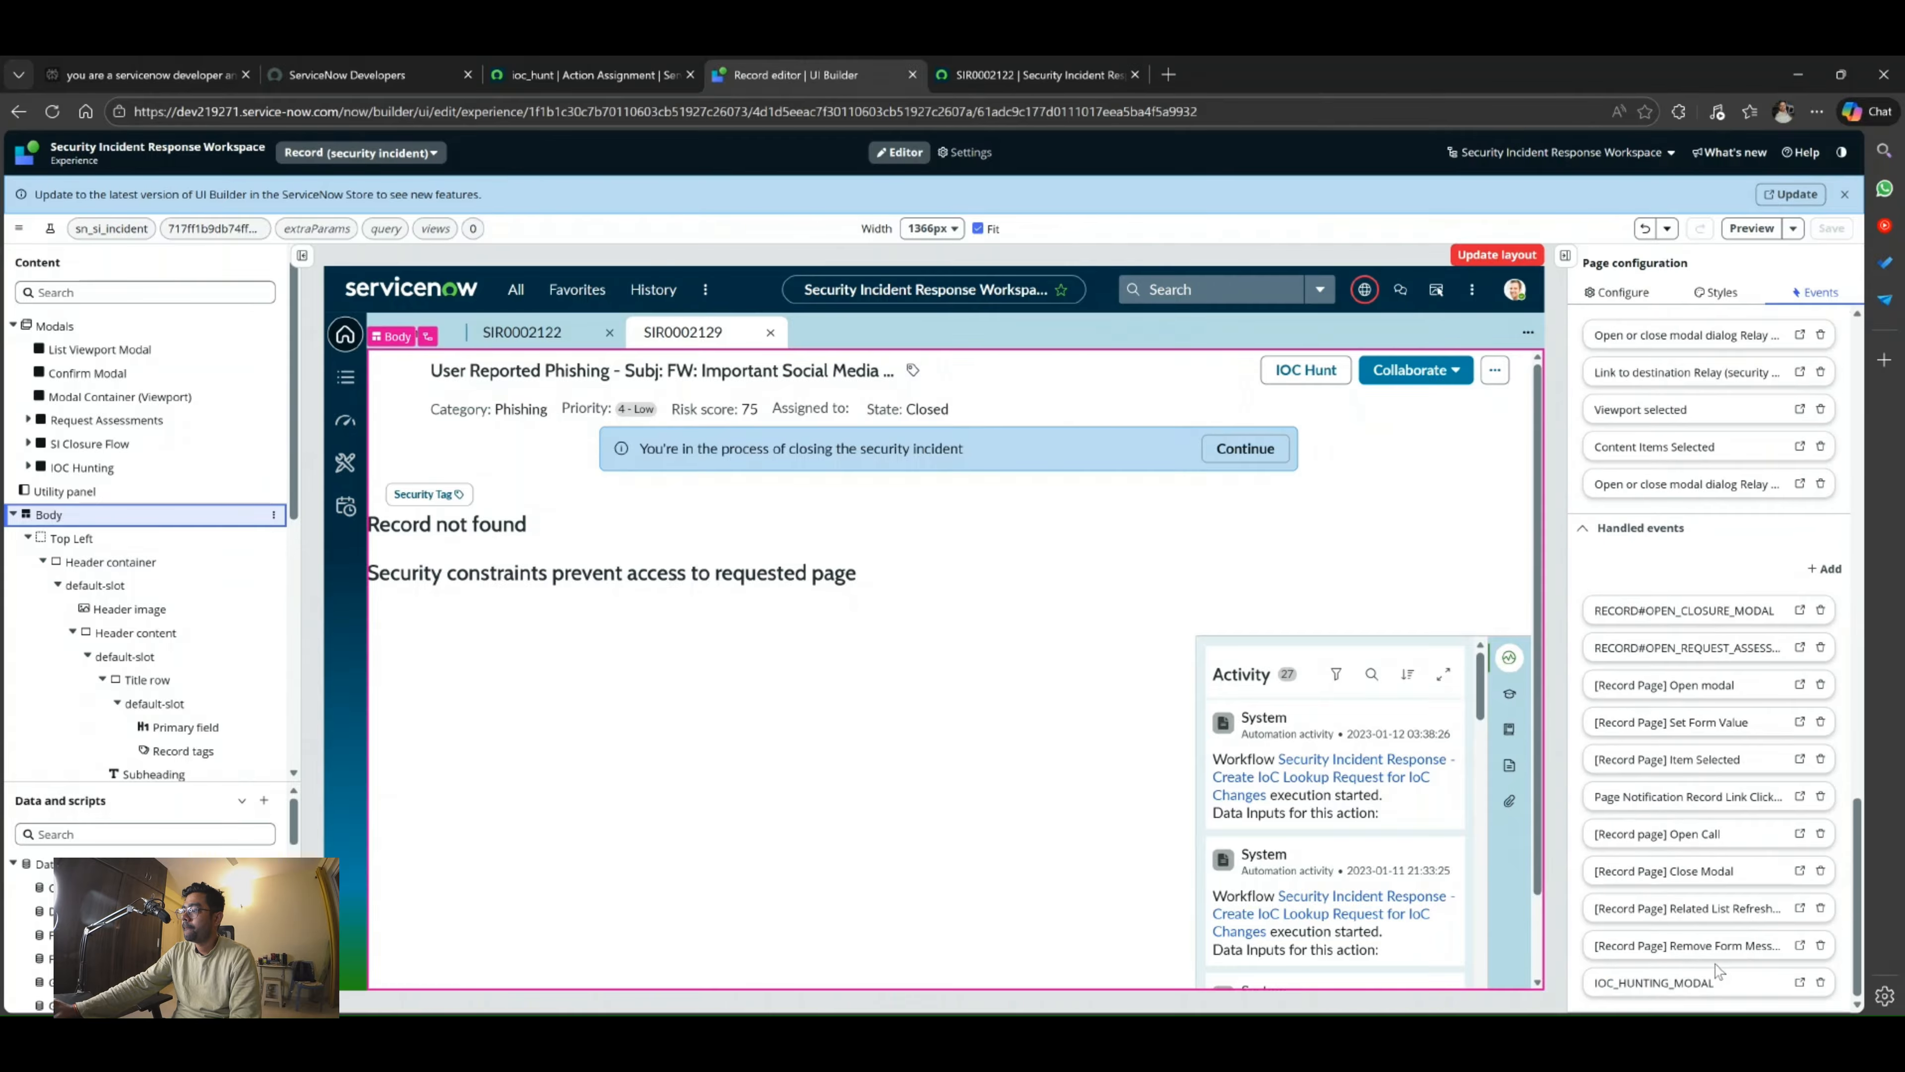
pyautogui.click(1799, 983)
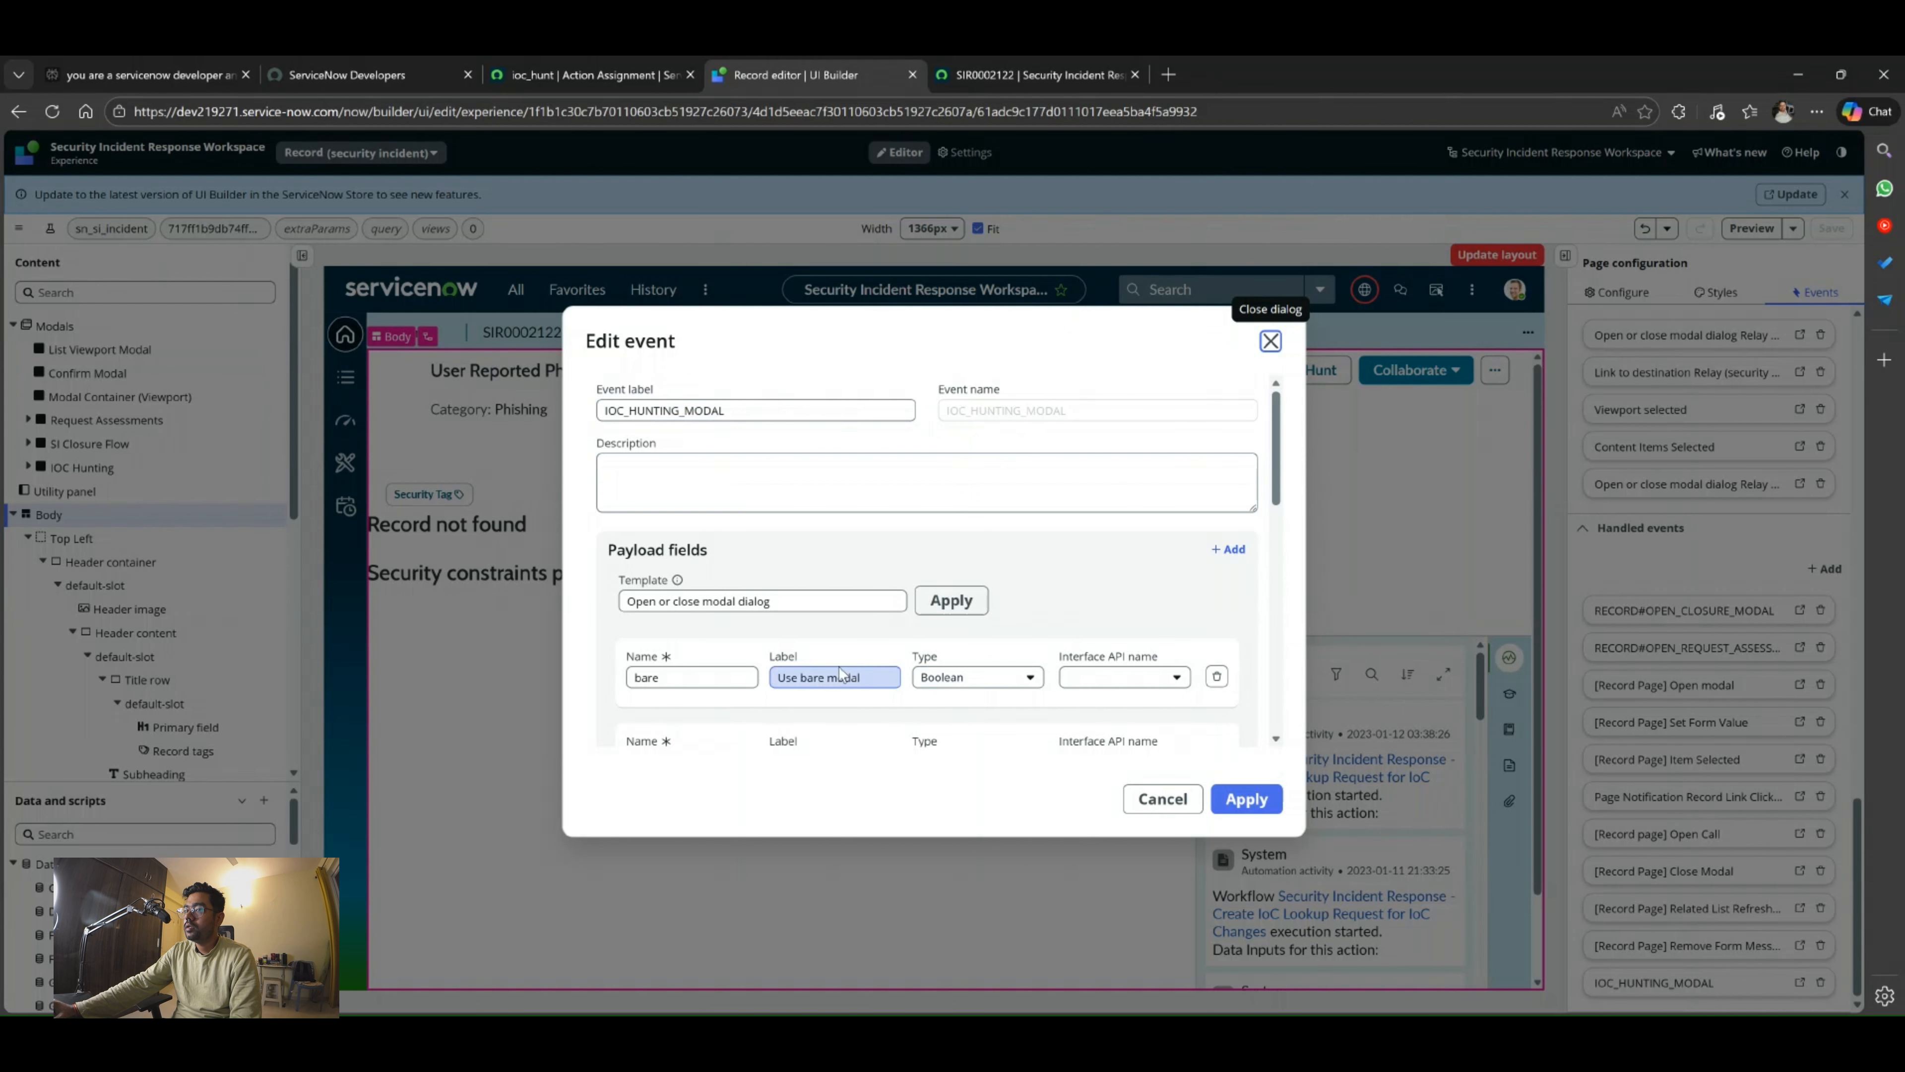
pyautogui.scroll(-8, 840, 668)
pyautogui.scroll(8, 845, 670)
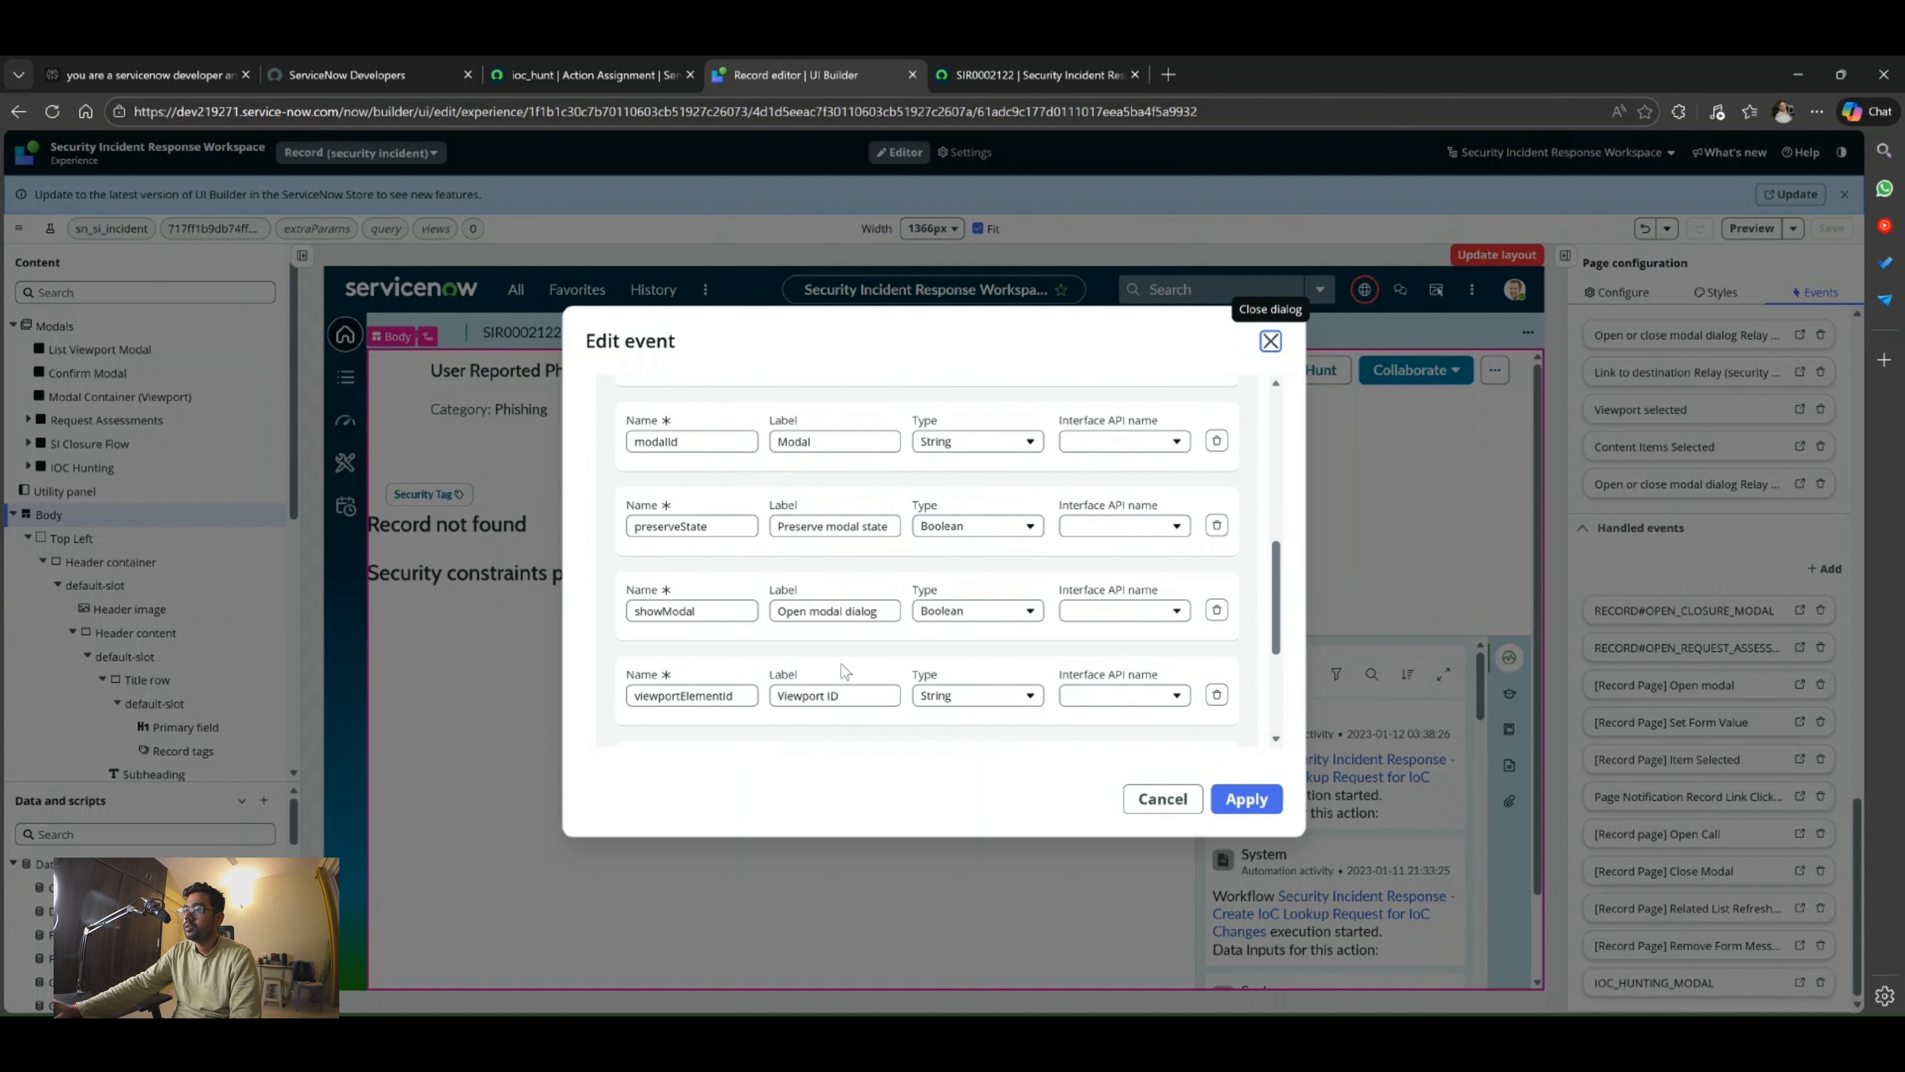
pyautogui.click(1161, 797)
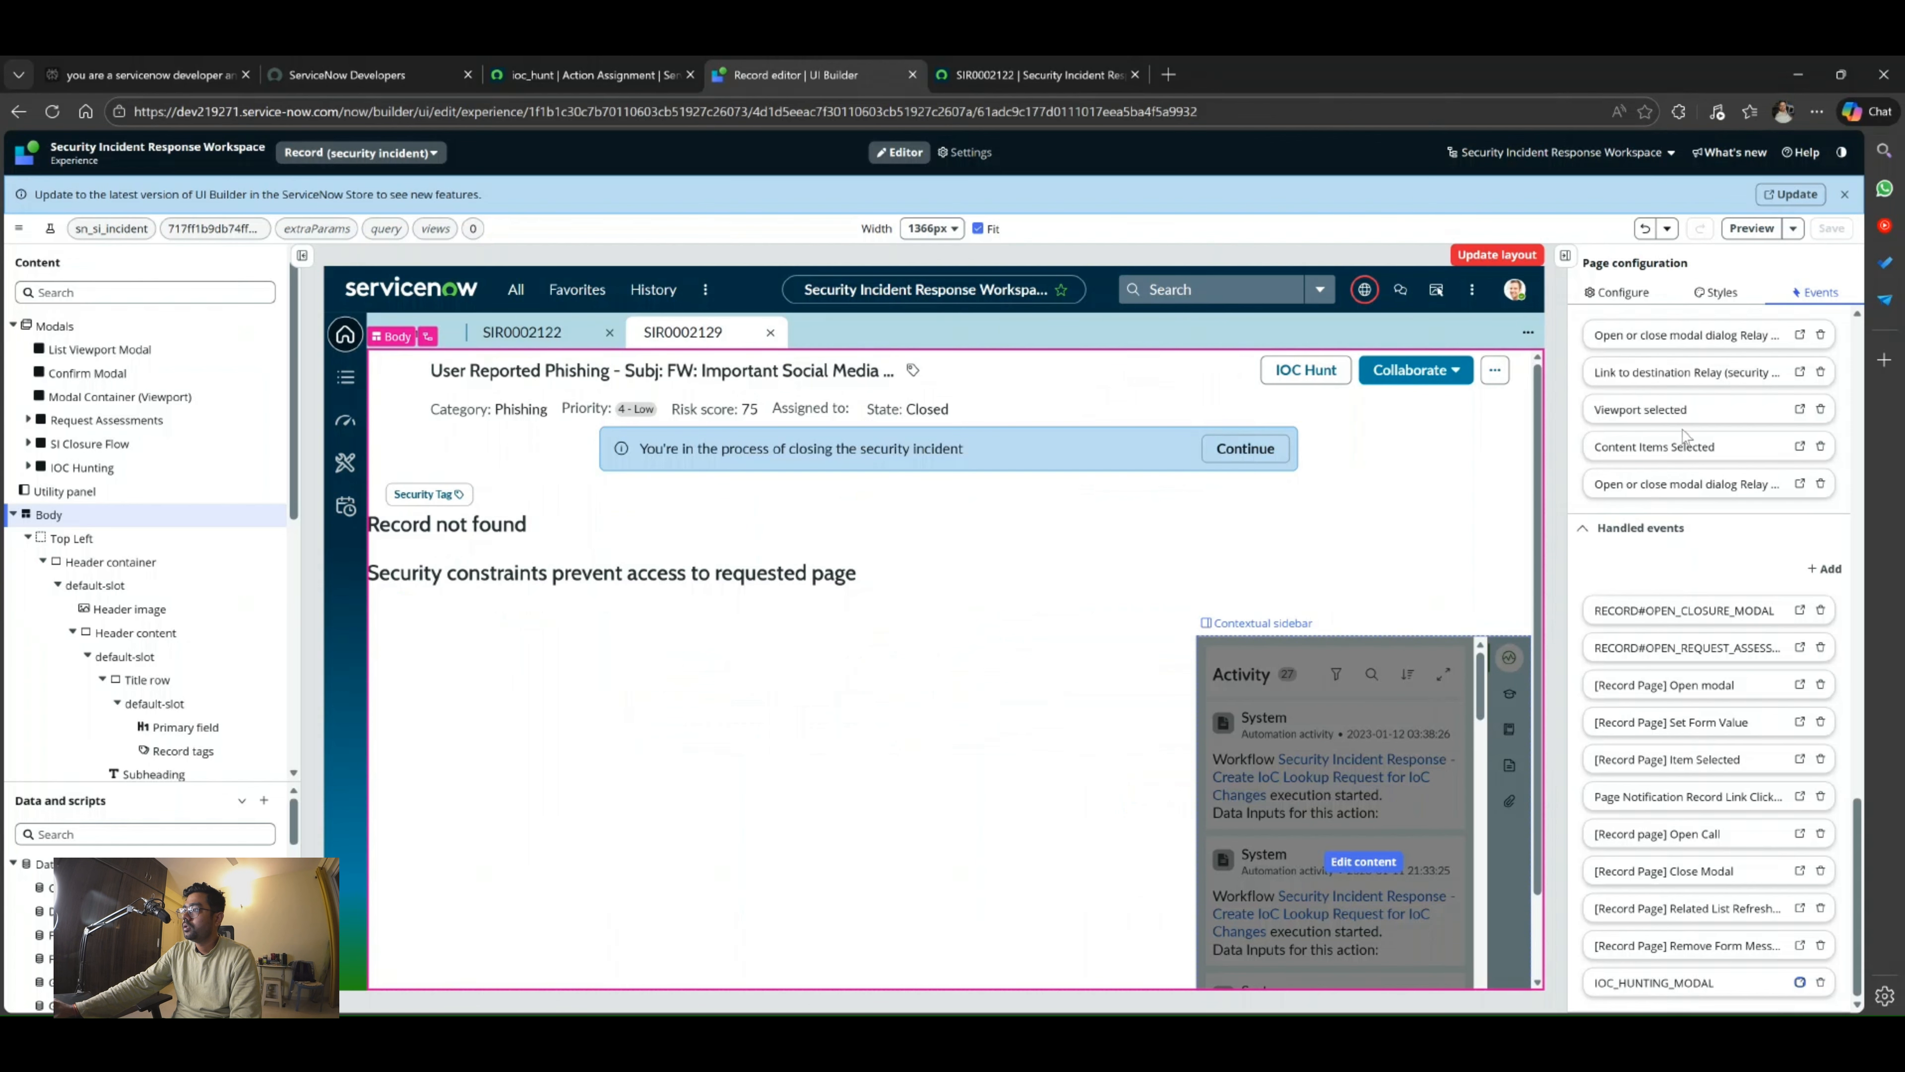
# Examine the page's IOC_HUNTING_MODAL event mapping, including its modal handler's advanced and trigger settings, and close it without changes.
pyautogui.click(1623, 293)
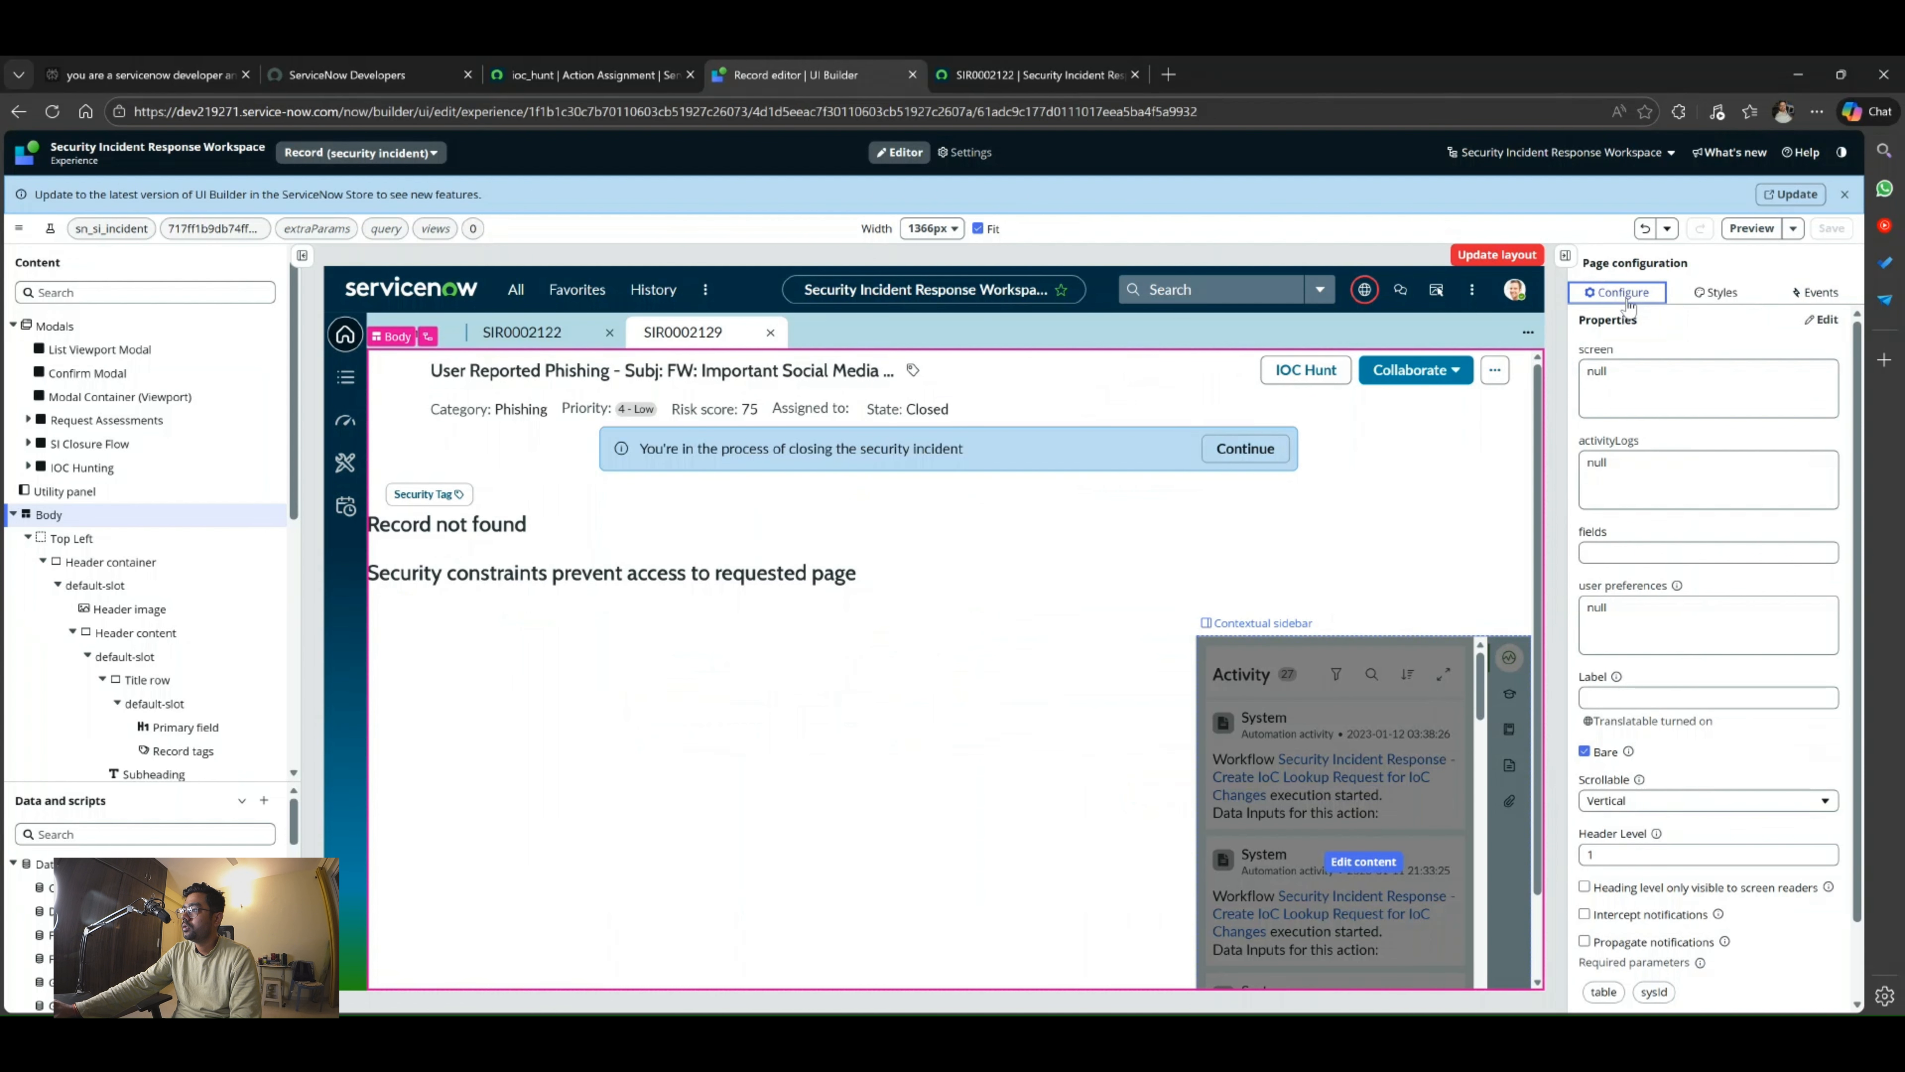
pyautogui.click(1789, 295)
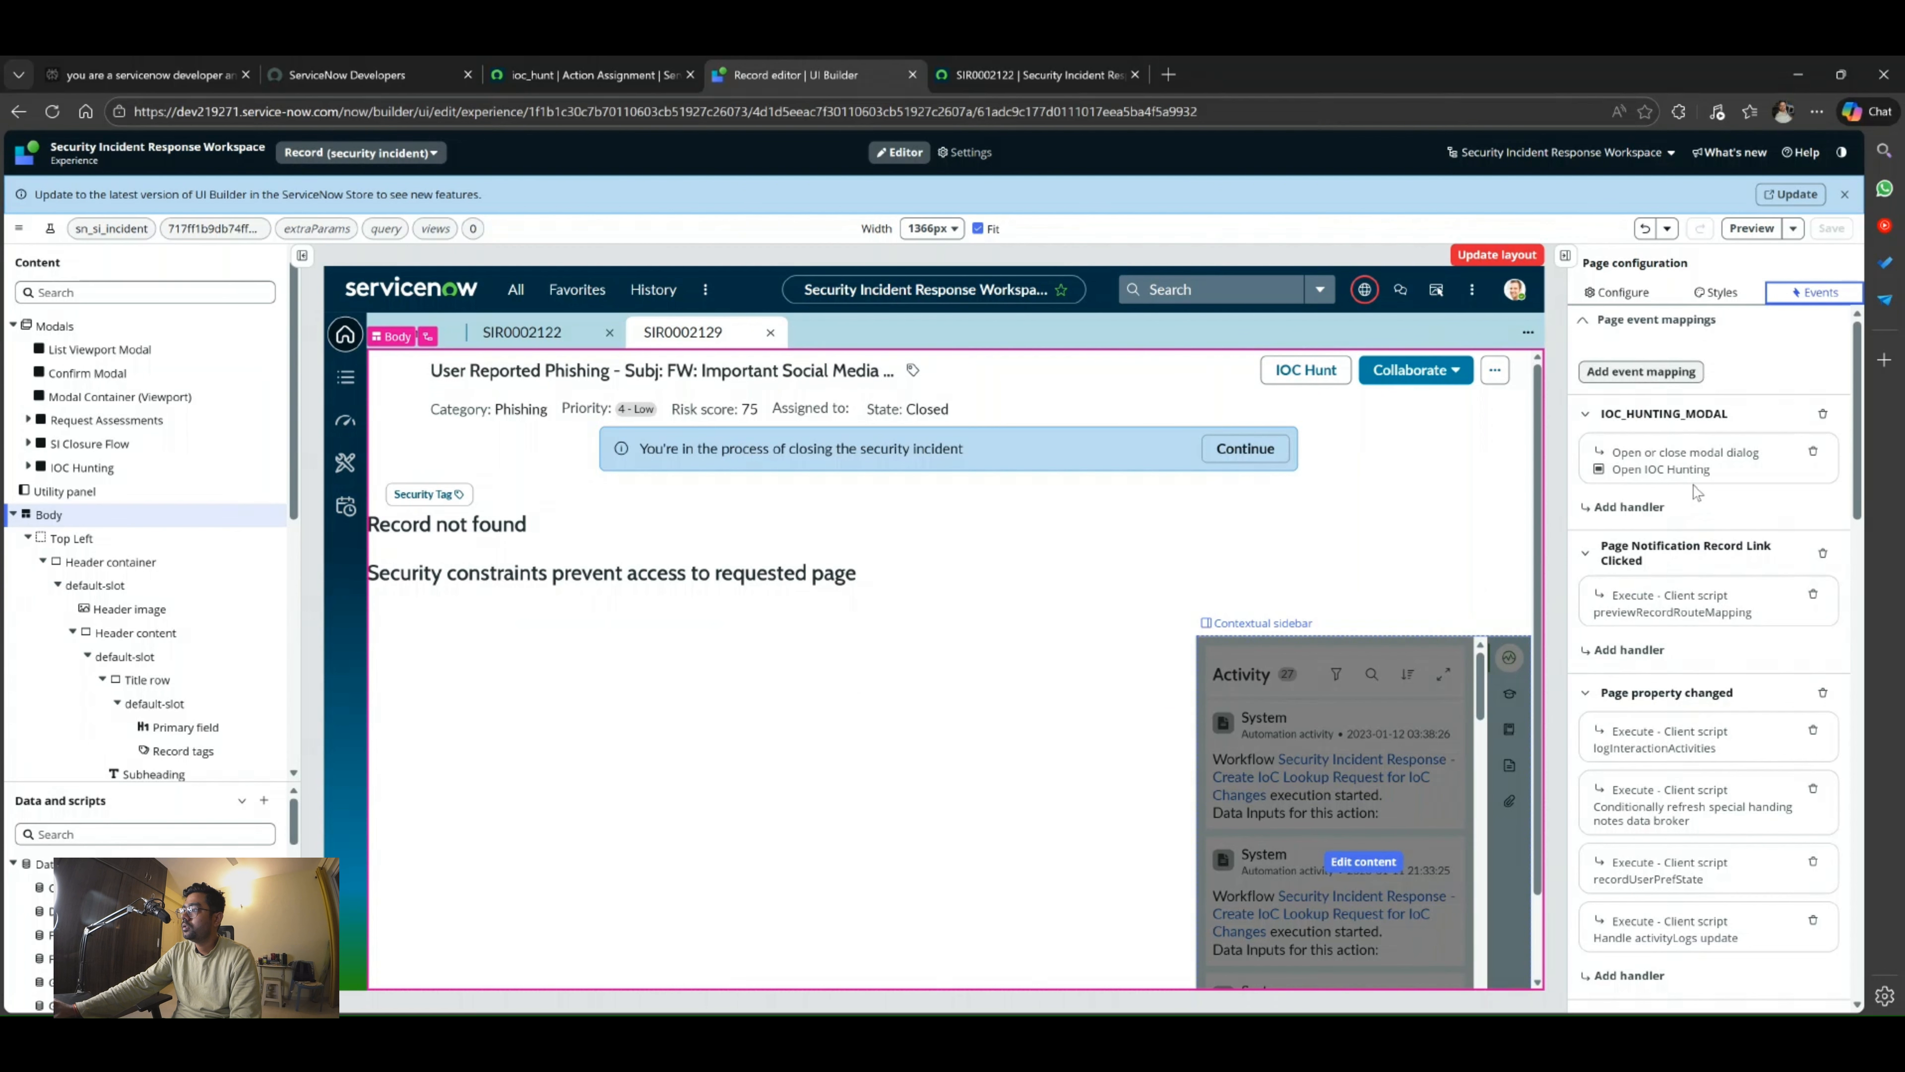
pyautogui.click(1694, 458)
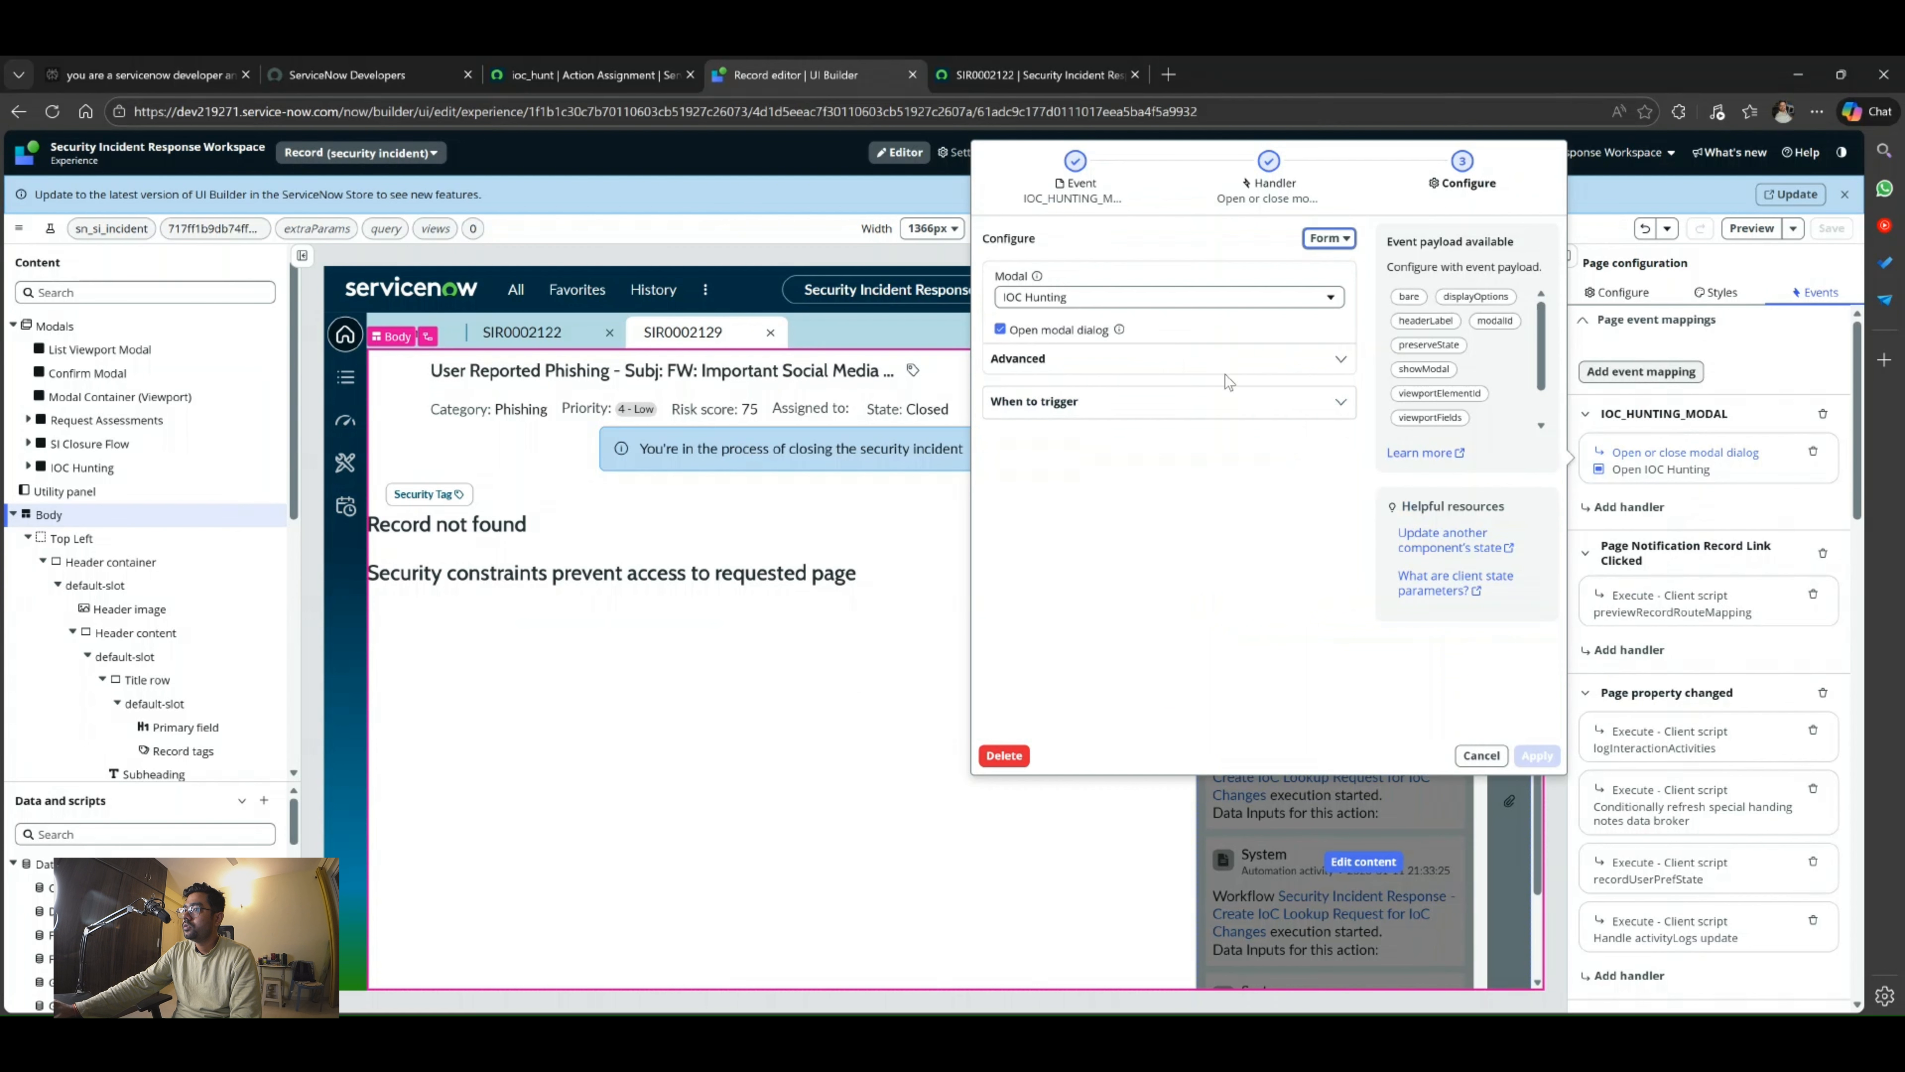
pyautogui.click(1343, 361)
pyautogui.click(1342, 361)
pyautogui.click(1341, 401)
pyautogui.click(1342, 405)
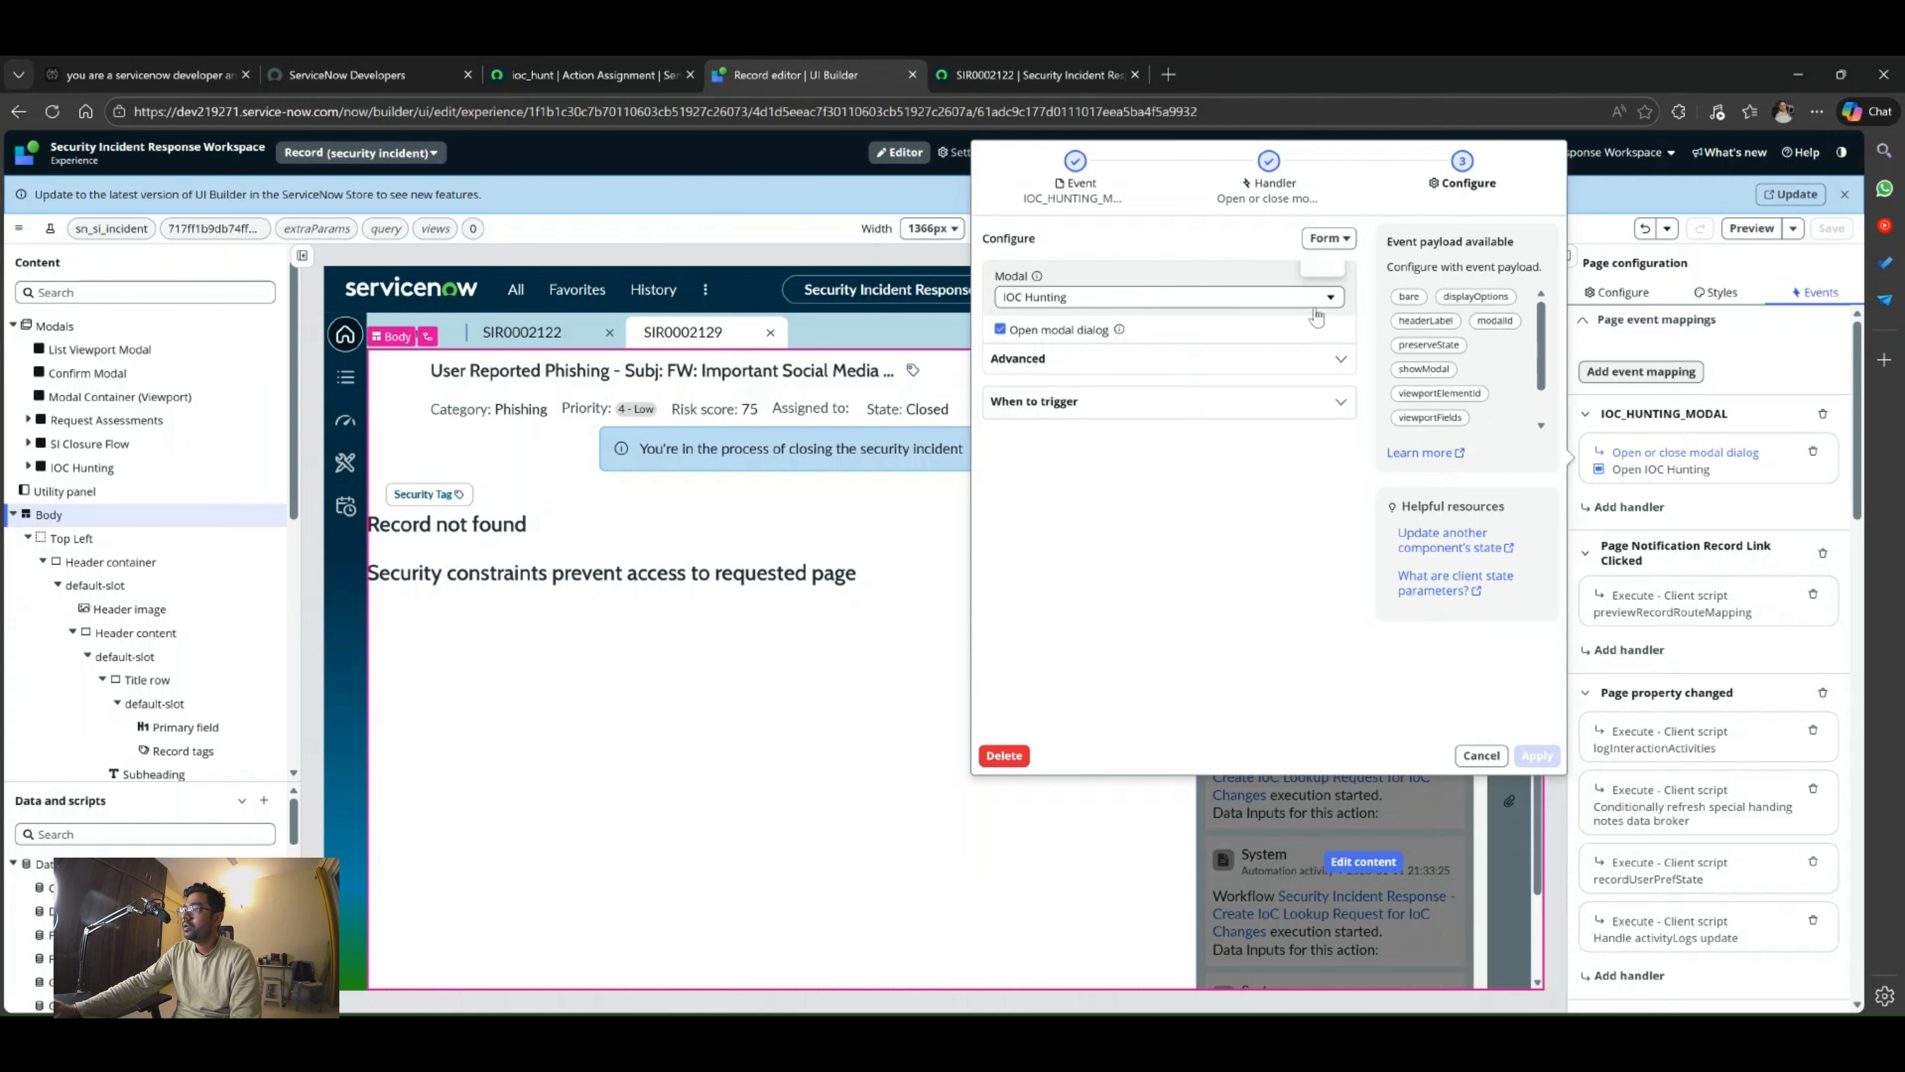
pyautogui.click(1479, 755)
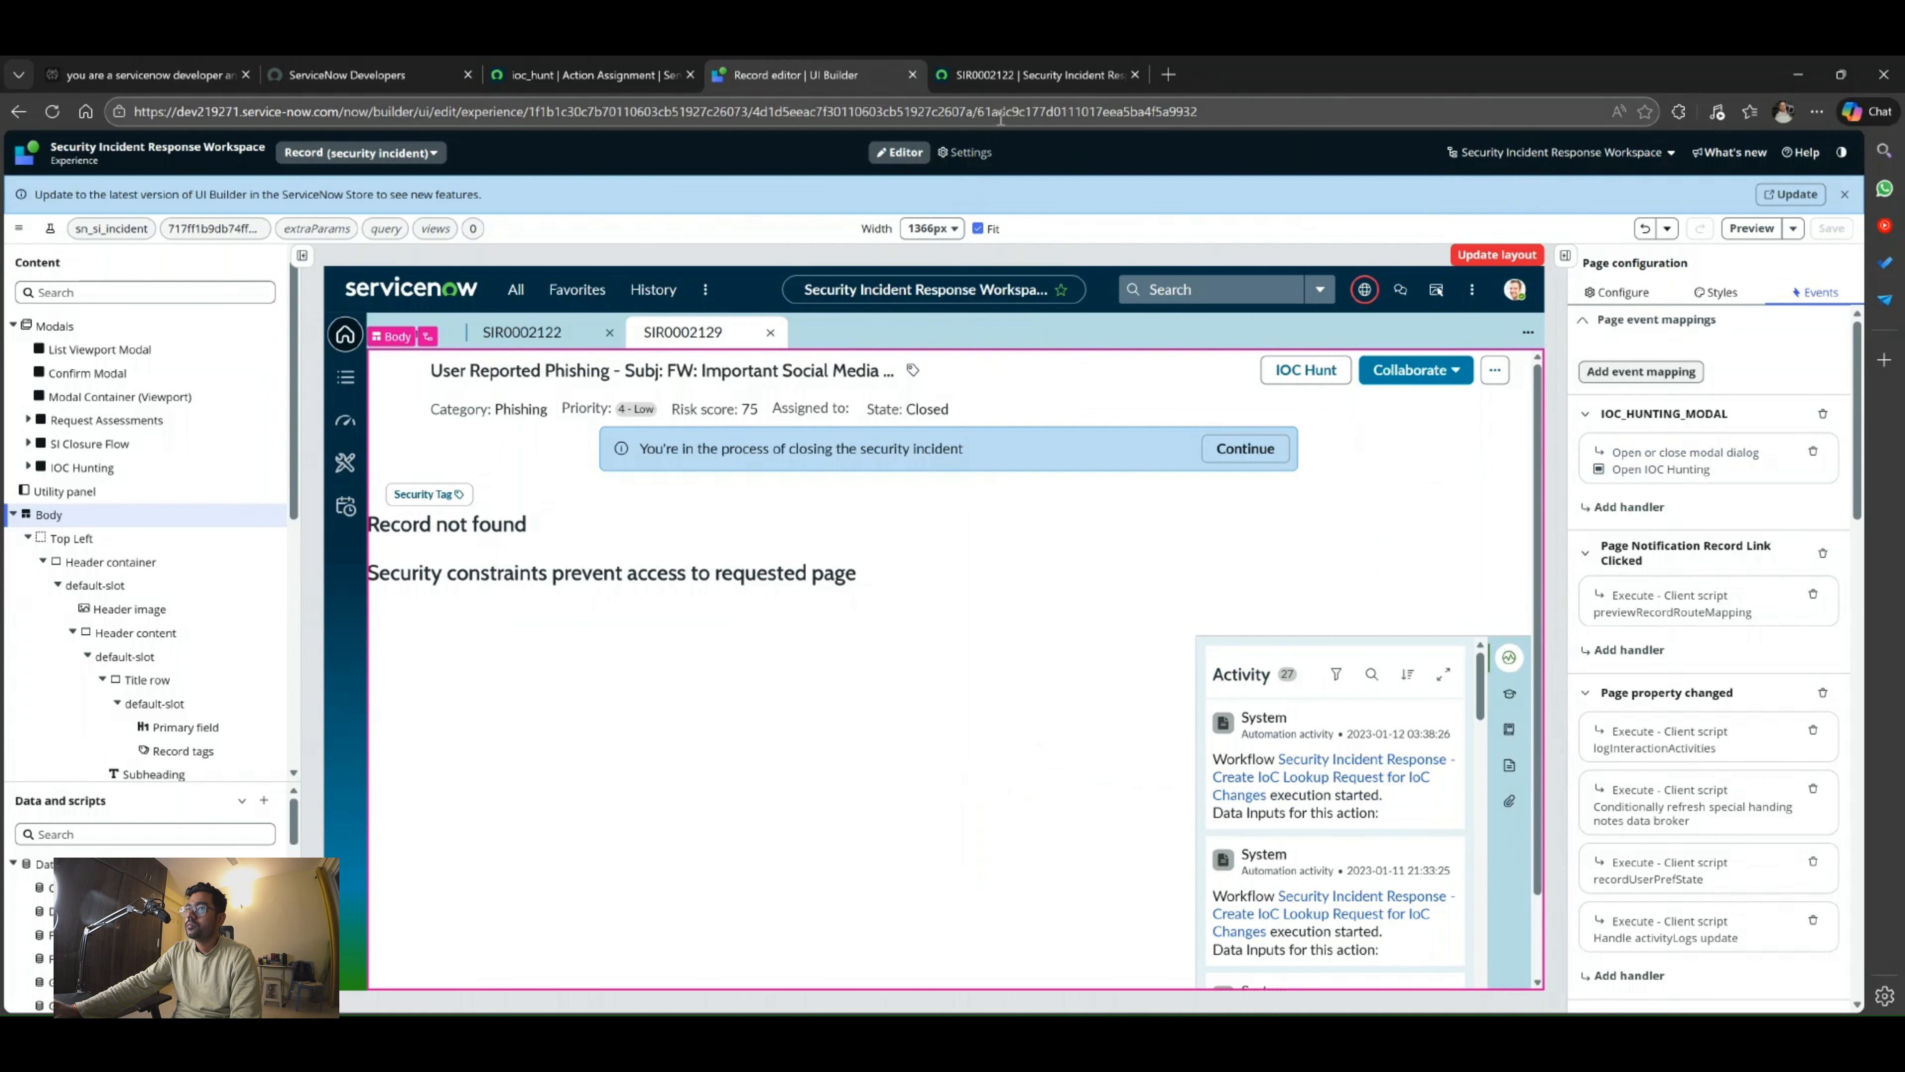
# Return to the ioc_hunt action assignment and recheck its configuration.
pyautogui.click(612, 75)
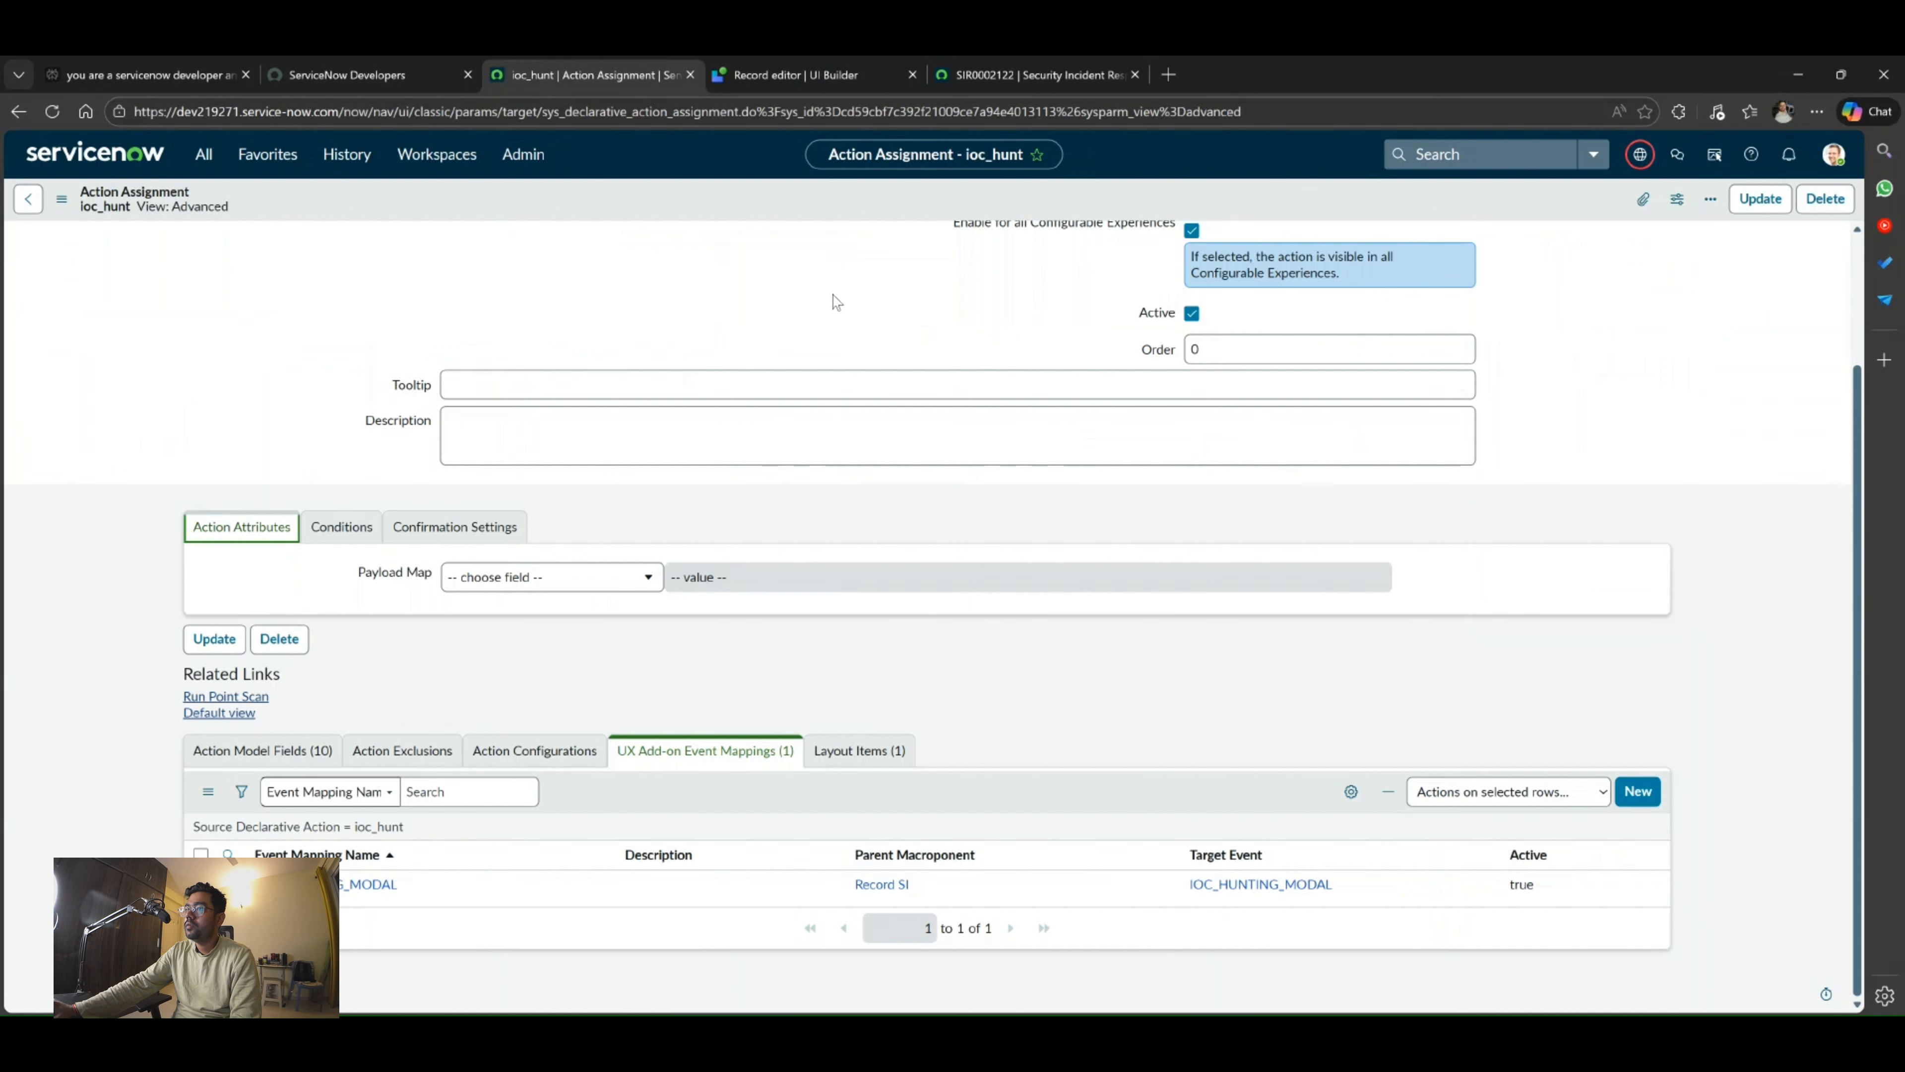
pyautogui.scroll(2, 903, 450)
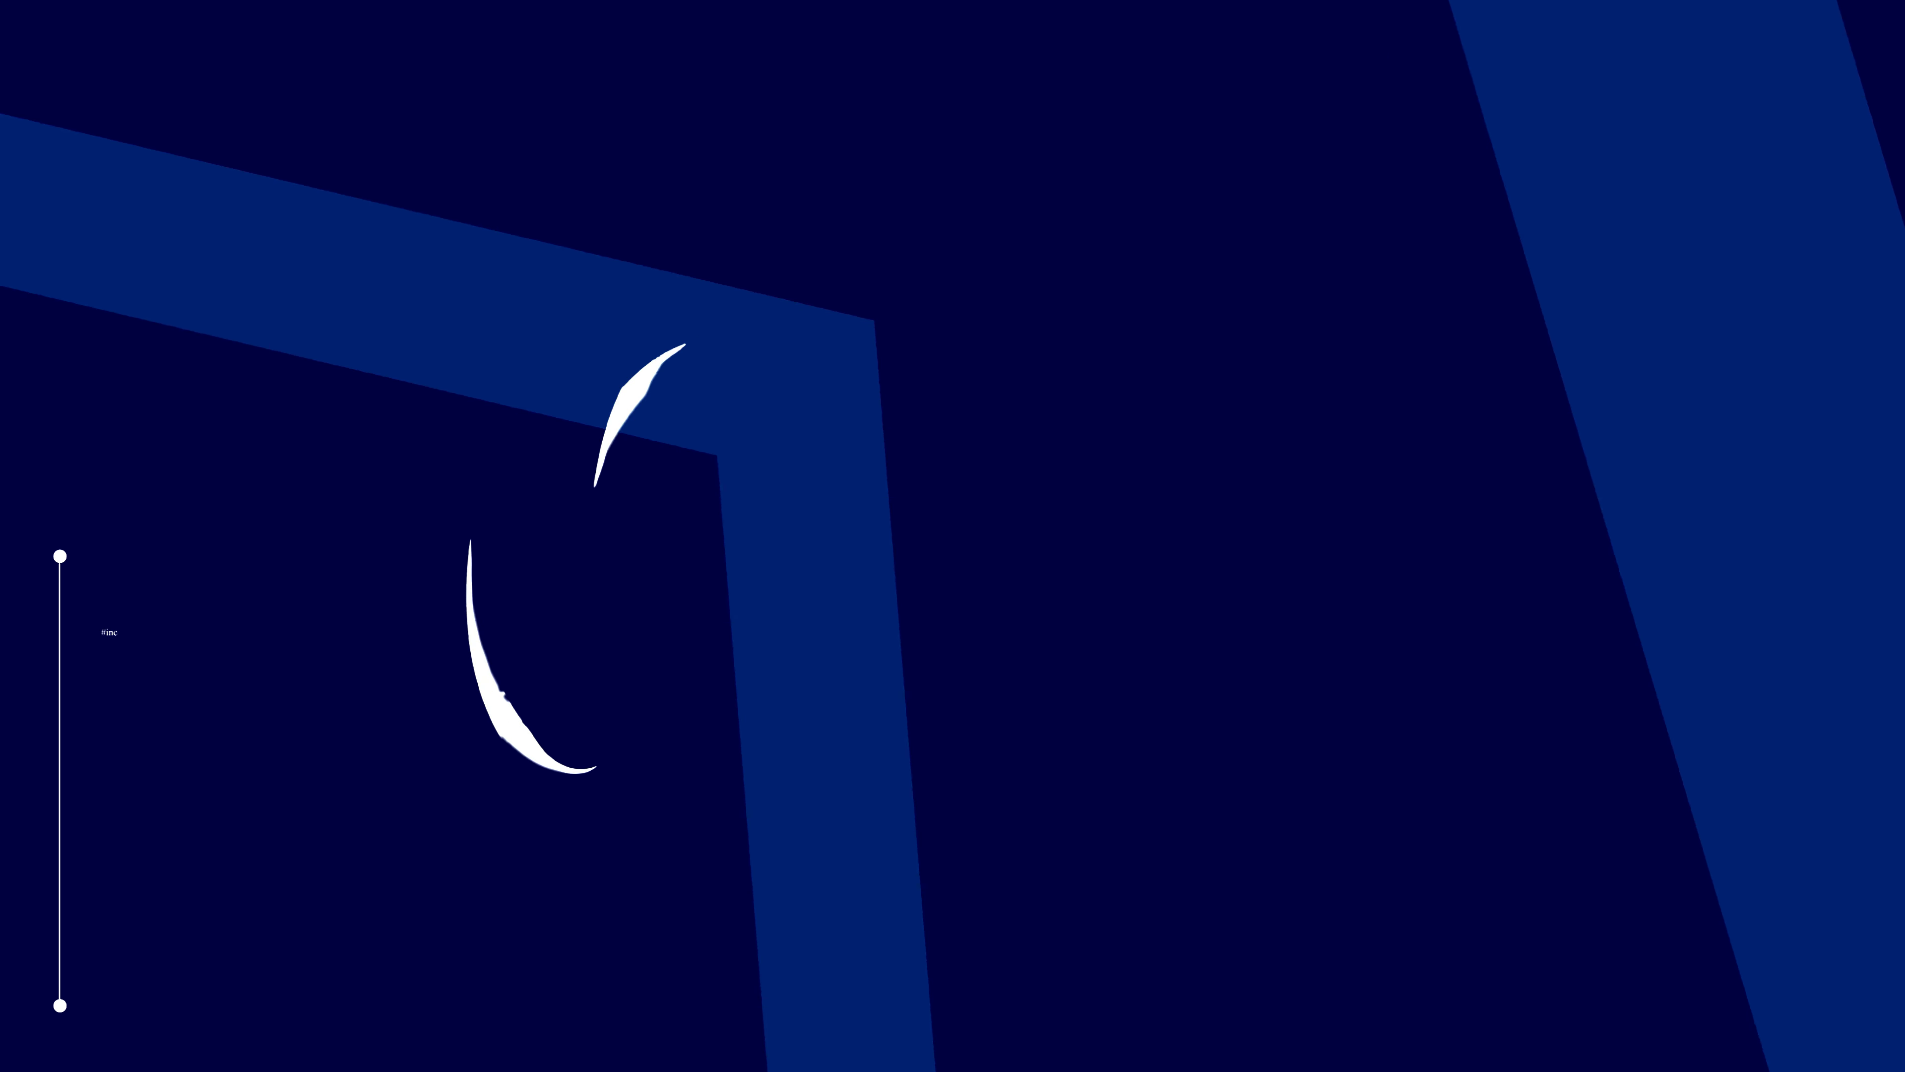